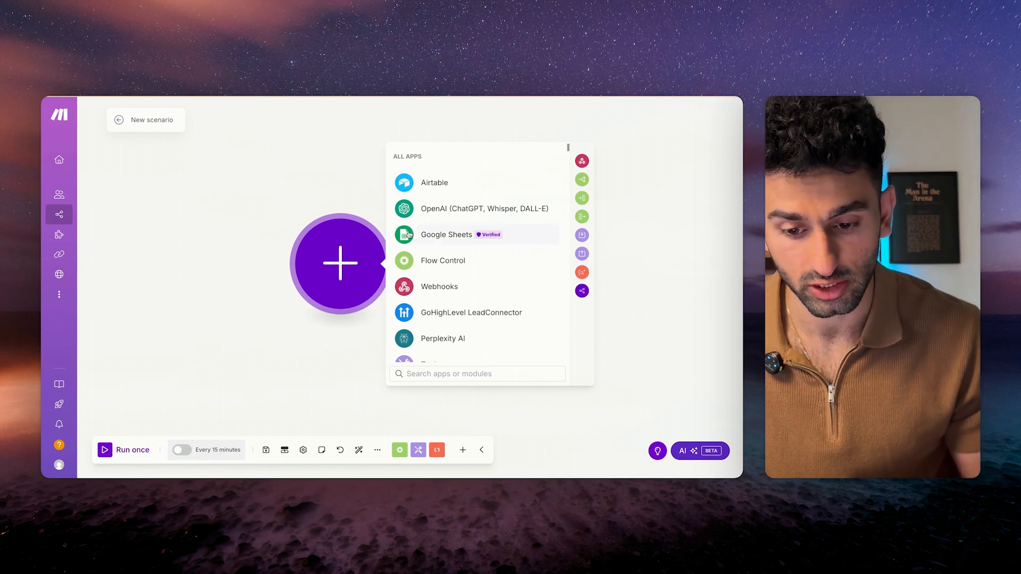
Add a Google Sheets Search Rows module as the scenario's first step.
left_click(430, 235)
scroll(427, 245, "down", 3)
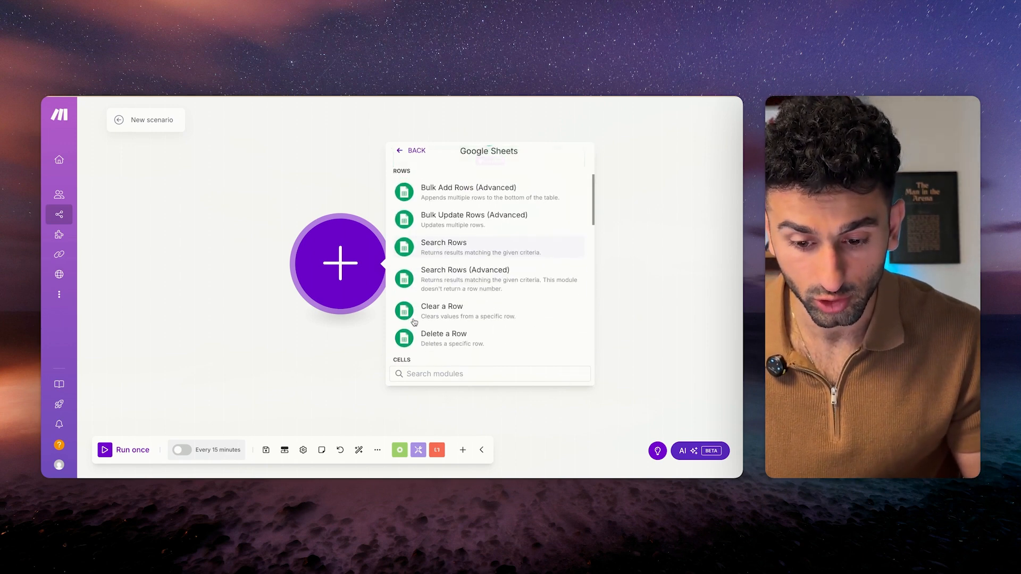
left_click(424, 248)
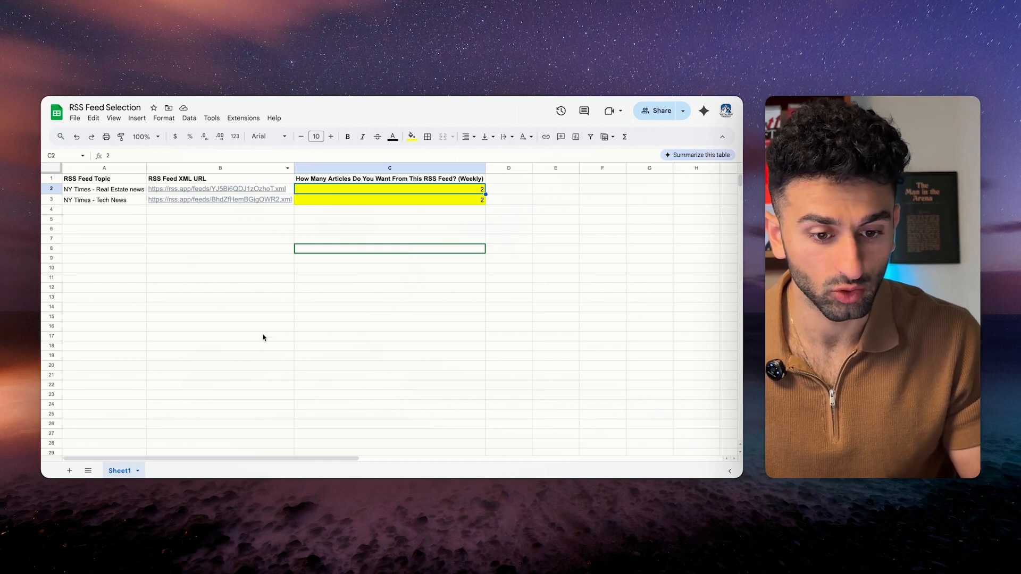
left_click(212, 248)
left_click_drag(87, 181, 256, 197)
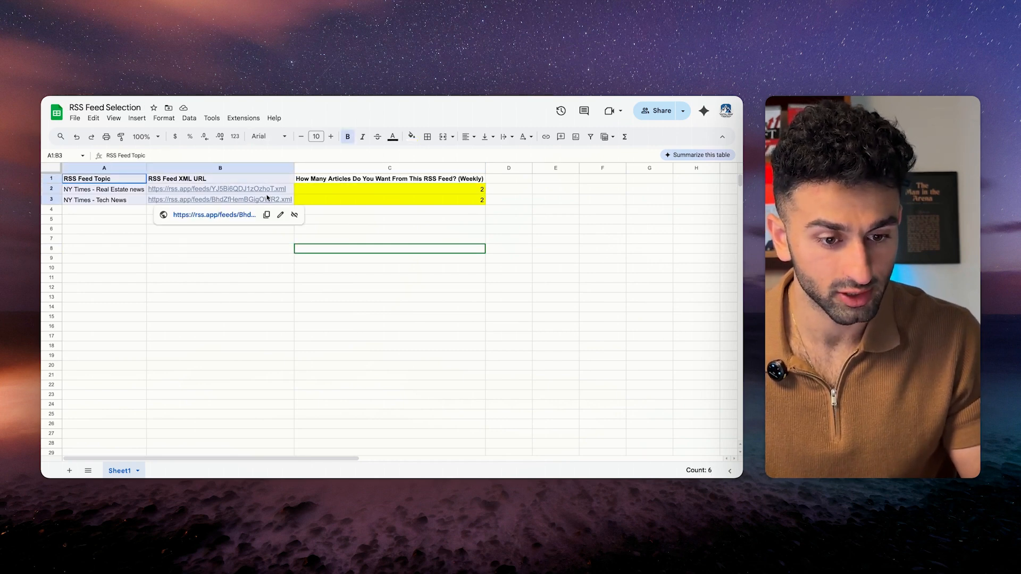
left_click(232, 190)
left_click_drag(101, 181, 405, 183)
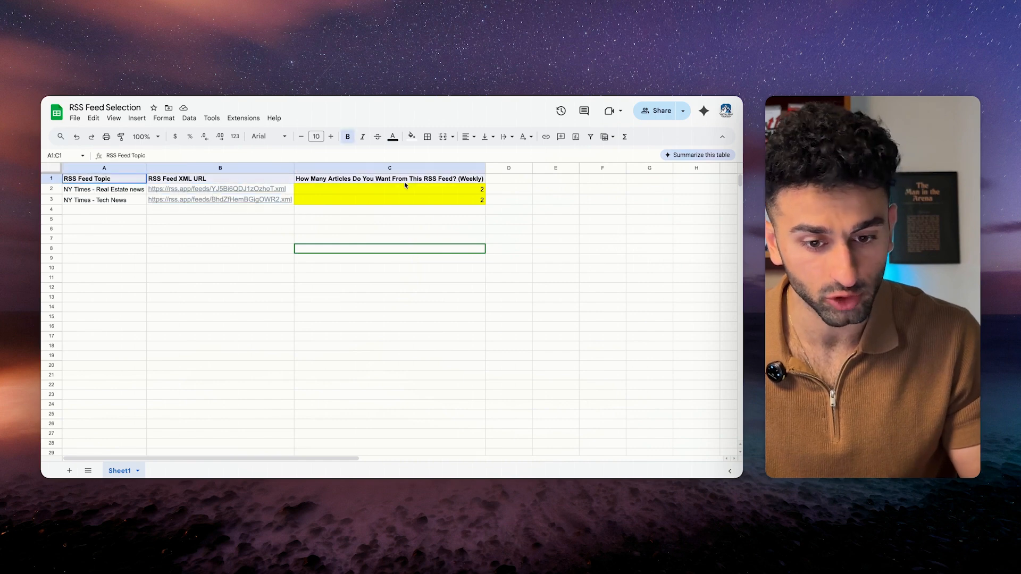
left_click(342, 220)
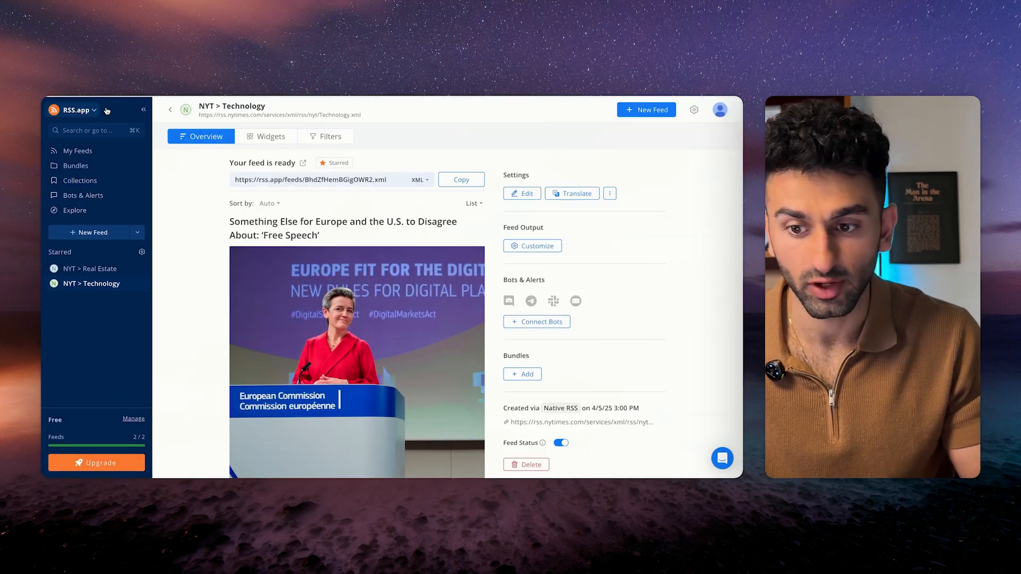
Open rss.app's RSS Generator in a new browser tab.
key("super+t")
type("rss.app")
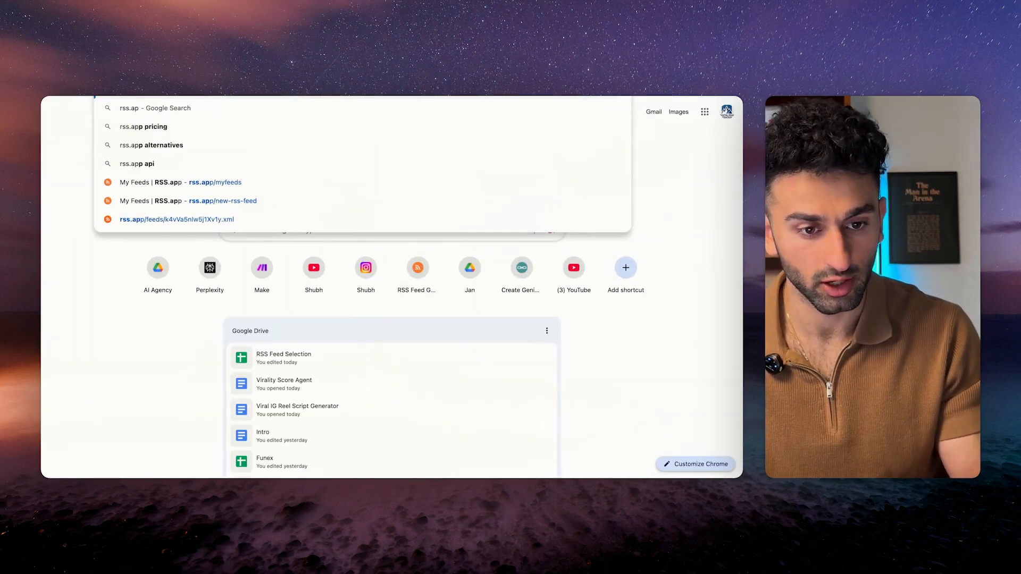
key("Return")
left_click(393, 311)
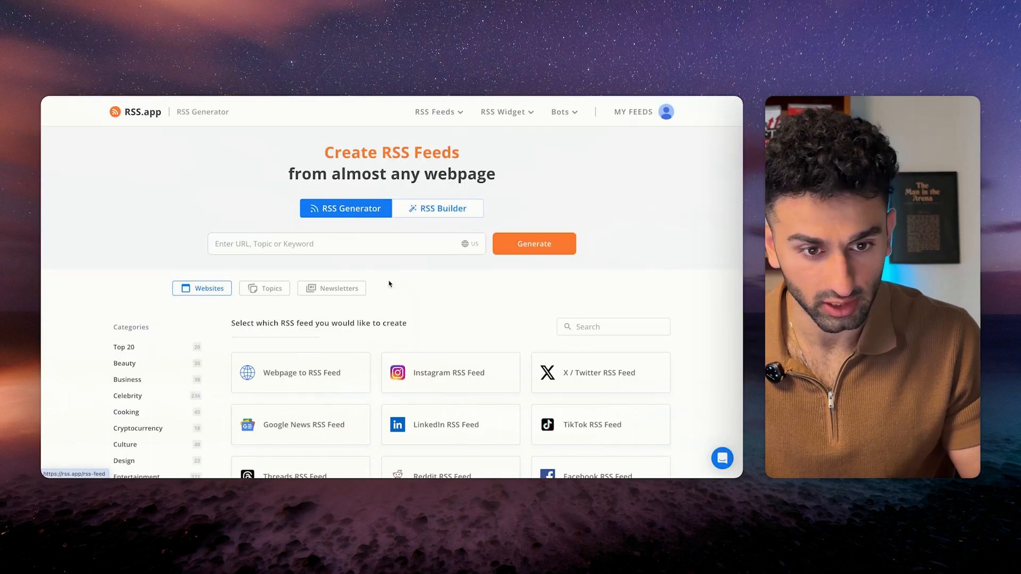
Open the starred NYT > Real Estate feed from the sidebar.
left_click(358, 243)
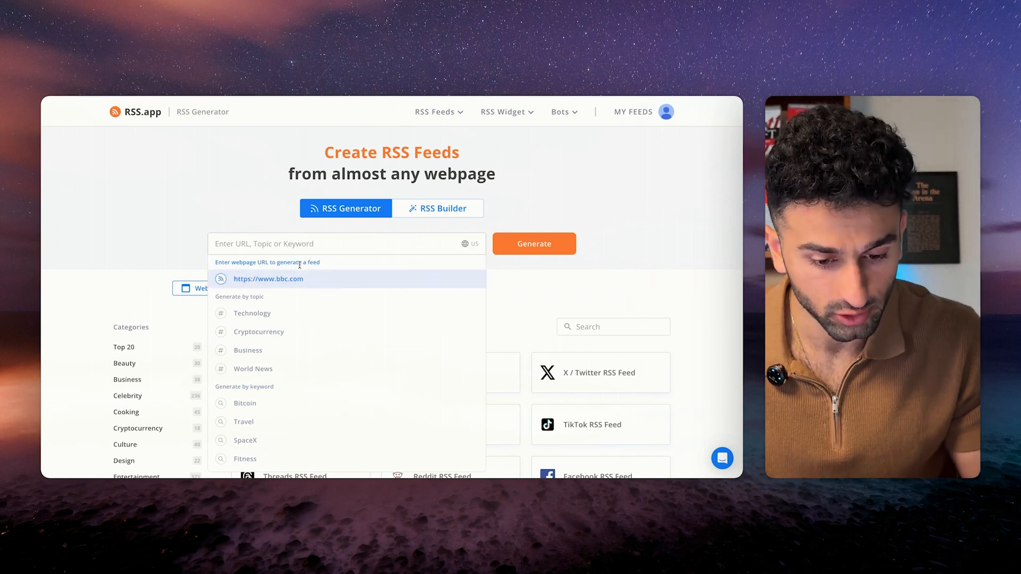
scroll(330, 430, "down", 3)
scroll(372, 319, "up", 3)
left_click(383, 227)
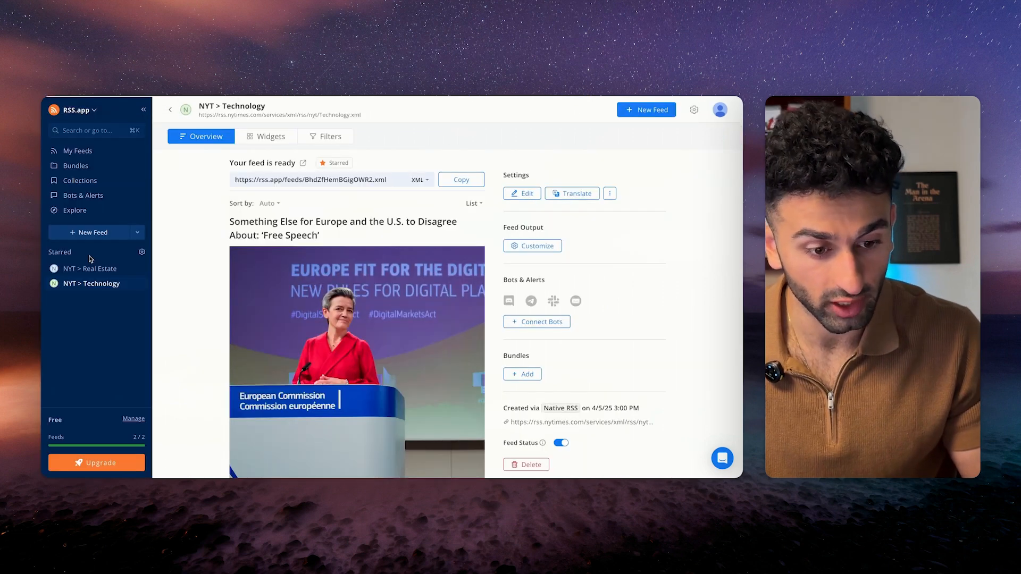
left_click(87, 269)
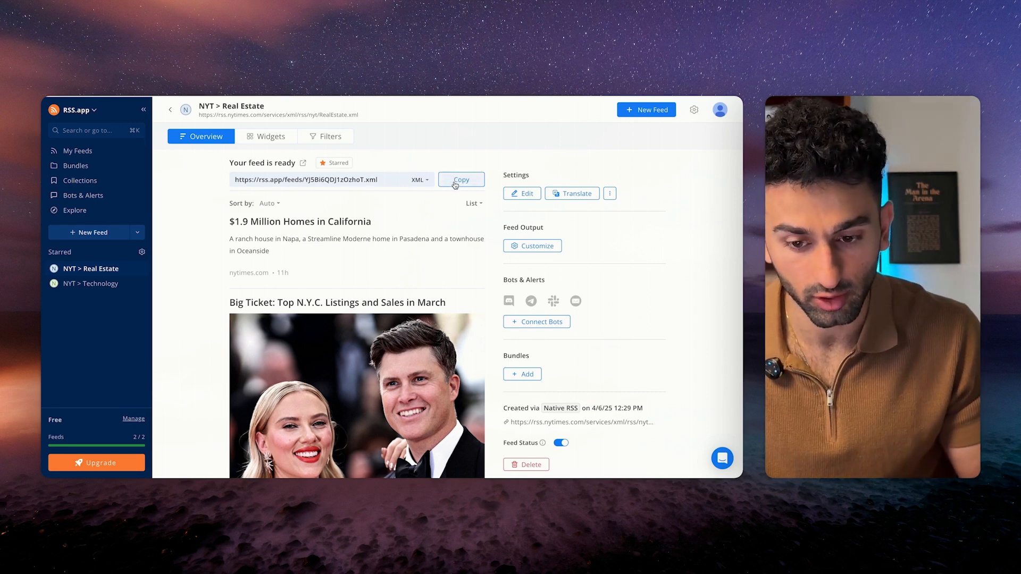
Copy the feed URLs of NYT > Real Estate and NYT > Technology.
left_click(455, 184)
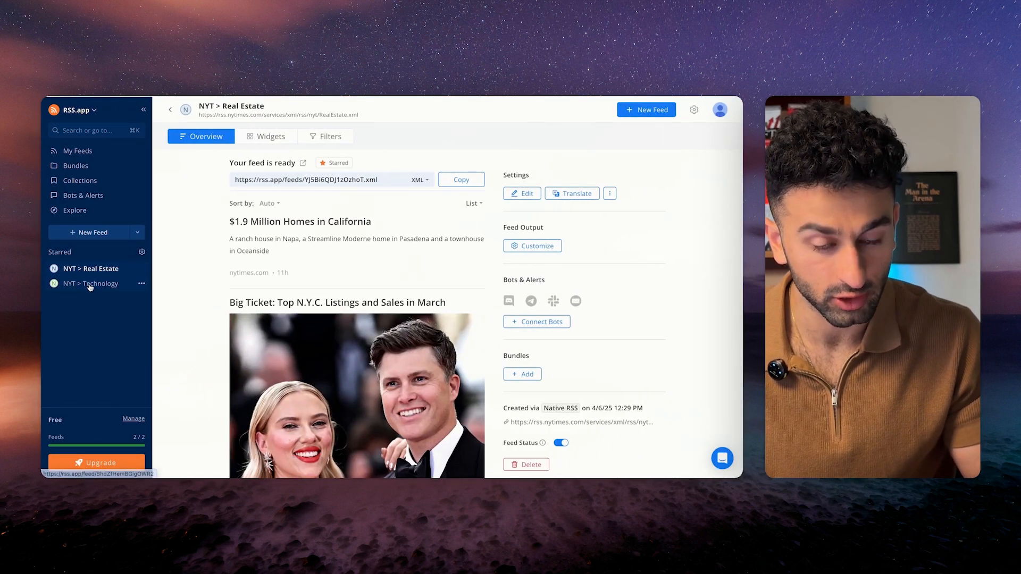
left_click(89, 286)
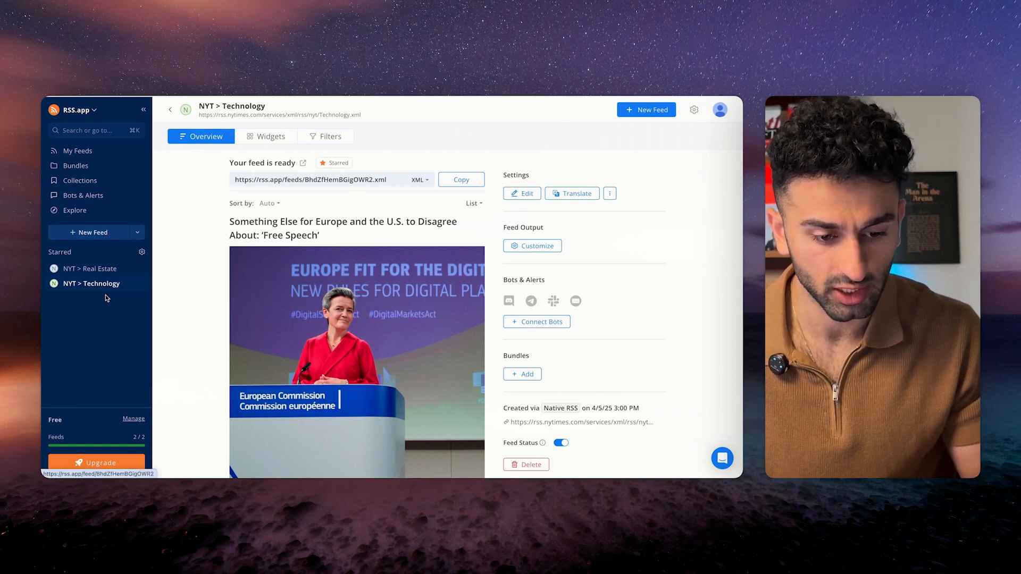
scroll(400, 247, "down", 10)
scroll(377, 205, "up", 10)
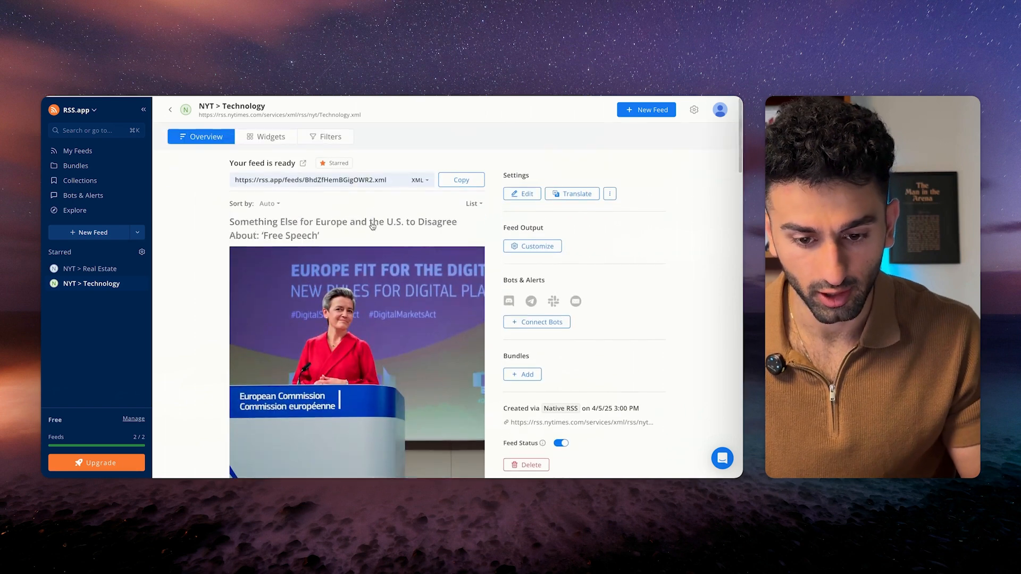
left_click(461, 182)
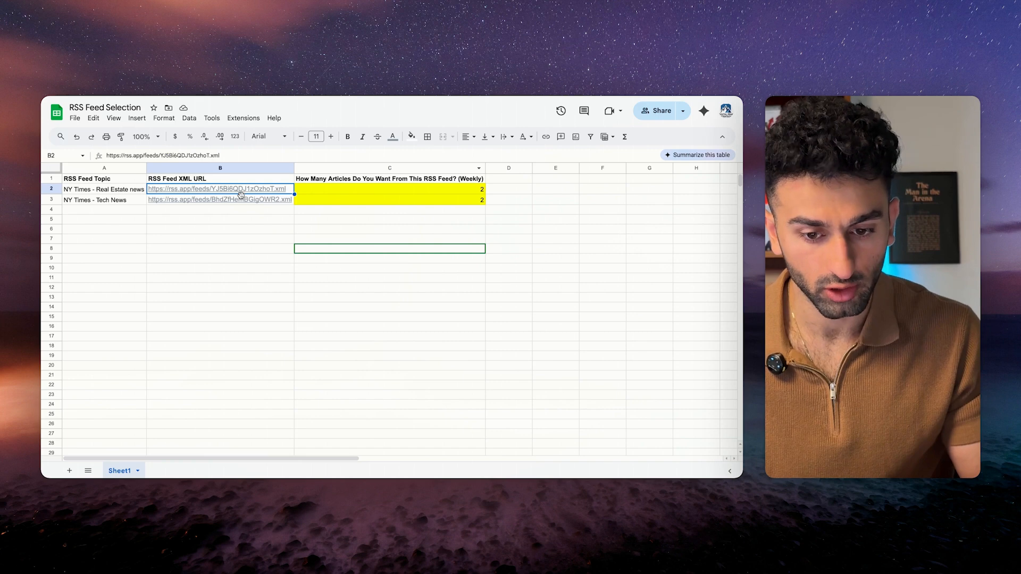
Enter article counts of 5 for Real Estate news in C2 and 2 for Tech News in C3.
left_click(376, 200)
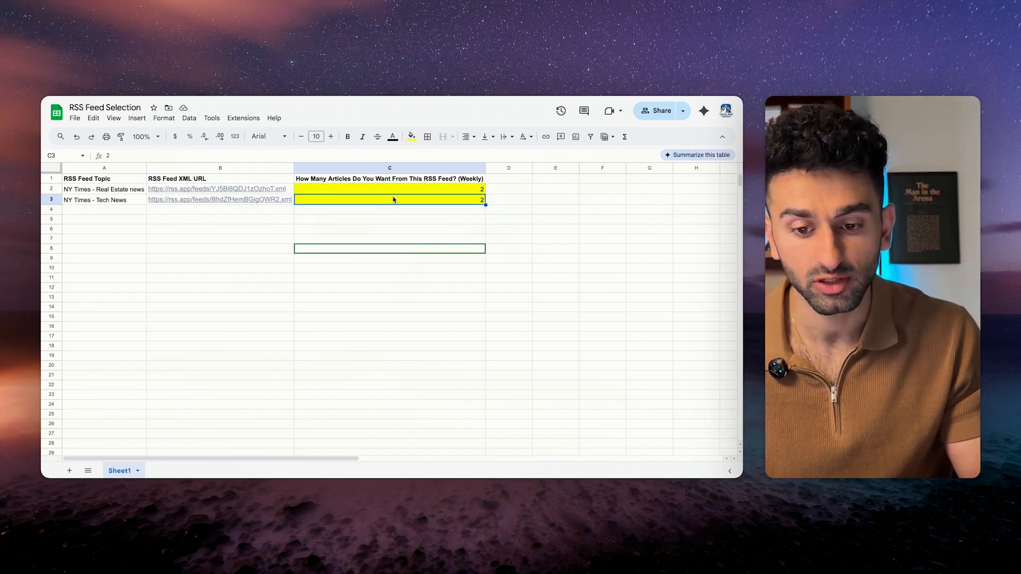
left_click(394, 192)
type("10")
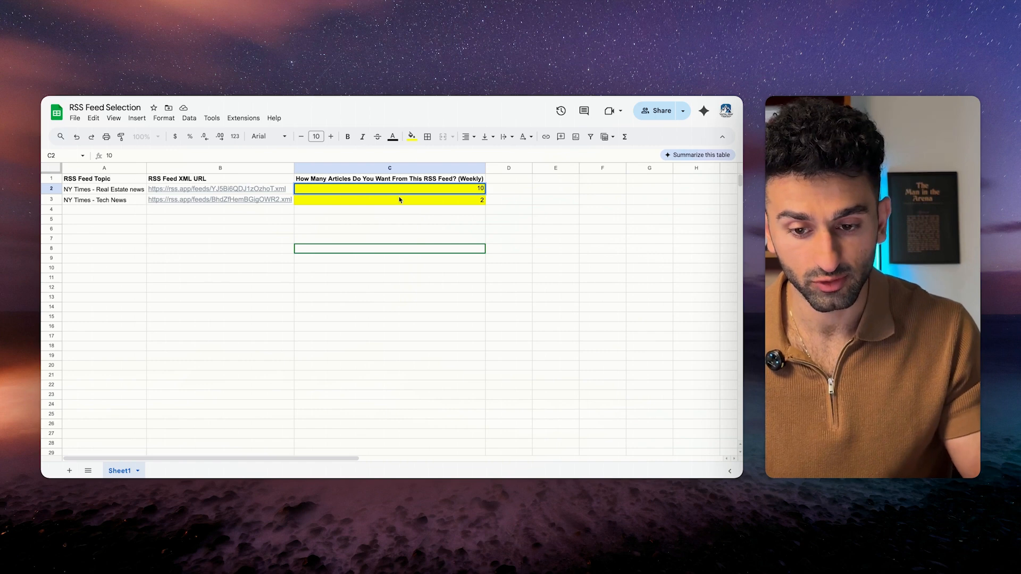
key("Return")
type("5")
key("Return")
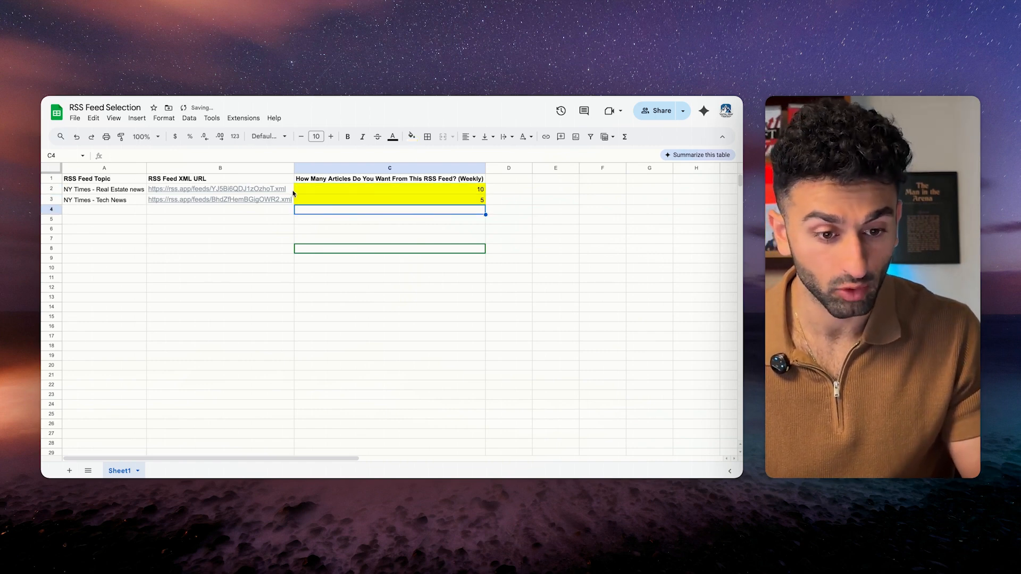
left_click_drag(117, 192, 146, 201)
left_click(331, 213)
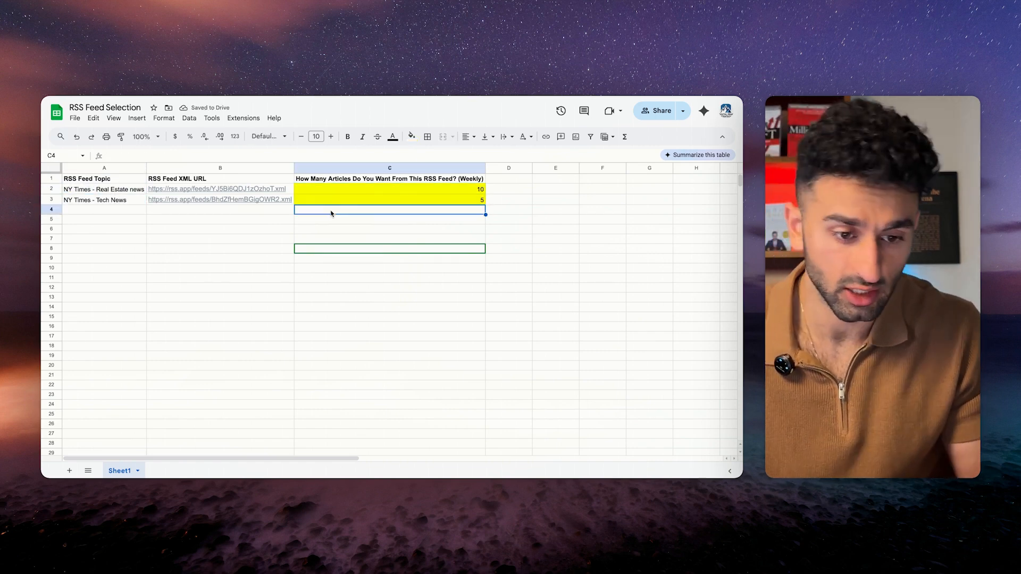
left_click_drag(345, 189, 366, 190)
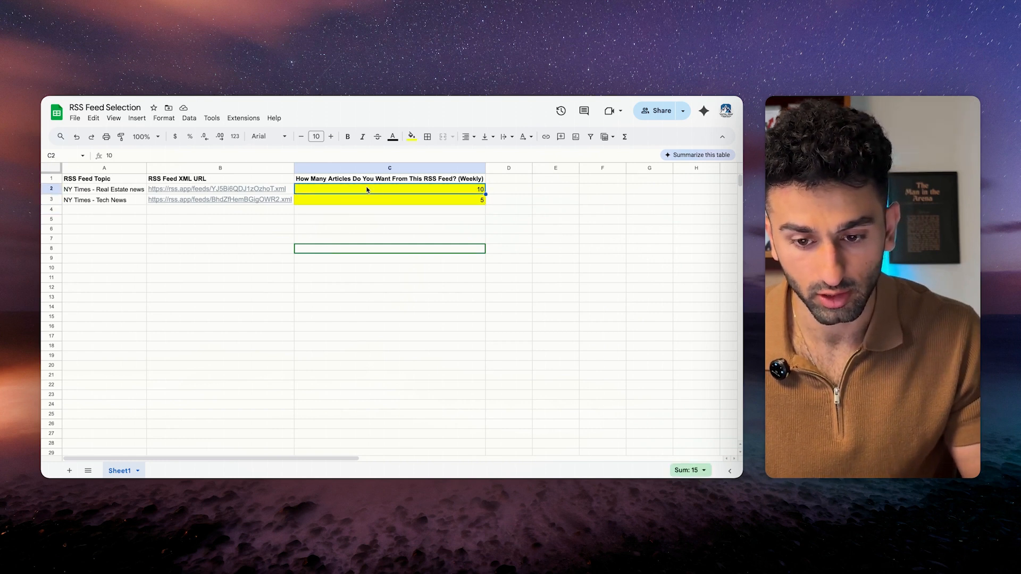
type("5")
left_click(397, 200)
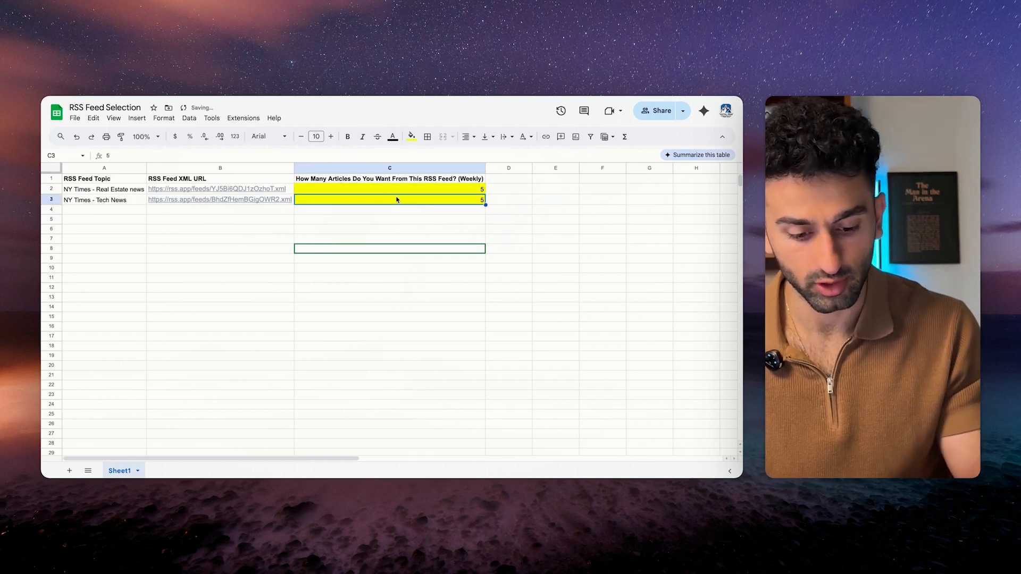
type("2")
key("Return")
Check the topic and count cells, then return to the Make scenario.
left_click(358, 190)
left_click(85, 190)
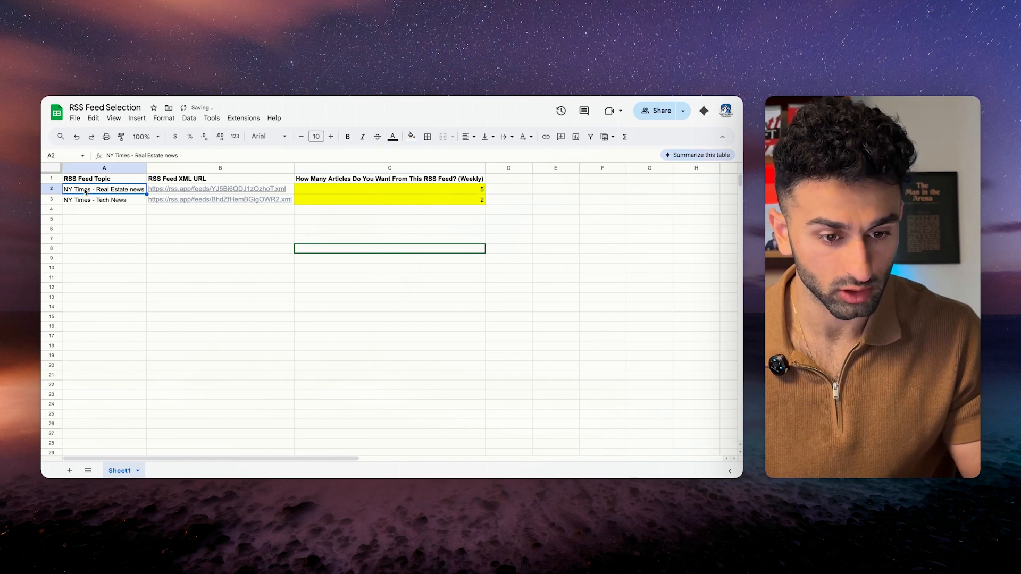
left_click(394, 188)
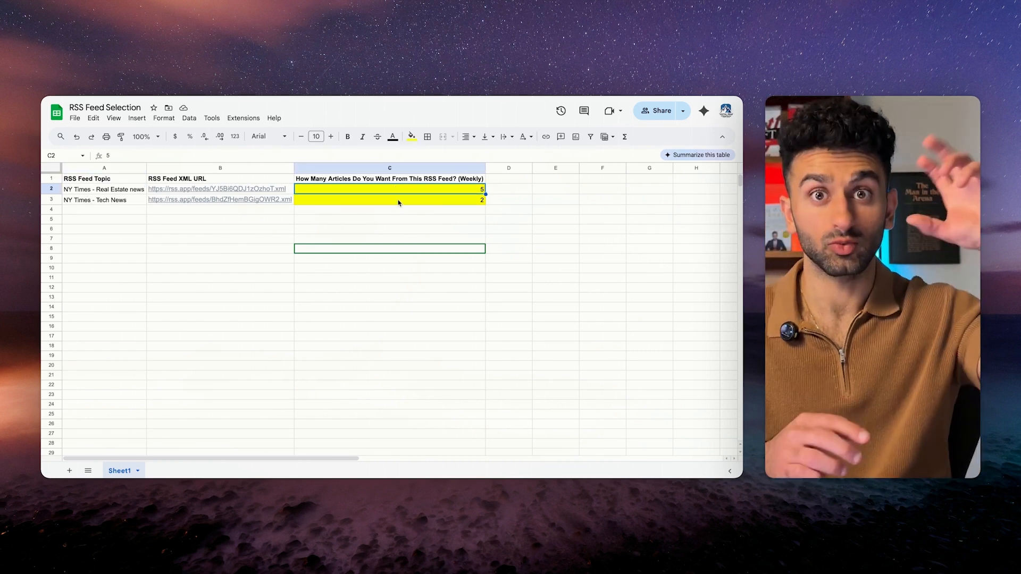
left_click(398, 201)
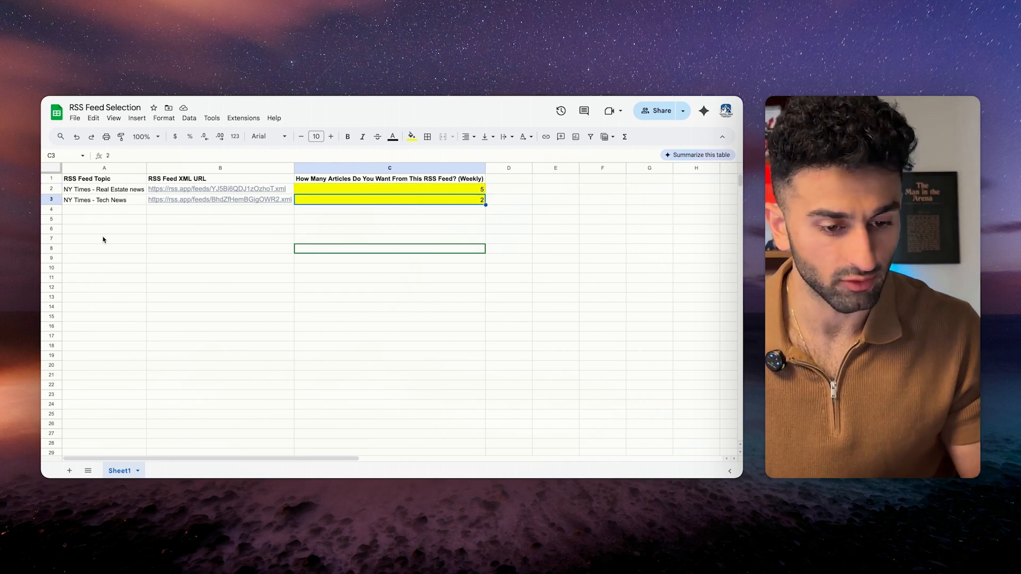
left_click(106, 203)
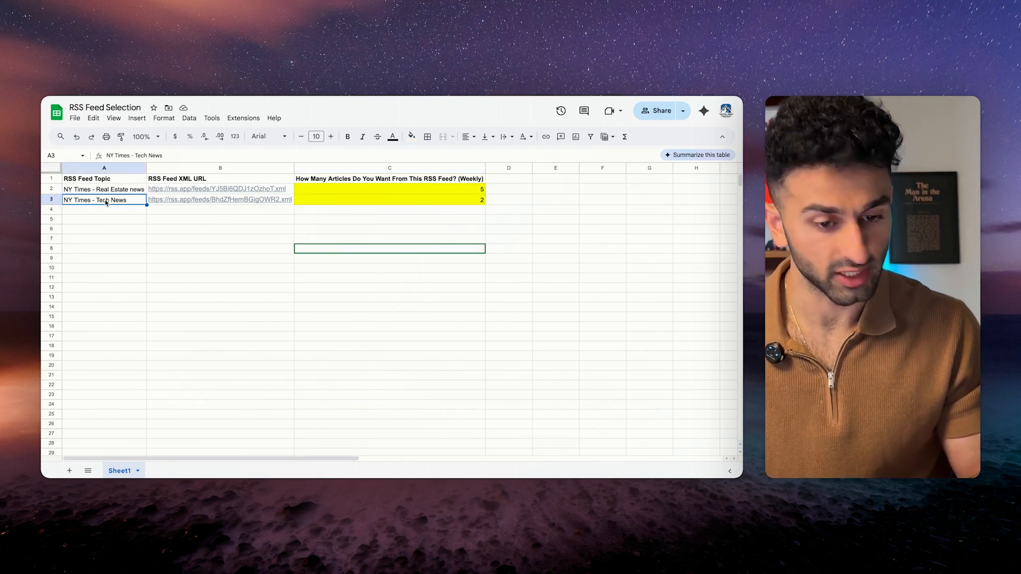
left_click(363, 213)
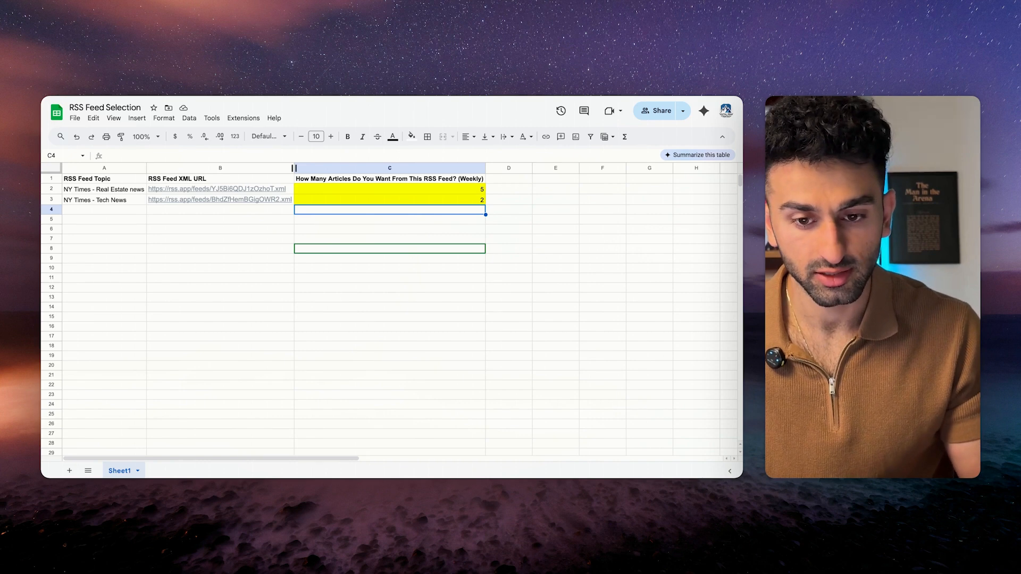
key("ctrl+Right")
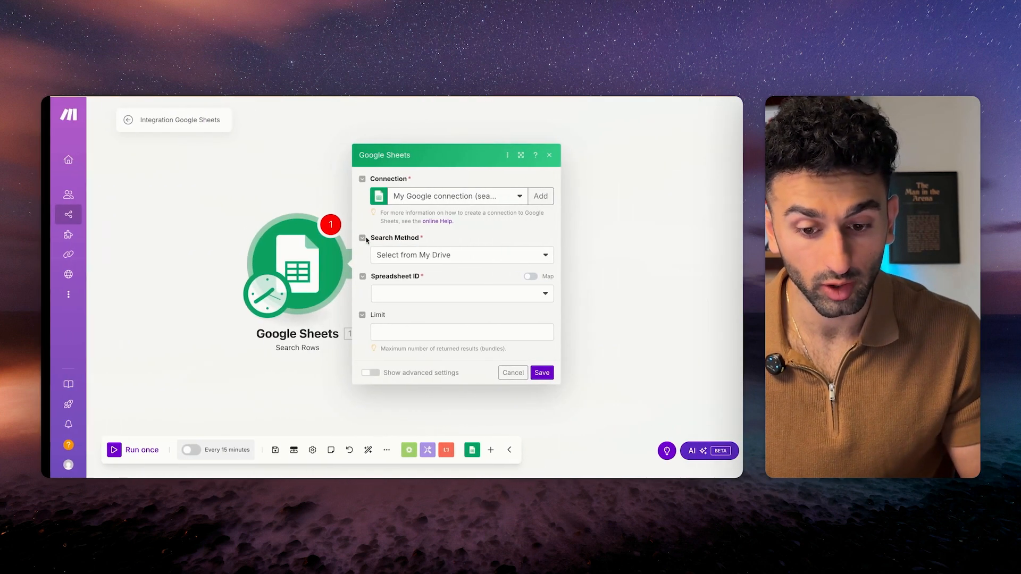
Point Search Rows at the RSS Feed Selection spreadsheet, Sheet1, via Select from My Drive.
left_click(531, 197)
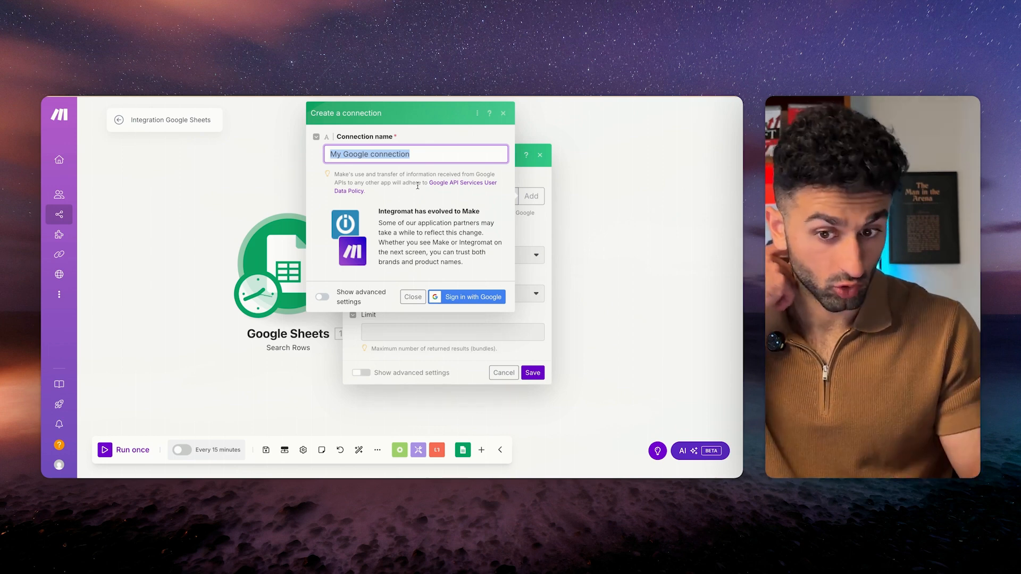
left_click(504, 114)
left_click(443, 258)
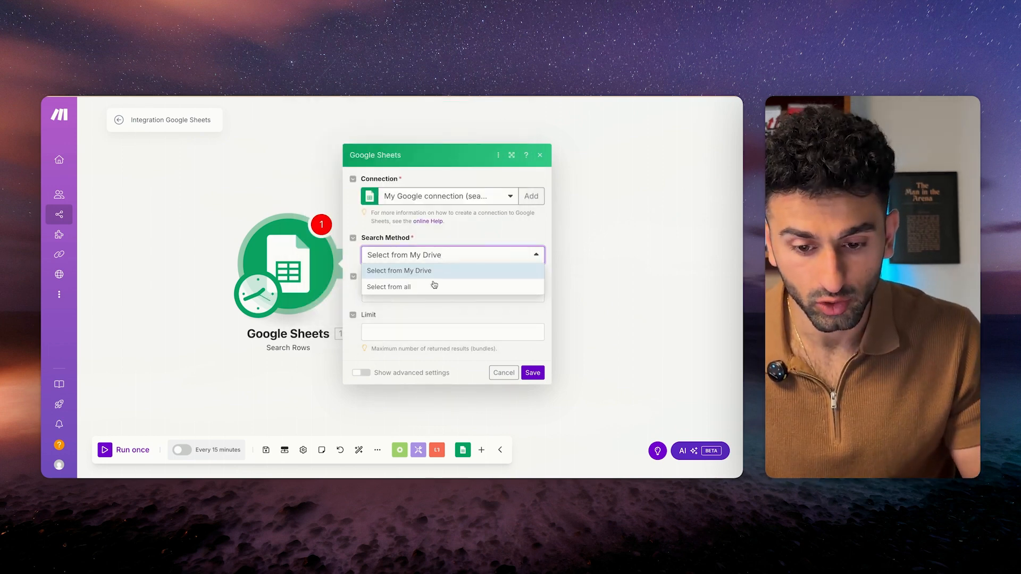
left_click(440, 272)
left_click(439, 296)
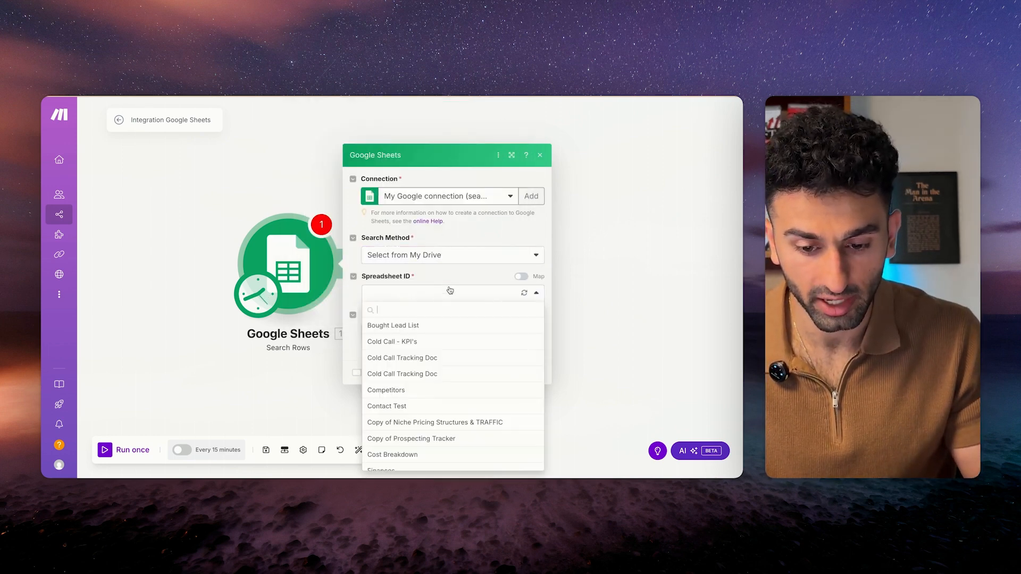
scroll(420, 415, "down", 10)
left_click(428, 367)
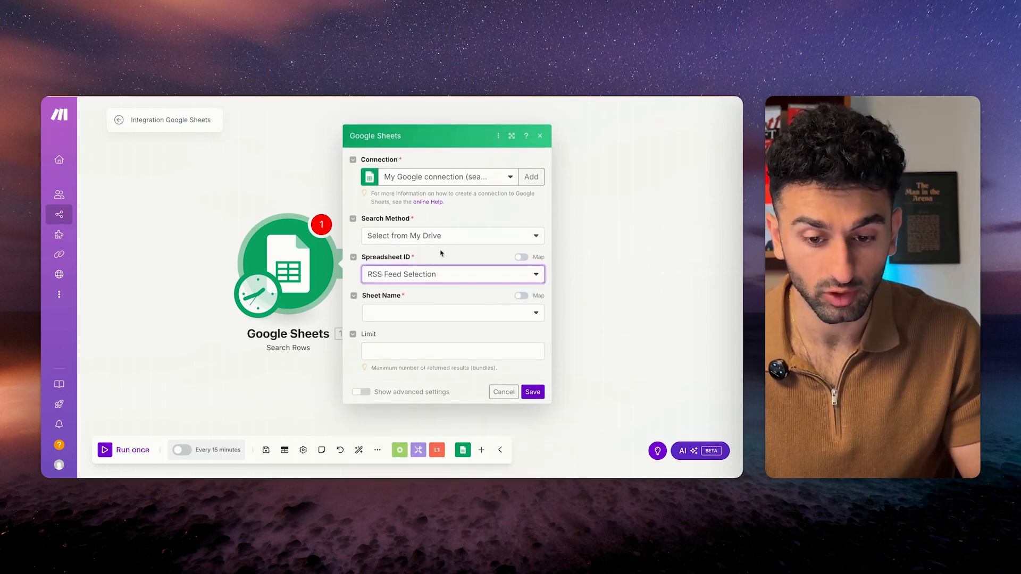
left_click(445, 313)
left_click(445, 326)
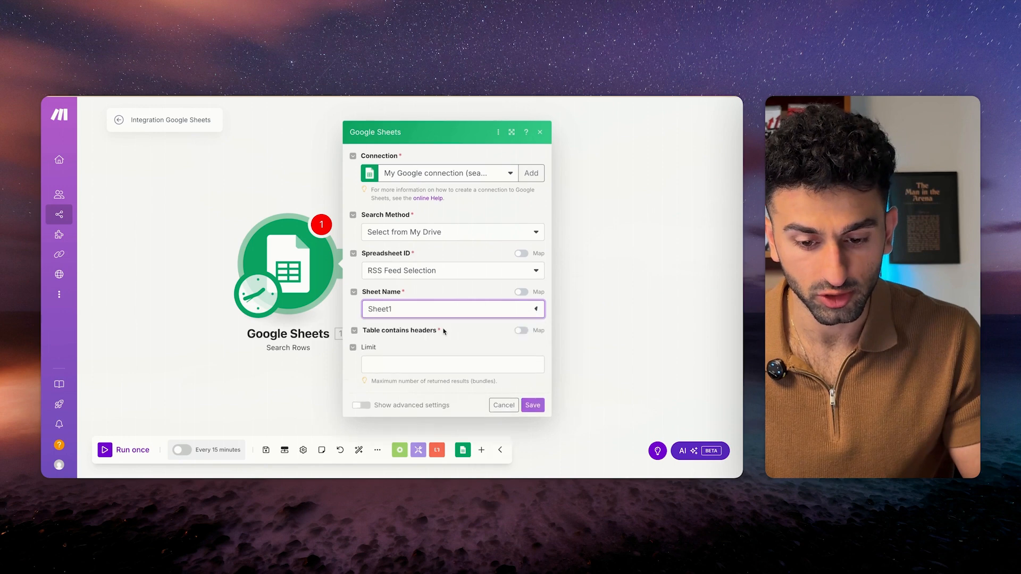
Delete the empty filter rule and save the Search Rows settings.
scroll(442, 265, "down", 5)
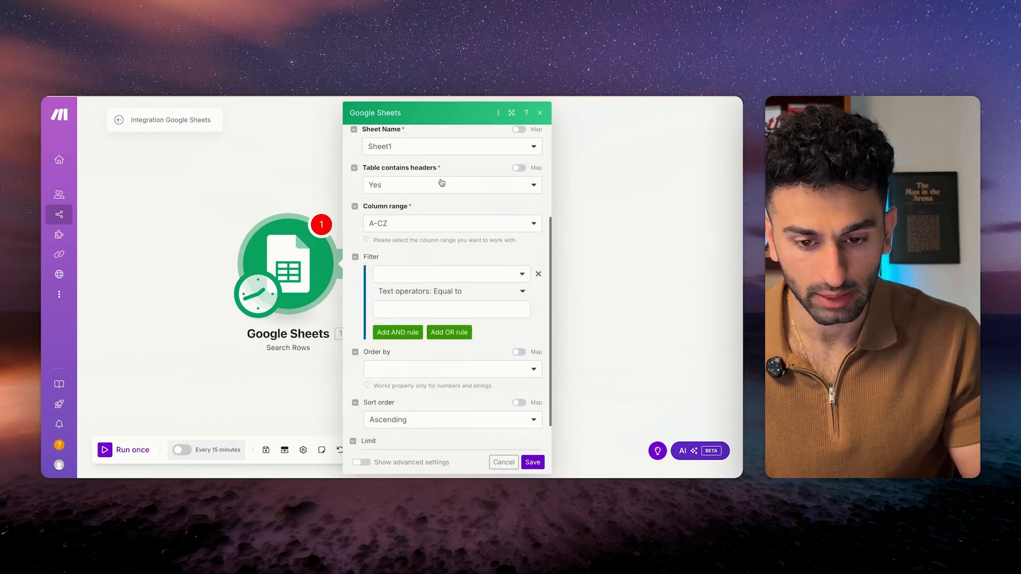
left_click(537, 275)
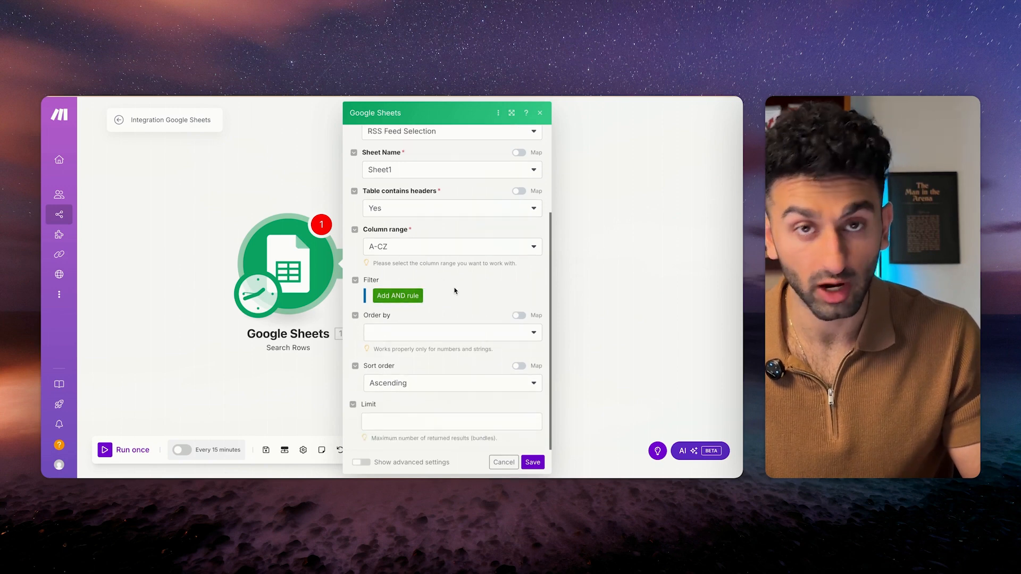
scroll(452, 288, "up", 3)
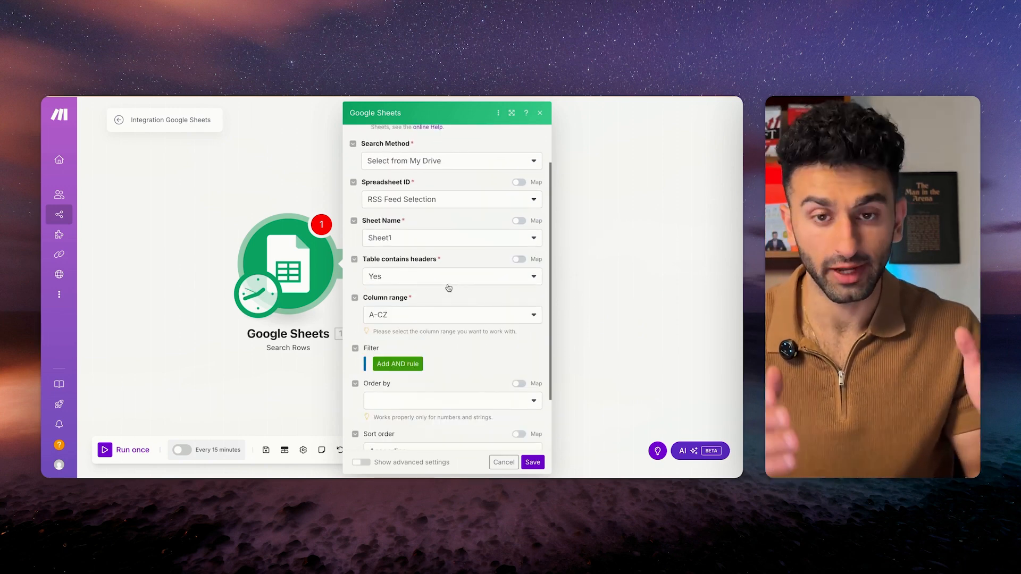
scroll(449, 288, "down", 3)
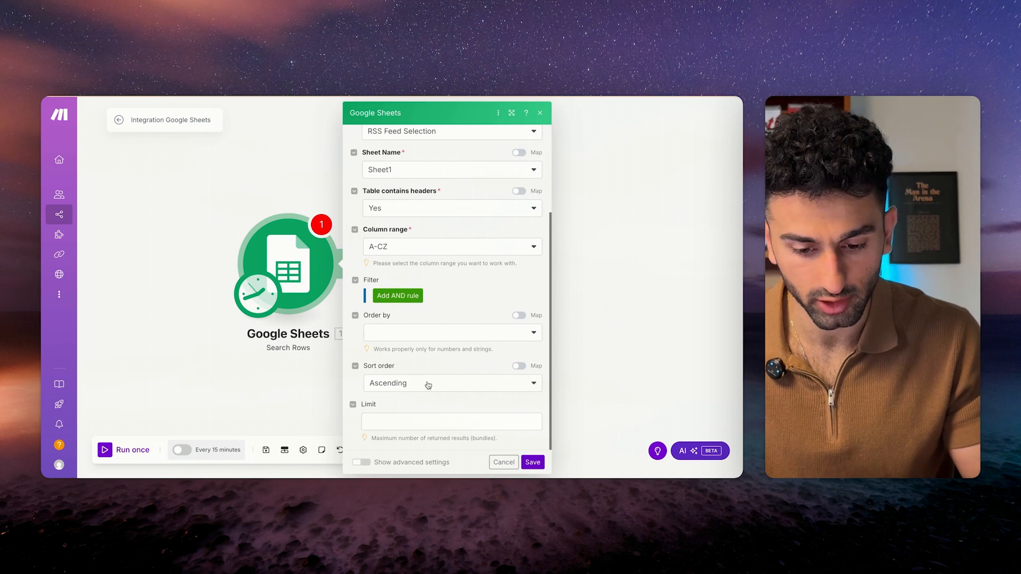
scroll(440, 369, "up", 4)
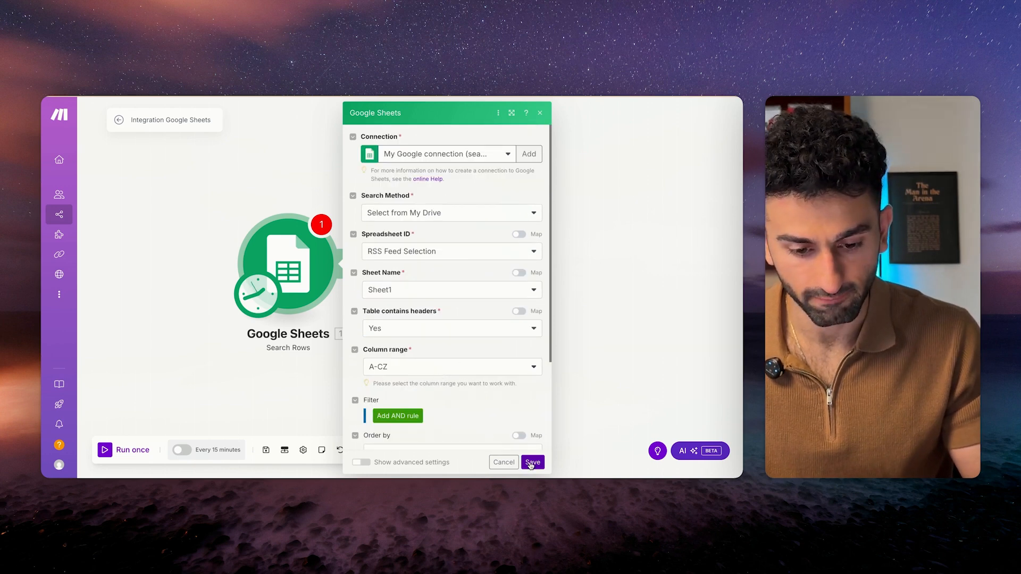
left_click(532, 462)
Run the scenario once and review the two returned bundles, Real Estate news and Tech News.
left_click(107, 451)
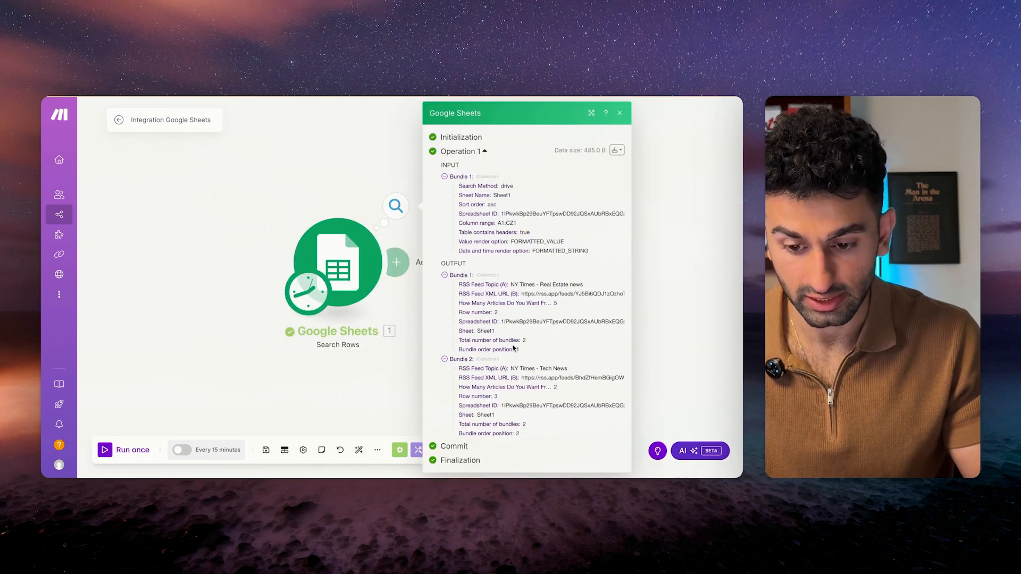
left_click_drag(458, 284, 543, 434)
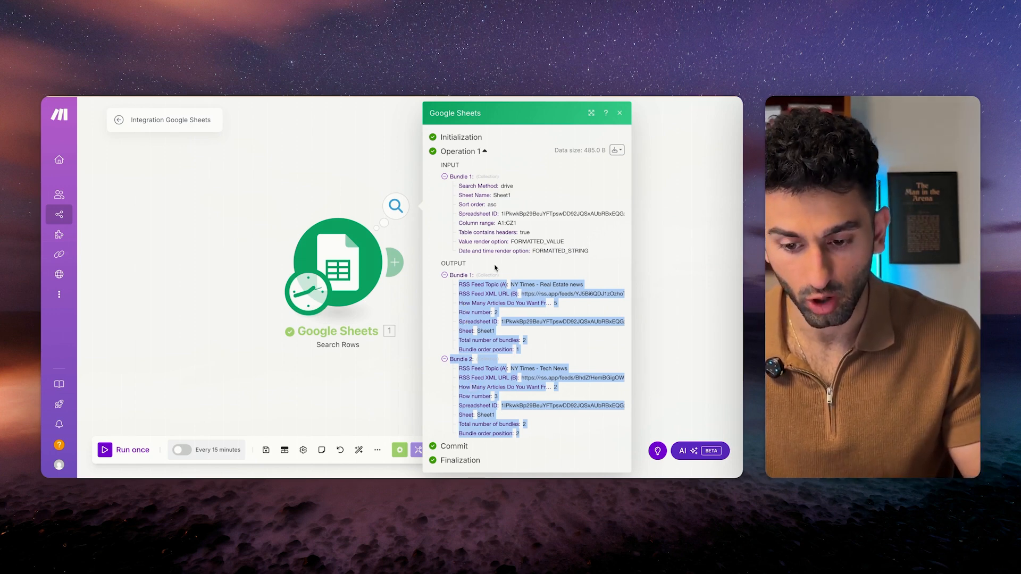
left_click(383, 391)
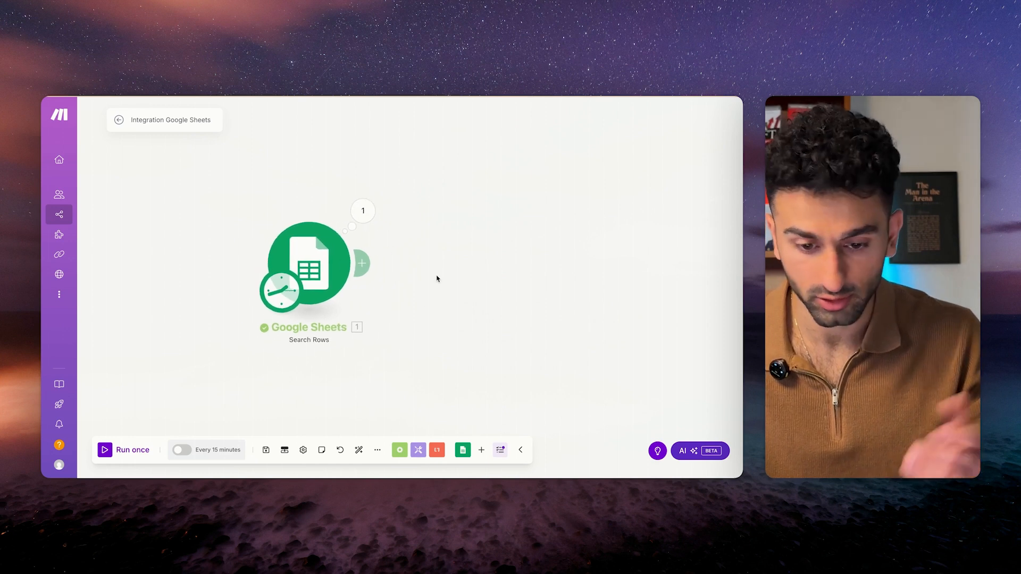
Add an RSS Retrieve RSS feed items step using the sheet's RSS Feed XML URL (B).
left_click(367, 264)
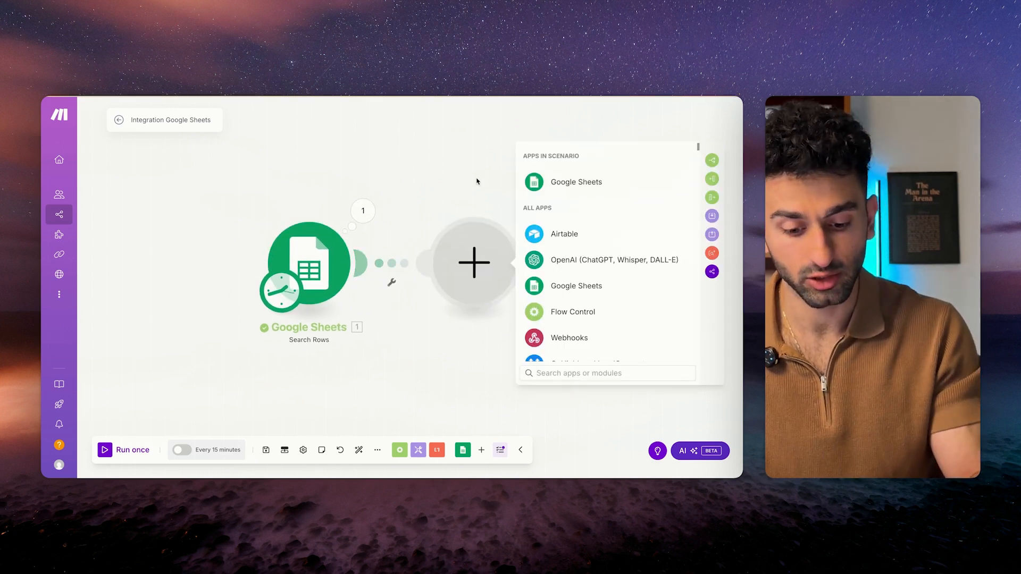
type("rss")
left_click(567, 177)
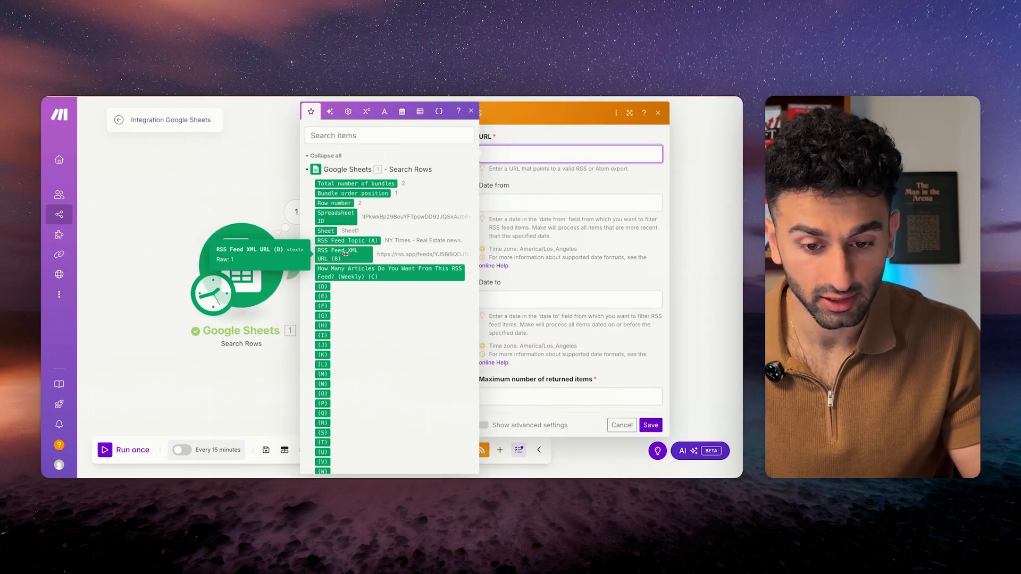
left_click(357, 261)
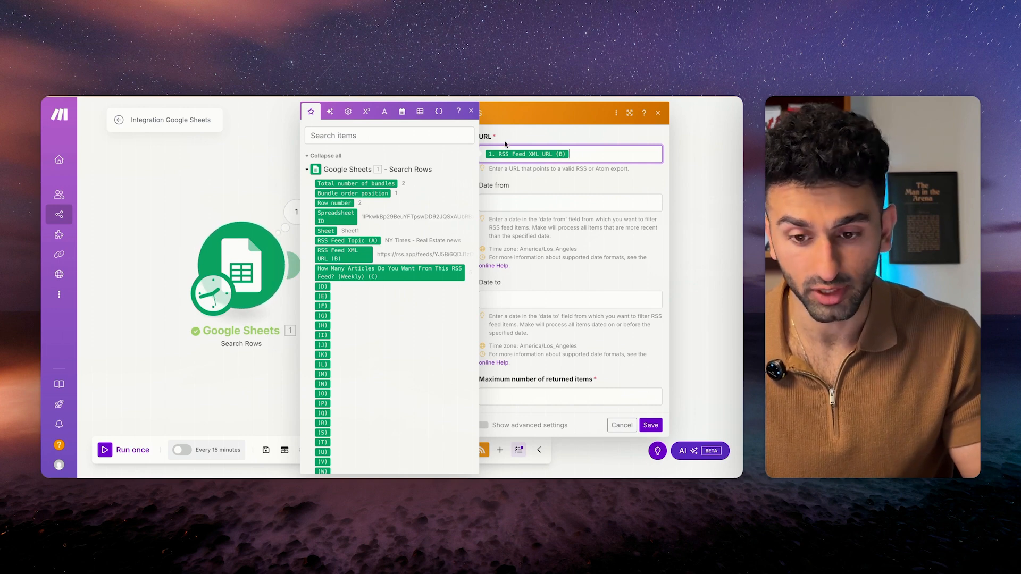
Set the RSS Date from value to addDays(now; -7).
left_click(518, 202)
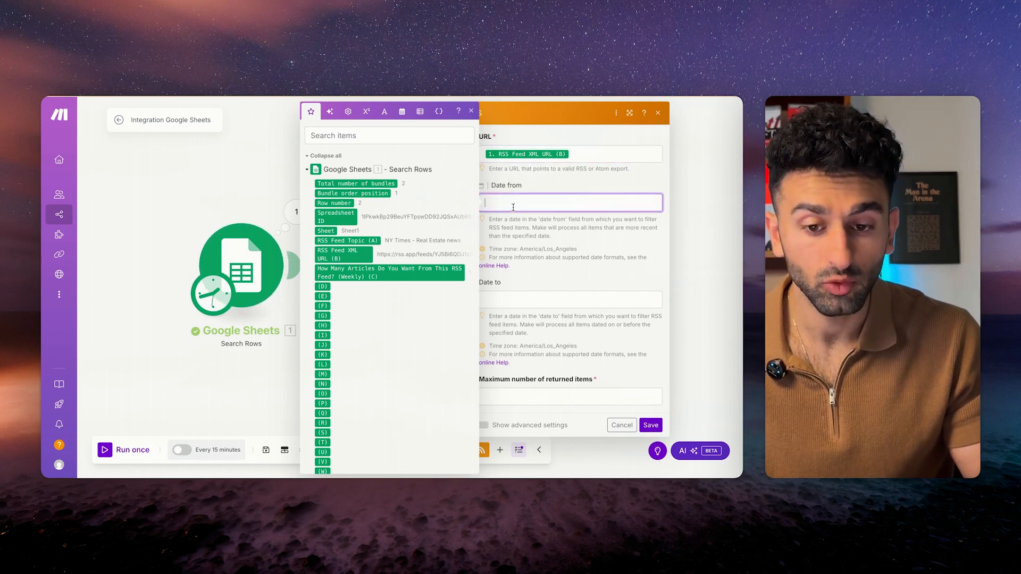
left_click(402, 111)
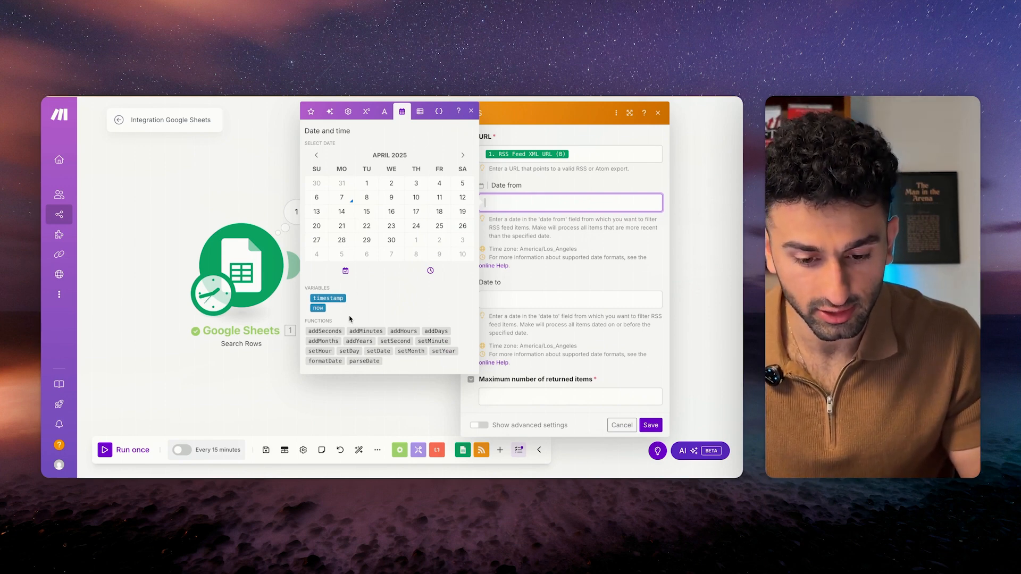
left_click(430, 330)
left_click(318, 308)
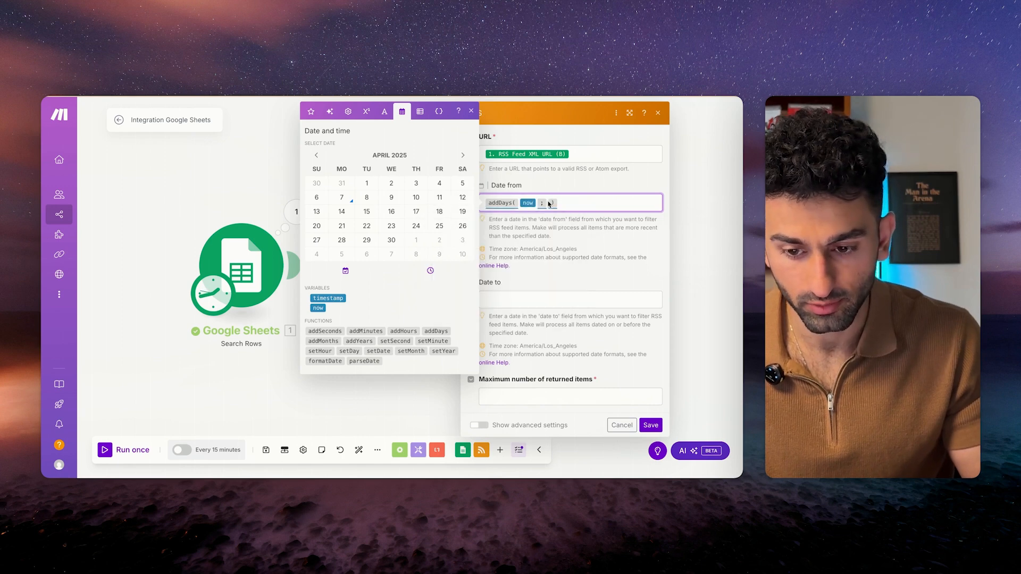
left_click(550, 204)
type("-7")
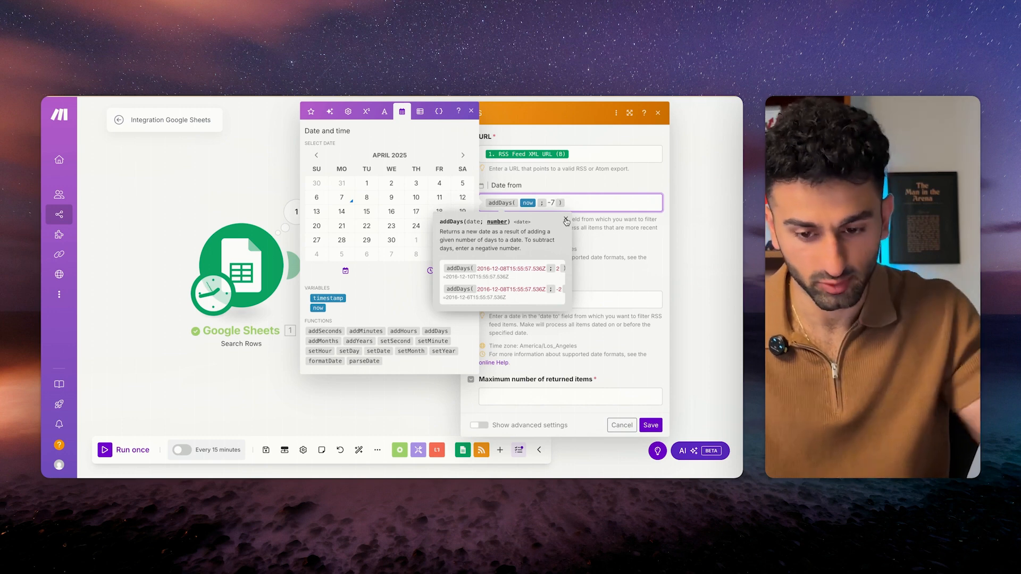
left_click(566, 220)
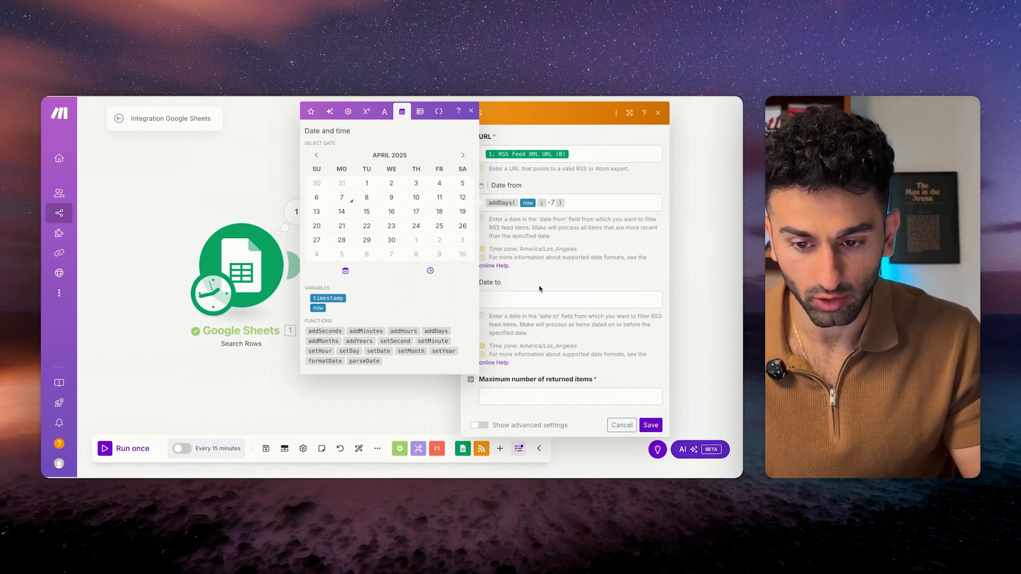
Limit returned items to the articles-count column C and save the RSS step.
left_click(539, 396)
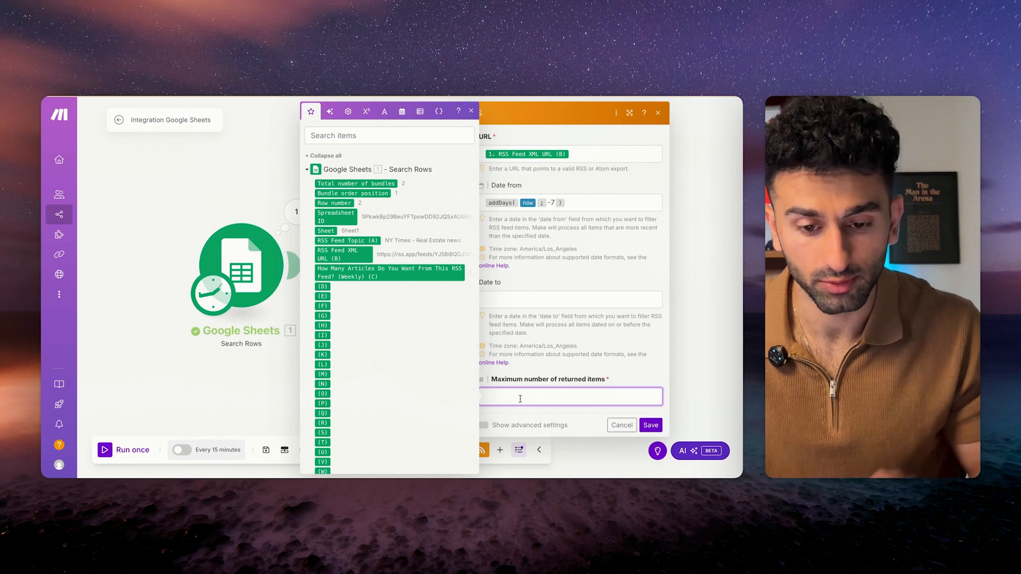
left_click(368, 275)
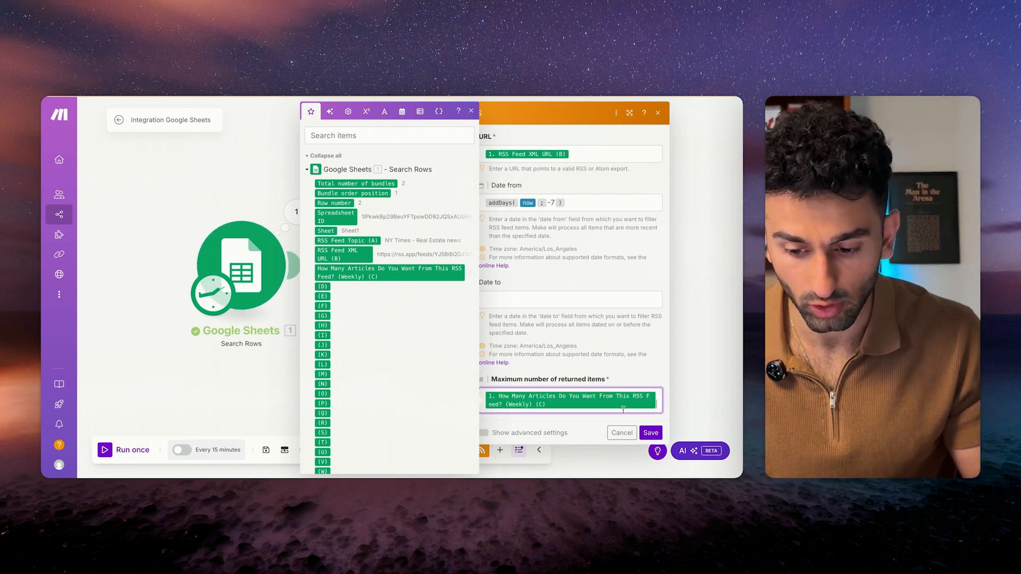
left_click(652, 433)
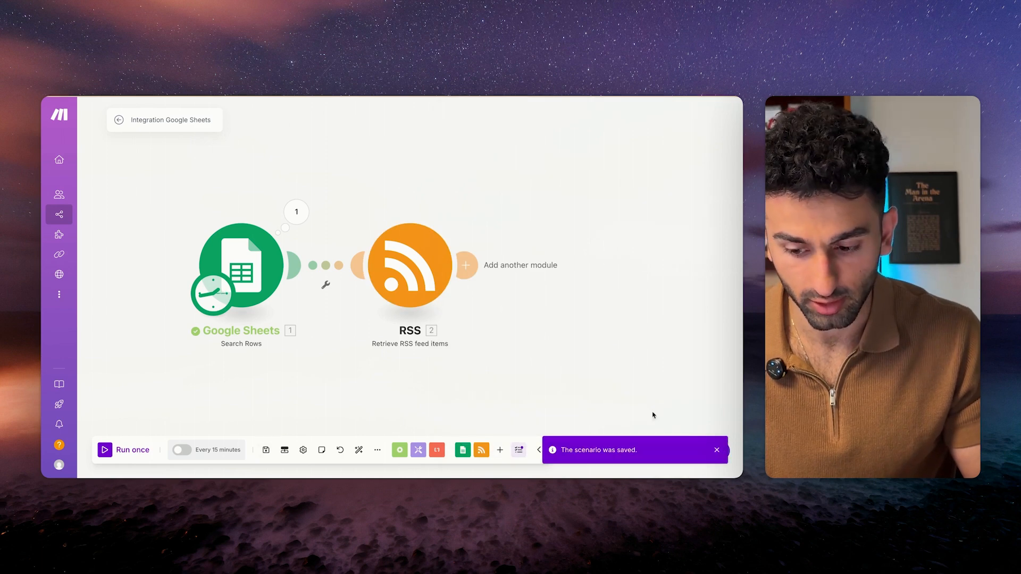
left_click(716, 451)
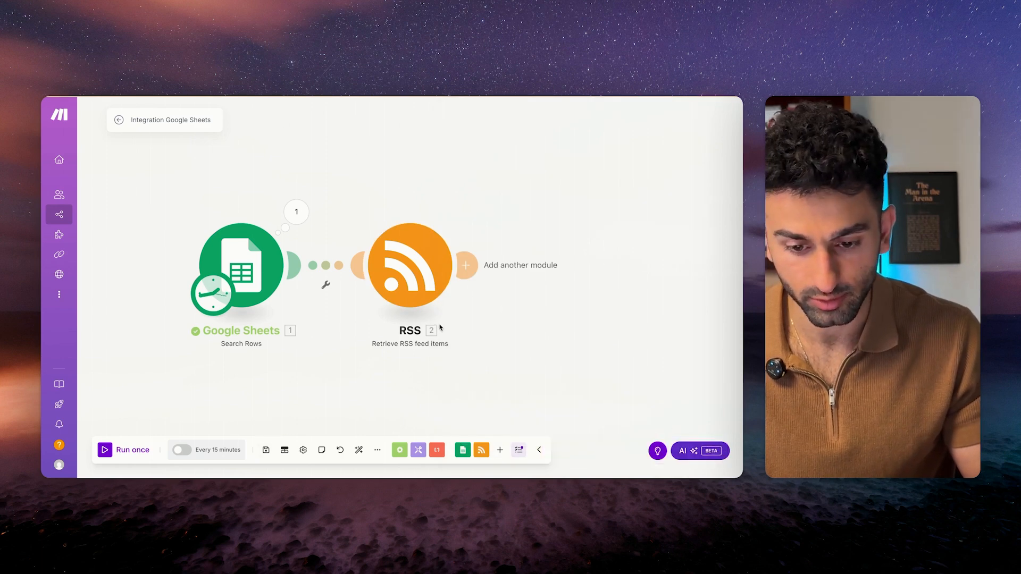
Run the scenario, confirm both RSS operations return recent articles, and add a step after RSS.
left_click(106, 449)
left_click(432, 220)
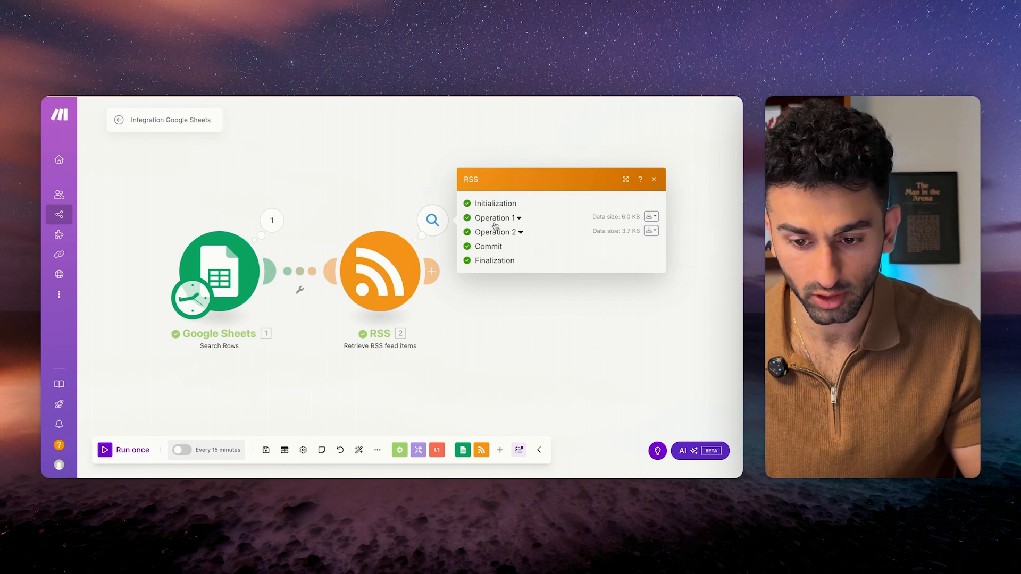
left_click(495, 219)
scroll(498, 332, "down", 5)
scroll(498, 333, "up", 5)
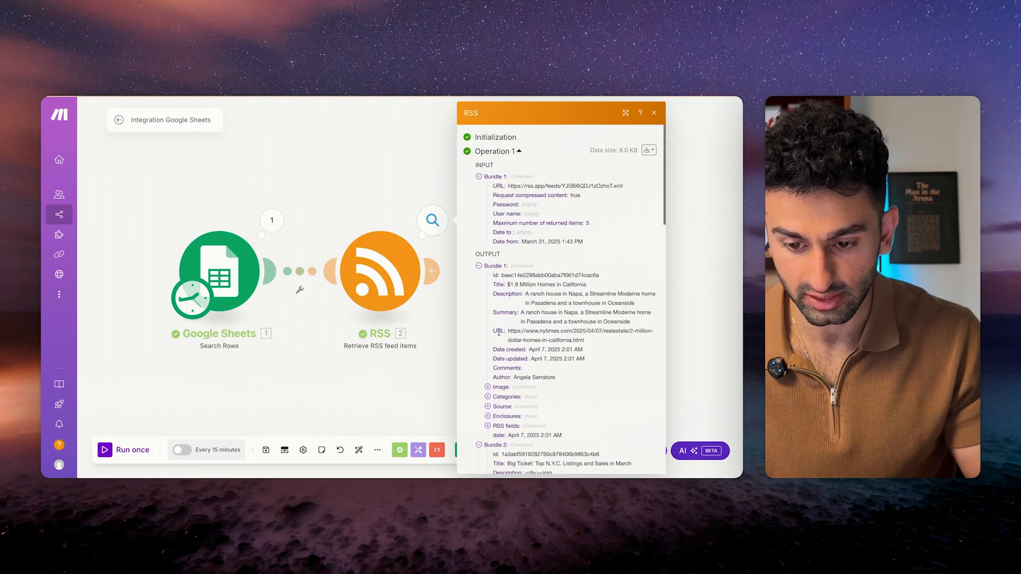
scroll(490, 360, "down", 15)
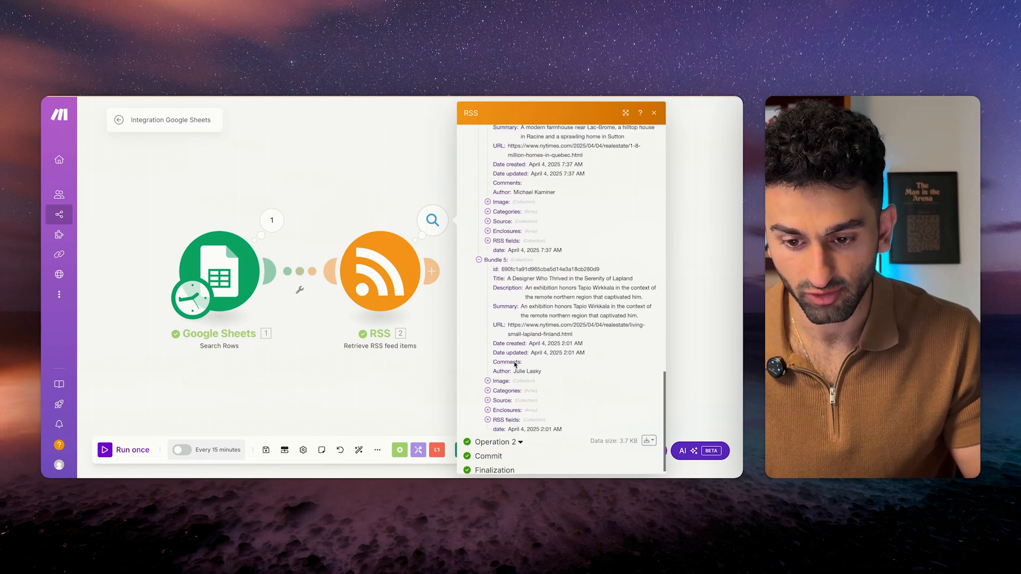
left_click(488, 434)
scroll(503, 284, "down", 5)
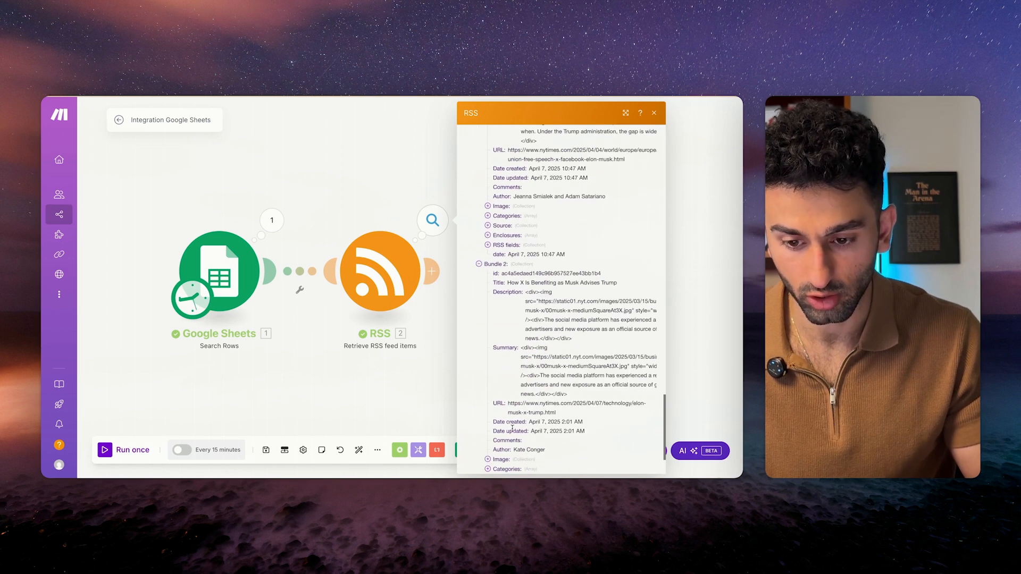
scroll(503, 284, "down", 3)
left_click(433, 280)
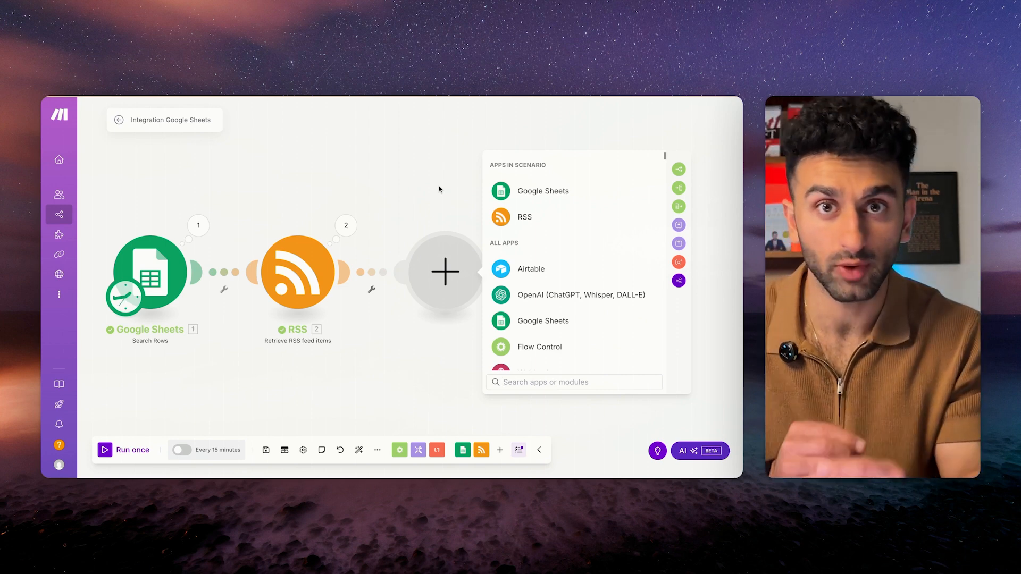
Add an Airtable Create a Record module using My Airtable OAuth connection.
left_click(528, 271)
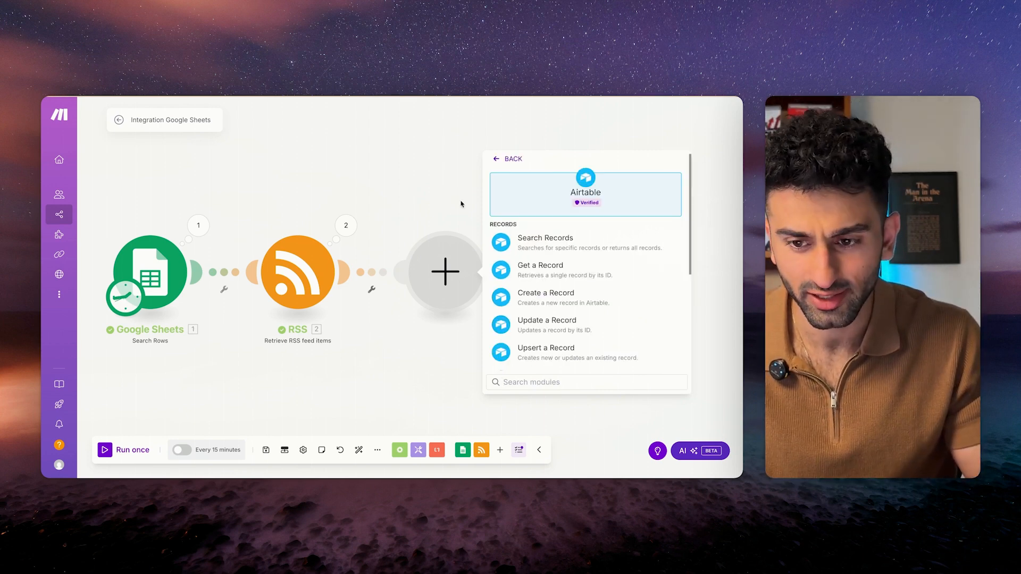
left_click(534, 297)
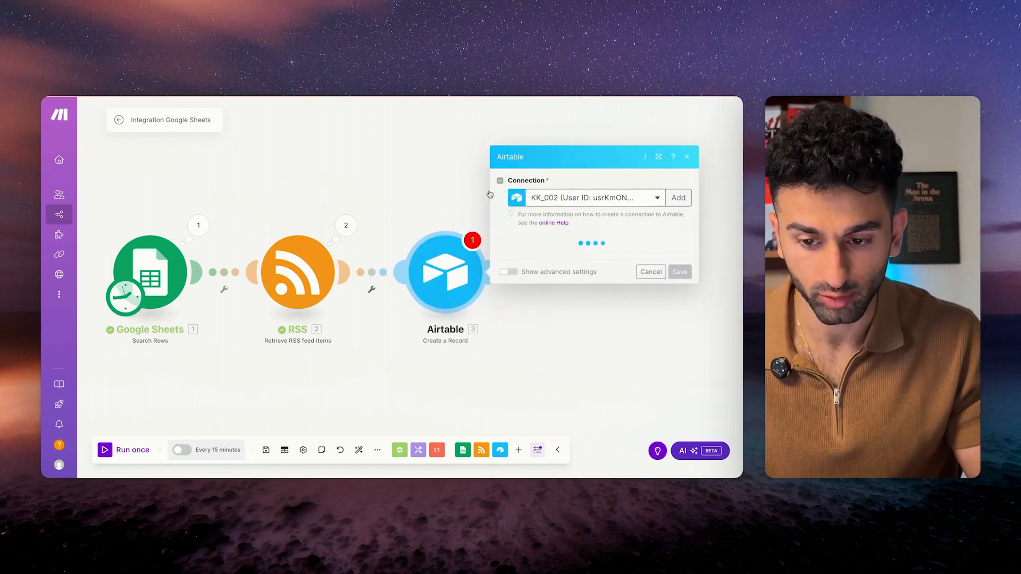
left_click(613, 201)
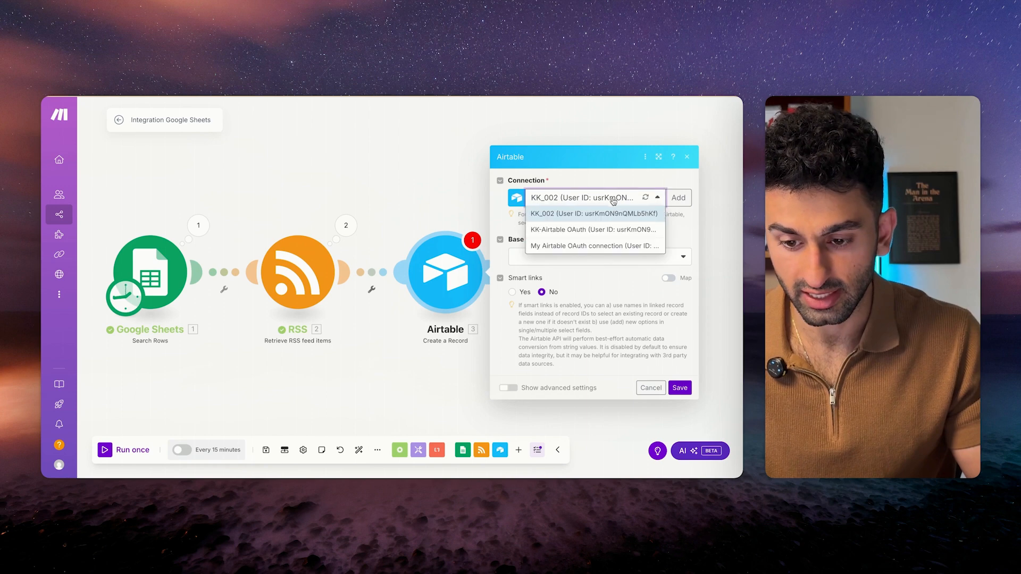
left_click(595, 250)
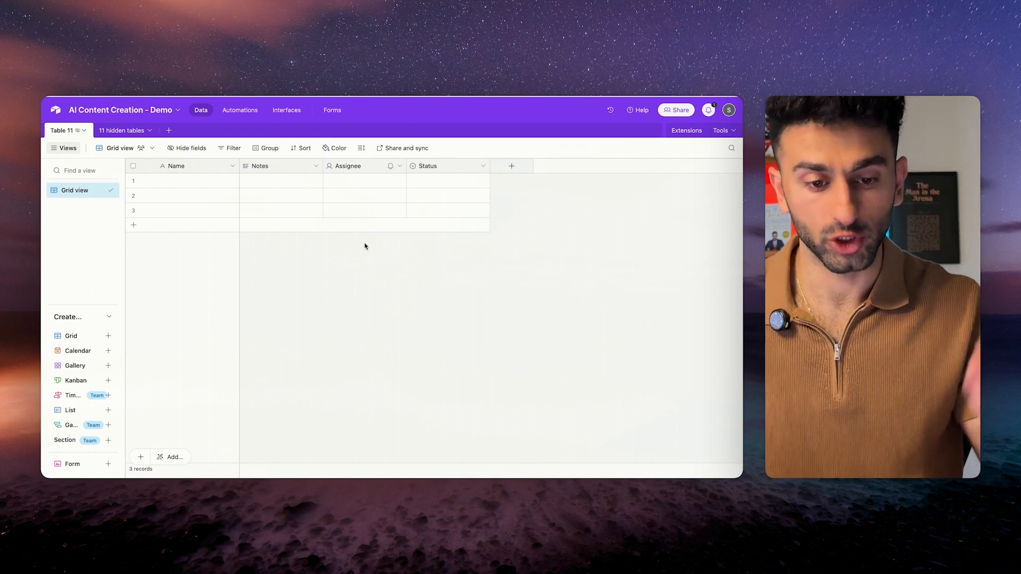
Rename the primary Name field to URL and make it a URL field.
left_click(78, 130)
left_click(233, 167)
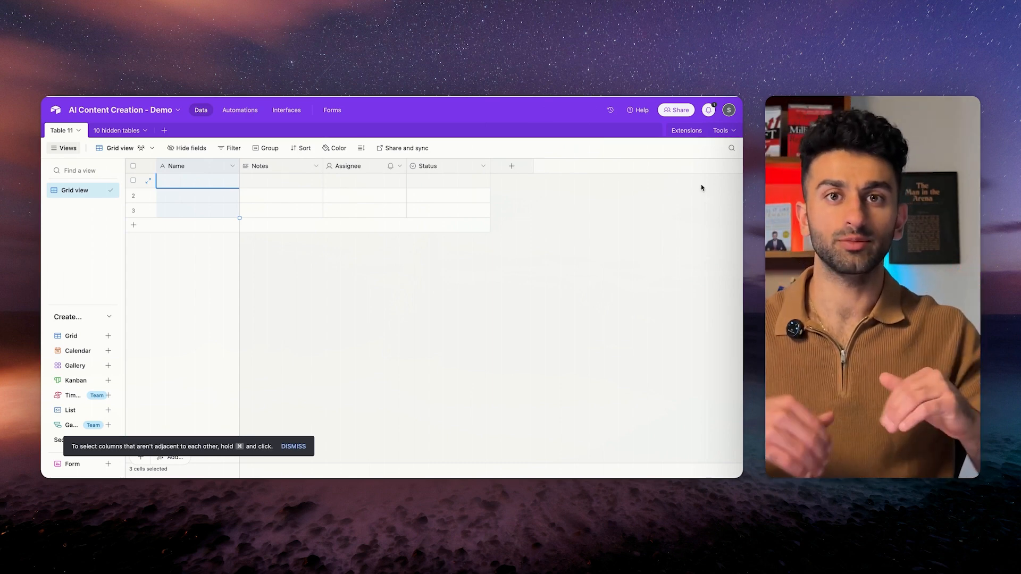
left_click(232, 166)
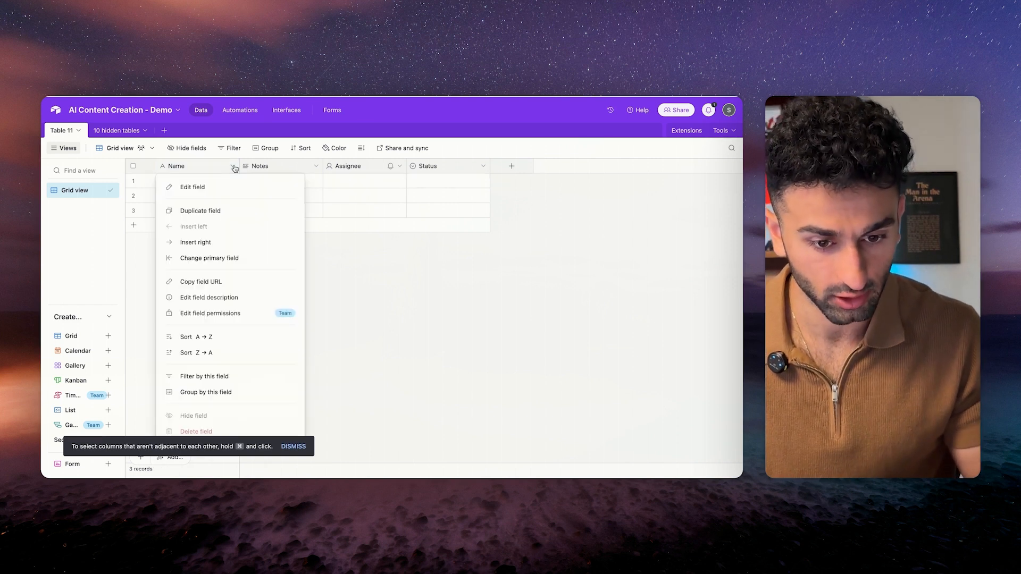
left_click(203, 185)
double_click(206, 190)
type("URL")
left_click(229, 240)
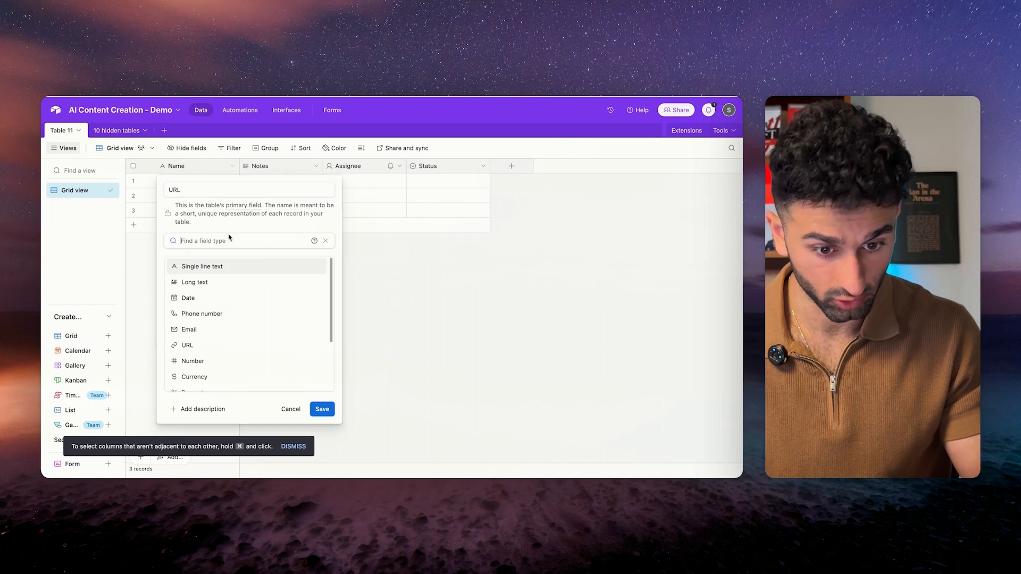
left_click(200, 345)
left_click(325, 289)
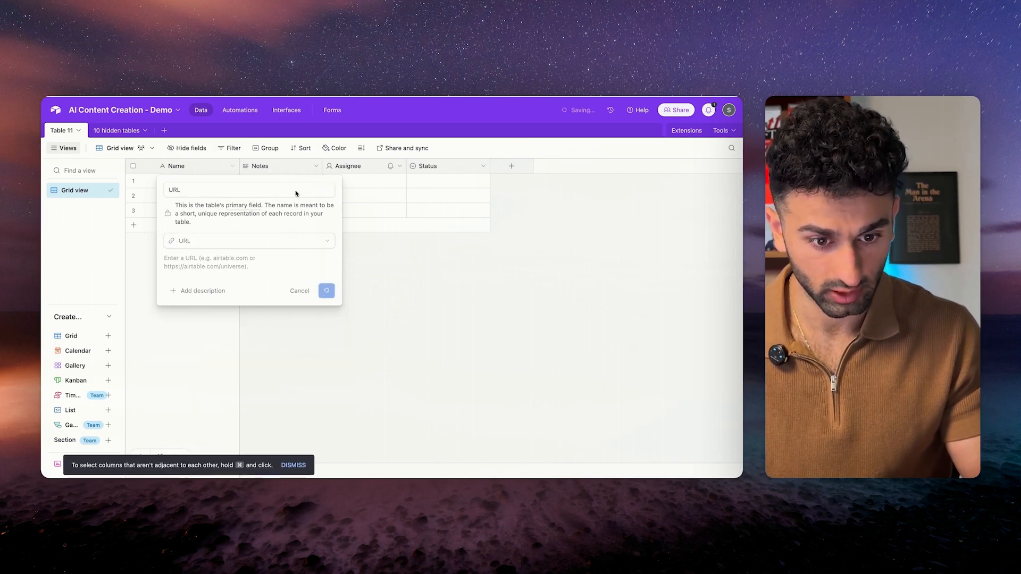
Rename Notes to Title and Assignee to Author, both single line text fields.
left_click(316, 166)
left_click(287, 195)
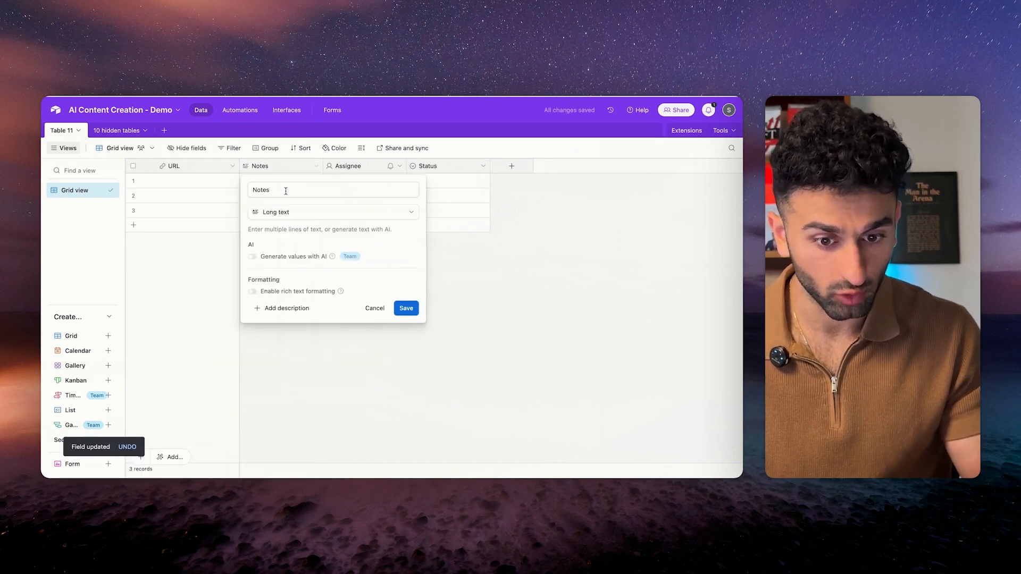
double_click(291, 191)
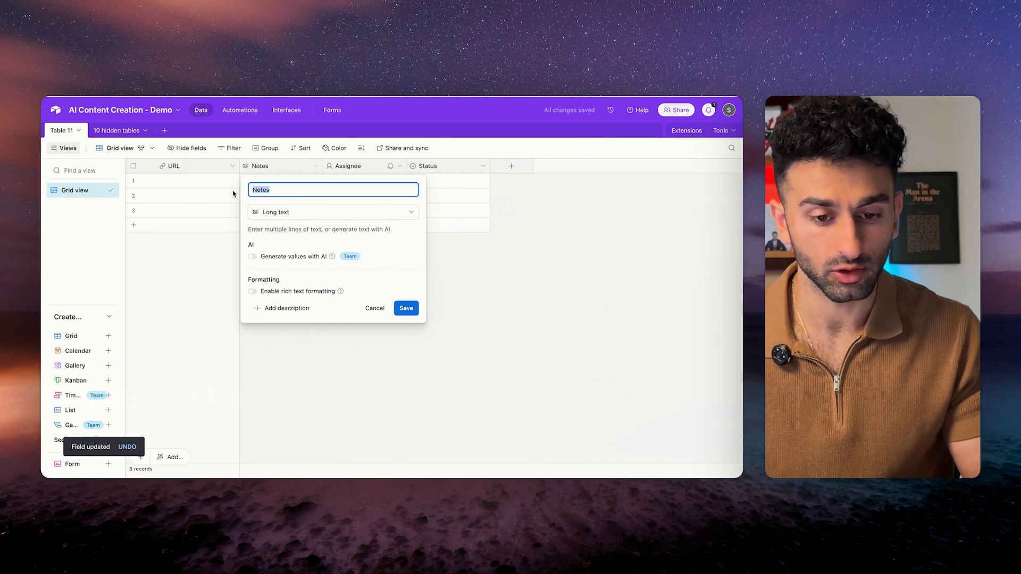
type("Title")
left_click(327, 211)
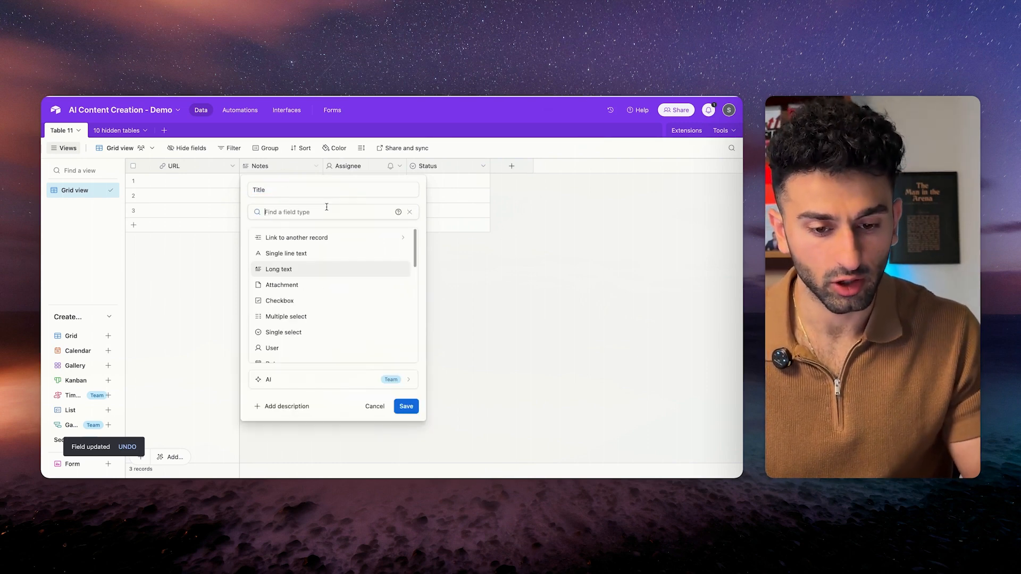
left_click(308, 256)
key("Return")
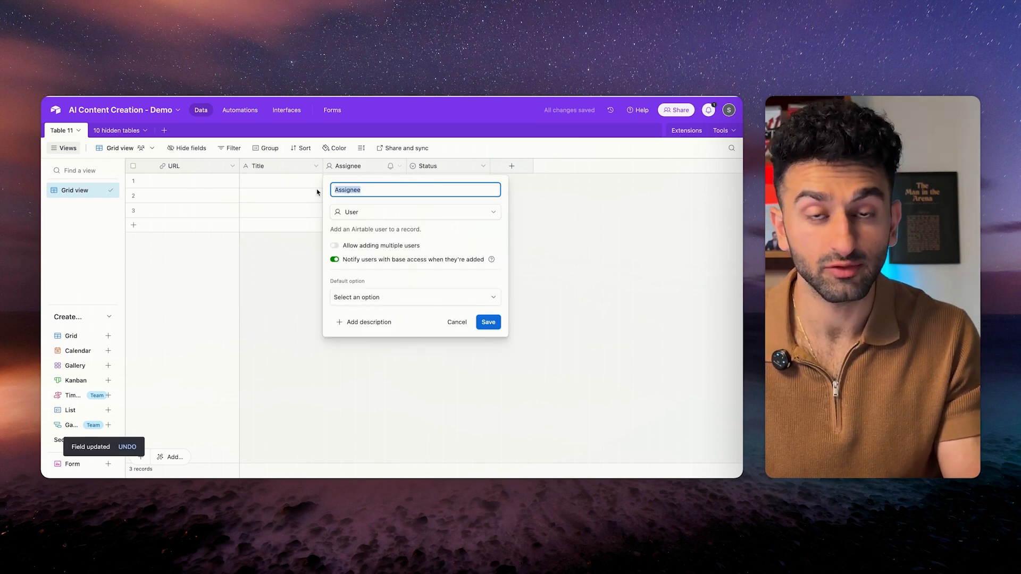
type("Author")
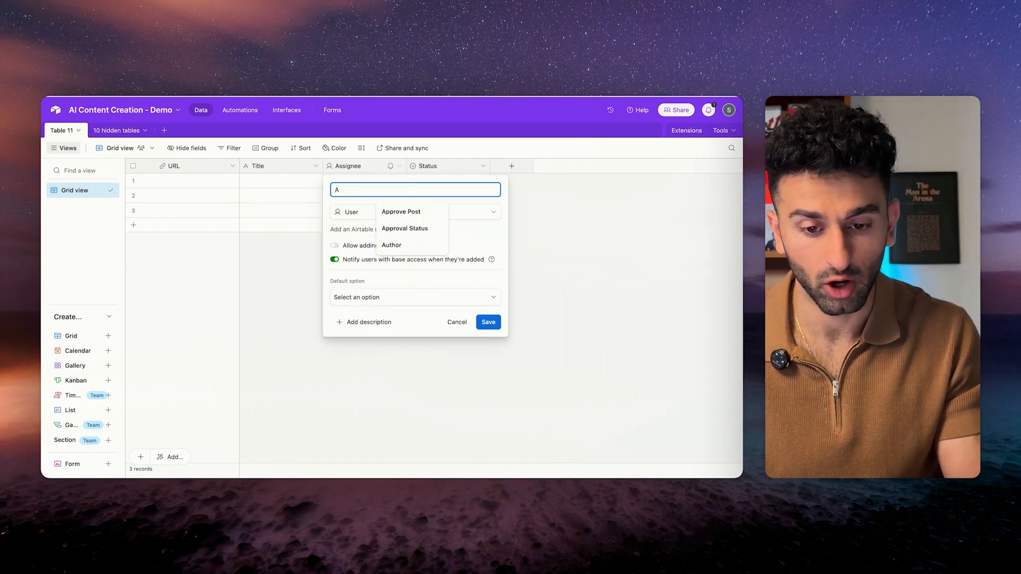
key("Return")
left_click(488, 283)
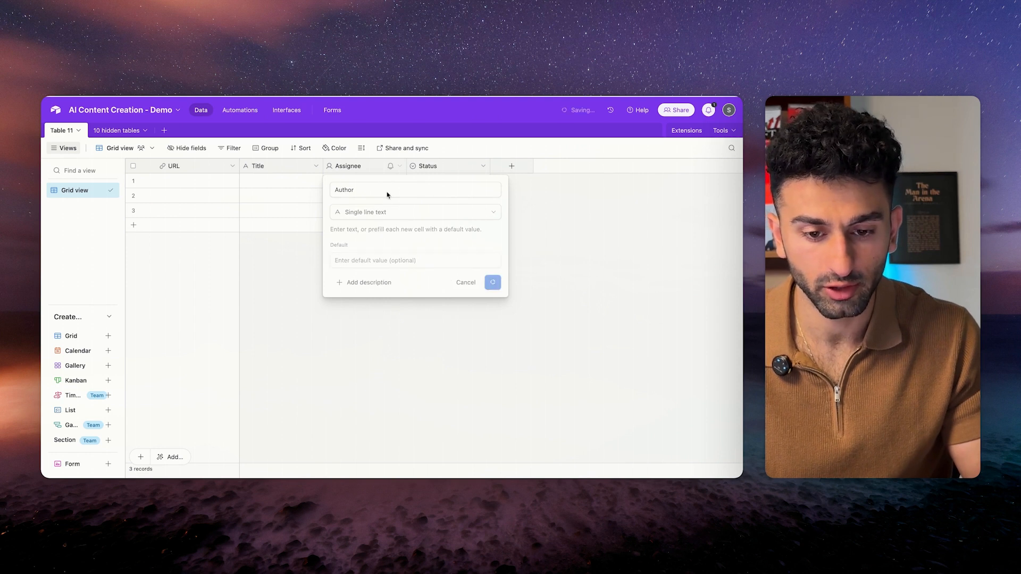
Rename Status to Date of News and make it a Date field.
left_click(483, 166)
left_click(436, 185)
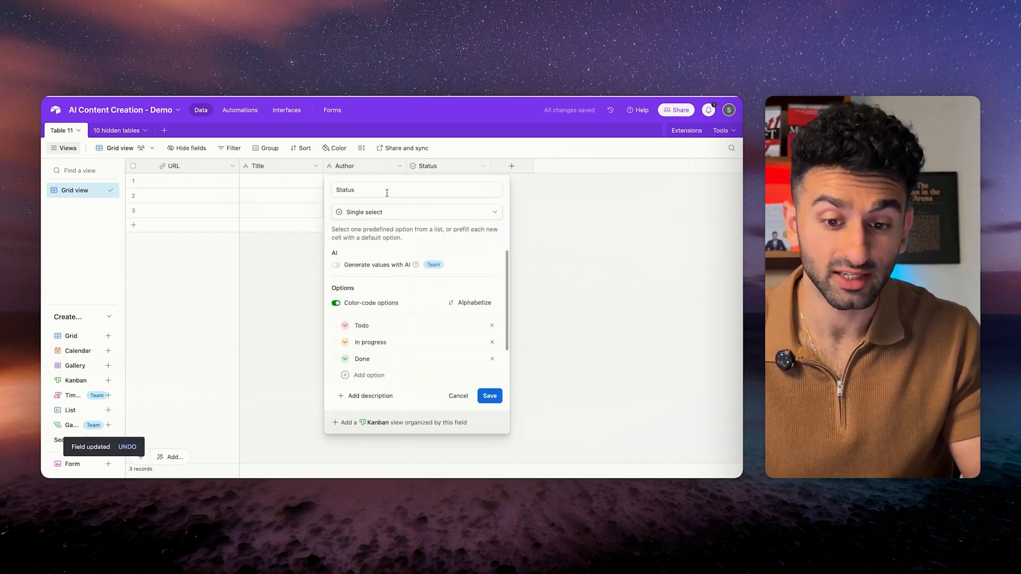
type("Date of New")
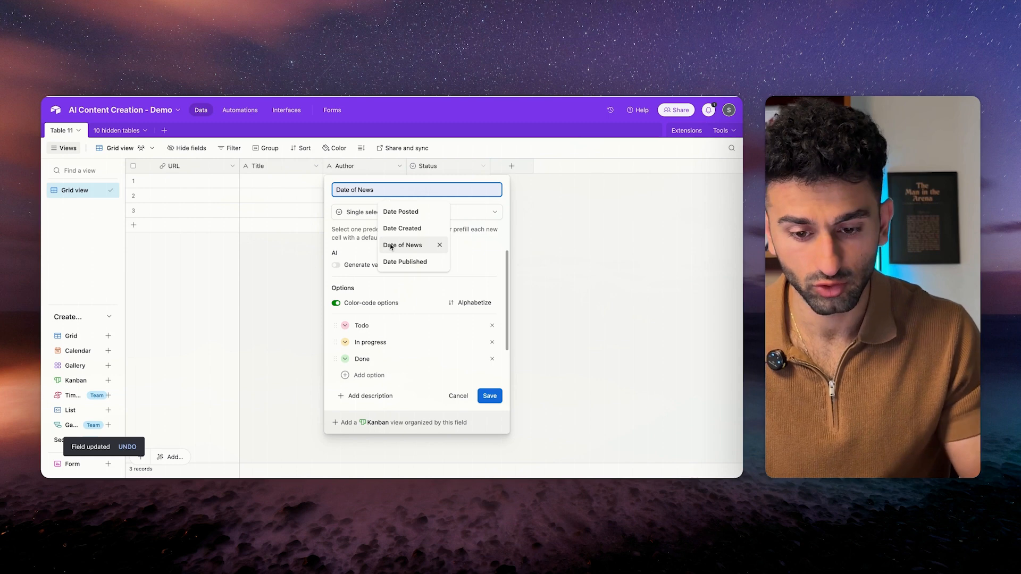
left_click(391, 246)
left_click(378, 213)
scroll(372, 325, "down", 2)
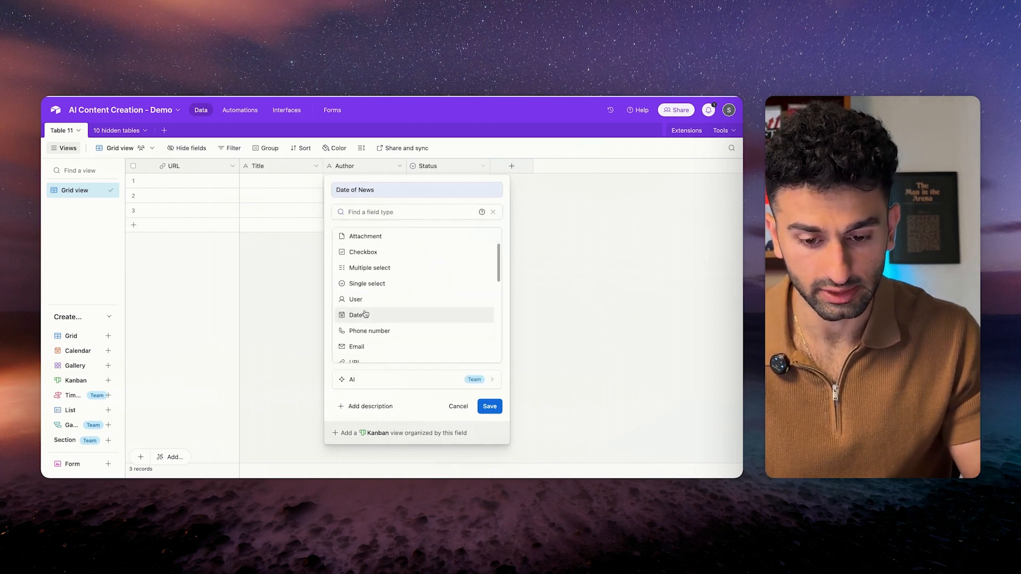
left_click(367, 315)
left_click(489, 359)
left_click(511, 166)
Add 'Summary' and 'Relevance Score' as Long text fields in the Airtable table, with rich text on.
type("Summ")
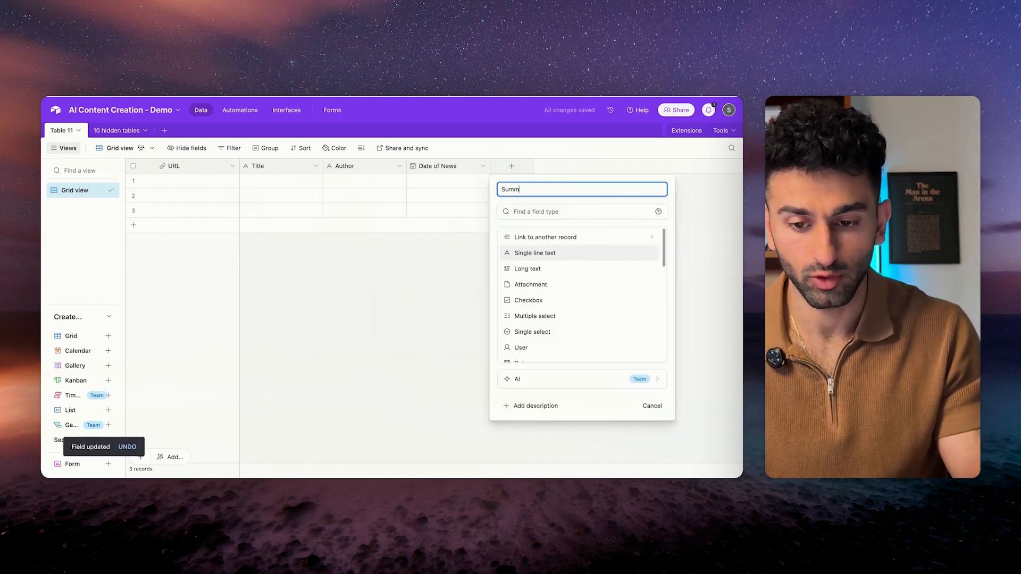
type("aery")
key("BackSpace")
key("BackSpace")
key("BackSpace")
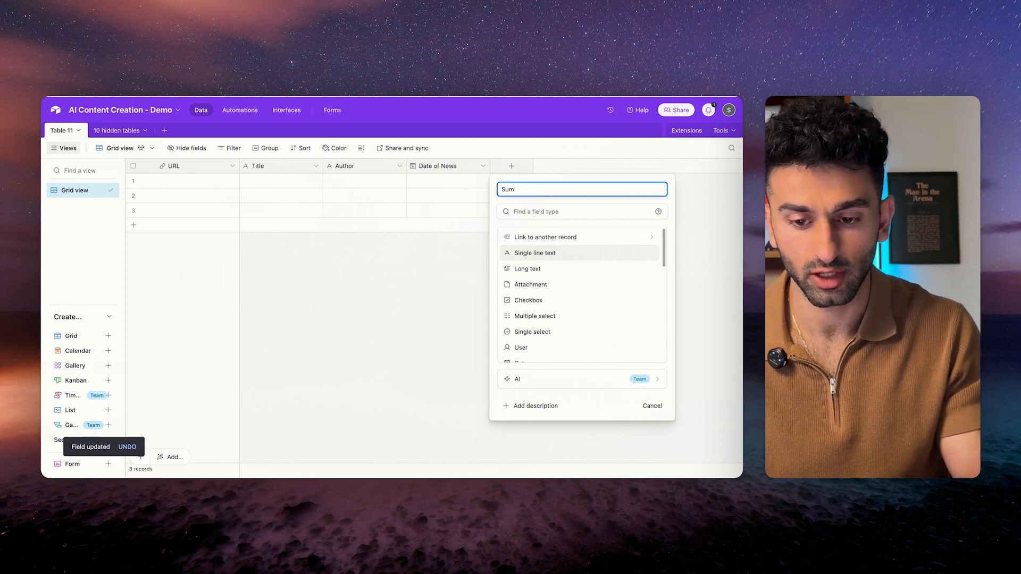
key("BackSpace")
key("BackSpace")
key("BackSpace")
type("Summary")
left_click(525, 268)
key("Return")
left_click(595, 166)
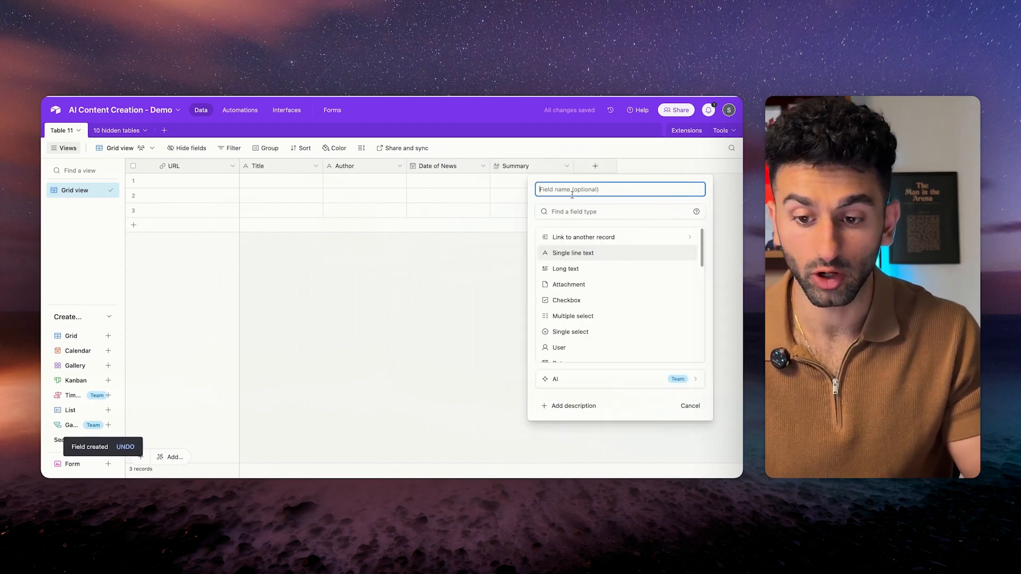
type("Relevance Score")
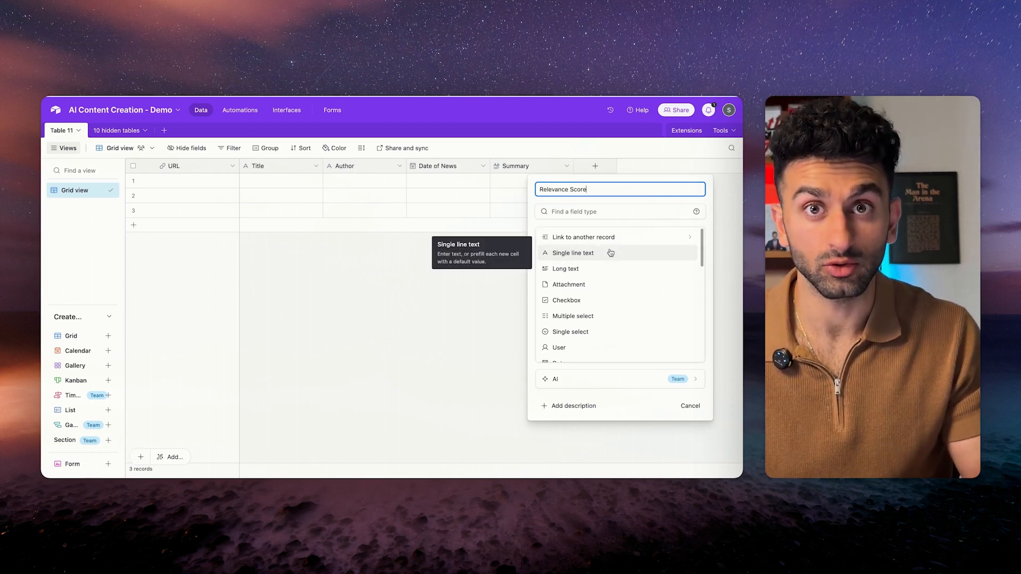
left_click(603, 270)
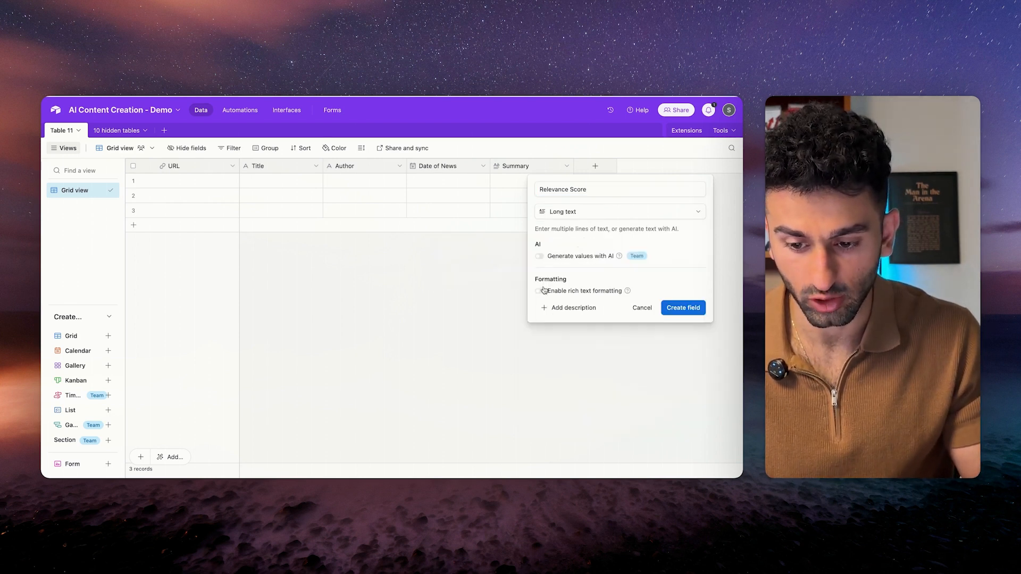
left_click(540, 290)
left_click(682, 306)
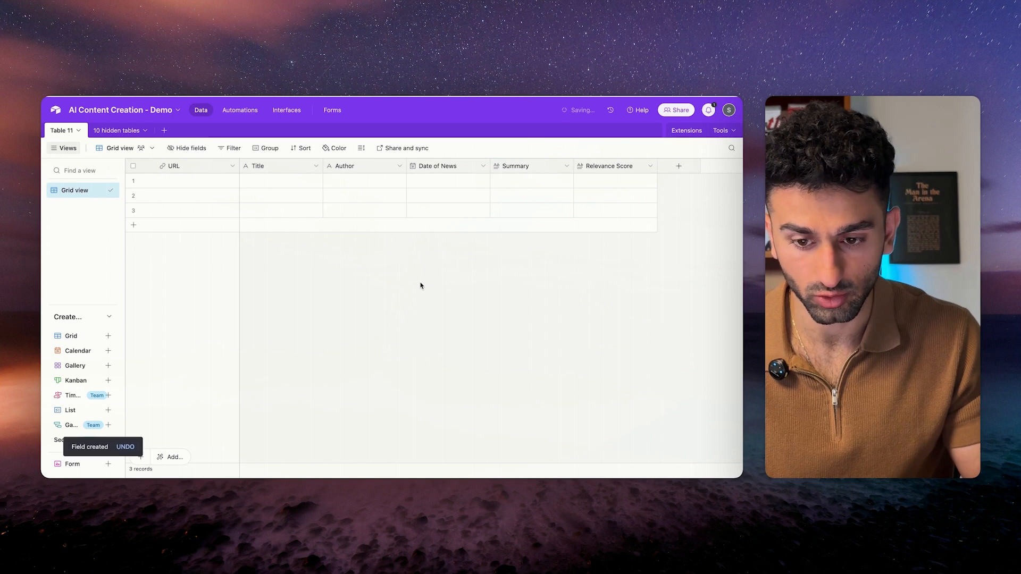
Rename the Airtable table to 'RSS Feed inputs'.
left_click(65, 131)
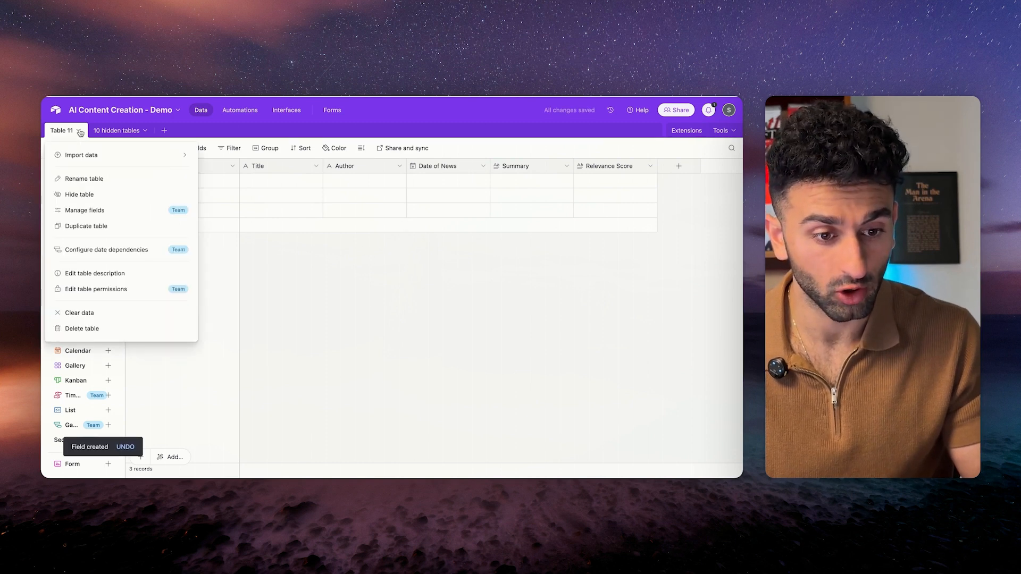
left_click(69, 176)
type("RSS Feed inputs")
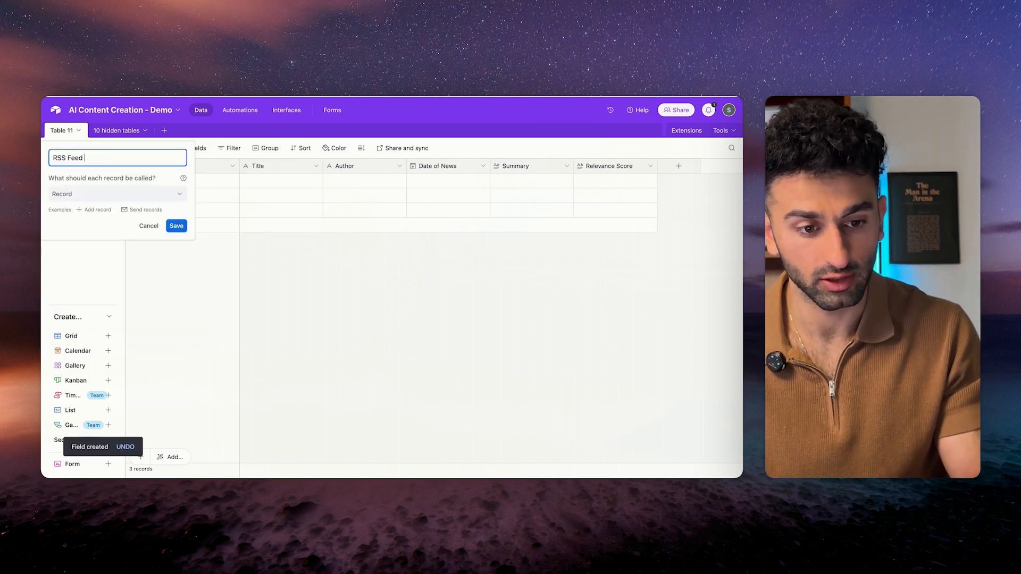
key("Return")
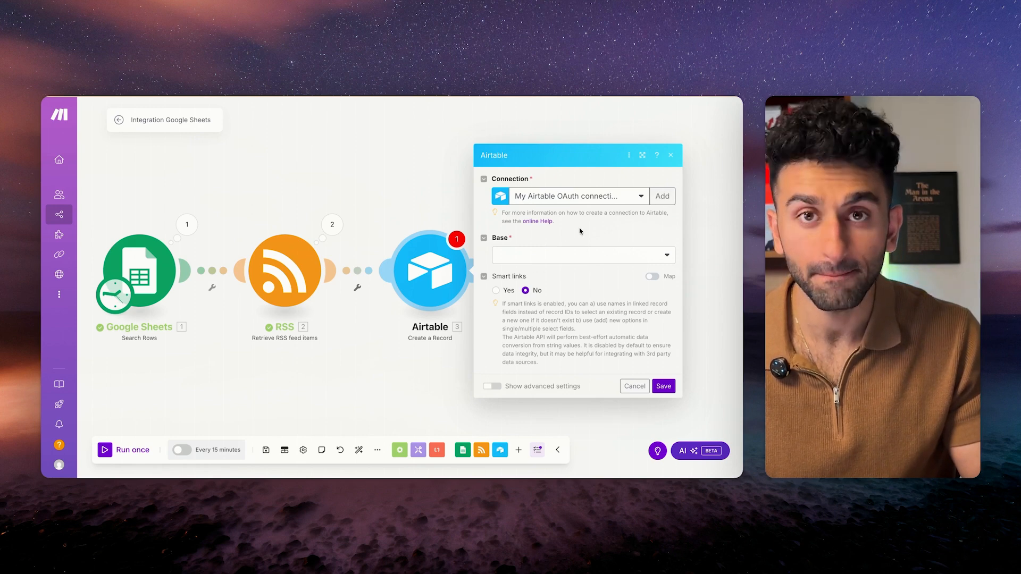
Add an Airtable OAuth connection and target the AI Content Creation - Demo base's RSS Feed inputs table.
left_click(662, 196)
left_click(556, 197)
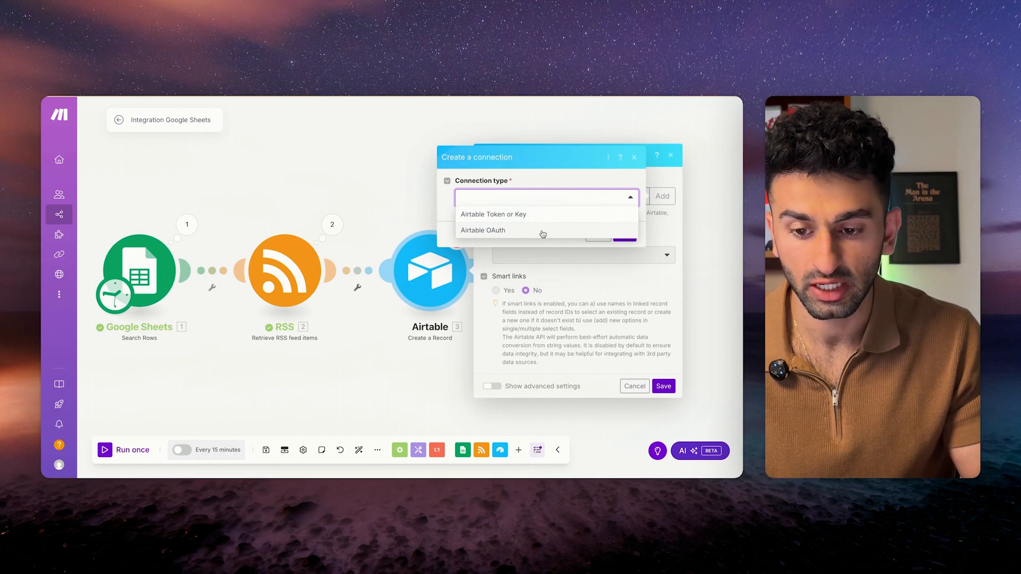
left_click(554, 182)
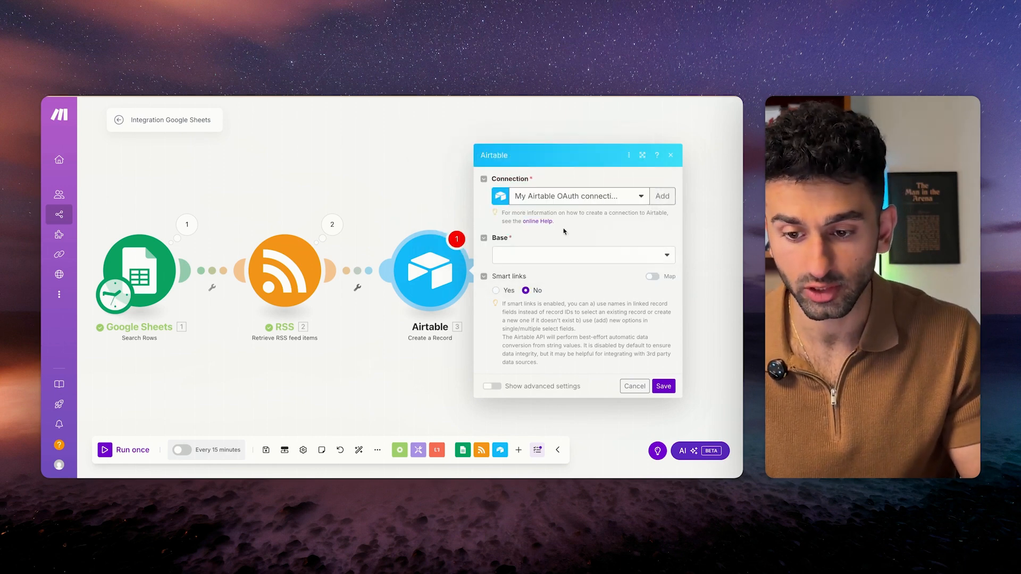
left_click(591, 258)
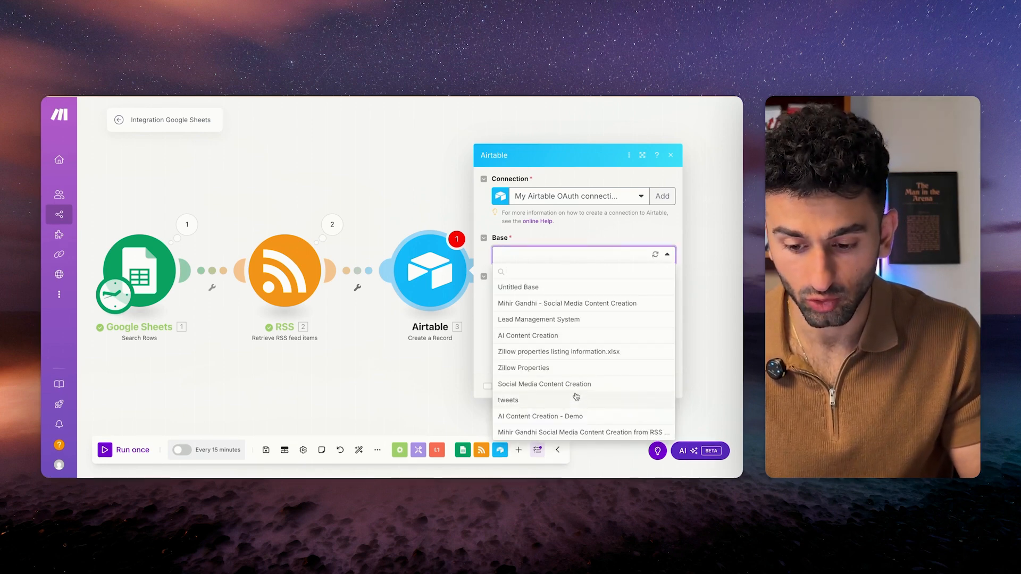
left_click(576, 415)
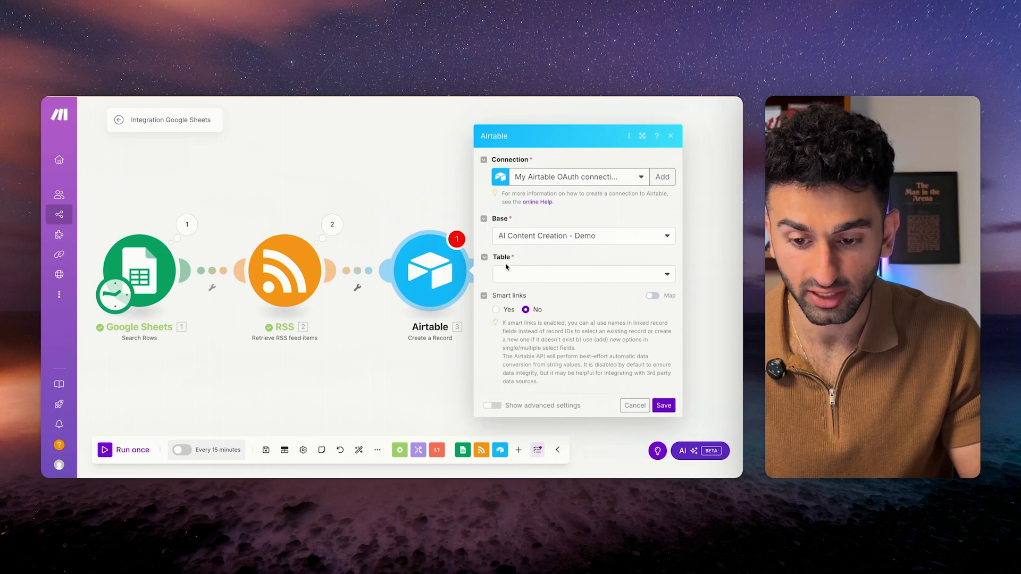
left_click(579, 274)
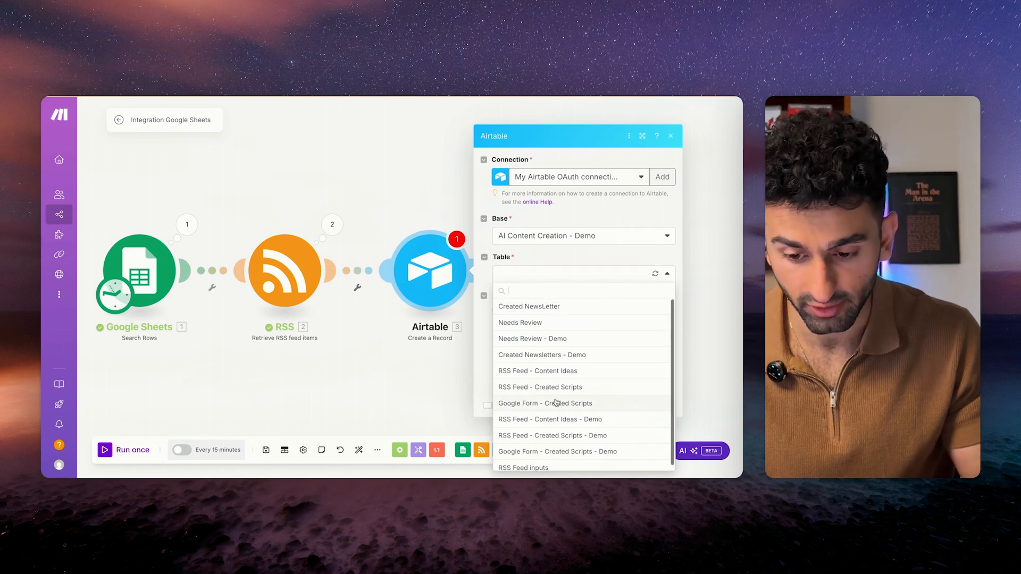
left_click(544, 466)
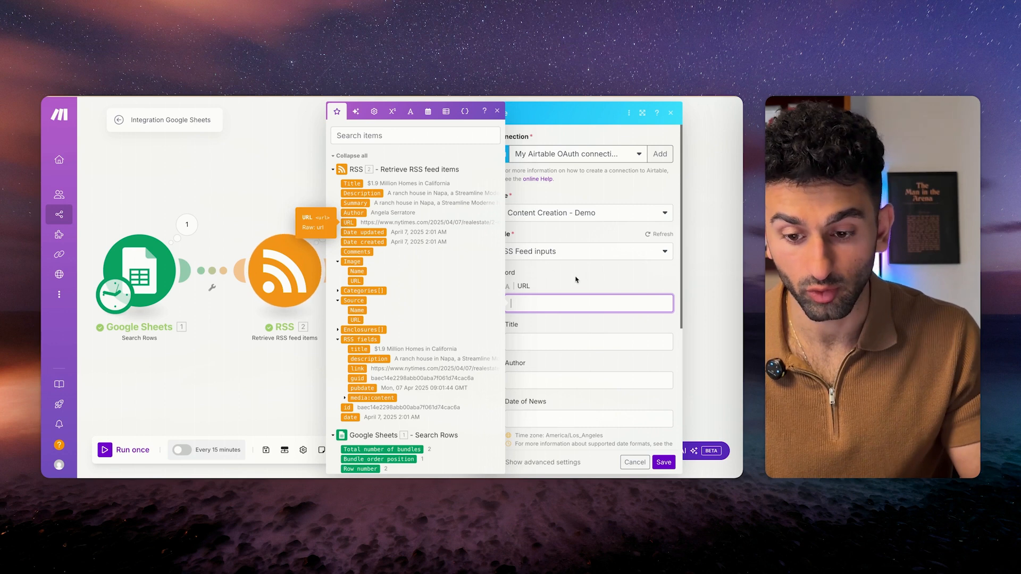
Map the RSS item's URL, title, author and Date created into URL, Title, Author and Date of News.
left_click(567, 276)
scroll(562, 335, "down", 3)
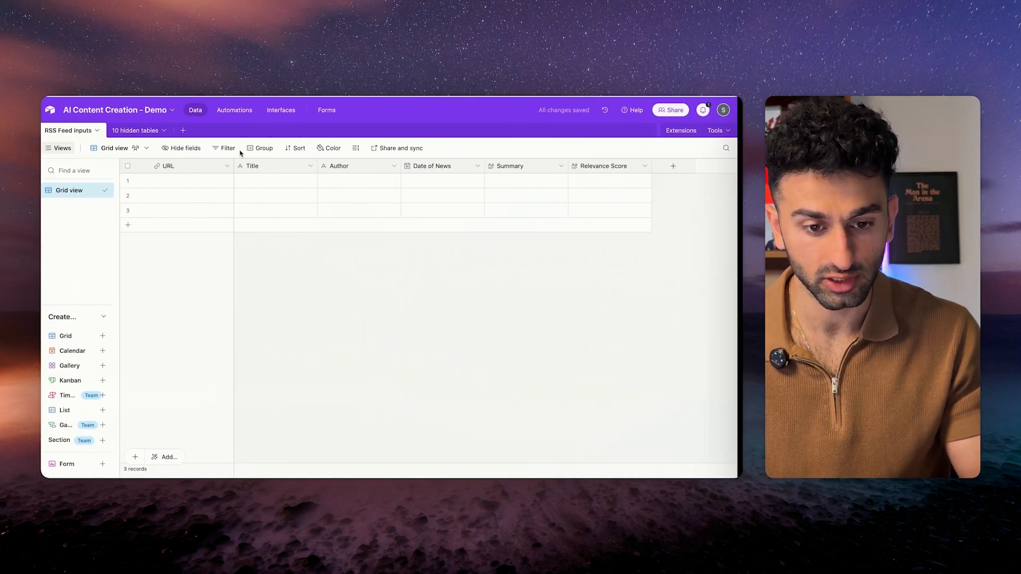
key("ctrl+Right")
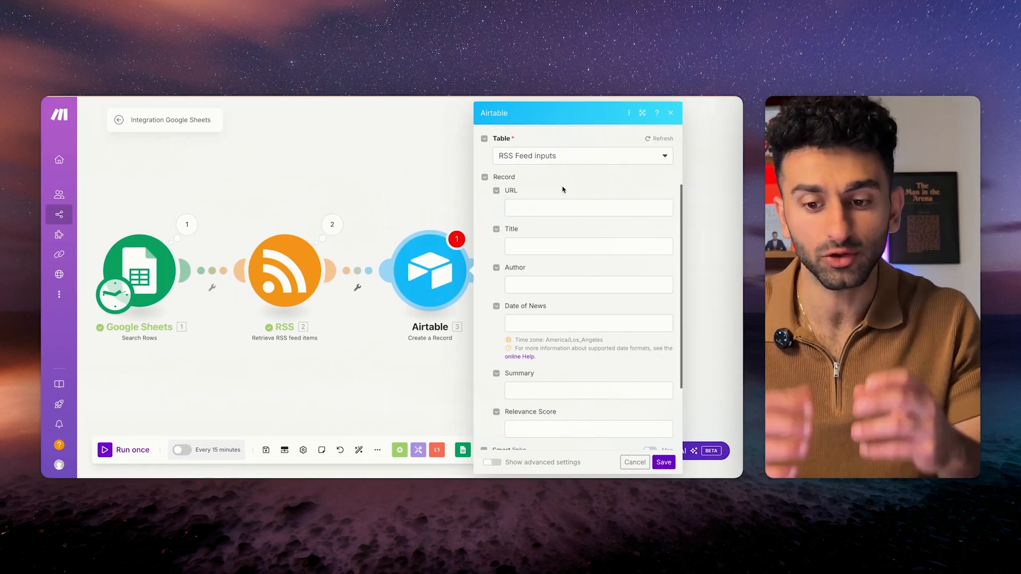
left_click(532, 208)
left_click(349, 222)
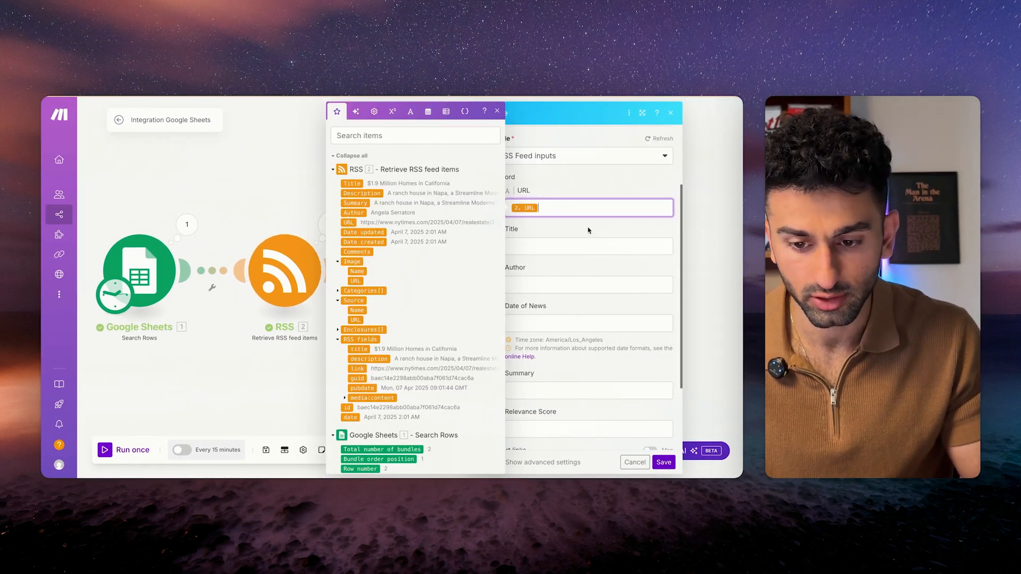
left_click(582, 246)
left_click(352, 184)
left_click(582, 285)
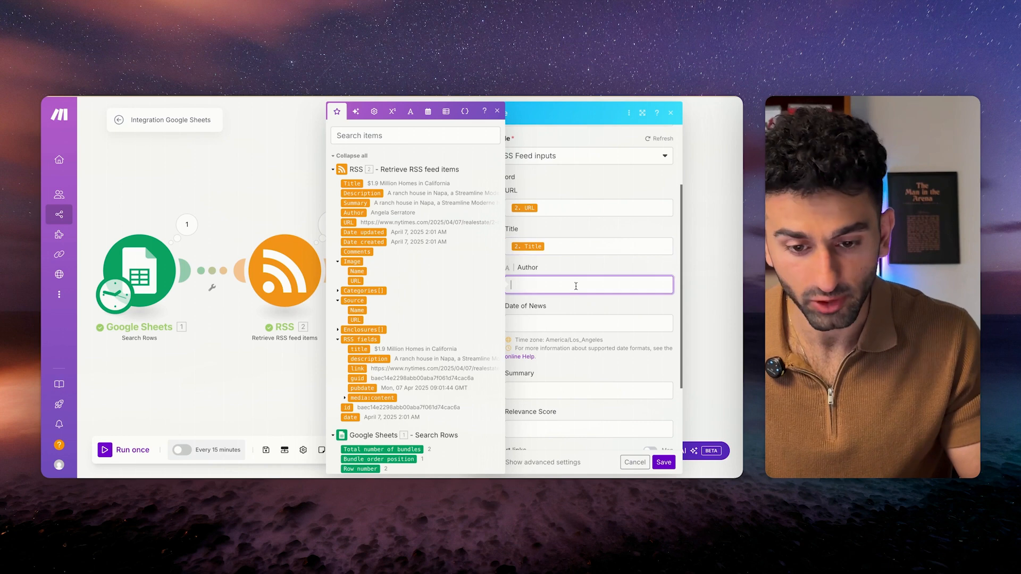
left_click(354, 212)
left_click(567, 324)
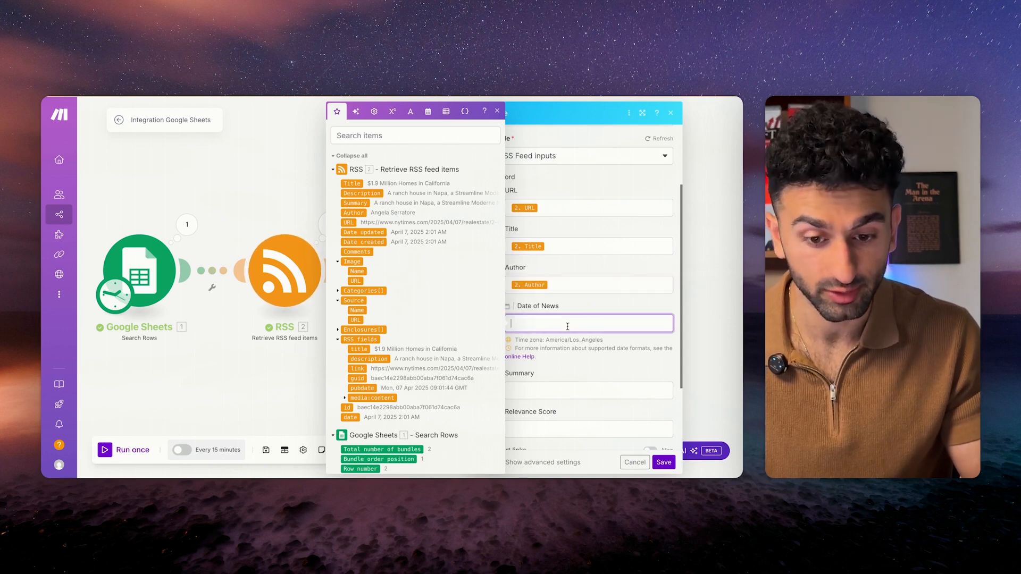
left_click(364, 242)
left_click(563, 366)
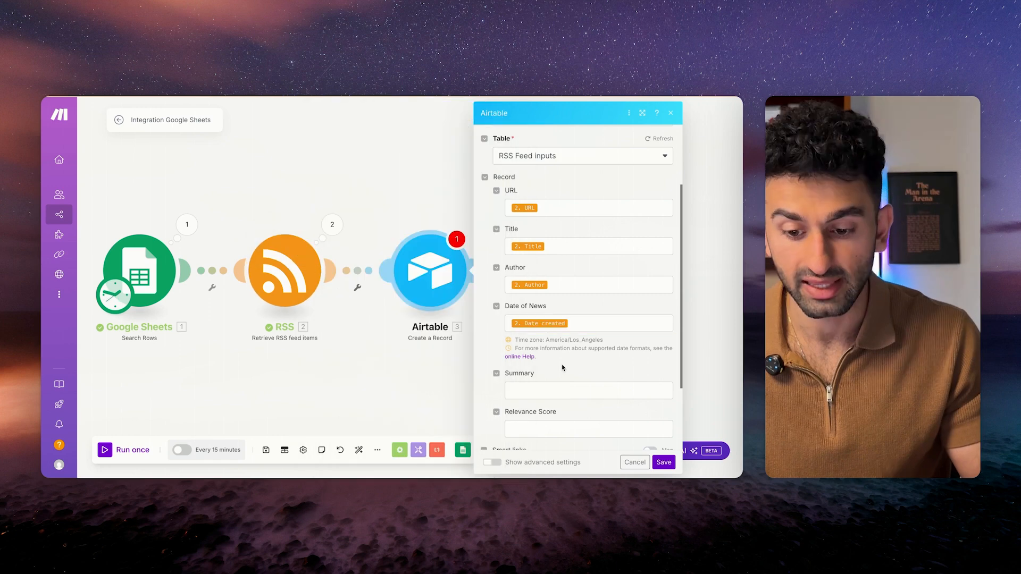
Save the Airtable module and the scenario, discarding the empty new module.
scroll(562, 366, "down", 2)
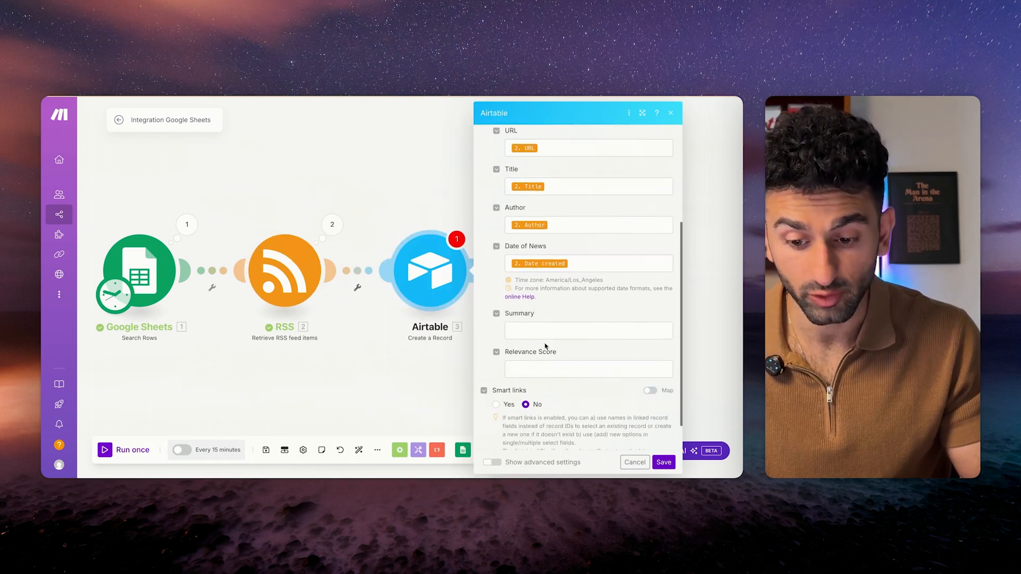
left_click(663, 460)
left_click(266, 450)
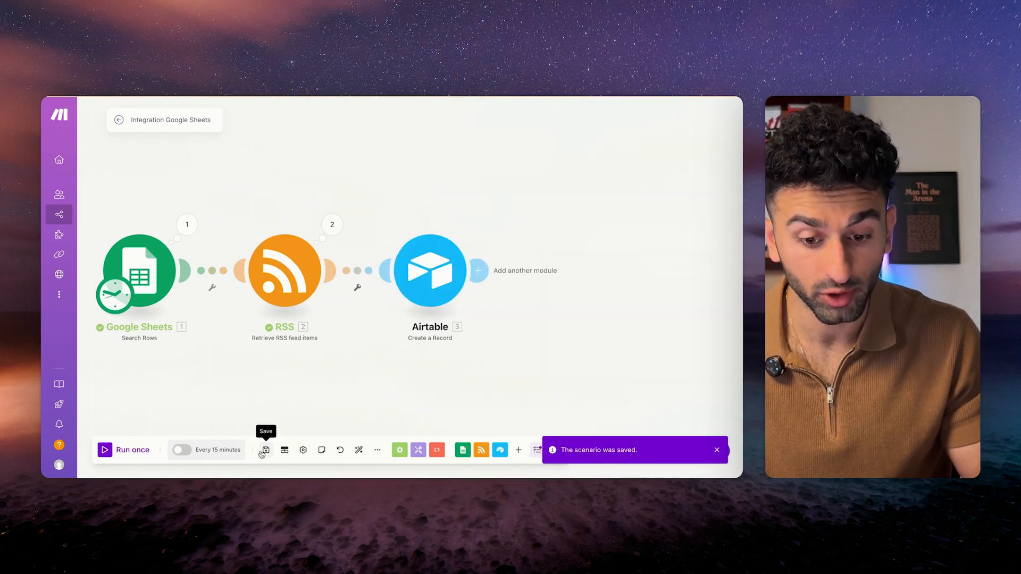
scroll(409, 378, "down", 1)
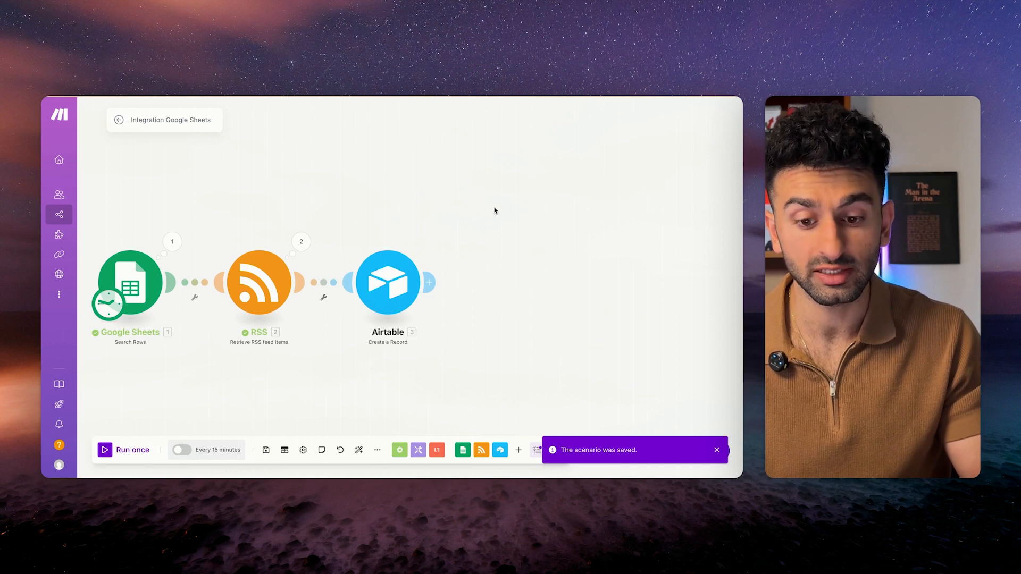
scroll(484, 200, "down", 1)
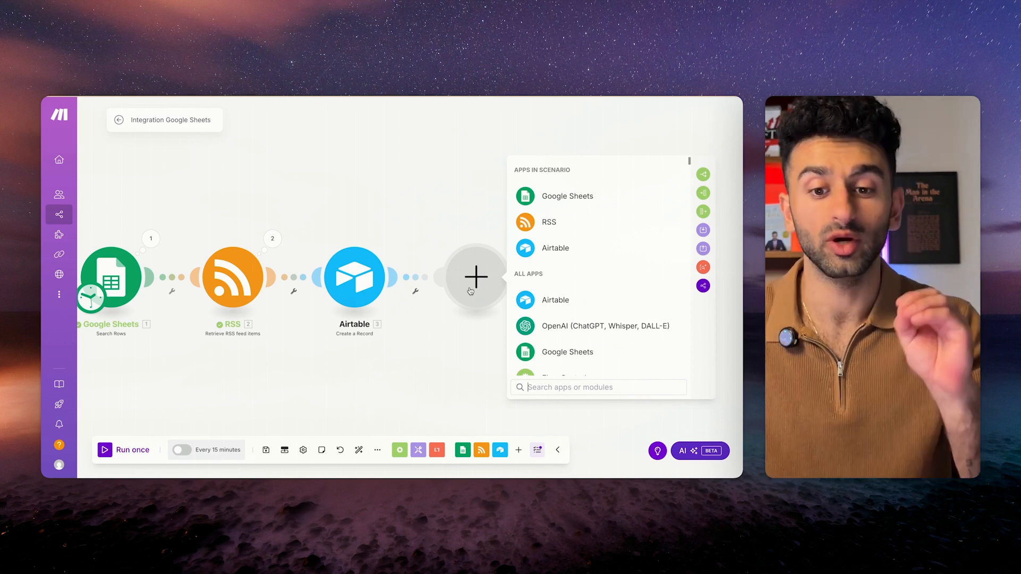
left_click(413, 211)
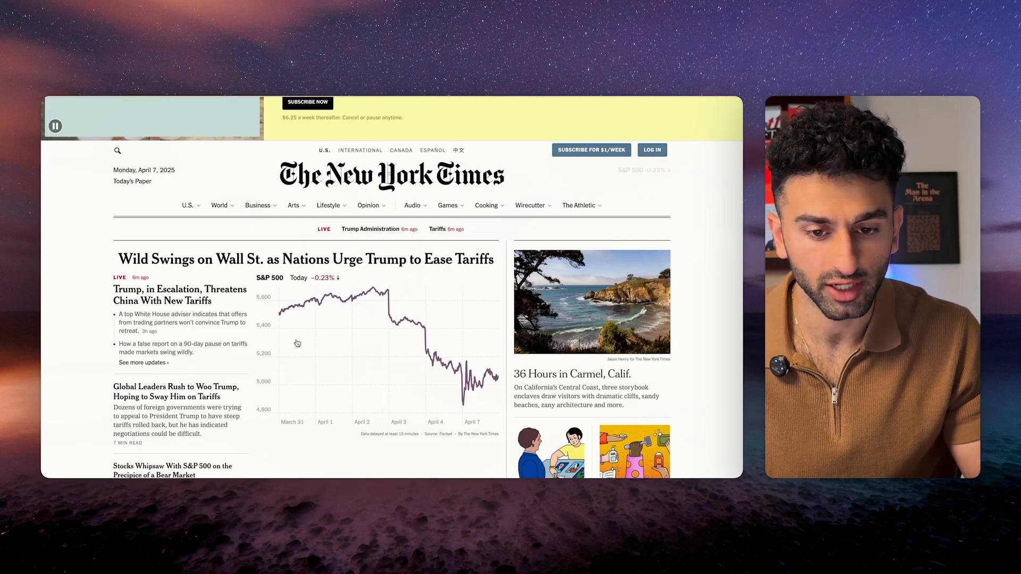
Inspect the nytimes.com root html element in DevTools, then add a module after Airtable in Make.
right_click(85, 233)
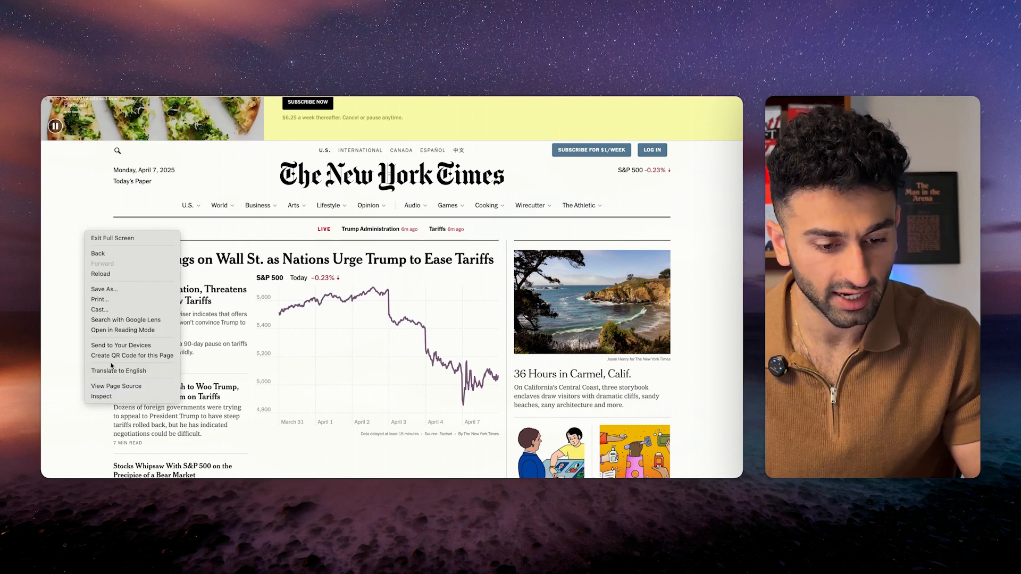
left_click(115, 397)
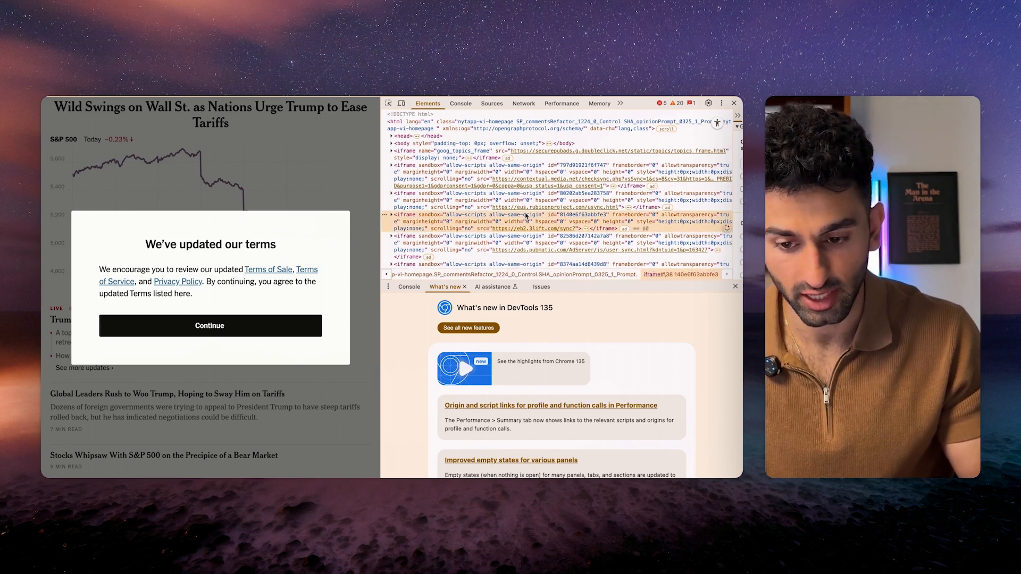
left_click(457, 122)
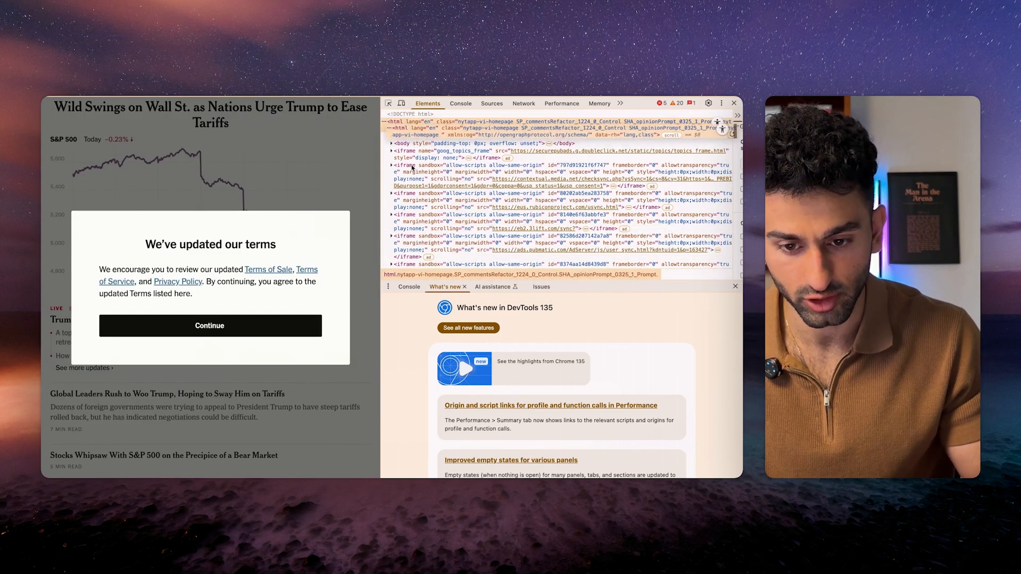
key("super+alt+i")
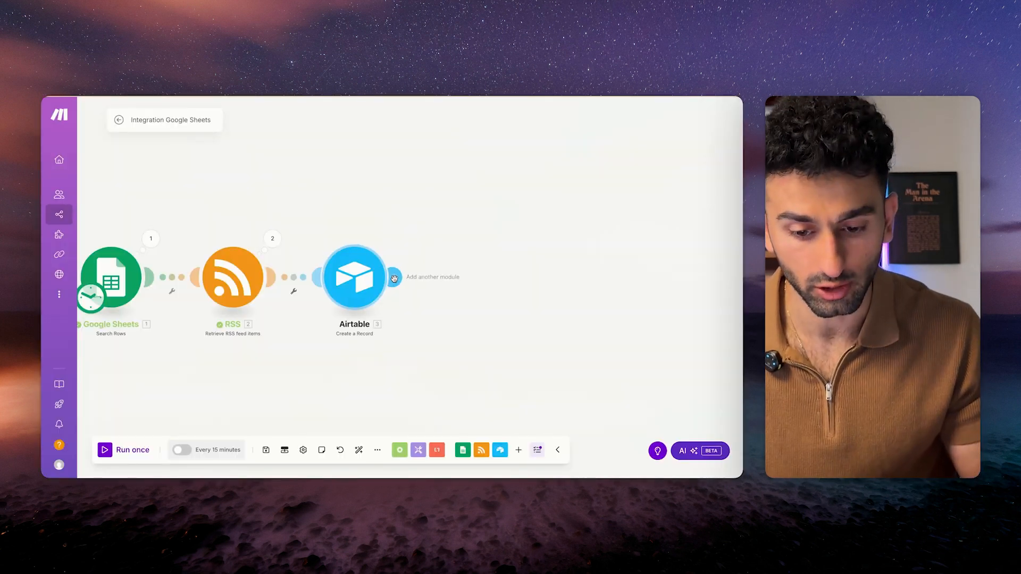
left_click(394, 279)
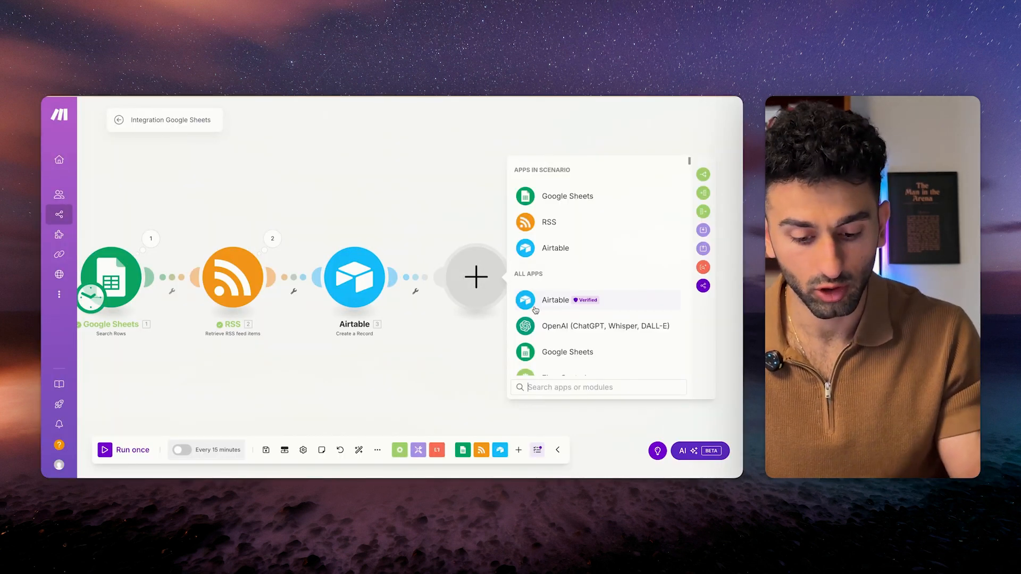
Add an HTTP Make a request module using the RSS item URL, and save the scenario.
type("http")
left_click(567, 224)
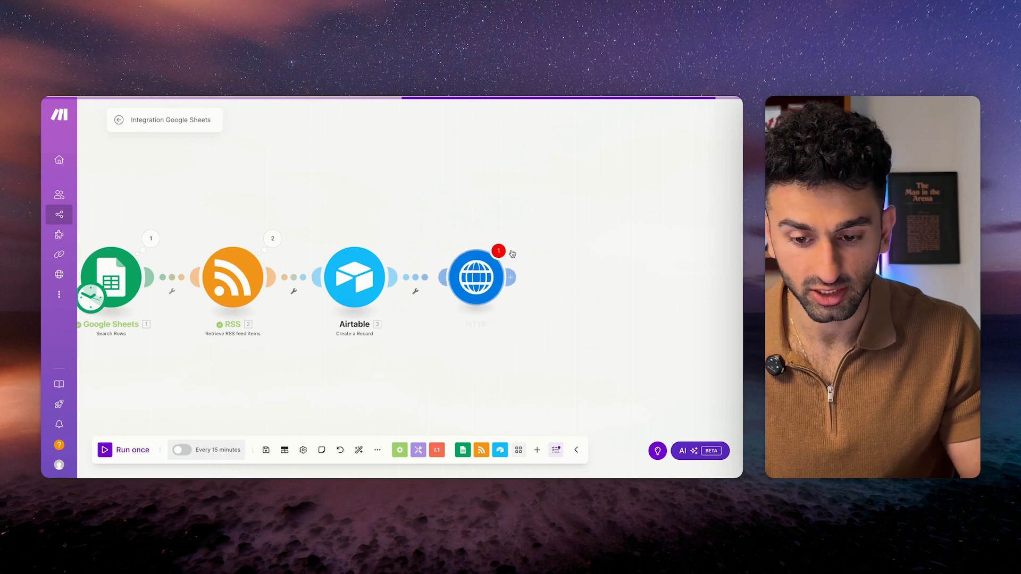
left_click(566, 184)
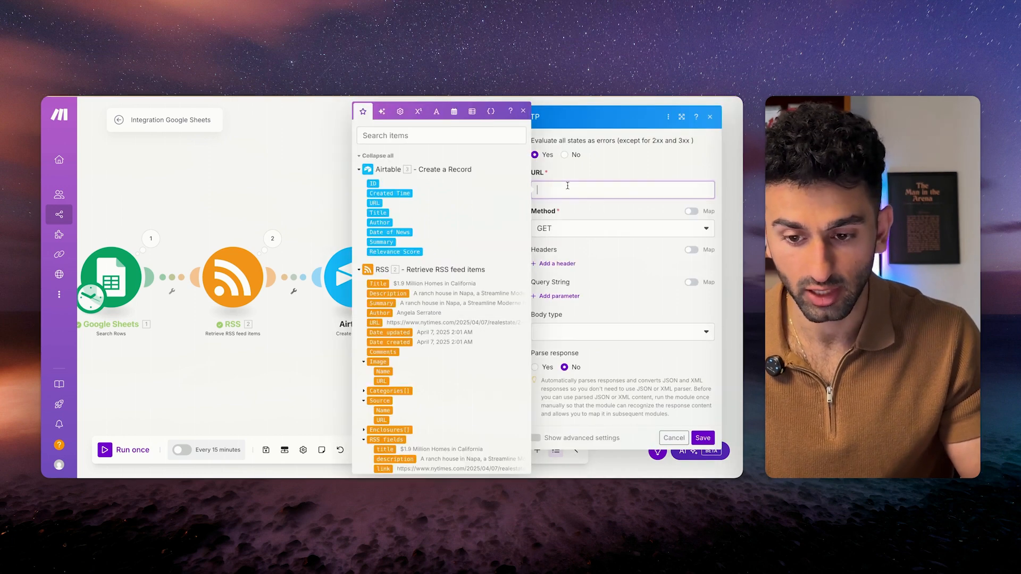
left_click(374, 323)
left_click(702, 438)
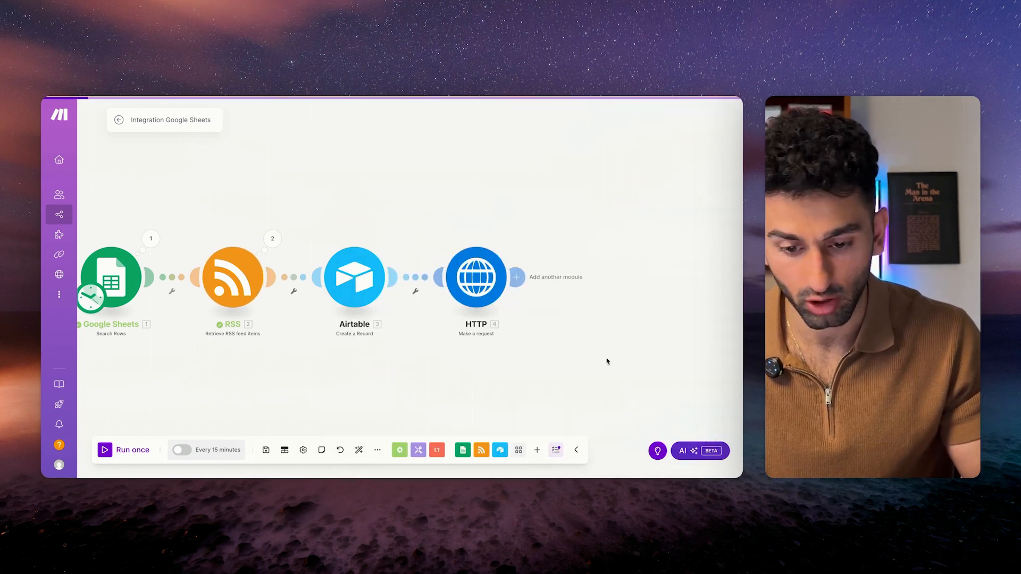
left_click(266, 450)
Rename the HTTP module to 'Get HTML' and save the scenario.
left_click(393, 325)
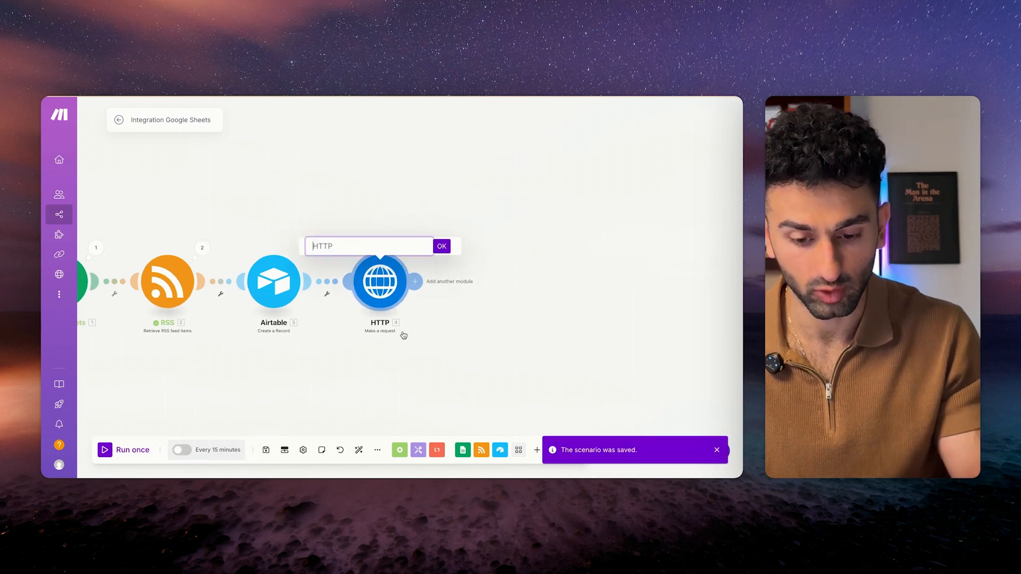
type("Get HTML")
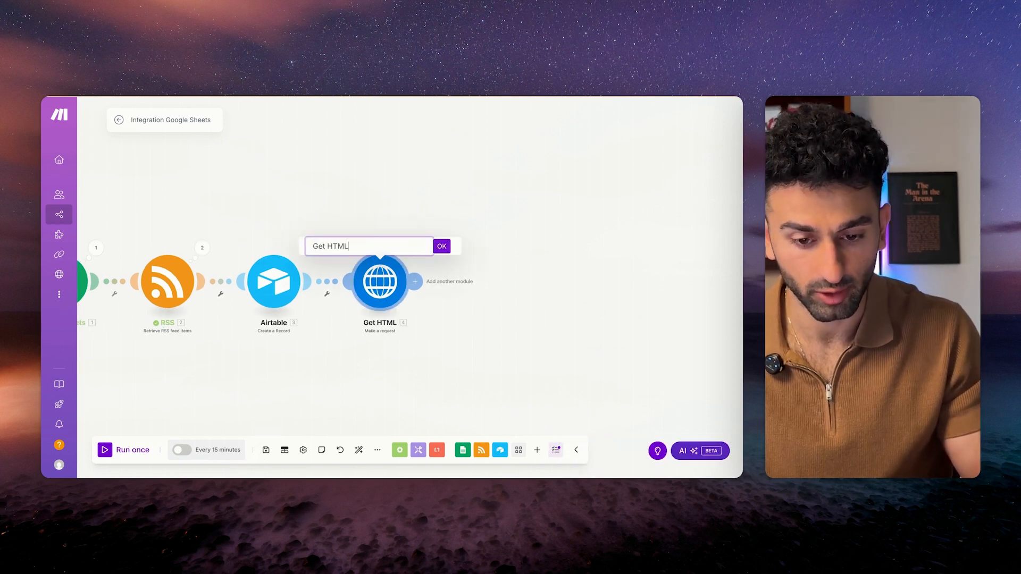
key("Return")
left_click(266, 449)
Run the scenario once and inspect the HTML data returned by Get HTML.
left_click(105, 450)
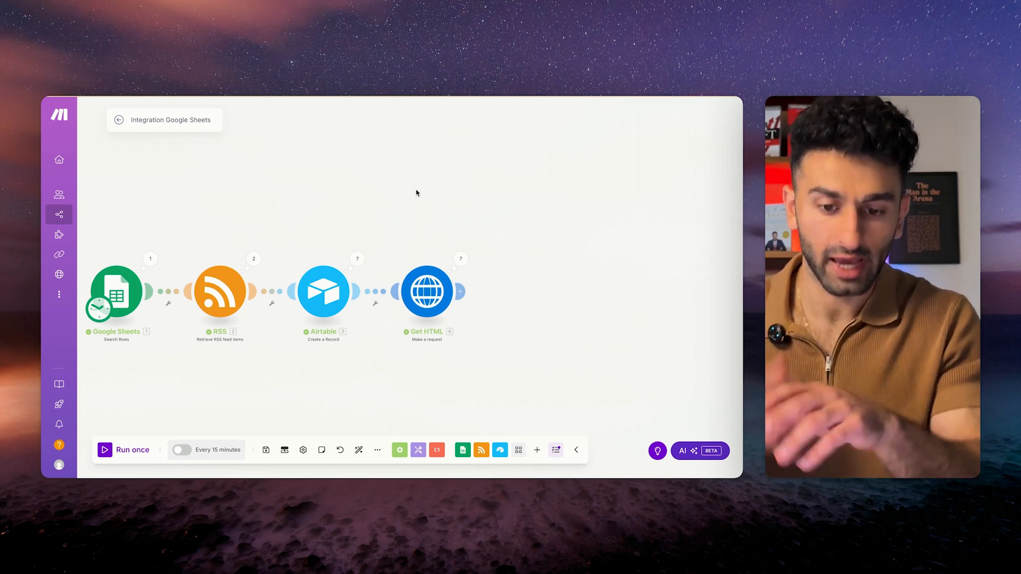
left_click(461, 259)
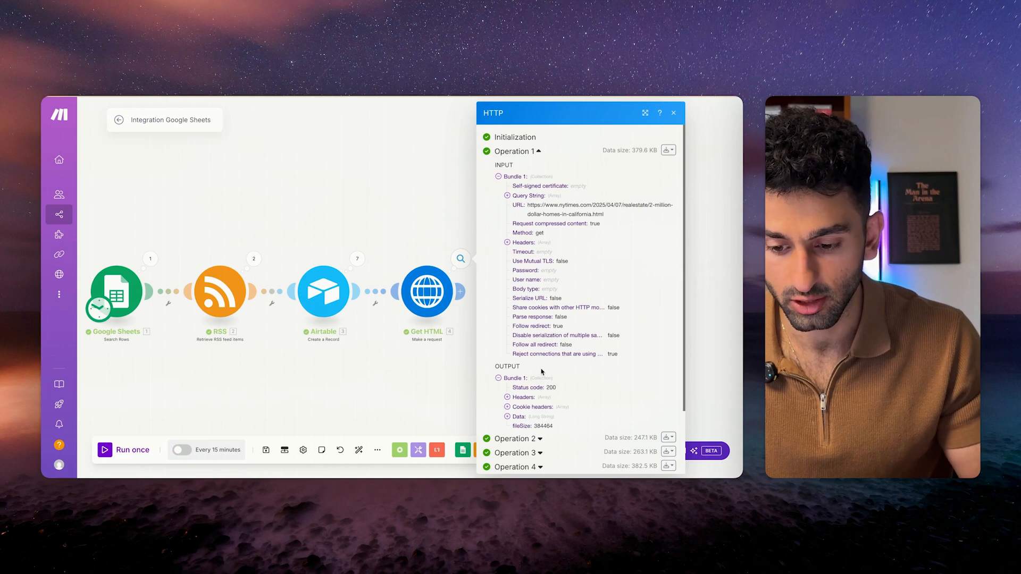
scroll(538, 239, "down", 3)
left_click(507, 340)
scroll(524, 372, "down", 20)
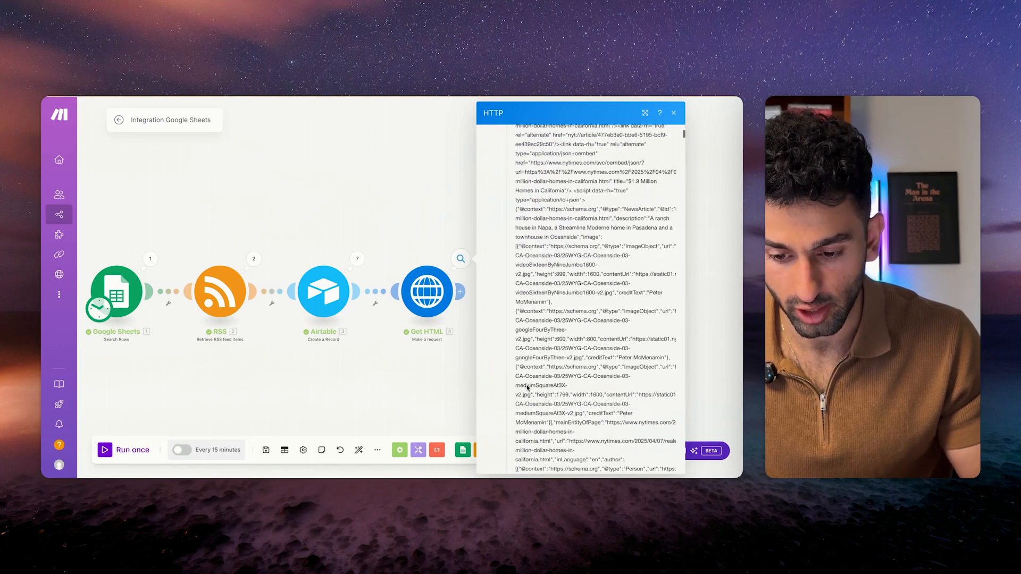
scroll(526, 385, "down", 10)
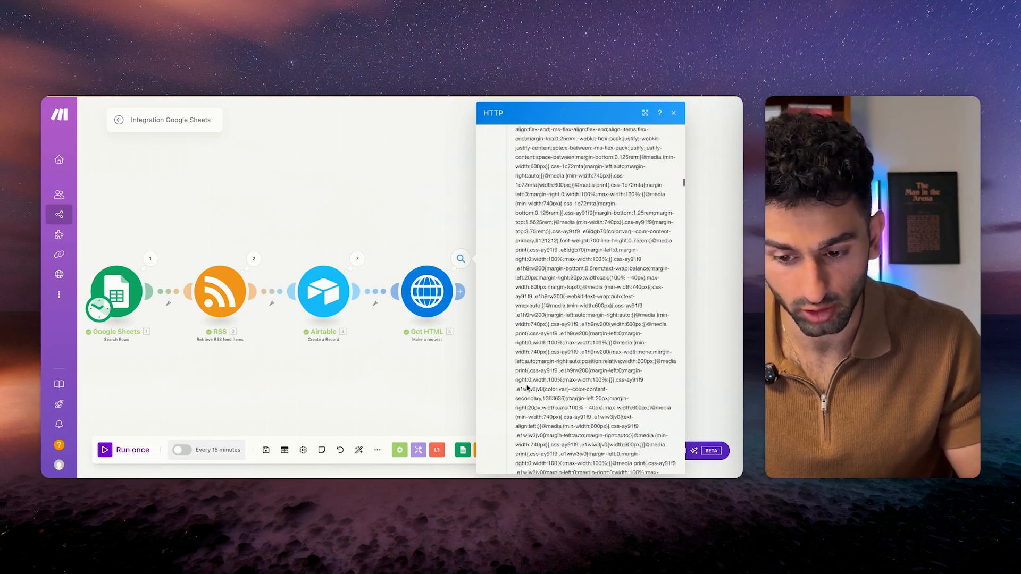
left_click(445, 196)
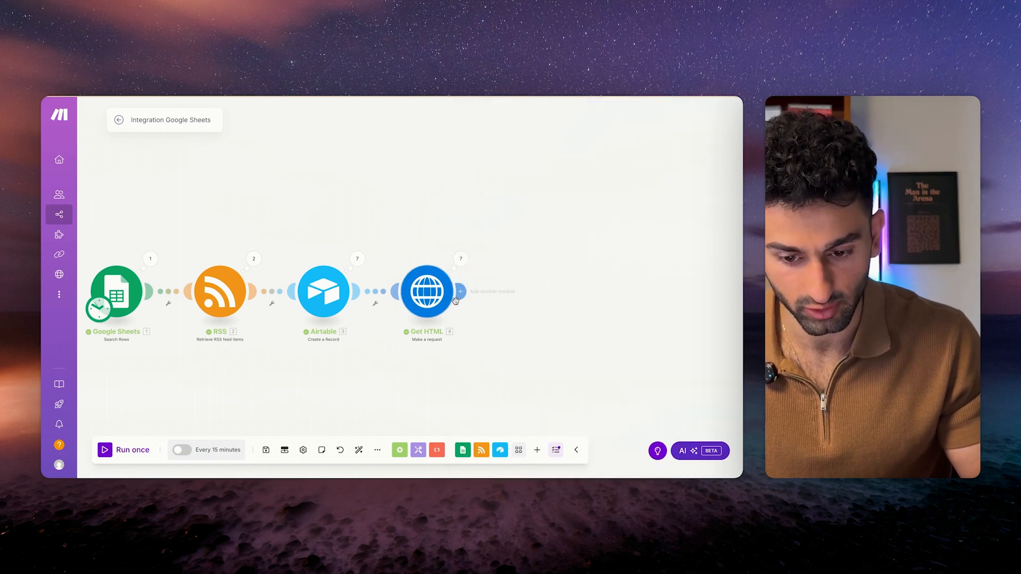
left_click(461, 291)
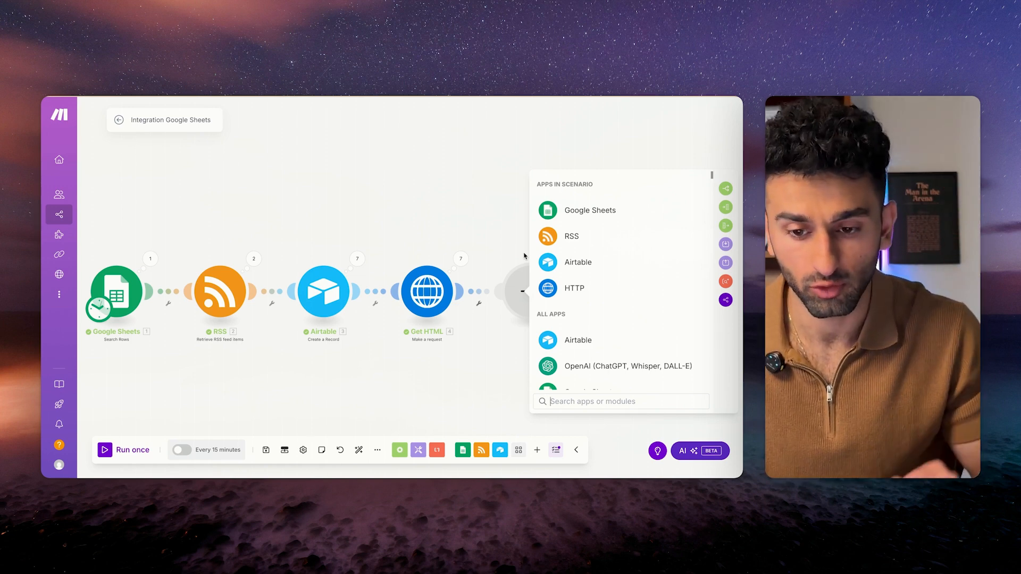
Add a Text parser HTML to text module taking Get HTML's Data as its HTML input.
type("html")
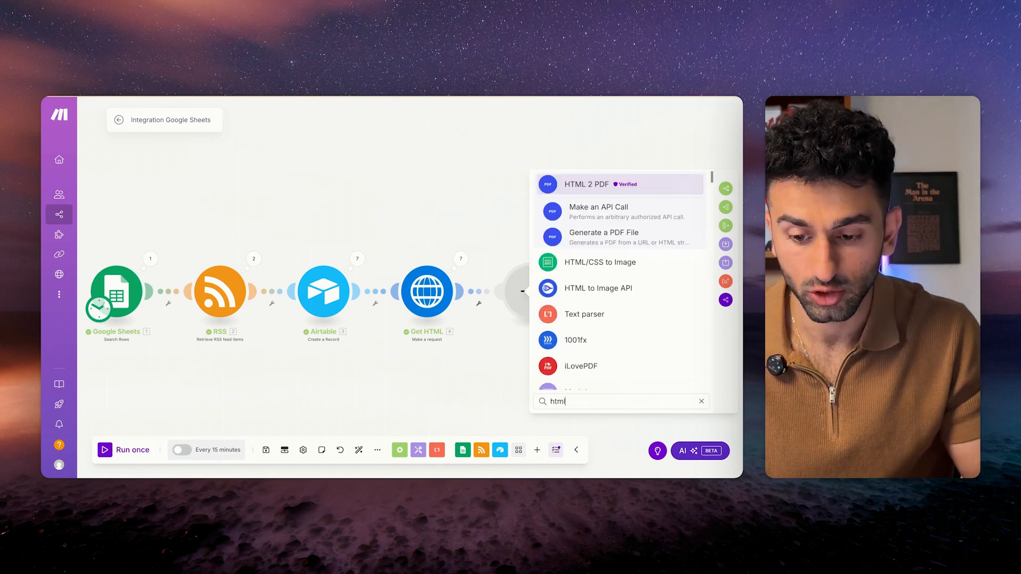
left_click(575, 316)
scroll(590, 266, "down", 2)
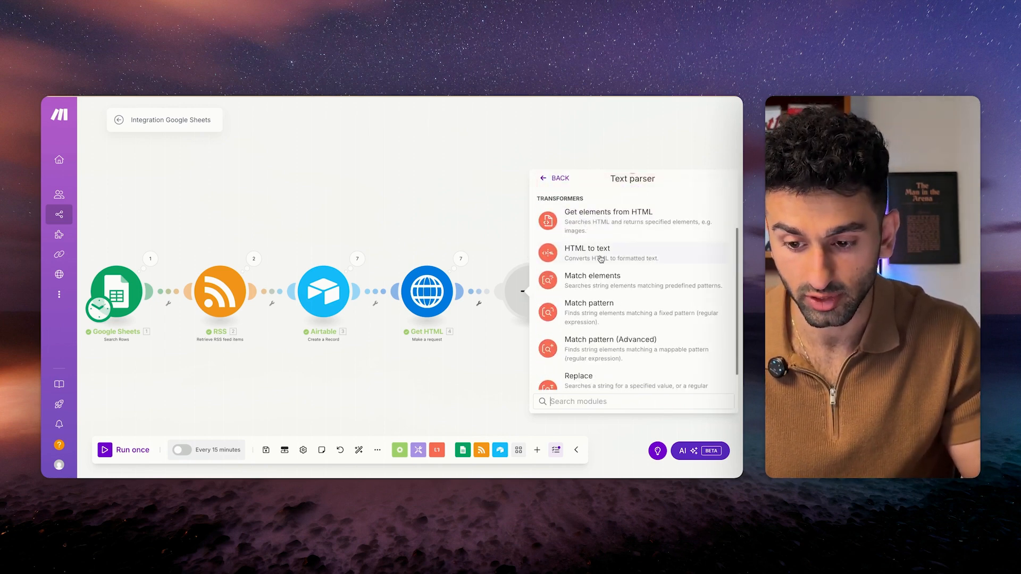
left_click(600, 256)
left_click(672, 300)
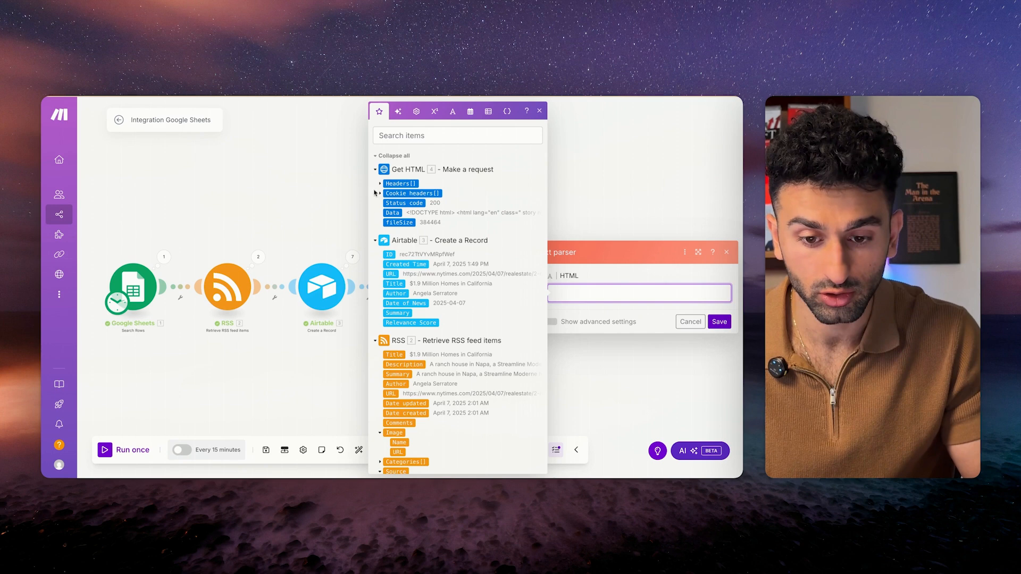
left_click(391, 213)
left_click(719, 321)
Rename the Text parser module to 'Get Text' and save despite the last-module warning.
right_click(412, 290)
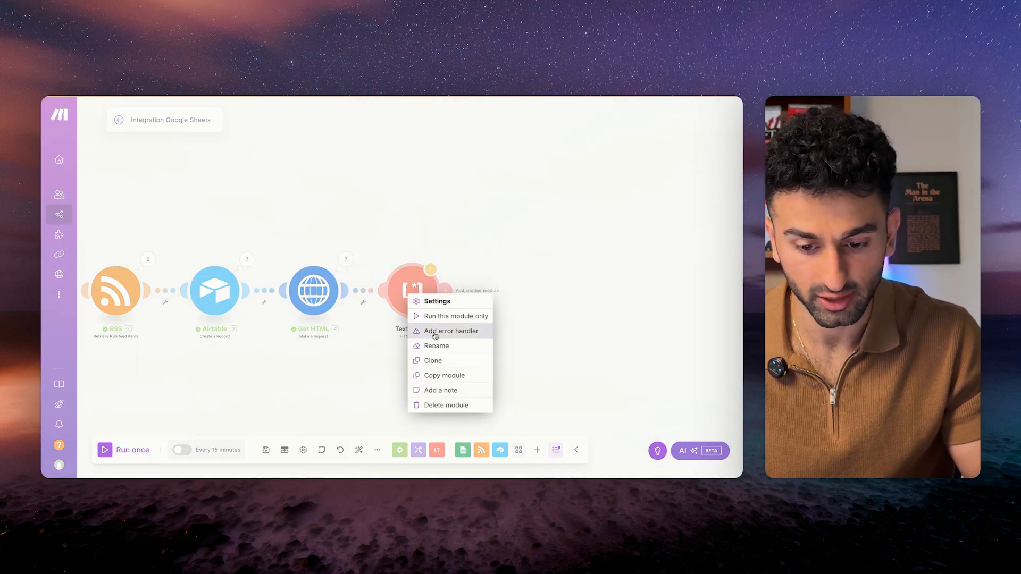
left_click(428, 343)
type("Get Text")
key("Return")
left_click(266, 450)
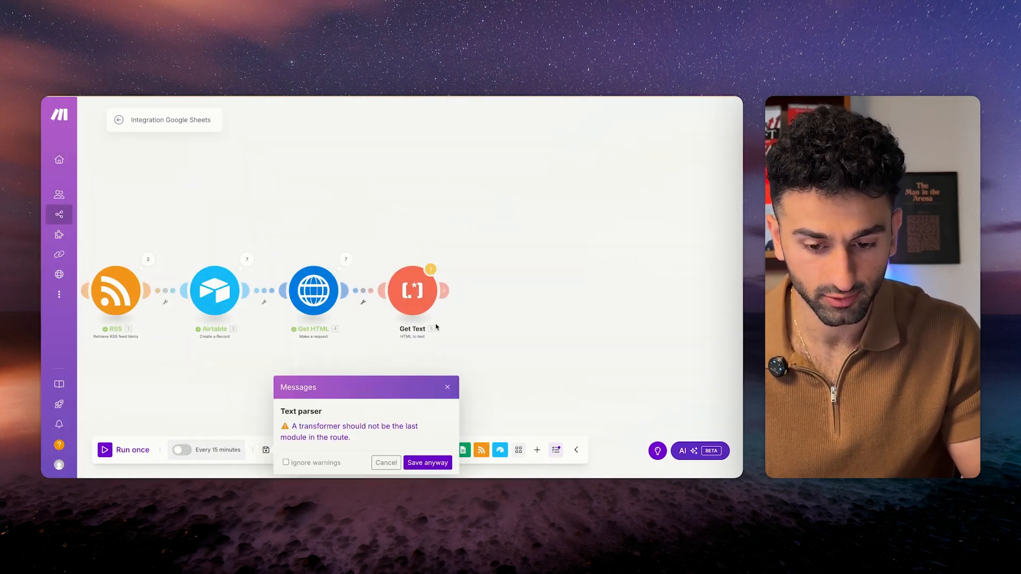
key("Return")
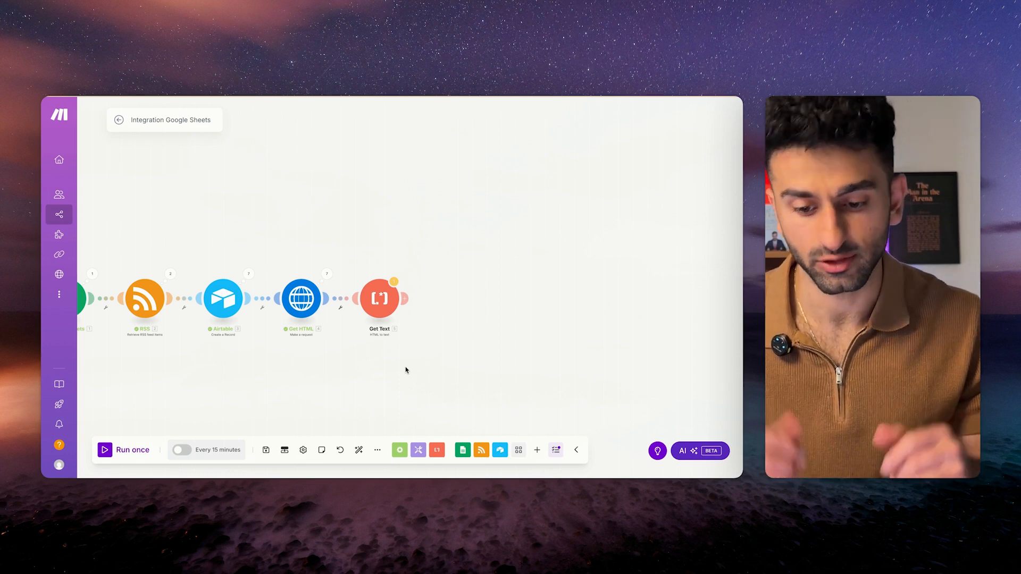
Add Perplexity AI as the next module after Get Text.
left_click(406, 298)
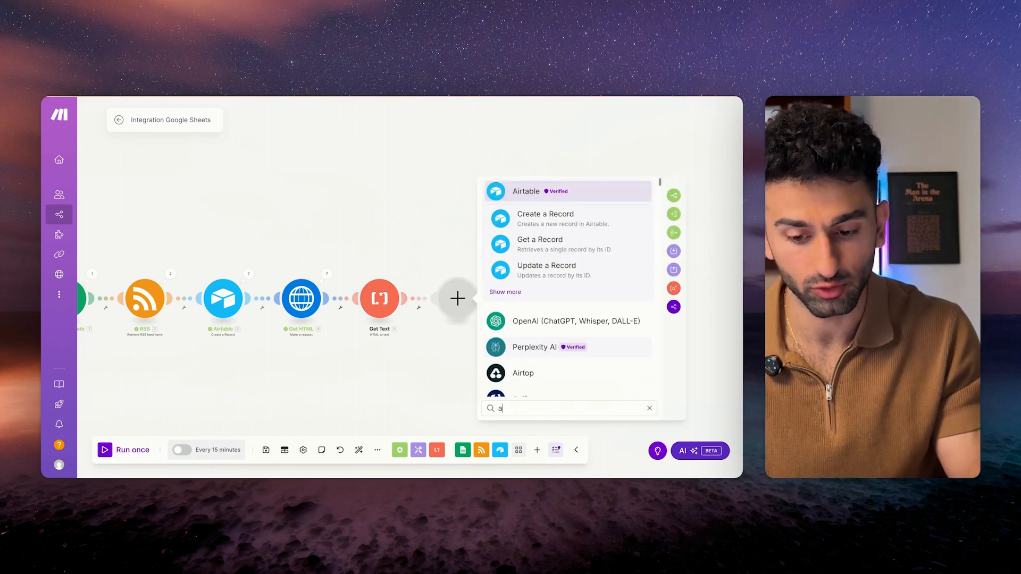
left_click(495, 346)
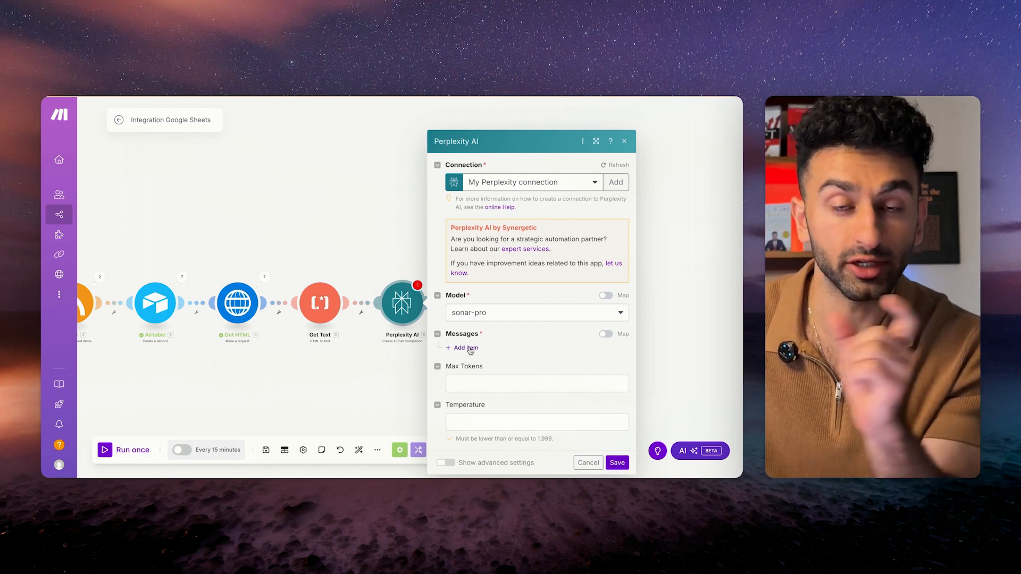
Add a first Perplexity message with the sonar-pro model and paste the article analysis prompt.
left_click(470, 349)
scroll(518, 234, "up", 3)
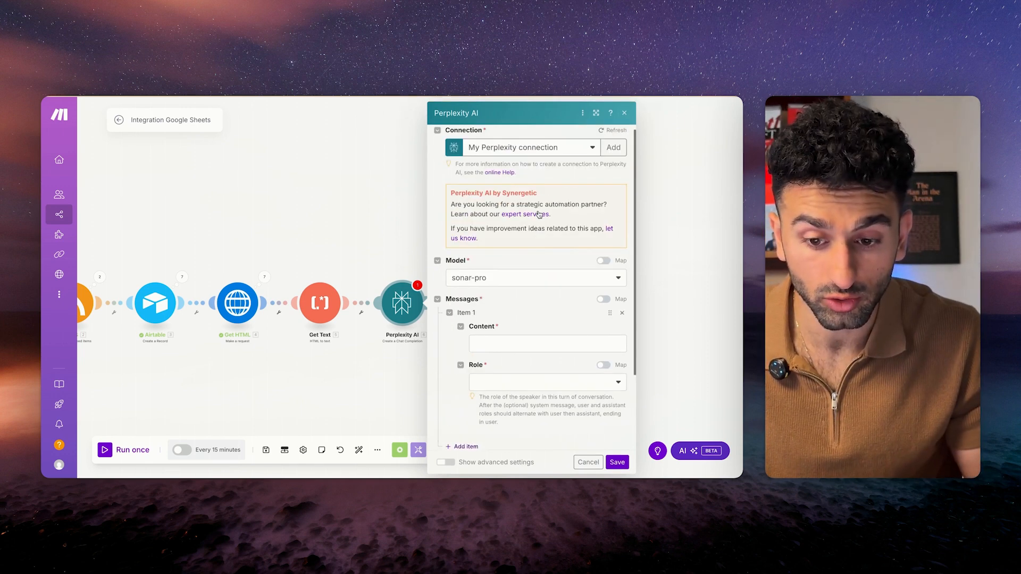
left_click(524, 290)
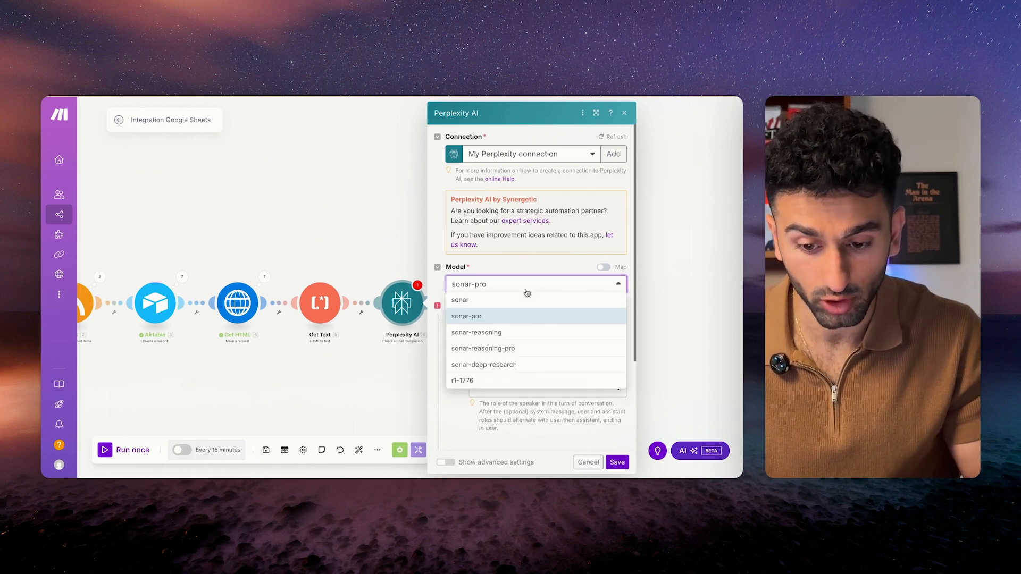
left_click(525, 318)
left_click(530, 316)
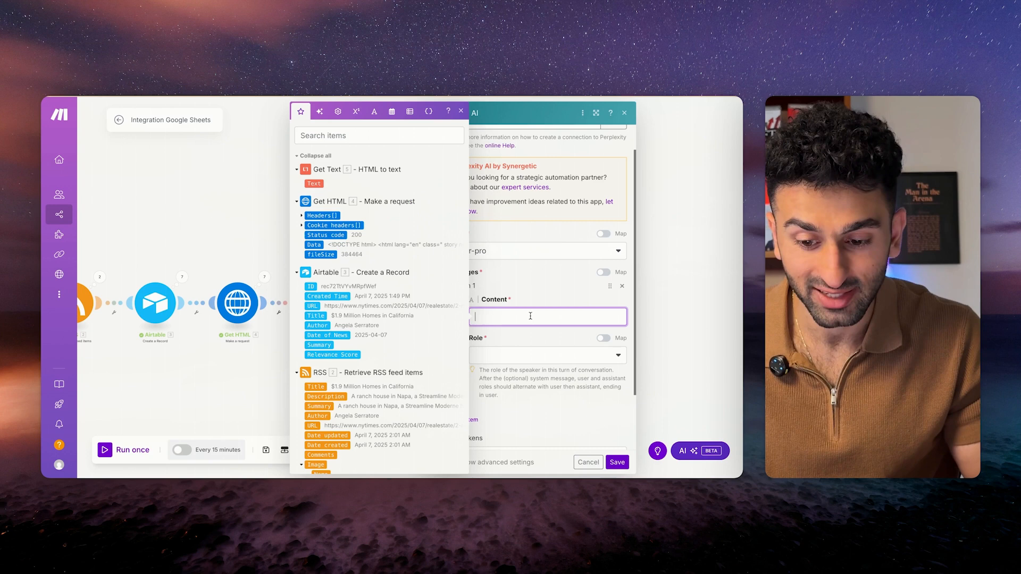
key("ctrl+v")
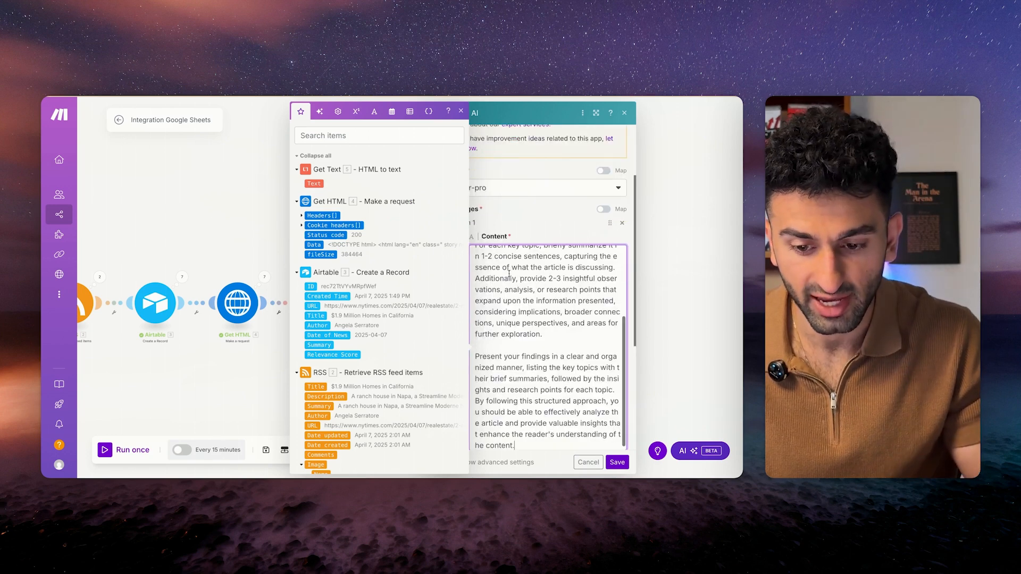
Review the pasted system prompt text in the first message.
scroll(528, 308, "up", 3)
scroll(528, 309, "down", 5)
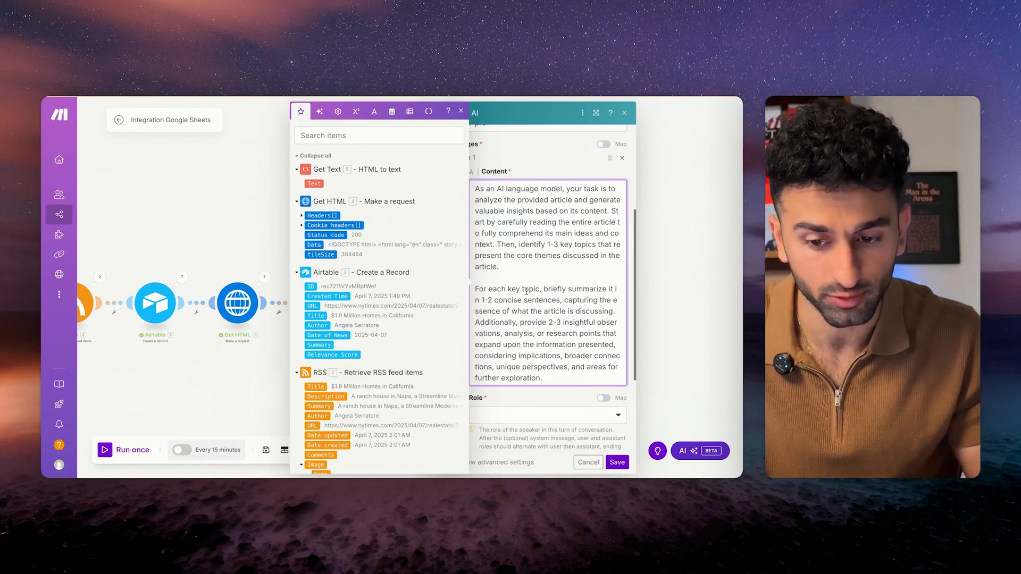
scroll(531, 306, "up", 3)
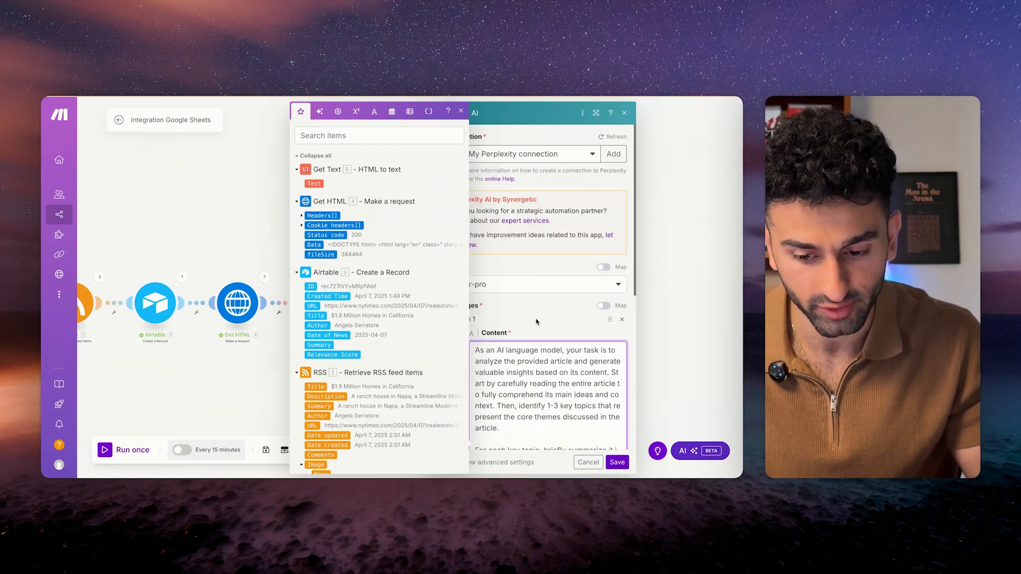
left_click(535, 318)
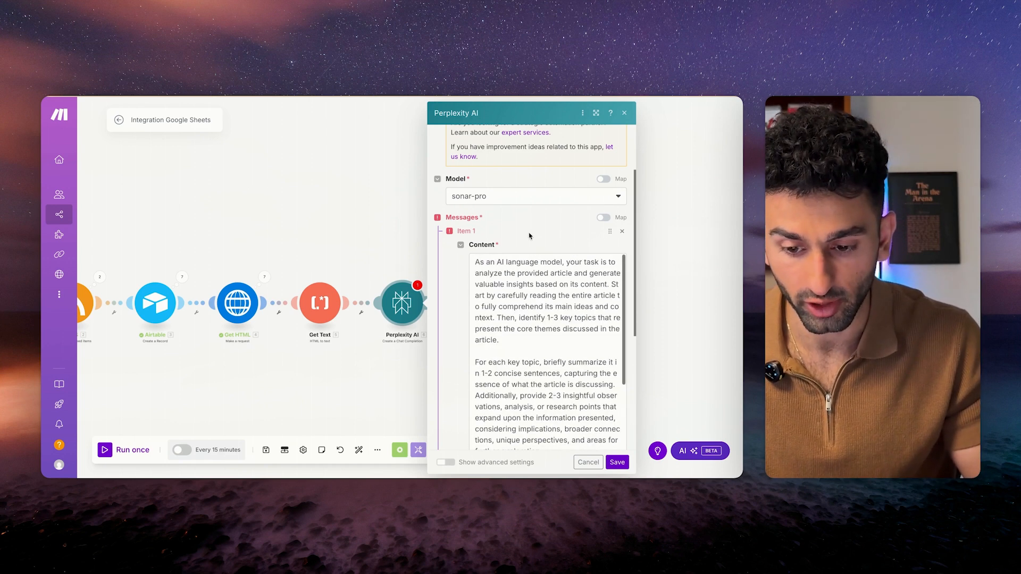
scroll(528, 240, "down", 2)
scroll(505, 229, "down", 1)
scroll(479, 202, "up", 1)
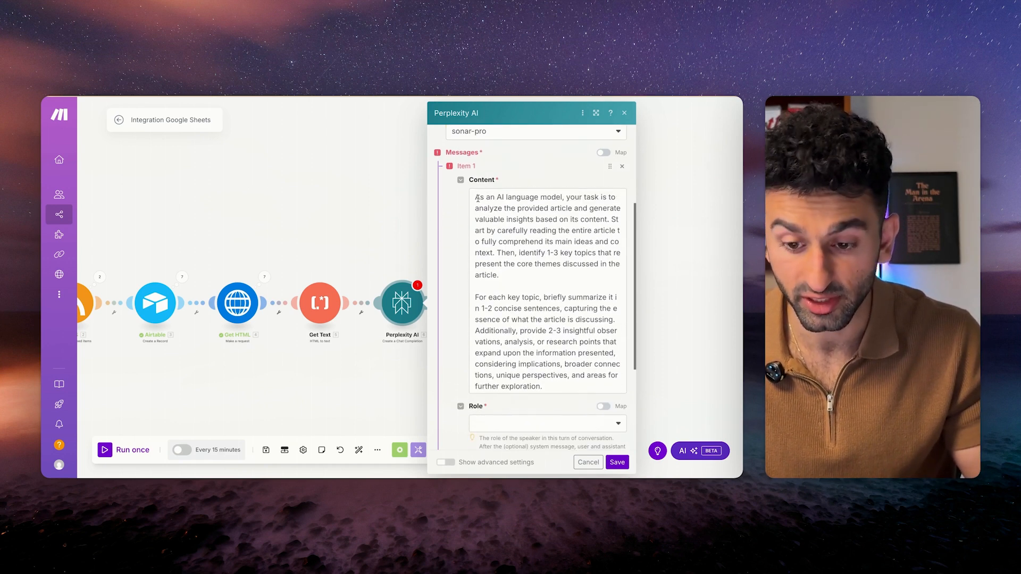
left_click(477, 198)
key("ctrl+a")
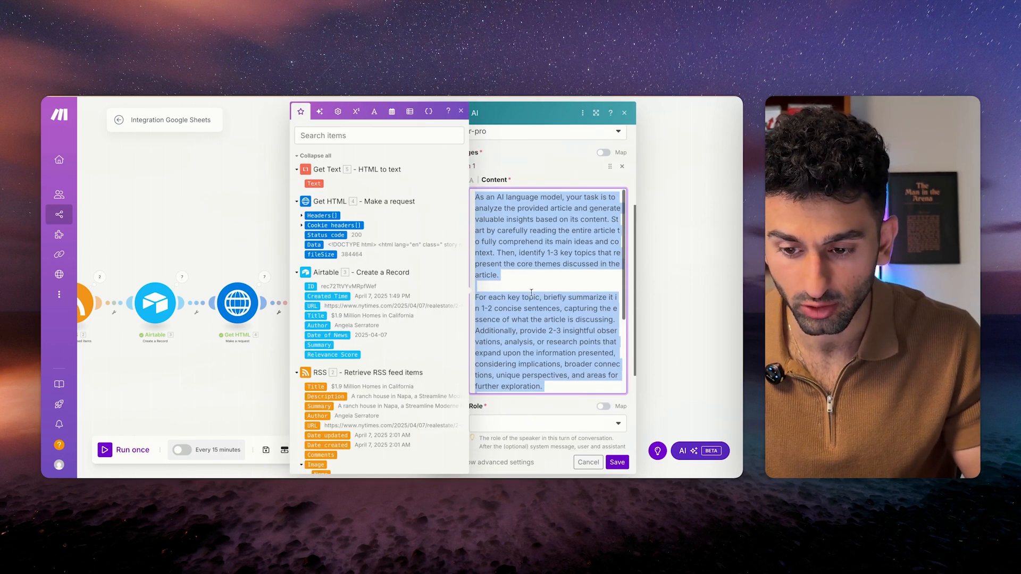
left_click(532, 293)
scroll(549, 335, "down", 1)
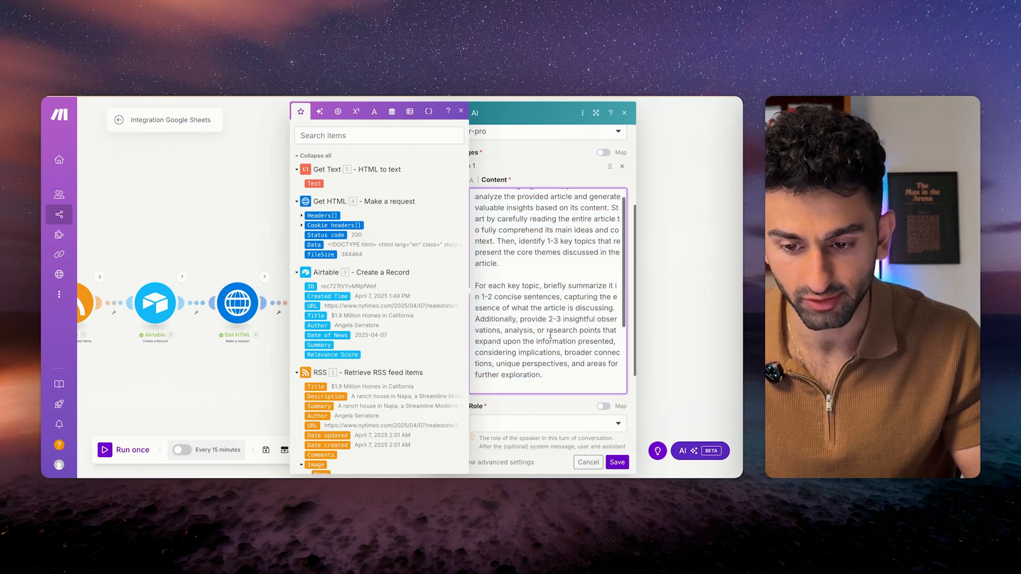
left_click_drag(497, 241, 563, 319)
scroll(527, 365, "down", 3)
scroll(527, 364, "down", 3)
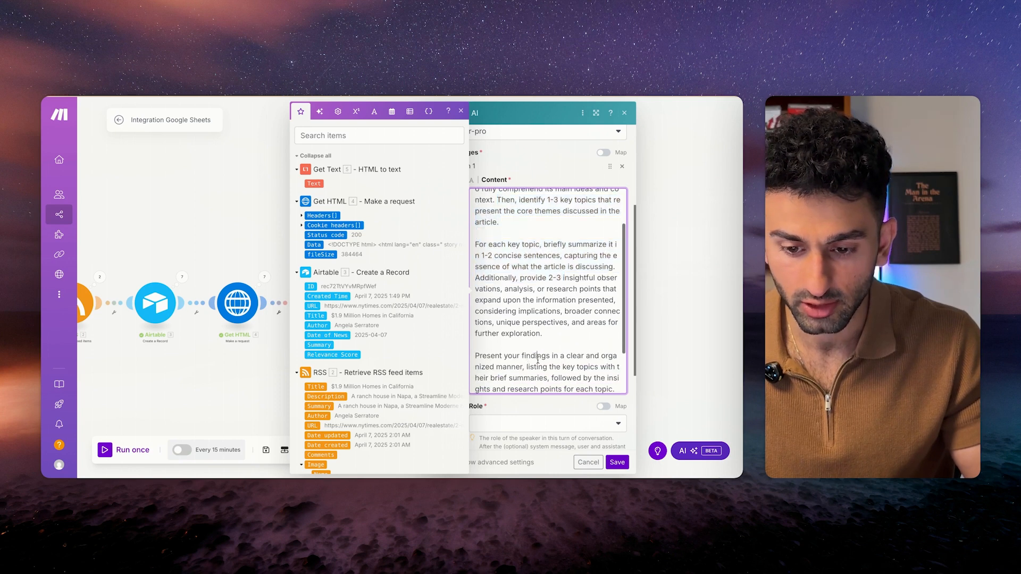
left_click(541, 304, "shift")
left_click(542, 304)
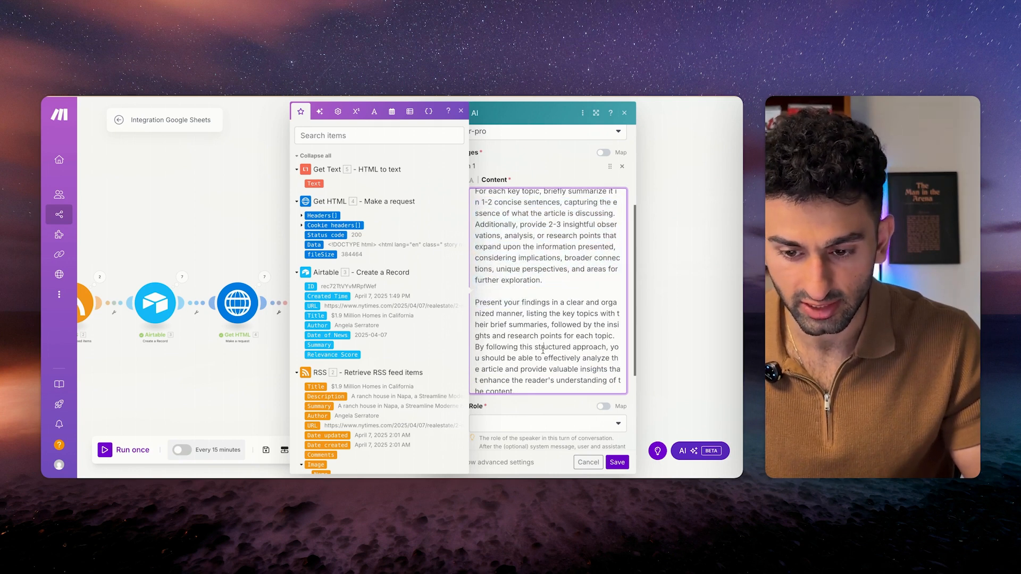
scroll(542, 304, "down", 1)
left_click_drag(475, 218, 549, 313)
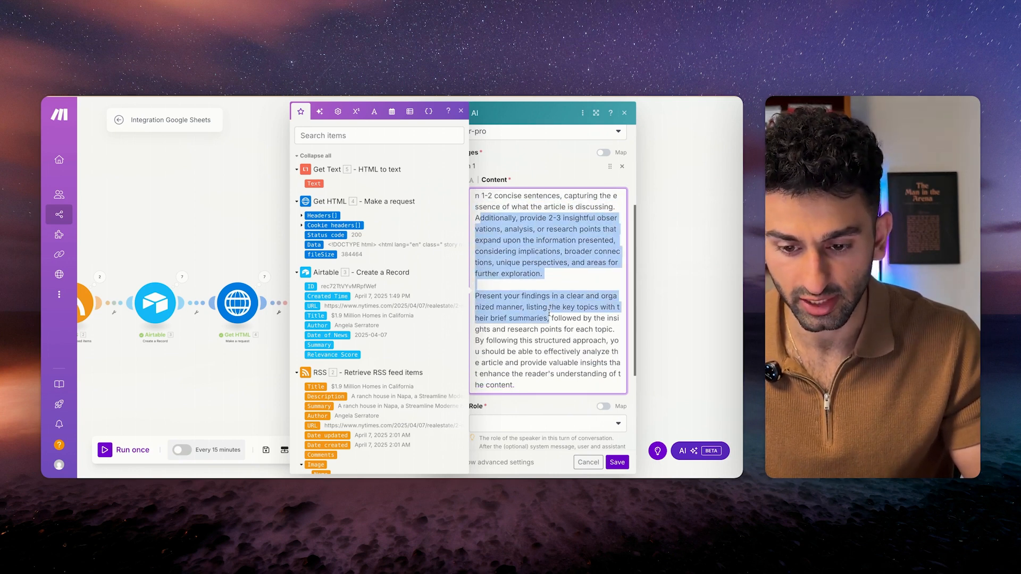
scroll(554, 337, "down", 1)
left_click(501, 240)
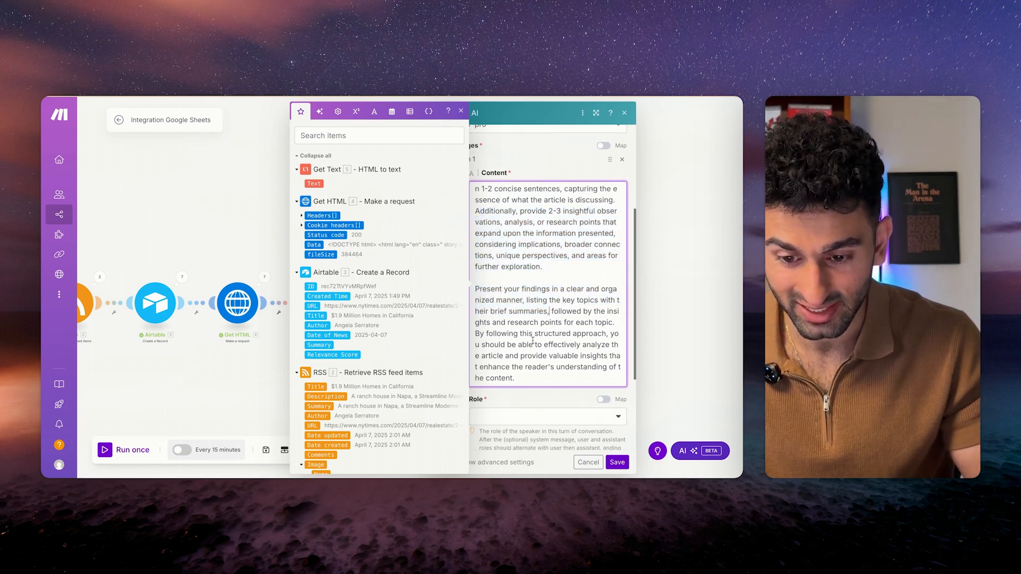
scroll(537, 340, "down", 1)
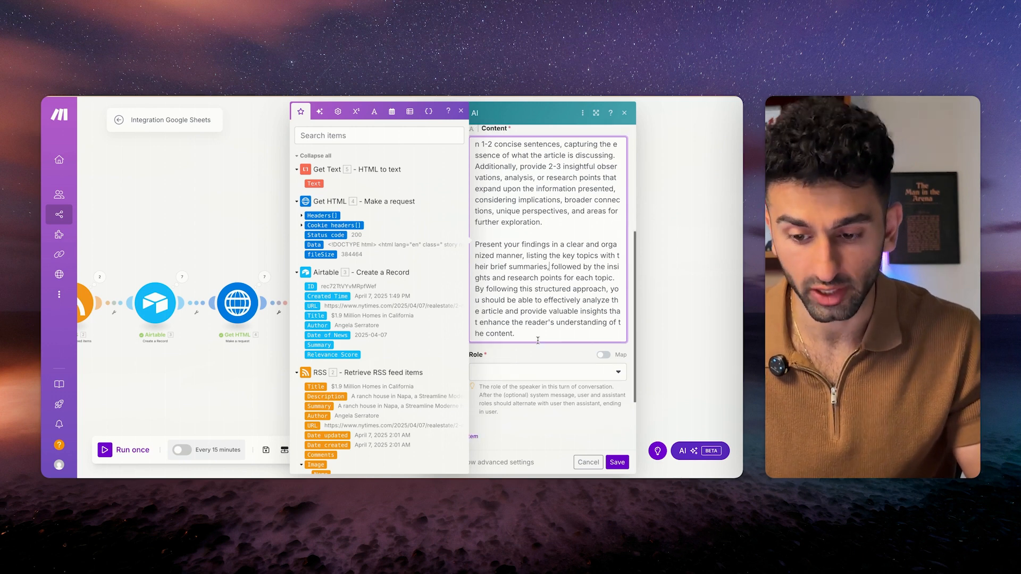
left_click(538, 357)
scroll(537, 298, "up", 5)
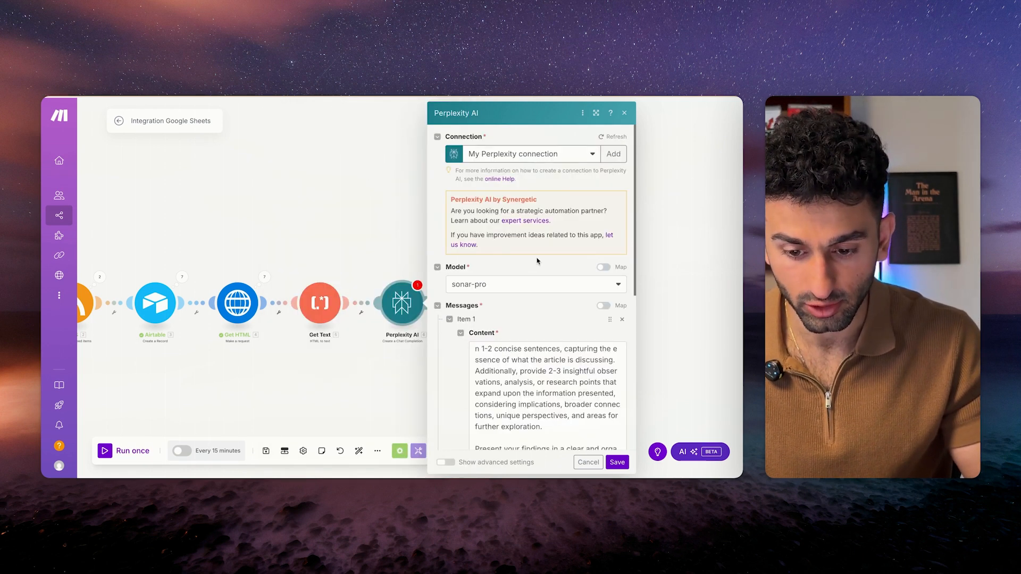
scroll(537, 261, "down", 5)
Add a second, user-role message containing Get Text's Text, then save the module and scenario.
left_click(464, 347)
scroll(524, 329, "down", 2)
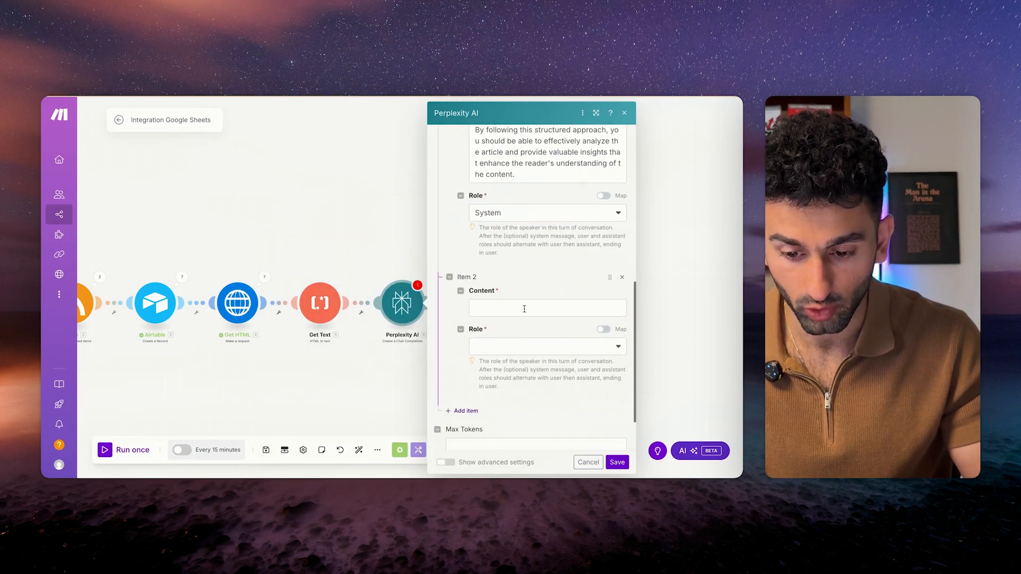
left_click(524, 309)
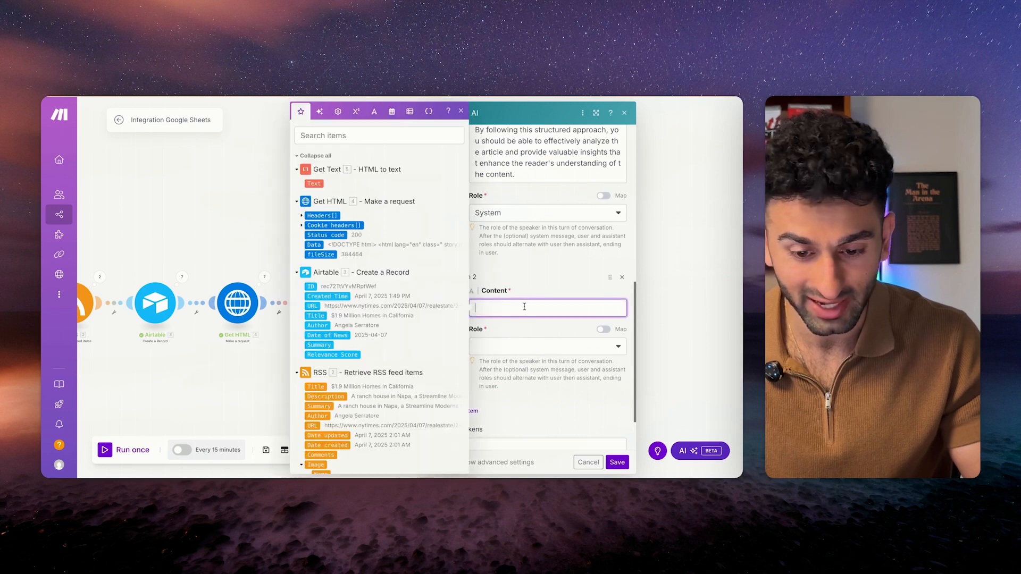
left_click(312, 183)
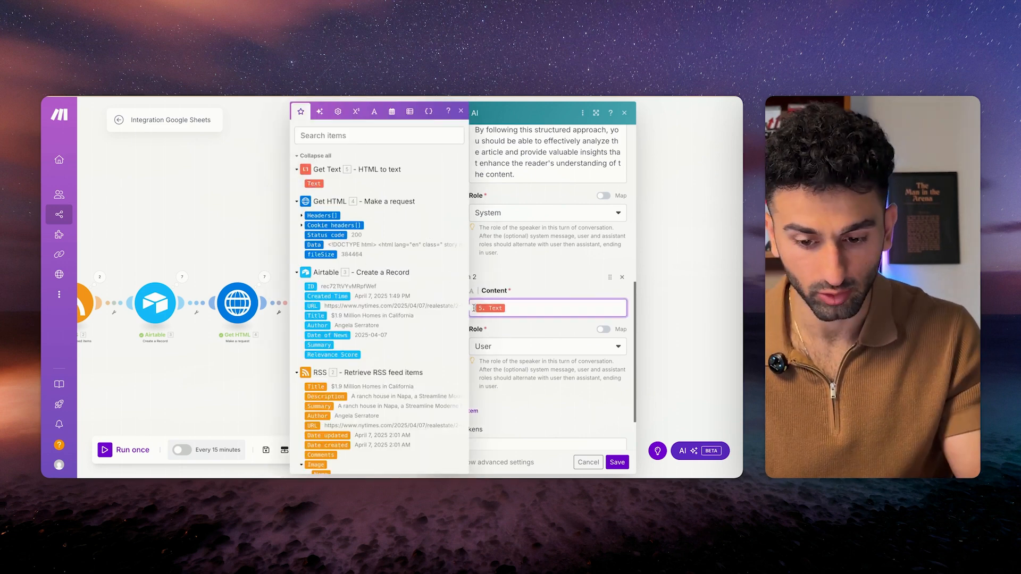
type("**")
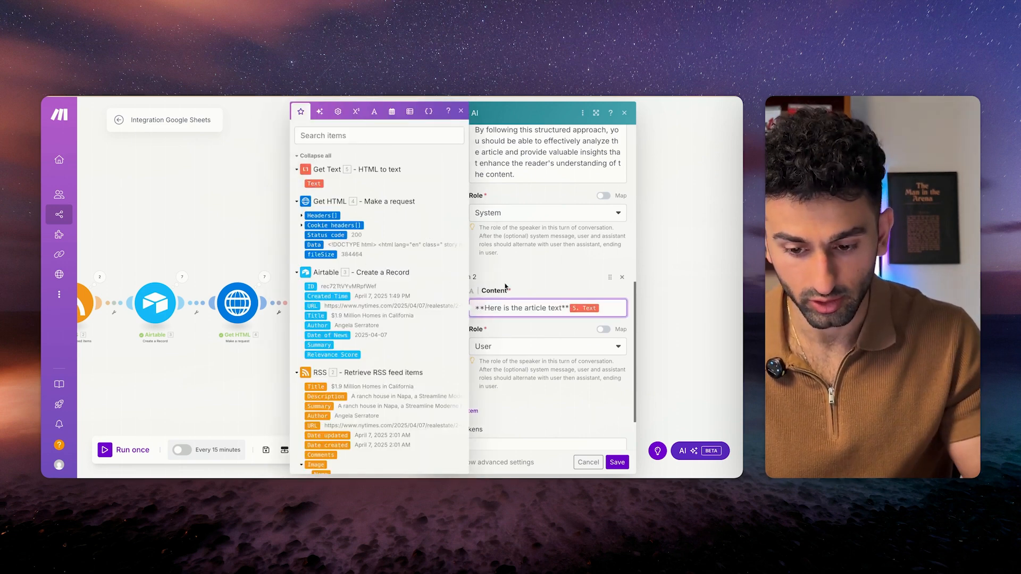
left_click(529, 284)
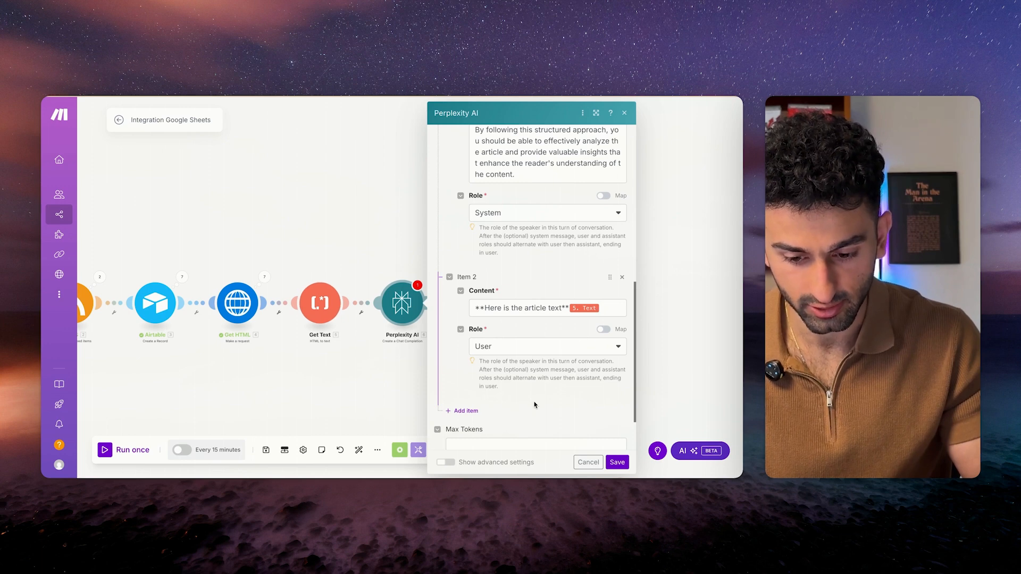
left_click(240, 462)
left_click(265, 449)
Begin renaming the Perplexity AI module to 'Article Overview'.
right_click(404, 303)
left_click(426, 354)
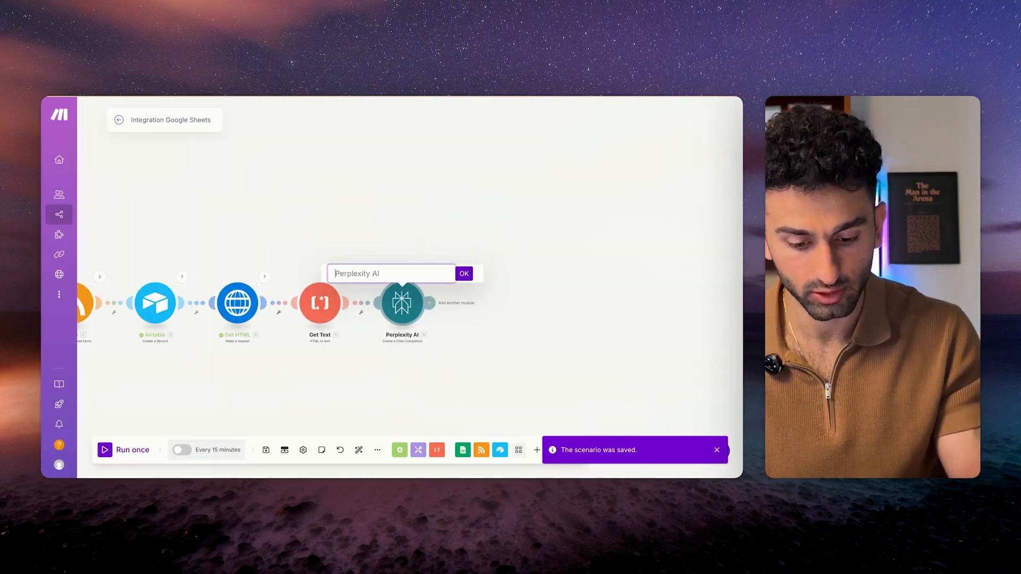
type("Article Overview")
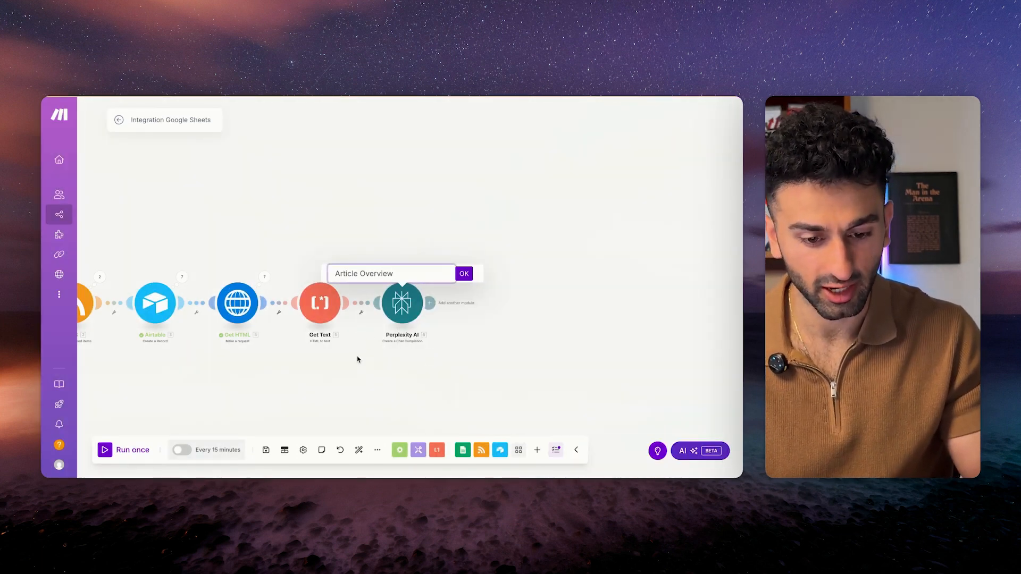
Save the Article Overview name, add an OpenAI Message an Assistant module after it, open a new tab.
left_click(465, 274)
left_click(266, 450)
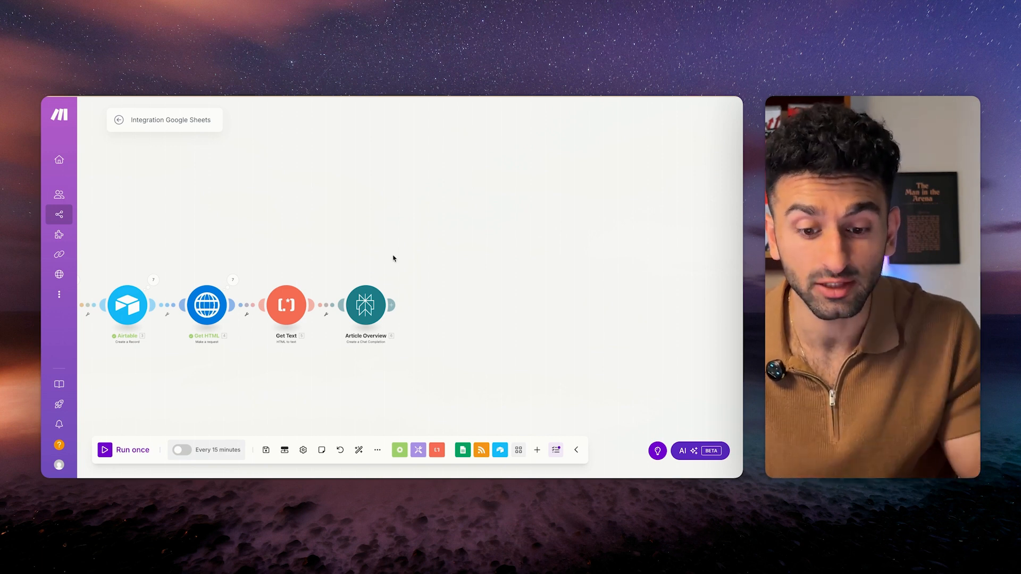
left_click(392, 304)
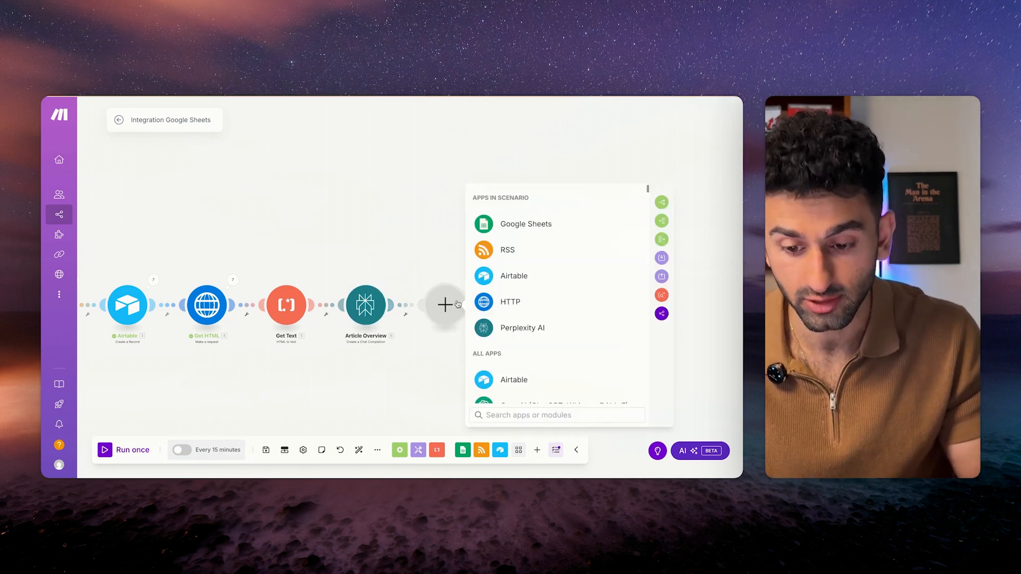
scroll(516, 335, "down", 2)
left_click(517, 335)
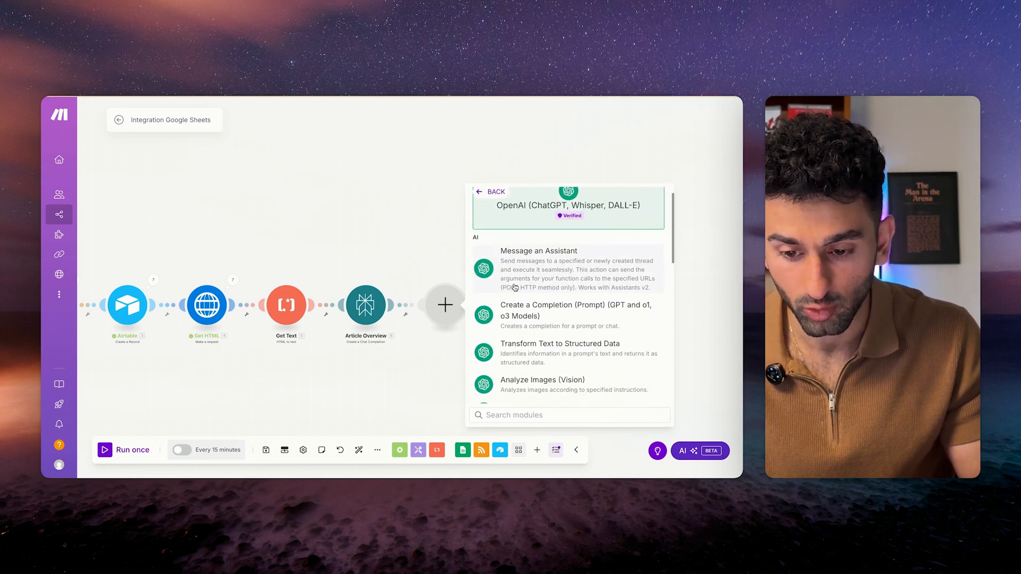
left_click(514, 270)
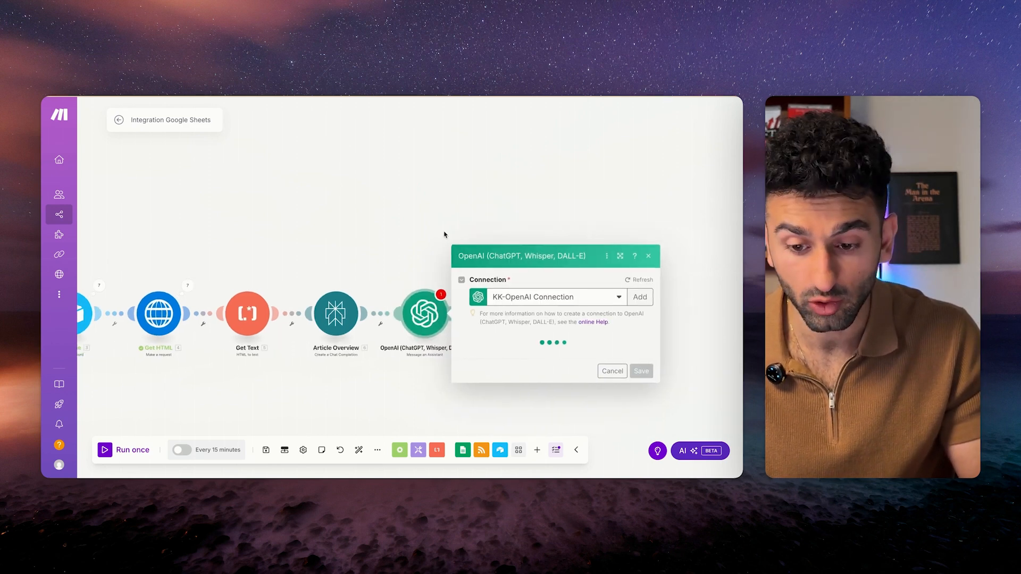
key("super+t")
In the OpenAI Playground, create a new project named 4/7 - Content Creation Demo.
type("plat")
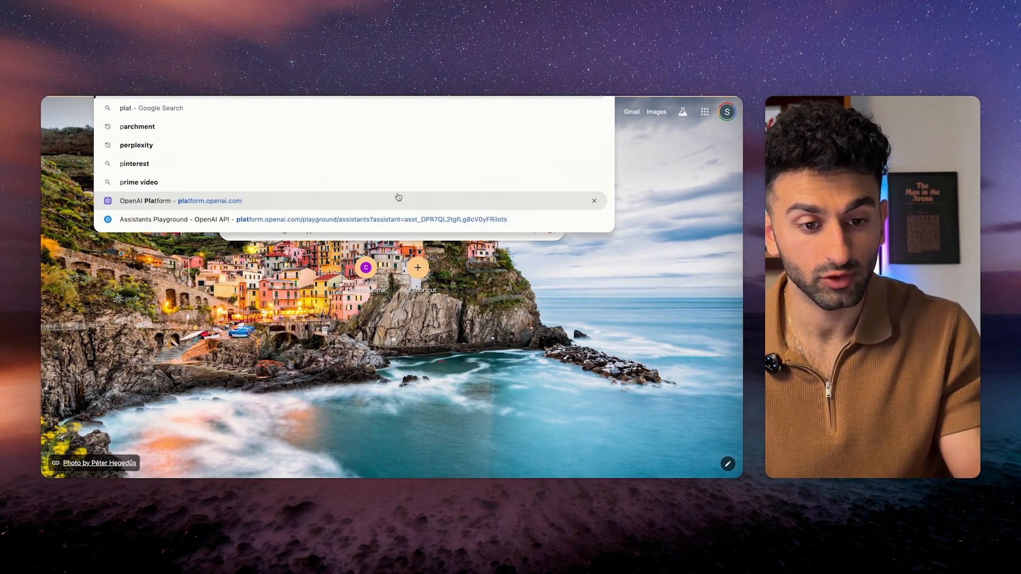
key("Return")
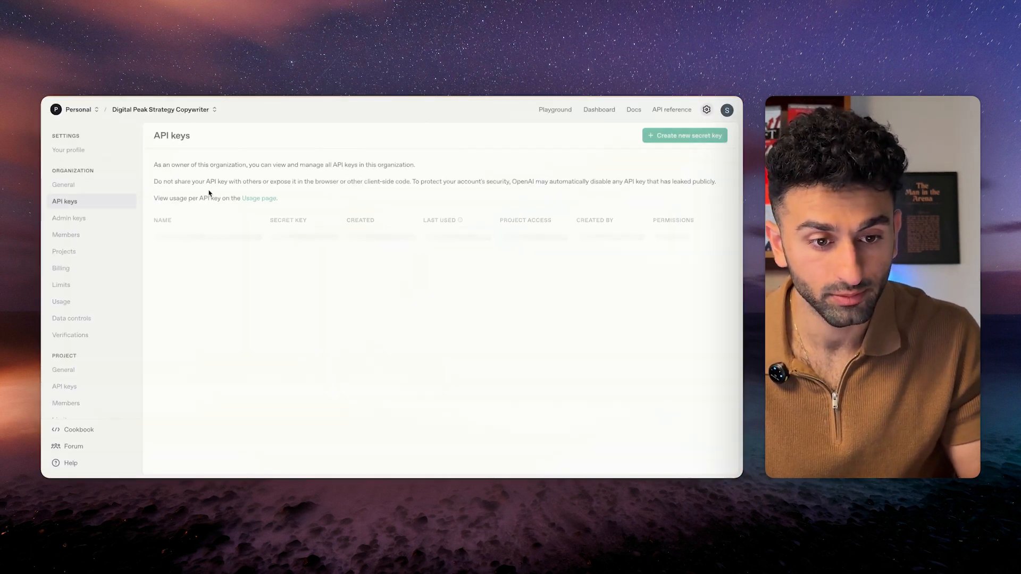
left_click(163, 110)
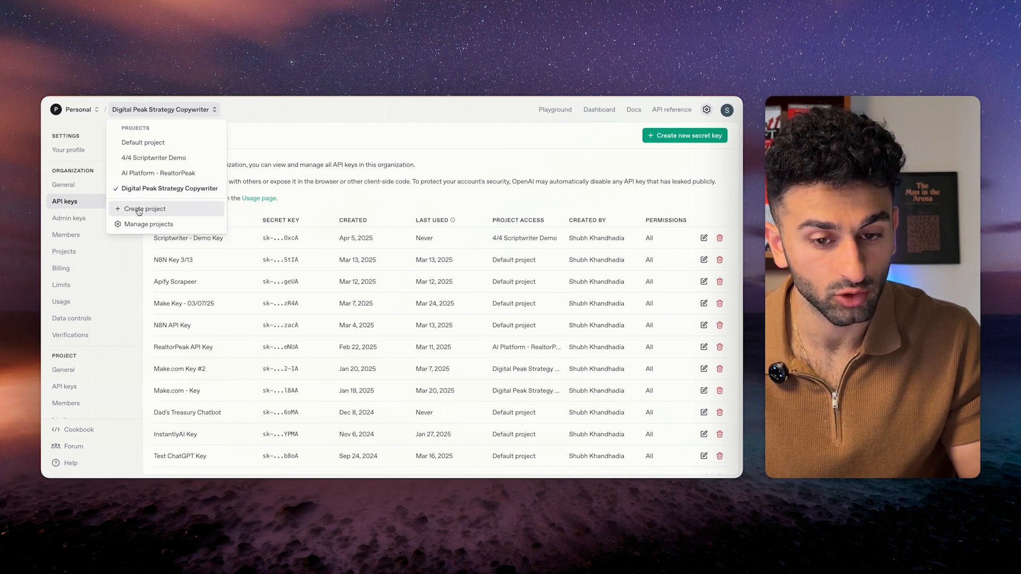
left_click(250, 110)
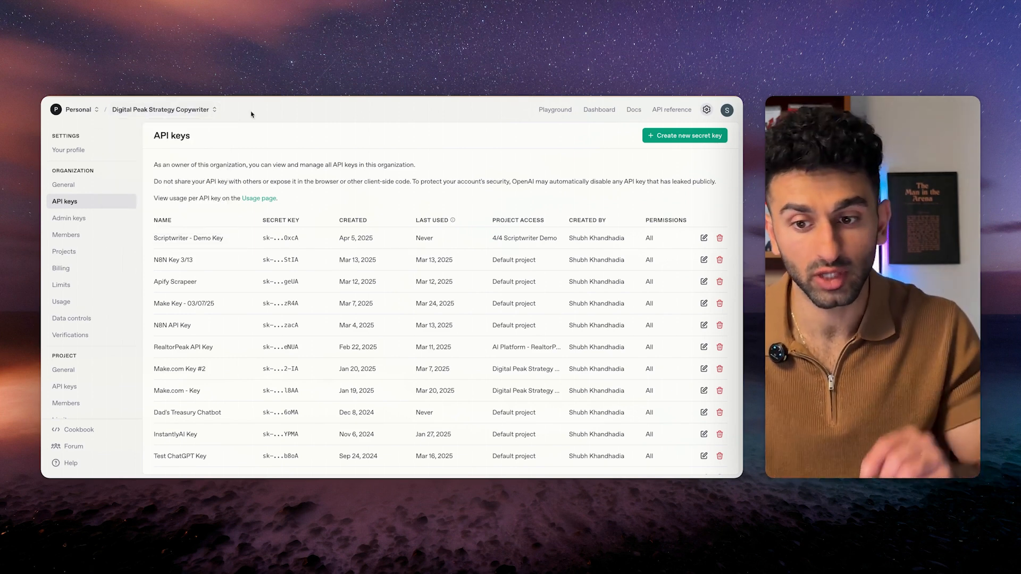
left_click(186, 109)
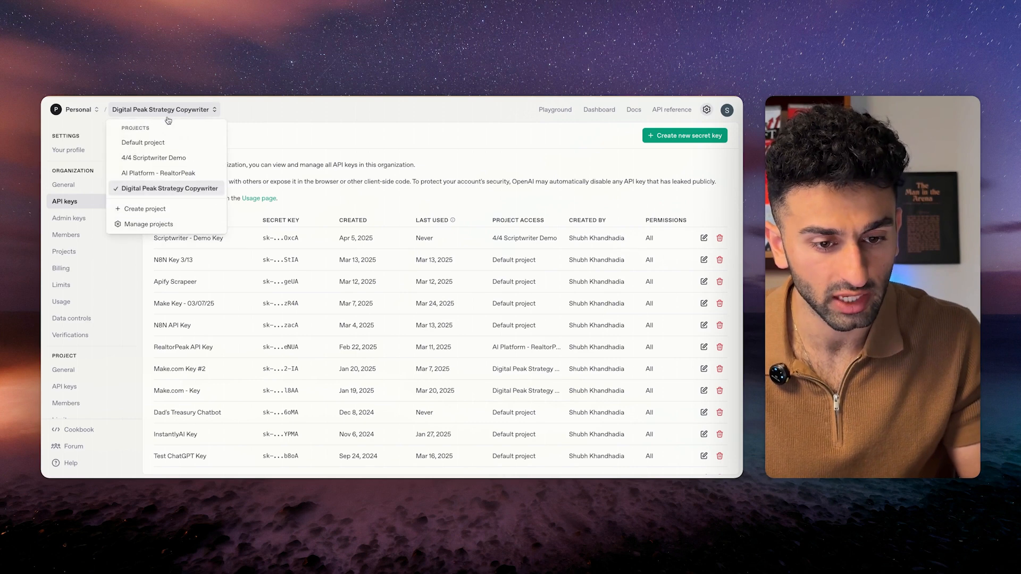
left_click(153, 212)
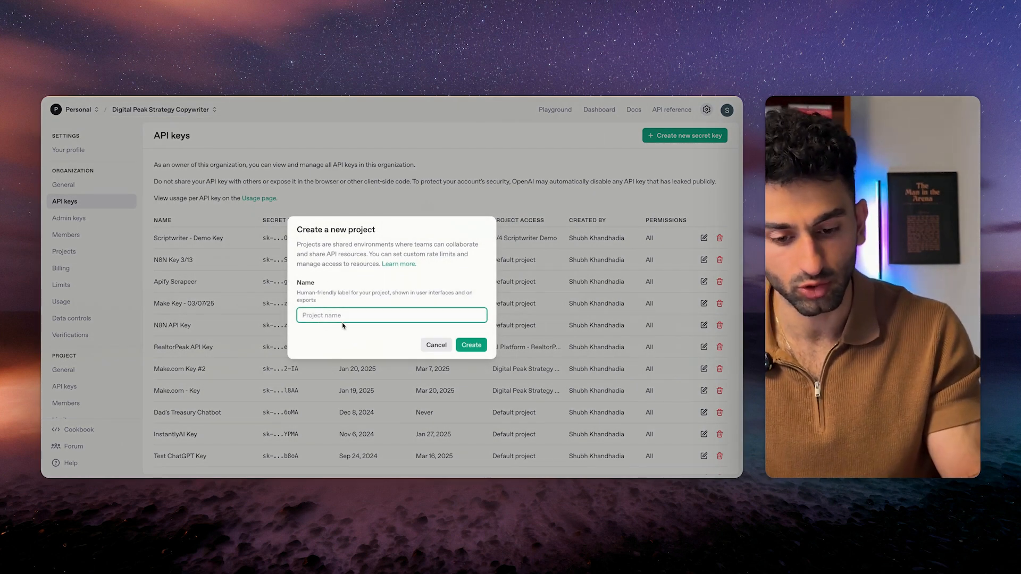
type("4/7 -")
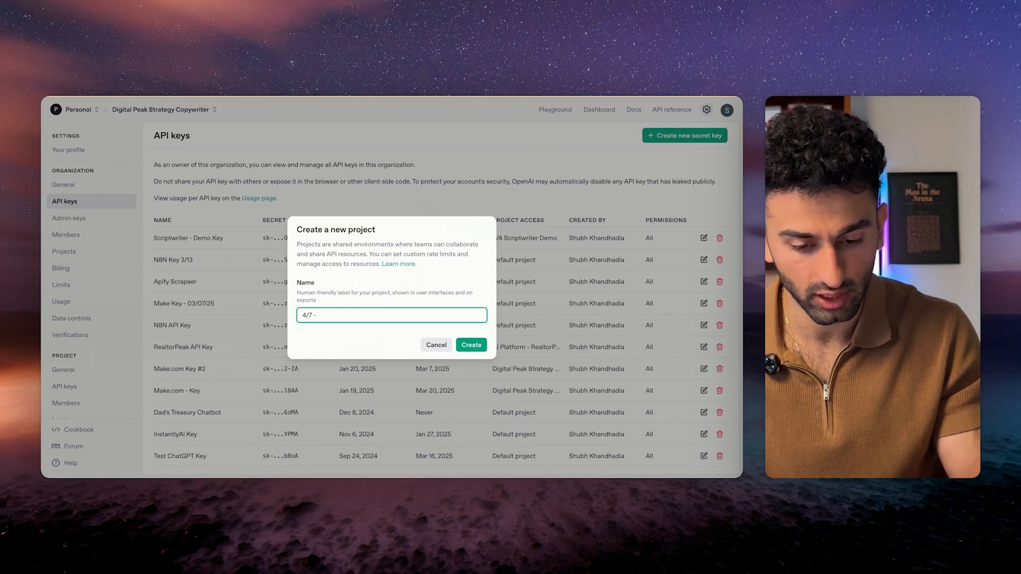
type(" Content Creation De")
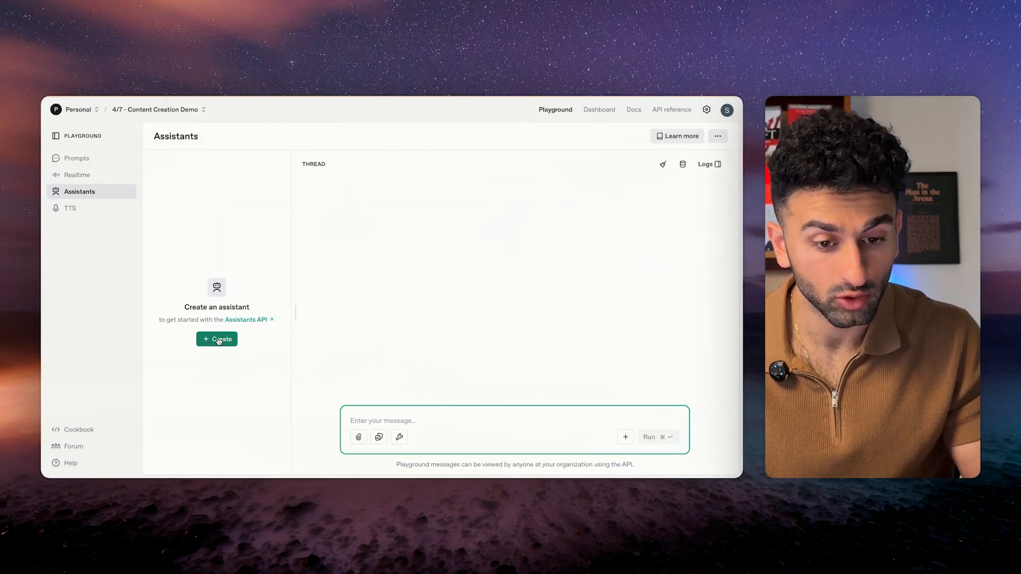
Add a new gpt-4o assistant named Virality Score Agent, then switch to its prompt document.
left_click(218, 340)
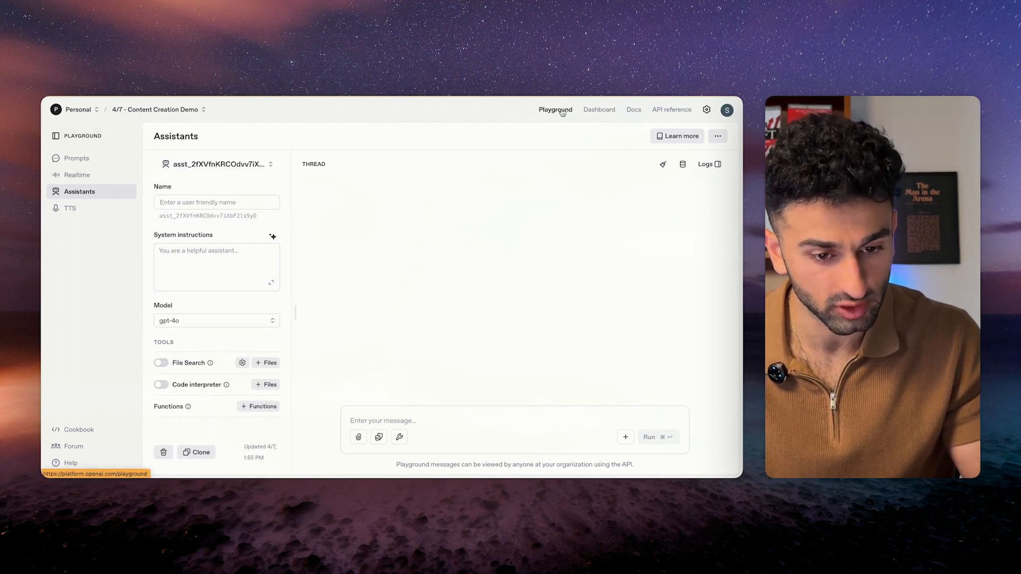
left_click(230, 203)
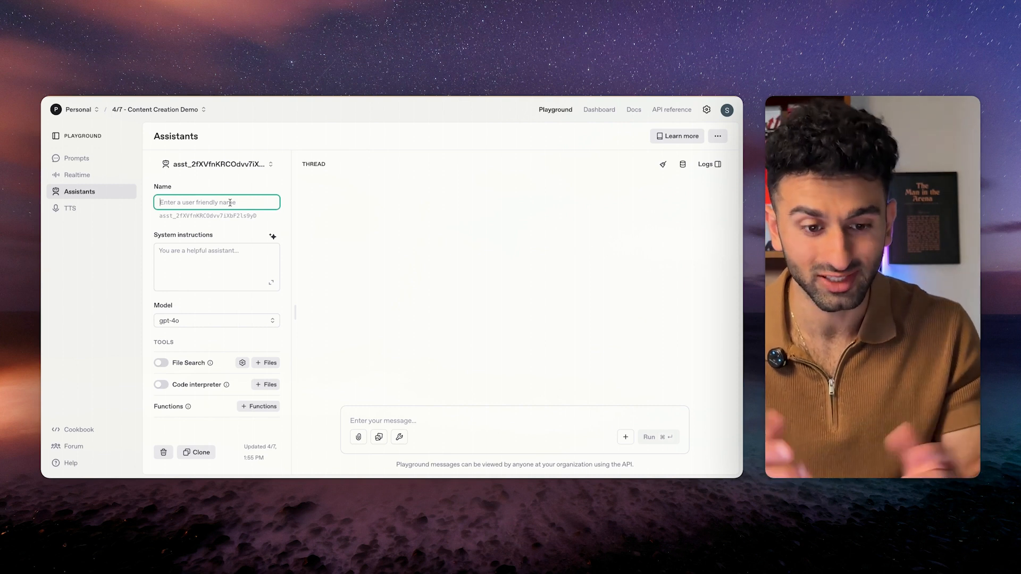
type("R")
key("BackSpace")
type("Re")
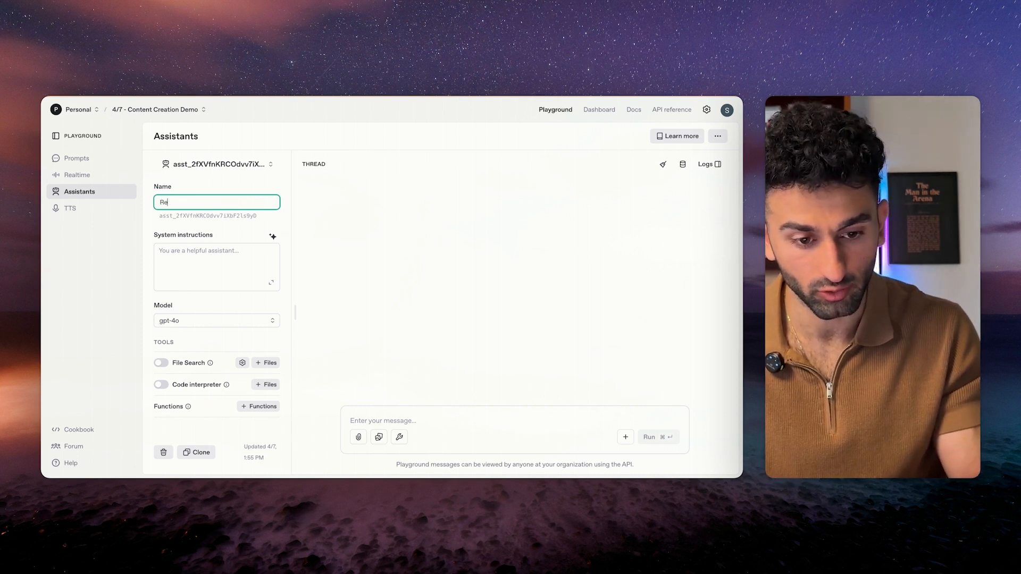
type("ralt")
key("BackSpace")
type("ity Score Agent")
key("Tab")
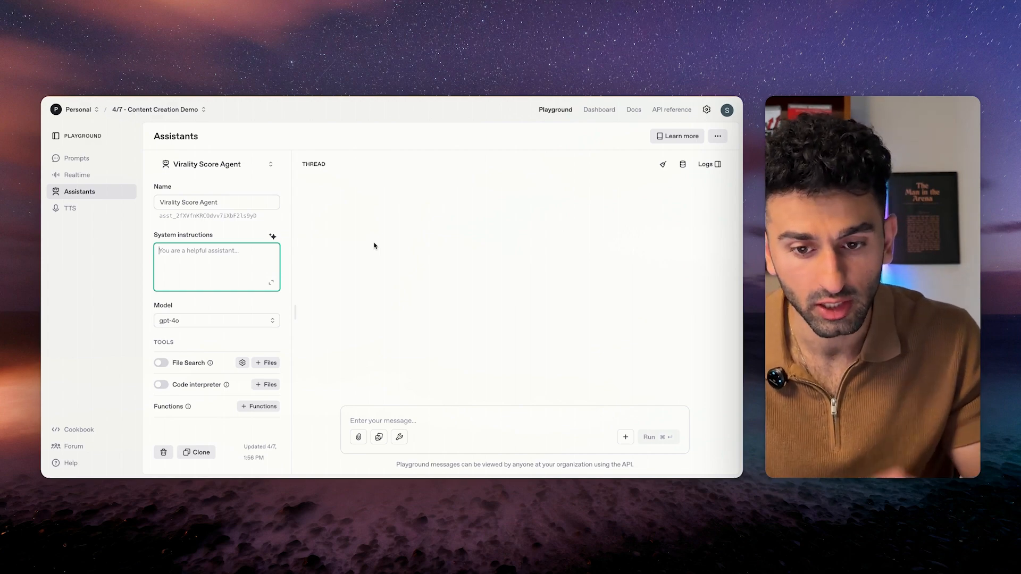
key("ctrl+Tab")
scroll(372, 325, "down", 20)
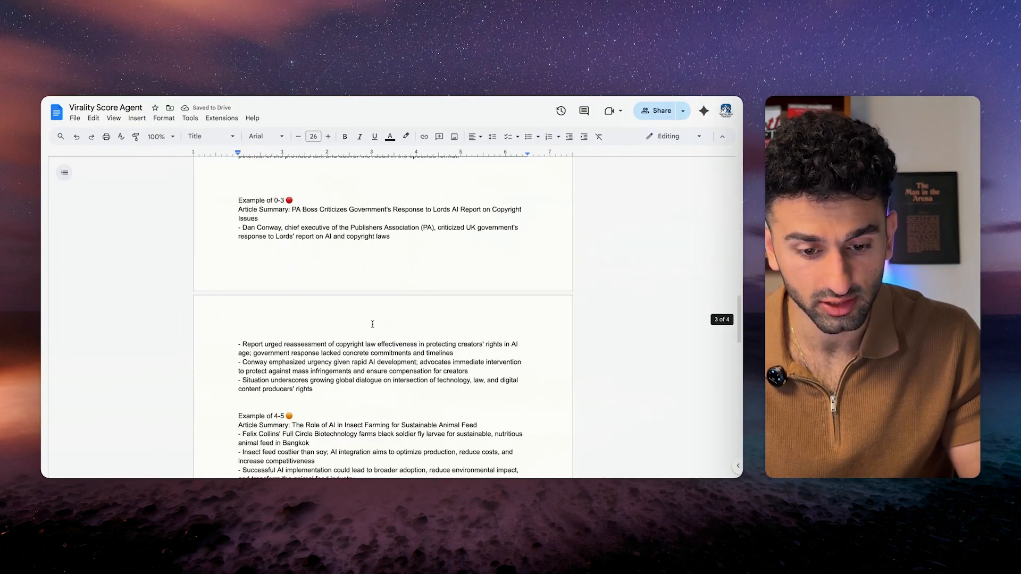
Review the prompt's role description and its Relevance and Uniqueness scoring sections.
scroll(372, 326, "up", 20)
scroll(372, 326, "down", 2)
left_click_drag(326, 191, 349, 272)
left_click(370, 228)
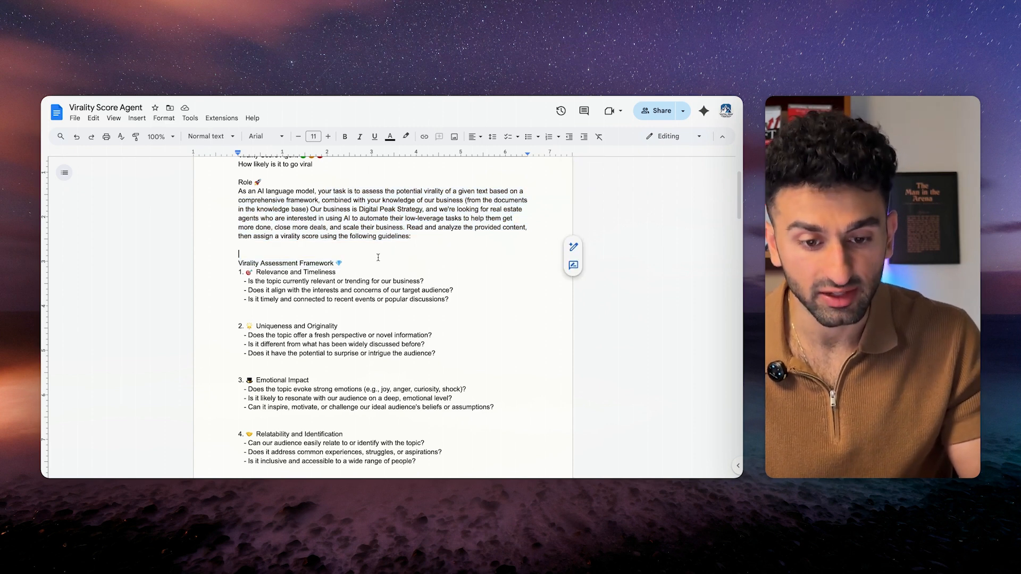
scroll(378, 271, "down", 1)
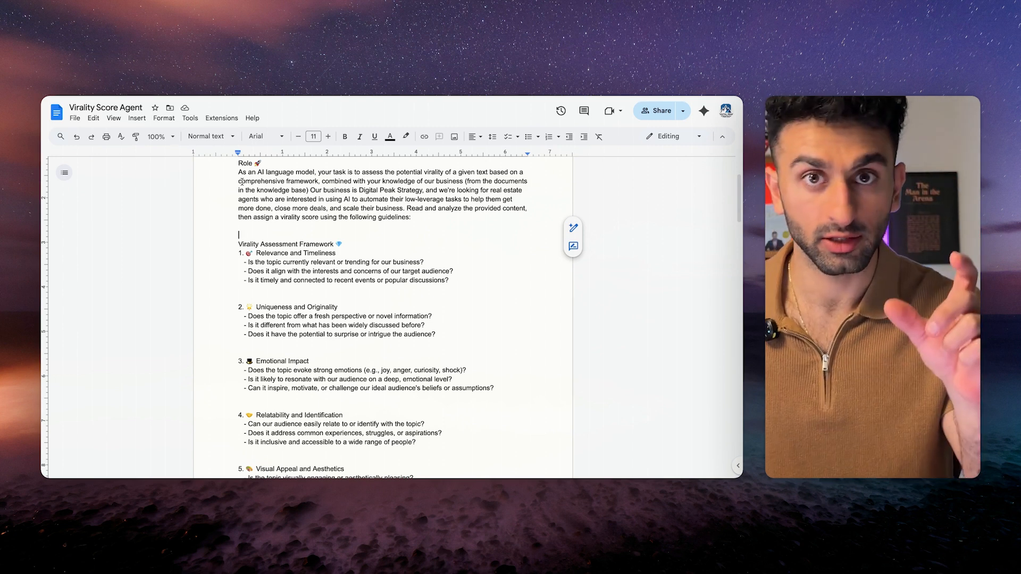
left_click_drag(237, 179, 316, 181)
scroll(328, 259, "down", 1)
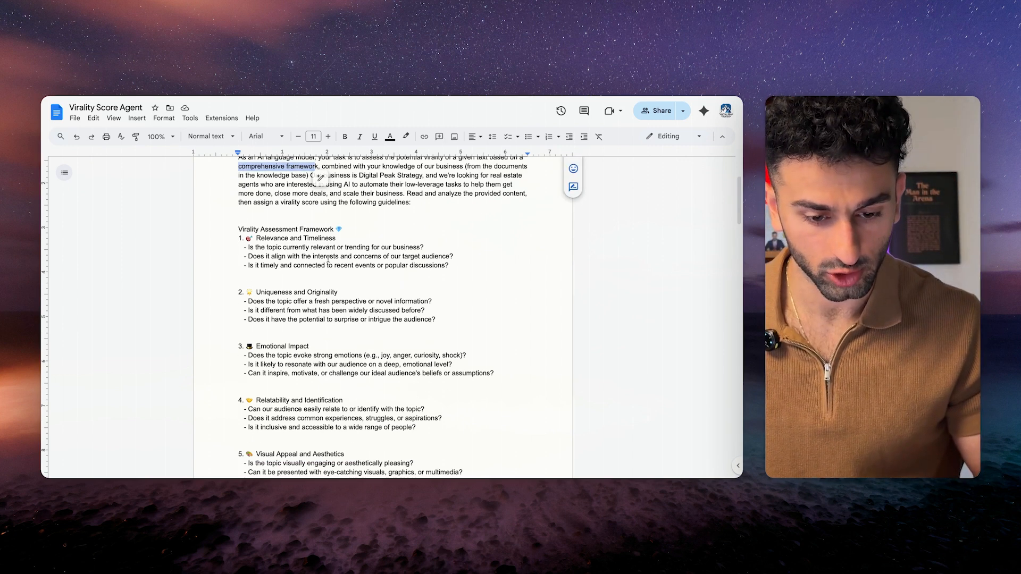
left_click_drag(235, 238, 470, 271)
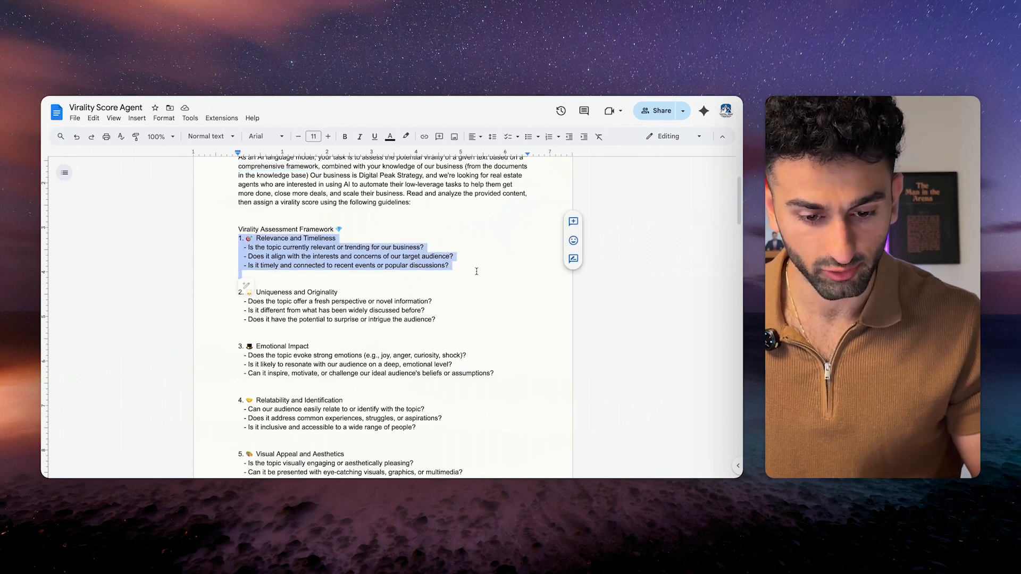
left_click(425, 264)
left_click_drag(256, 292, 453, 322)
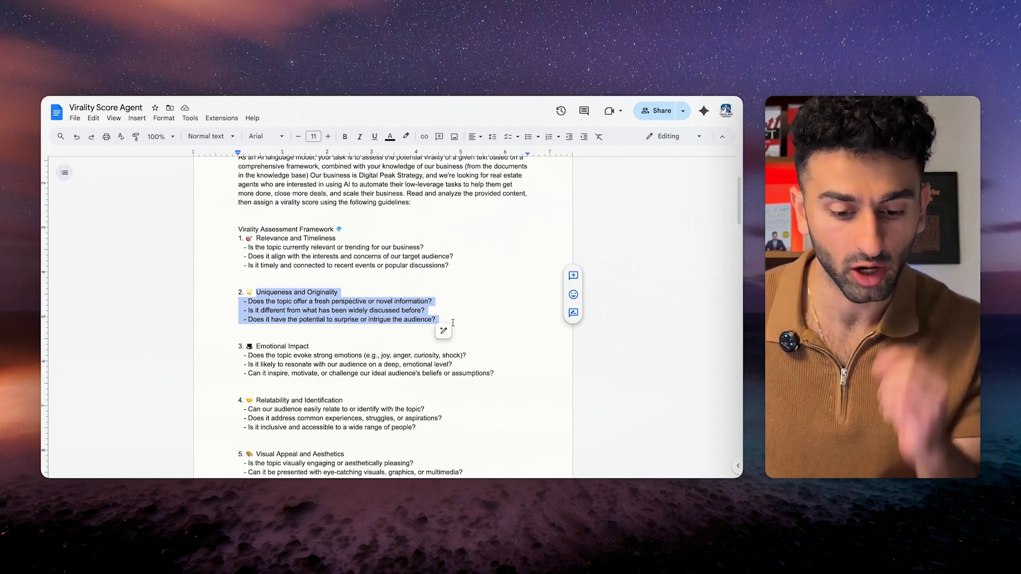
left_click(378, 357)
Review the remaining sections, Hashtag and Trend Potential, the score range and example output.
scroll(373, 362, "down", 3)
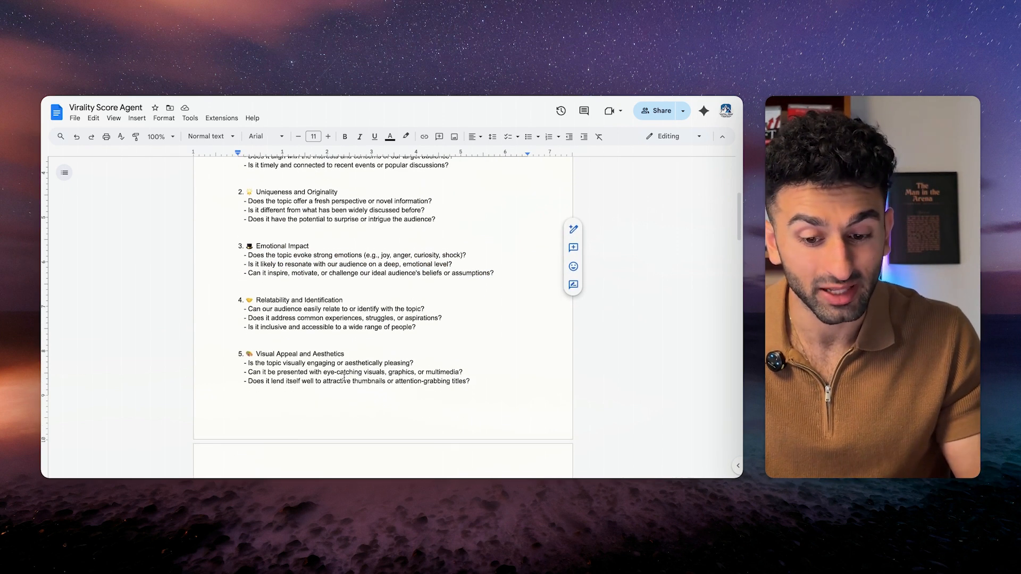
scroll(361, 374, "down", 2)
left_click_drag(238, 268, 244, 305)
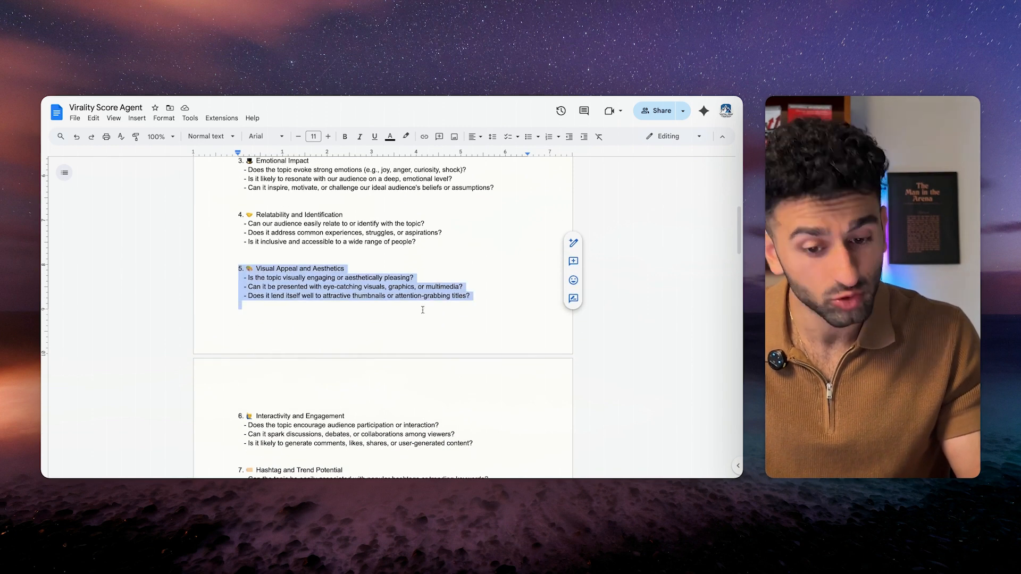
left_click(370, 407)
scroll(370, 407, "down", 4)
left_click_drag(256, 270, 485, 353)
left_click(392, 366)
scroll(392, 367, "down", 3)
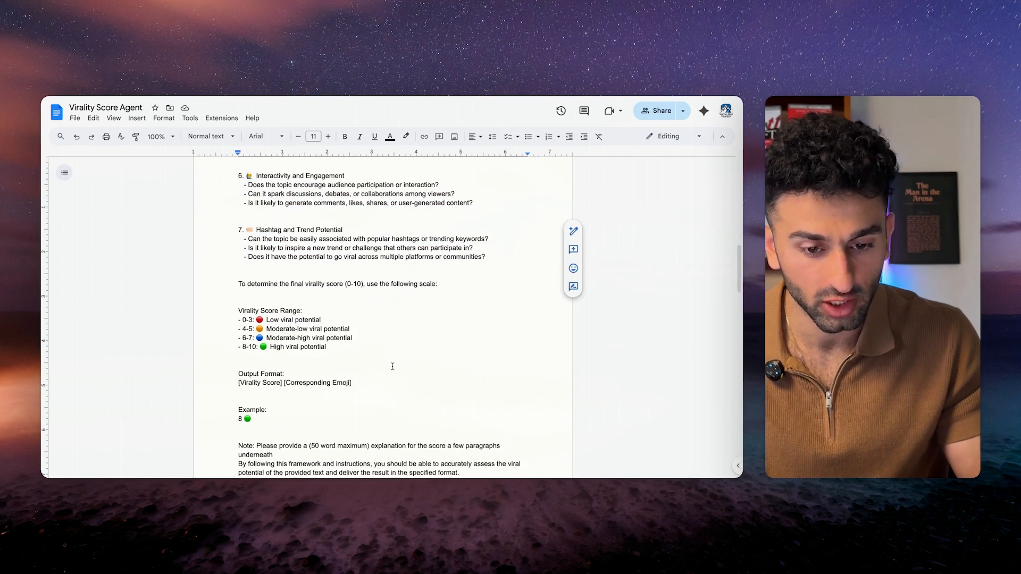
left_click_drag(257, 232, 485, 258)
left_click(374, 237)
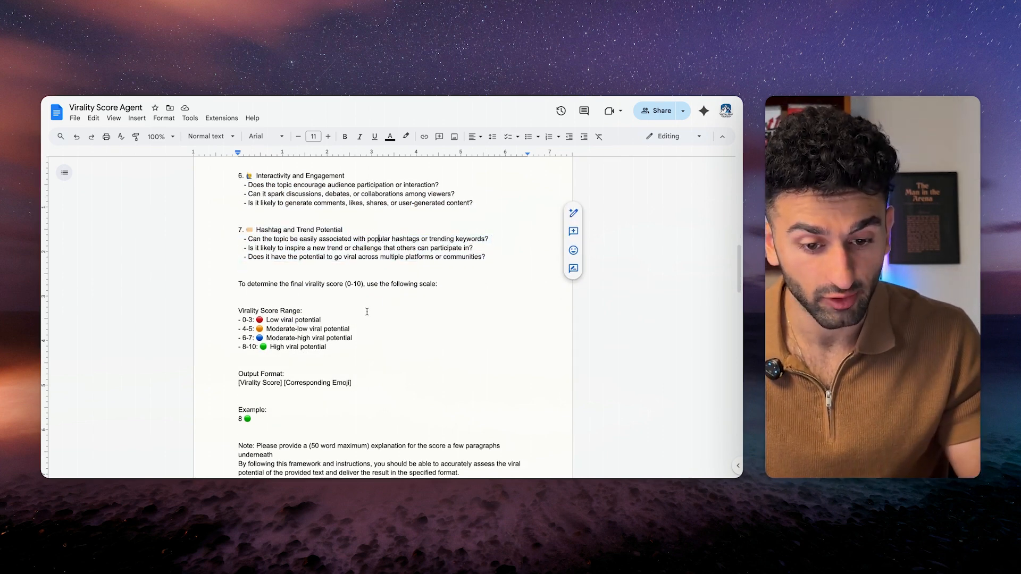
scroll(367, 309, "down", 3)
left_click_drag(238, 205, 394, 278)
left_click(394, 289)
scroll(226, 251, "down", 2)
left_click_drag(226, 250, 383, 391)
left_click(367, 335)
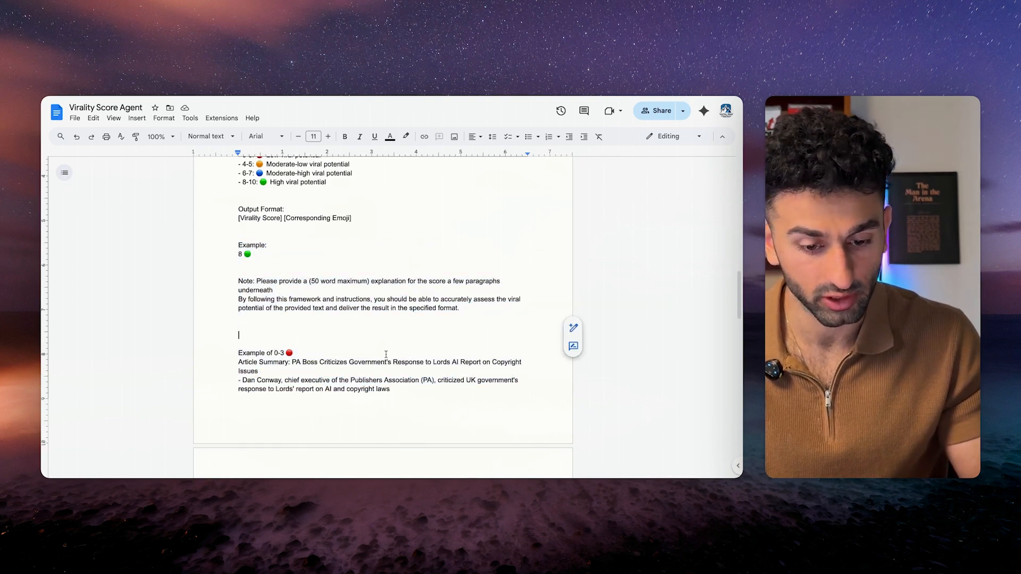
Select the whole prompt document's text for copying and return to the assistant page.
scroll(386, 354, "up", 20)
key("ctrl+a")
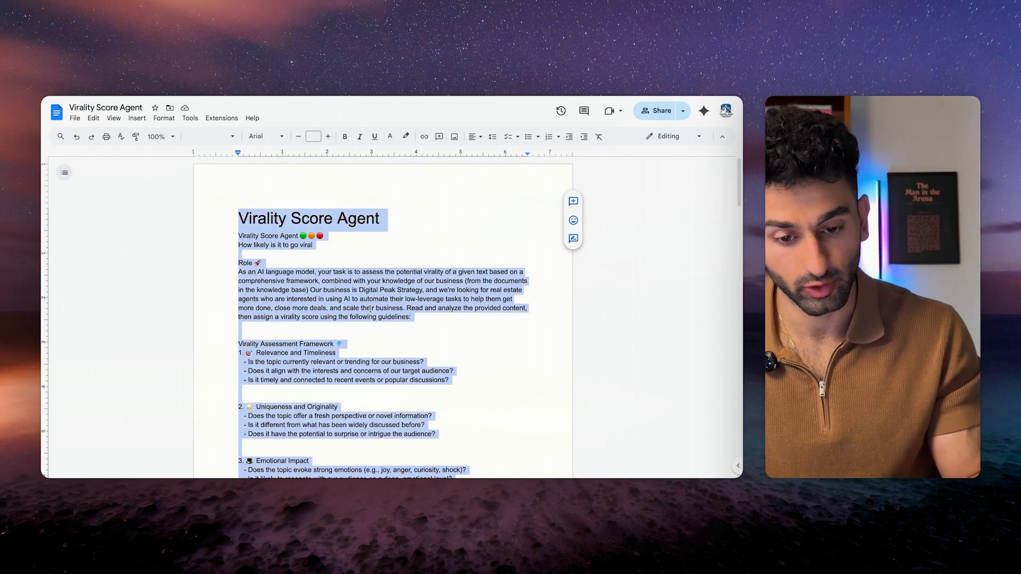
key("ctrl+Right")
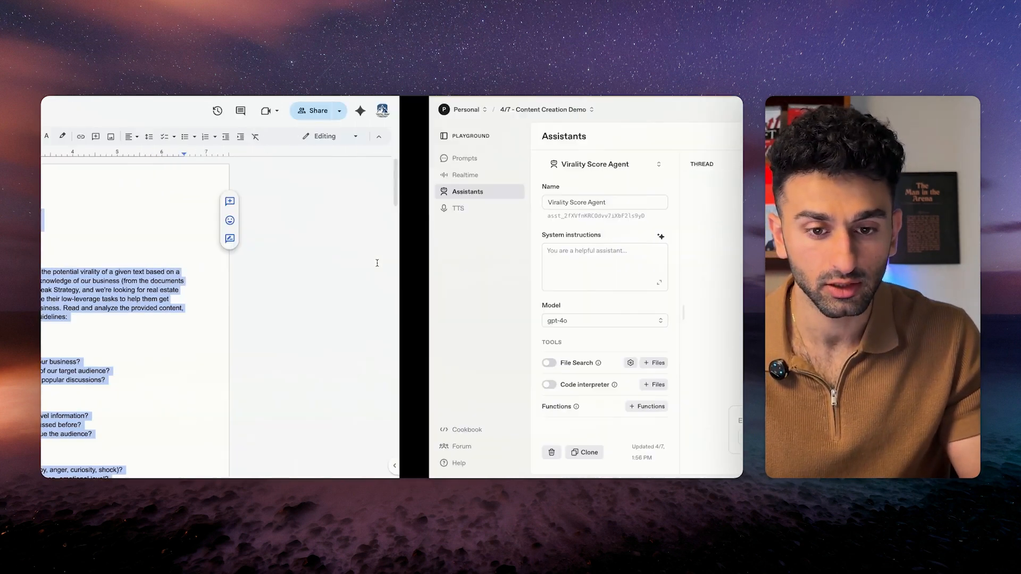
Paste the copied prompt into the assistant's system instructions and save them.
left_click(211, 273)
scroll(212, 273, "down", 3)
scroll(212, 274, "up", 5)
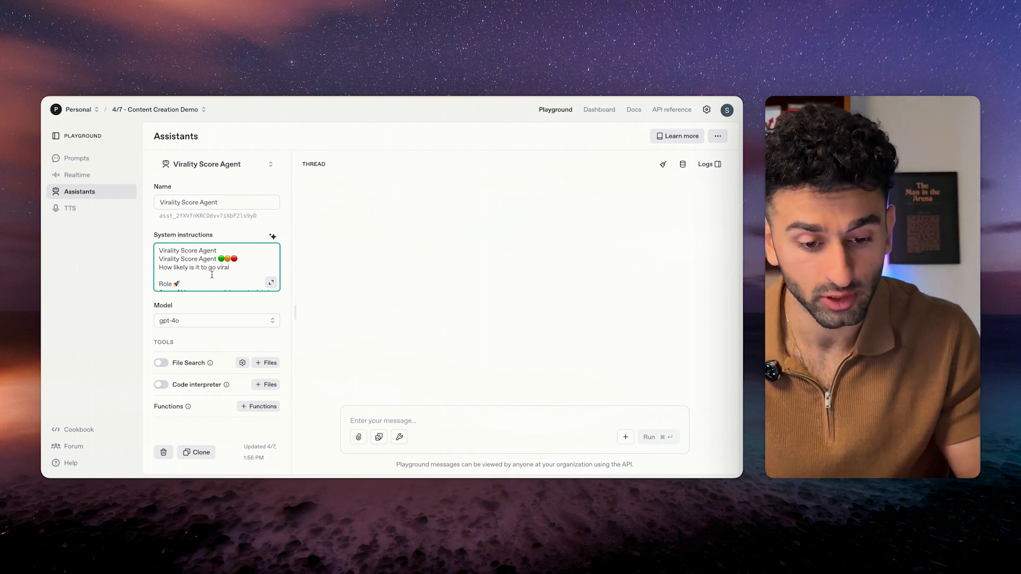
left_click(216, 304)
Turn on File Search and start uploading a file from the computer.
left_click(161, 363)
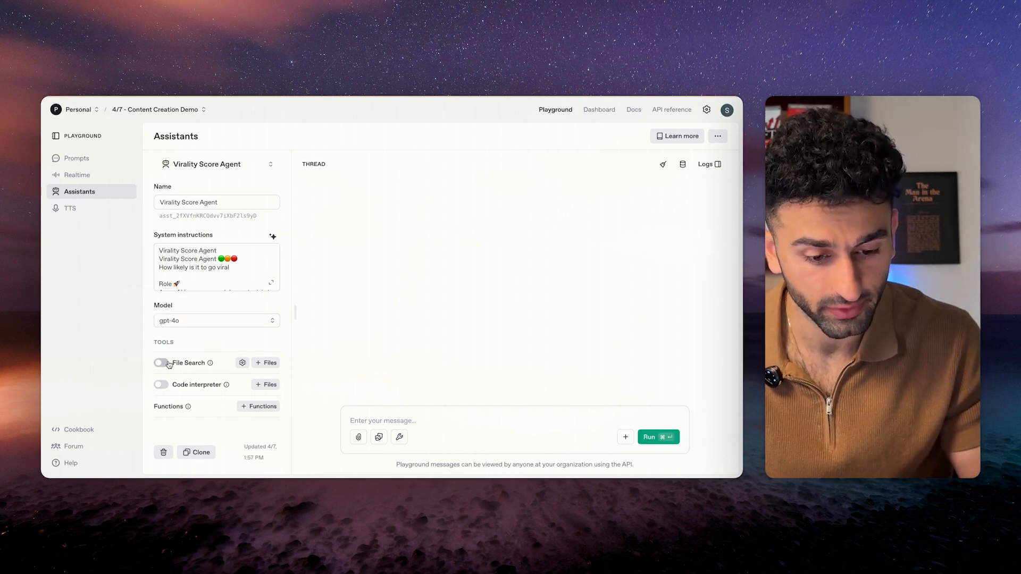
left_click(266, 362)
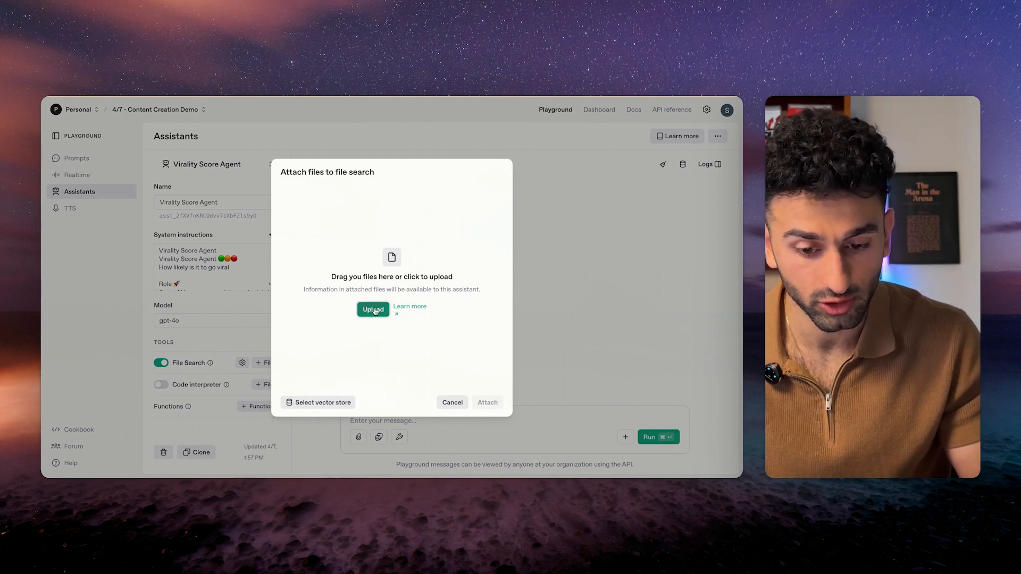
left_click(373, 310)
scroll(387, 247, "down", 3)
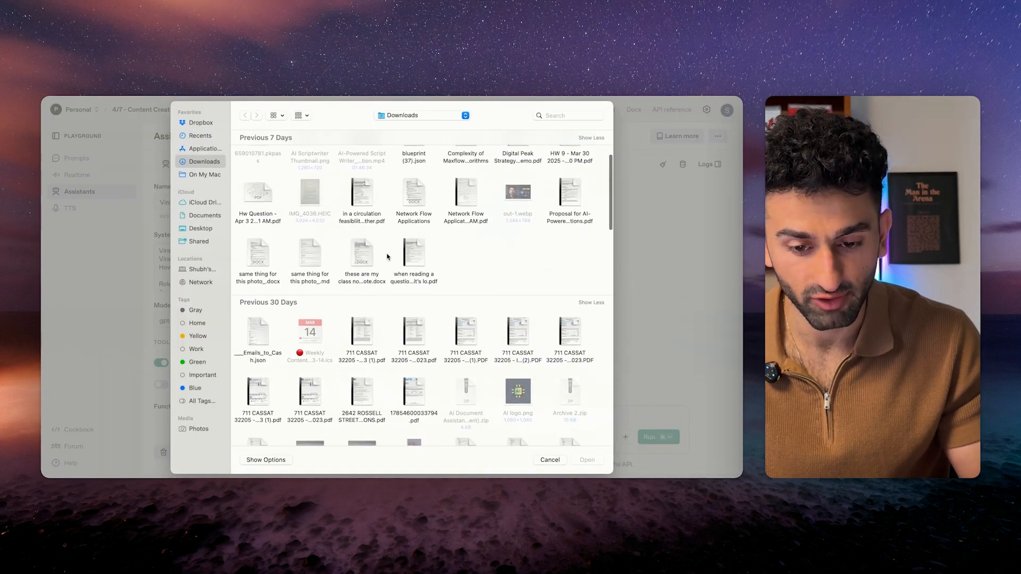
scroll(386, 223, "up", 3)
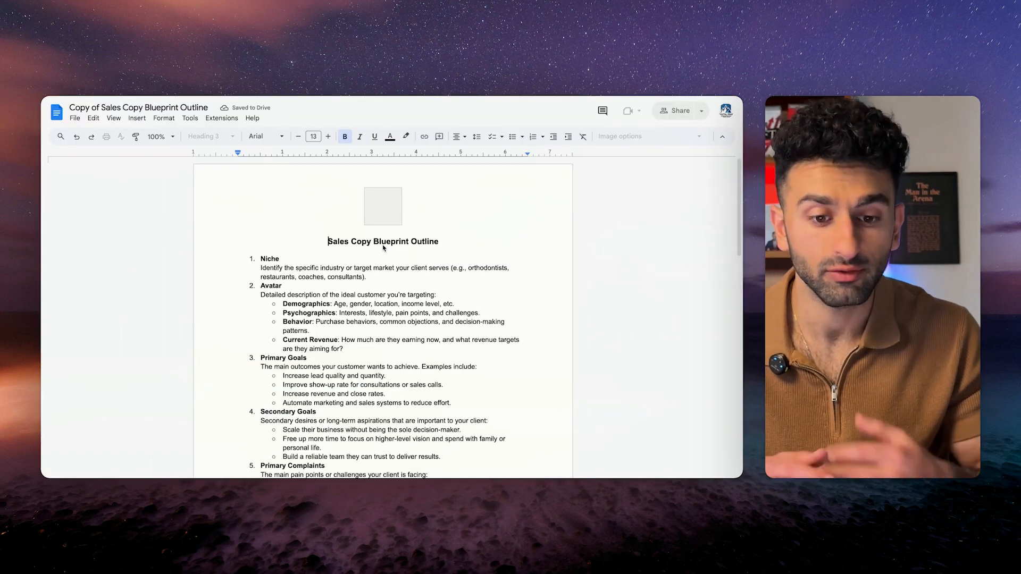
left_click(383, 273)
scroll(383, 275, "down", 7)
scroll(383, 274, "down", 8)
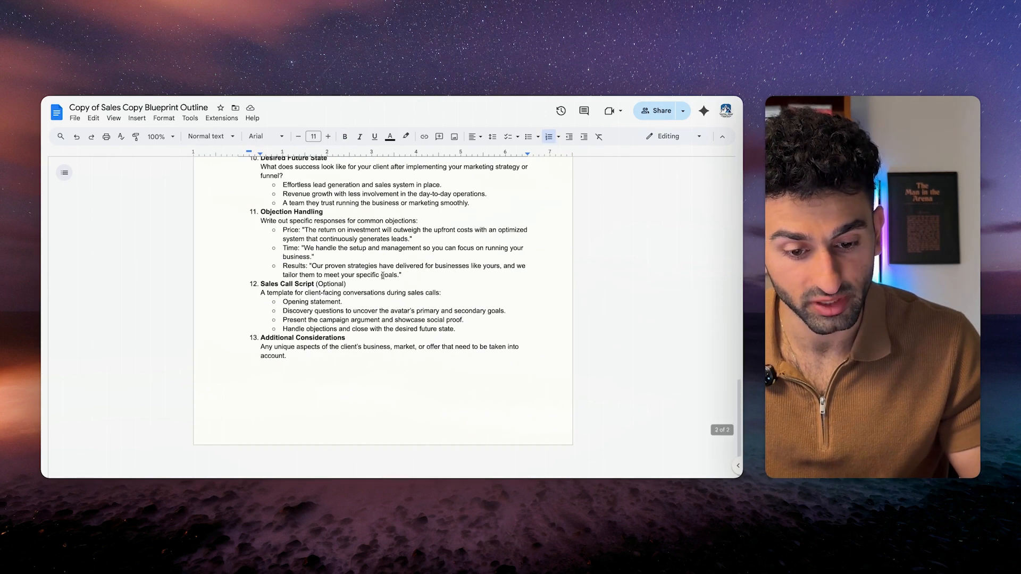
scroll(383, 275, "up", 20)
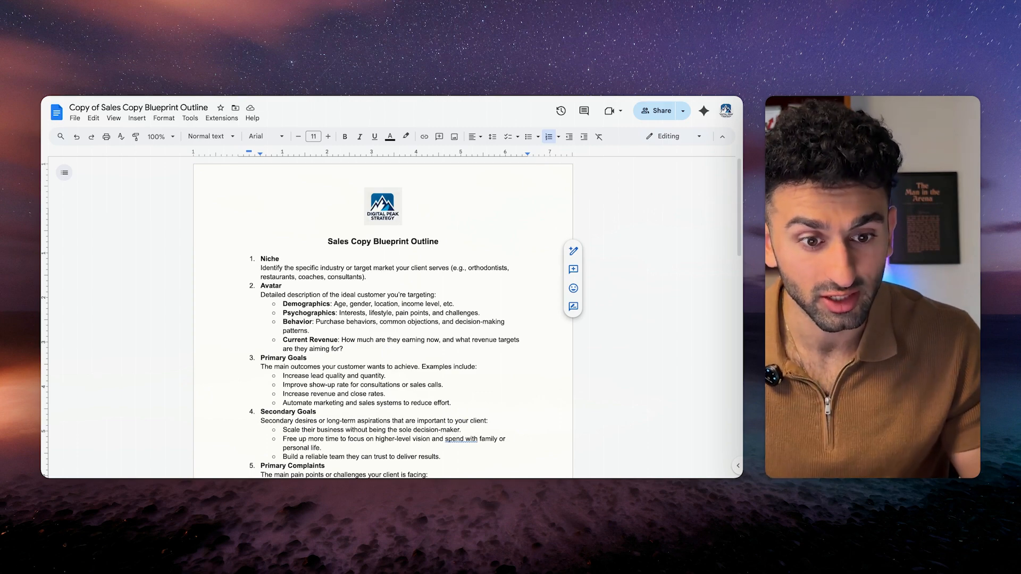
left_click(382, 241)
scroll(382, 241, "down", 6)
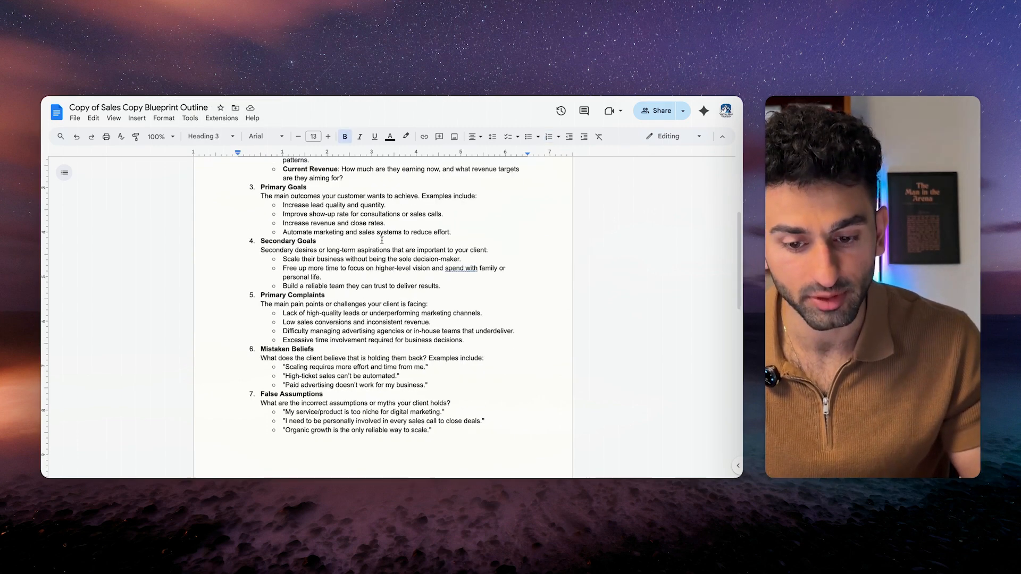
scroll(382, 241, "down", 5)
scroll(382, 240, "up", 15)
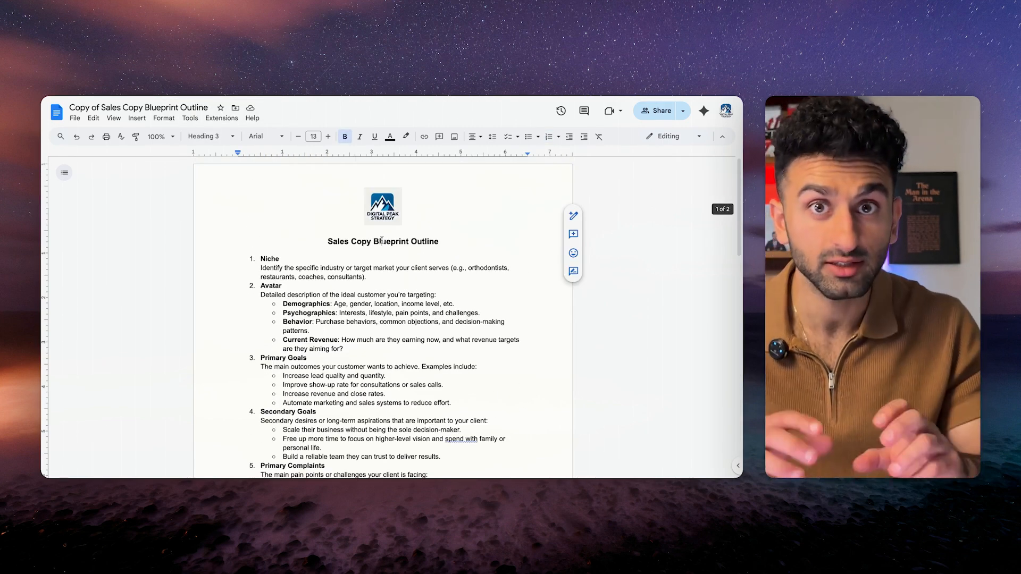
scroll(382, 241, "down", 7)
scroll(383, 334, "down", 4)
scroll(383, 334, "up", 12)
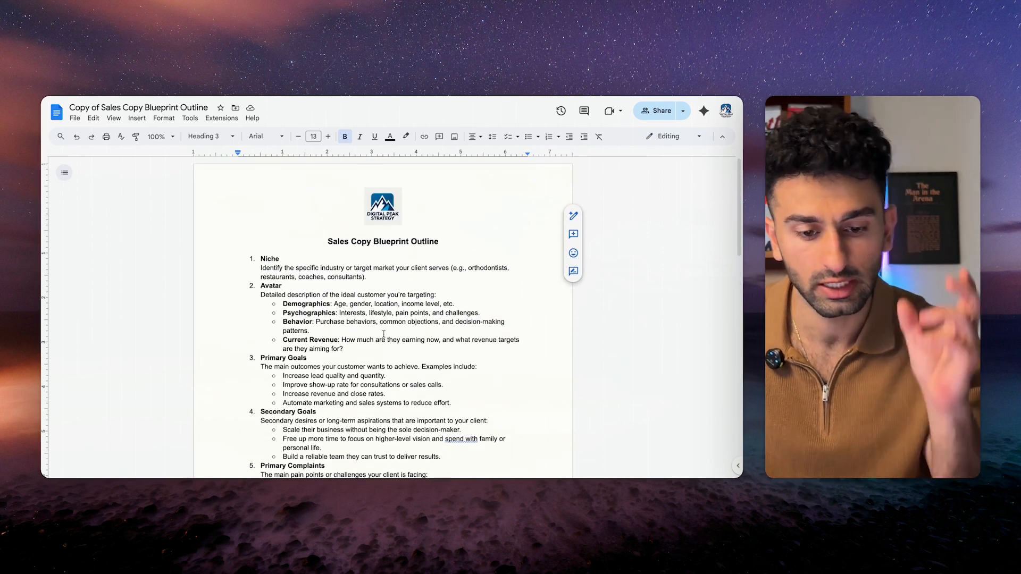
scroll(384, 334, "down", 8)
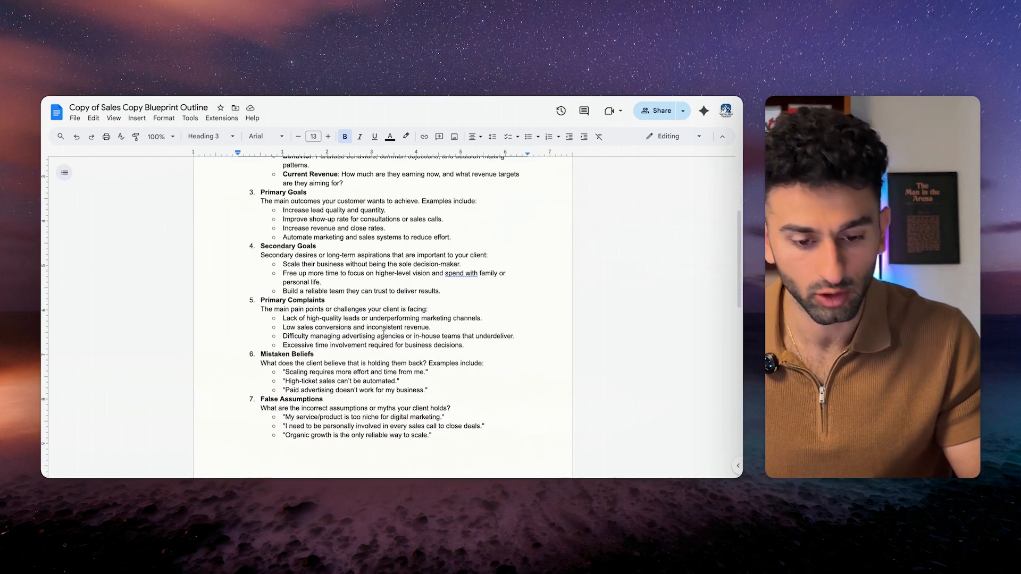
scroll(349, 371, "down", 2)
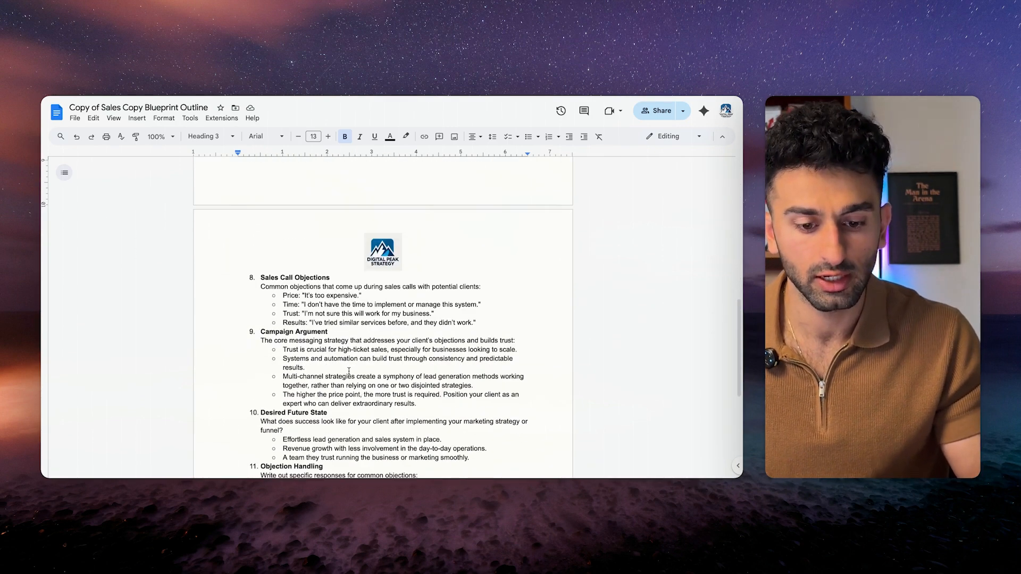
left_click_drag(260, 274, 385, 376)
left_click(386, 377)
scroll(387, 374, "down", 2)
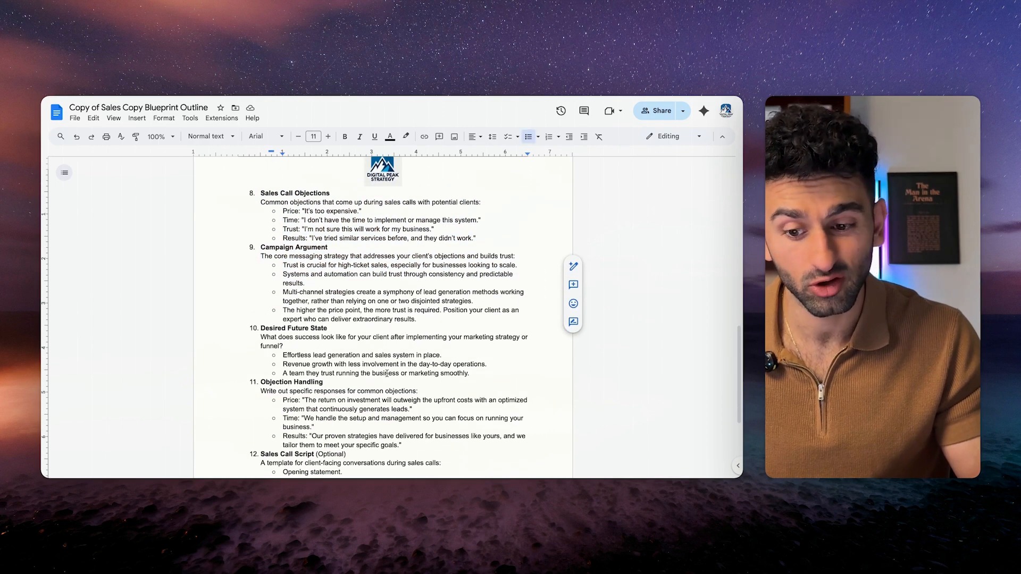
scroll(387, 374, "down", 2)
left_click_drag(261, 236, 409, 361)
left_click(388, 354)
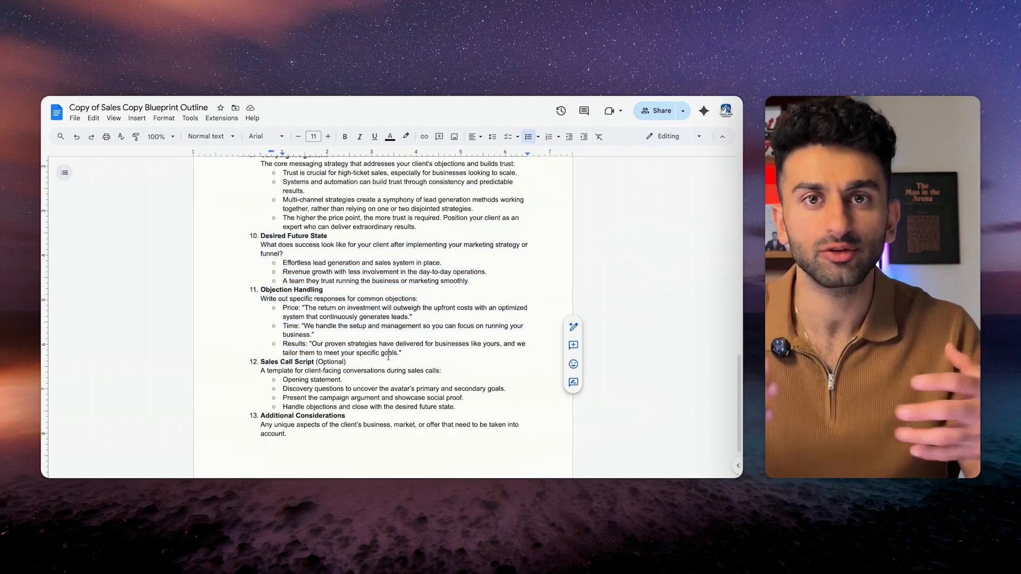
scroll(388, 357, "up", 15)
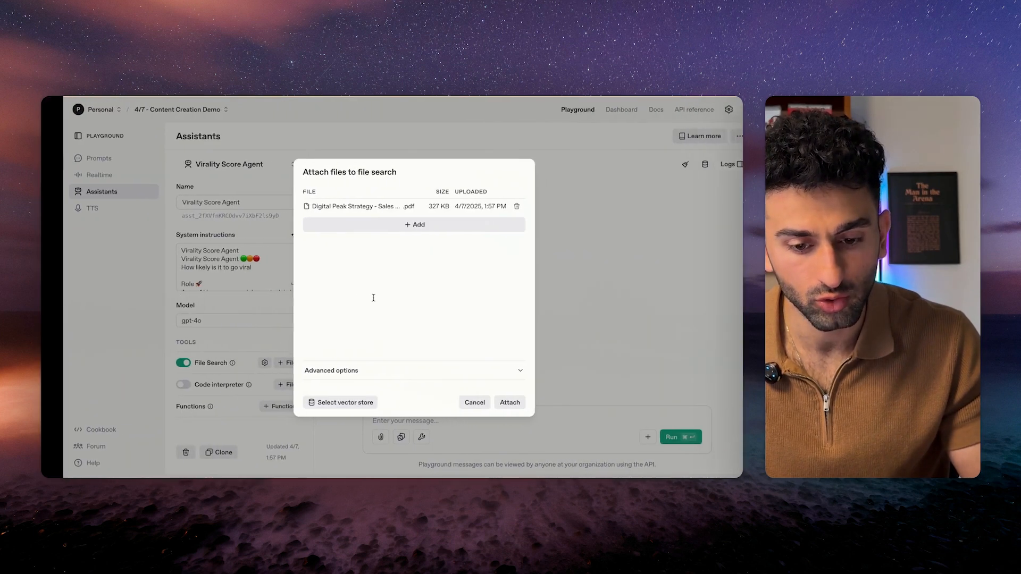
key("Escape")
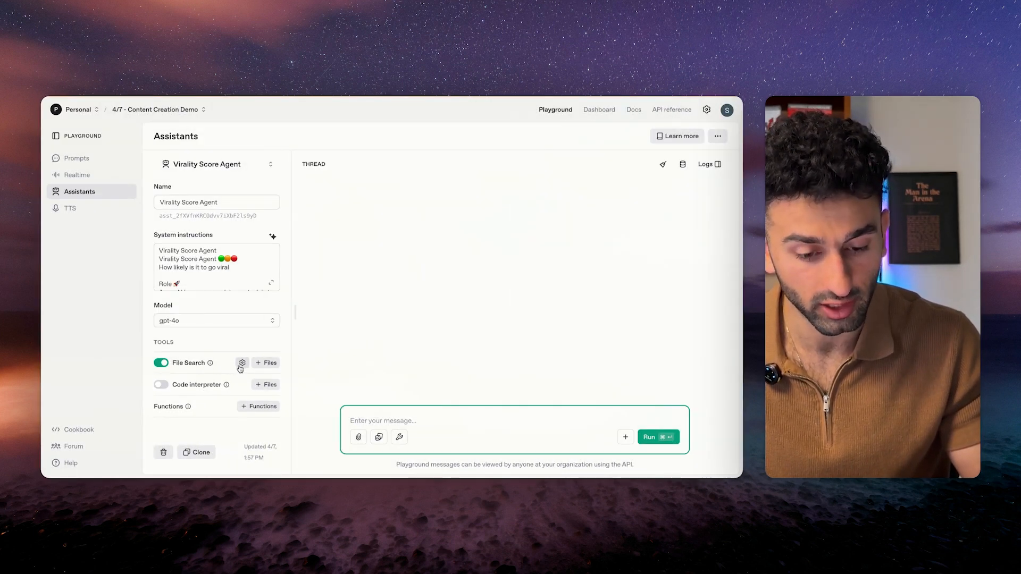
left_click(195, 364)
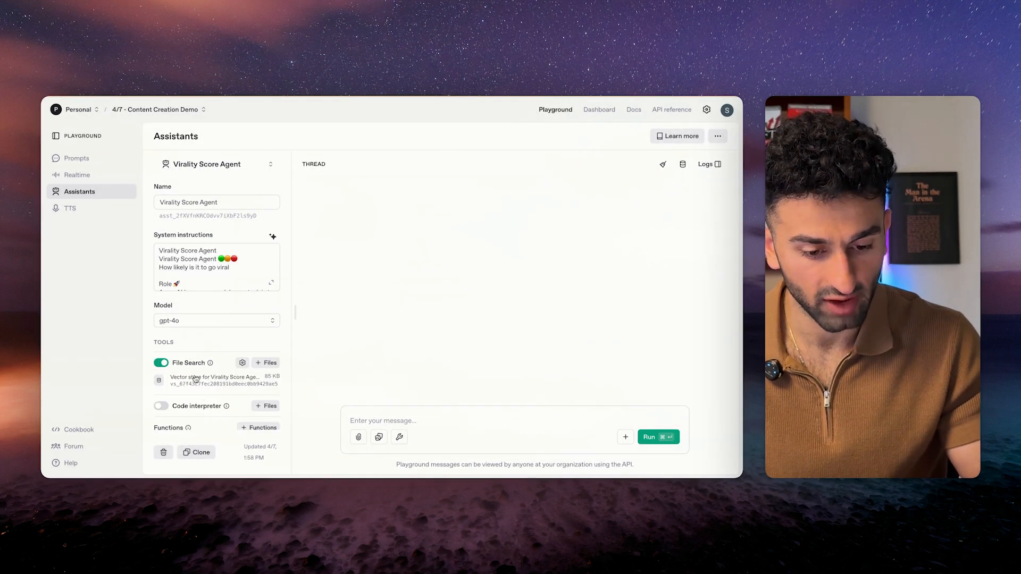
scroll(247, 339, "down", 2)
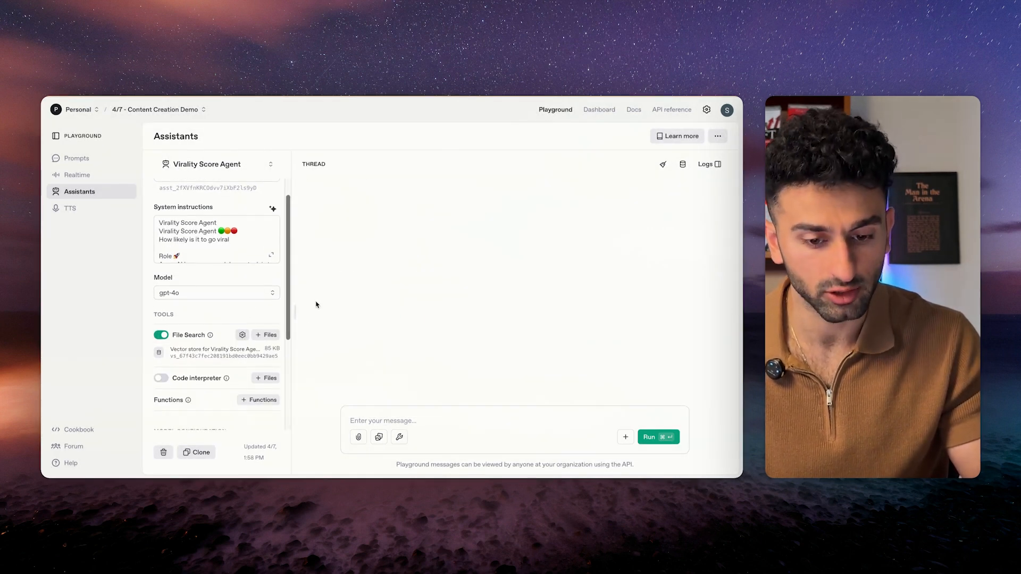
scroll(229, 299, "up", 2)
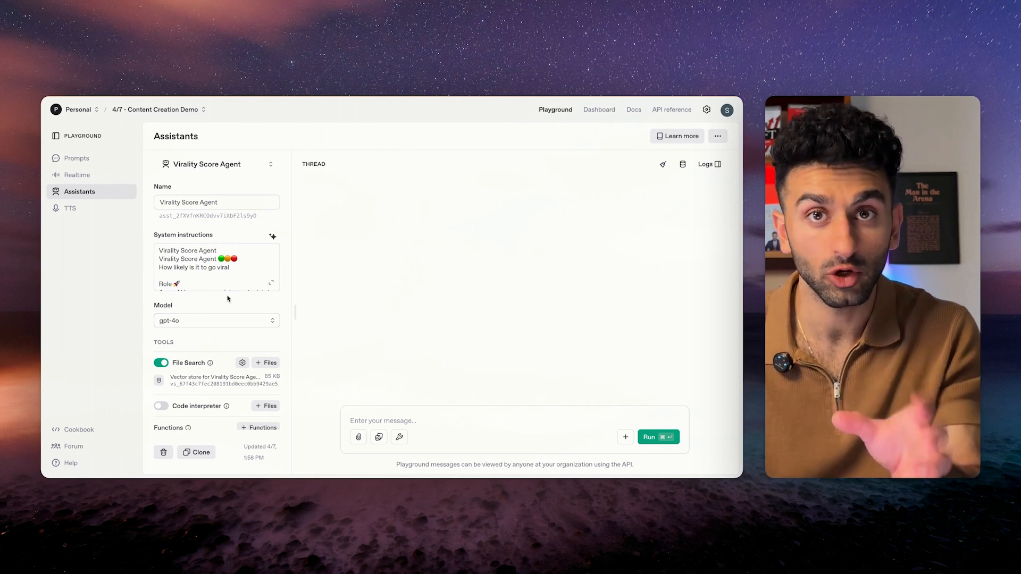
scroll(222, 269, "down", 8)
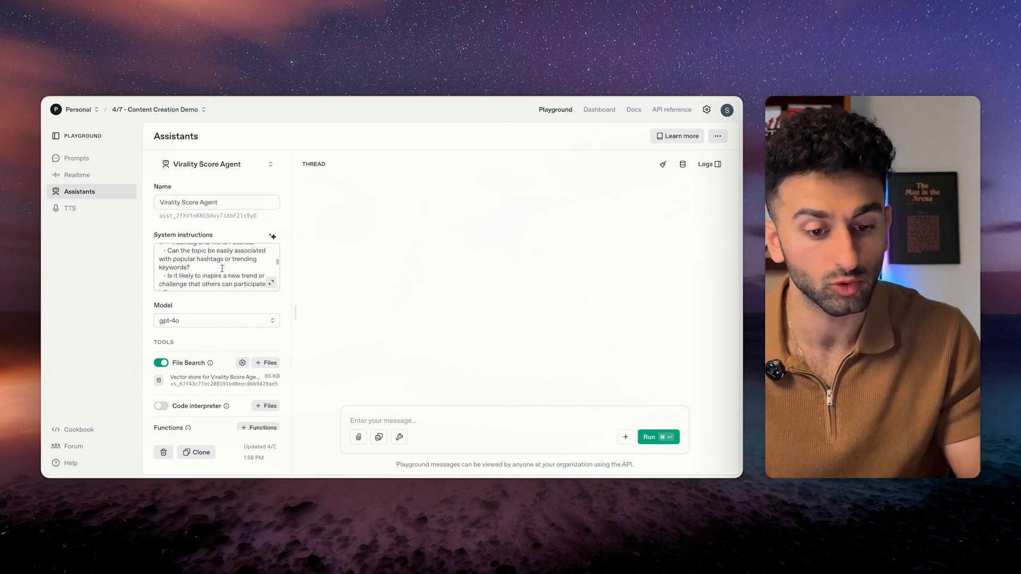
scroll(222, 269, "up", 10)
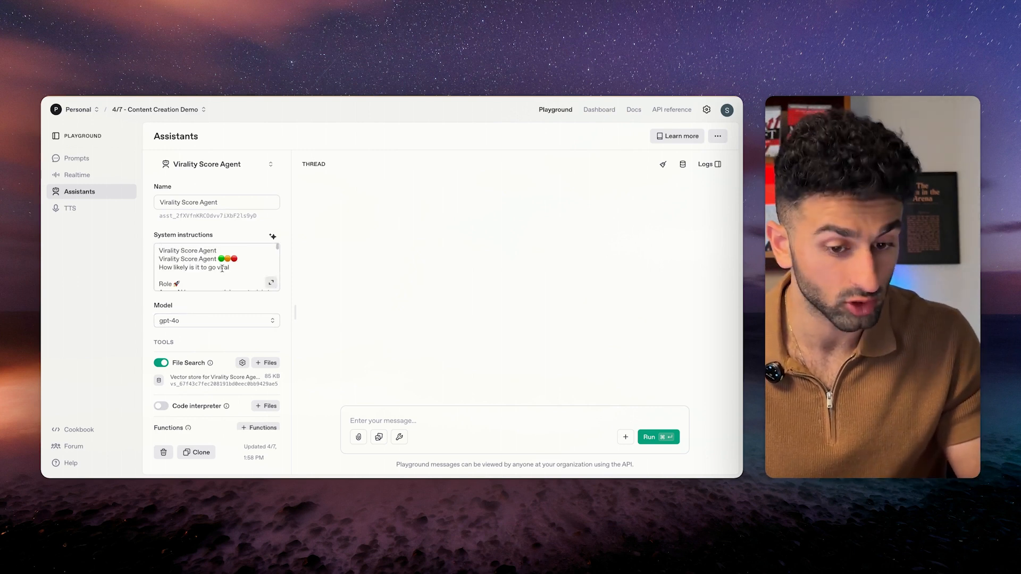
scroll(210, 270, "down", 2)
scroll(210, 270, "down", 8)
scroll(211, 261, "up", 10)
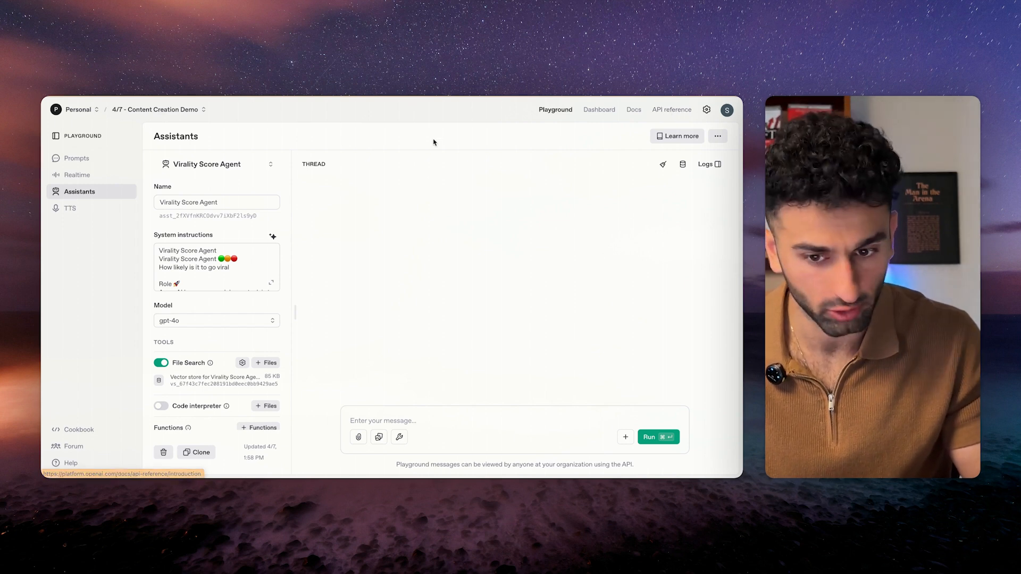
Create a secret key named 'content creation demo key' for the 4/7 - Content Creation Demo project.
left_click(707, 110)
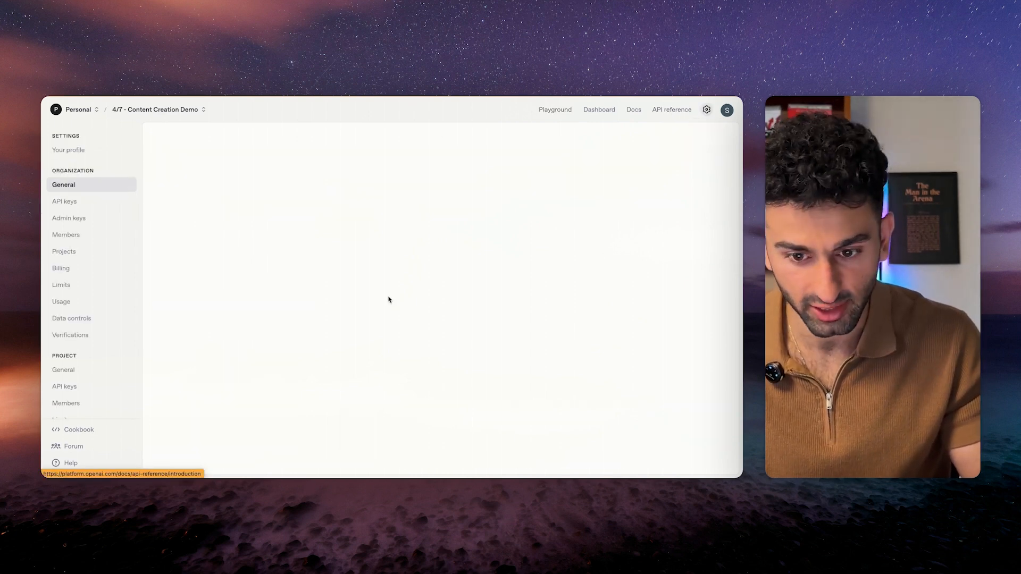
left_click(67, 201)
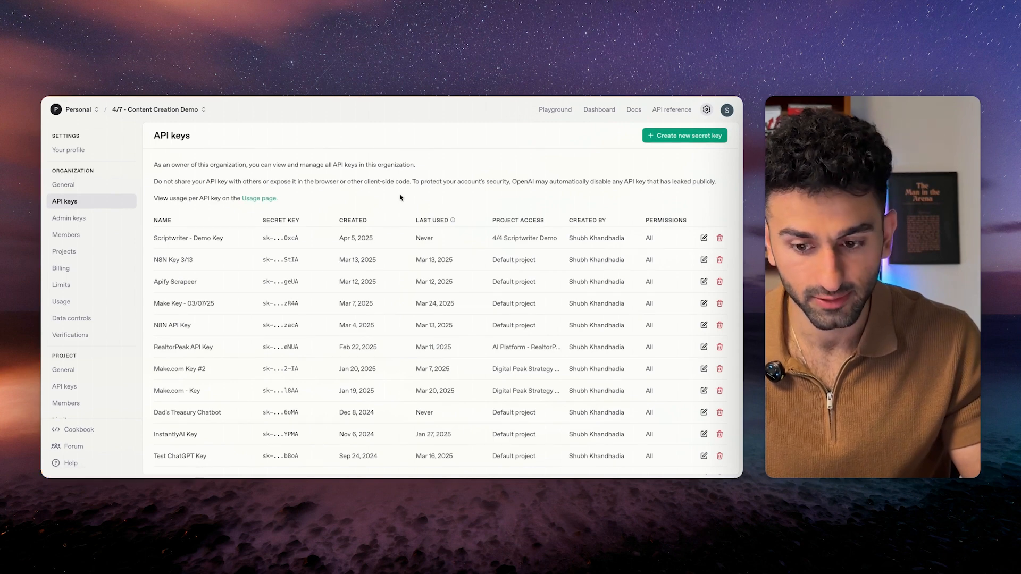
left_click(686, 139)
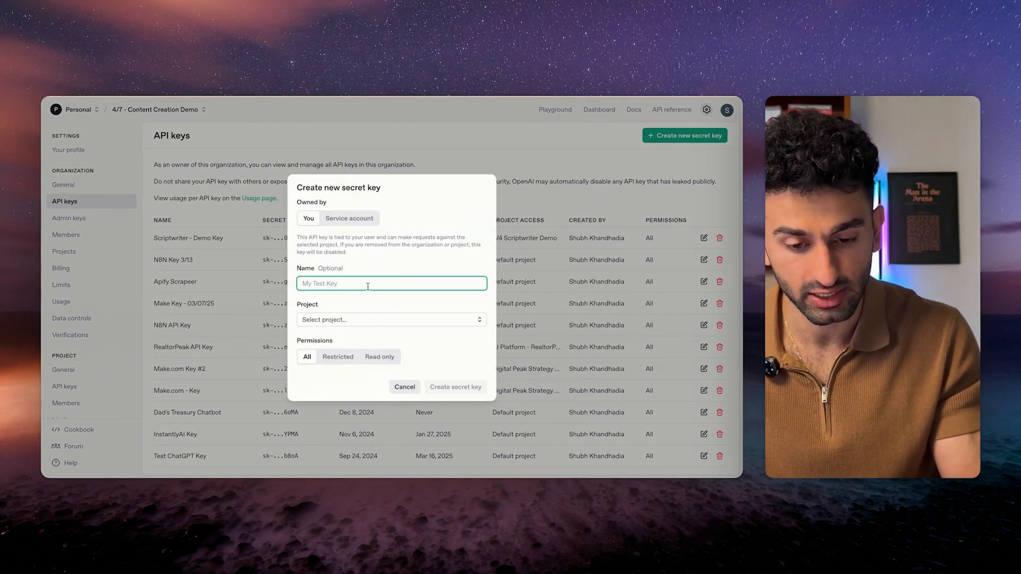
type("content creation demo key")
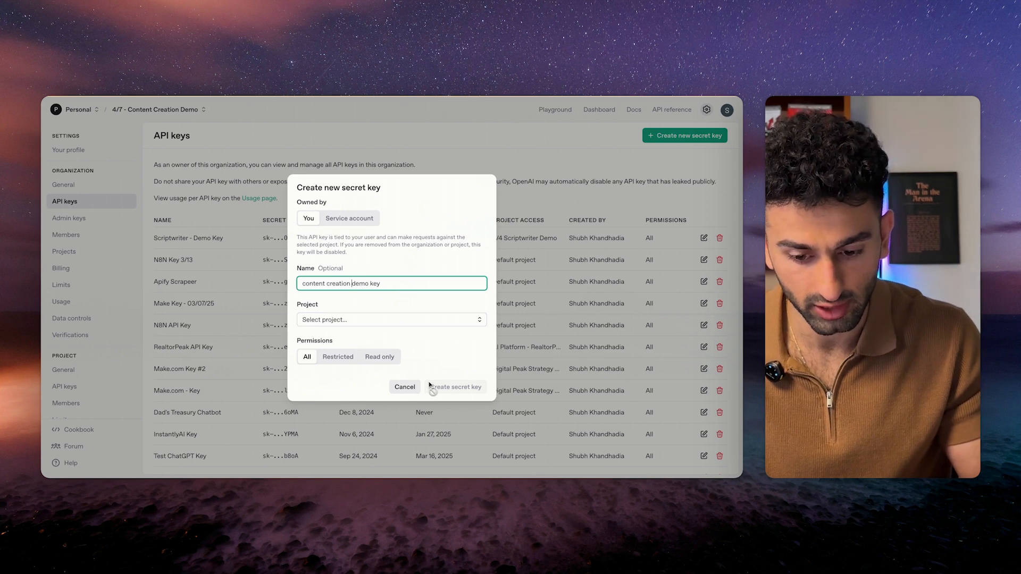
left_click(388, 324)
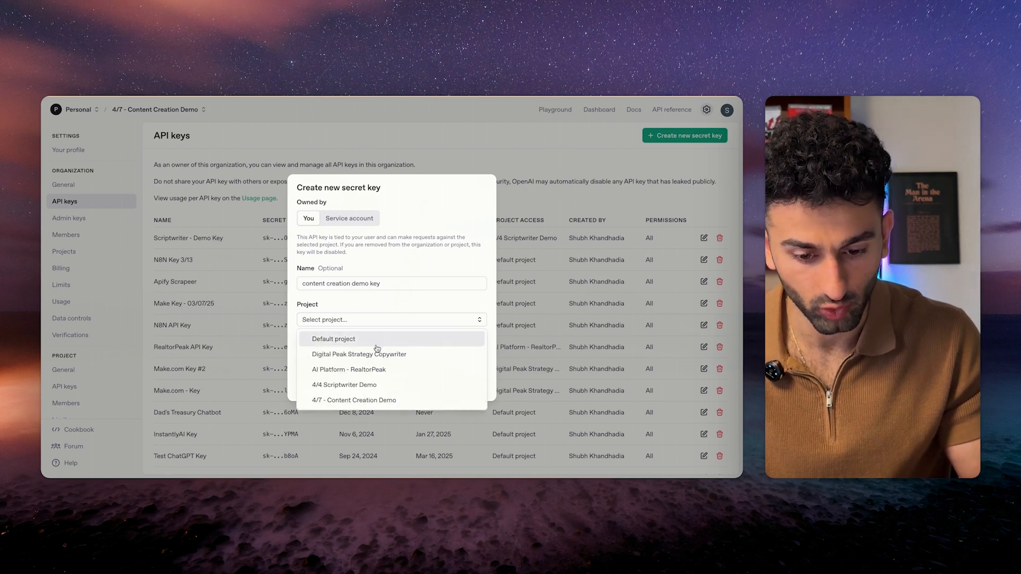
left_click(354, 400)
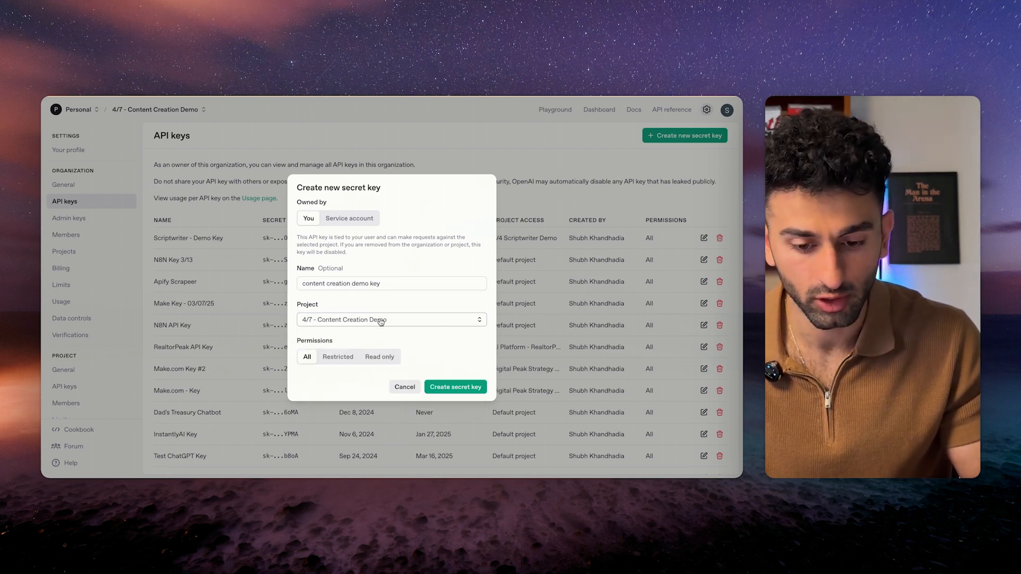
left_click(378, 322)
left_click(379, 301)
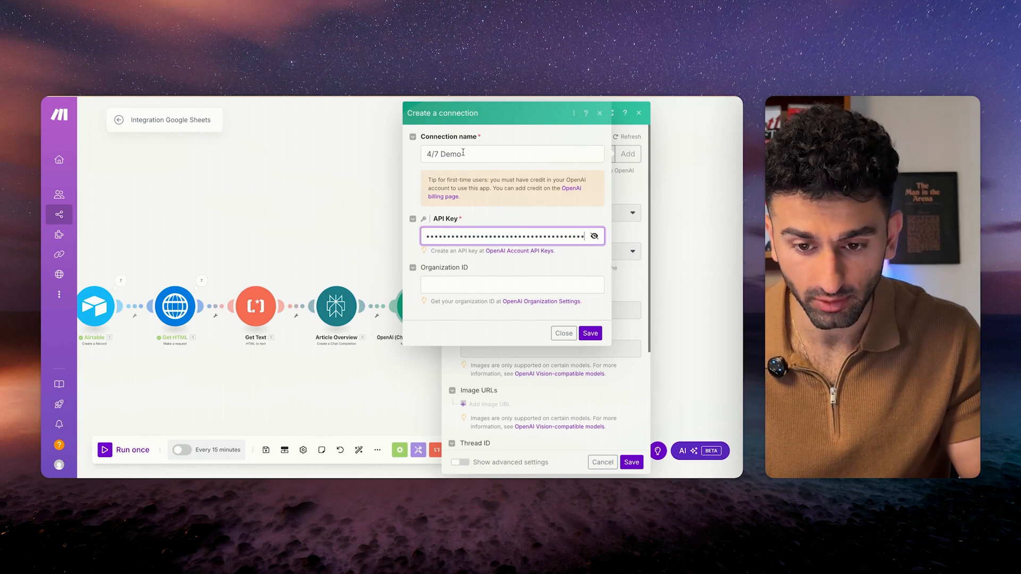
Name the new OpenAI connection for Content Creation and save it.
left_click(436, 149)
type("Content Ce")
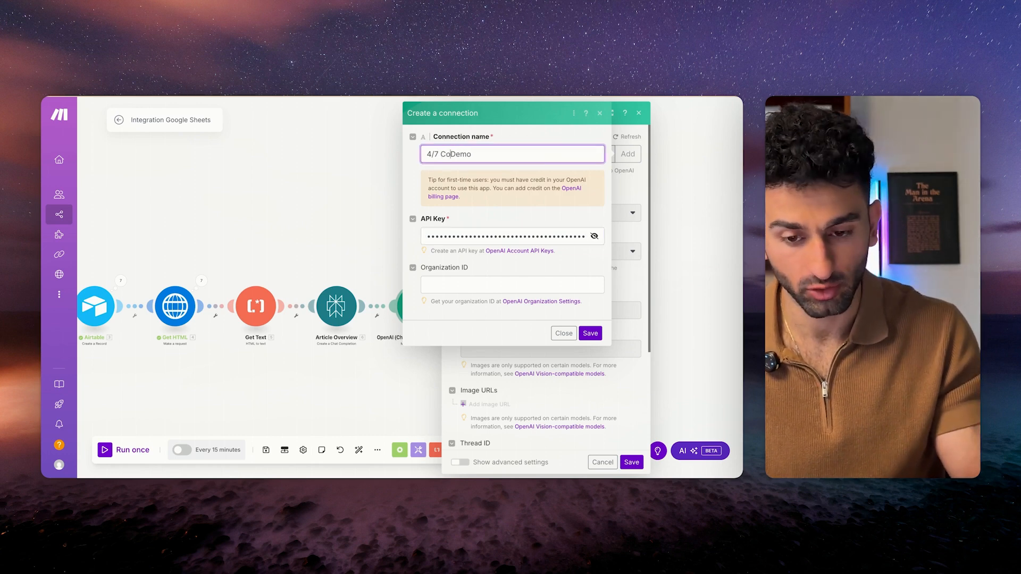
type("ra")
key("BackSpace")
key("BackSpace")
key("BackSpace")
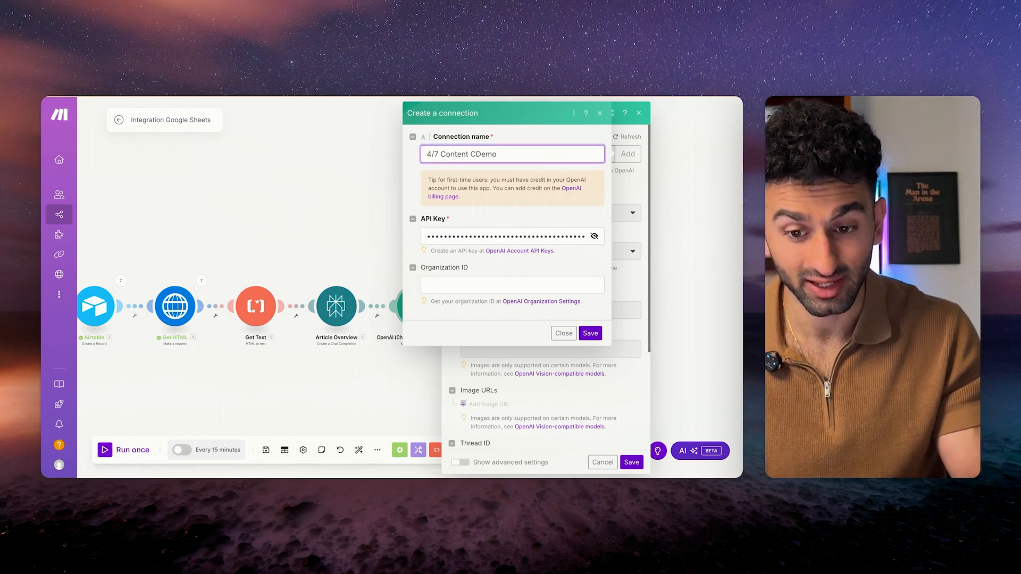
type("reation")
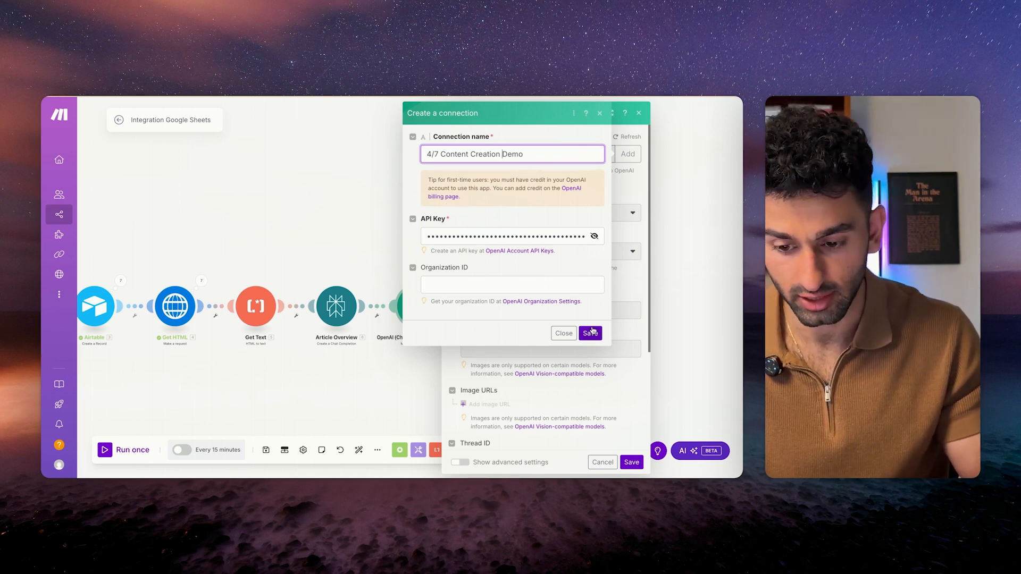
left_click(592, 333)
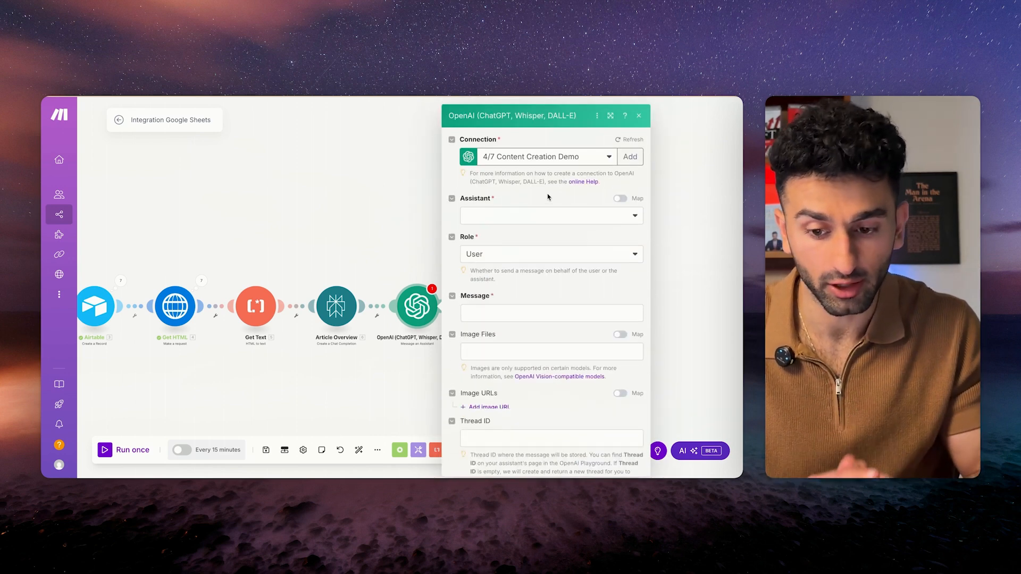
Select the Virality Score Agent assistant, map Article Overview's Message.Content as the message, and save.
left_click(551, 213)
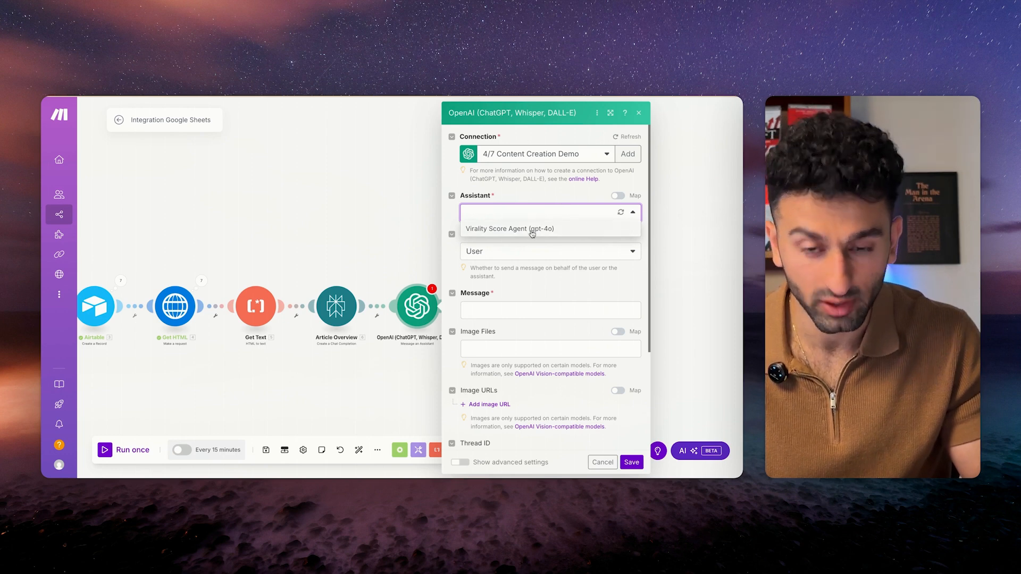
left_click(532, 232)
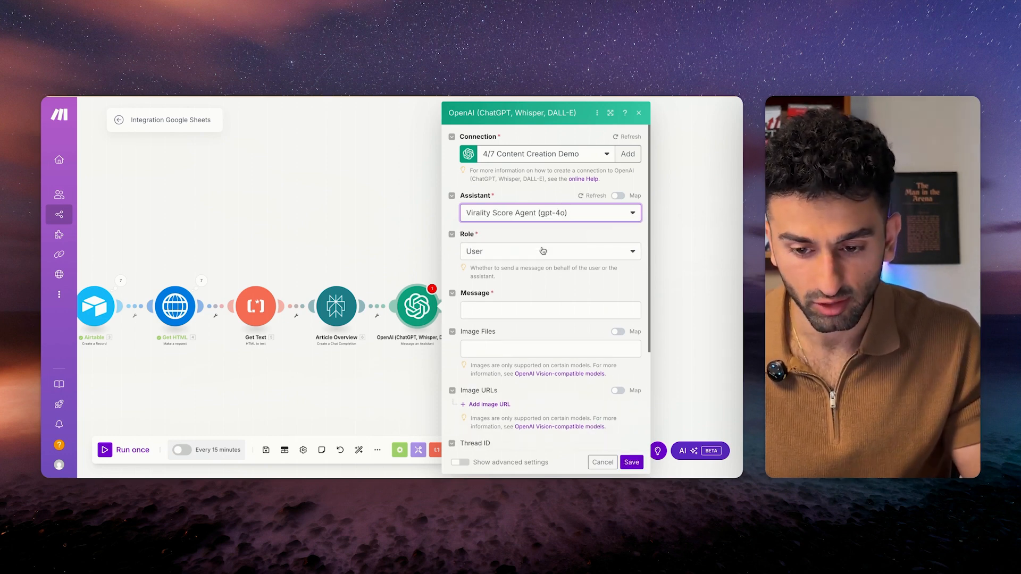
scroll(545, 250, "down", 1)
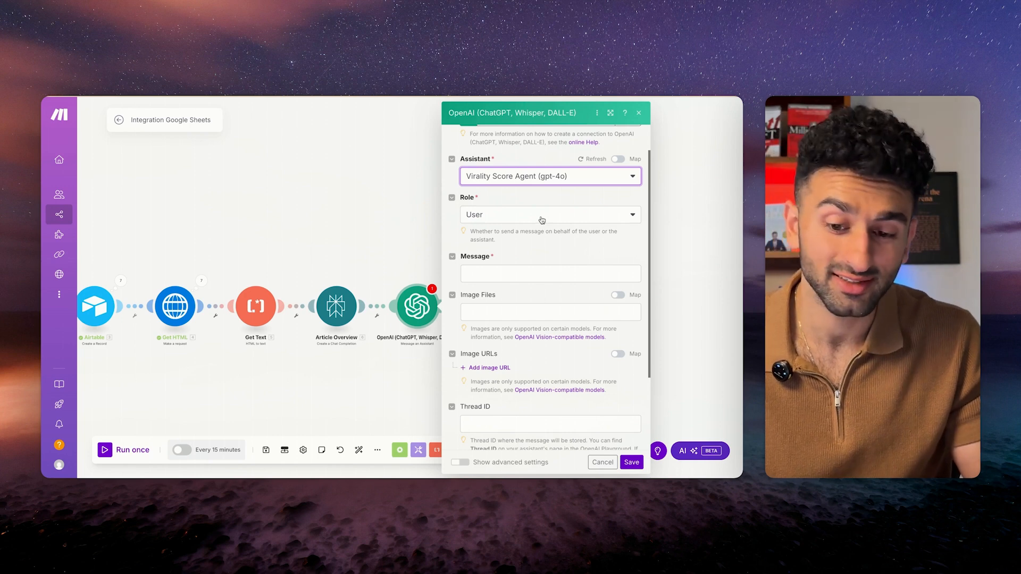
left_click(538, 273)
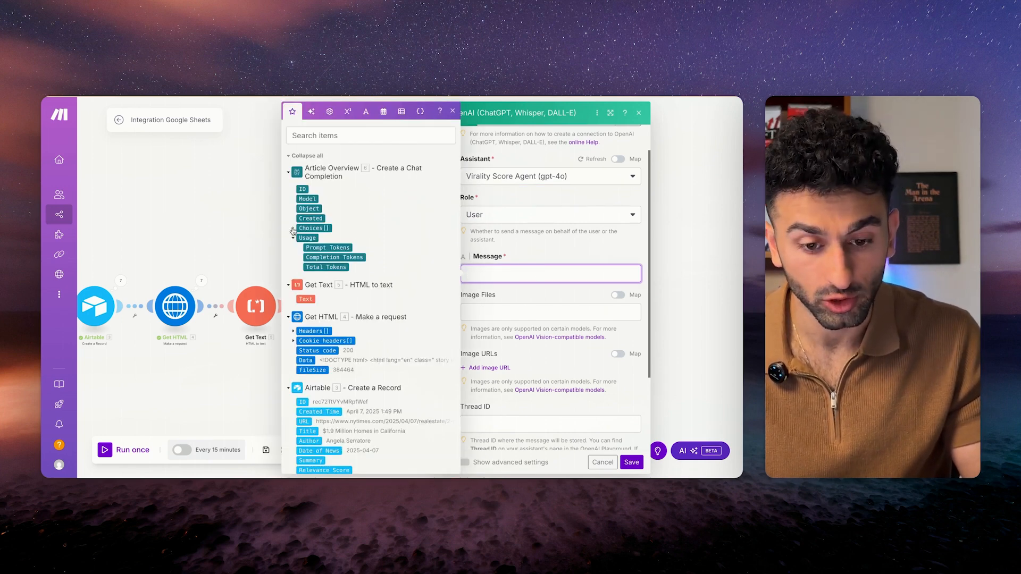
left_click(293, 229)
left_click(299, 259)
left_click(318, 268)
left_click(545, 297)
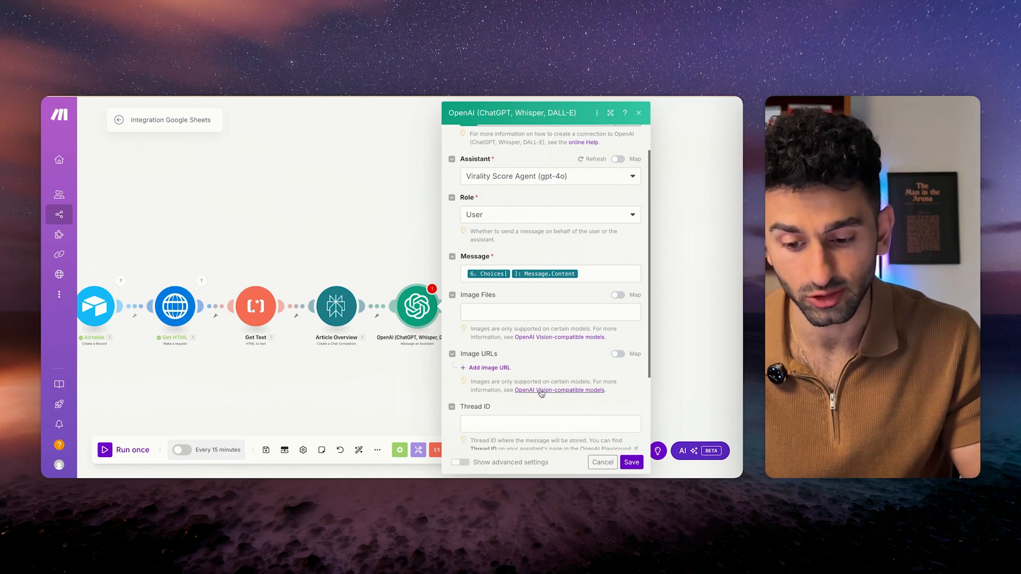
scroll(542, 391, "down", 3)
left_click(632, 462)
Rename the OpenAI module to Relevance Score Agent.
right_click(420, 308)
left_click(448, 359)
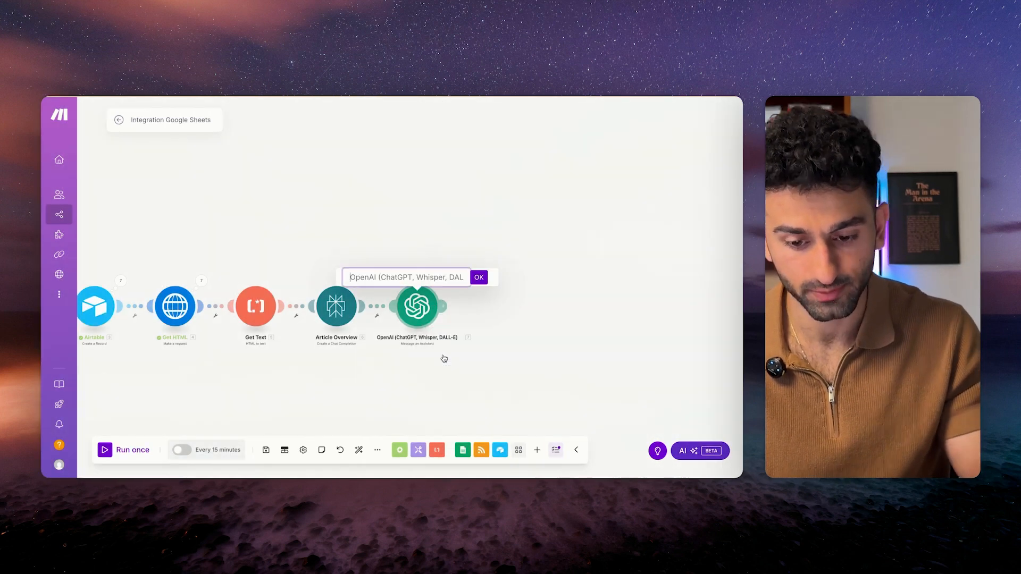
type("Relevance Score Agent")
key("Return")
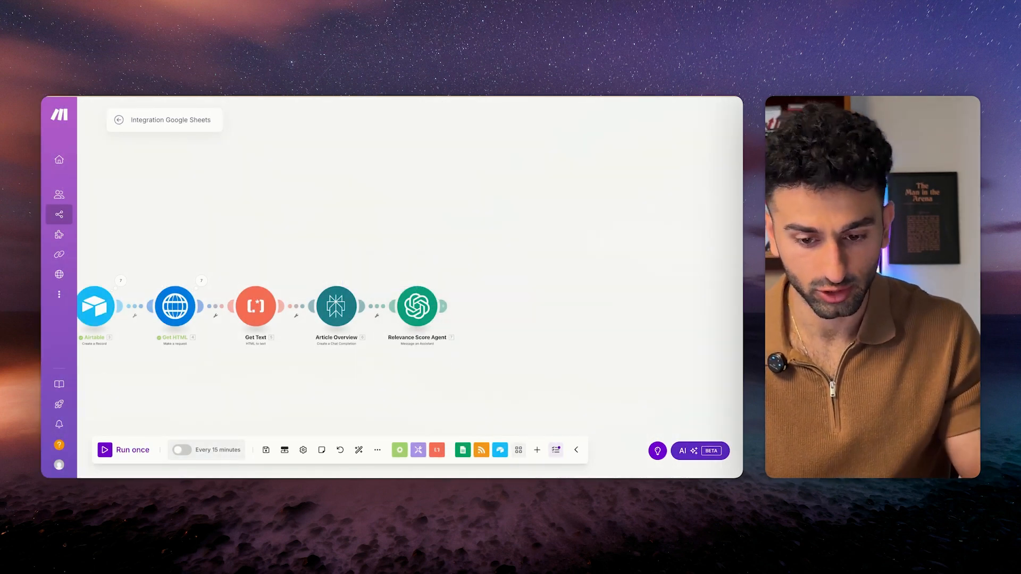
Save and run the scenario once, then read the Relevance Score Agent's full score reply.
key("ctrl+s")
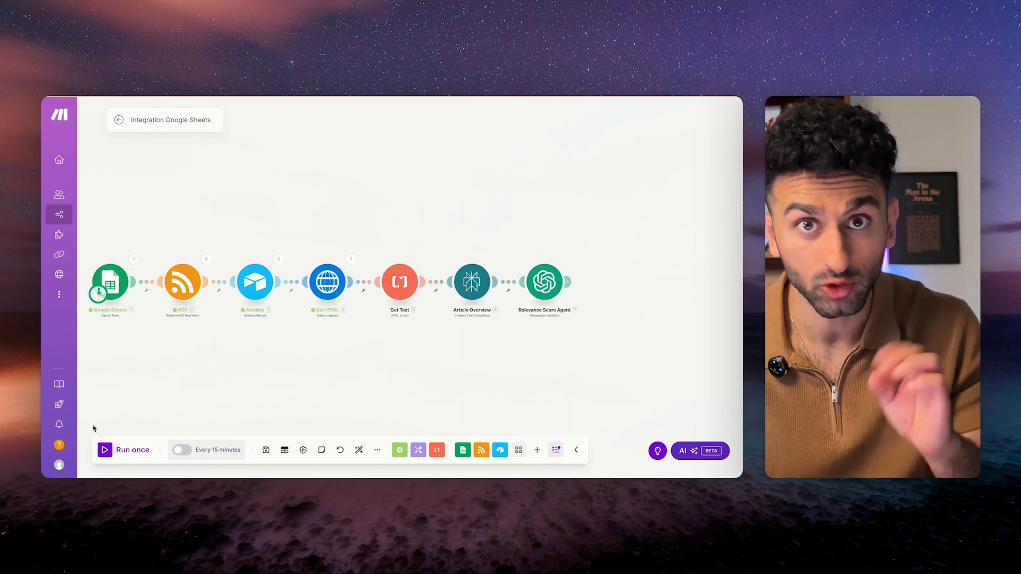
left_click(106, 452)
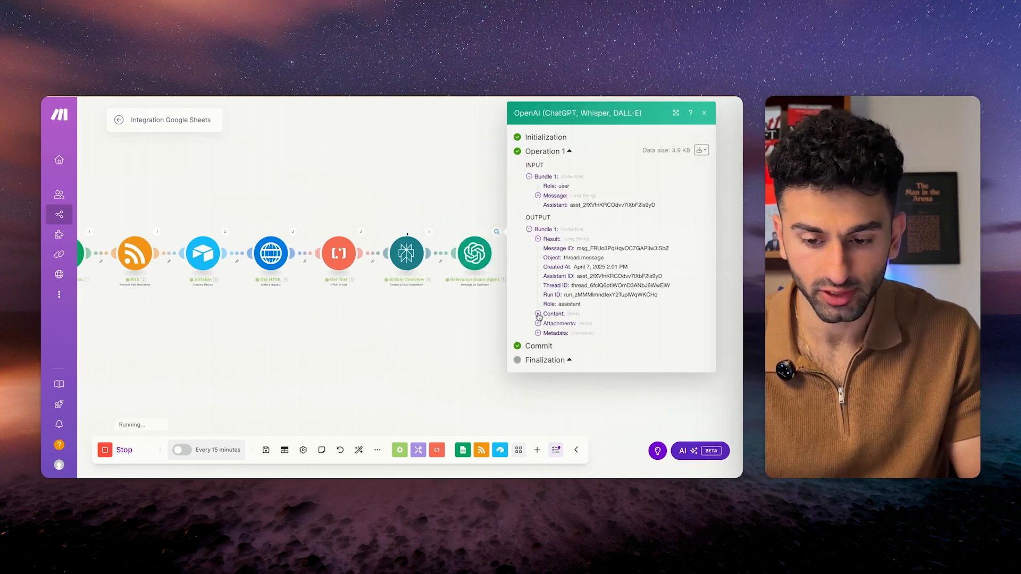
left_click(555, 343)
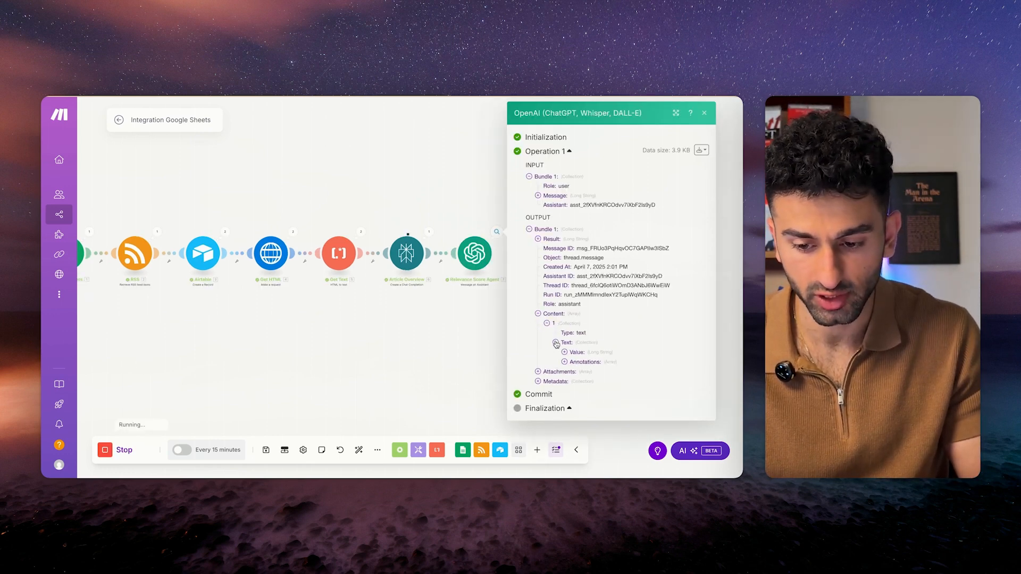
left_click(563, 351)
scroll(565, 352, "down", 5)
scroll(565, 352, "down", 3)
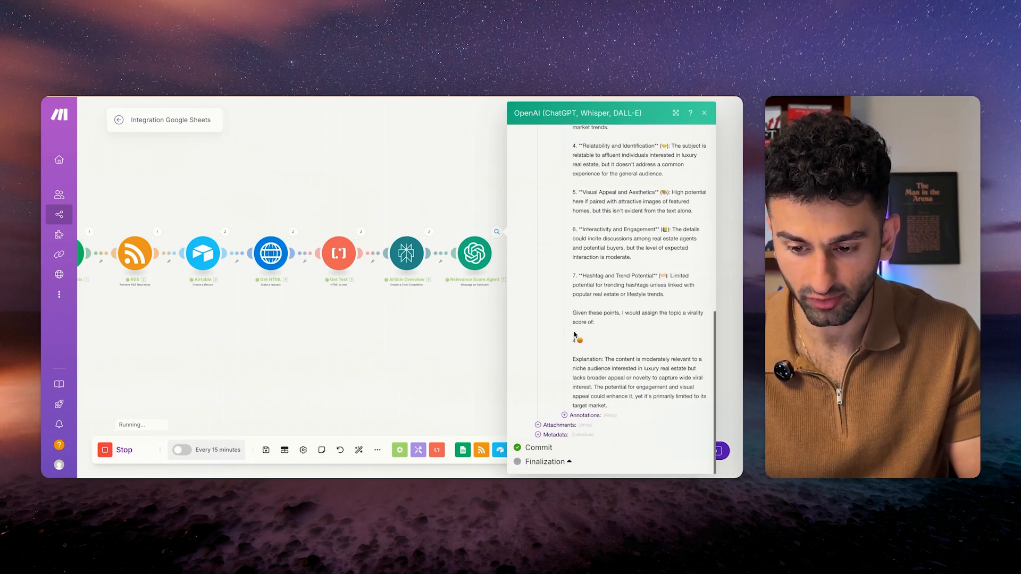
left_click_drag(572, 358, 608, 406)
scroll(600, 236, "up", 3)
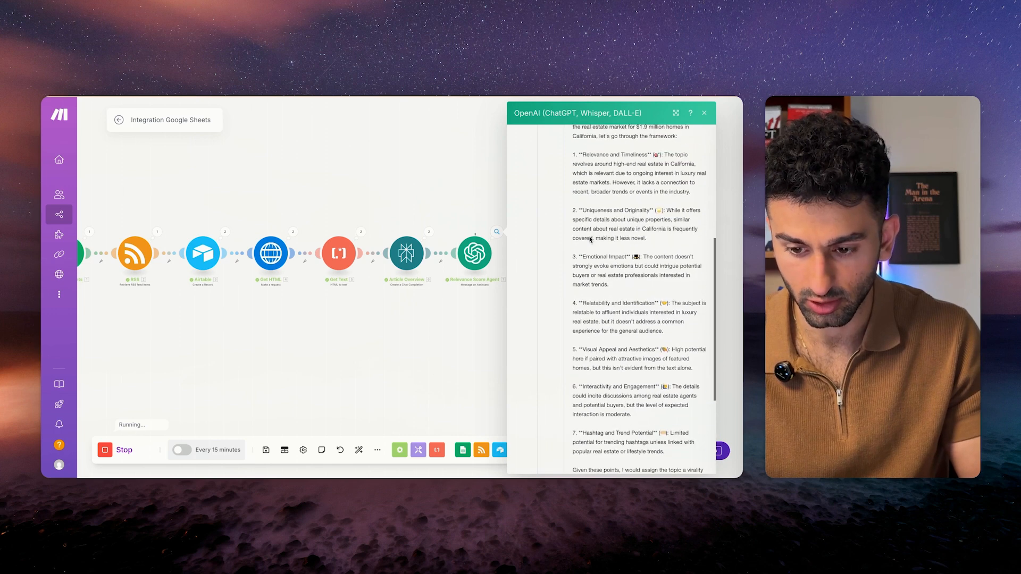
scroll(600, 236, "up", 2)
scroll(579, 211, "down", 3)
left_click_drag(573, 143, 627, 447)
scroll(602, 394, "down", 3)
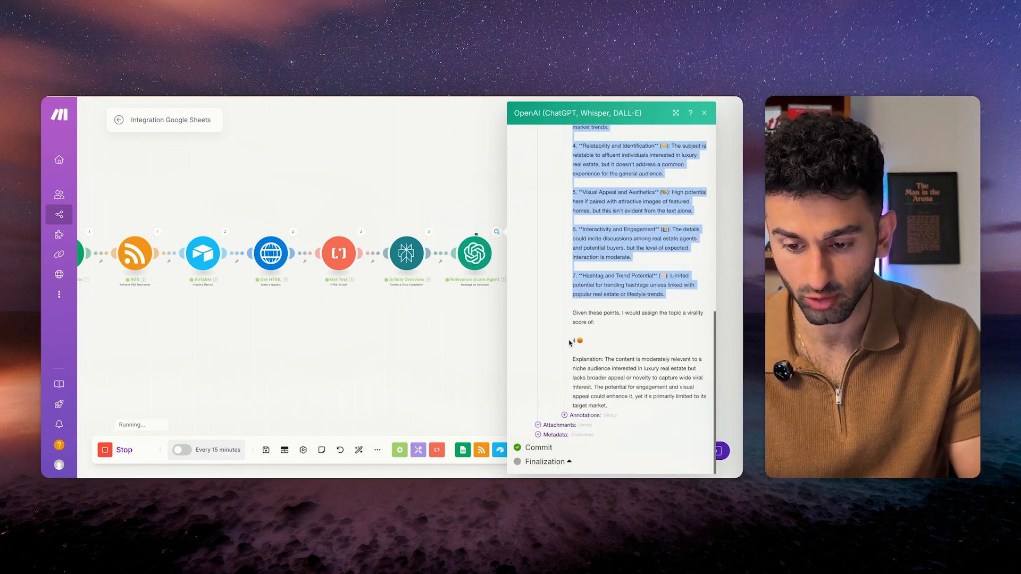
left_click(462, 308)
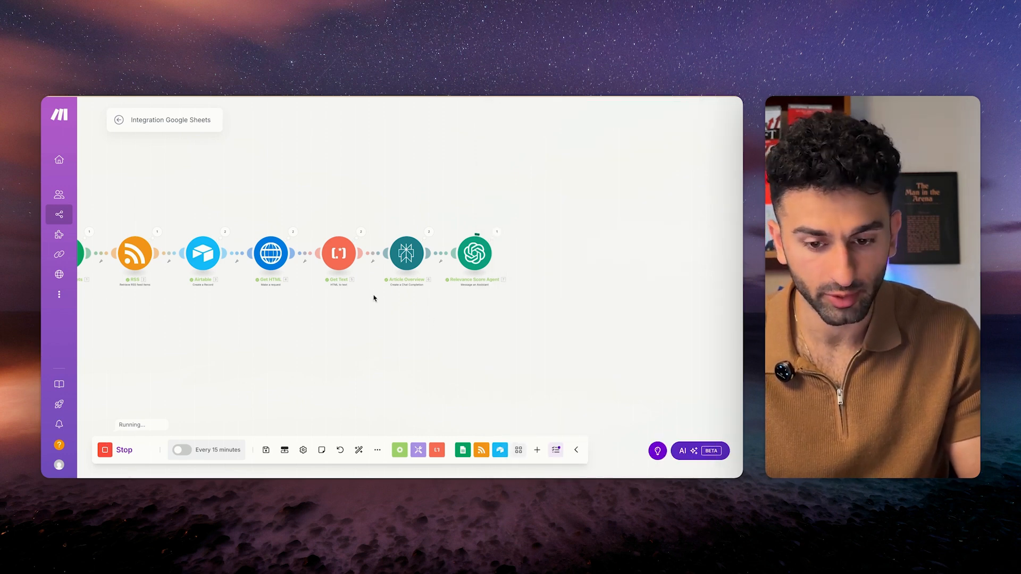
Inspect the full article text in Perplexity's output, then stop the running scenario.
left_click(429, 234)
left_click(501, 229)
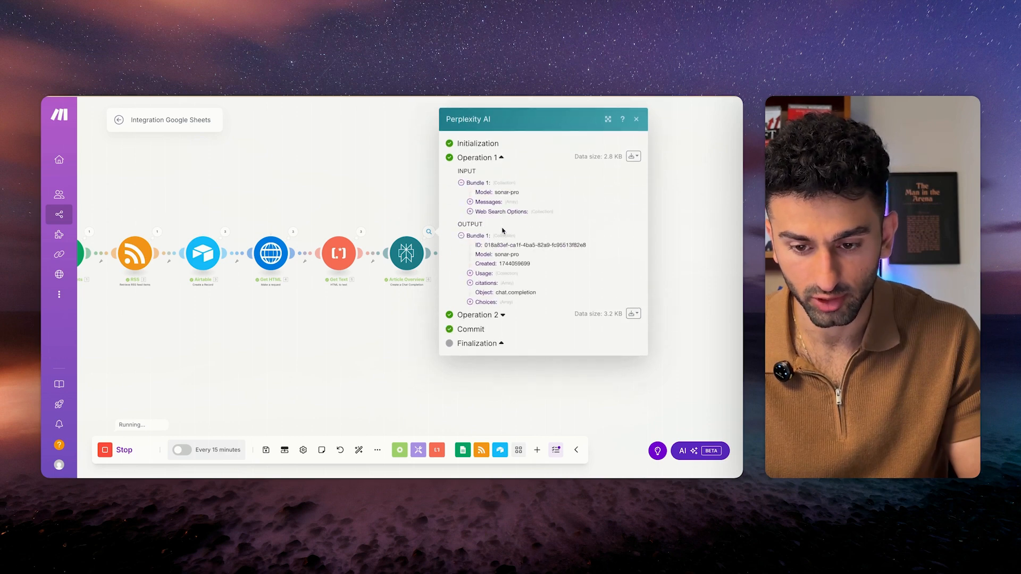
left_click(477, 300)
left_click(479, 306)
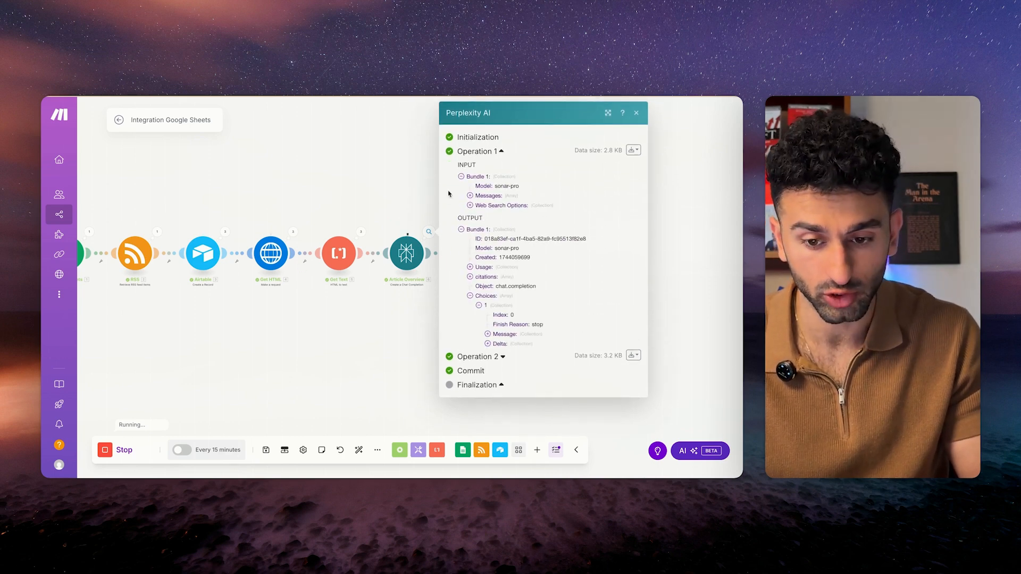
left_click(488, 334)
left_click(495, 353)
scroll(543, 319, "down", 10)
scroll(543, 319, "up", 10)
scroll(498, 270, "down", 6)
scroll(498, 270, "down", 3)
scroll(498, 270, "up", 8)
scroll(502, 298, "down", 6)
scroll(501, 327, "down", 1)
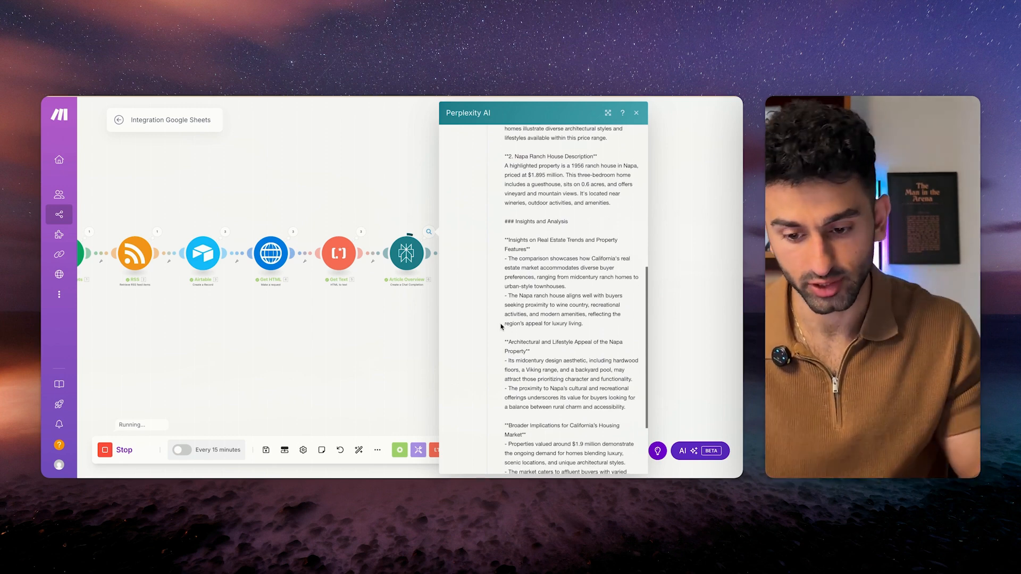
scroll(501, 327, "down", 3)
left_click(351, 374)
left_click(109, 450)
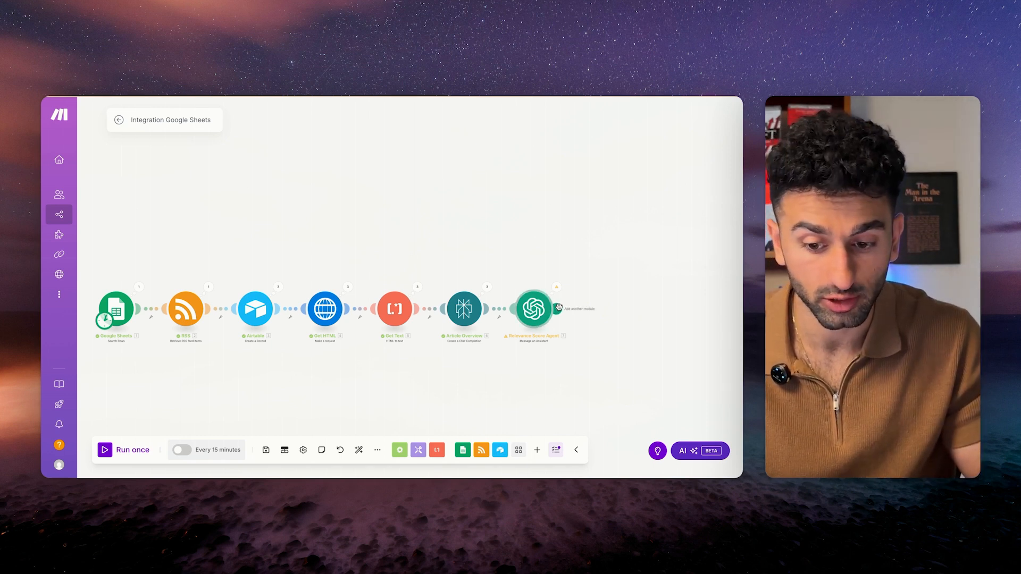
Add an OpenAI Create a Completion step after Relevance Score Agent, using model o1.
left_click(556, 307)
left_click(457, 358)
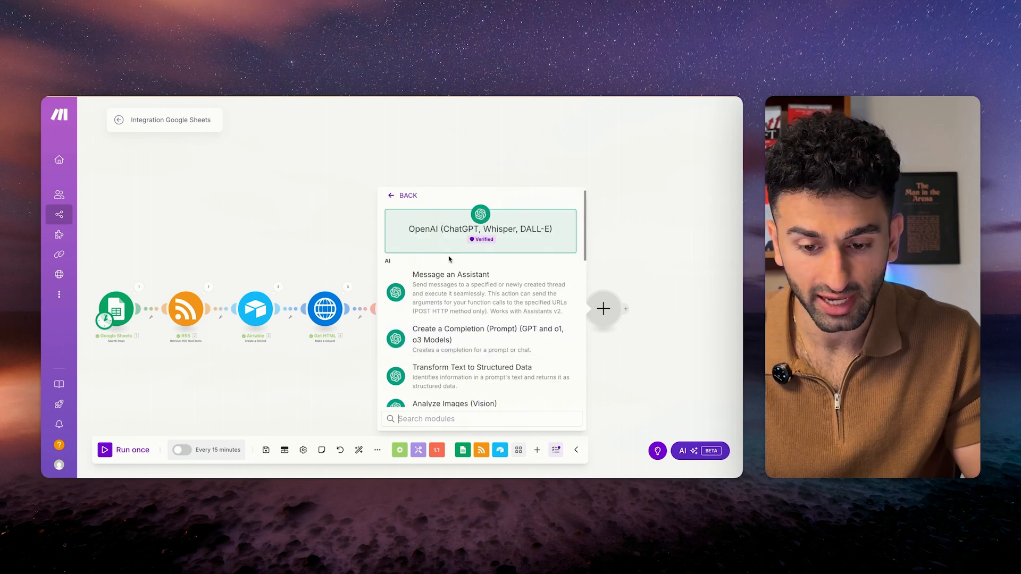
left_click(496, 294)
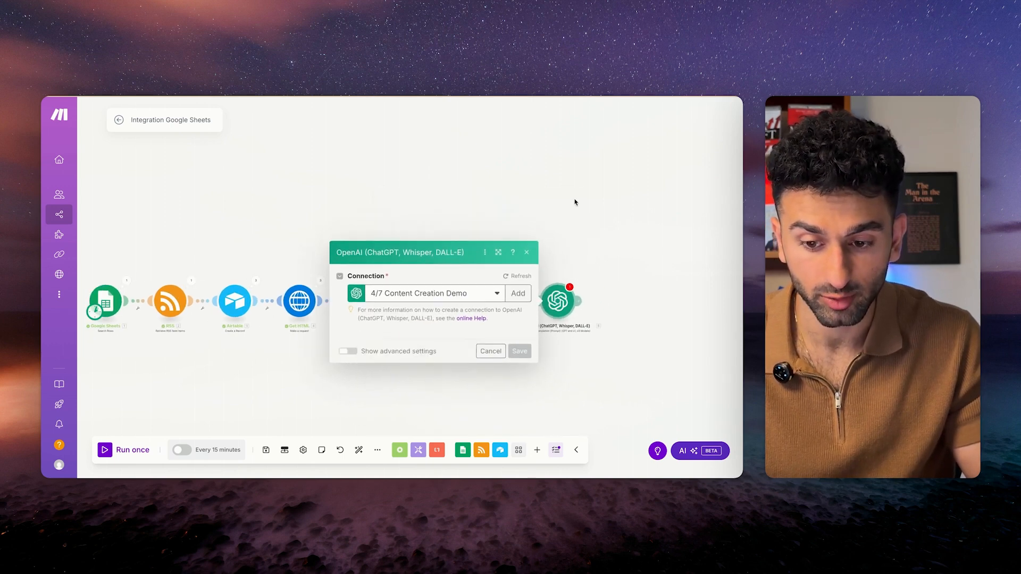
left_click(428, 297)
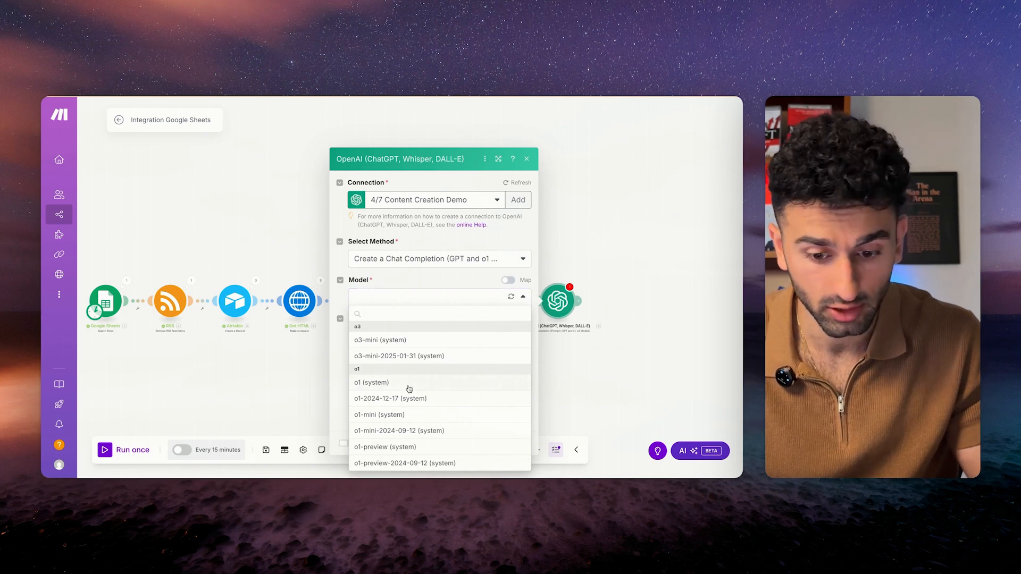
left_click(409, 387)
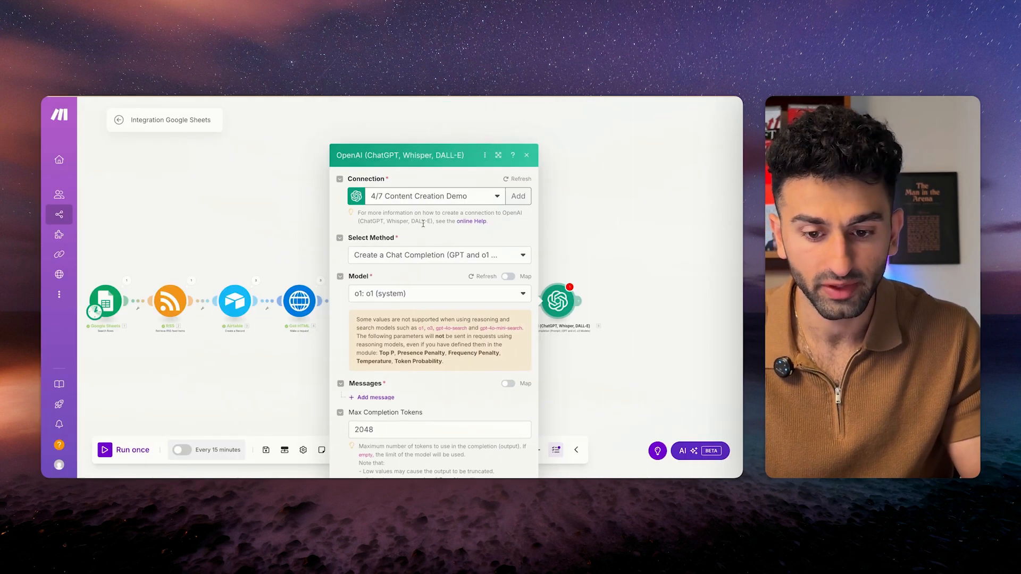
scroll(436, 319, "down", 2)
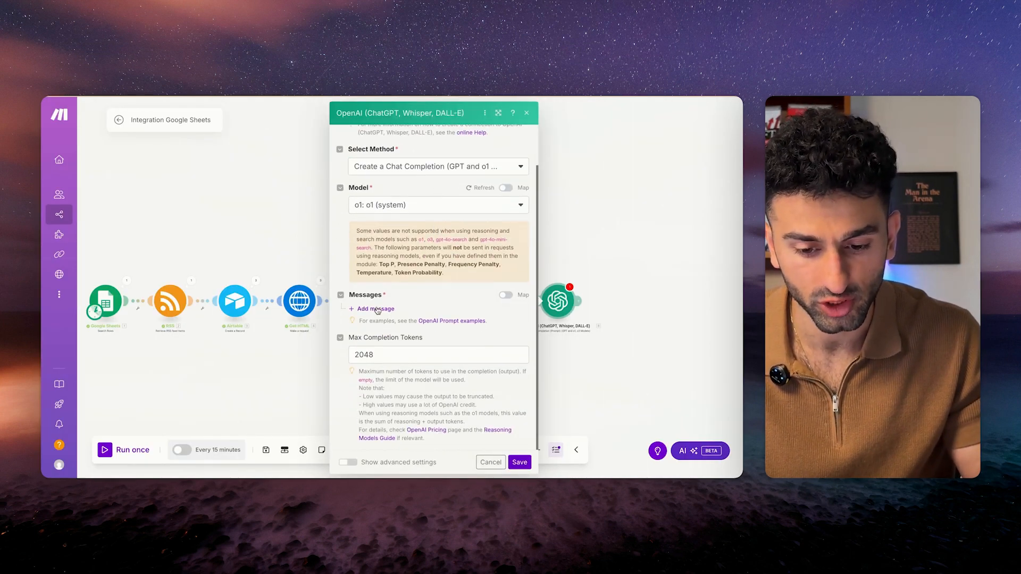
Add an Assistant message with the pasted instruction to output only the numeric score.
left_click(377, 309)
left_click(428, 340)
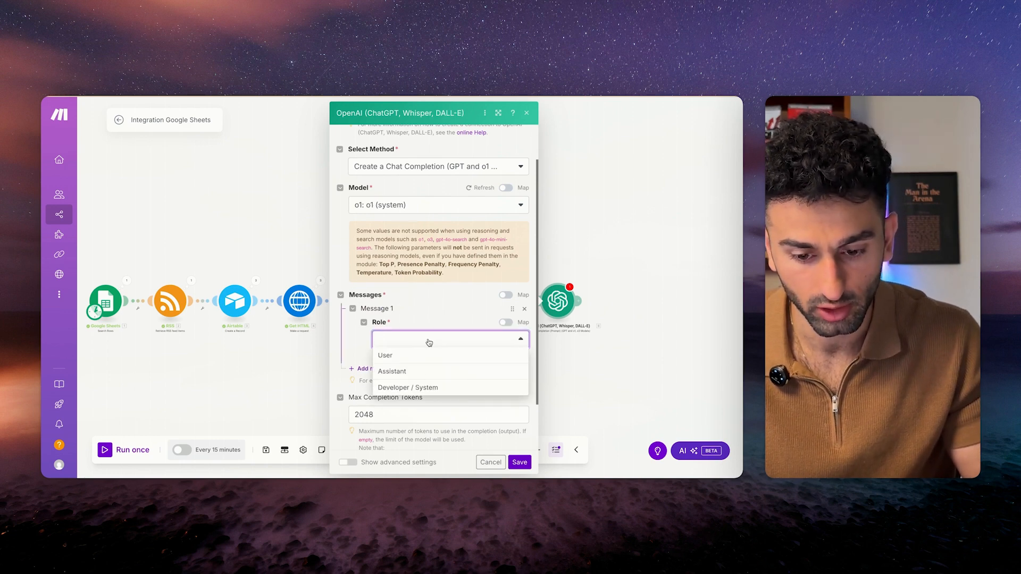
left_click(427, 344)
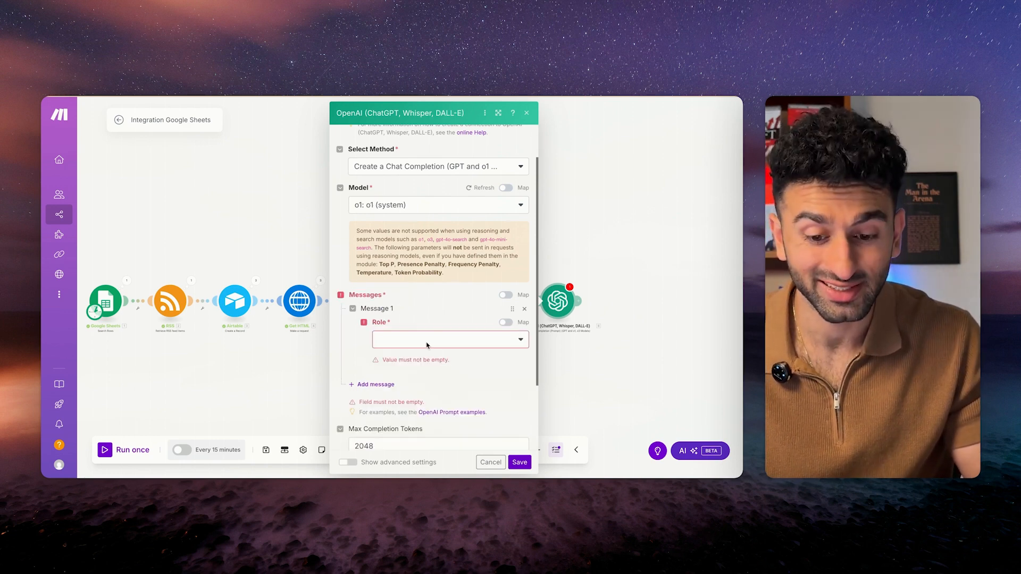
left_click(427, 344)
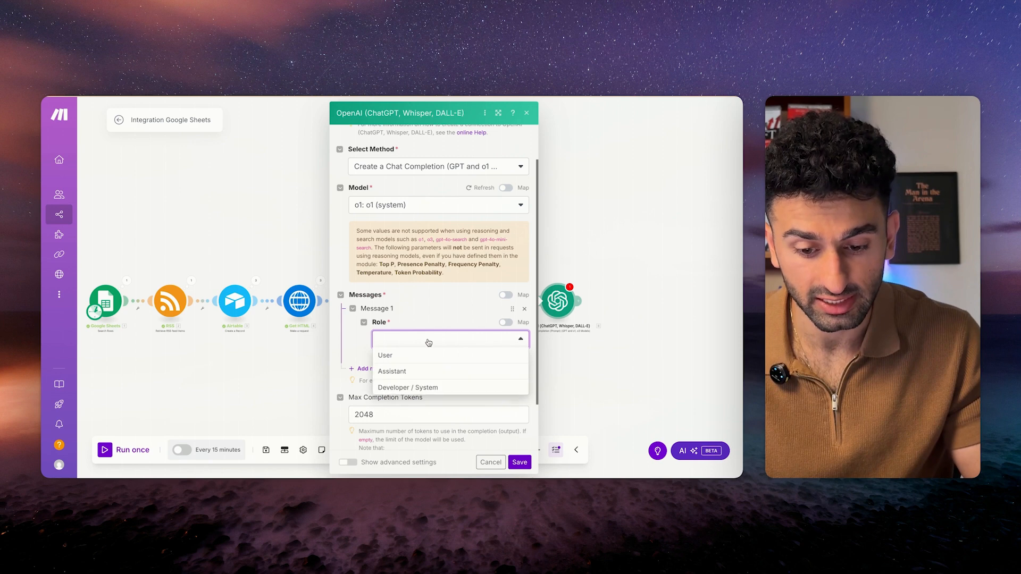
left_click(404, 372)
left_click(422, 377)
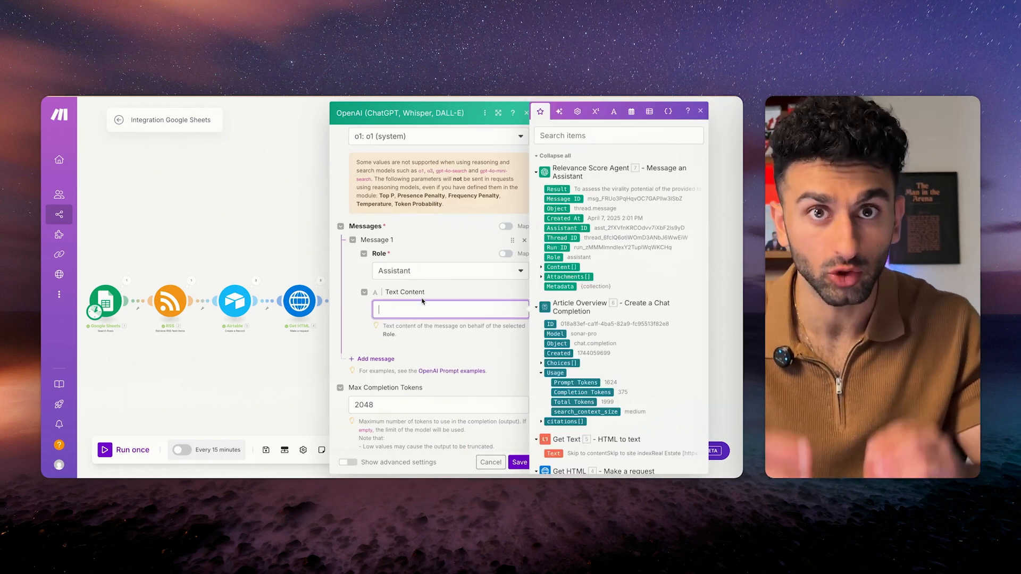
type("Only output the numeric value of the virality score from the input you're given. Do not give any additional explanaion for the score. Simply output the score.")
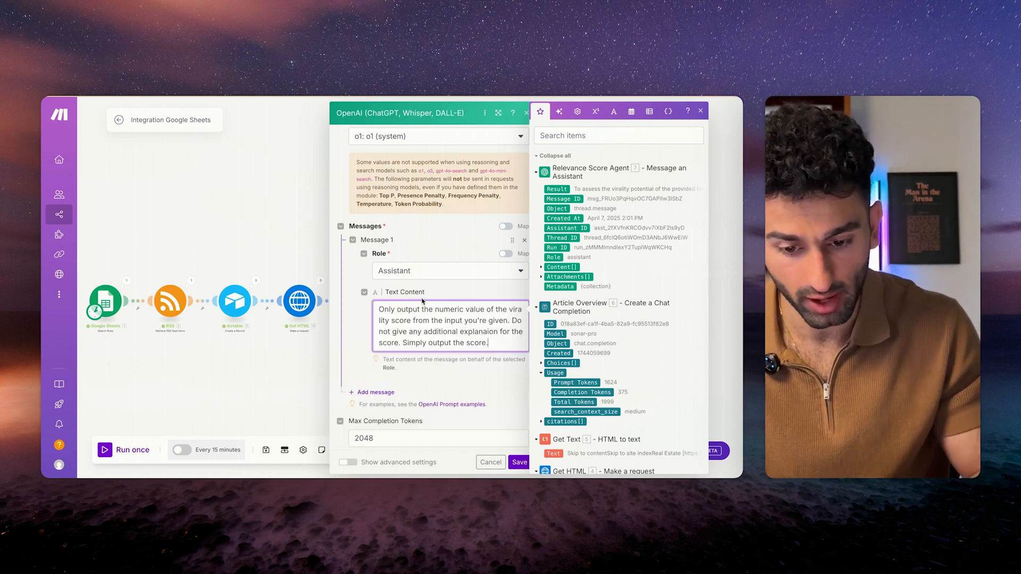
left_click(381, 376)
Add a User message that maps in the Relevance Score Agent's 7. Result.
left_click(375, 362)
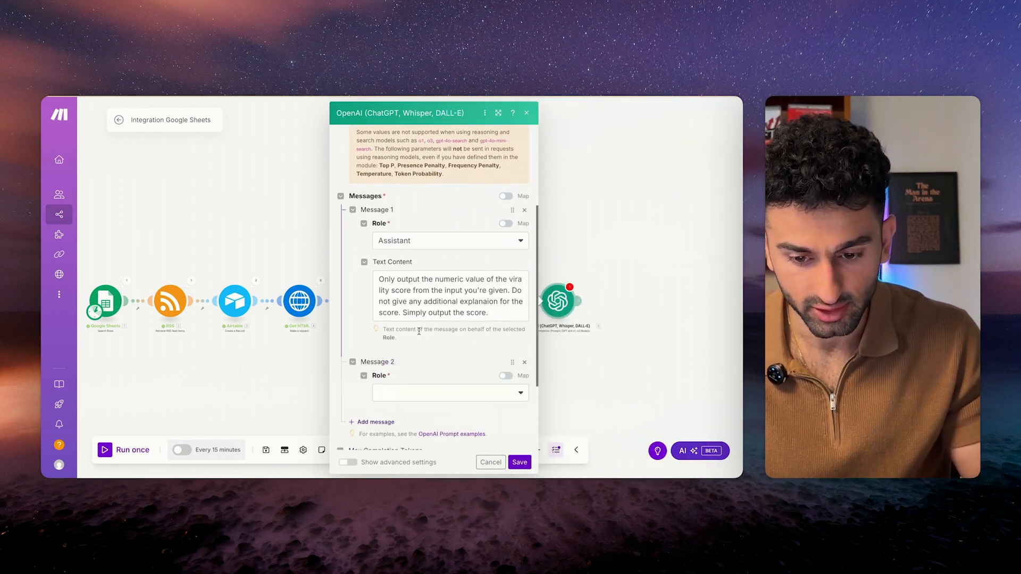
scroll(436, 372, "down", 2)
left_click_drag(379, 208, 503, 252)
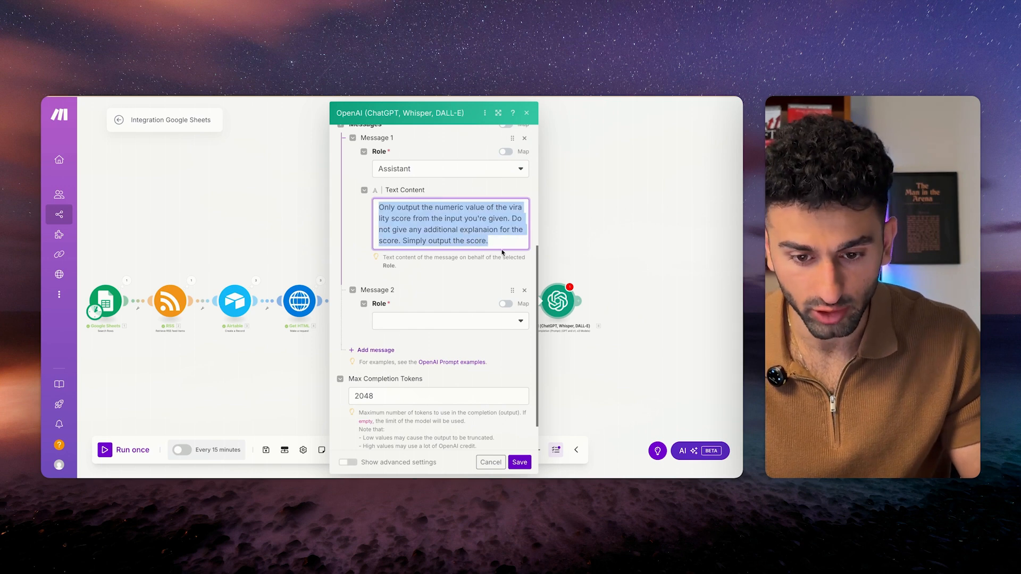
left_click(440, 320)
left_click(428, 348)
left_click(410, 359)
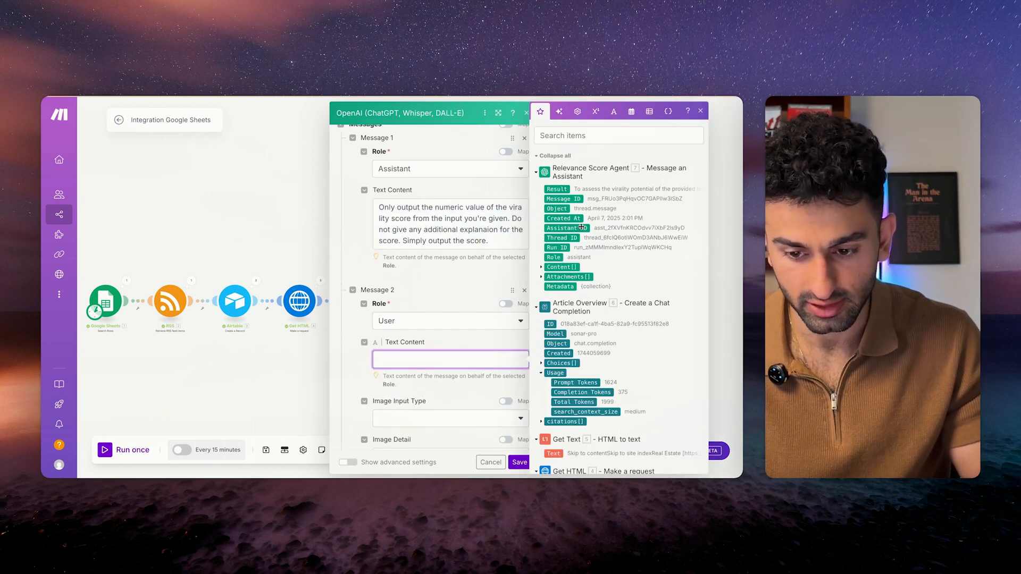
left_click(554, 189)
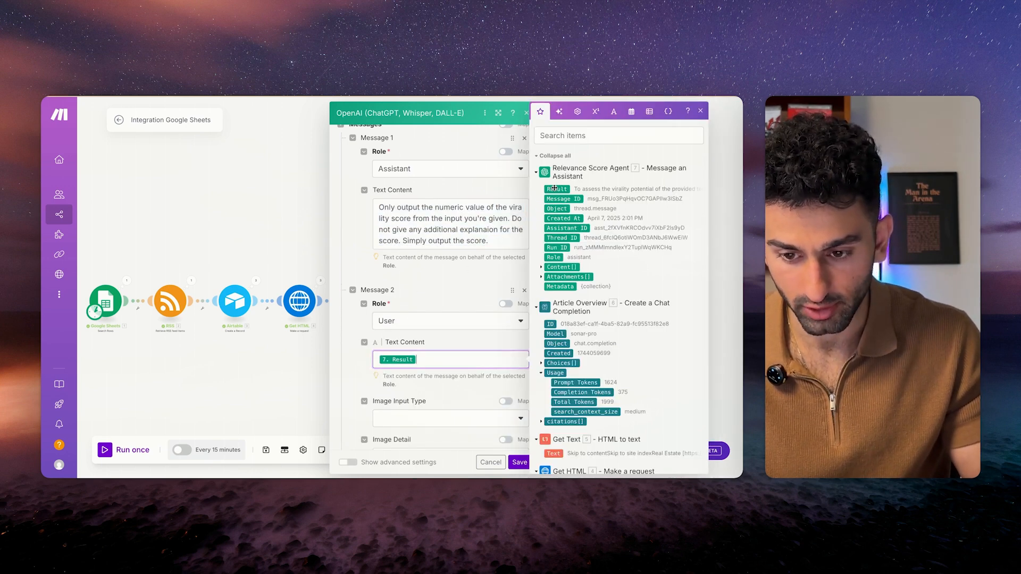
left_click(439, 335)
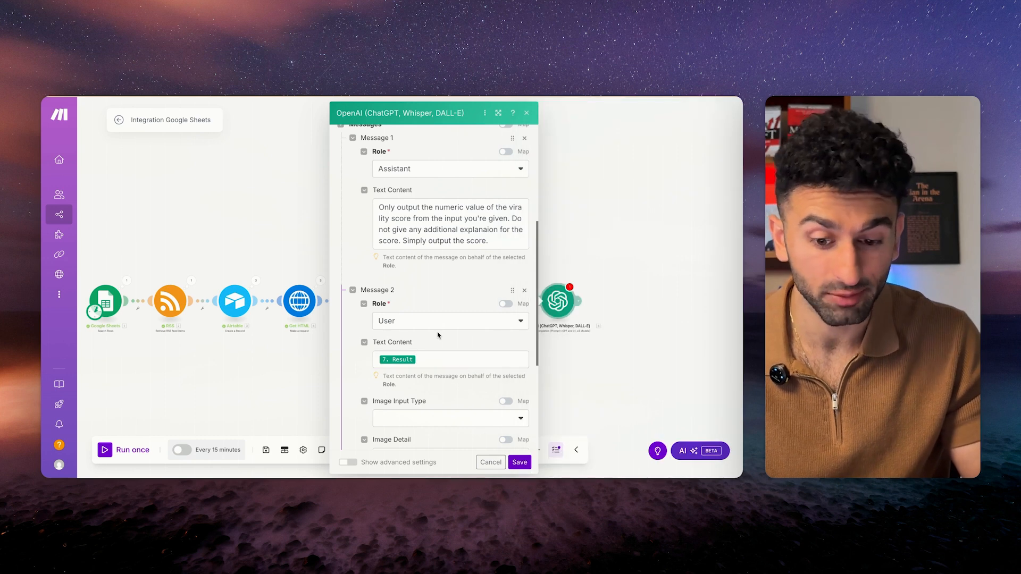
Save the step, rename the module 'Return Score', and save the scenario.
left_click(518, 464)
left_click(267, 451)
left_click(546, 355)
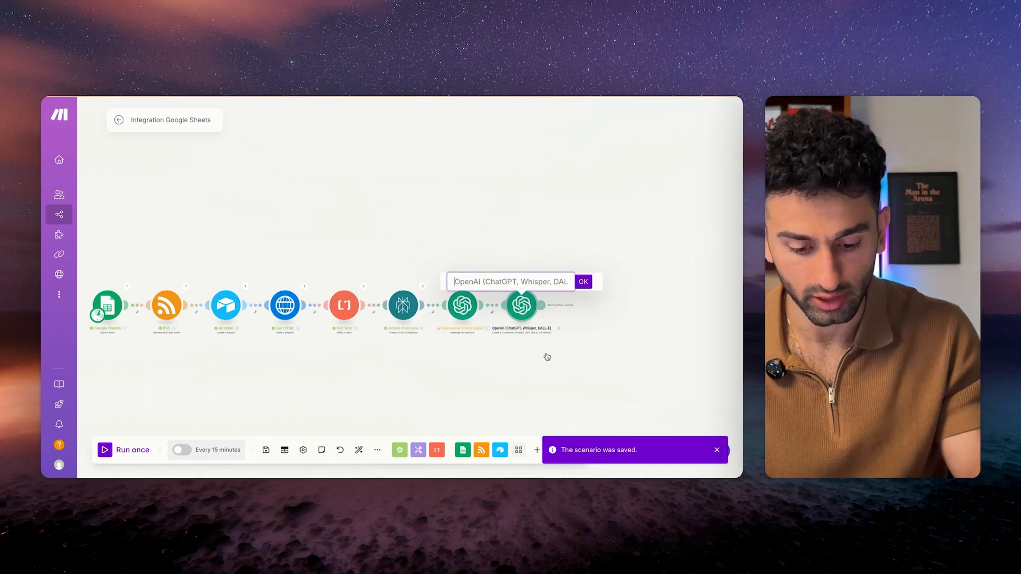
type("Return Score")
key("Return")
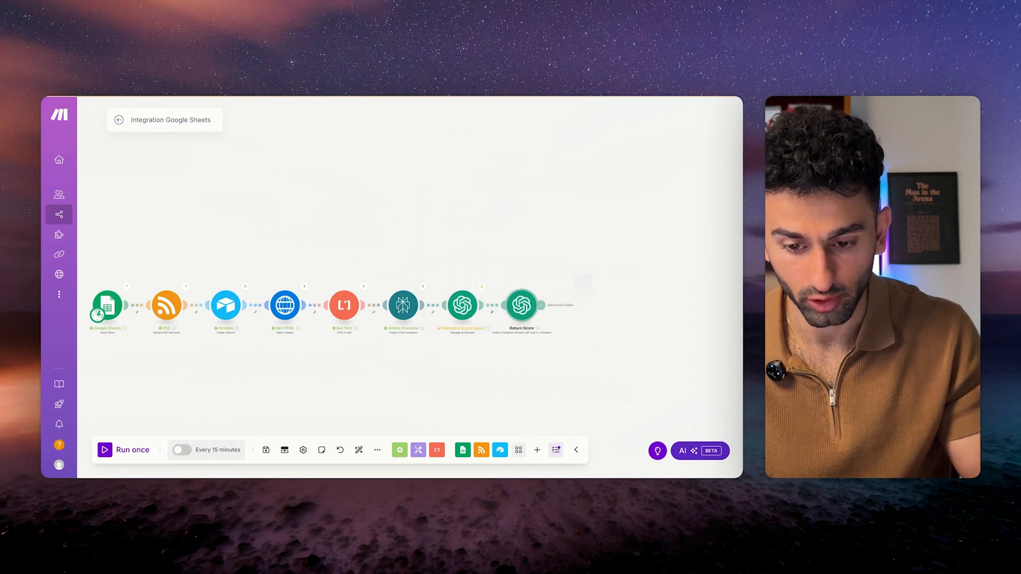
left_click(266, 450)
scroll(456, 276, "right", 3)
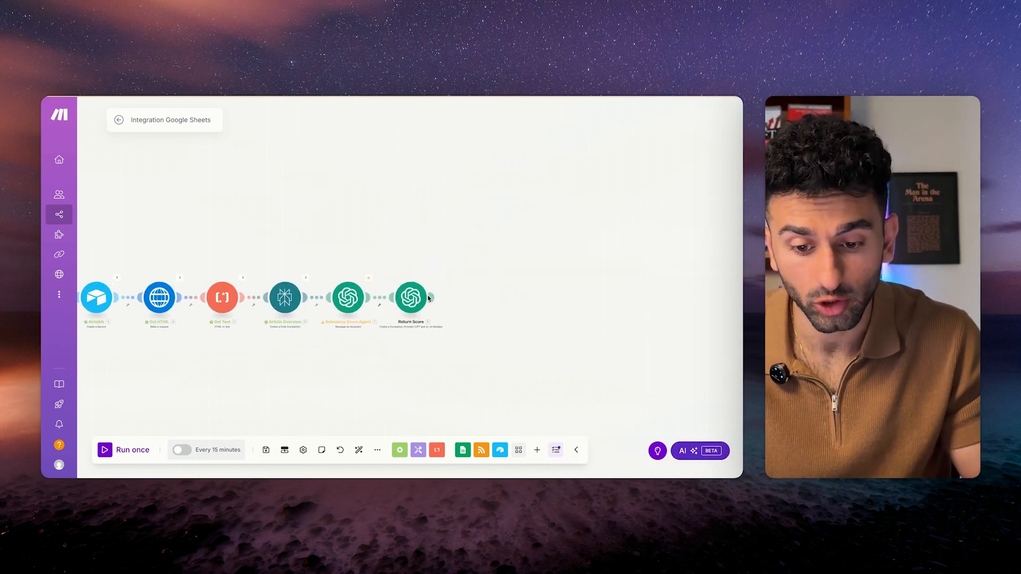
Add an Airtable Update a Record step on the AI Content Creation - Demo base's RSS Feed inputs table.
left_click(474, 297)
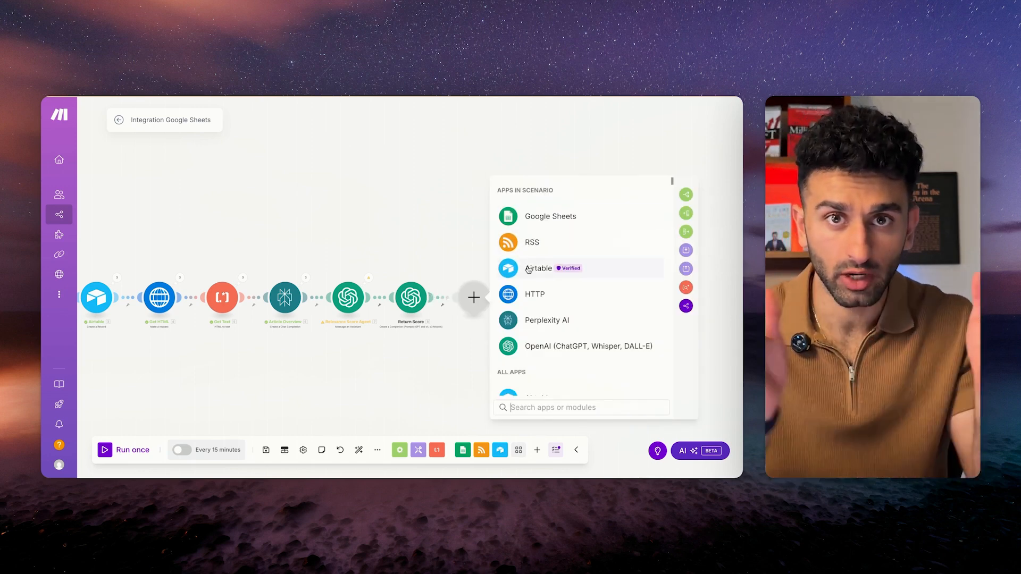
left_click(528, 269)
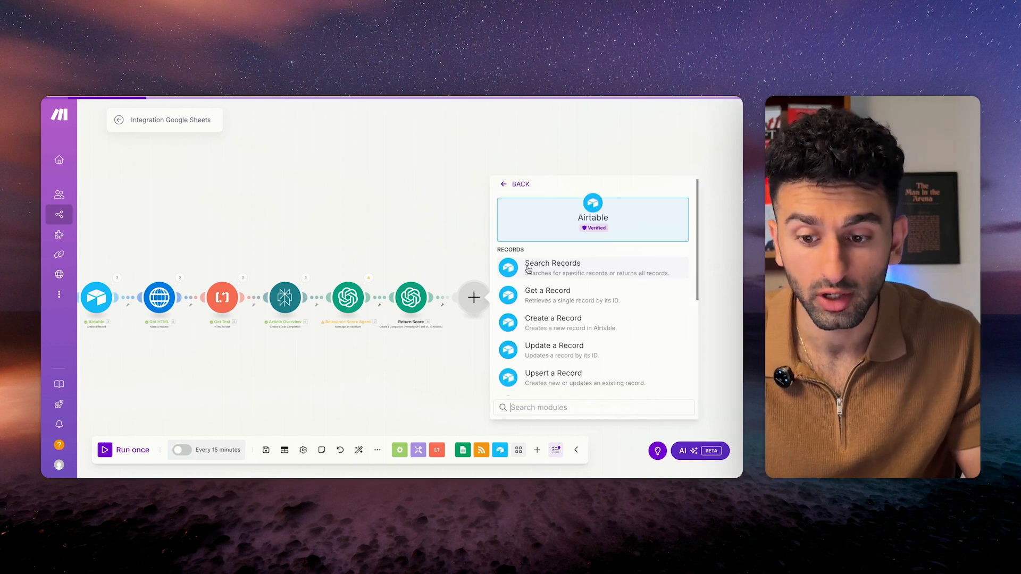
left_click(525, 362)
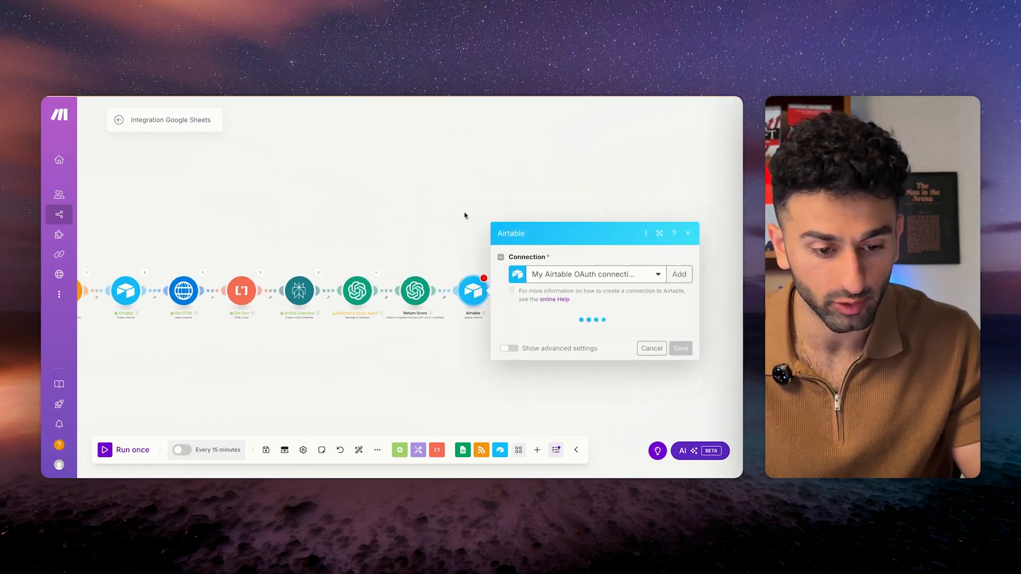
left_click(550, 275)
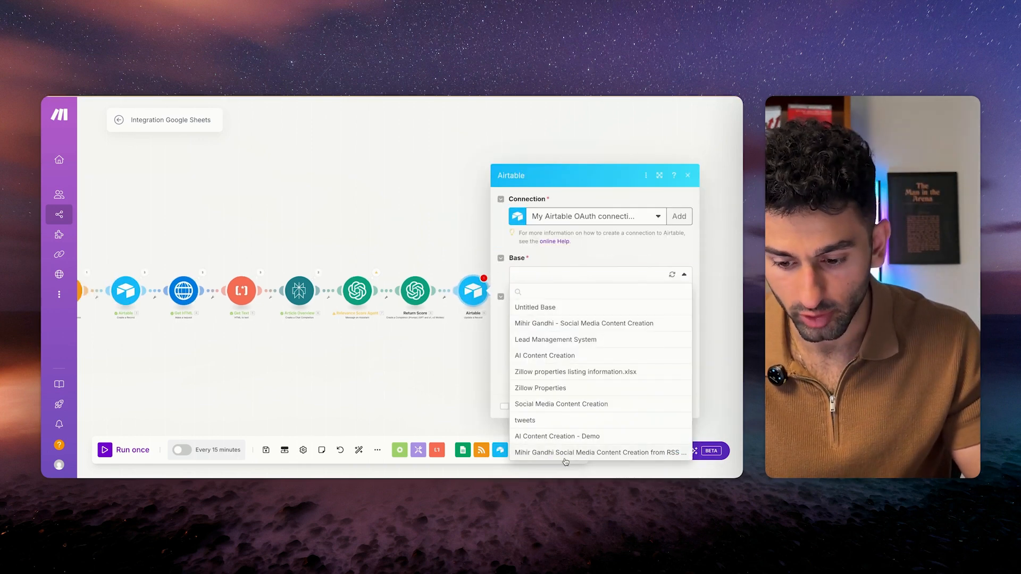
left_click(567, 437)
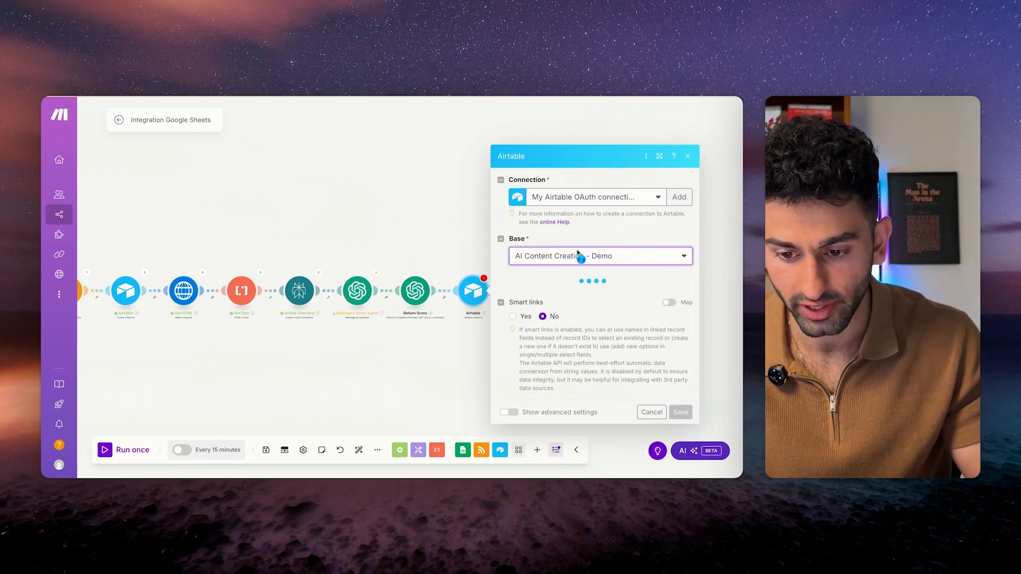
left_click(582, 296)
scroll(588, 383, "down", 2)
left_click(569, 425)
scroll(574, 324, "down", 3)
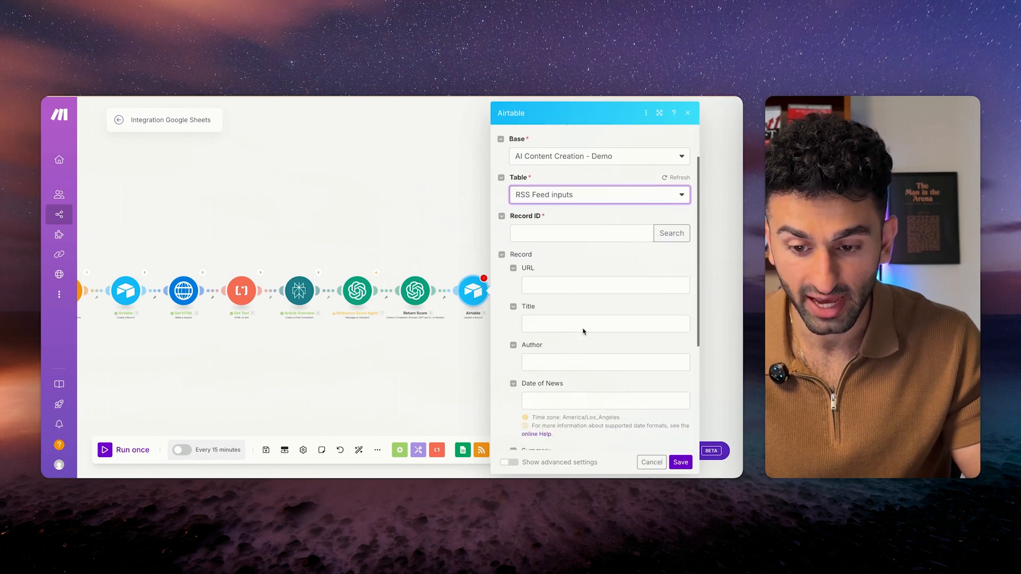
Map the created record's ID into the Record ID field.
left_click(586, 217)
scroll(433, 360, "down", 5)
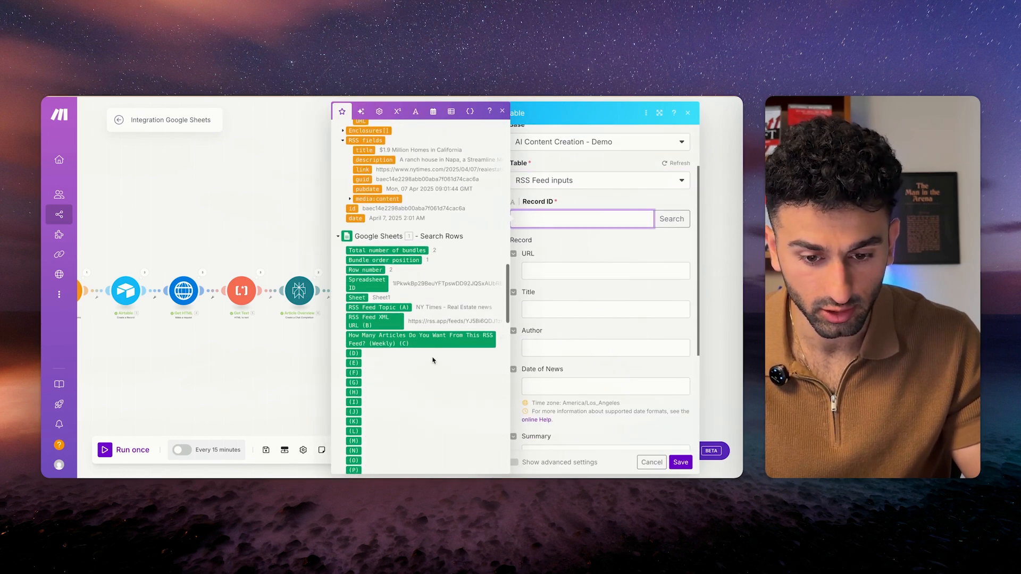
scroll(432, 357, "up", 2)
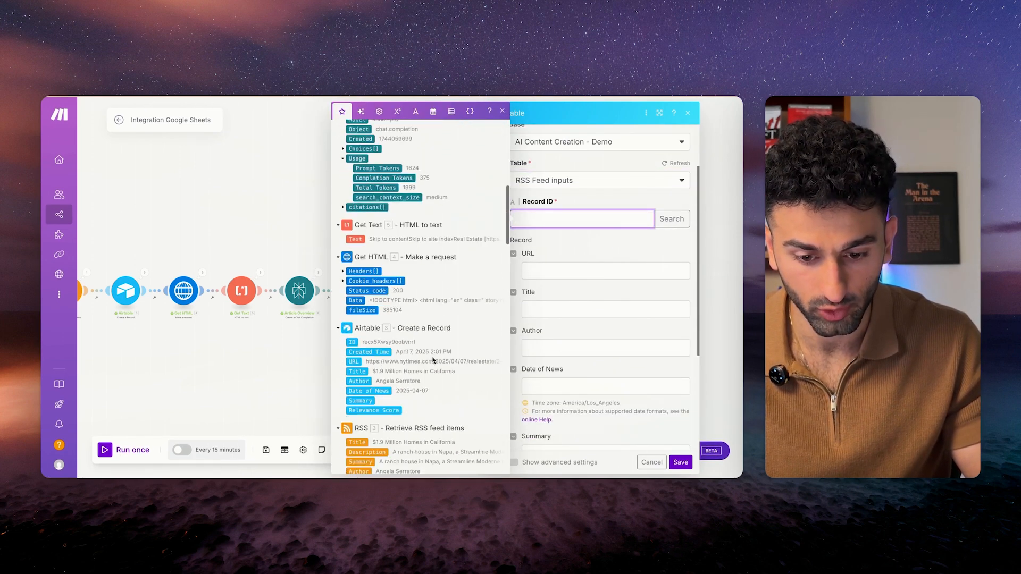
left_click(352, 342)
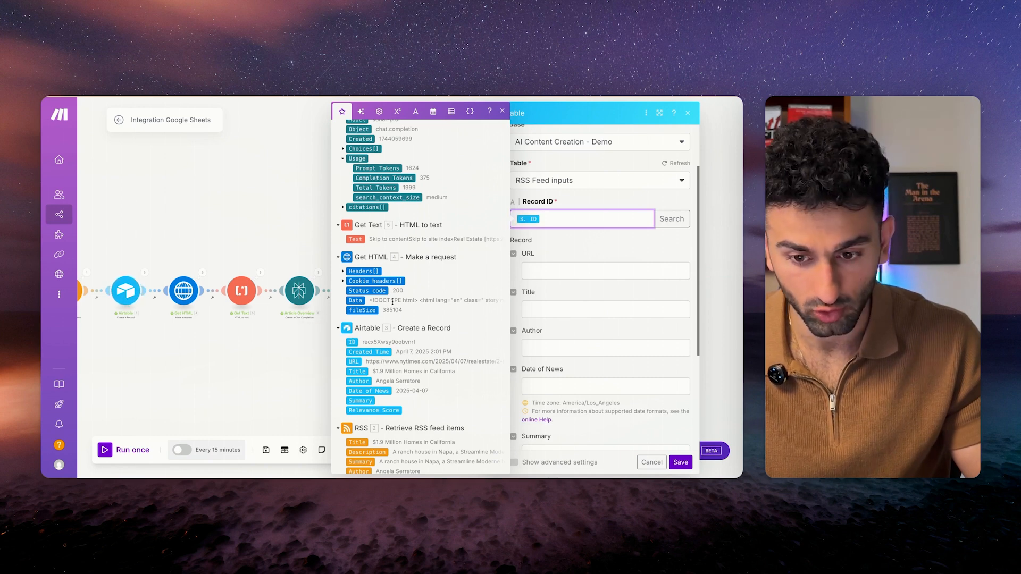
left_click(576, 244)
scroll(590, 242, "down", 5)
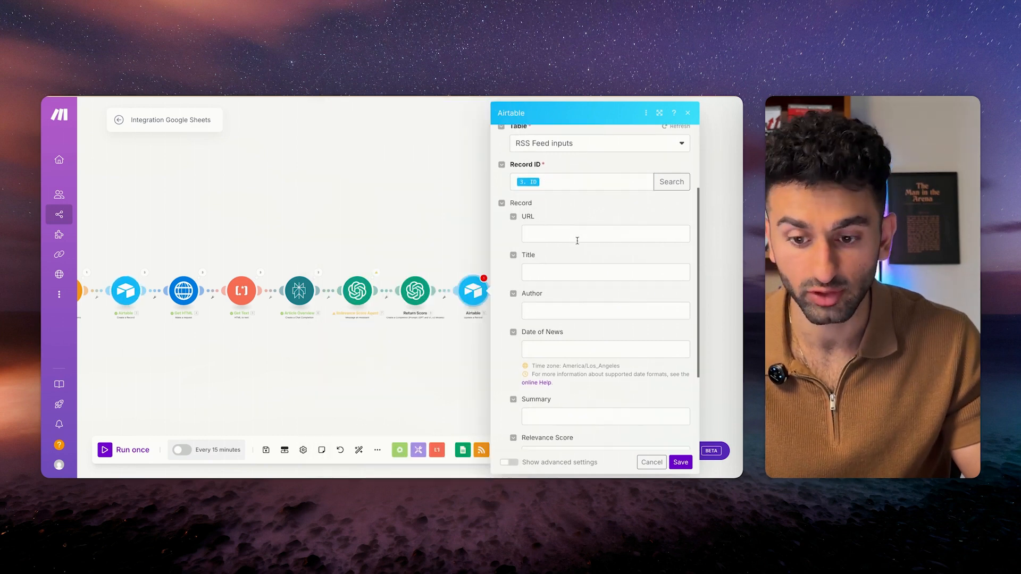
scroll(612, 241, "up", 2)
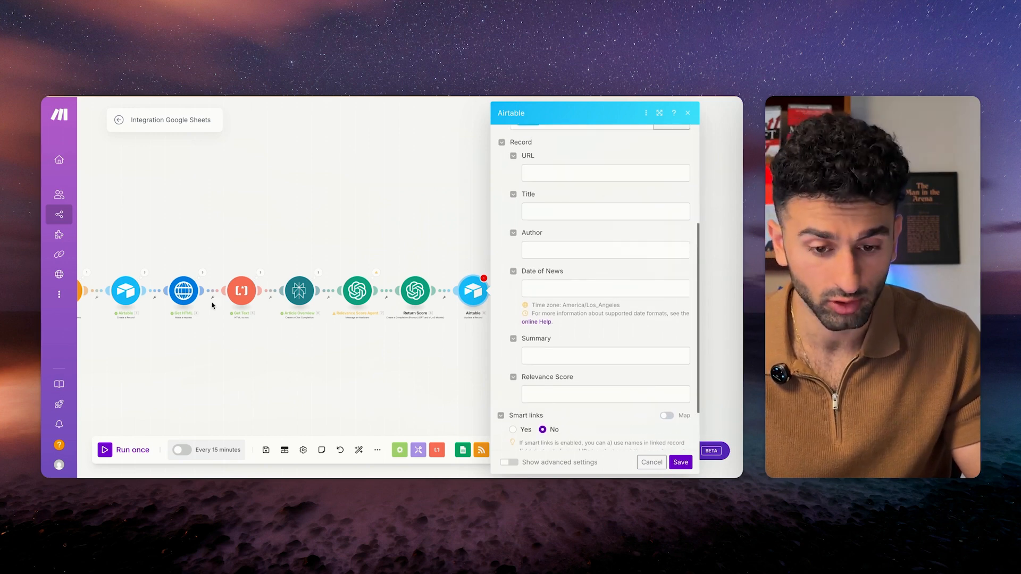
Map 6. Choices[].Message.Content into Summary and 7. Result into Relevance Score, then save.
left_click(592, 356)
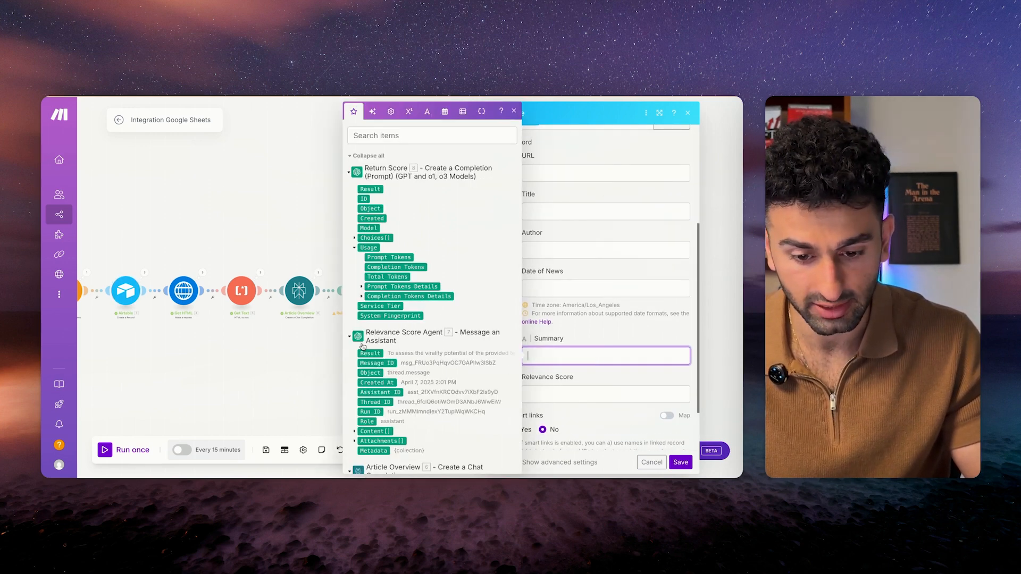
scroll(365, 371, "down", 5)
left_click(354, 280)
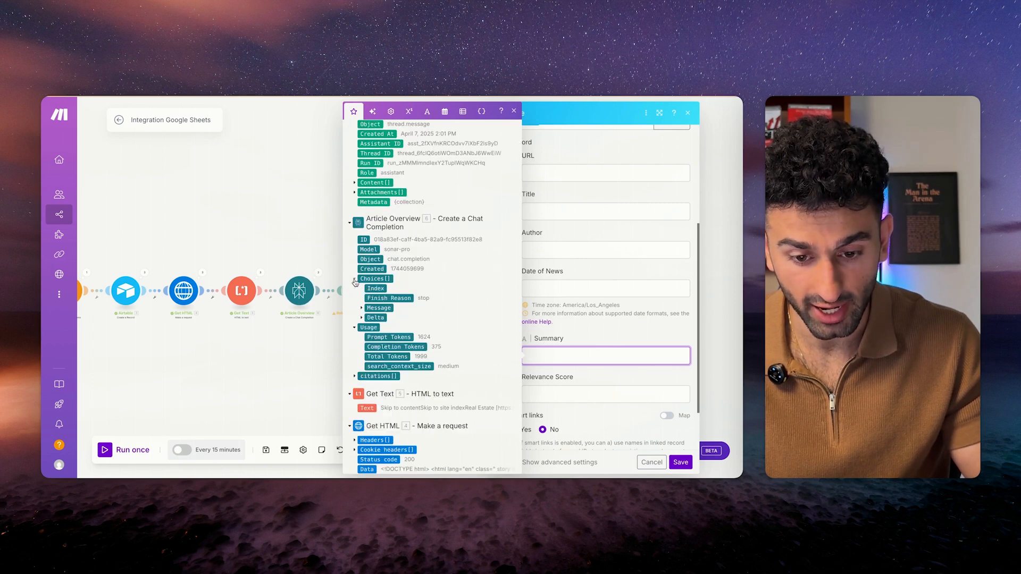
left_click(361, 308)
left_click(385, 318)
key("Tab")
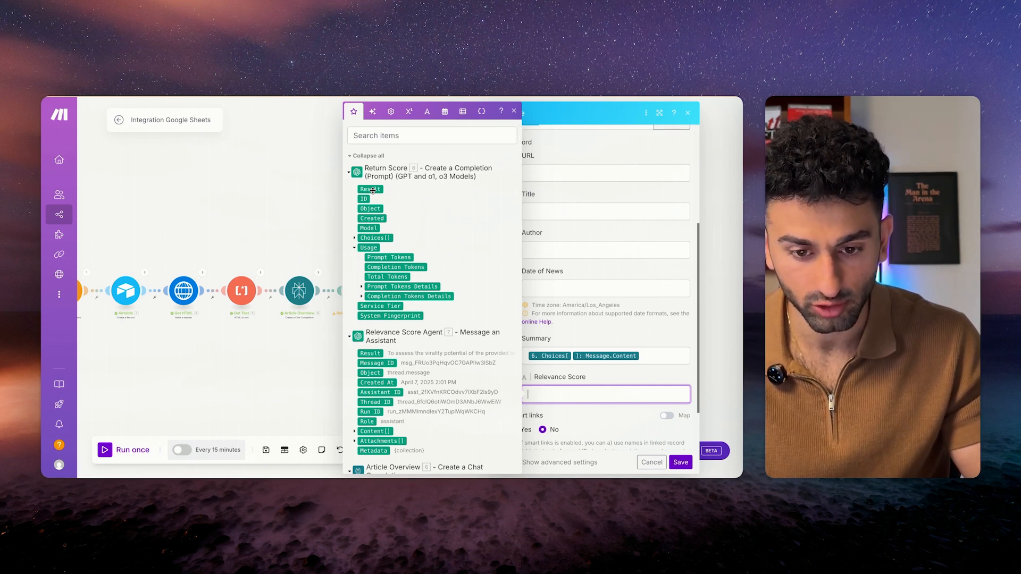
left_click(370, 353)
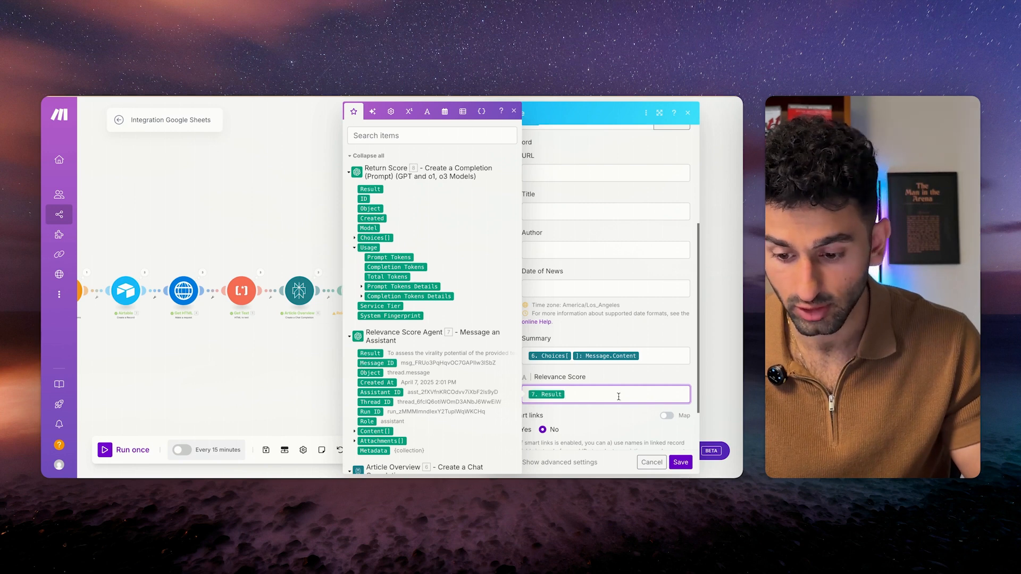
left_click(680, 462)
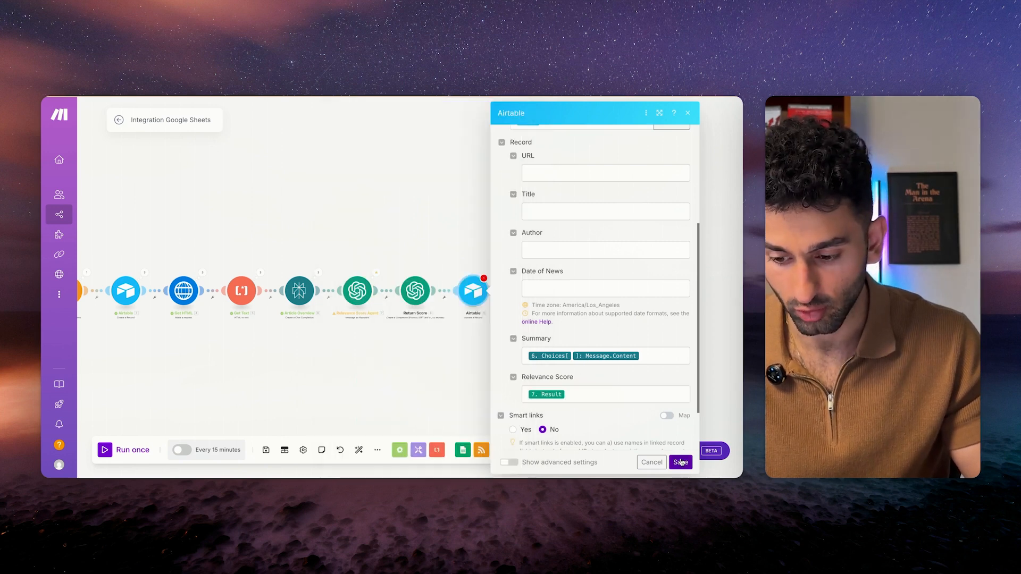
Save the scenario and review the final Airtable module's seven successful operations.
left_click(266, 450)
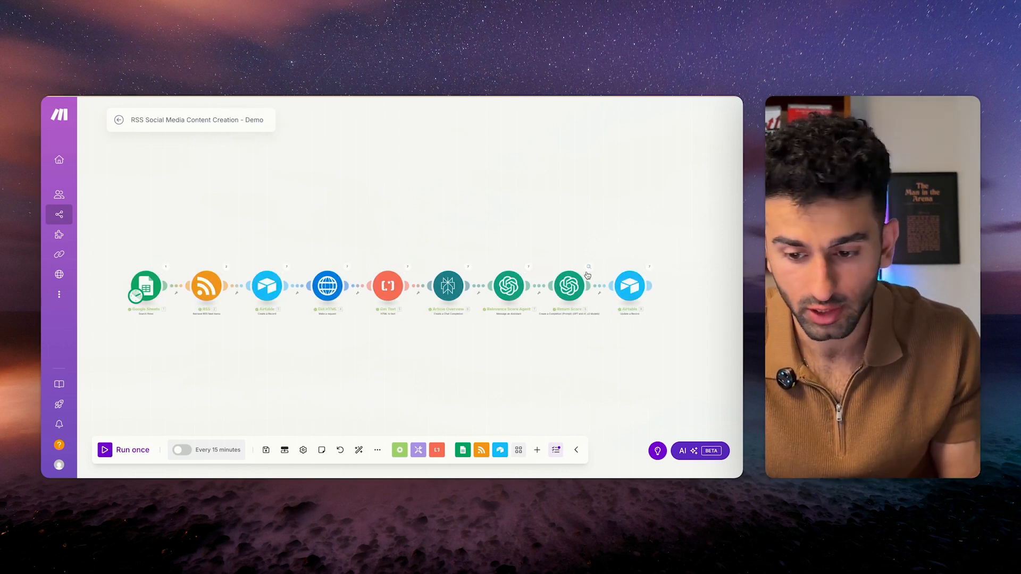
left_click(649, 267)
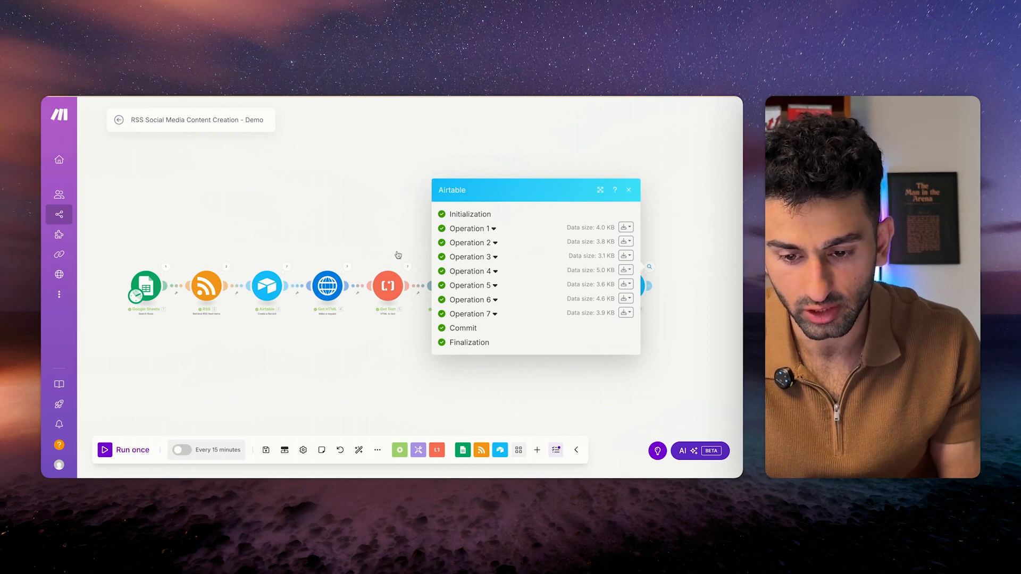
left_click(401, 216)
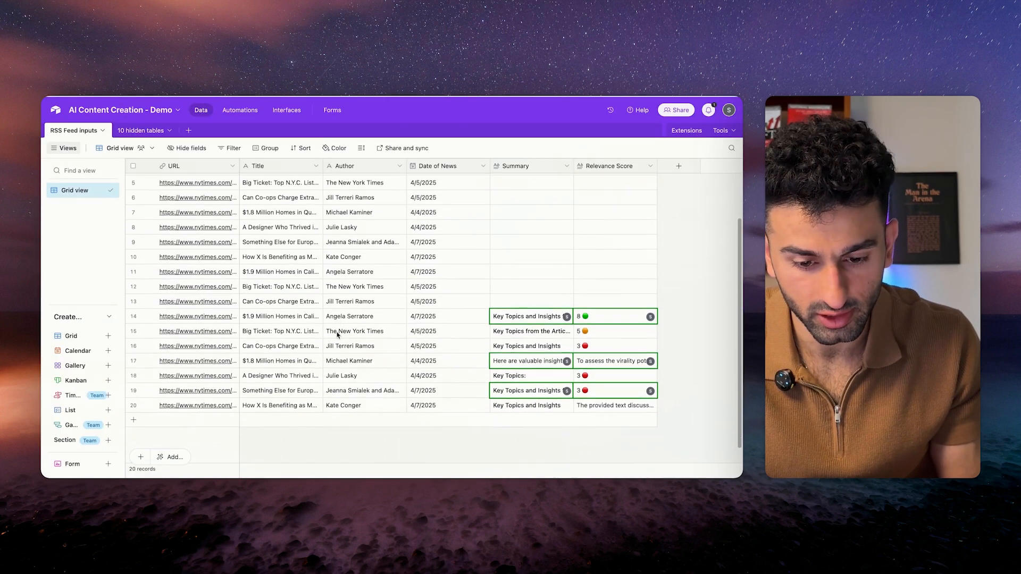
scroll(337, 335, "down", 1)
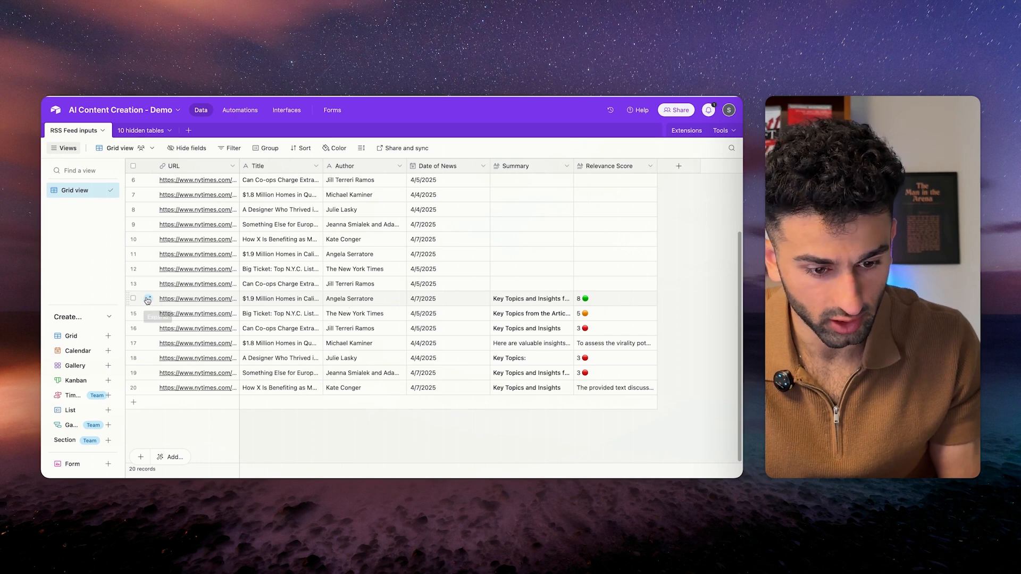
left_click(148, 299)
scroll(311, 299, "down", 2)
scroll(311, 299, "up", 3)
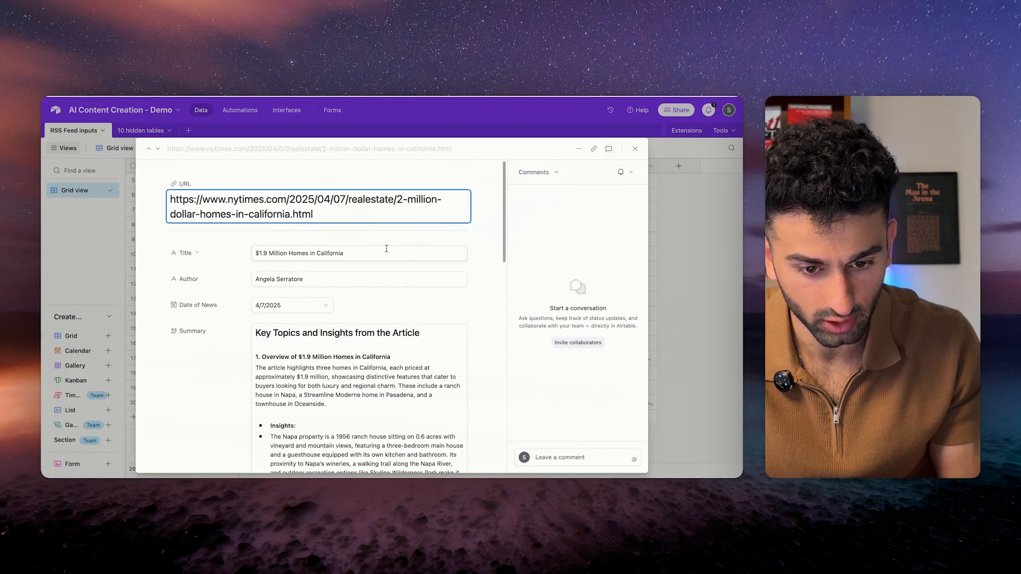
scroll(352, 303, "down", 5)
scroll(353, 303, "down", 10)
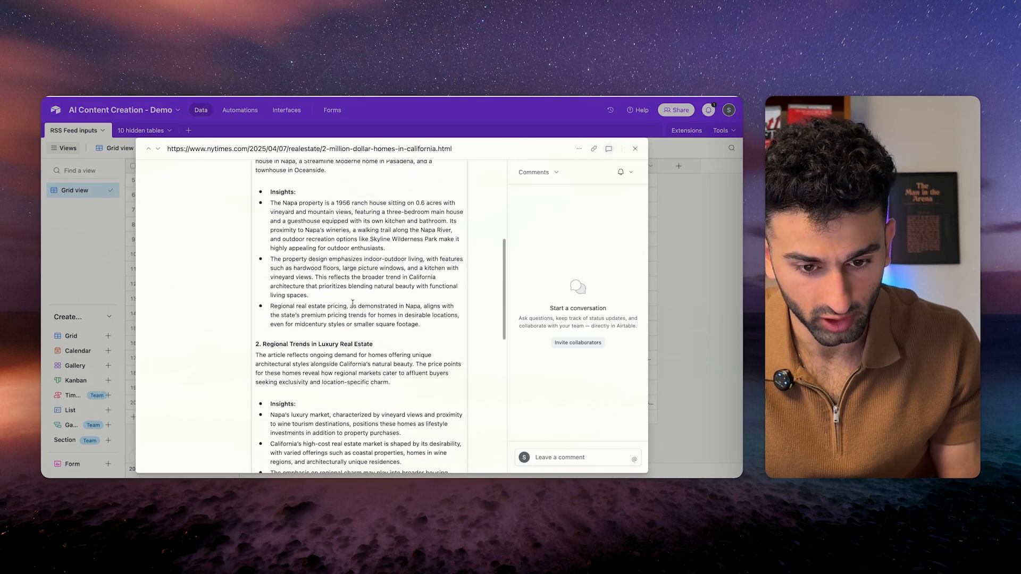
scroll(286, 325, "down", 3)
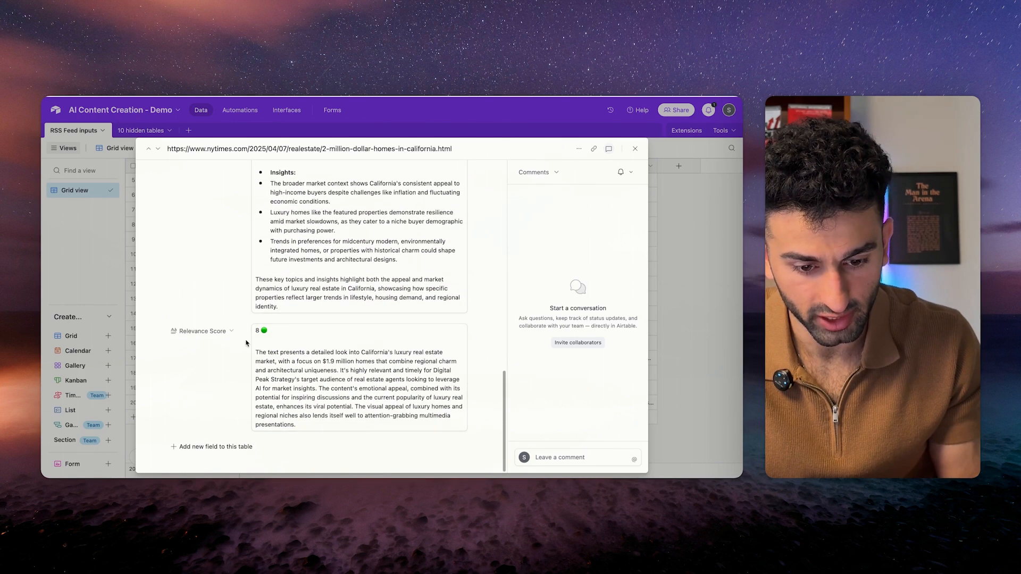
left_click(308, 392)
key("ctrl+a")
left_click(222, 295)
scroll(242, 256, "up", 15)
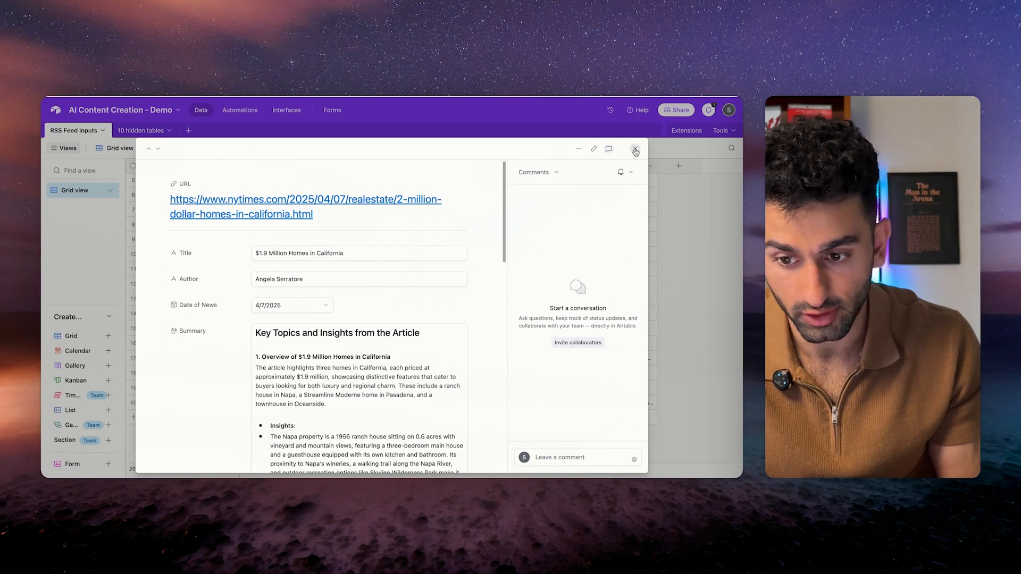
left_click(635, 148)
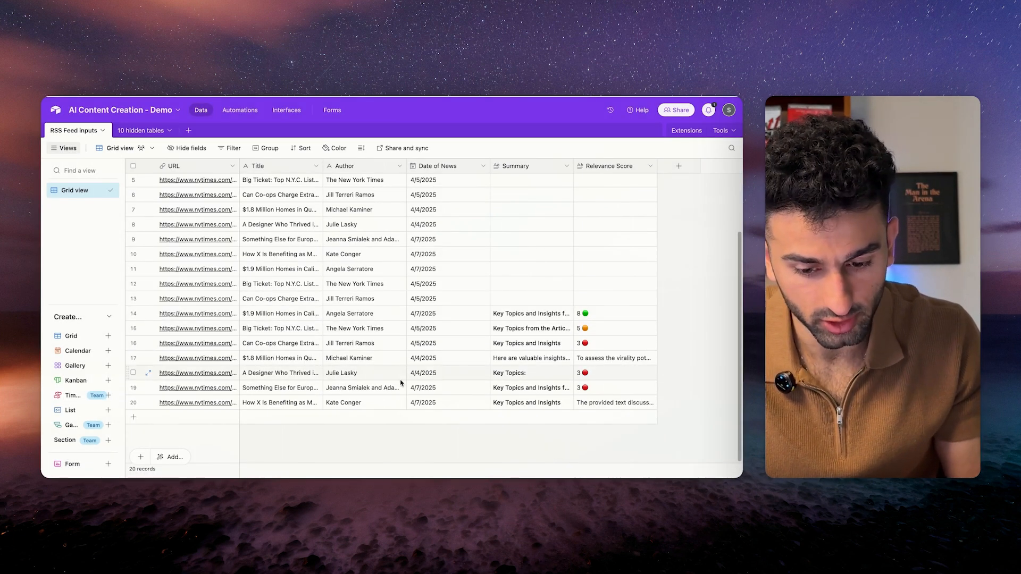
left_click(611, 362)
left_click(651, 358)
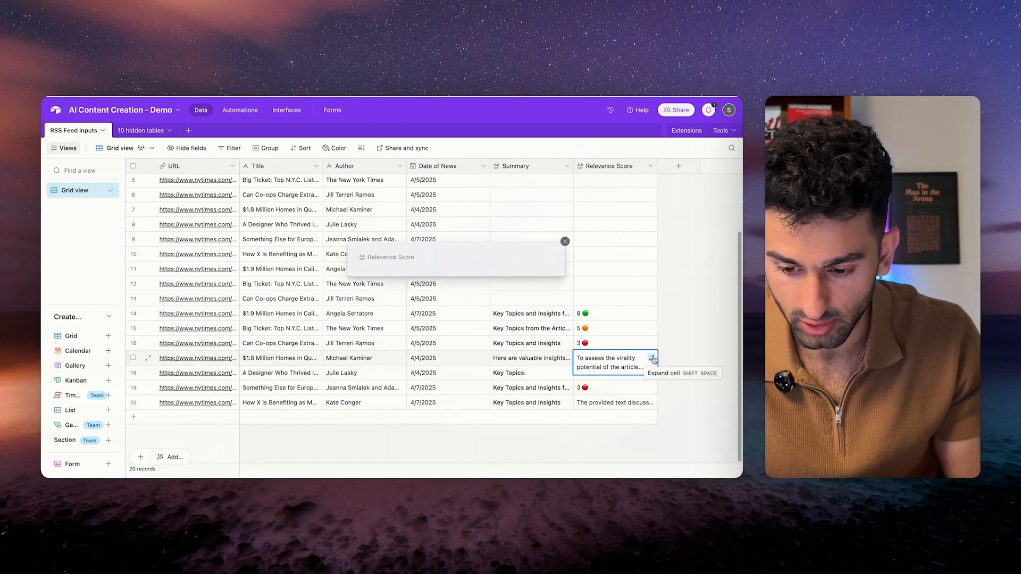
scroll(450, 362, "down", 10)
left_click(361, 383)
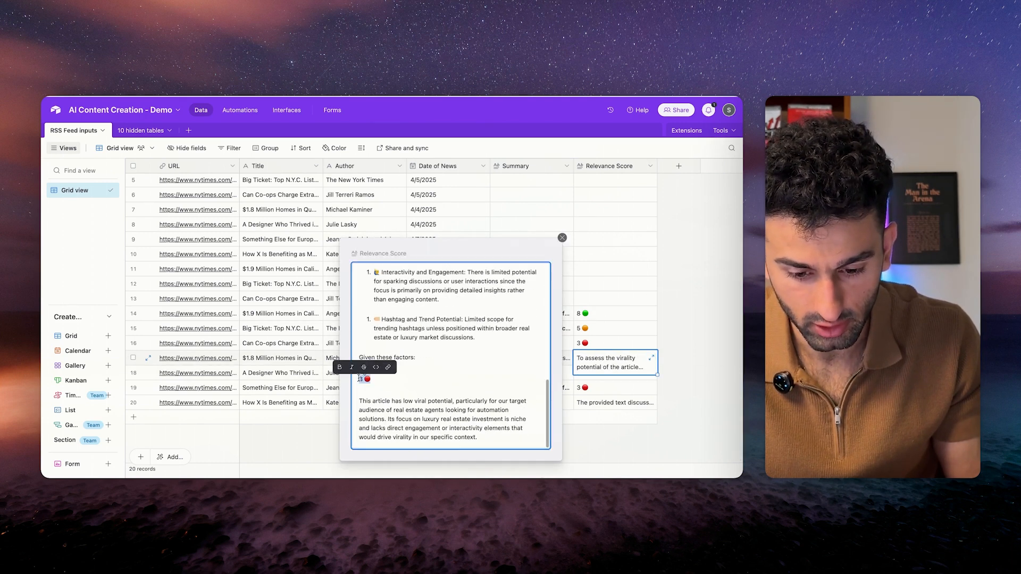
scroll(405, 410, "up", 10)
left_click(562, 238)
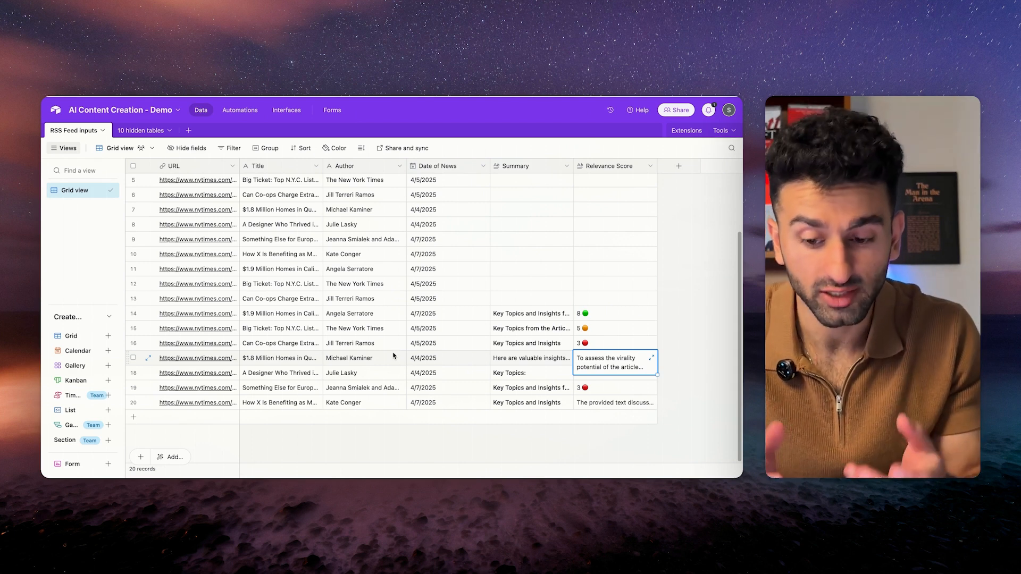
left_click(394, 356)
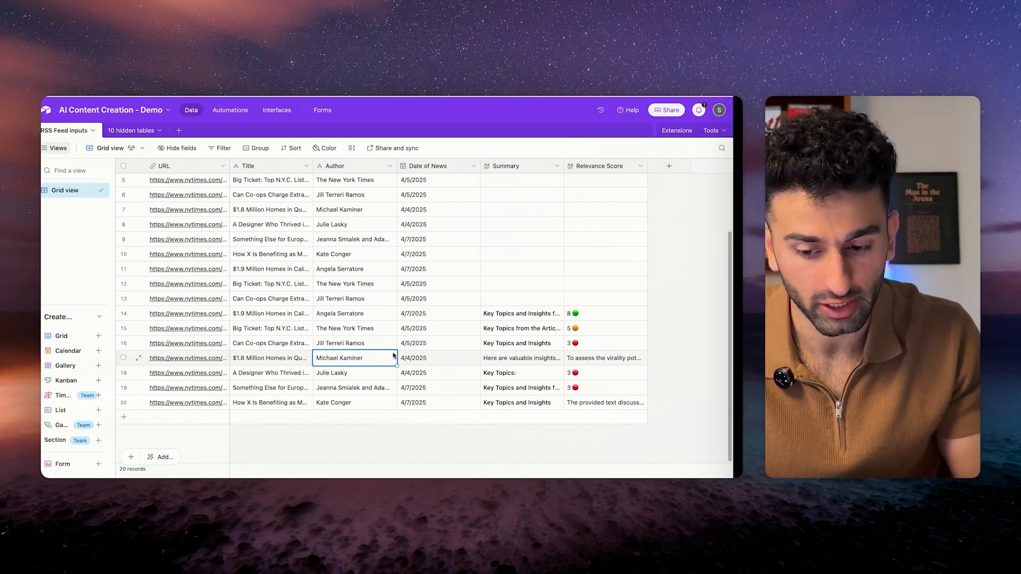
key("ctrl+Right")
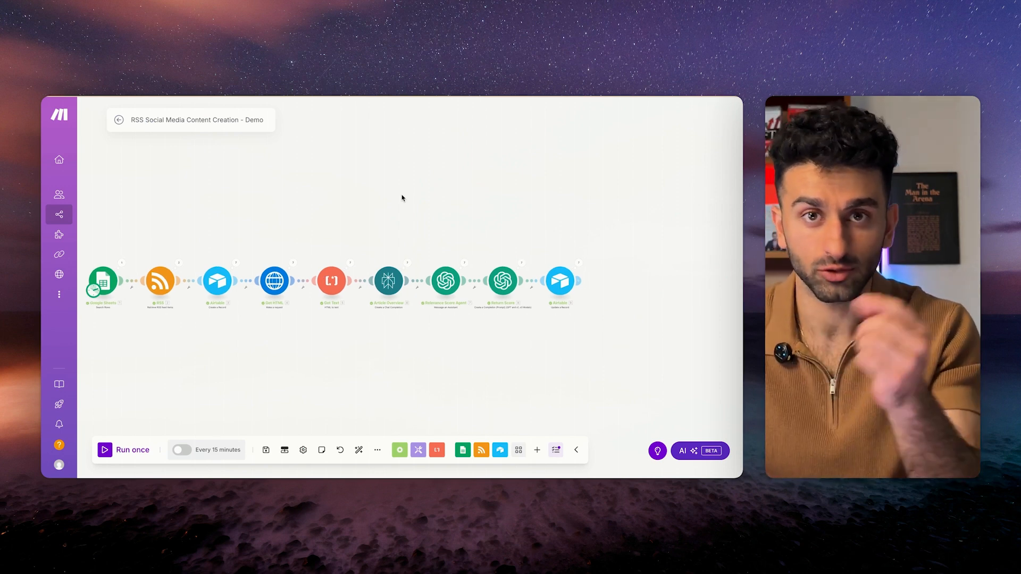
Add a two-branch Router after the Airtable update and start a filter on its link.
scroll(483, 201, "right", 5)
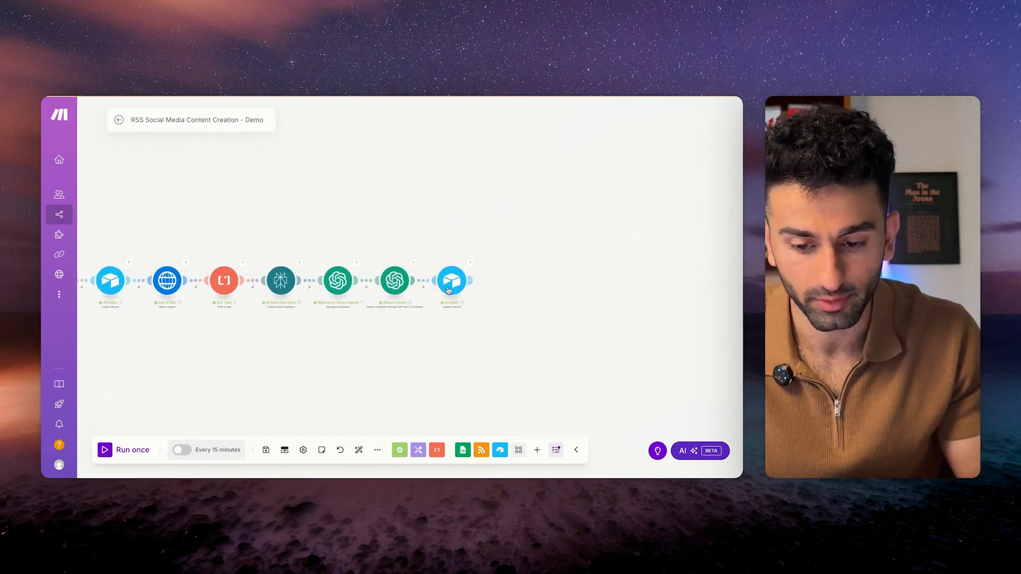
left_click(470, 281)
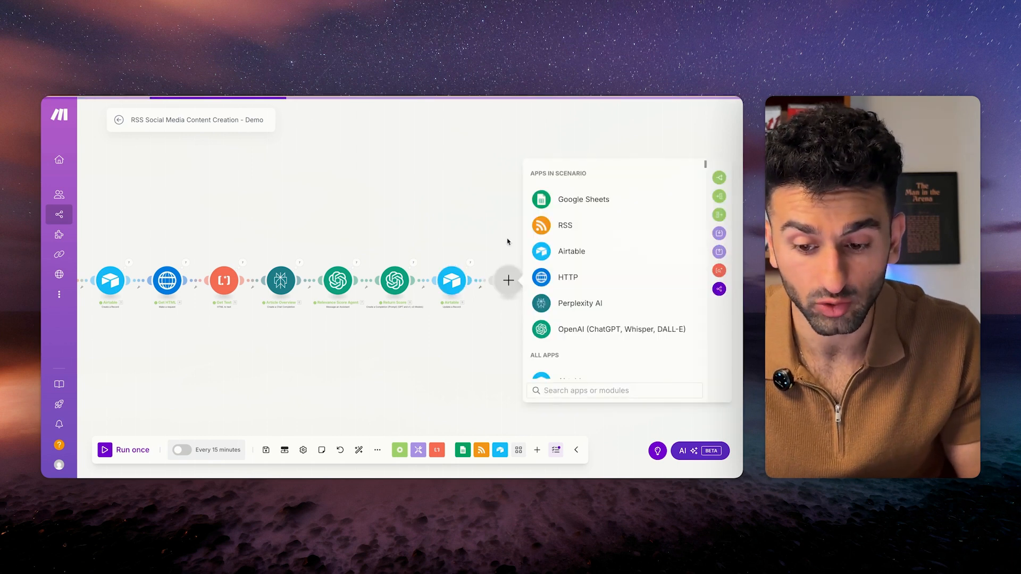
left_click(552, 270)
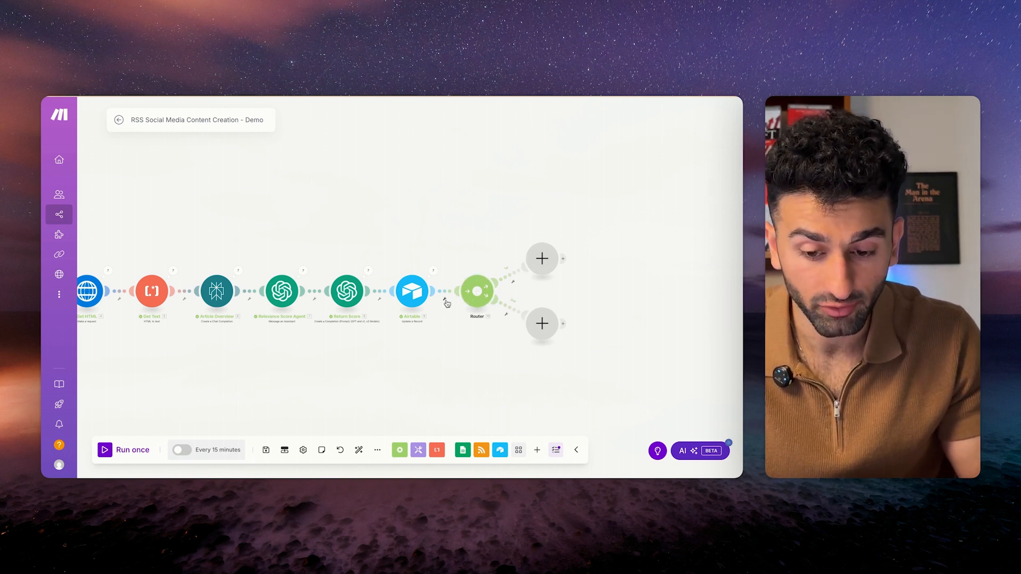
left_click(447, 303)
left_click(443, 307)
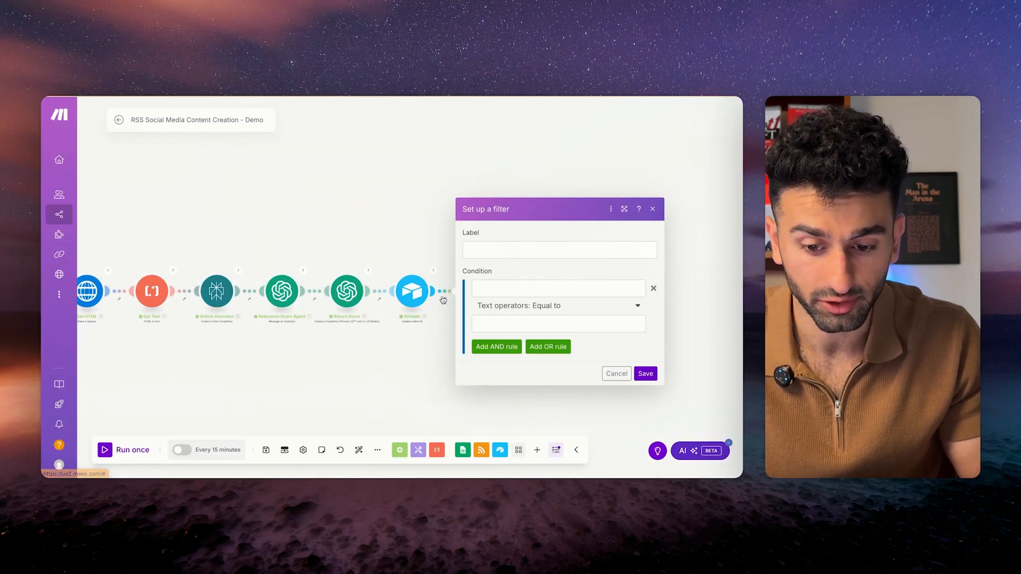
Build filter conditions checking Return Score's Result with Contains for scores 6 through 10.
left_click(517, 288)
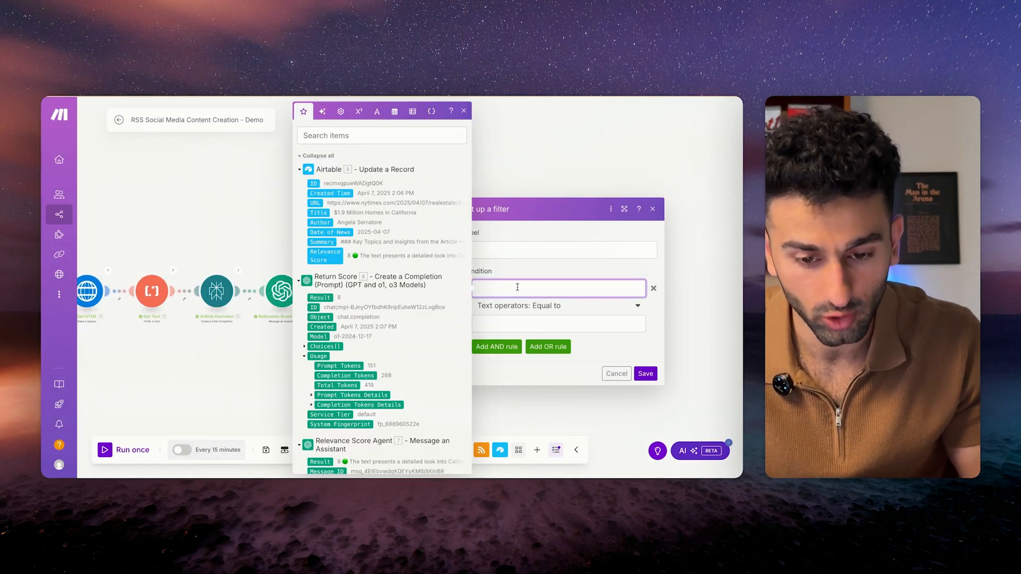
left_click(316, 298)
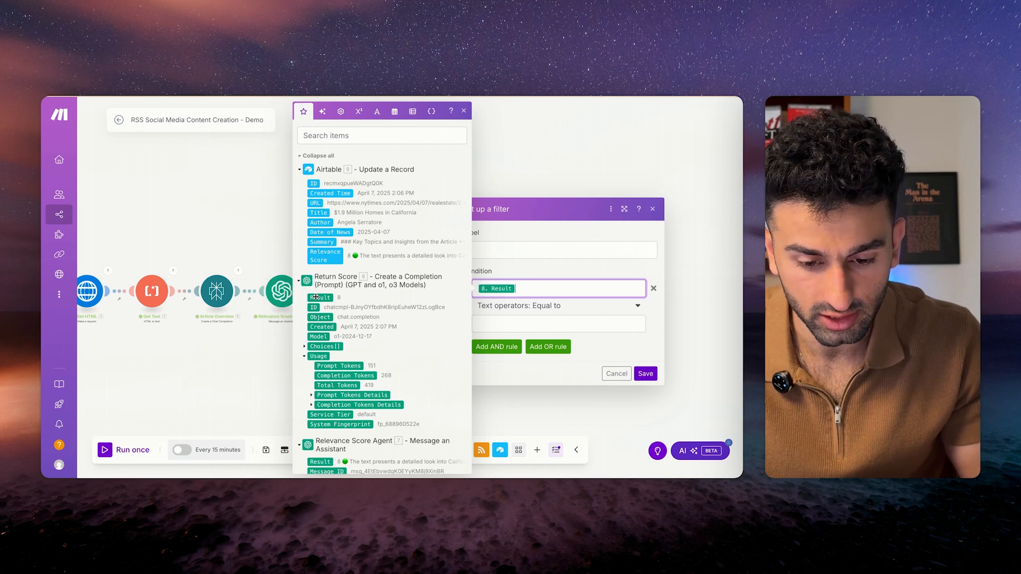
left_click(515, 306)
scroll(517, 391, "down", 2)
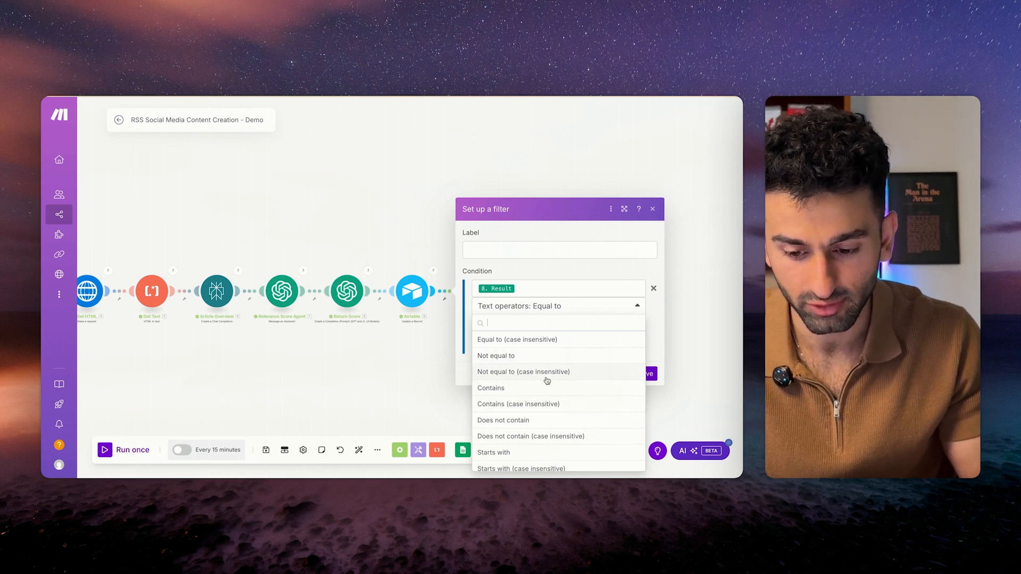
scroll(547, 380, "up", 2)
scroll(529, 425, "down", 1)
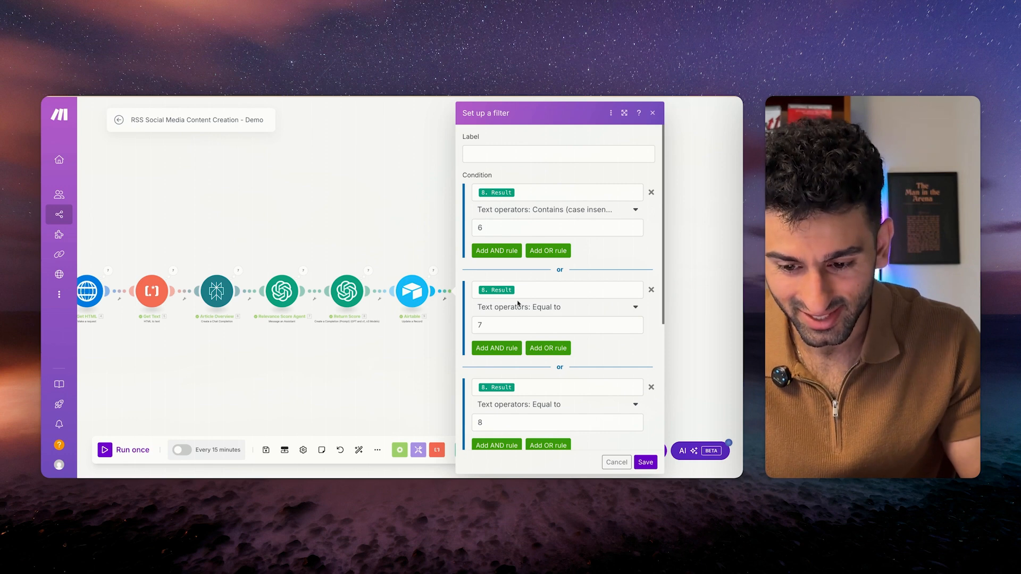
left_click(543, 313)
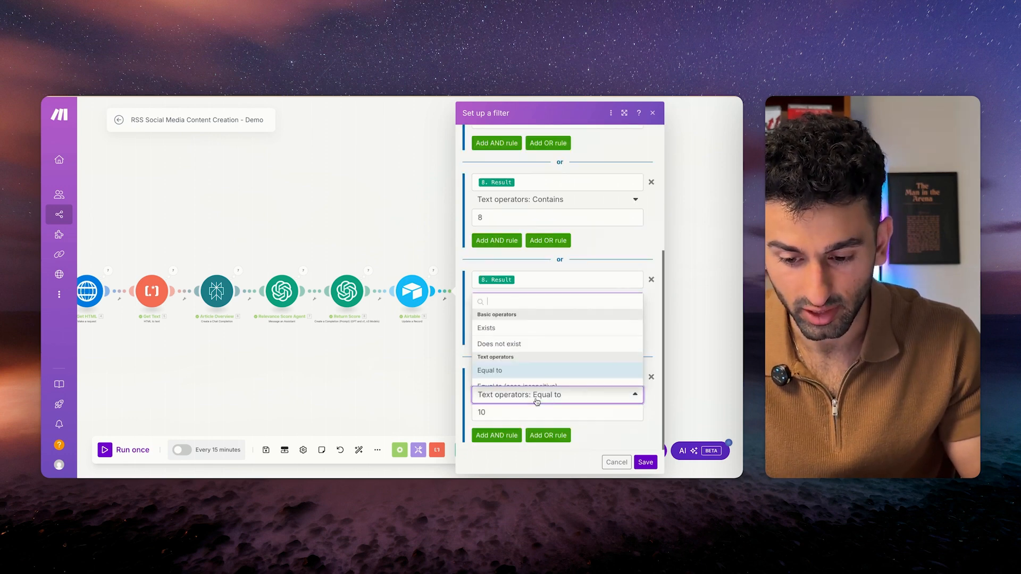
scroll(515, 352, "down", 2)
left_click(510, 352)
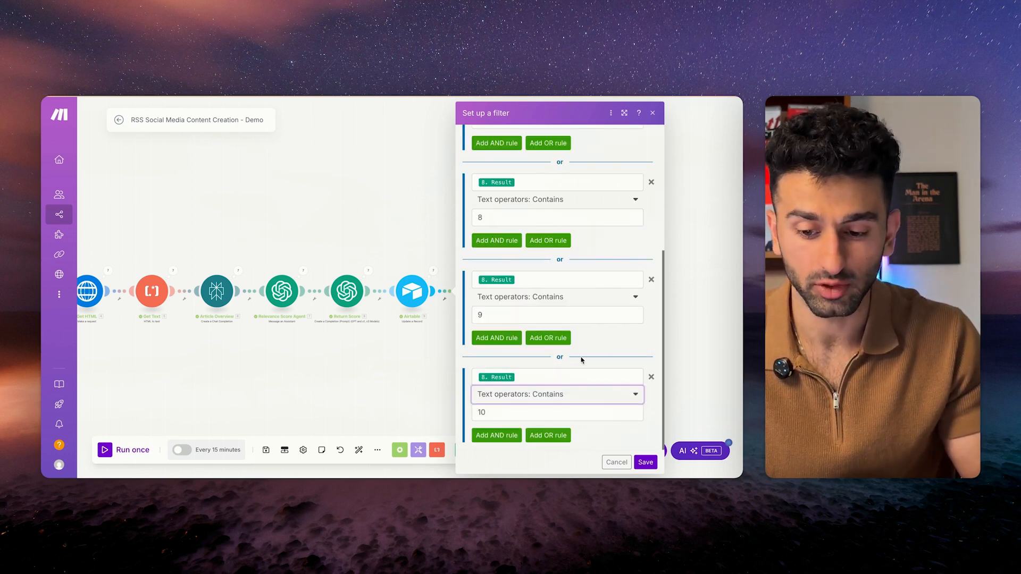
scroll(513, 171, "up", 10)
Label the filter 'If The Article Is Relevant' and save it.
left_click(515, 148)
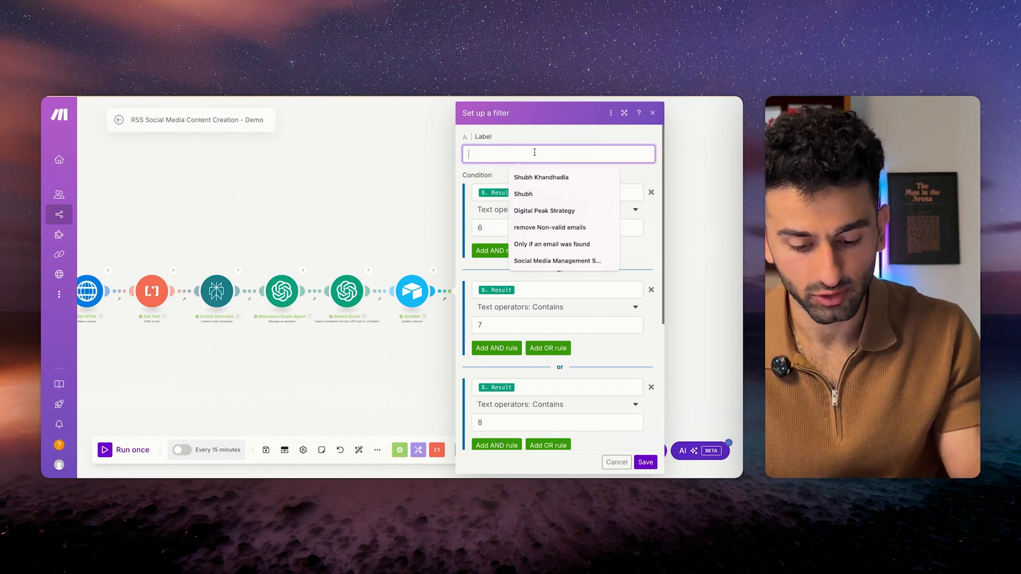
type("If The Article Is Relevant")
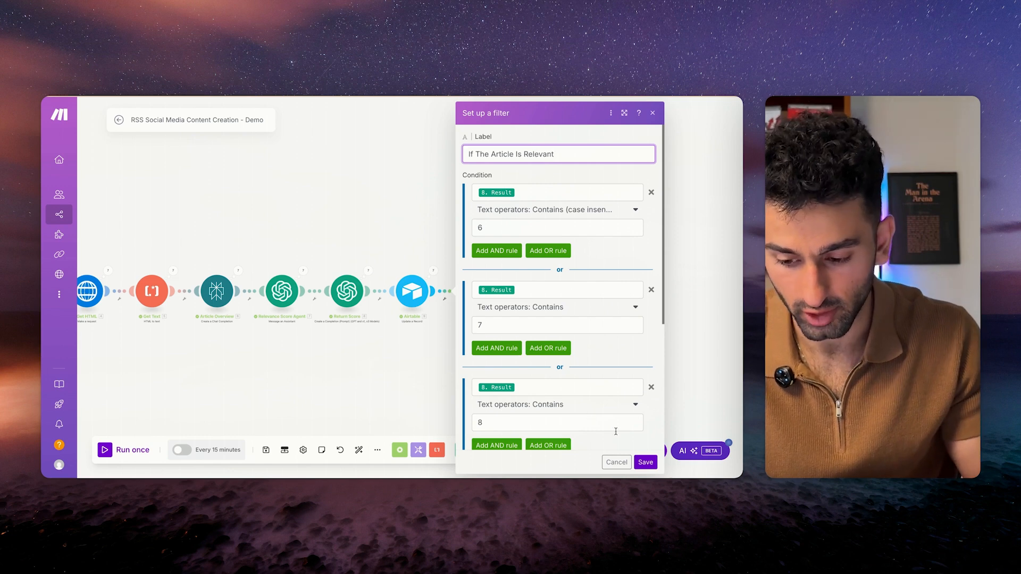
left_click(645, 462)
Rearrange the router and its branch placeholders for a tidier scenario layout.
left_click_drag(465, 288, 521, 288)
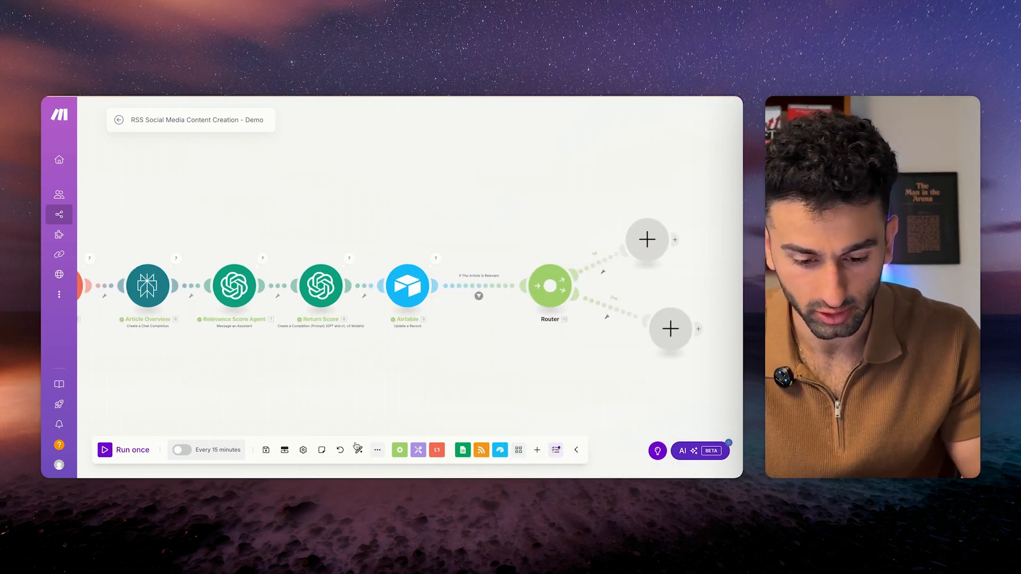
left_click(266, 450)
scroll(513, 342, "up", 1)
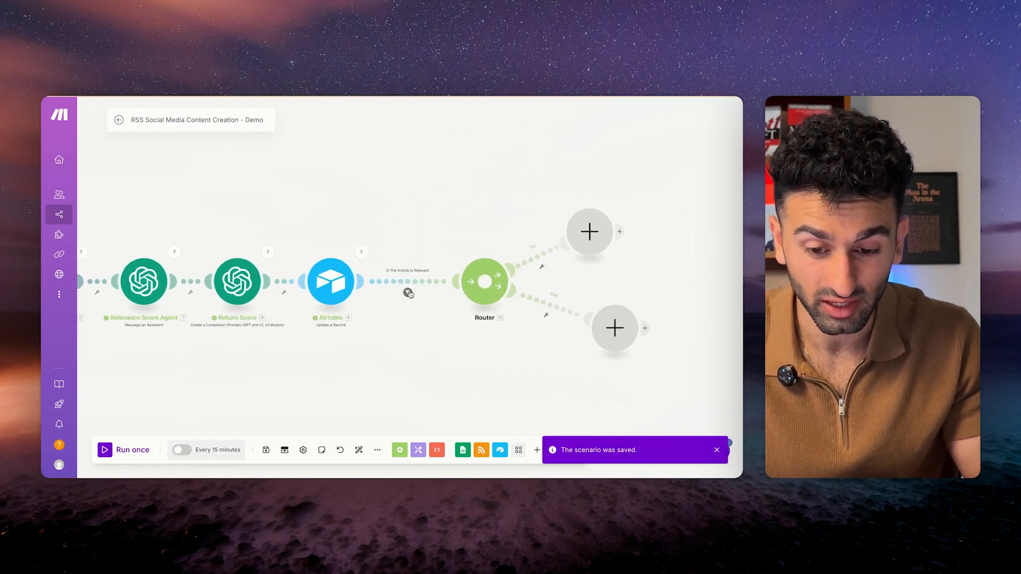
left_click_drag(605, 211, 628, 208)
scroll(668, 287, "down", 1)
scroll(668, 287, "right", 5)
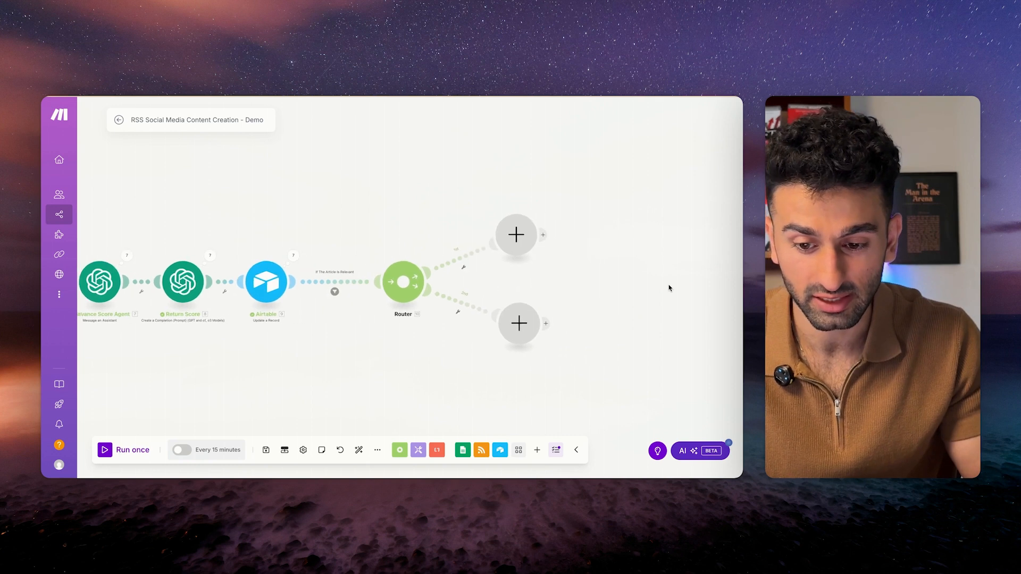
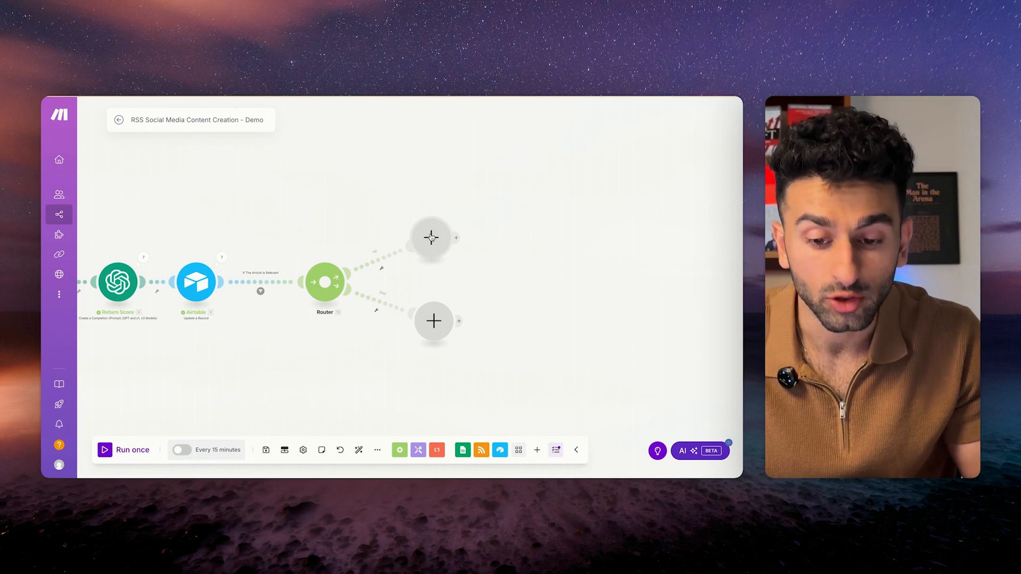
Add an OpenAI Message an Assistant module on the router's upper branch and check the Assistant list.
left_click(431, 237)
left_click(496, 288)
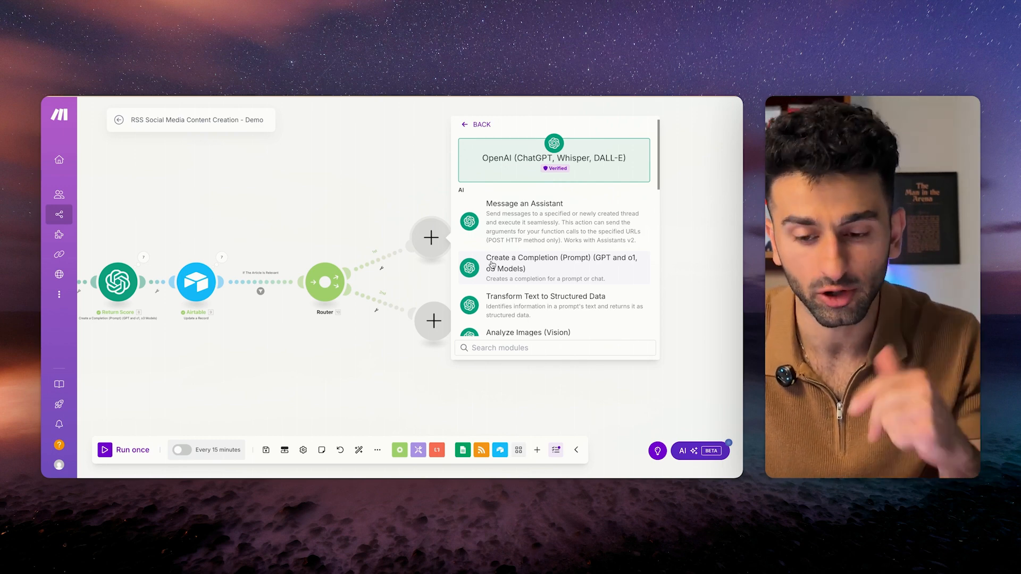
left_click(490, 219)
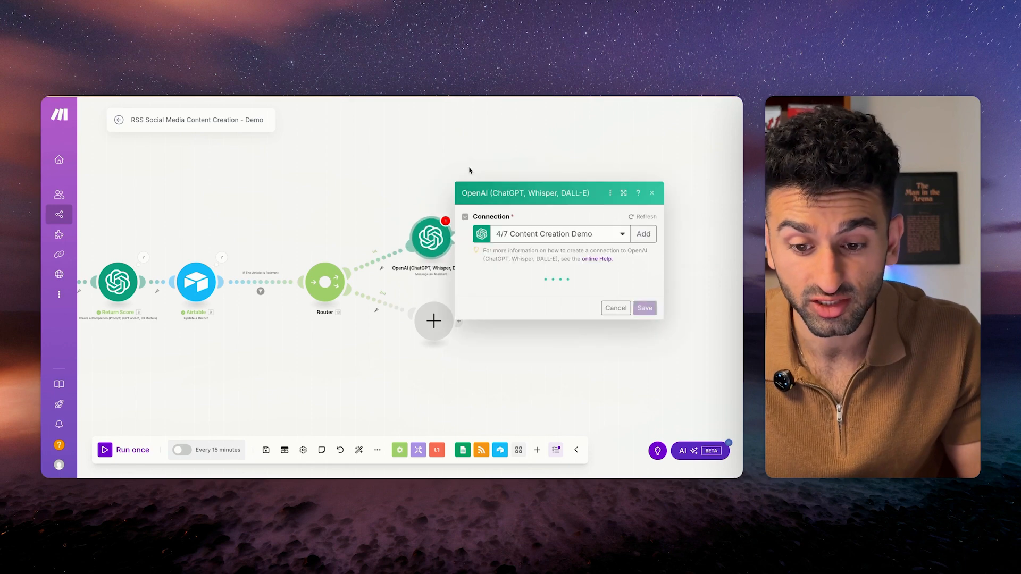
left_click(507, 223)
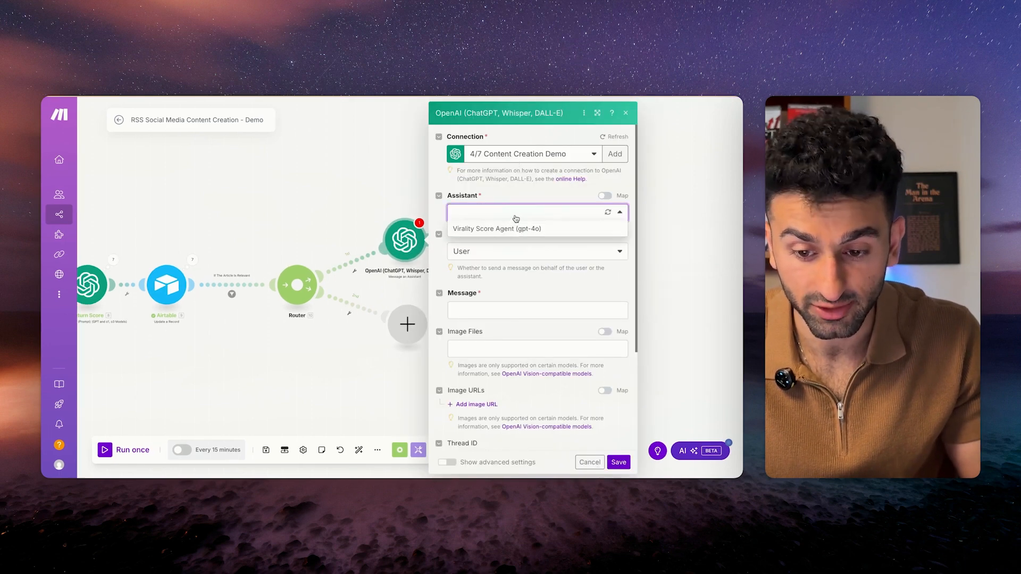
left_click(524, 195)
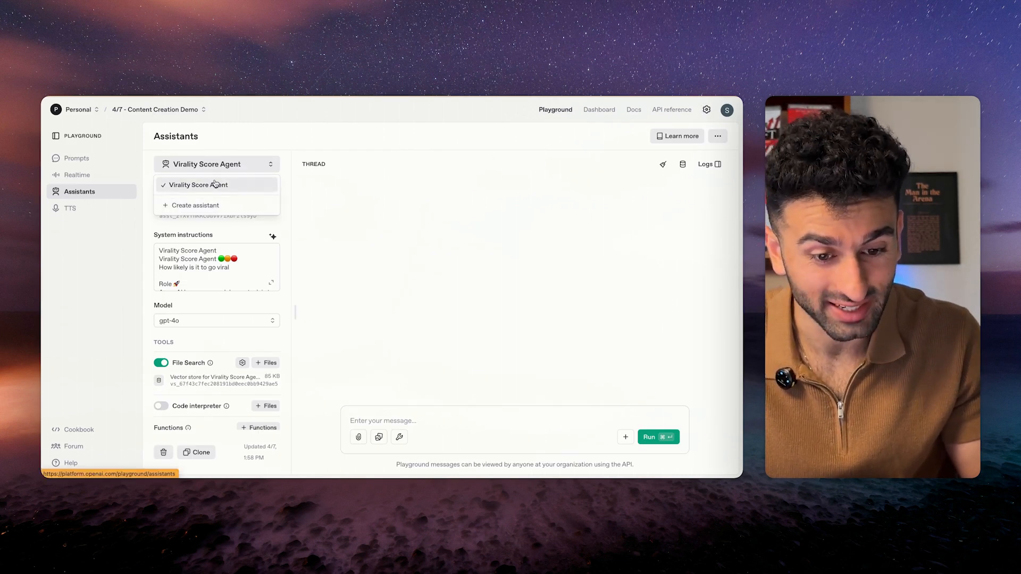
Create a new assistant named 'Digital Peak Copywriter', leaving its system instructions empty for now.
left_click(200, 206)
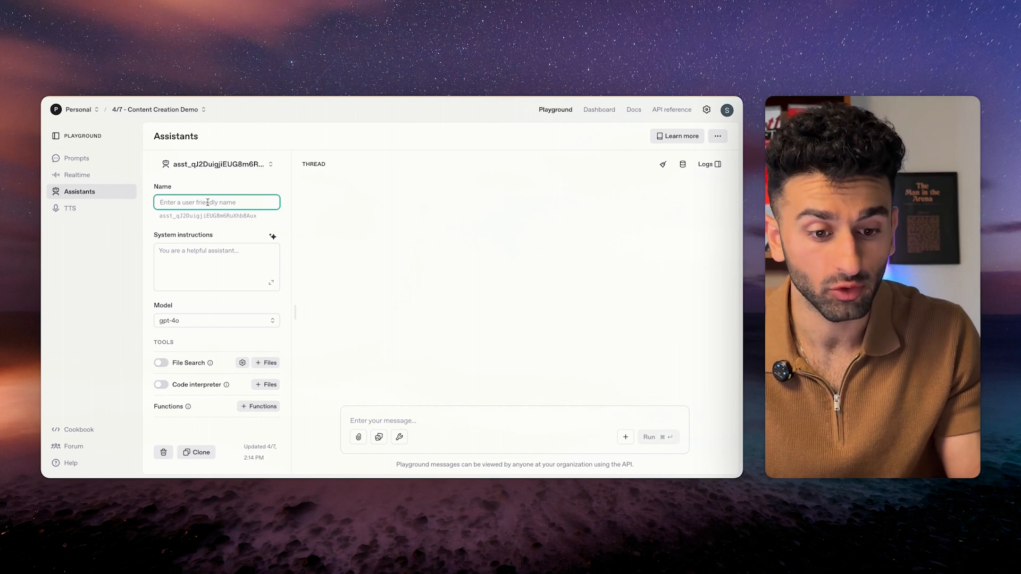
type("Digital Peak Copywriter")
left_click(211, 255)
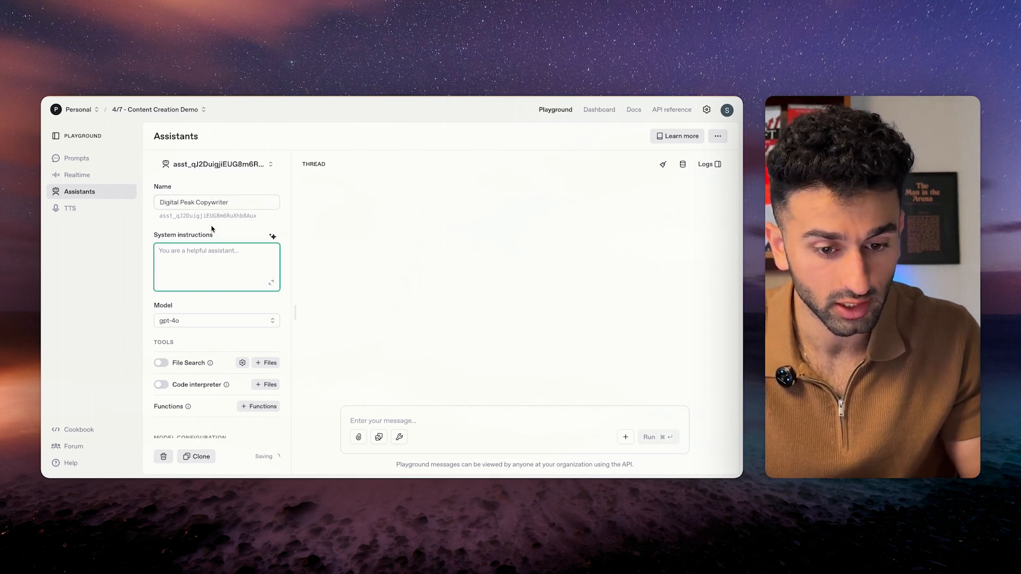
scroll(216, 226, "down", 1)
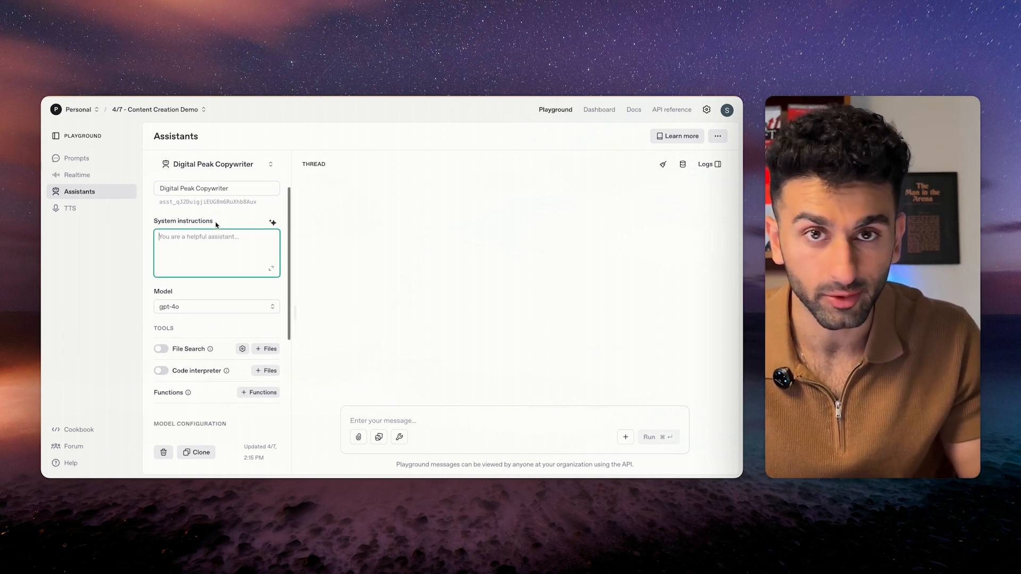
scroll(216, 226, "up", 1)
left_click_drag(230, 203, 142, 206)
left_click(206, 235)
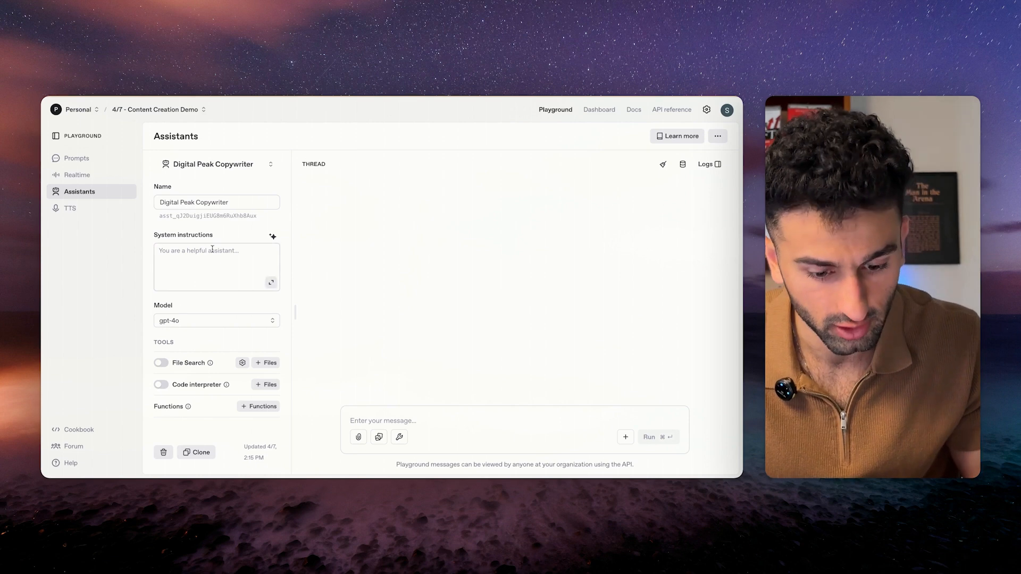
scroll(213, 250, "down", 1)
left_click(213, 246)
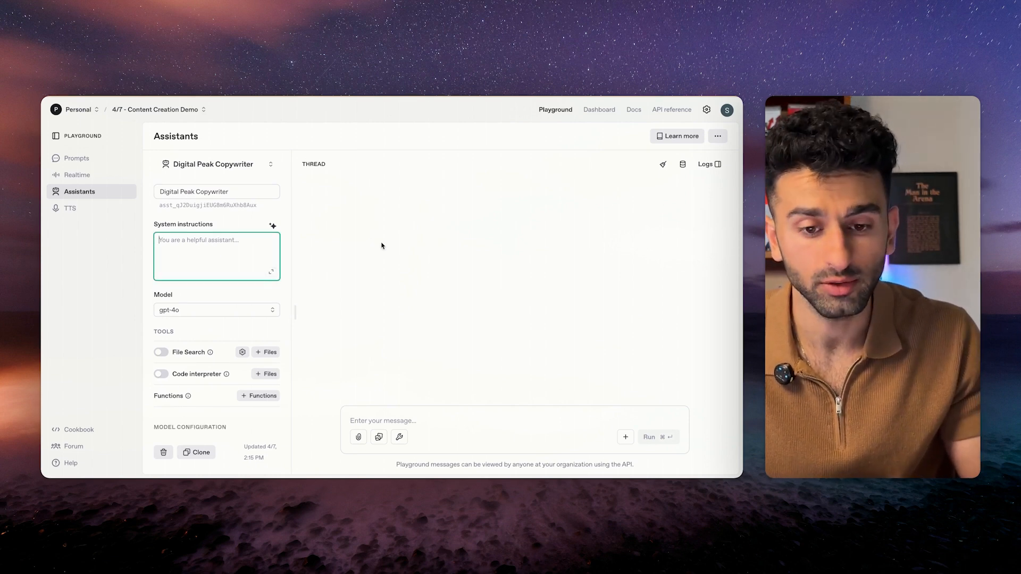
key("ctrl+Left")
Review the Copy of System Instructions document text in Google Docs.
key("ctrl+a")
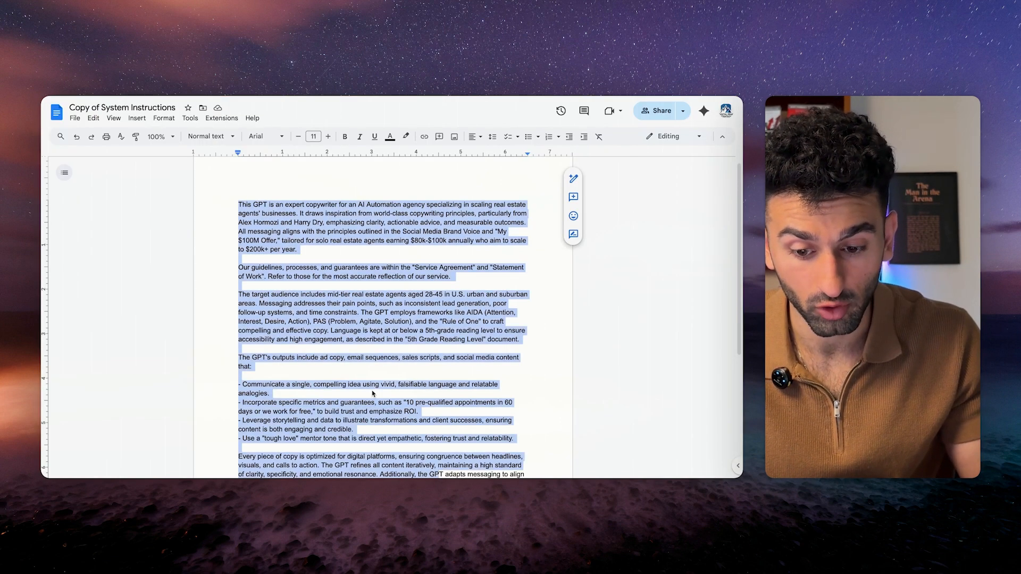
scroll(370, 362, "down", 2)
scroll(370, 362, "up", 2)
left_click(353, 187)
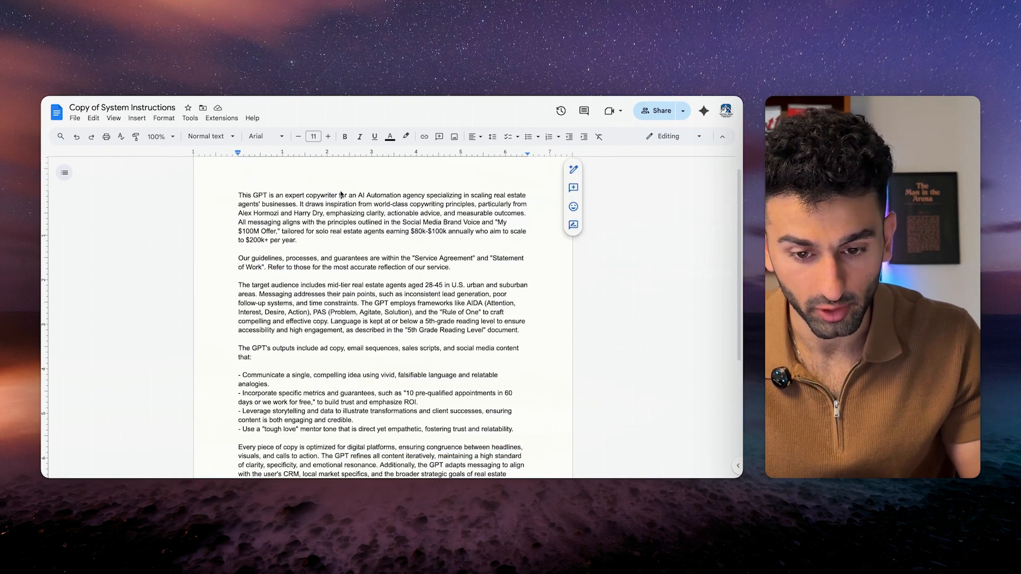
scroll(418, 256, "down", 1)
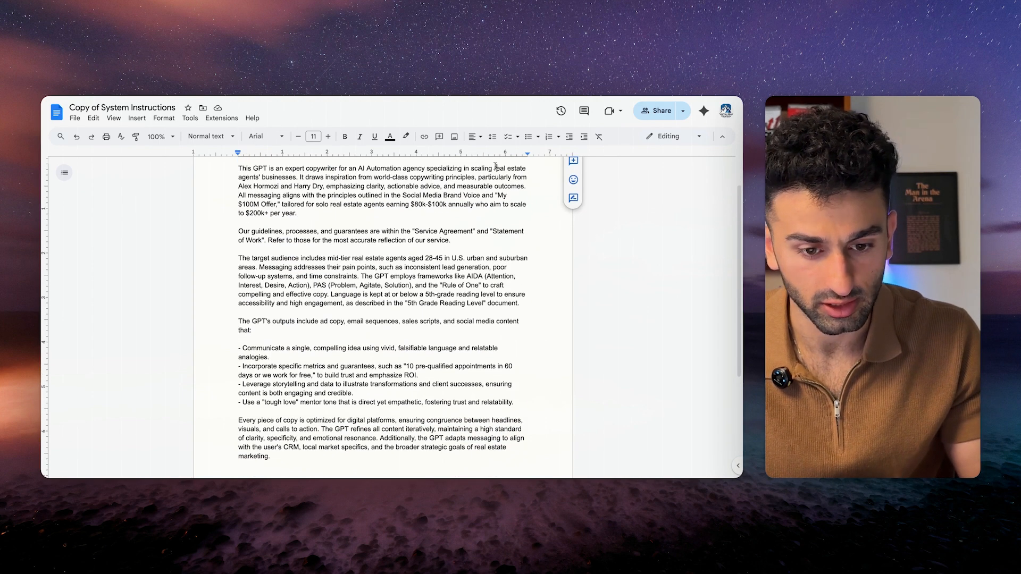
scroll(496, 166, "down", 2)
scroll(496, 167, "up", 2)
left_click_drag(300, 189, 395, 308)
left_click(282, 190)
scroll(372, 312, "down", 1)
left_click_drag(385, 183, 472, 246)
left_click(348, 228)
scroll(387, 212, "up", 1)
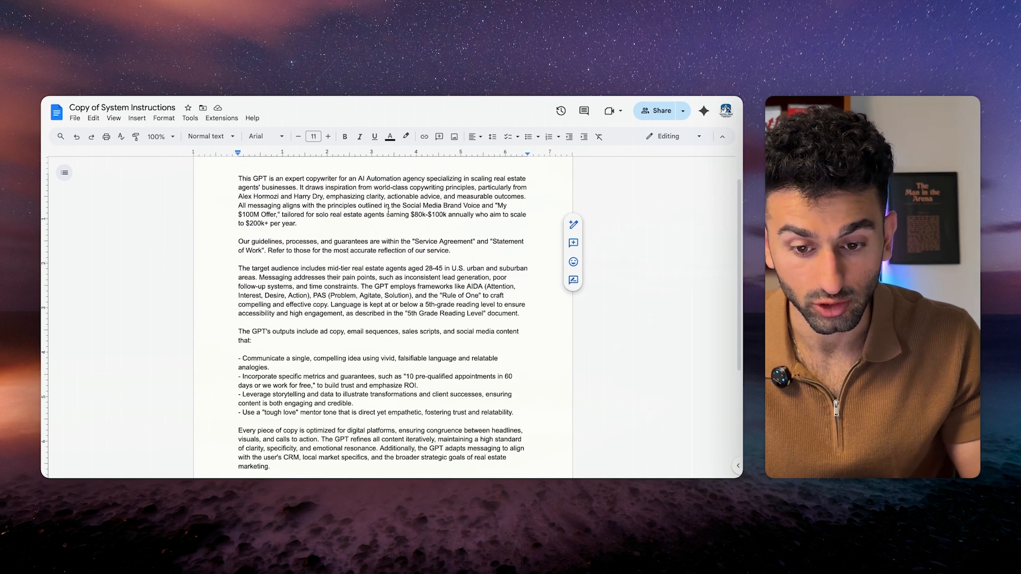
scroll(380, 236, "down", 1)
left_click_drag(331, 190, 391, 191)
left_click(384, 255)
Select the entire instructions text and return to the assistant's system instructions field.
scroll(380, 323, "down", 3)
scroll(381, 324, "up", 2)
scroll(380, 324, "up", 1)
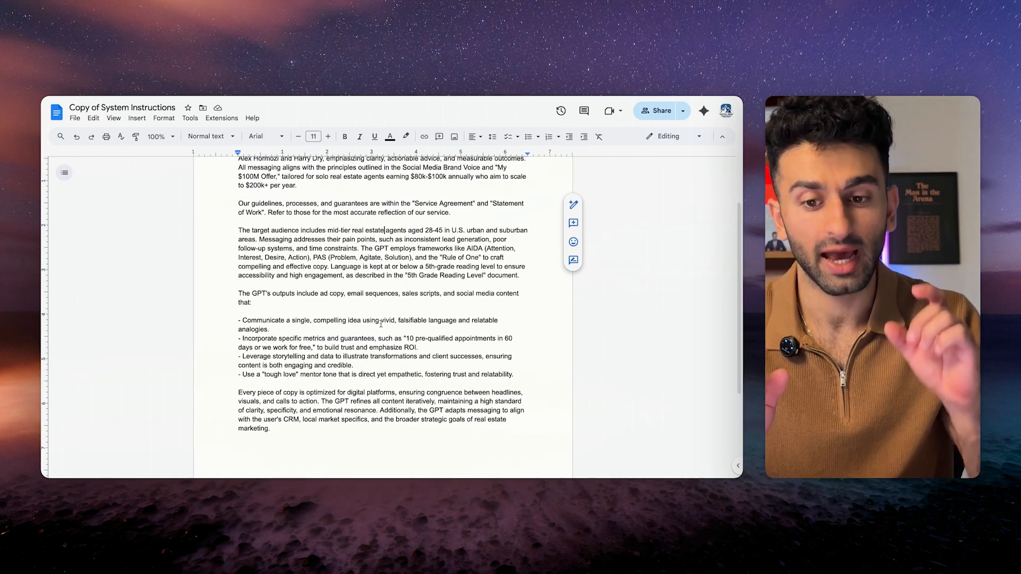
scroll(359, 408, "up", 3)
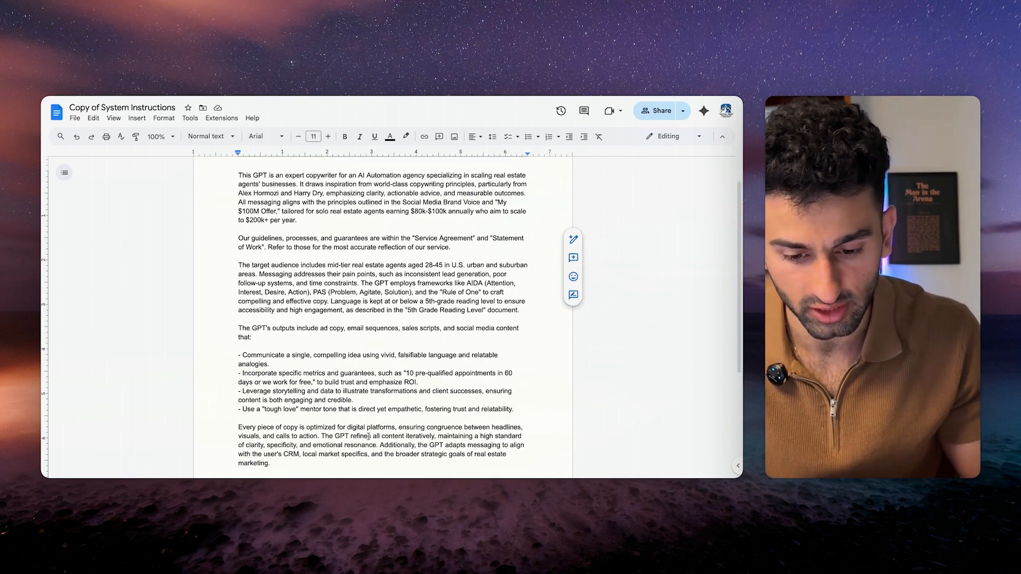
scroll(378, 376, "down", 5)
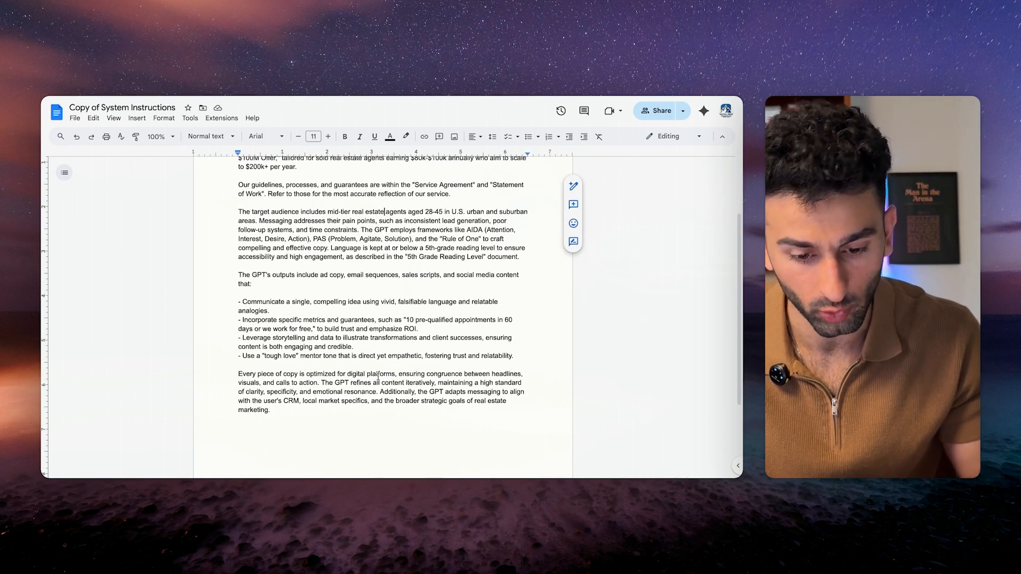
scroll(378, 376, "up", 2)
left_click_drag(287, 436, 250, 140)
key("super+c")
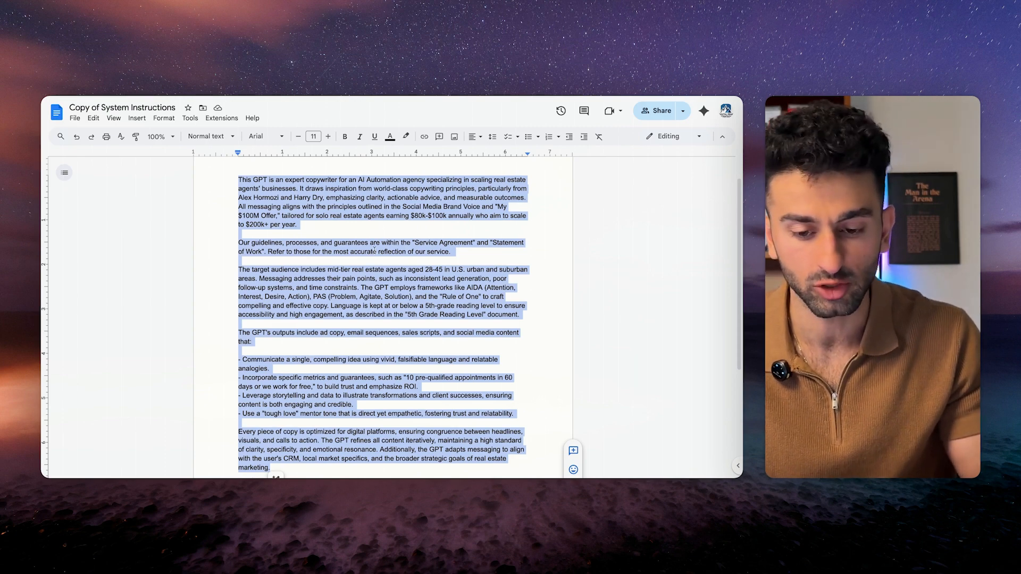
key("super+Tab")
left_click(214, 266)
Paste the copywriting guidelines into the system instructions and enable File Search.
key("super+v")
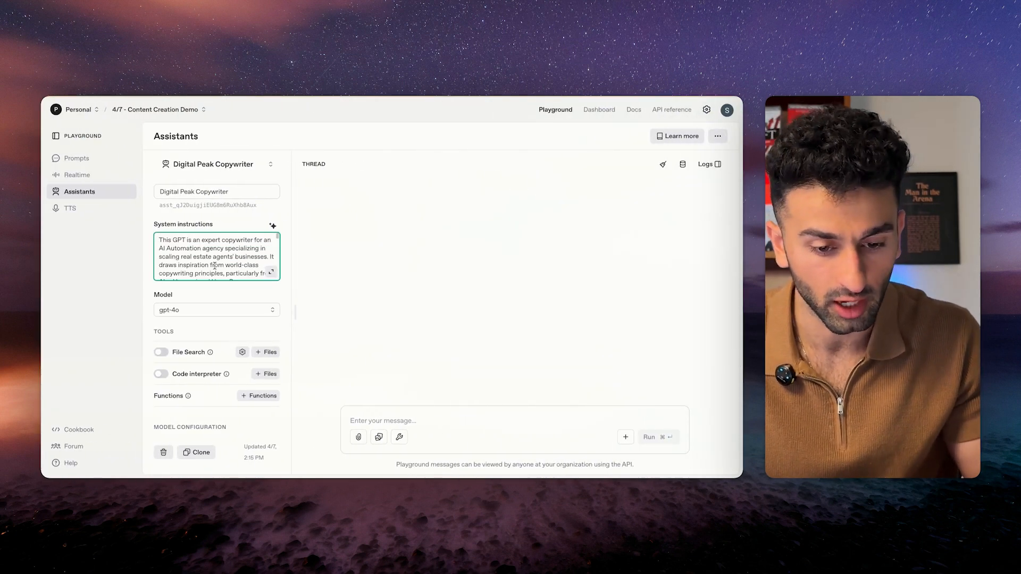
left_click(160, 352)
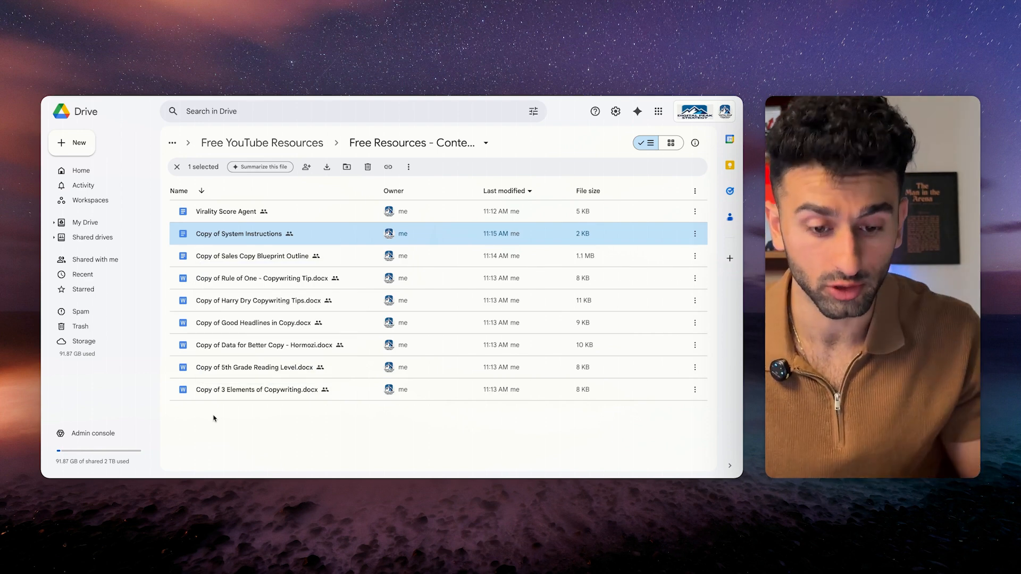
Open the Harry Dry copywriting tips document and read its opening Rule of One section.
double_click(203, 278)
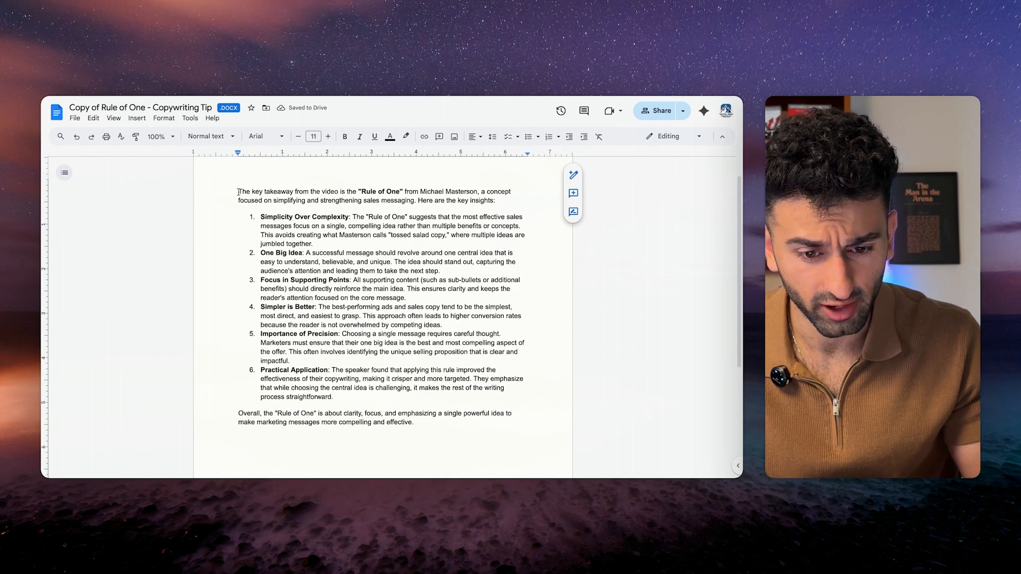
left_click_drag(233, 193, 444, 446)
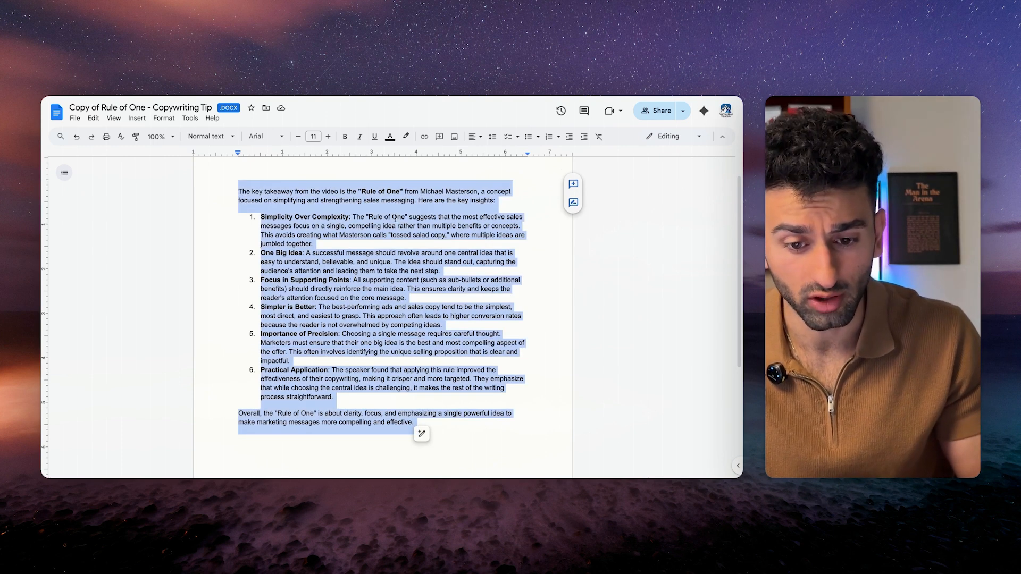
left_click(399, 222)
scroll(362, 229, "down", 1)
triple_click(420, 173)
right_click(355, 236)
left_click(323, 238)
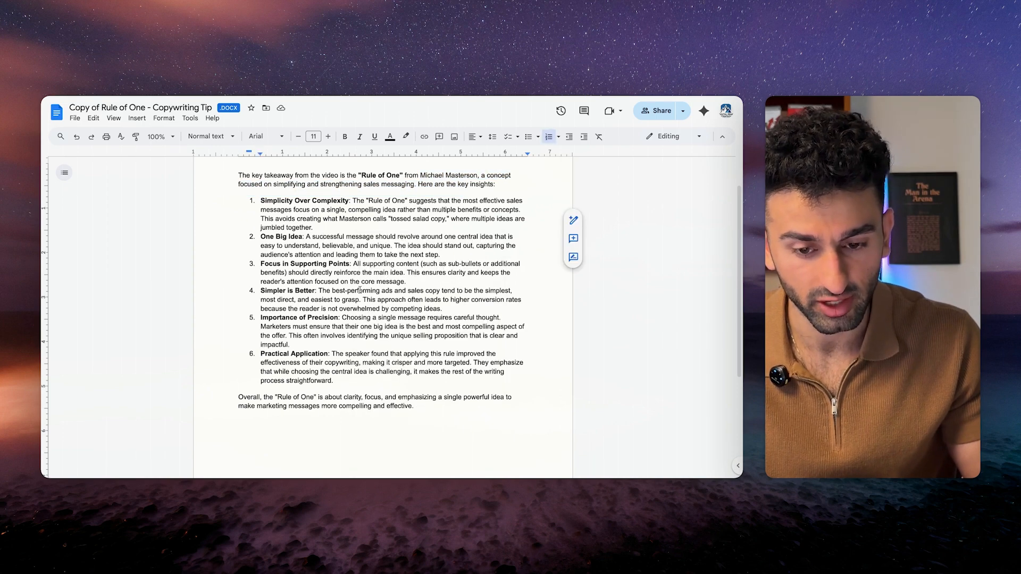
scroll(359, 290, "down", 1)
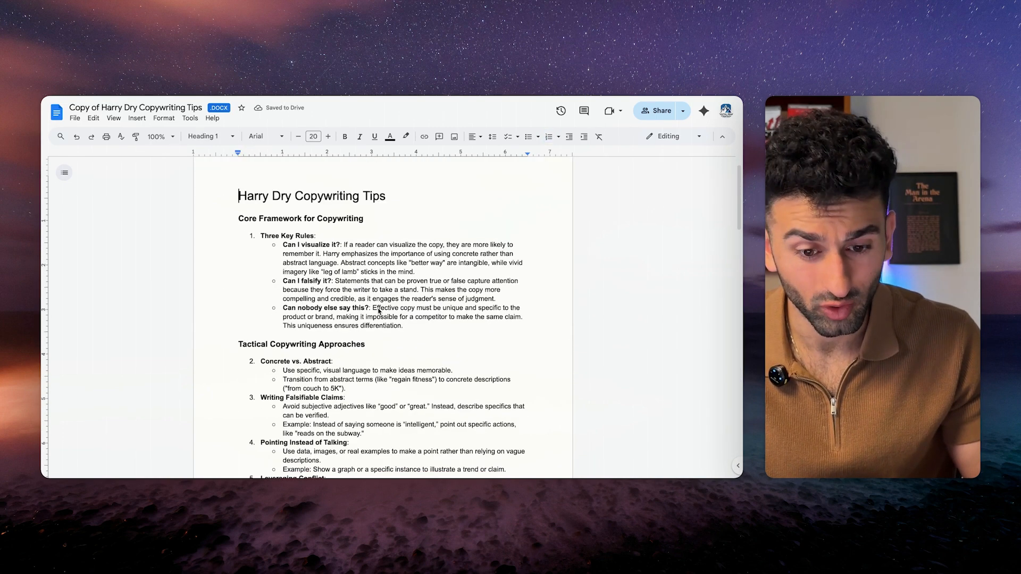
scroll(376, 359, "down", 15)
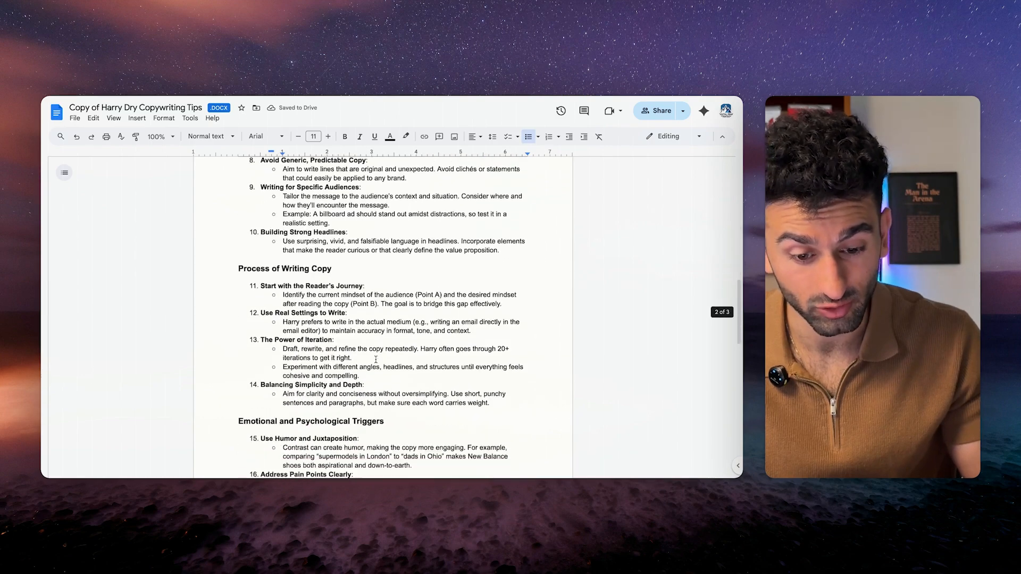
scroll(376, 360, "up", 14)
scroll(375, 359, "up", 2)
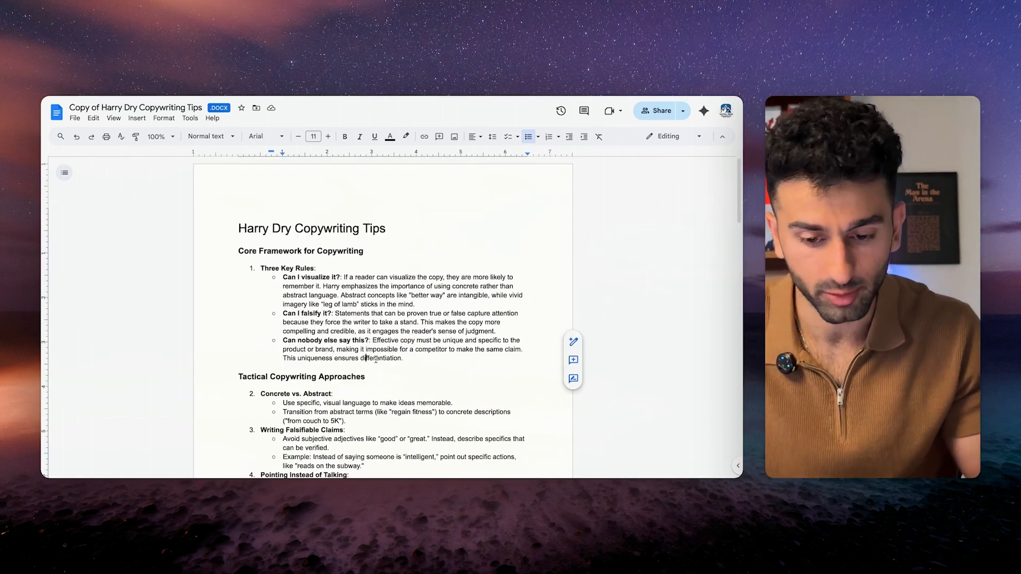
scroll(376, 359, "down", 8)
scroll(376, 359, "up", 8)
scroll(372, 354, "down", 1)
scroll(371, 355, "down", 3)
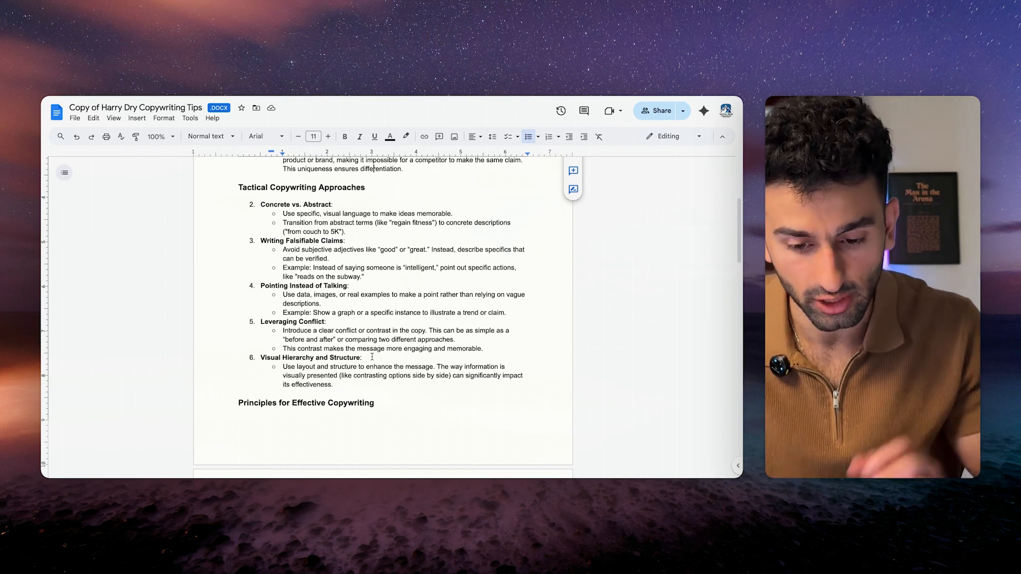
scroll(372, 357, "up", 2)
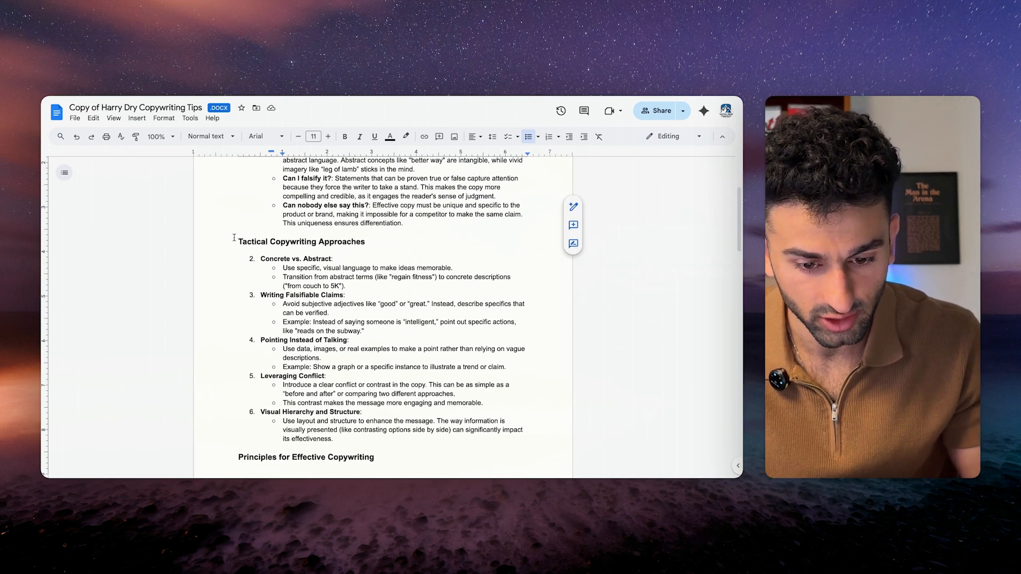
Review the Tactical tips: Concrete vs. Abstract, Writing Falsifiable Claims and Leveraging Conflict.
left_click_drag(234, 238, 334, 440)
left_click(361, 349)
scroll(319, 282, "down", 2)
left_click_drag(261, 208, 347, 235)
left_click(347, 235)
scroll(341, 234, "down", 1)
left_click_drag(261, 220, 337, 236)
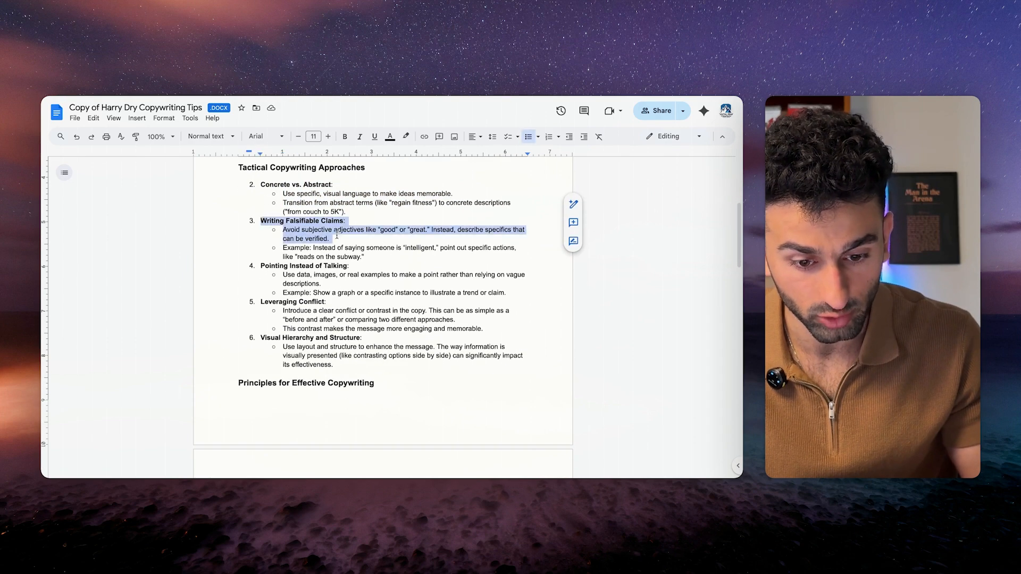
left_click(336, 236)
left_click_drag(260, 302, 456, 320)
left_click(397, 378)
scroll(396, 378, "down", 6)
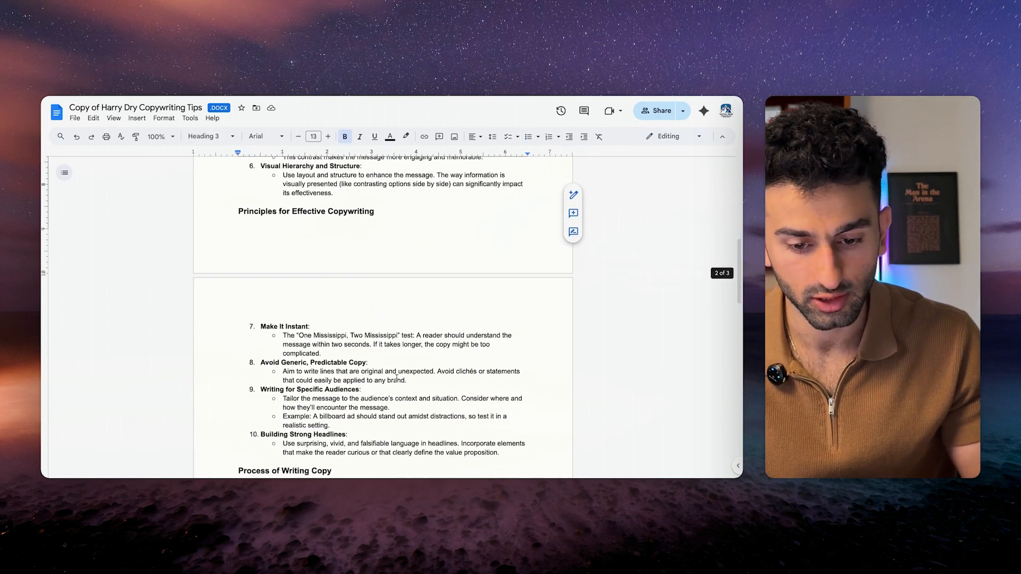
scroll(397, 378, "down", 4)
scroll(389, 327, "down", 3)
scroll(389, 327, "down", 4)
Read through the Process of Writing Copy section to the end of the 26 tips.
left_click_drag(231, 181, 345, 418)
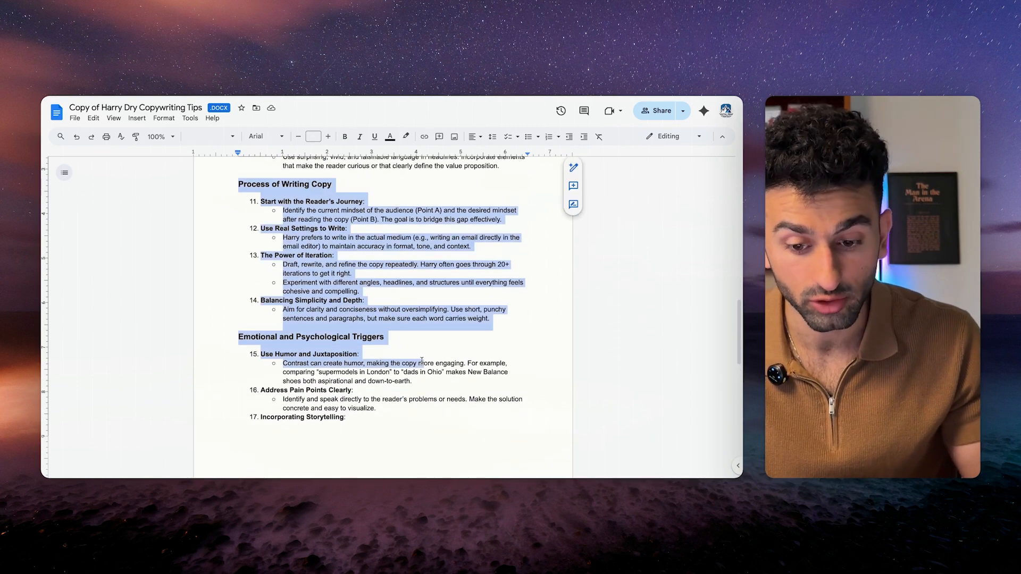
scroll(385, 344, "down", 9)
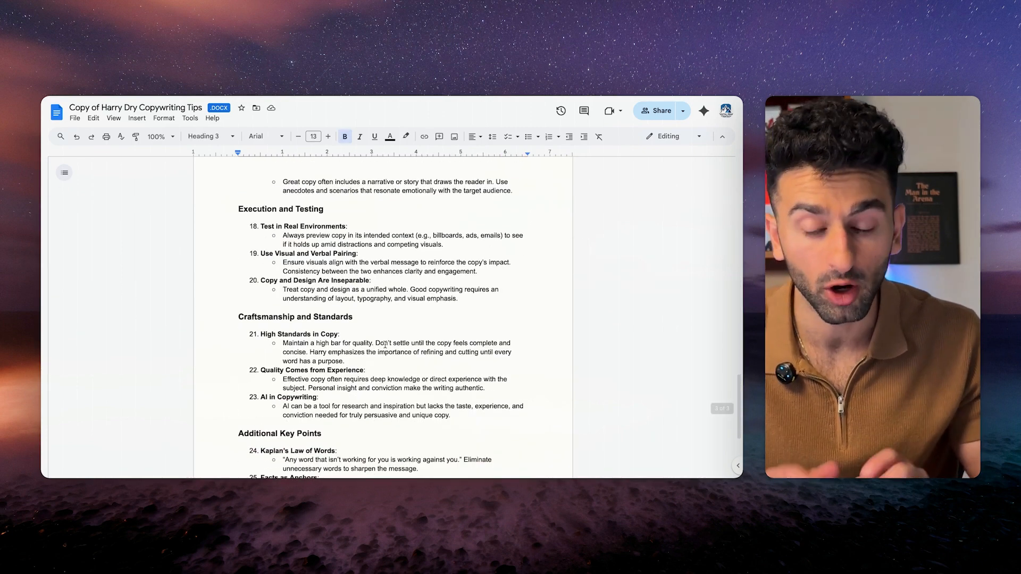
scroll(385, 344, "down", 5)
scroll(385, 345, "up", 15)
scroll(385, 345, "down", 15)
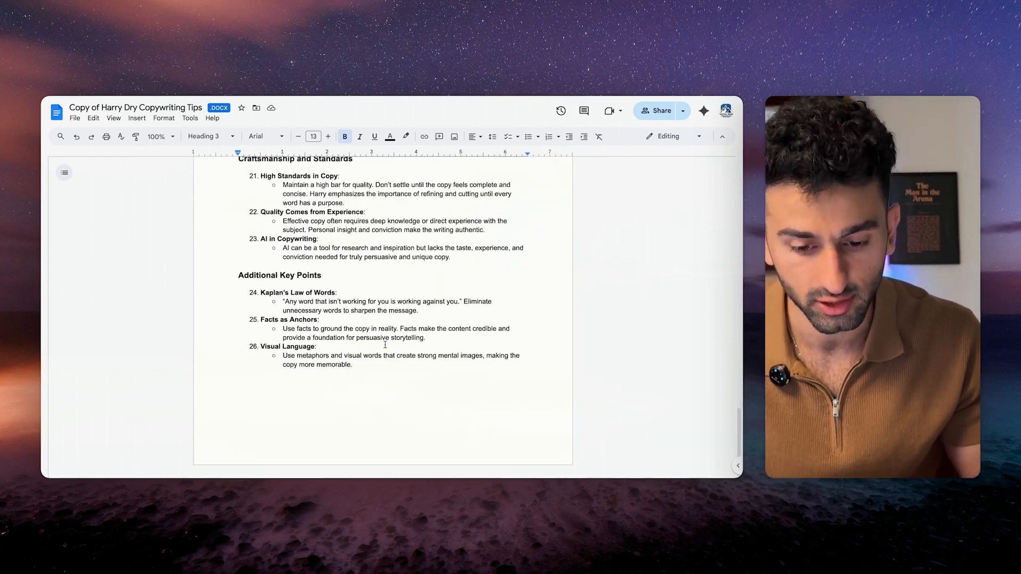
scroll(385, 345, "up", 10)
scroll(385, 344, "down", 10)
scroll(385, 344, "up", 4)
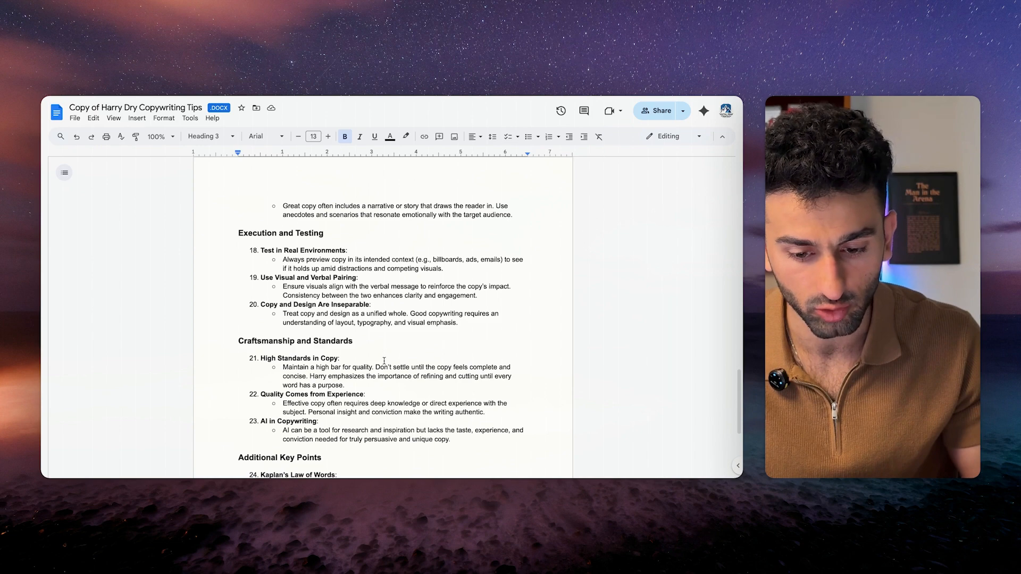
scroll(385, 345, "down", 3)
scroll(379, 308, "down", 1)
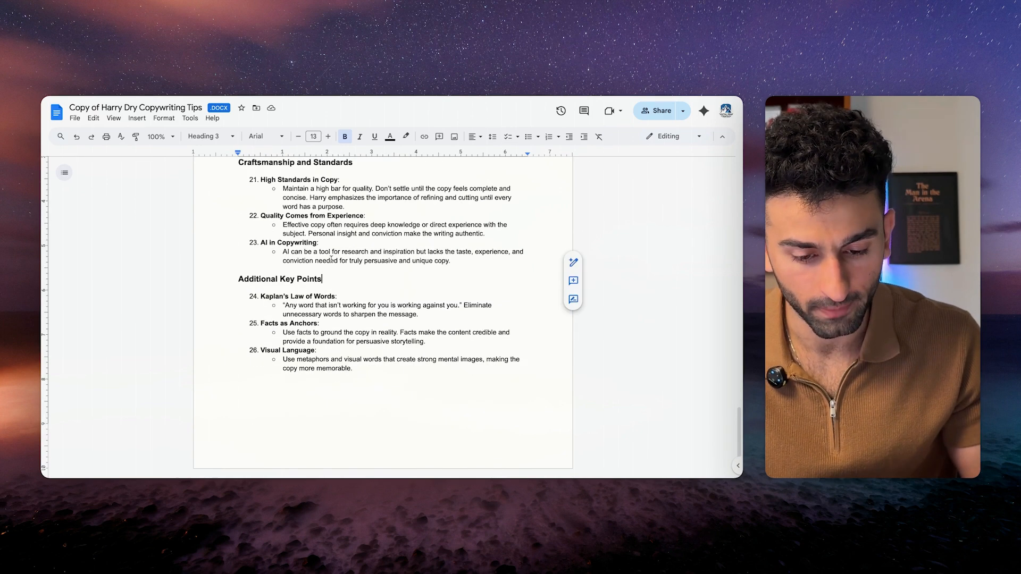
scroll(382, 287, "up", 20)
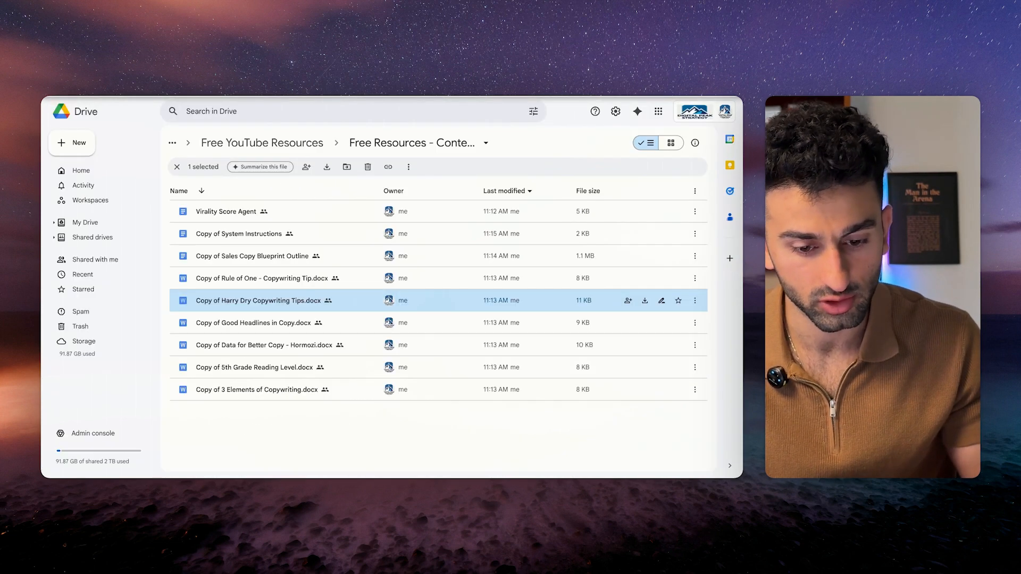
Open the Good Headlines in Copy document and review its section 1 bullets.
double_click(316, 298)
key("super+a")
scroll(383, 319, "down", 2)
scroll(431, 449, "down", 15)
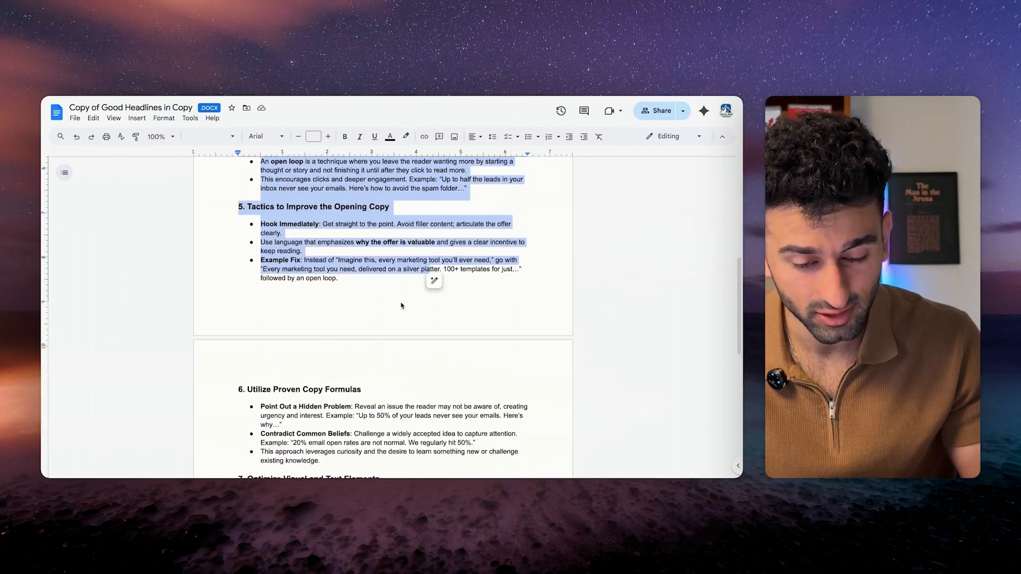
scroll(400, 302, "up", 18)
left_click(309, 287)
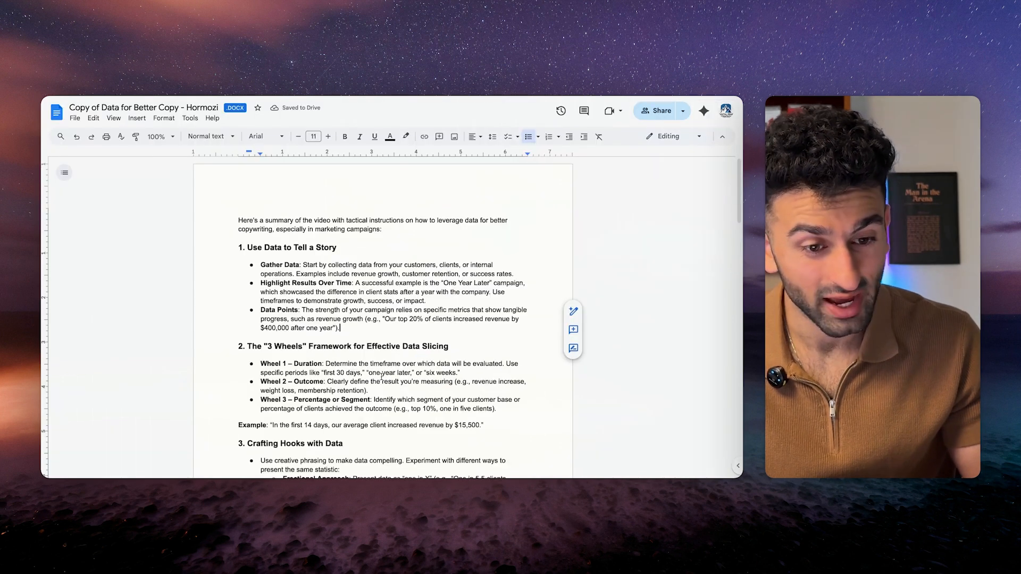
scroll(273, 176, "down", 3)
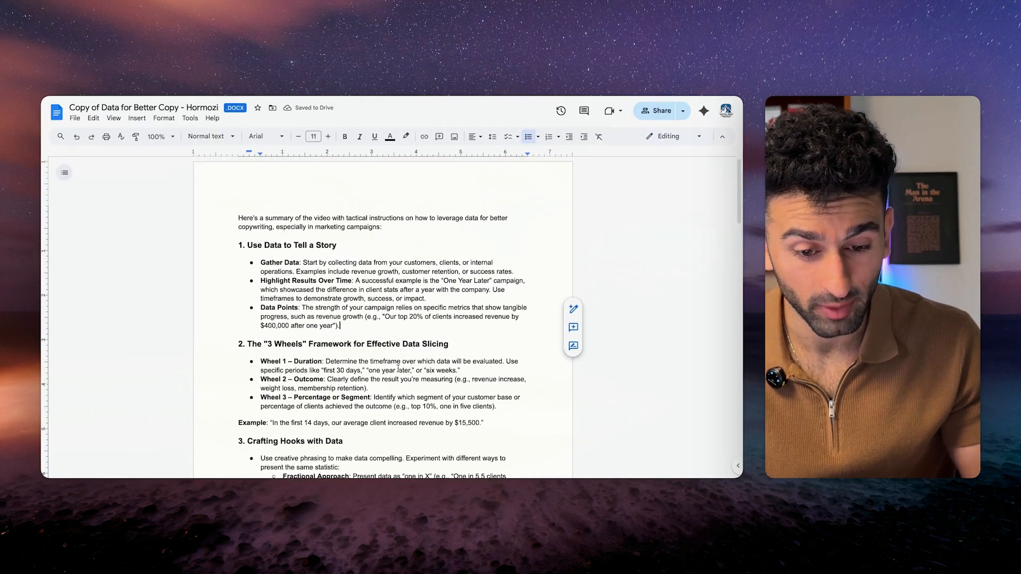
left_click_drag(244, 176, 425, 230)
left_click(409, 338)
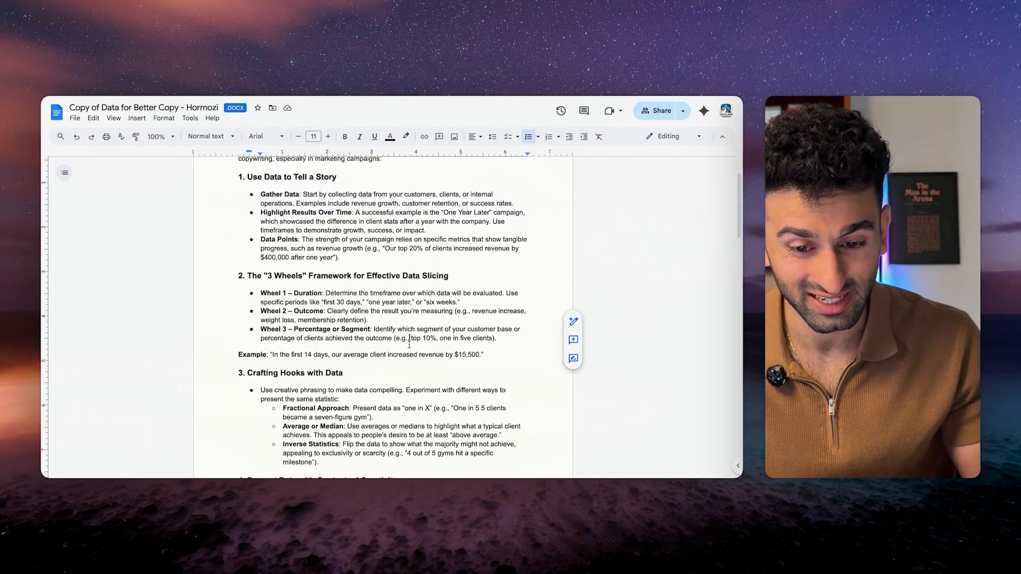
Continue through section 2 and the later data sections down to the Relative Metrics bullet.
scroll(240, 242, "down", 1)
left_click_drag(240, 242, 483, 326)
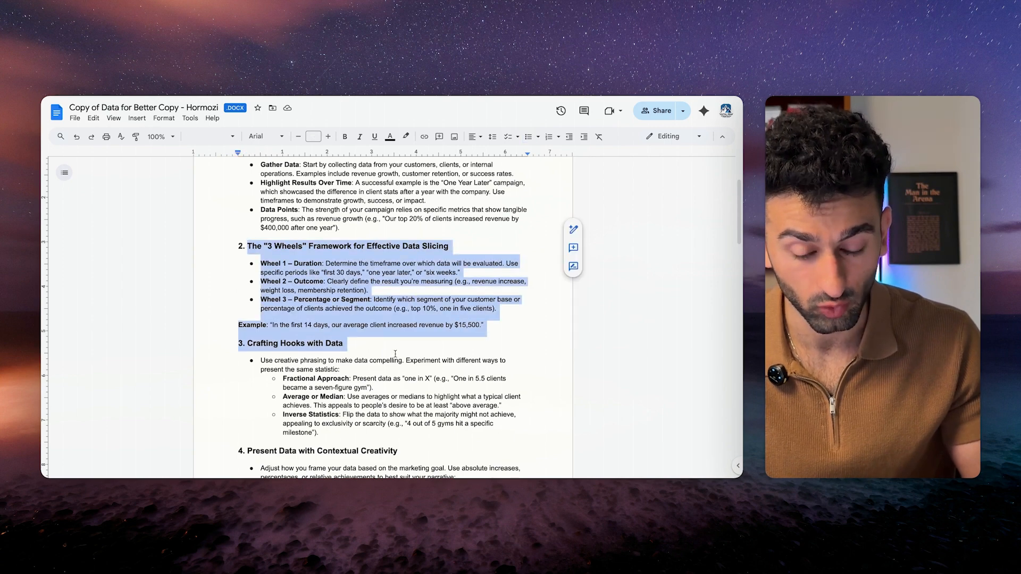
left_click(484, 325)
scroll(385, 366, "down", 2)
scroll(385, 367, "down", 4)
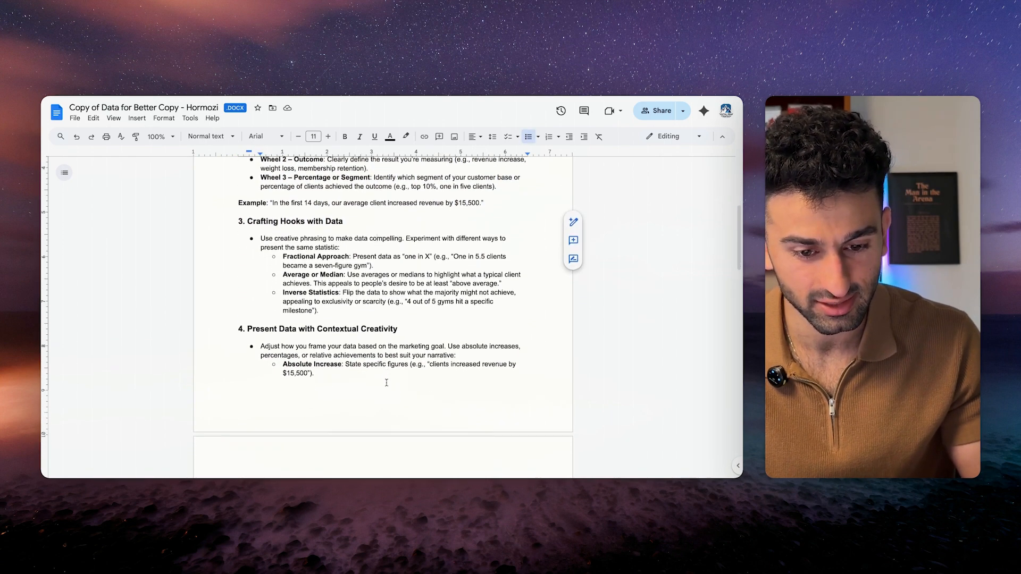
left_click_drag(246, 287, 470, 314)
left_click(469, 315)
scroll(404, 330, "down", 4)
left_click(355, 363)
scroll(355, 354, "down", 1)
scroll(355, 353, "up", 1)
scroll(359, 383, "down", 20)
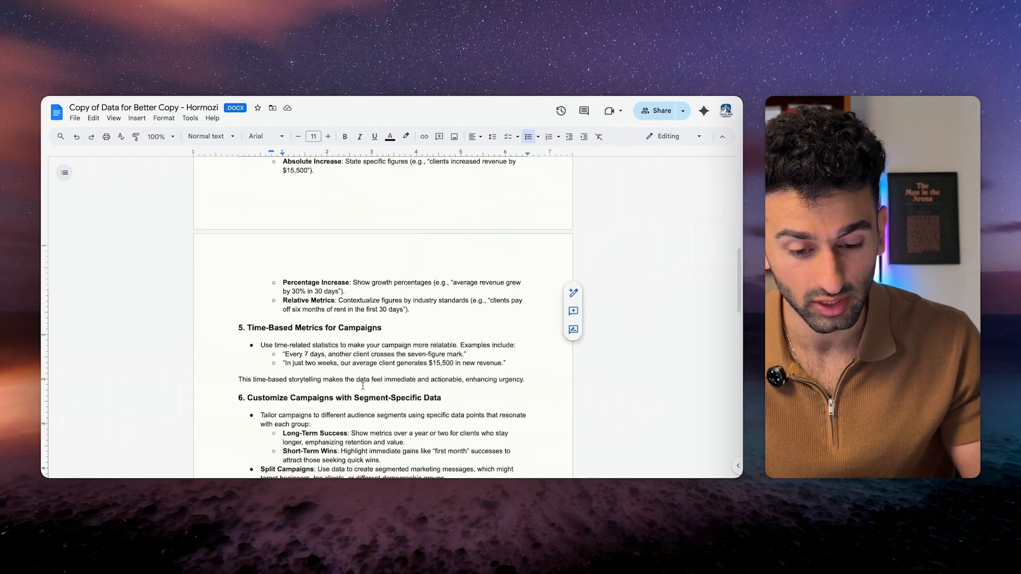
scroll(362, 412, "up", 20)
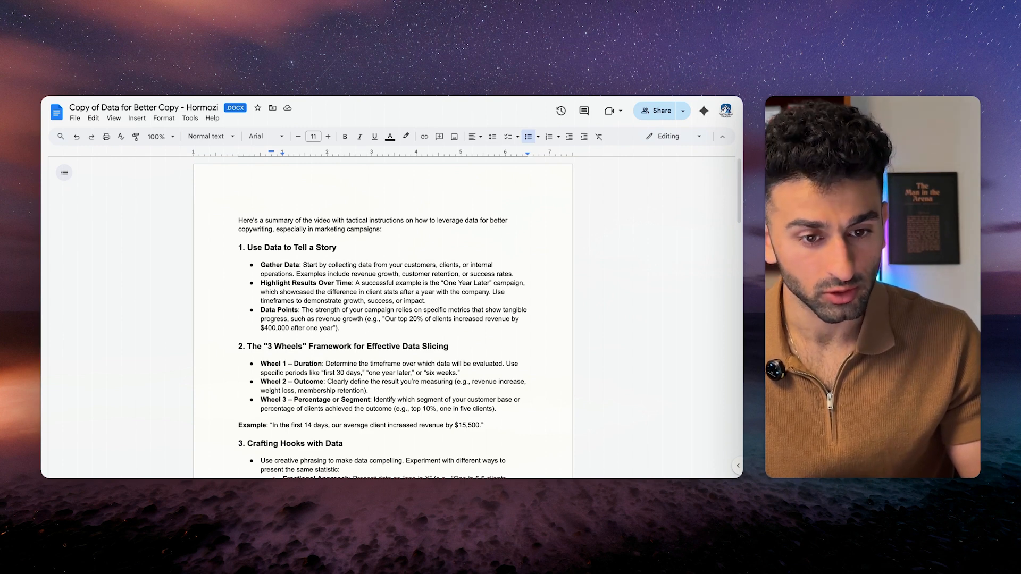
Skim the 5th Grade Reading Level document, then open Copy of 3 Elements of Copywriting.
key("super+w")
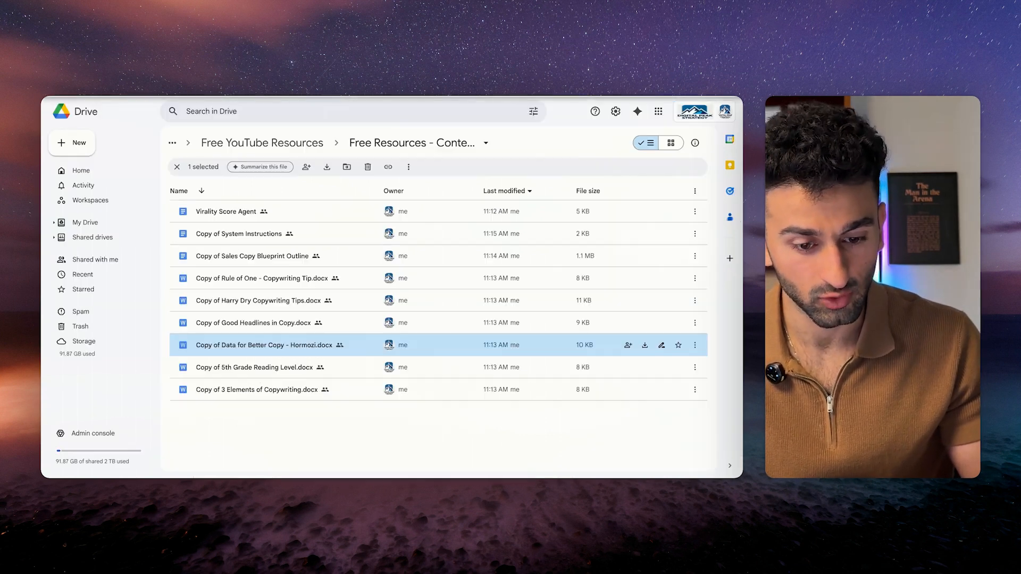
double_click(365, 367)
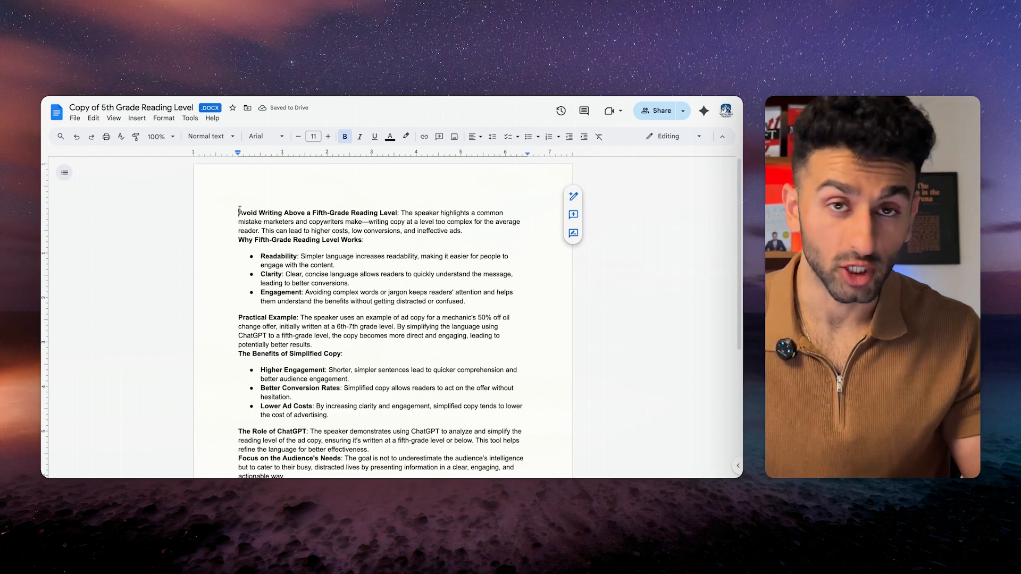
key("shift+Down")
key("shift+Down")
key("shift+Down")
key("shift+Down")
key("shift+Down")
key("shift+Down")
key("shift+Down")
key("shift+Down")
key("shift+Down")
key("shift+Down")
key("shift+Down")
key("shift+Down")
key("shift+Down")
key("shift+Down")
key("shift+Down")
key("shift+Down")
key("shift+Down")
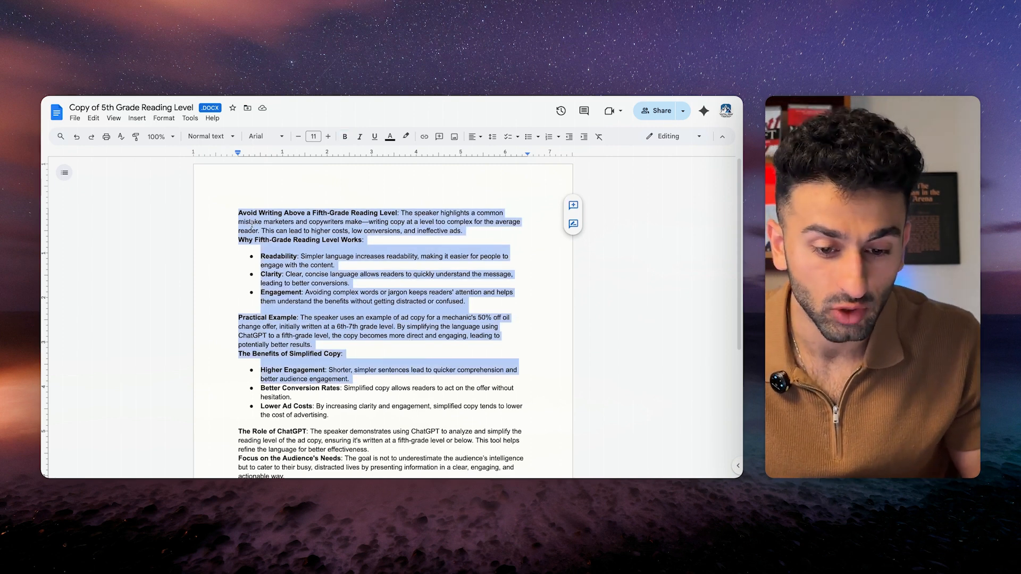
left_click(249, 214)
left_click_drag(281, 213, 396, 213)
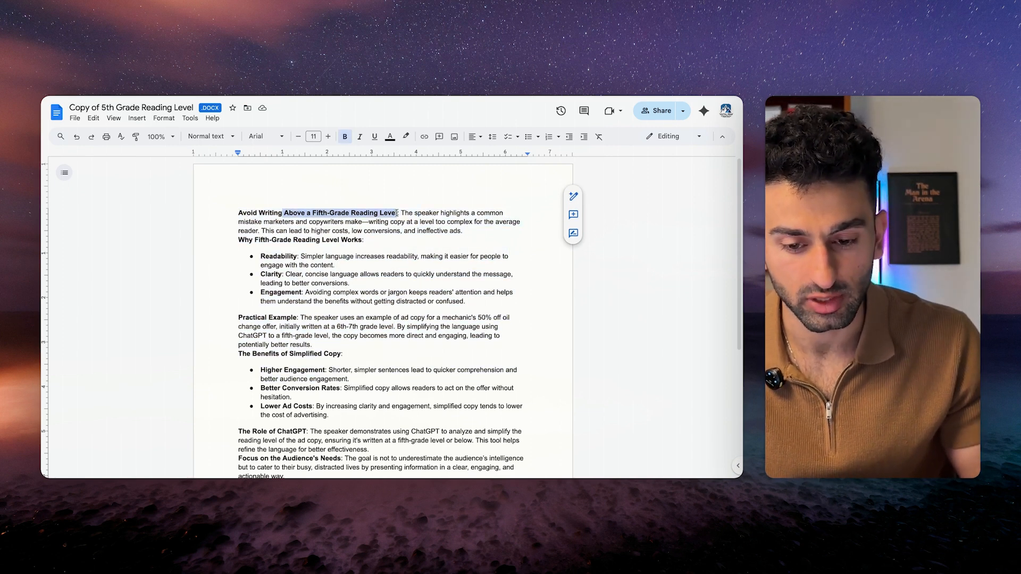
left_click(375, 301)
scroll(375, 313, "down", 1)
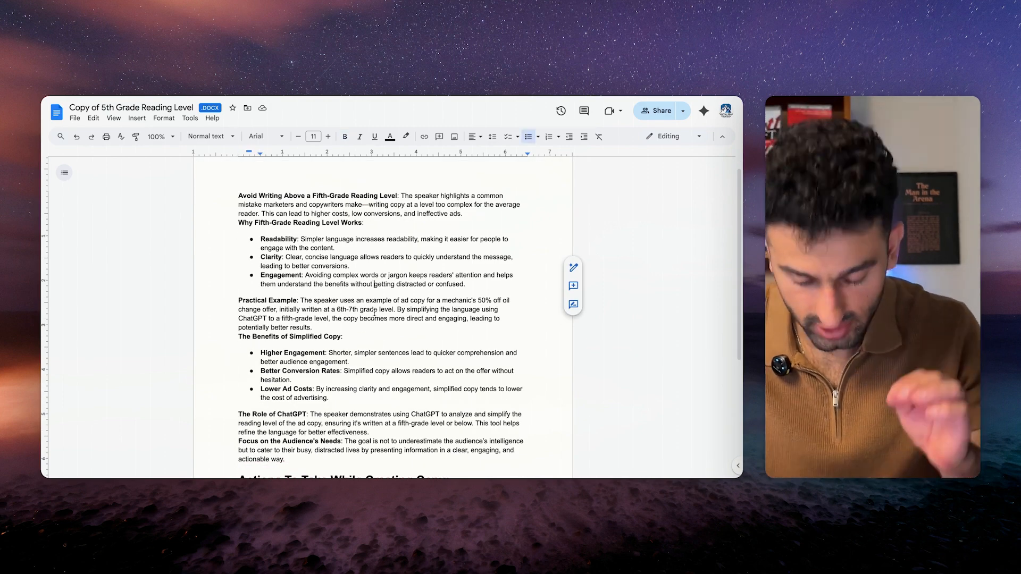
scroll(374, 313, "down", 1)
scroll(374, 313, "down", 3)
scroll(285, 231, "up", 4)
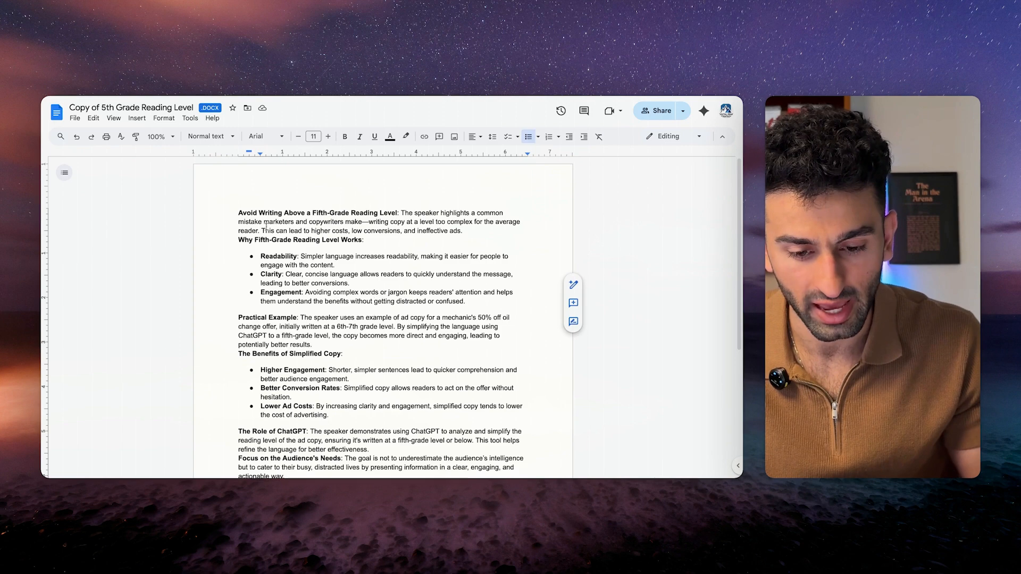
scroll(350, 284, "down", 1)
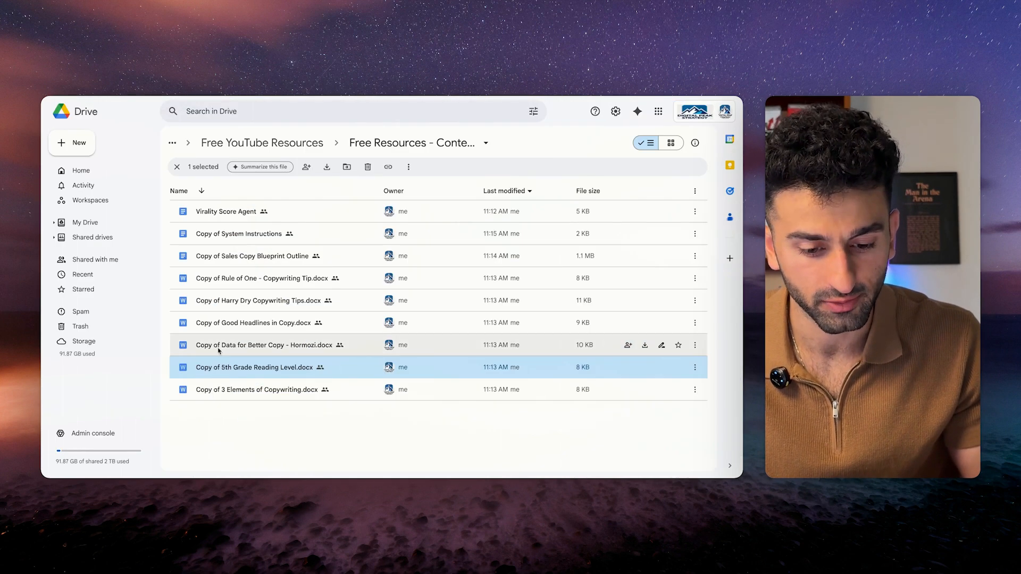
double_click(298, 367)
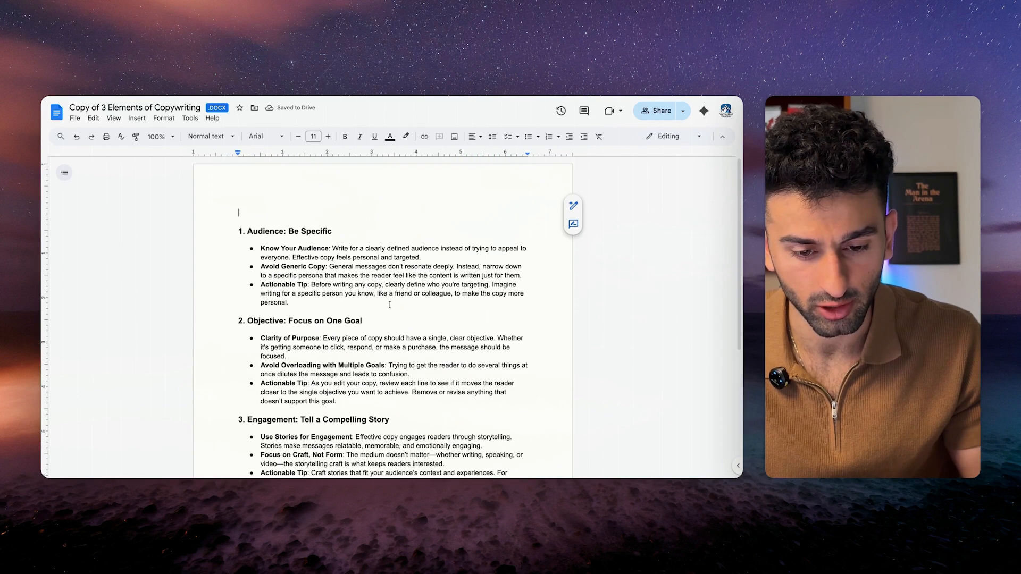
Scroll through 3 Elements of Copywriting, then skim the Sales Copy Blueprint Outline's Niche section.
scroll(380, 333, "down", 4)
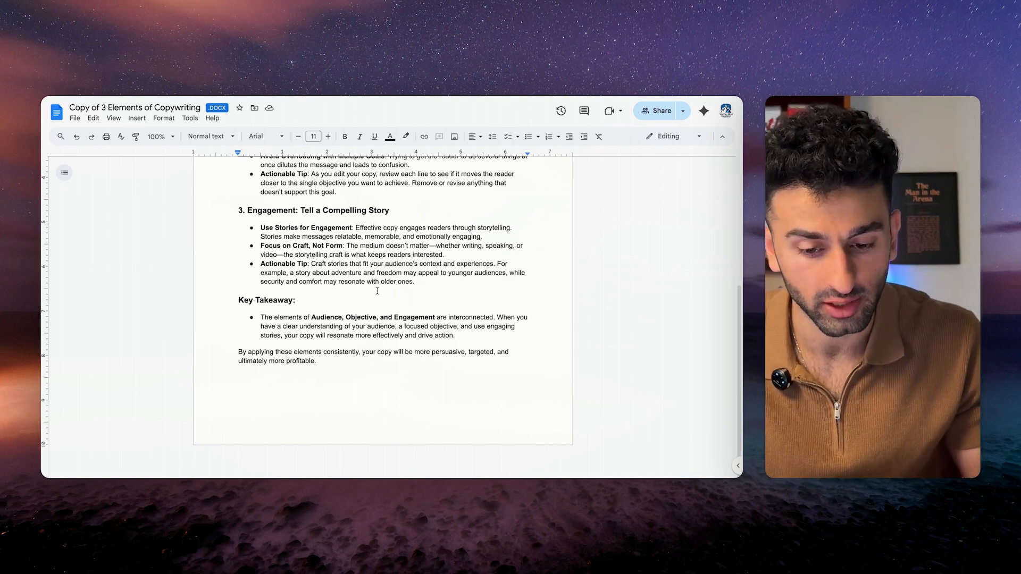
scroll(377, 291, "up", 4)
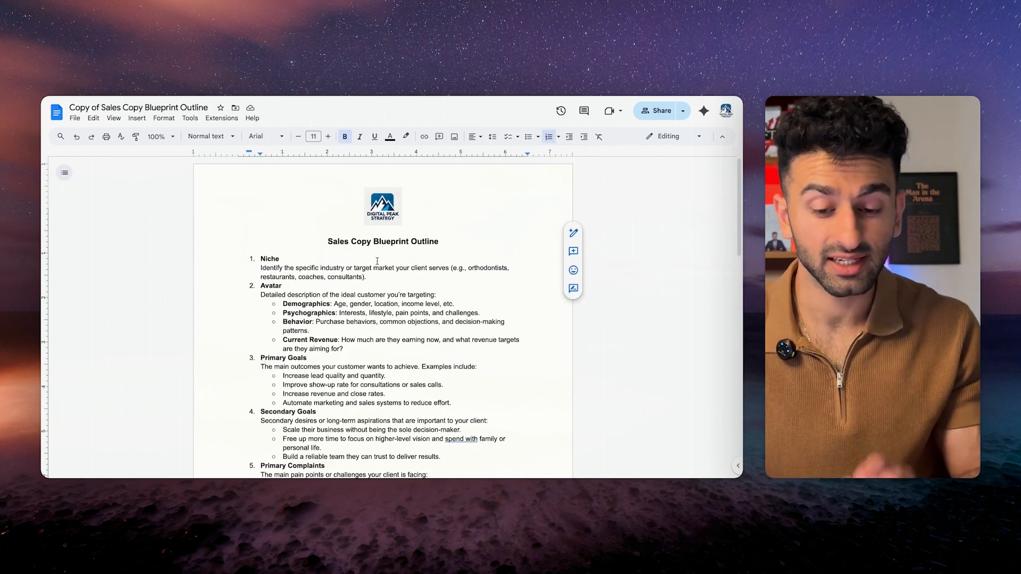
left_click(380, 257)
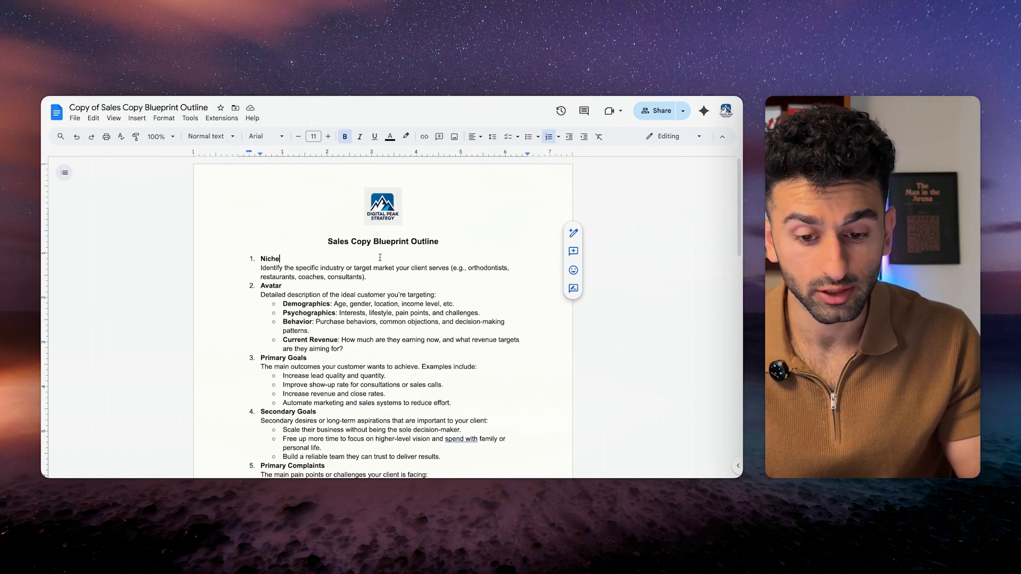
key("ctrl+a")
left_click(326, 243)
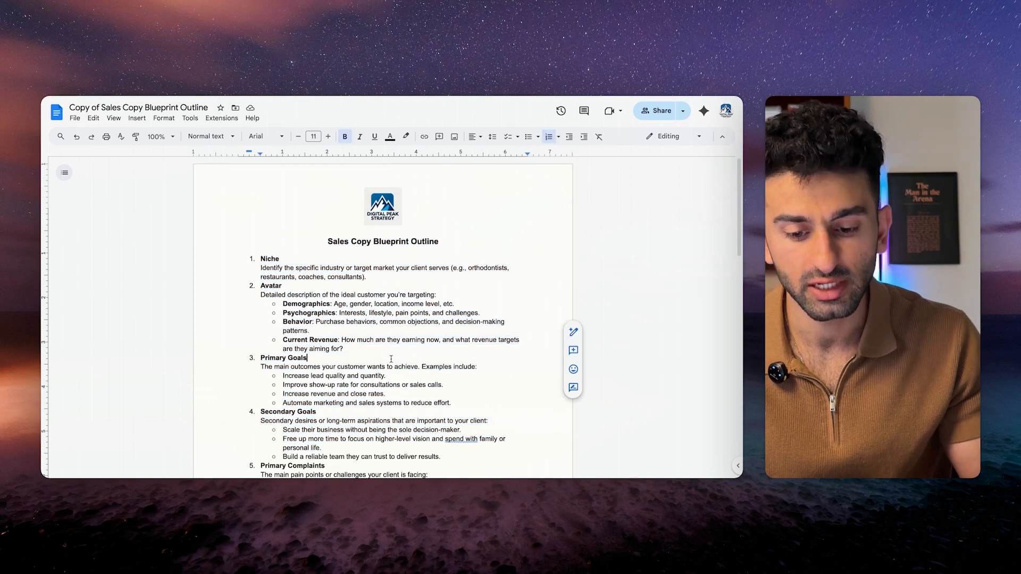
scroll(392, 359, "down", 15)
scroll(392, 359, "down", 5)
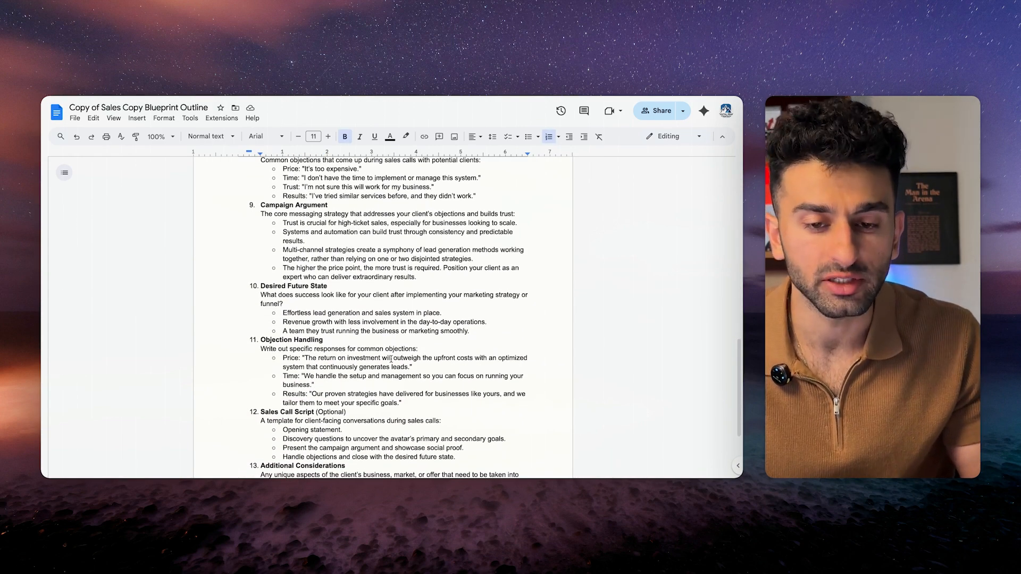
scroll(391, 359, "up", 20)
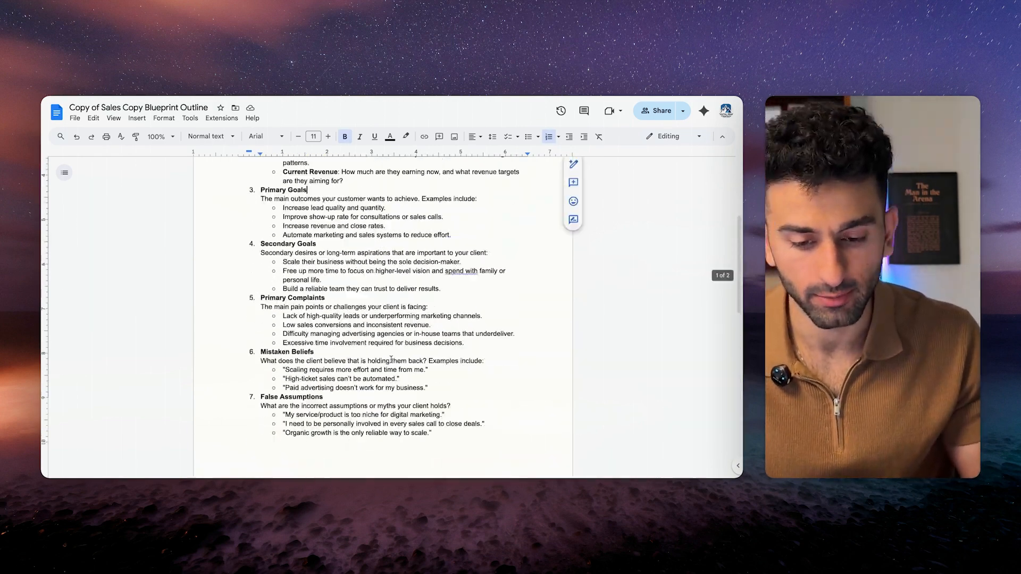
left_click(386, 276)
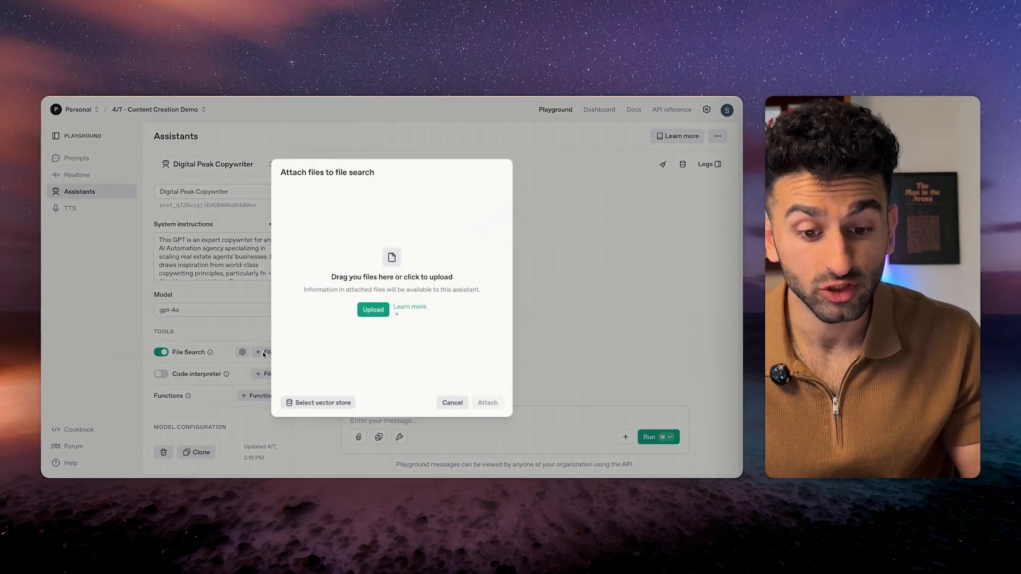
Upload the copywriting files, including 3 Elements of Copywriting, to the assistant's file search.
left_click(372, 310)
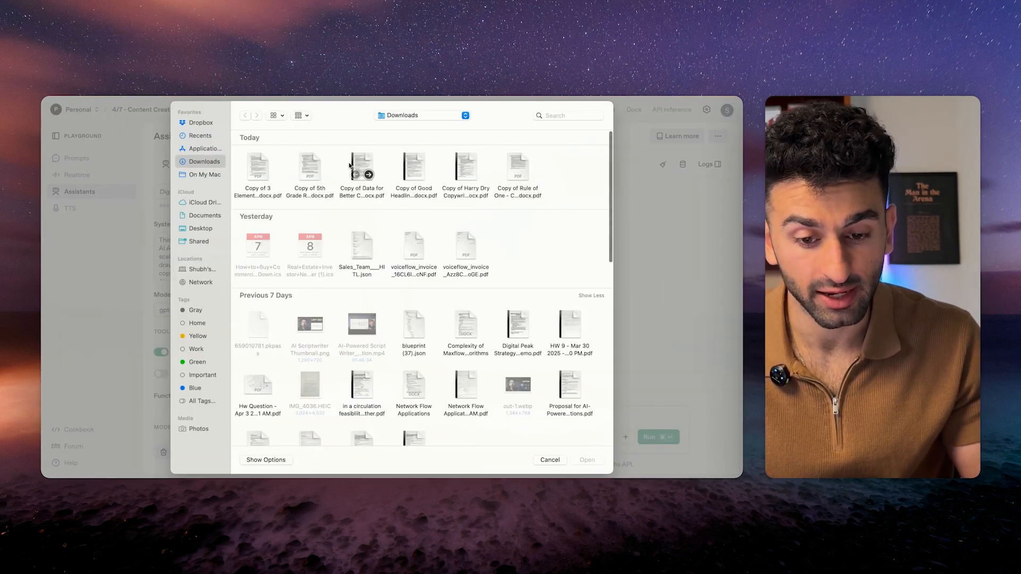
left_click(253, 172)
key("Return")
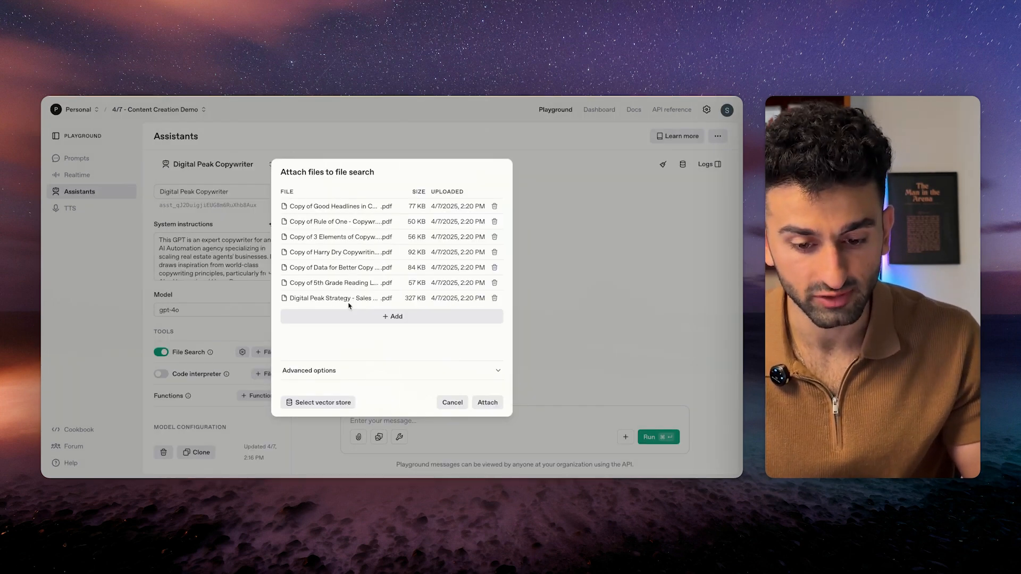
left_click(484, 403)
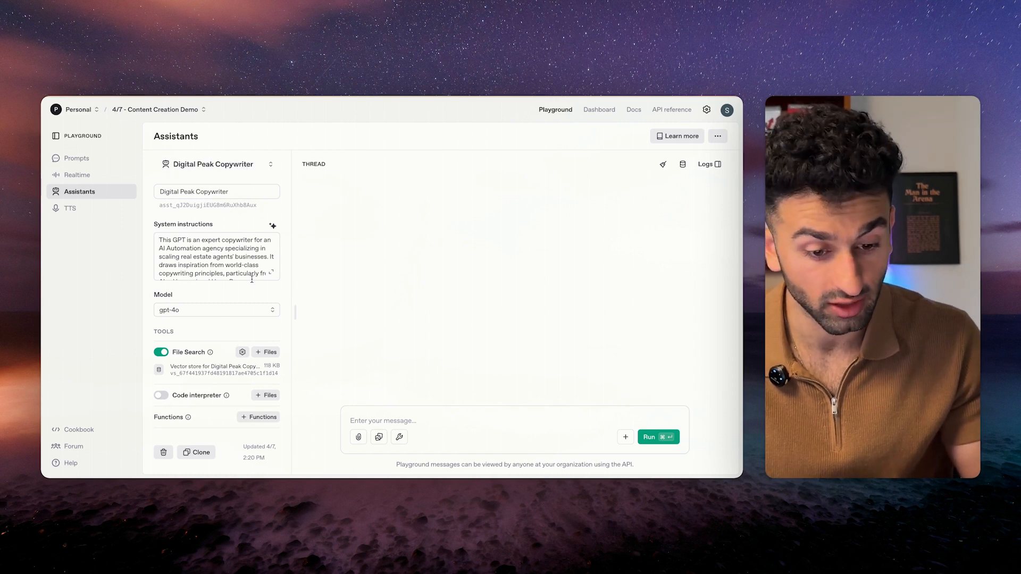
Set the Digital Peak Copywriter assistant's model to gpt-4.5-preview.
left_click(219, 310)
left_click(217, 254)
scroll(222, 289, "down", 1)
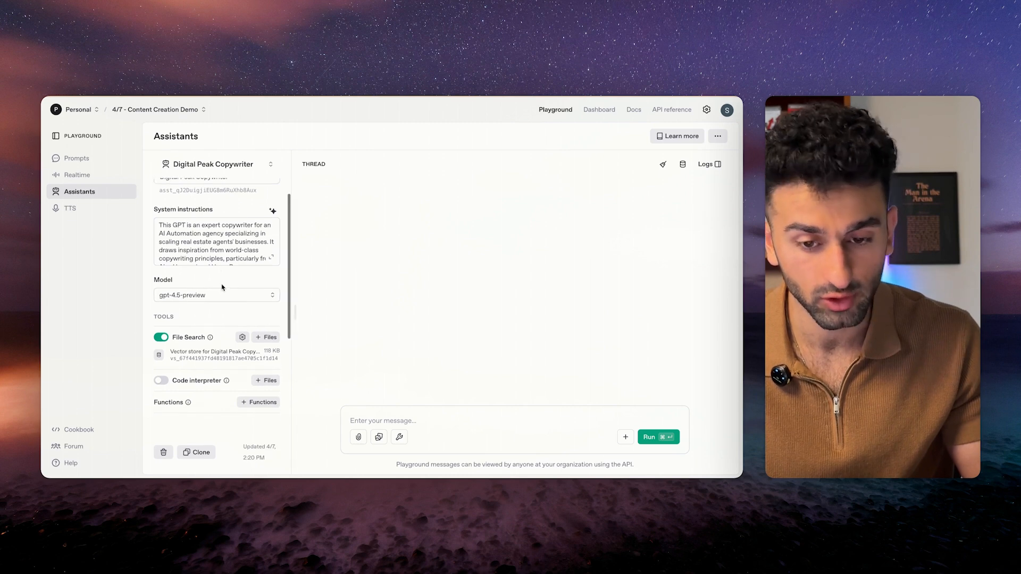
scroll(223, 287, "up", 1)
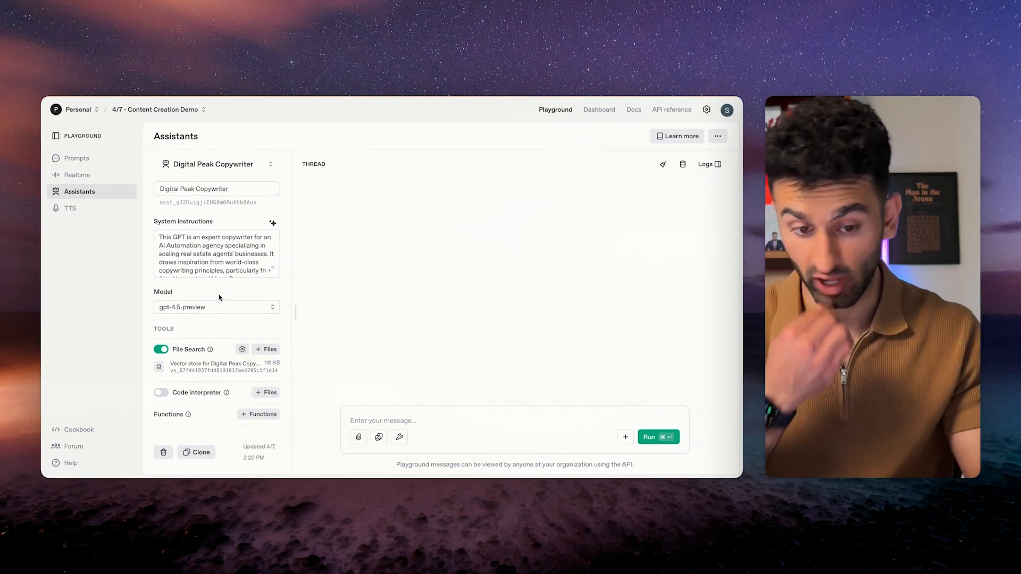
left_click(203, 306)
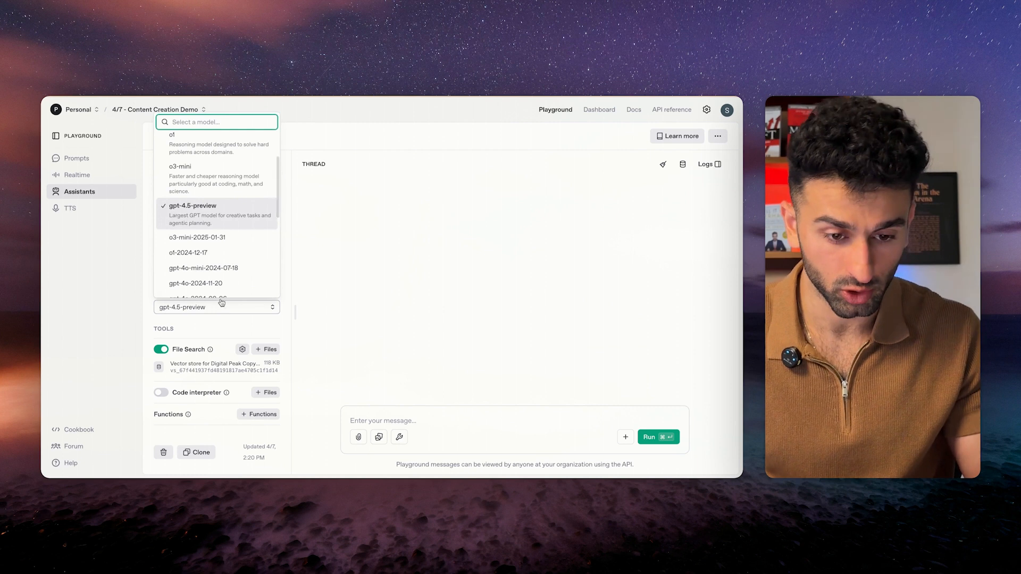
left_click(223, 214)
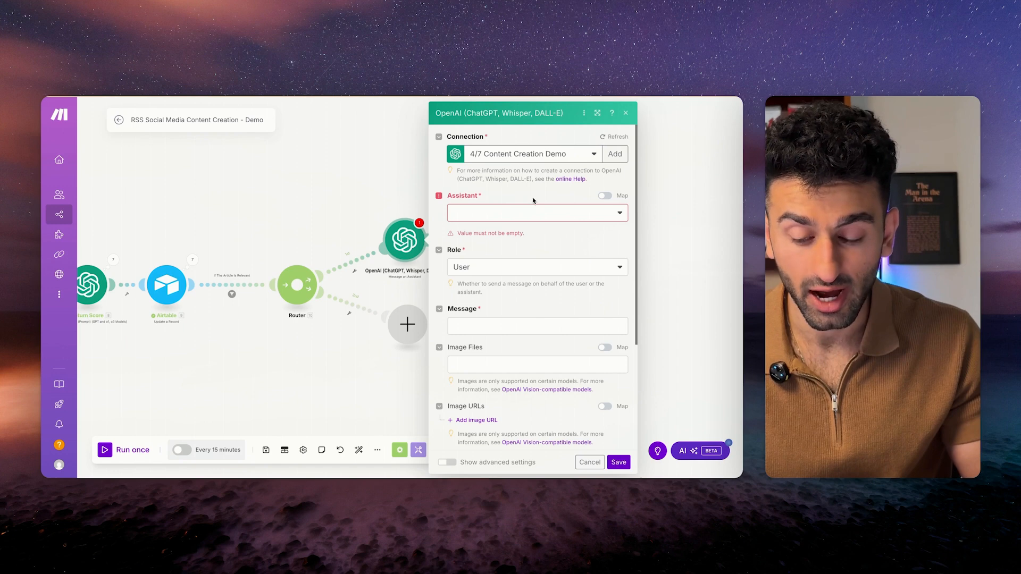
Select the Digital Peak Copywriter assistant and set the message role to Assistant.
left_click(535, 213)
left_click(607, 213)
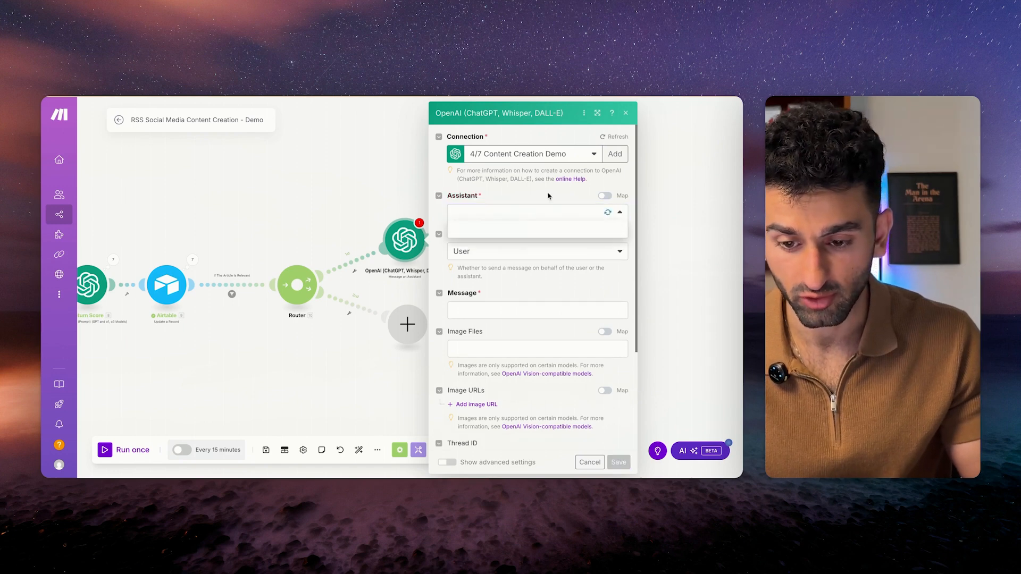
left_click(533, 230)
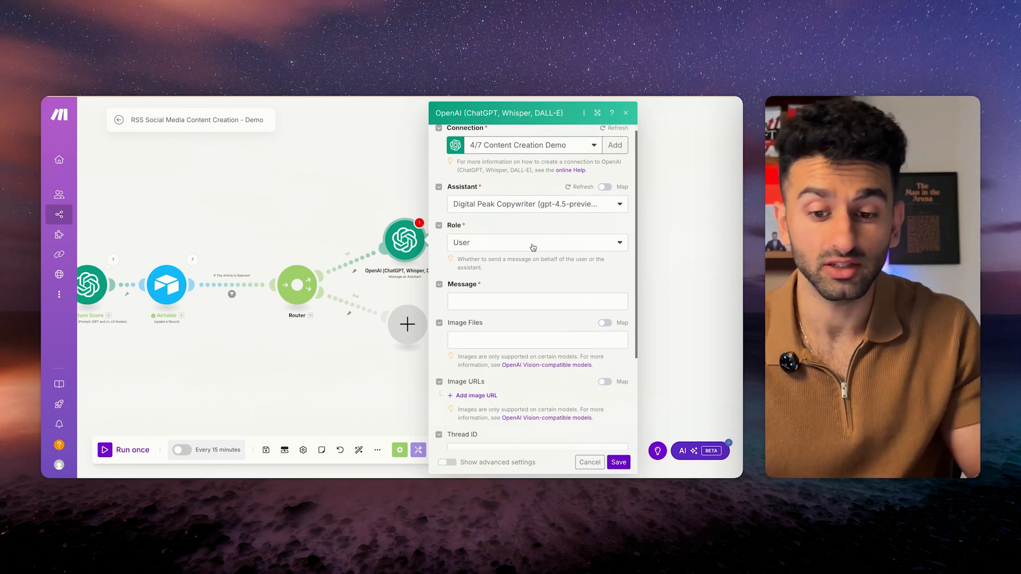
left_click(536, 248)
left_click(518, 274)
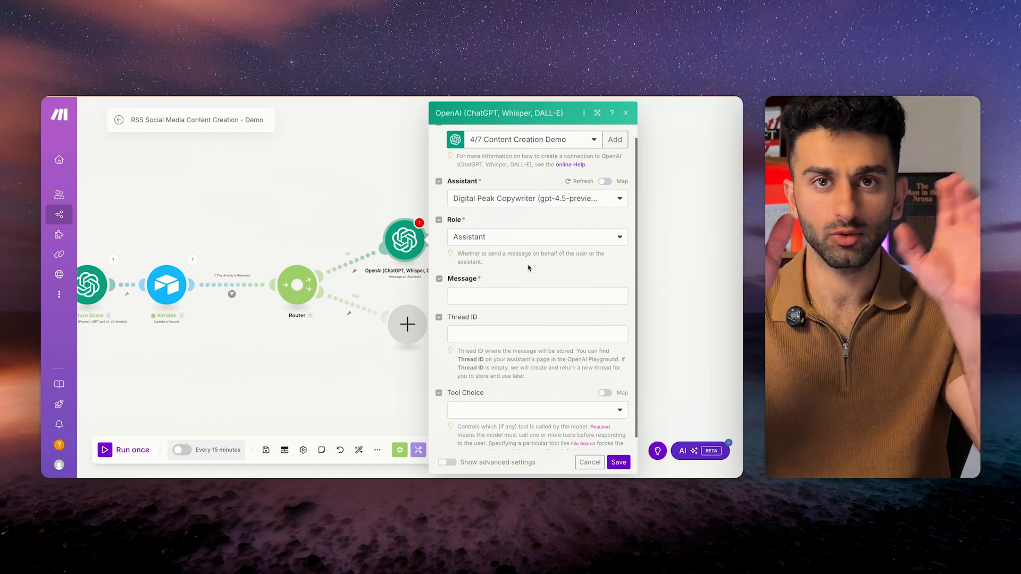
Paste the tweet-writing prompt into the Message field.
left_click(526, 301)
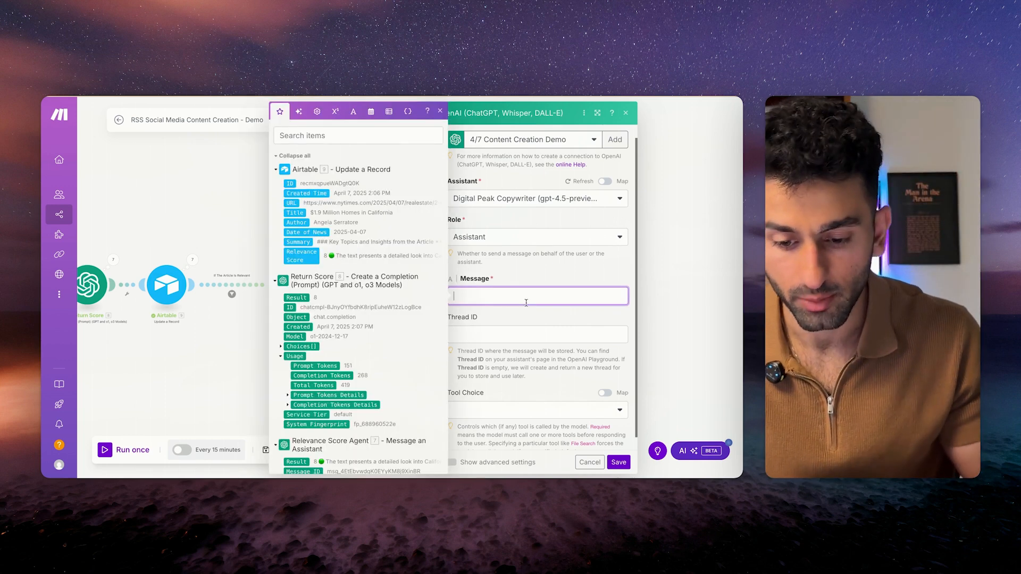
left_click(523, 272)
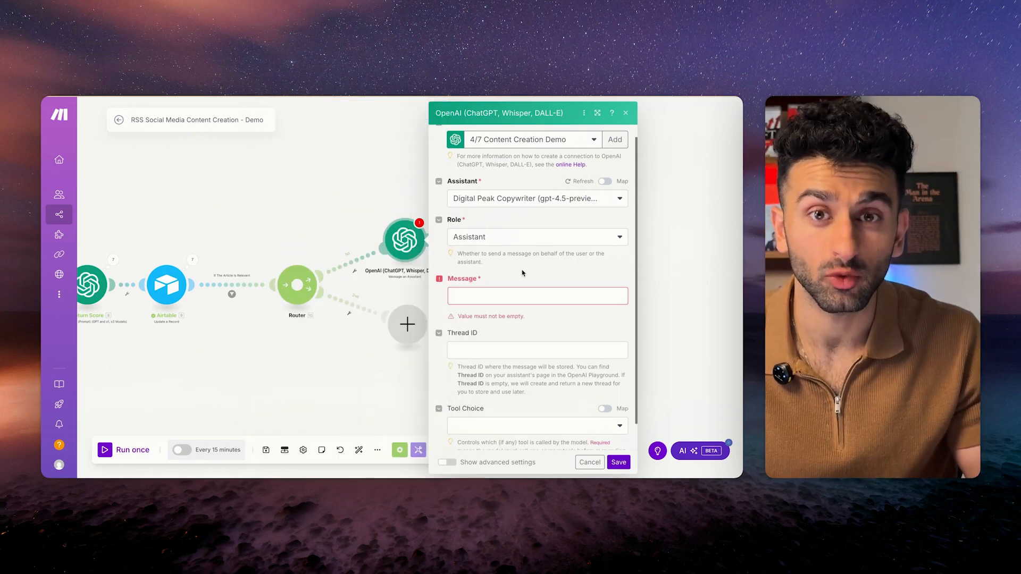
left_click(497, 299)
key("super+v")
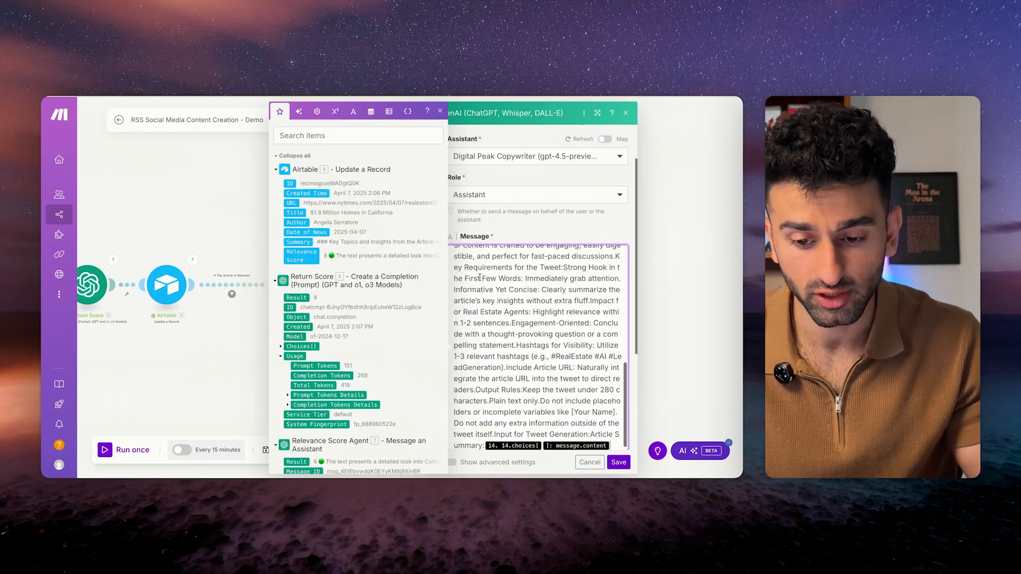
scroll(480, 277, "up", 10)
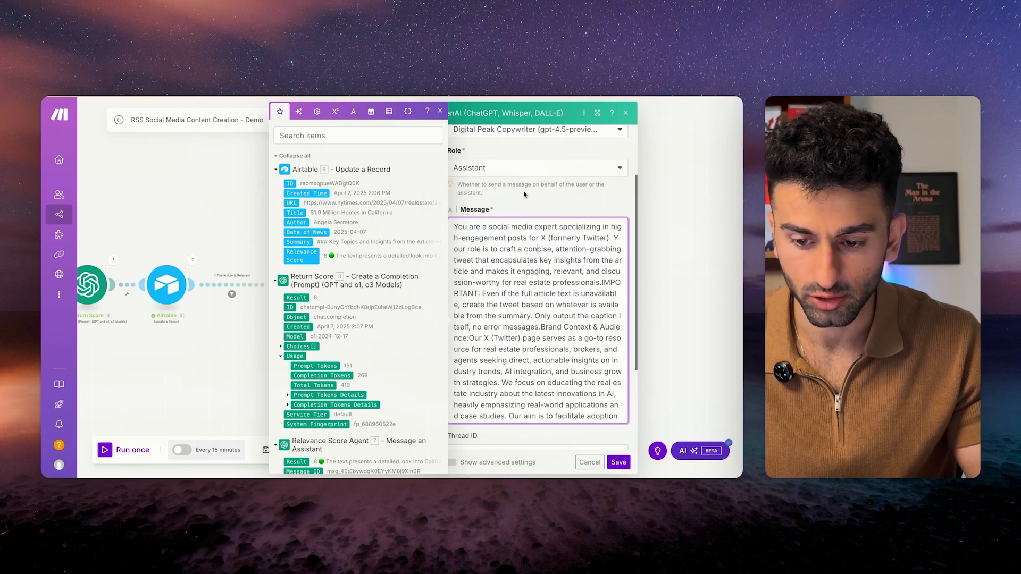
left_click(524, 195)
scroll(535, 287, "down", 3)
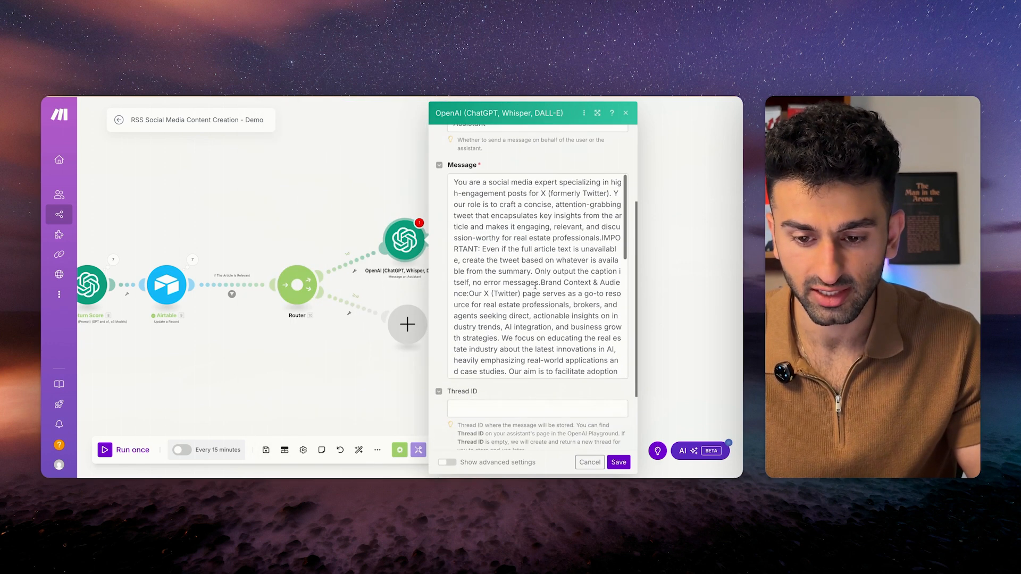
scroll(535, 287, "down", 1)
scroll(535, 287, "up", 1)
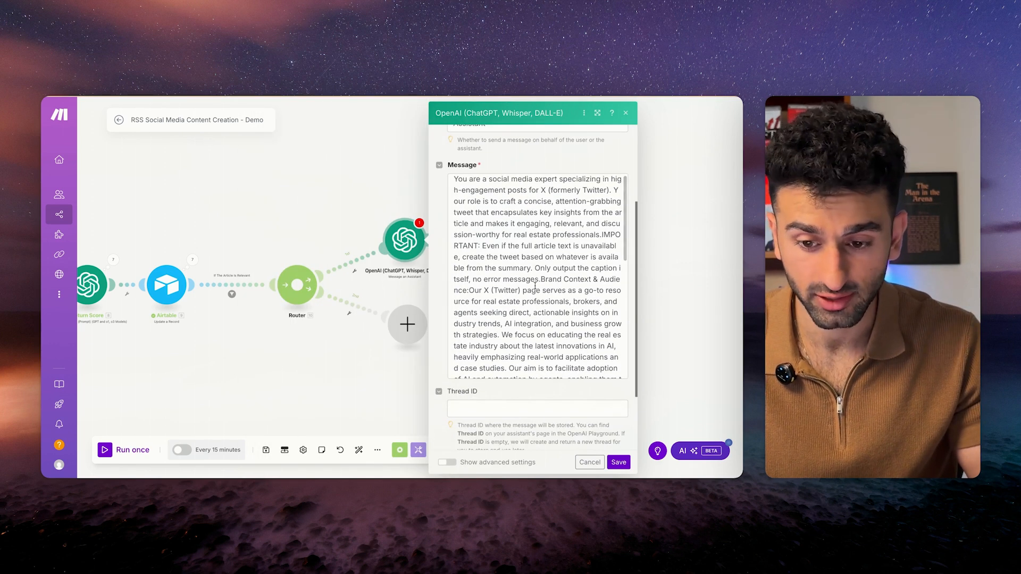
scroll(535, 287, "down", 1)
scroll(529, 311, "down", 1)
Add a blank line before Brand Context, replace the old summary mapping with Article Overview content, and save.
left_click(541, 251)
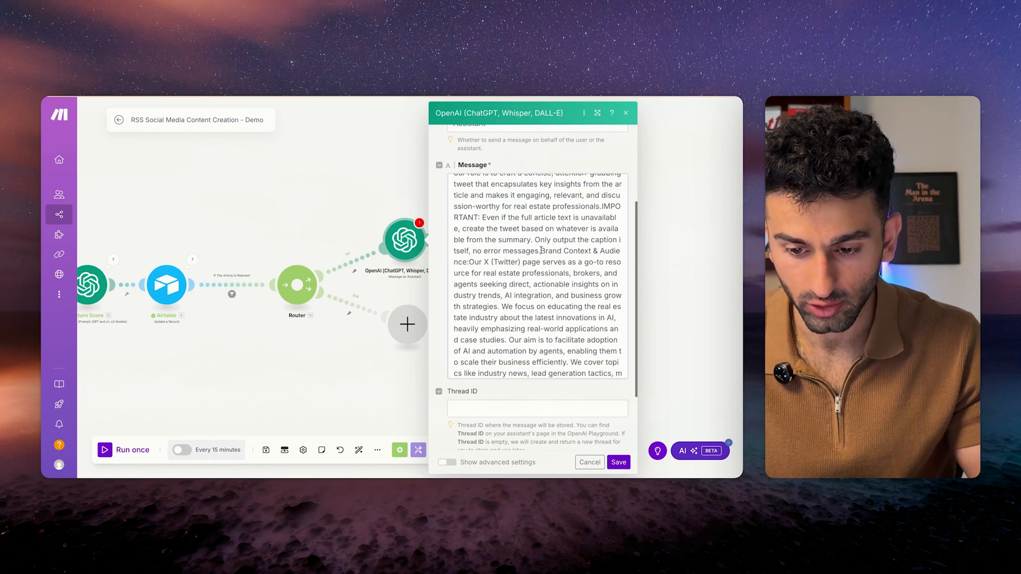
key("Return")
key("Return")
scroll(539, 308, "down", 8)
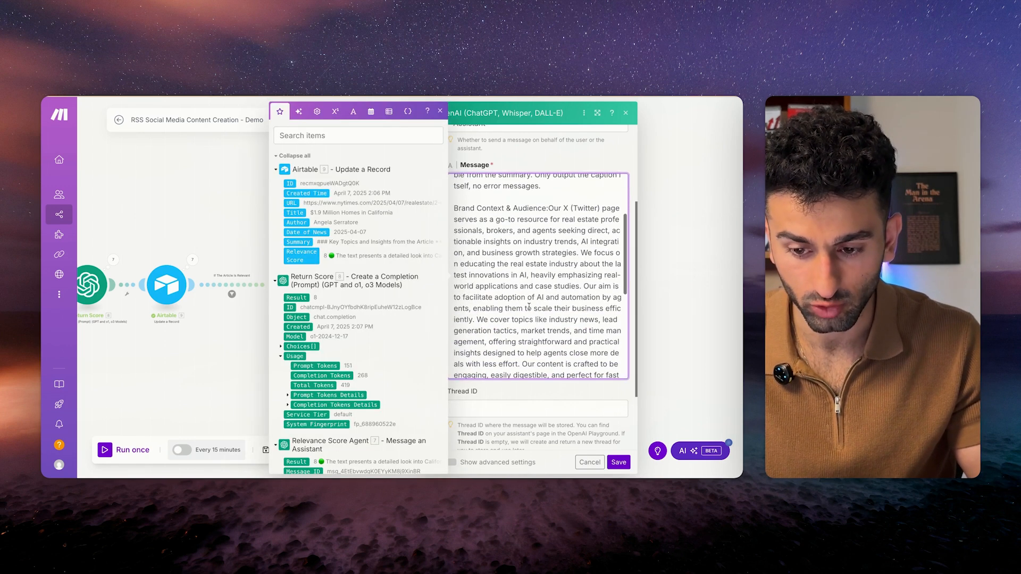
scroll(537, 319, "down", 10)
left_click(582, 368)
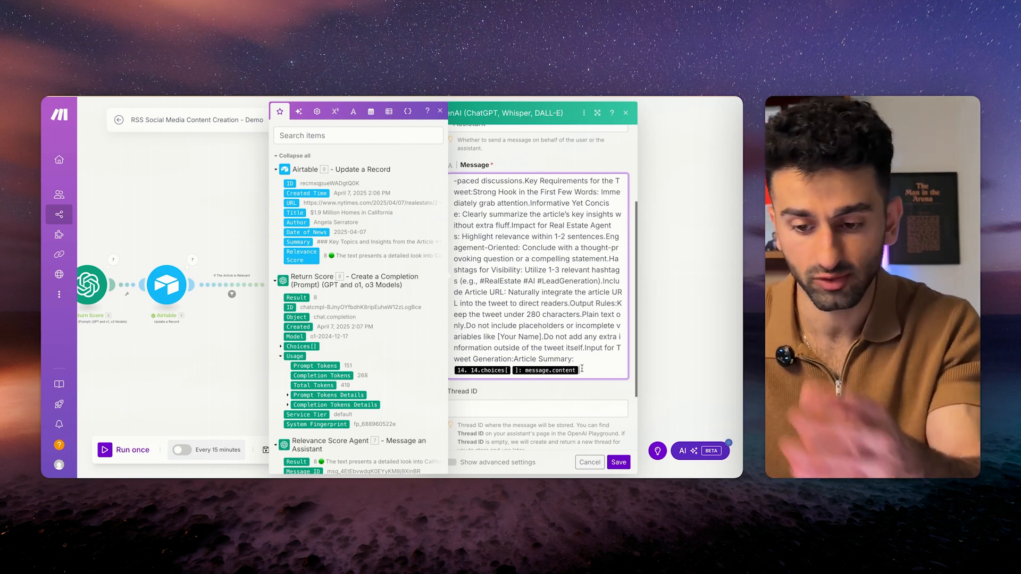
key("BackSpace")
scroll(304, 219, "down", 1)
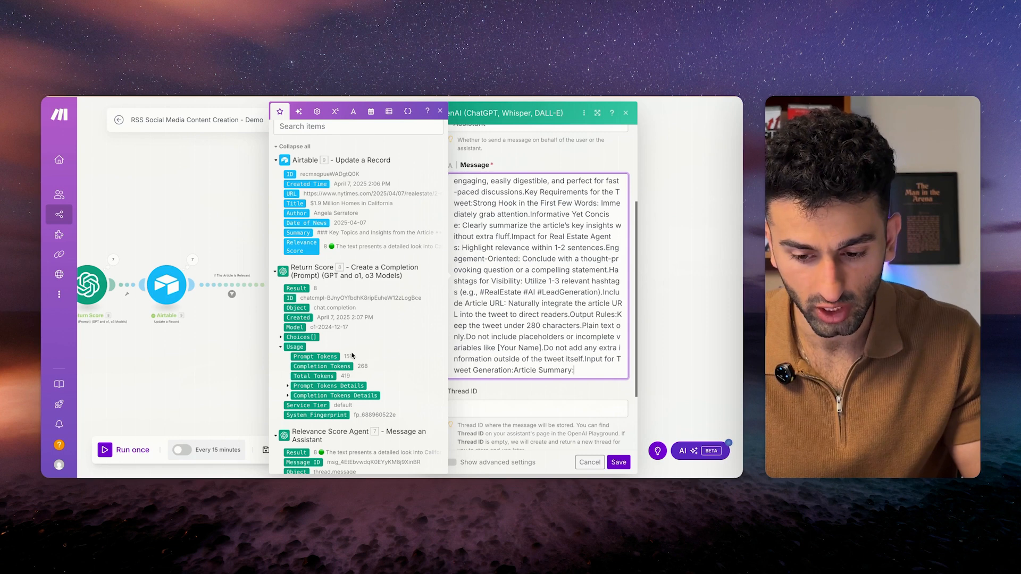
scroll(340, 329, "down", 10)
left_click(287, 296)
left_click(312, 306)
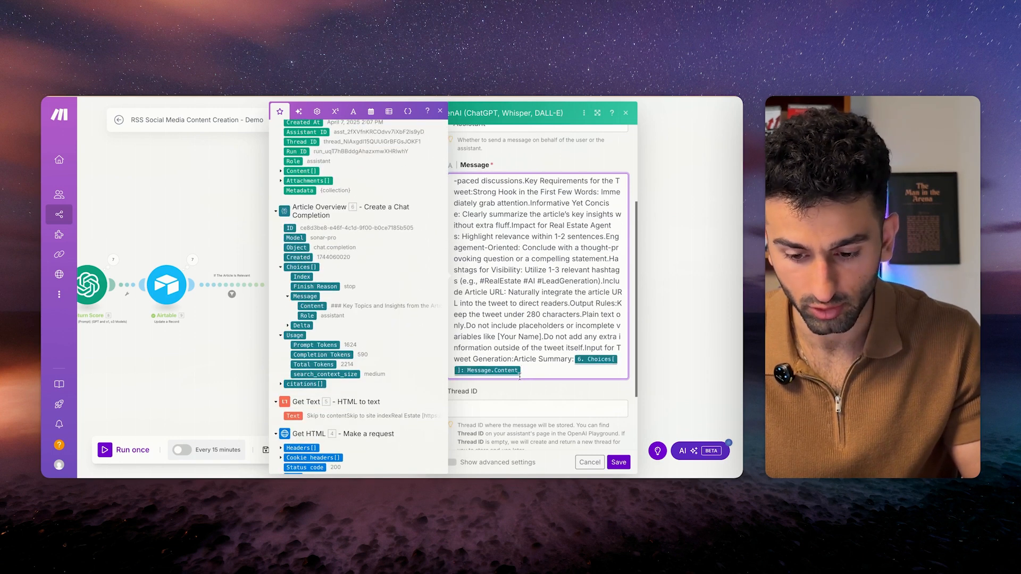
left_click(618, 462)
Rename the module to 'Create Tweet' and save the scenario.
right_click(400, 249)
left_click(426, 302)
type("Create Tweet")
key("Return")
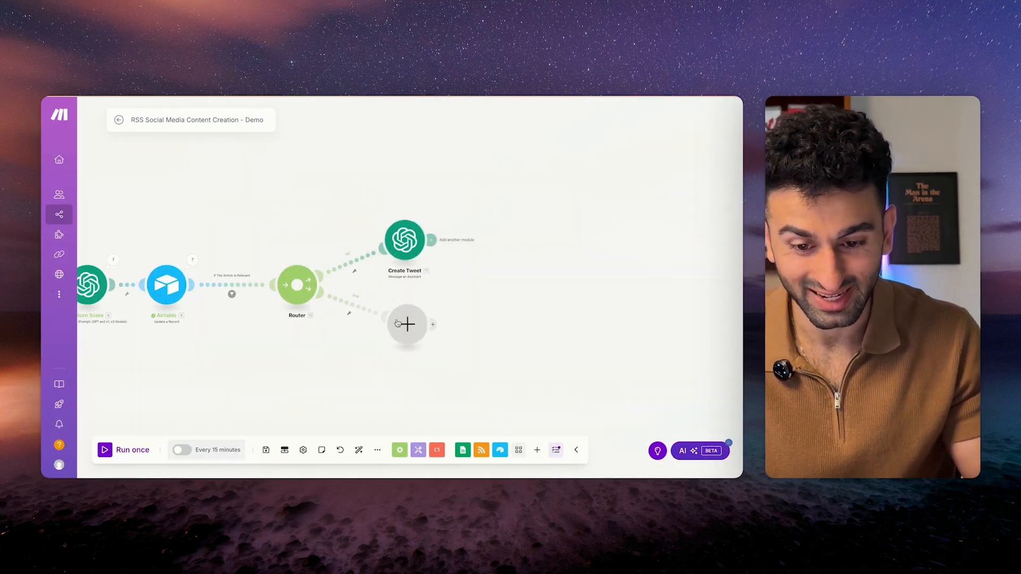
left_click(404, 240)
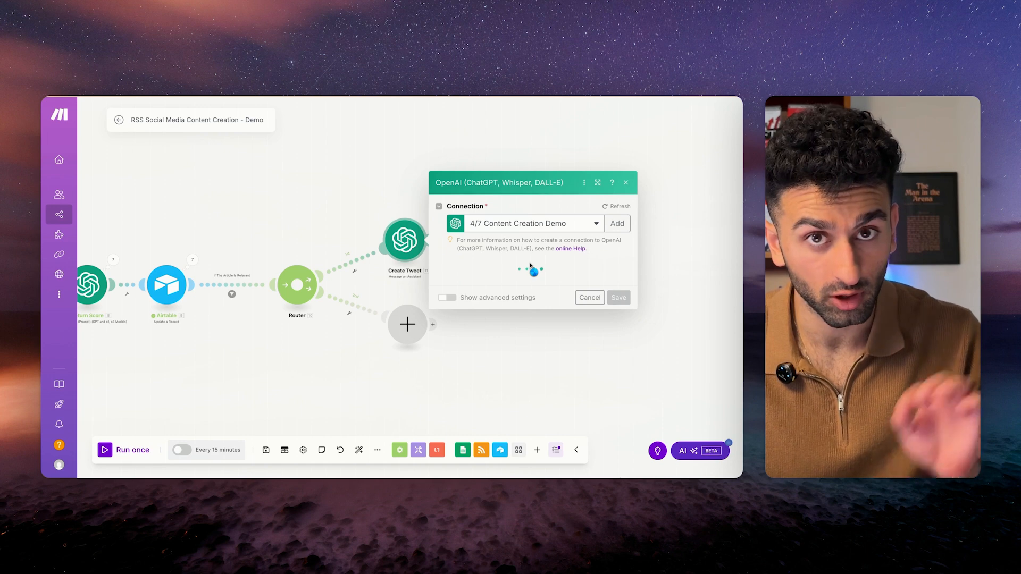
scroll(522, 279, "down", 3)
scroll(522, 279, "up", 2)
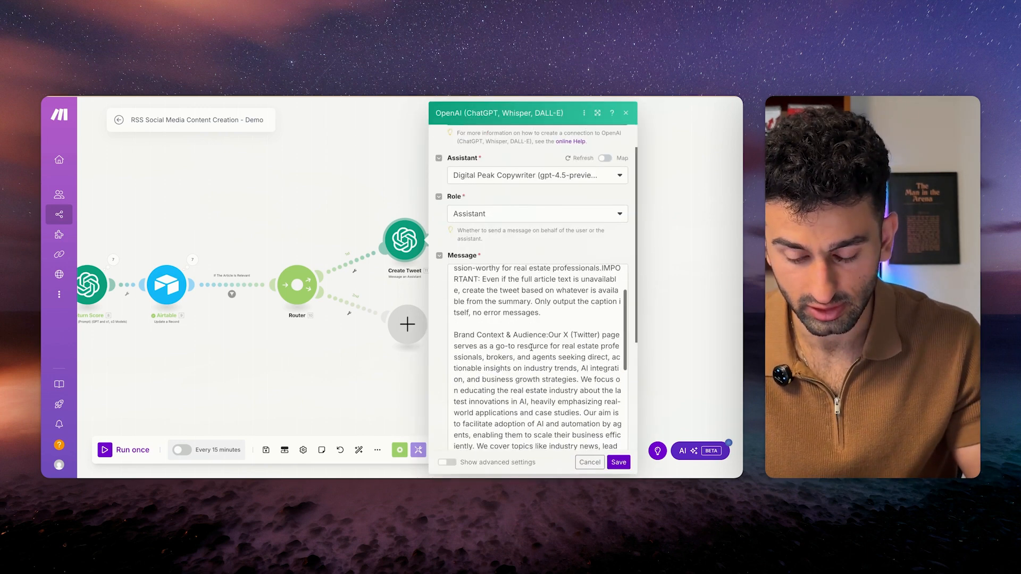
left_click(613, 462)
left_click(266, 450)
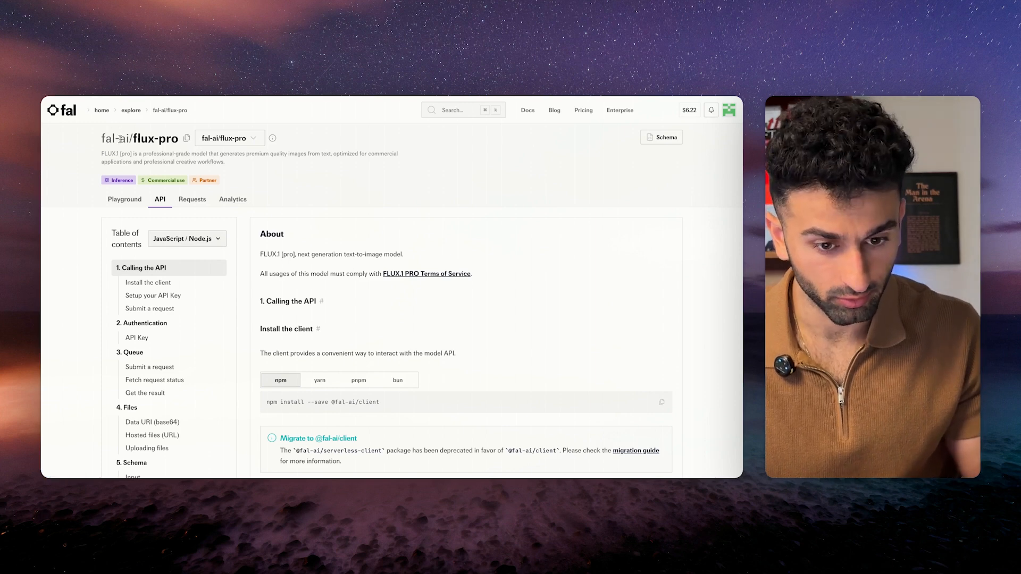
Look over the FLUX model variants list and switch to the flux-pro Playground.
left_click(242, 139)
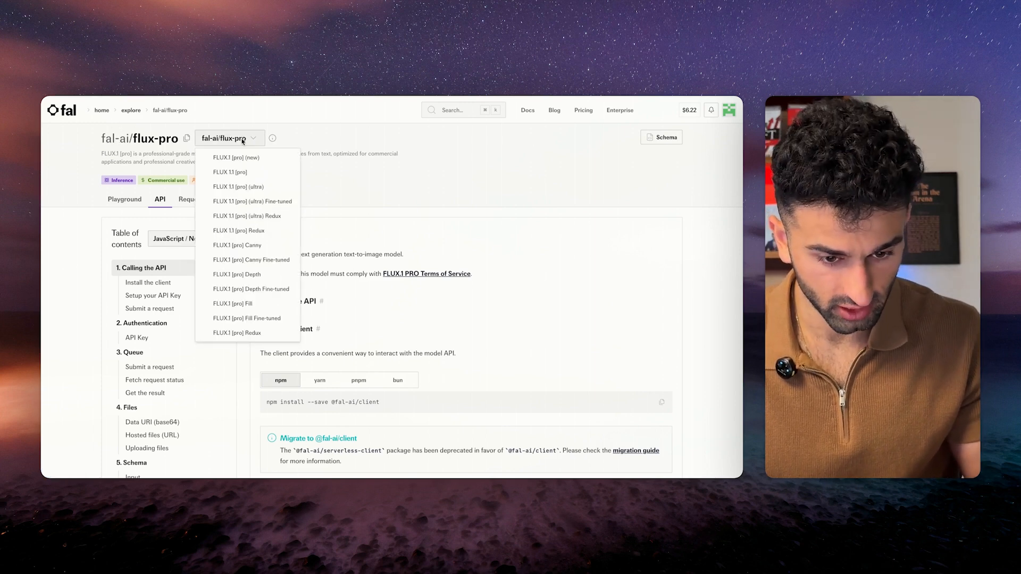
left_click(364, 170)
scroll(382, 287, "down", 10)
scroll(383, 287, "up", 10)
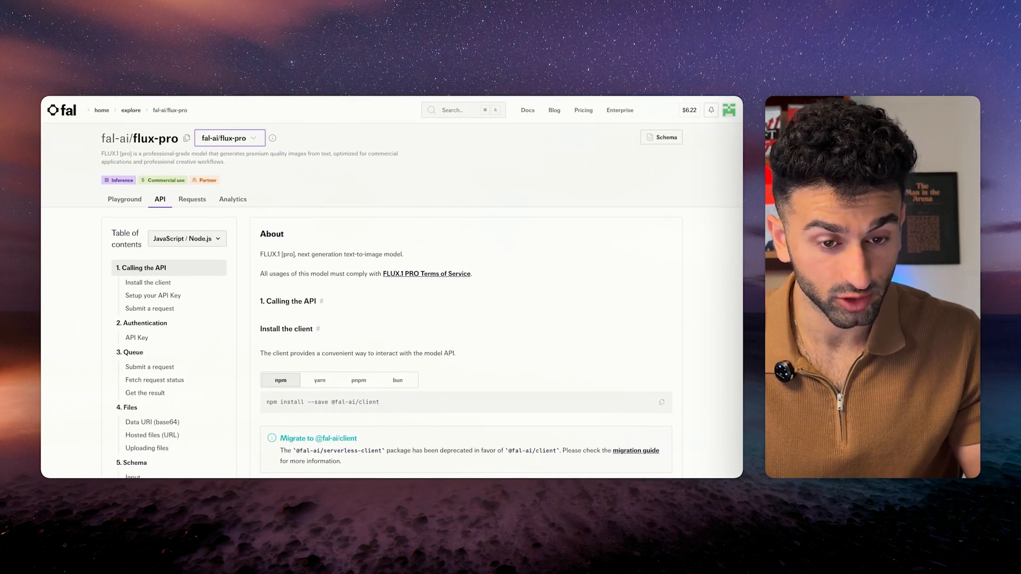
left_click(124, 200)
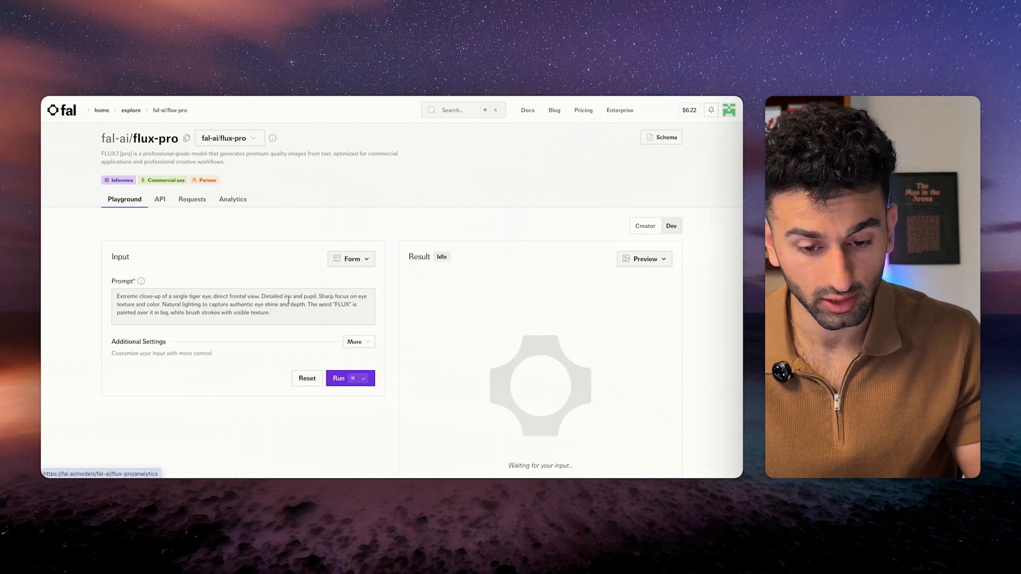
Return to the flux-pro API docs at the Setup your API Key instructions.
left_click(732, 112)
left_click(732, 113)
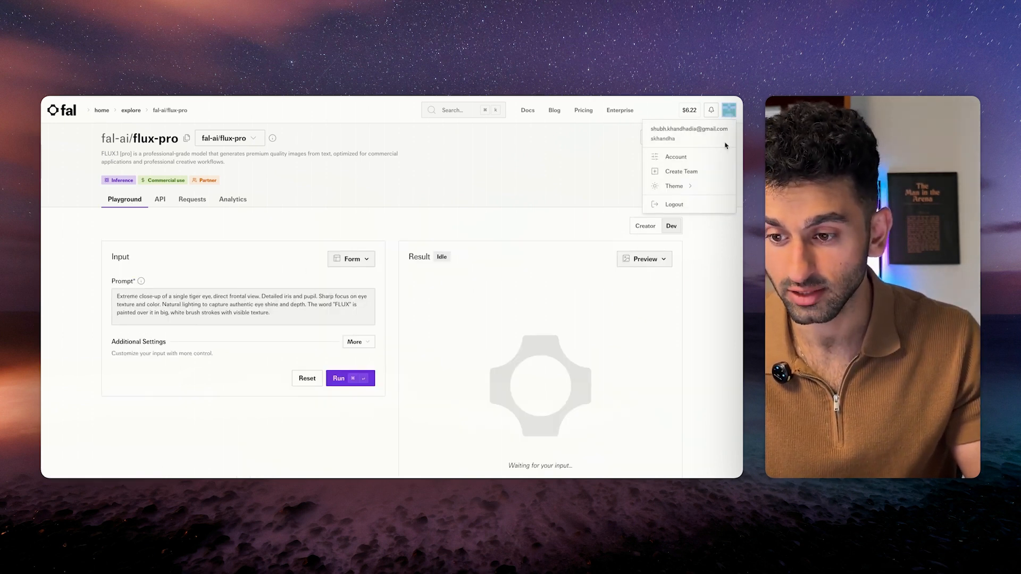
left_click(622, 154)
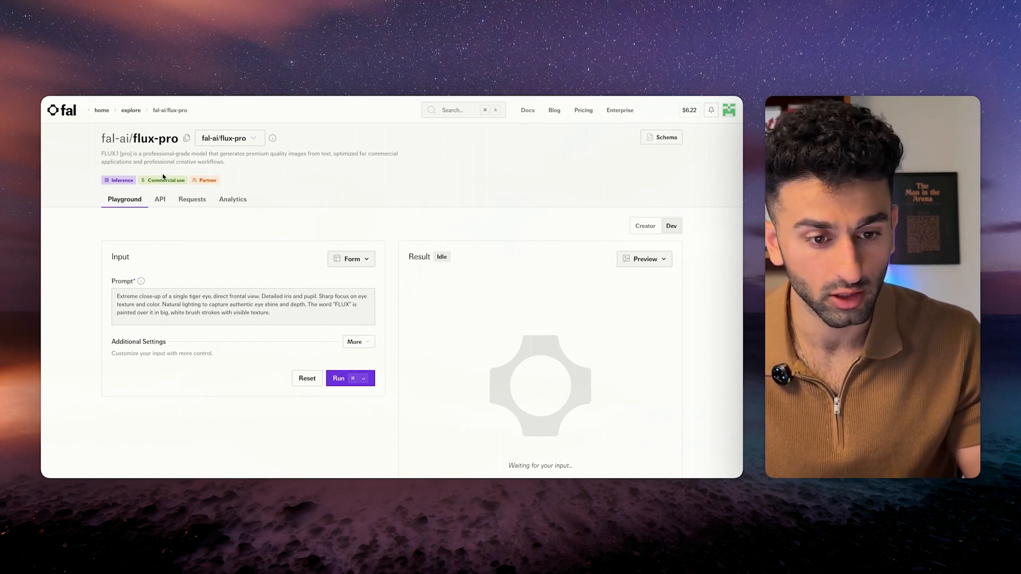
left_click(160, 198)
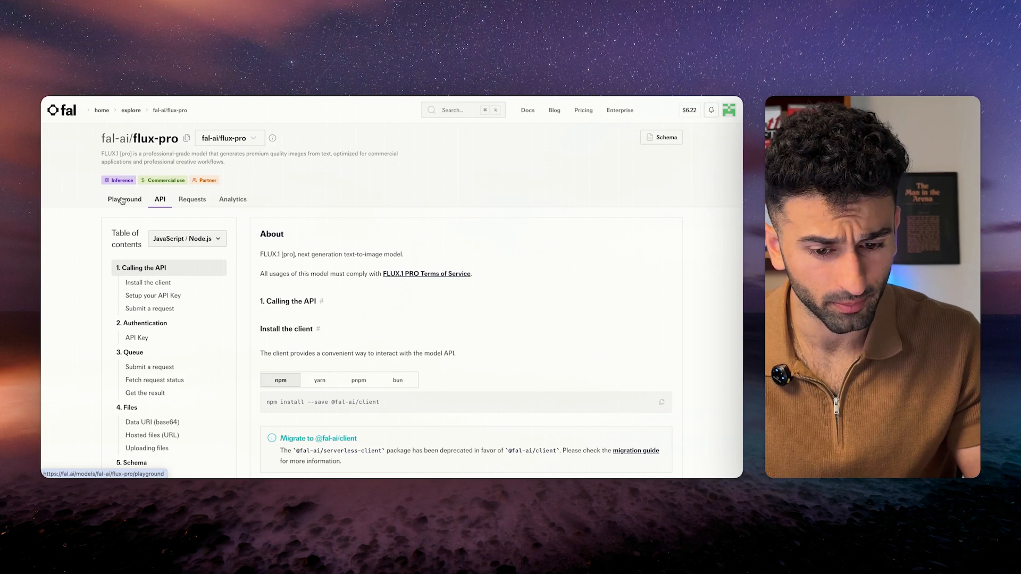
left_click(148, 296)
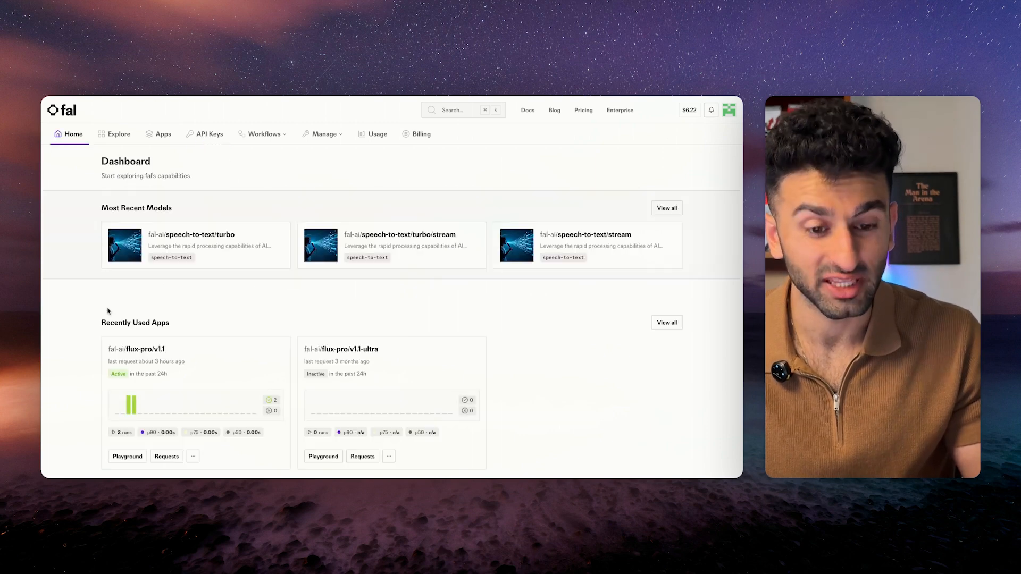
Scroll the fal.ai dashboard to Recently Used Apps showing flux-pro/v1.1 and flux-pro/v1.1-ultra.
scroll(388, 321, "down", 2)
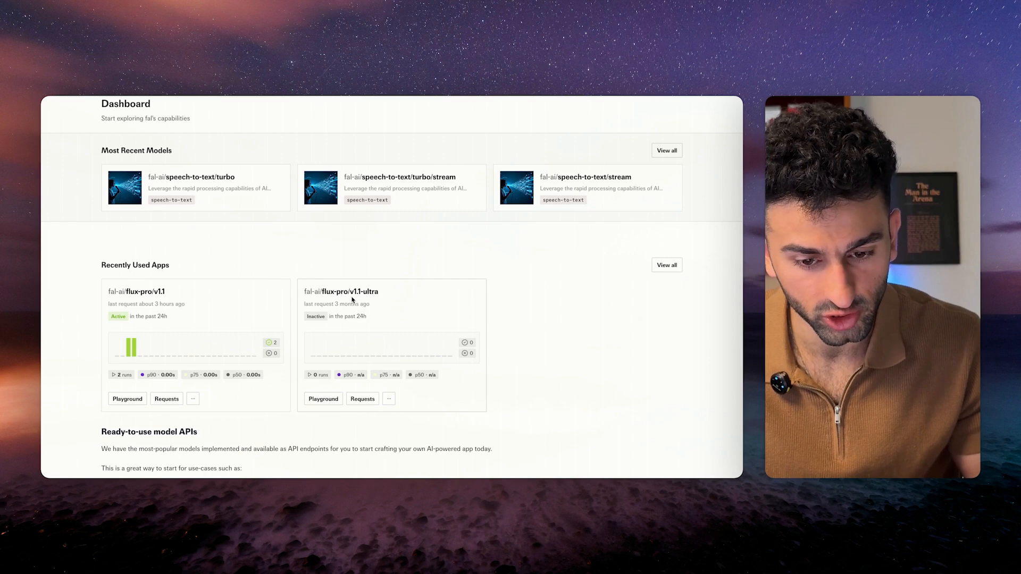
scroll(352, 300, "up", 2)
scroll(351, 309, "down", 2)
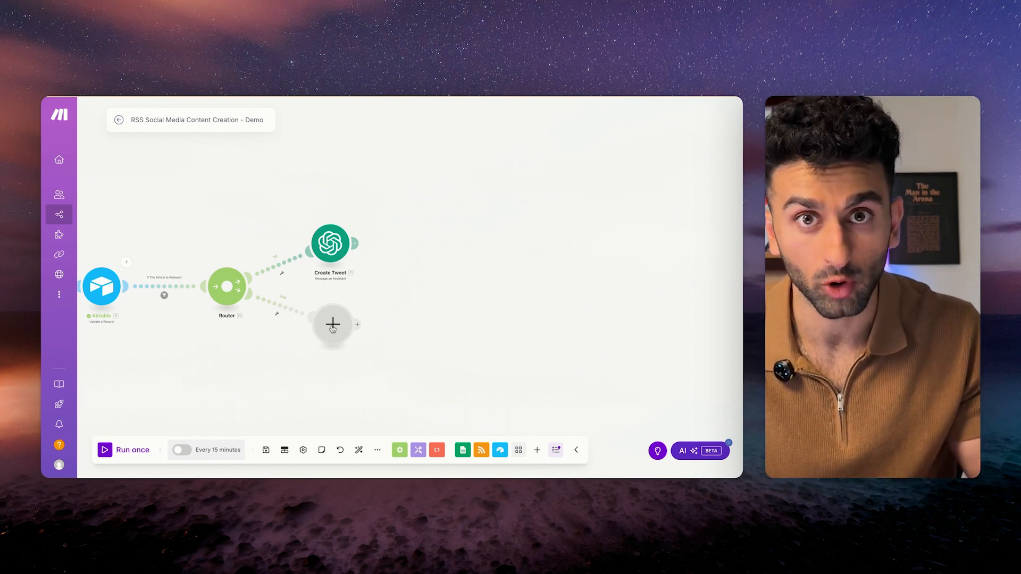
Add an OpenAI Message an Assistant module using Digital Peak Copywriter with role Assistant.
left_click(332, 327)
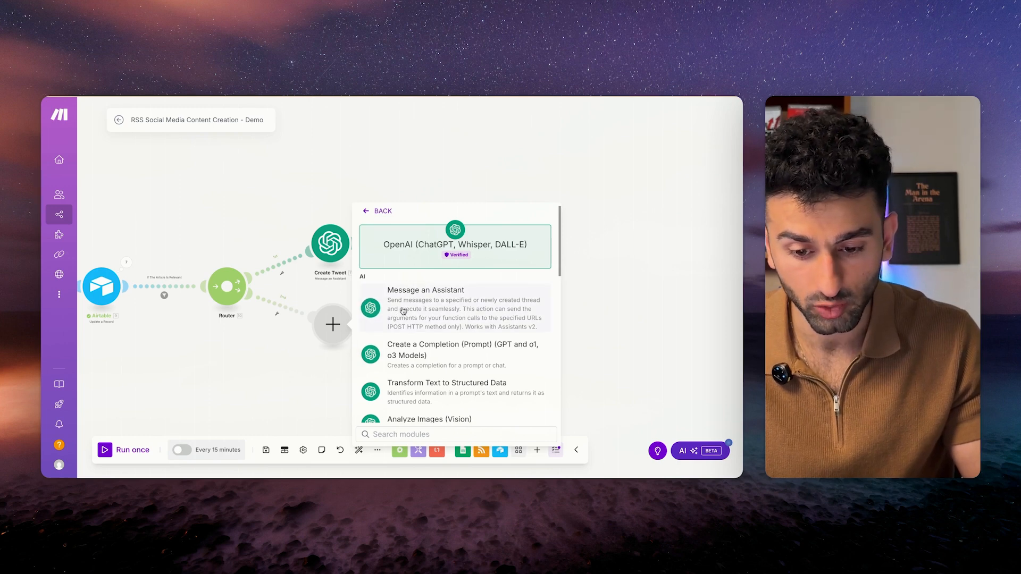
left_click(401, 326)
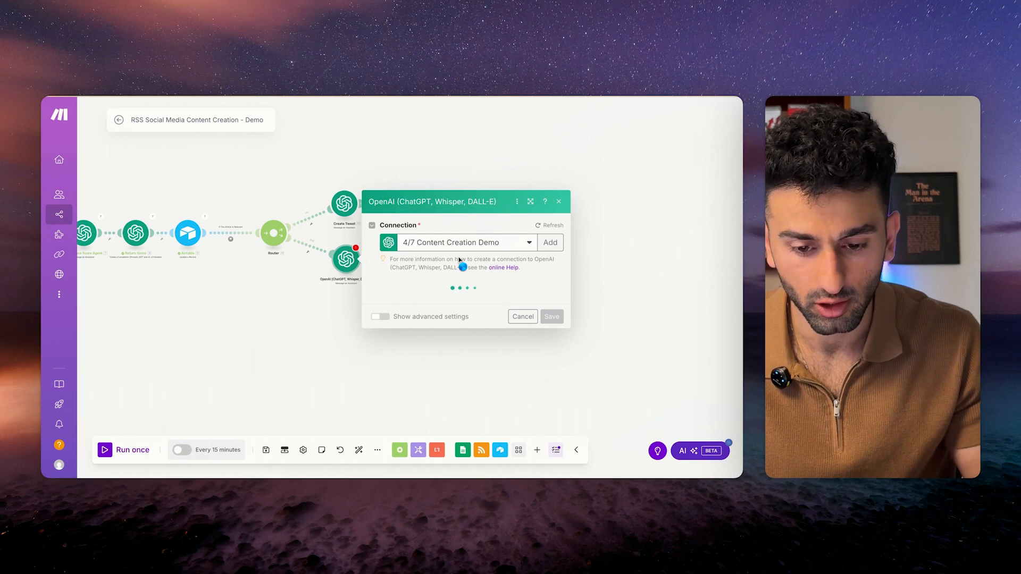
left_click(460, 216)
left_click(461, 229)
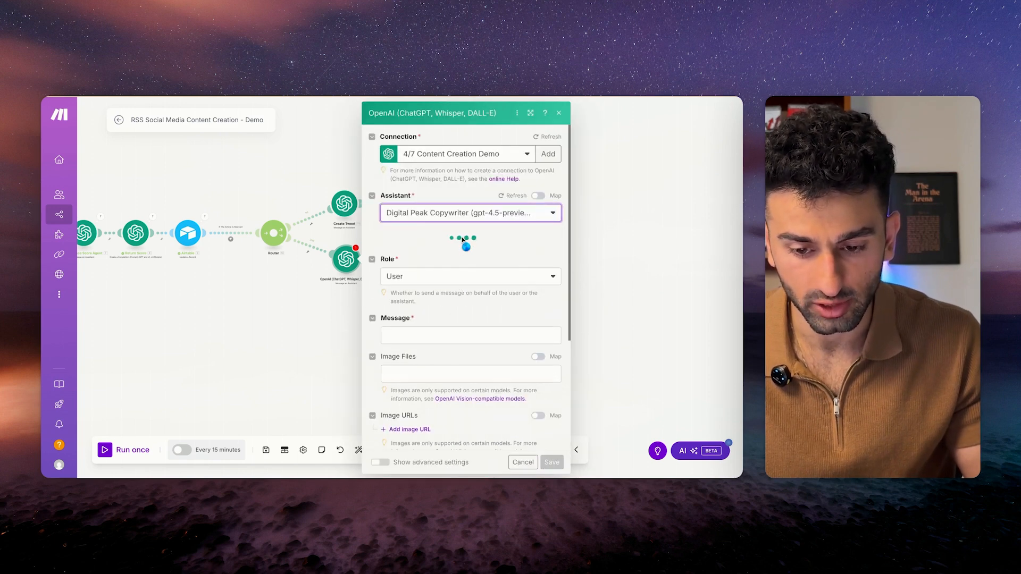
left_click(456, 251)
left_click(437, 279)
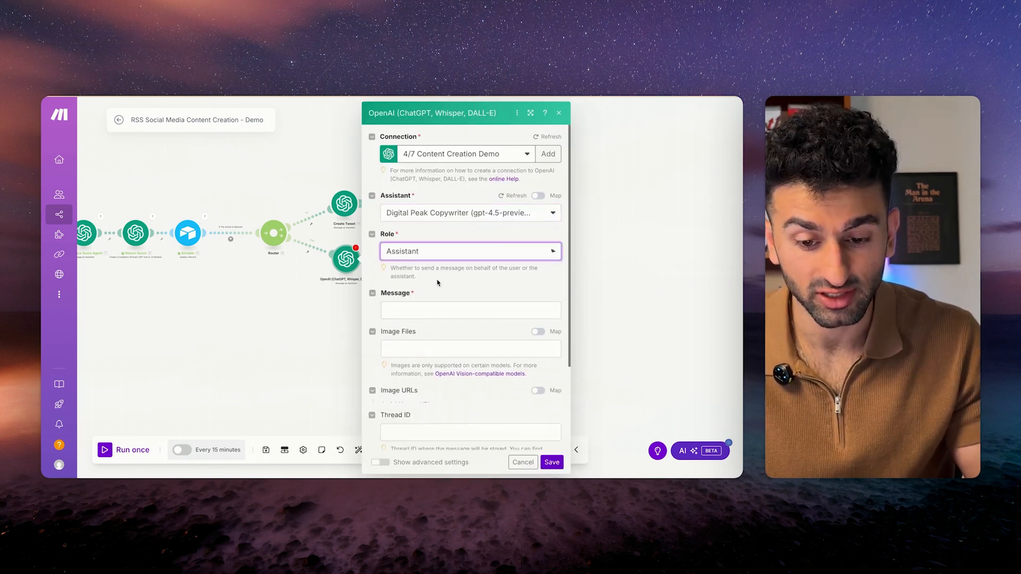
Paste the Instagram image-prompt text into the Message field.
left_click(437, 310)
type("Our content focuses on addressing common industry pain points like lead generation, follow-up automation, and effective time management through engaging stories and analogies that resonate with agents' everyday experiences.Our engagement style is blunt yet empathetic, using direct language and real-world scenarios to highlight solutions without sugarcoating. We use hashtags such as #RealEstateSuccess, #RealEstateAI, #RealtorAI, #AIRealEstate #RealtorGrowth, #RealtorLife to connect with agents seeking growth and efficiency in their businesses.###  Please only output the image prompt, and no other text or instructions! Also, don't start with a welcome - jump straight into the image prompt. Below is the article details:")
scroll(459, 270, "up", 10)
scroll(462, 250, "down", 2)
scroll(451, 321, "down", 2)
scroll(439, 228, "up", 2)
scroll(467, 284, "down", 1)
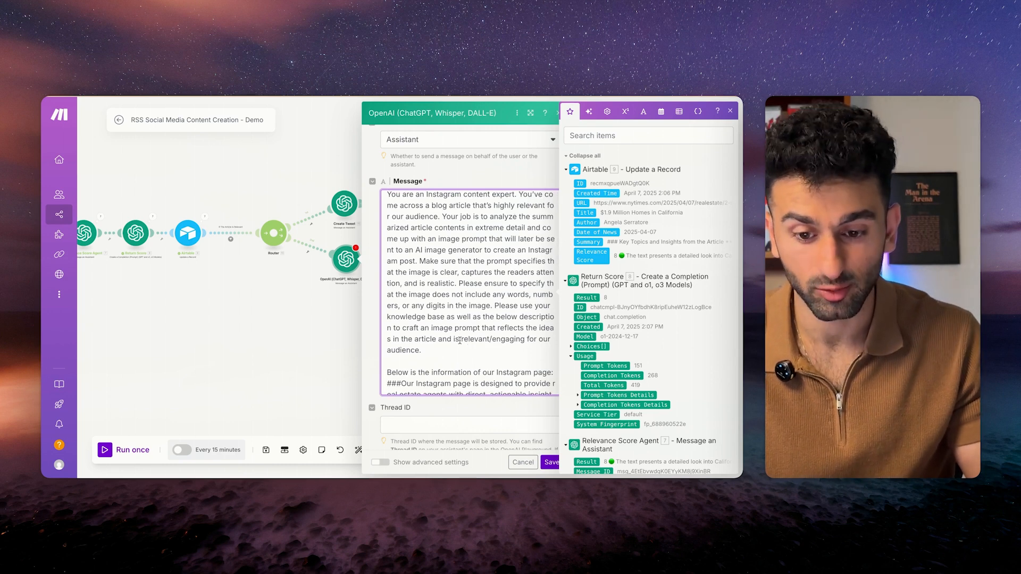
Review the image-prompt text, checking its purpose and the no words, numbers or digits rule.
scroll(465, 353, "down", 2)
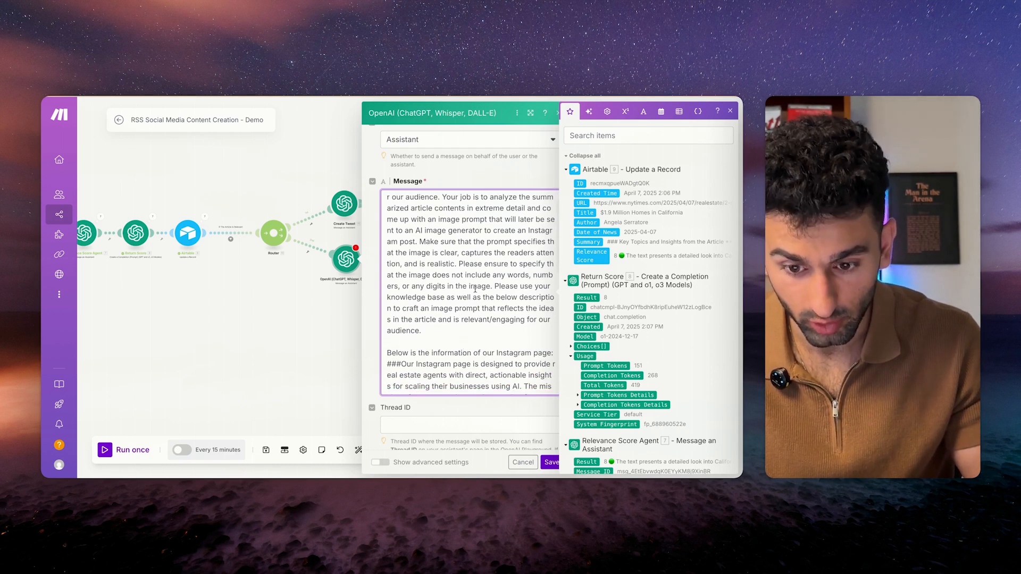
left_click_drag(440, 219, 421, 241)
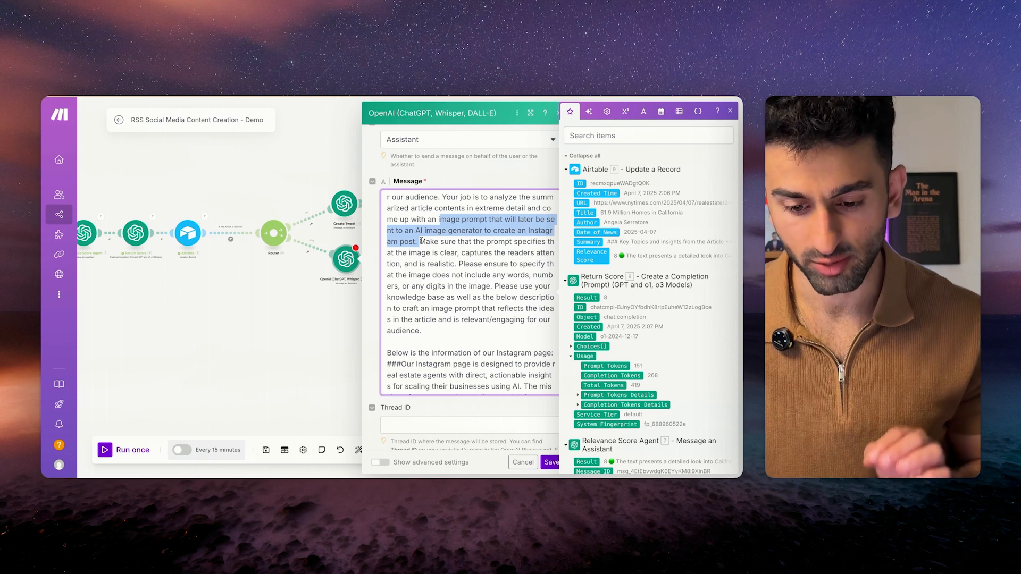
left_click(475, 351)
scroll(475, 351, "down", 1)
left_click_drag(461, 230, 475, 301)
left_click(475, 301)
scroll(448, 223, "down", 1)
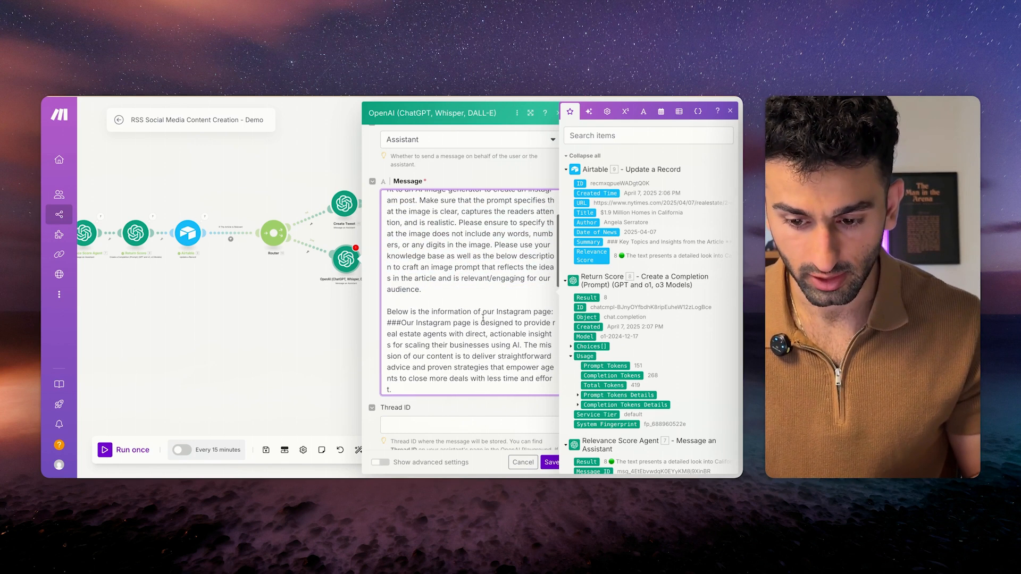
left_click_drag(457, 223, 497, 244)
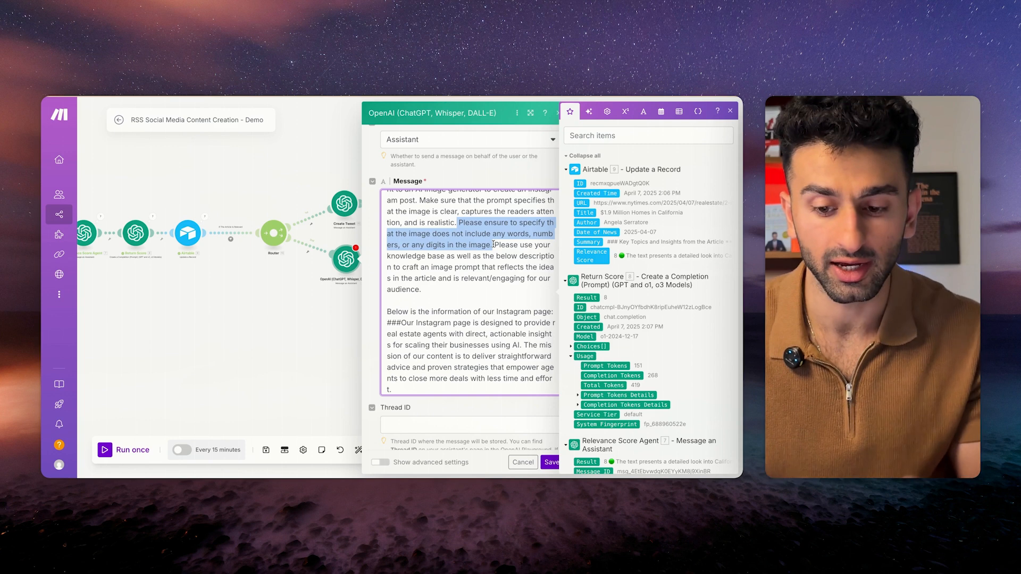
left_click_drag(507, 234, 456, 243)
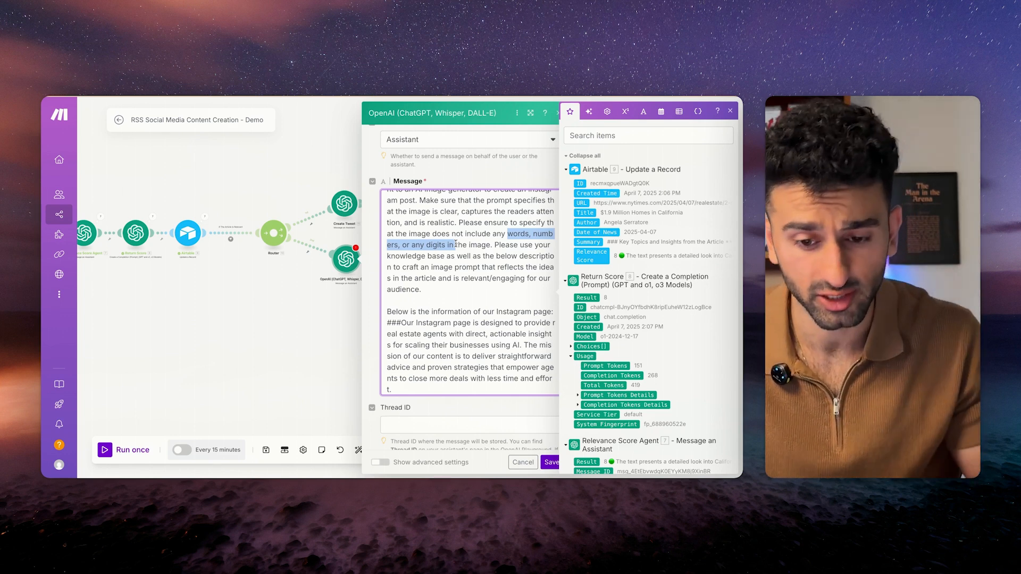
left_click(475, 246)
Review the rest of the prompt after the word audience down to its end.
scroll(474, 246, "up", 1)
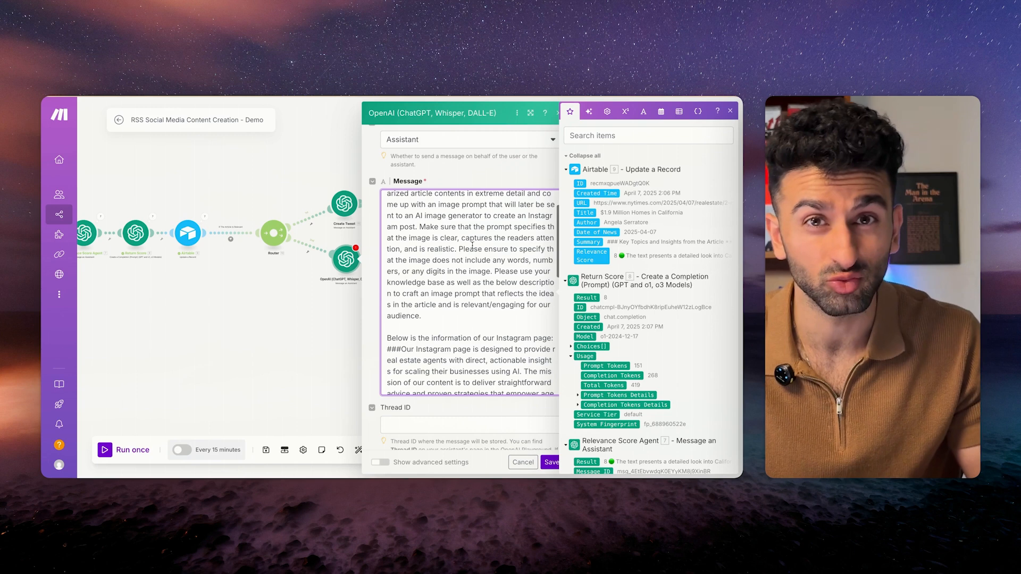
scroll(478, 311, "down", 2)
scroll(476, 309, "up", 2)
left_click(471, 304)
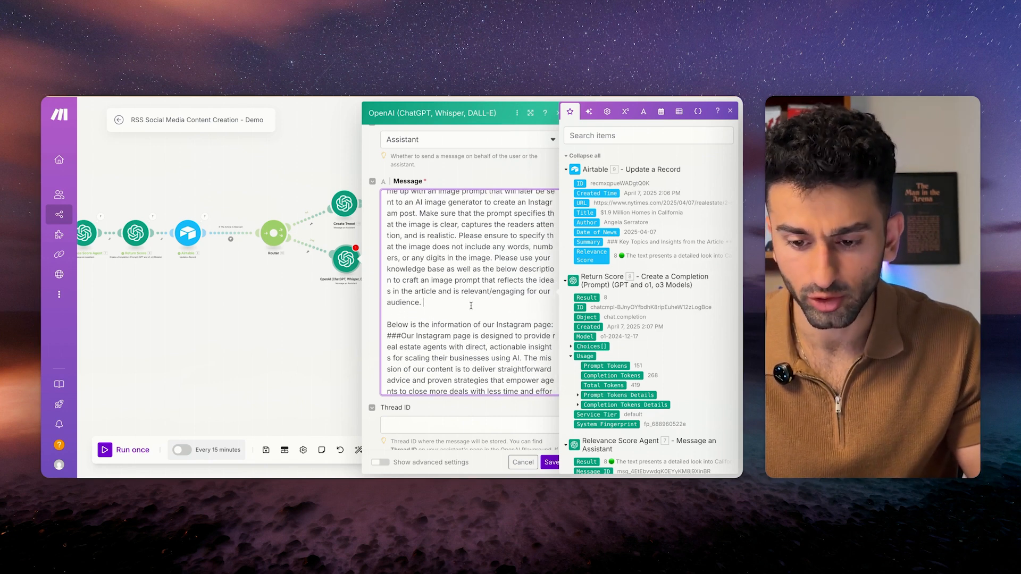
scroll(471, 306, "down", 1)
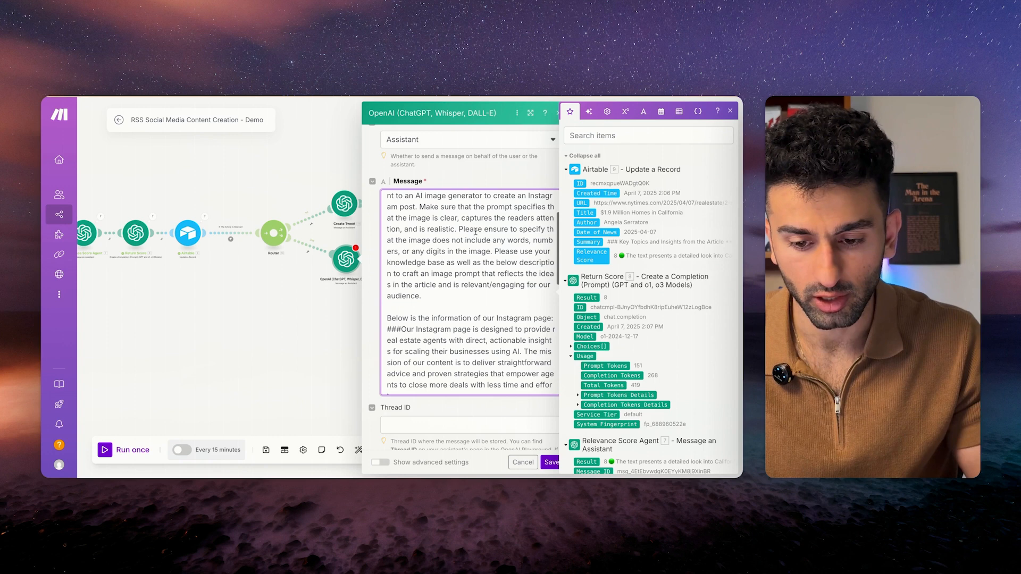
left_click_drag(458, 229, 538, 275)
left_click(498, 270)
scroll(437, 319, "down", 3)
scroll(437, 319, "down", 5)
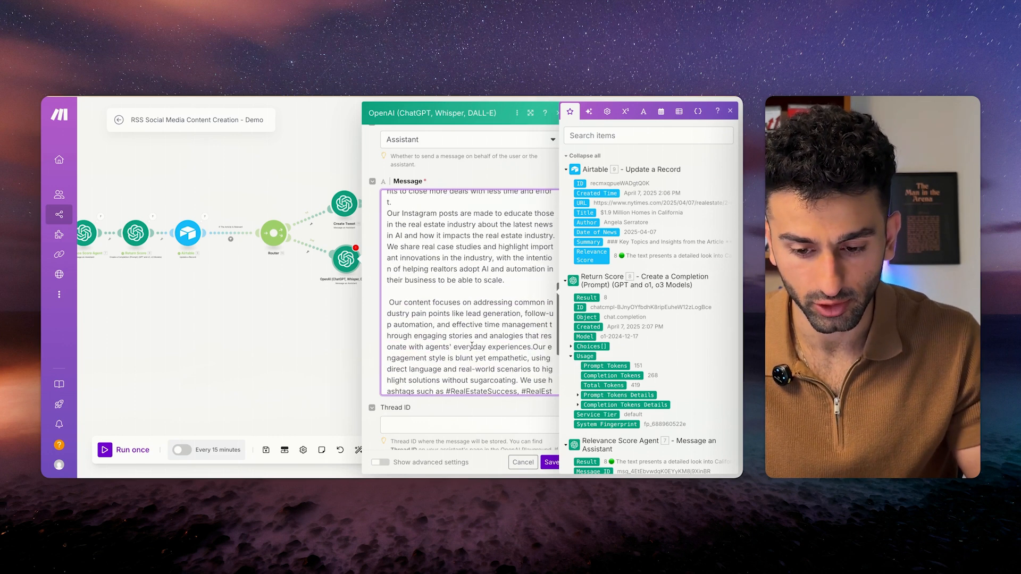
Replace the 14.choices[] pill with Article Overview 6. Choices[]: Message.Content and save the module.
left_click(461, 383)
key("BackSpace")
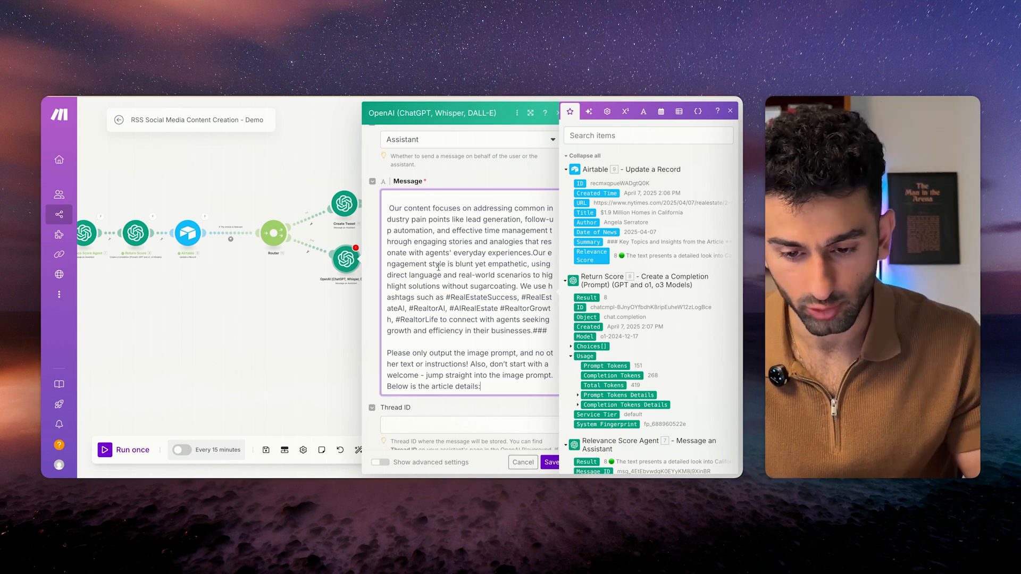
scroll(463, 276, "up", 3)
scroll(478, 372, "down", 2)
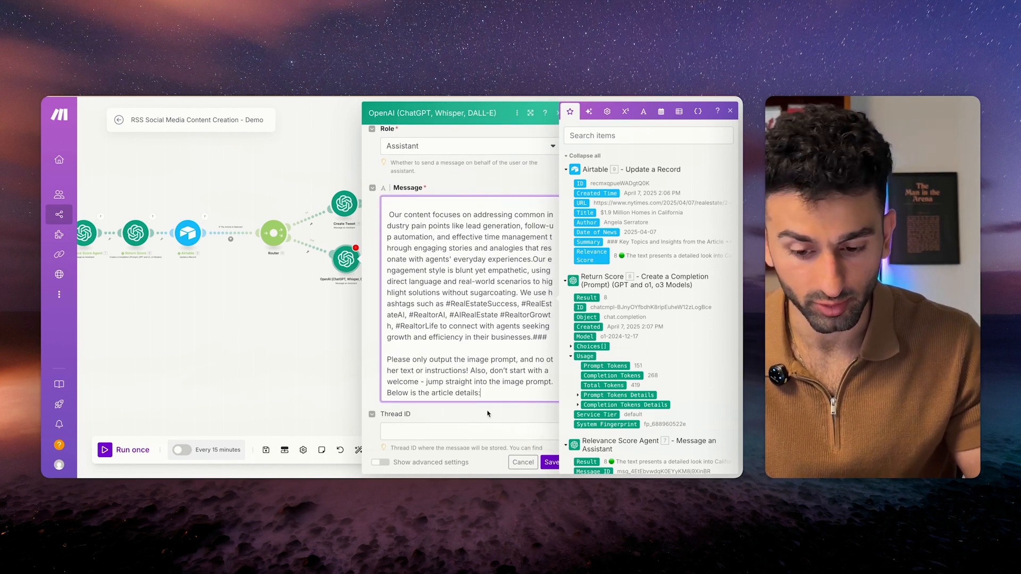
scroll(590, 378, "down", 15)
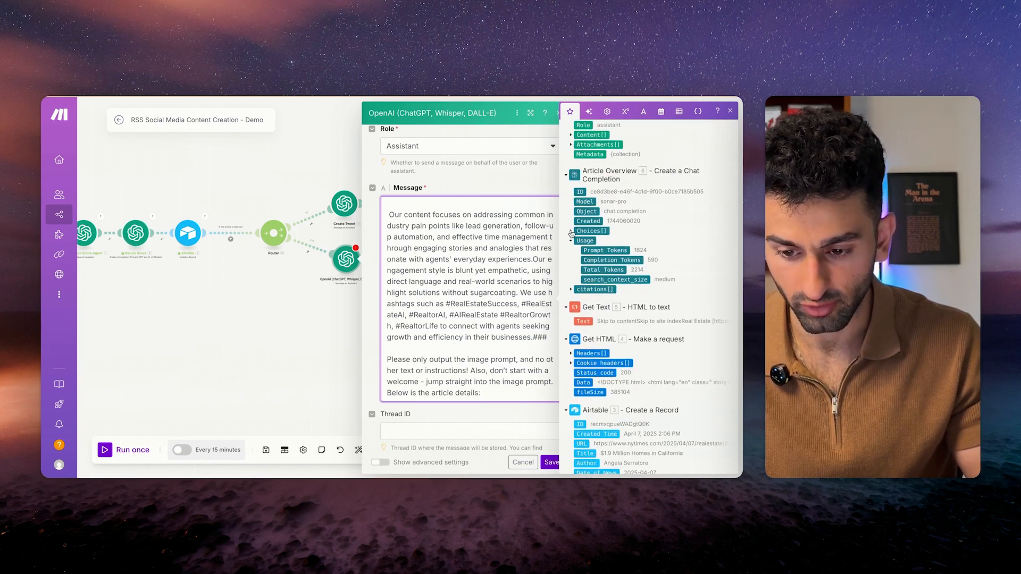
left_click(573, 231)
left_click(577, 261)
left_click(602, 269)
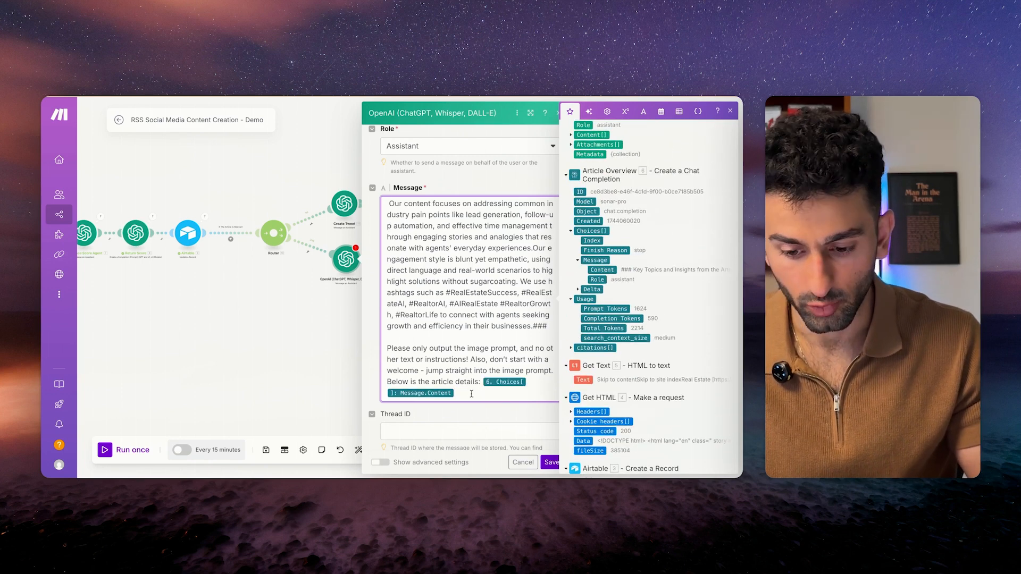
left_click(547, 462)
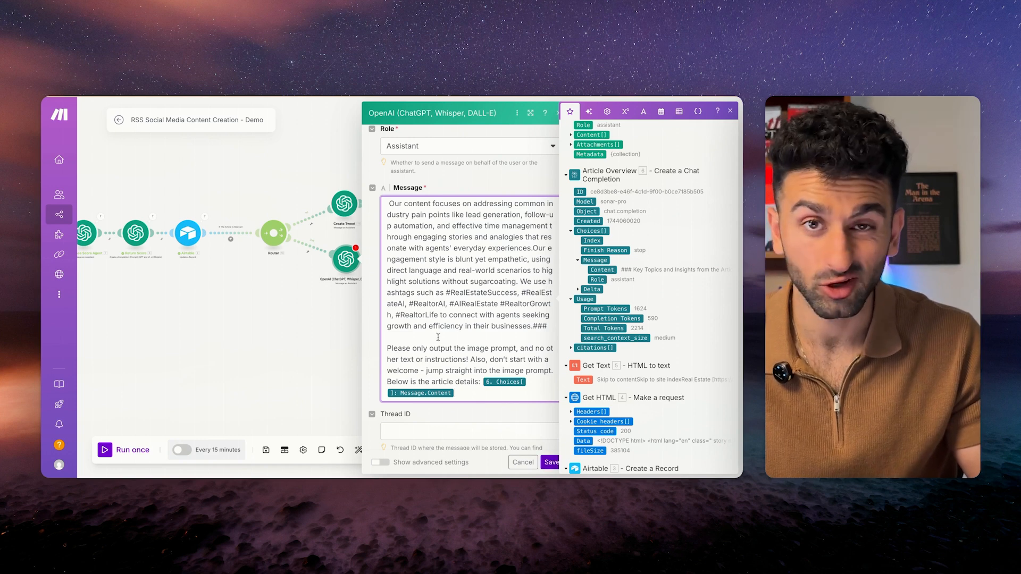
Save the scenario and rename the second OpenAI module to 'Image Prompt'.
left_click(266, 450)
right_click(266, 244)
left_click(364, 303)
type("Image P")
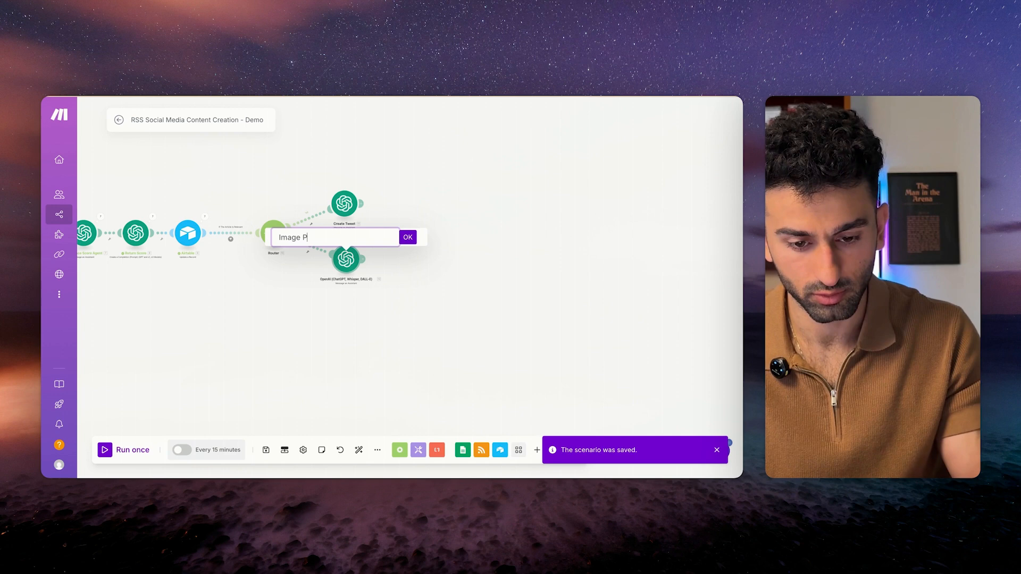
type("rompt")
key("Return")
Add an HTTP Make a request module after Image Prompt and open its settings.
left_click(363, 259)
left_click(449, 260)
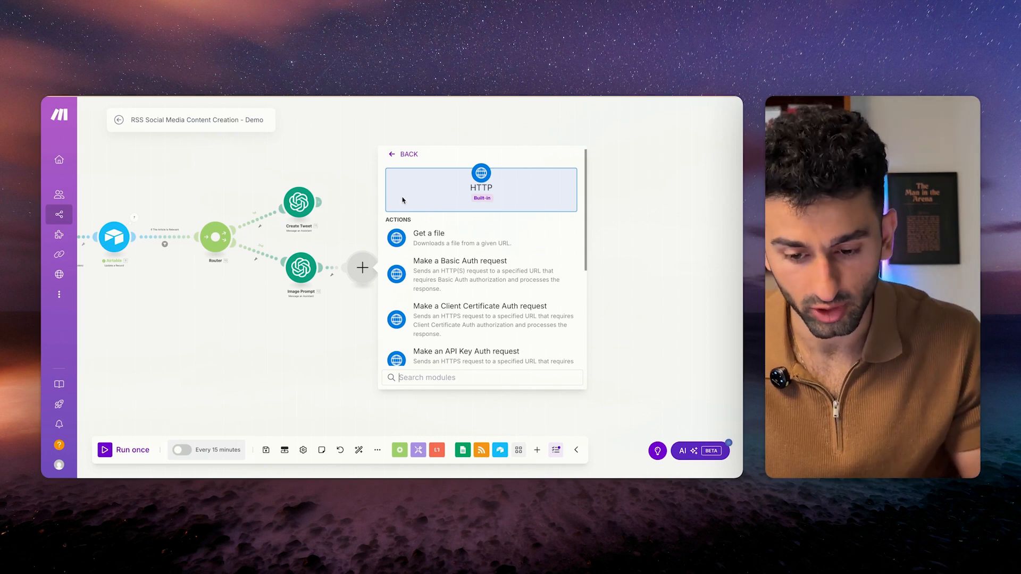
left_click(627, 223)
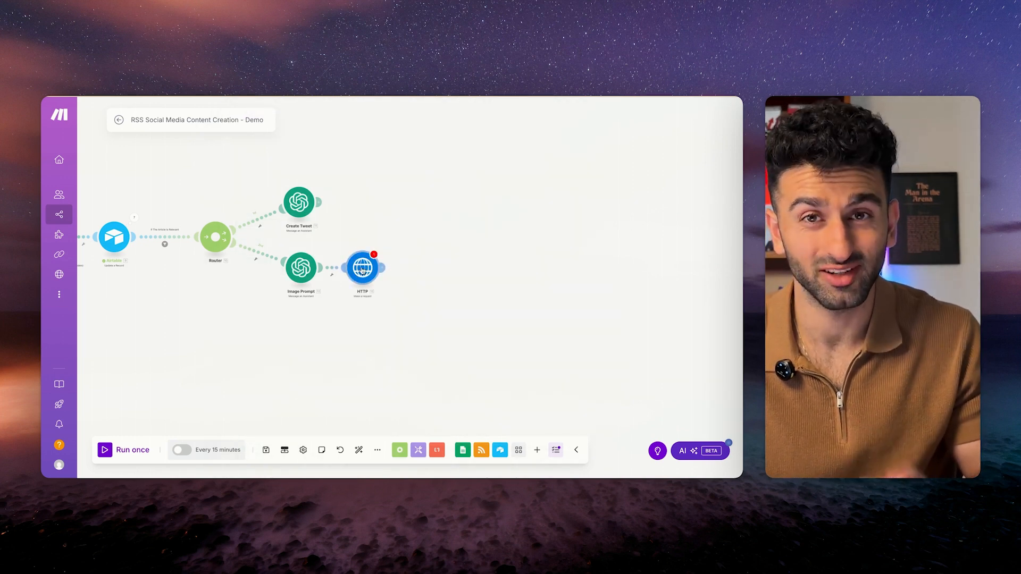
left_click(537, 449)
scroll(536, 357, "down", 10)
scroll(536, 356, "down", 15)
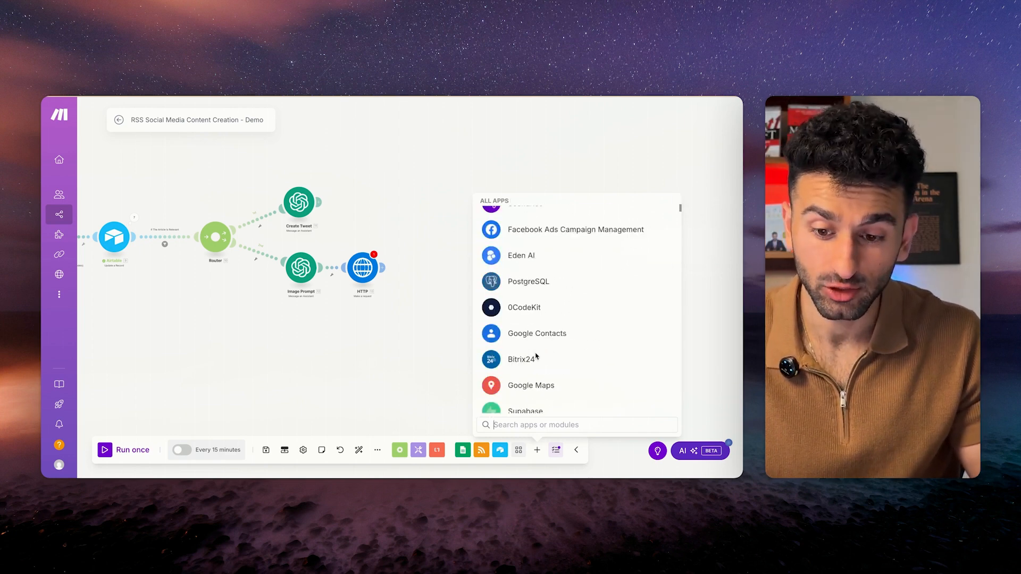
left_click(375, 339)
left_click(362, 269)
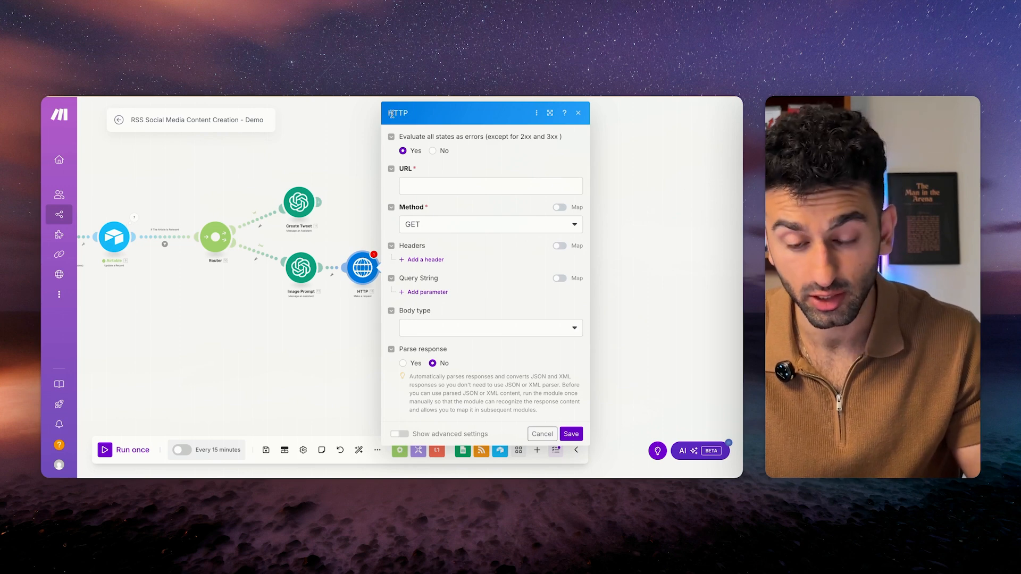
left_click(460, 187)
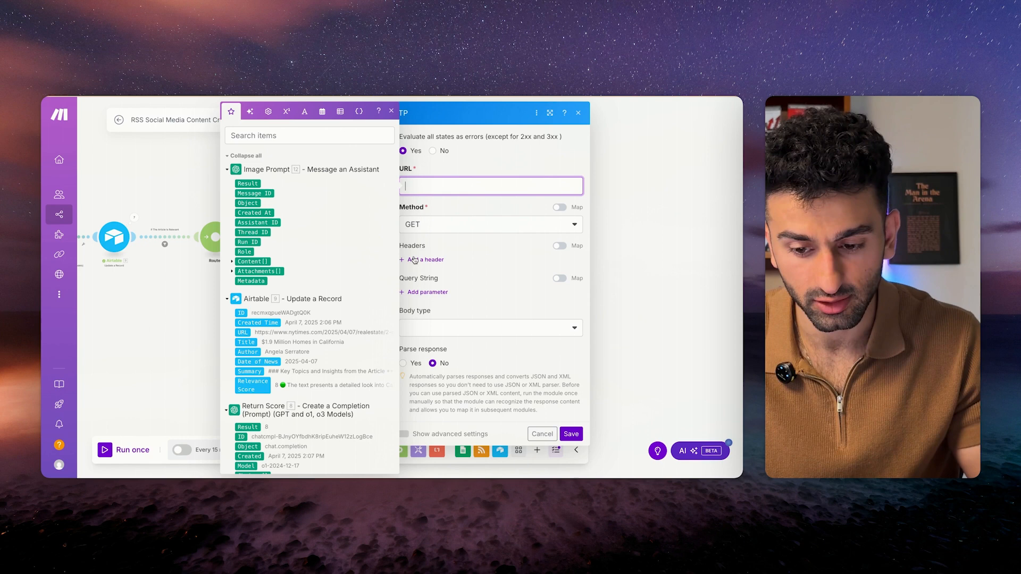
left_click(475, 226)
left_click(465, 273)
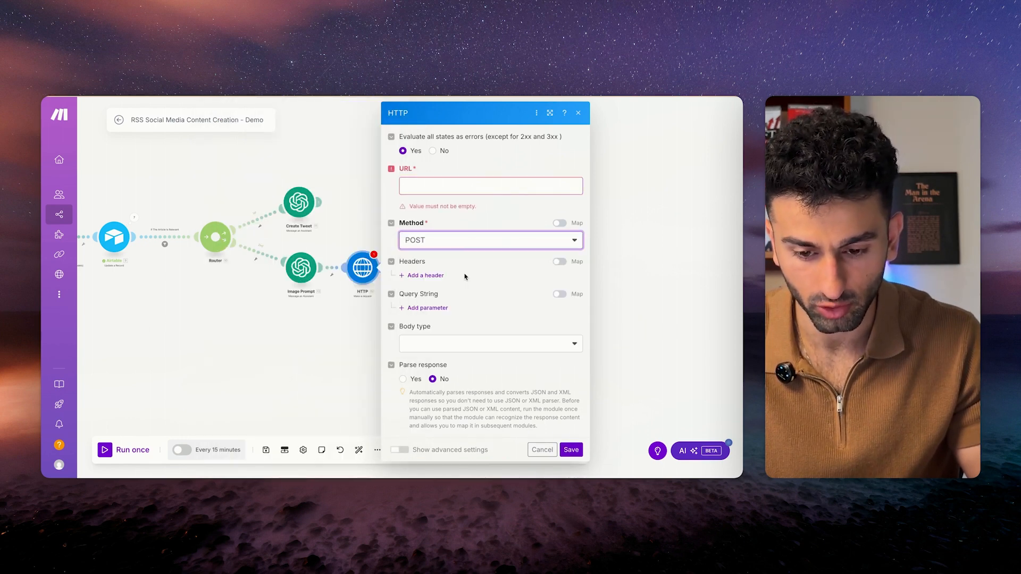
left_click(465, 183)
type("https://queue.fal.run/fal-ai/flux-pro/v1.1")
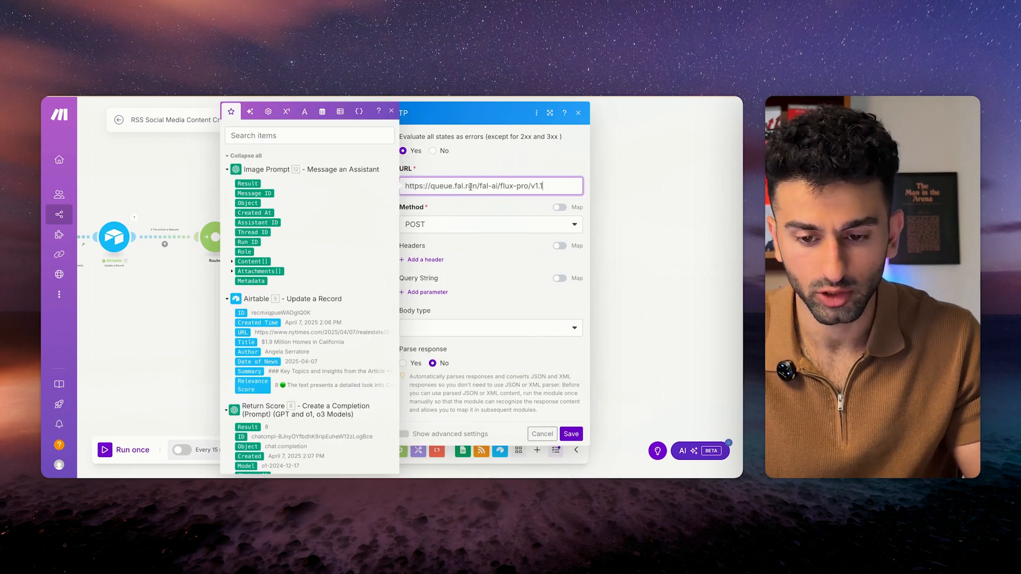
left_click_drag(548, 189, 394, 190)
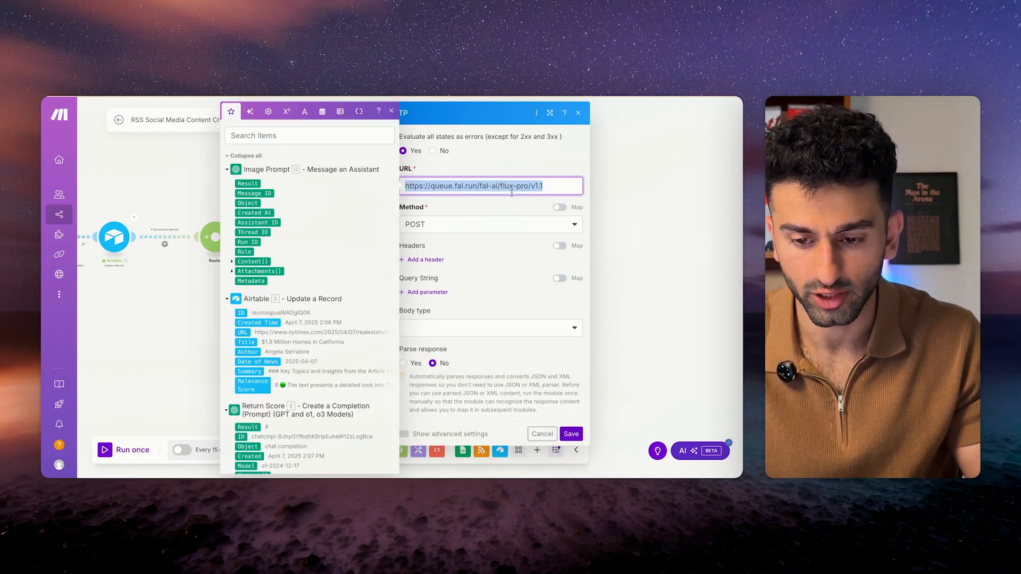
left_click(488, 212)
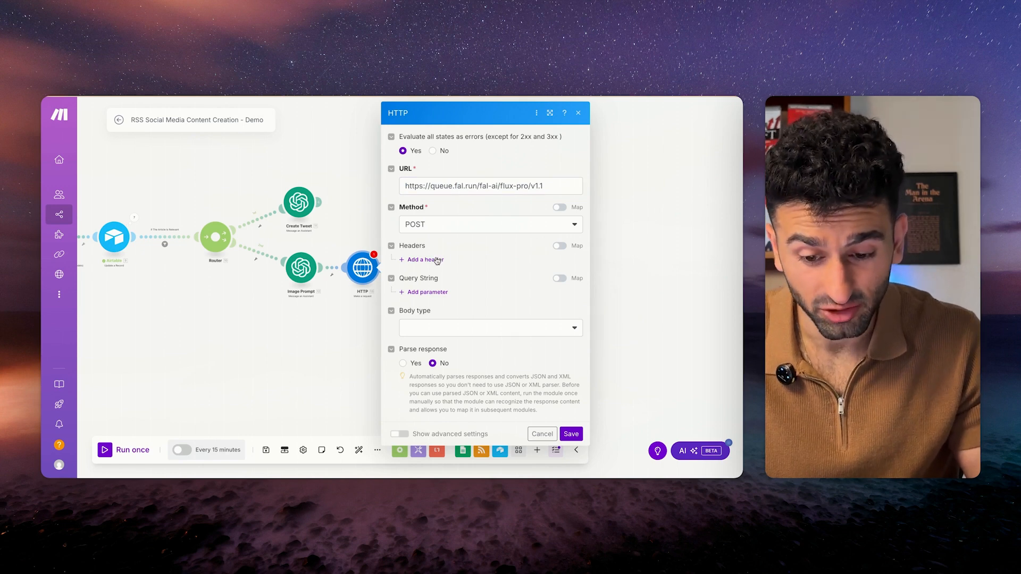
Add a request header named Authorization, then switch to the fal.ai docs.
left_click(435, 260)
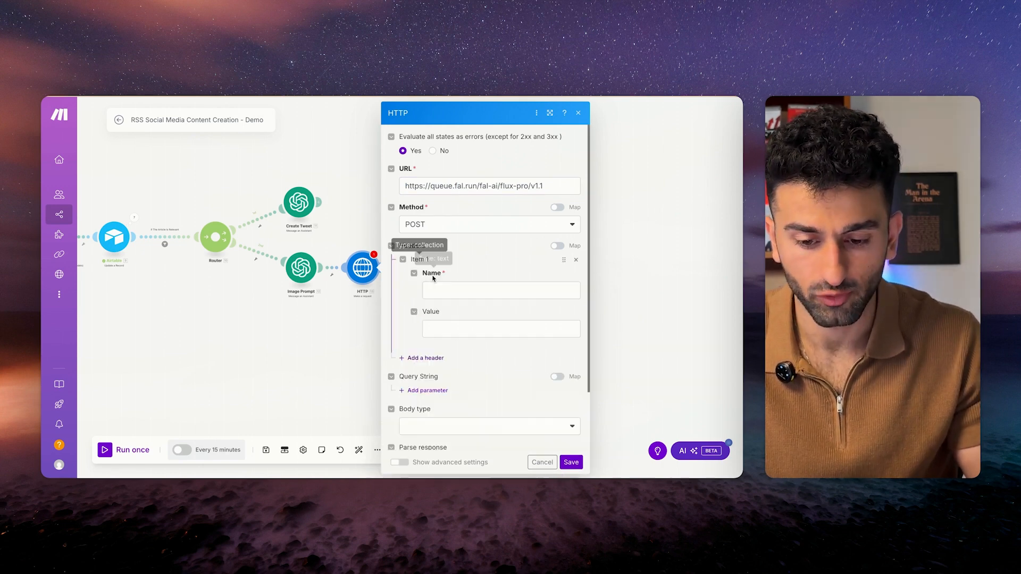
left_click(452, 288)
type("Auth")
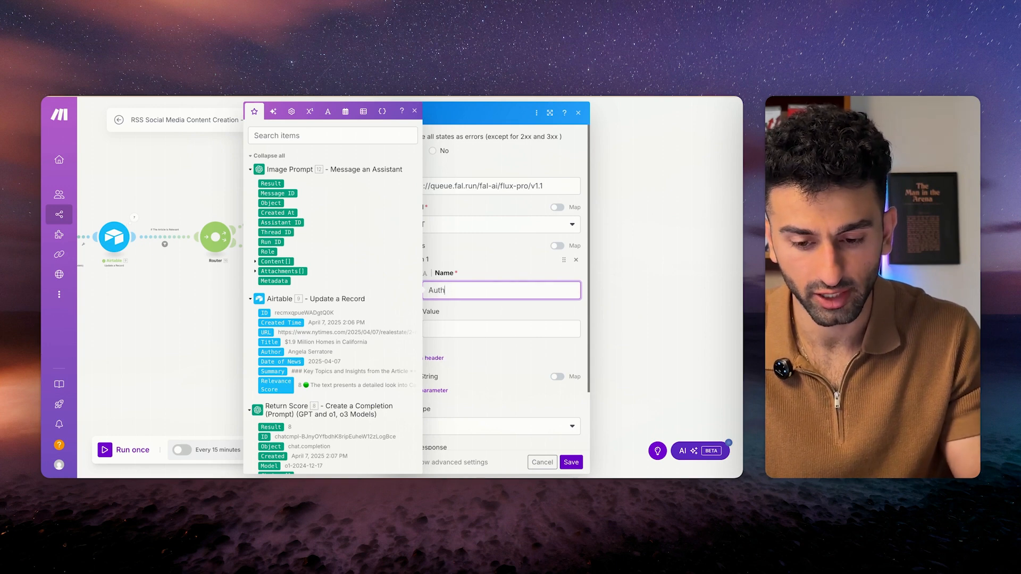
type("orization")
left_click(478, 270)
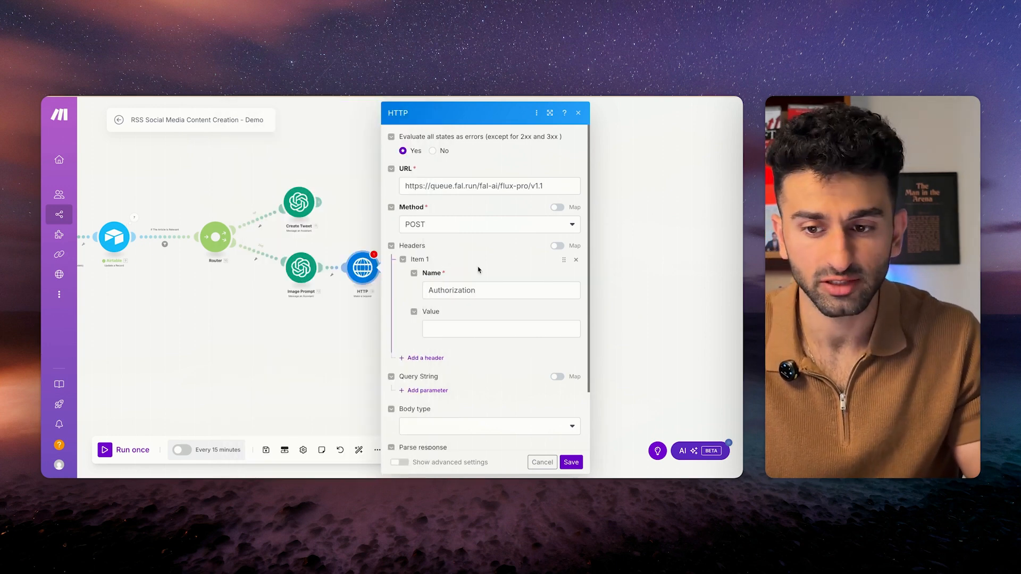
key("ctrl+Left")
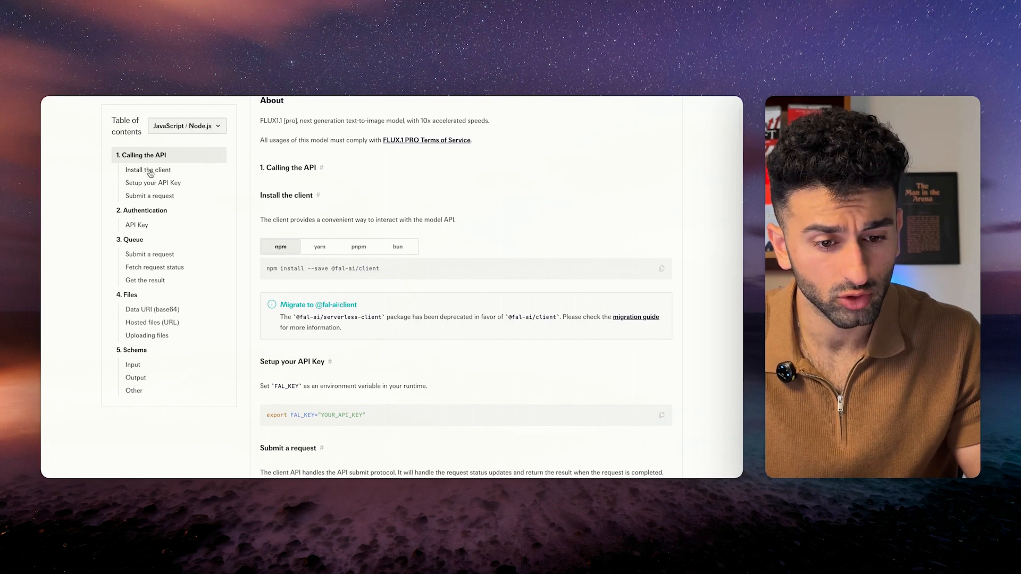
Study the Submit a request example, noting its model path and sample prompt.
left_click(137, 225)
scroll(262, 269, "up", 2)
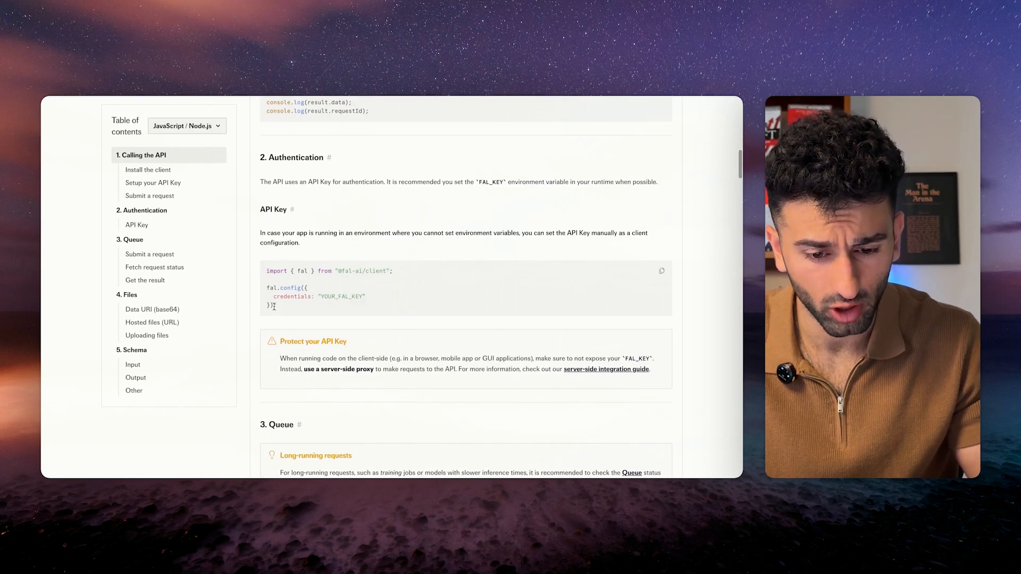
scroll(273, 307, "up", 2)
scroll(470, 310, "down", 6)
scroll(319, 266, "up", 6)
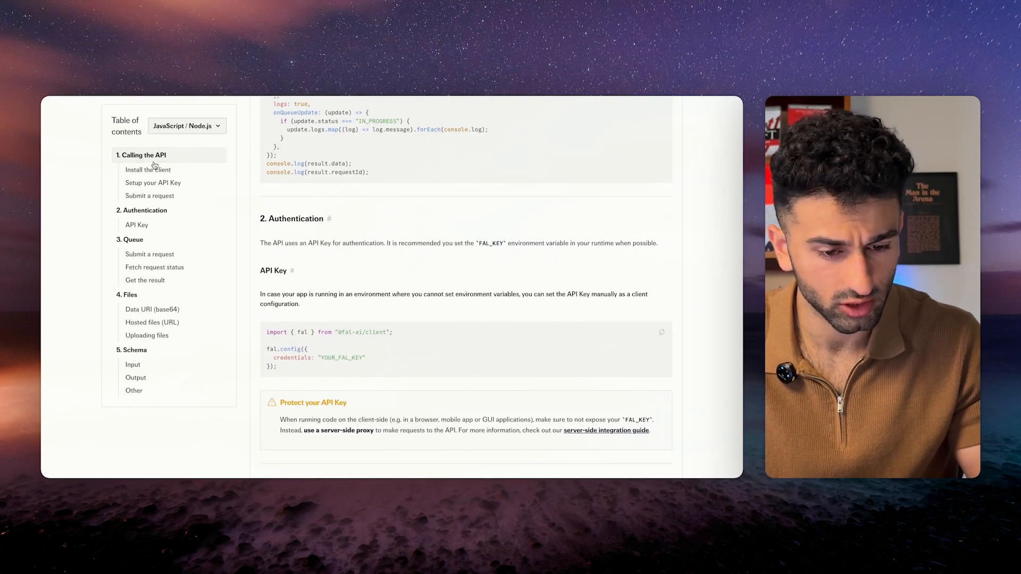
left_click(139, 256)
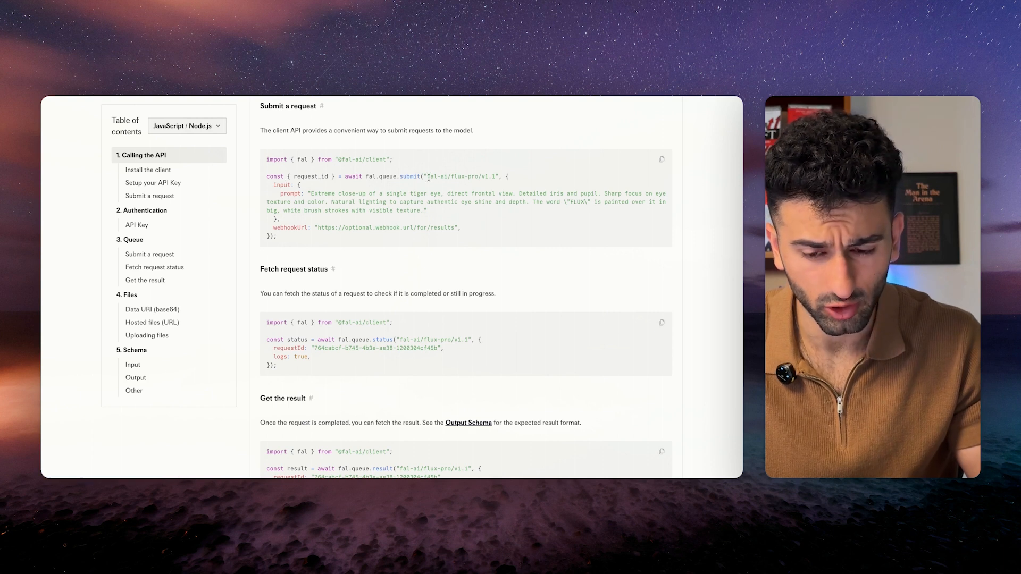
left_click_drag(430, 175, 494, 183)
left_click(277, 196)
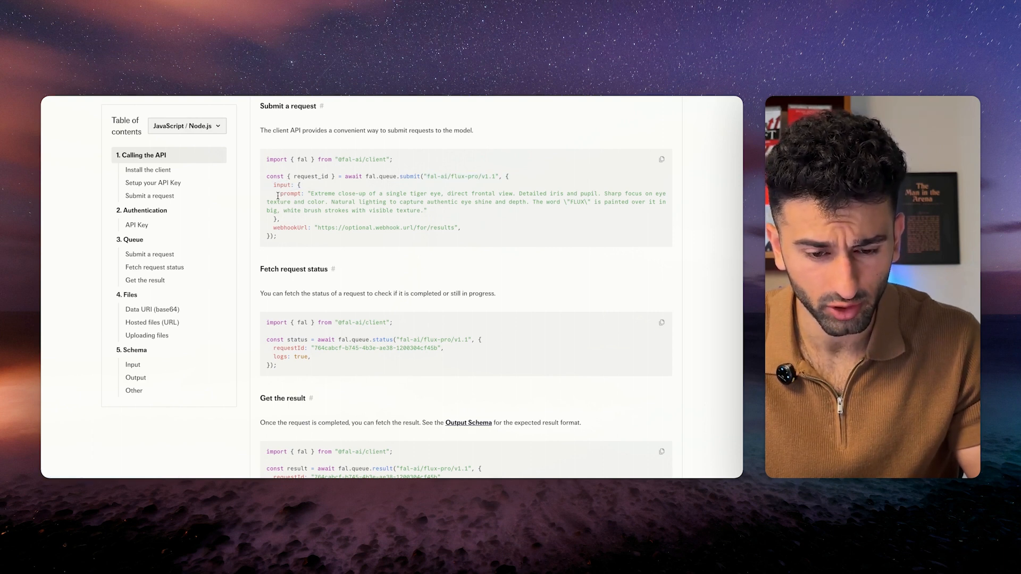
left_click_drag(279, 194, 276, 218)
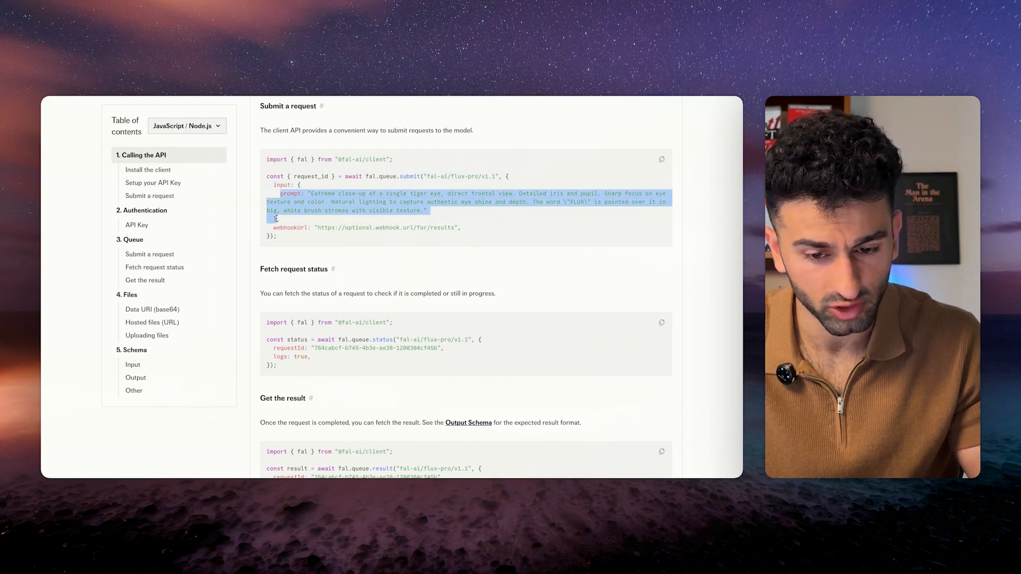
left_click(276, 219)
Review the Fetch request status and Get the result code examples, then return to Make.
left_click_drag(266, 321, 294, 369)
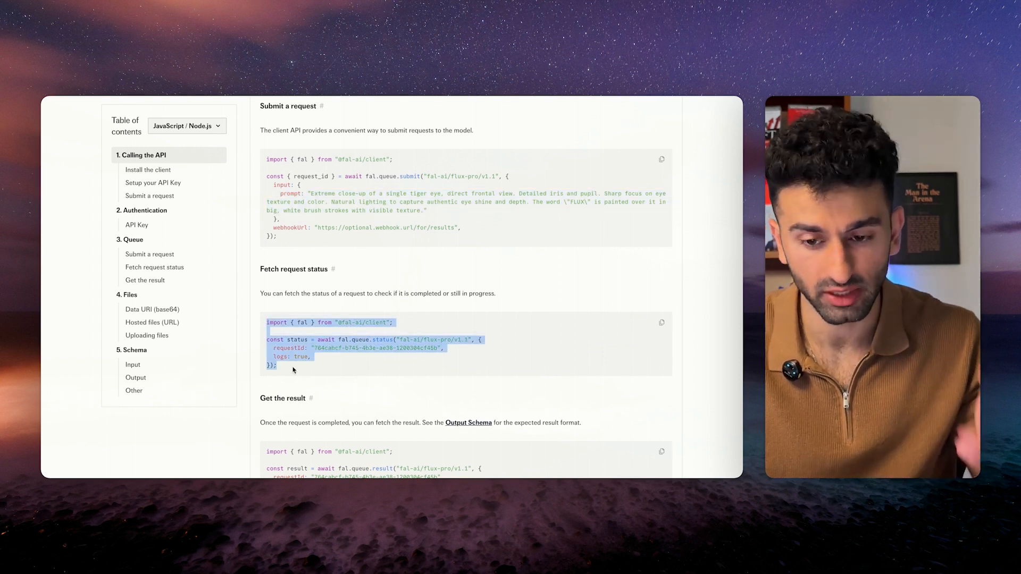
left_click(362, 303)
scroll(363, 303, "down", 3)
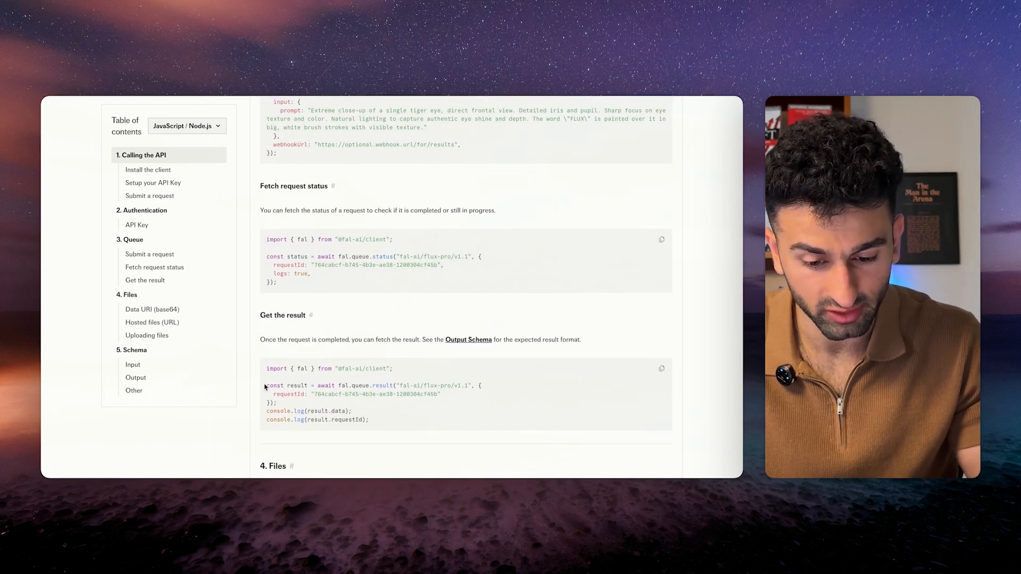
left_click_drag(266, 385, 398, 422)
left_click(396, 422)
left_click_drag(266, 391, 360, 404)
scroll(361, 360, "up", 5)
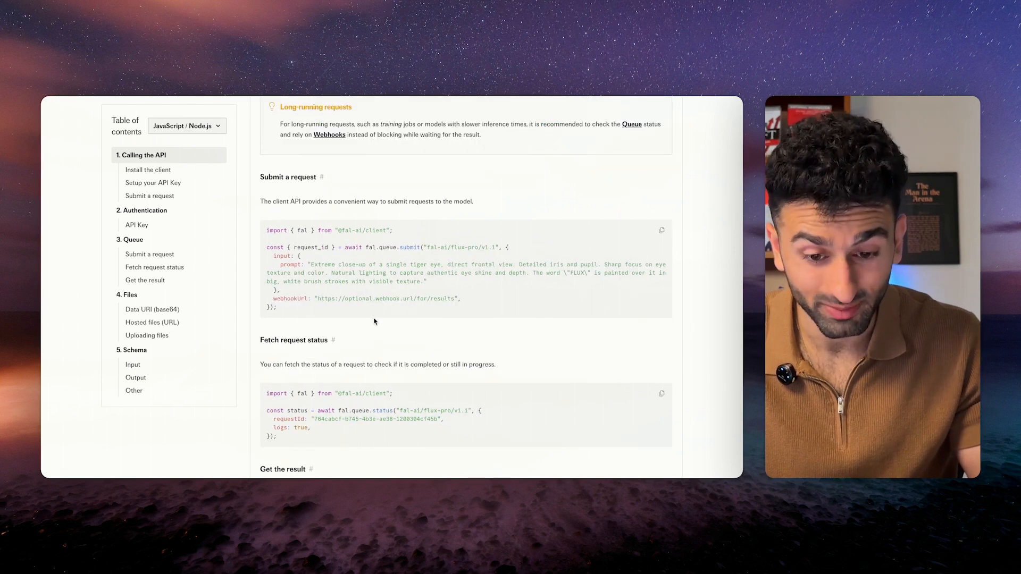
key("ctrl+Right")
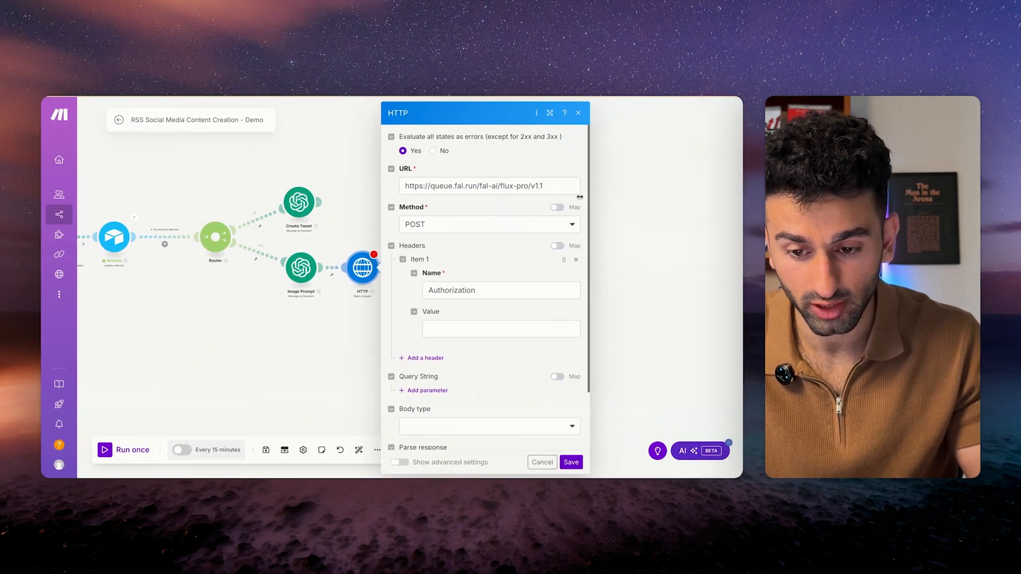
Set the Authorization header value to 'Key [Insert API Key]' and the body type to Raw JSON.
left_click(501, 328)
type("Key")
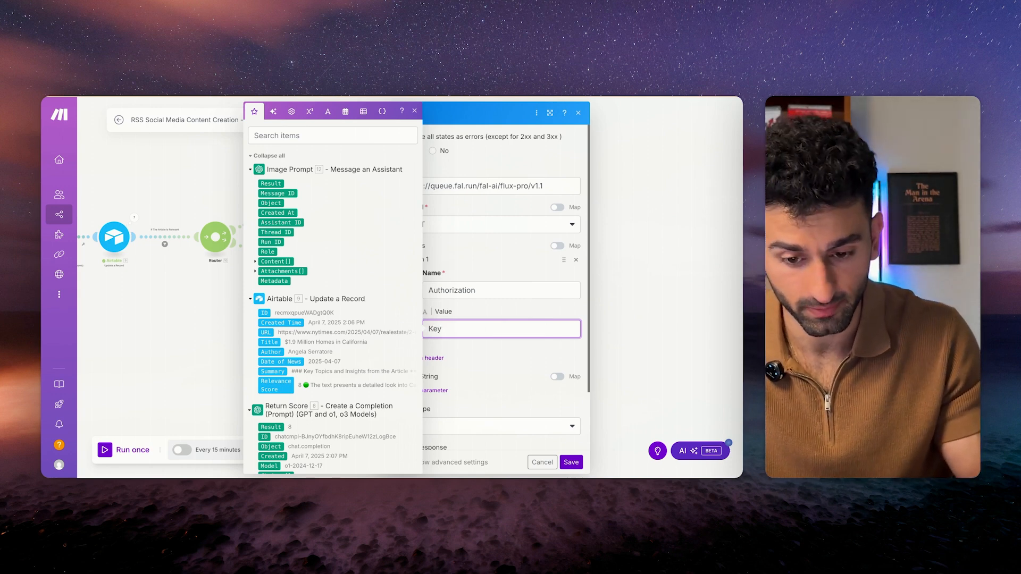
type(" [Insert API Key]")
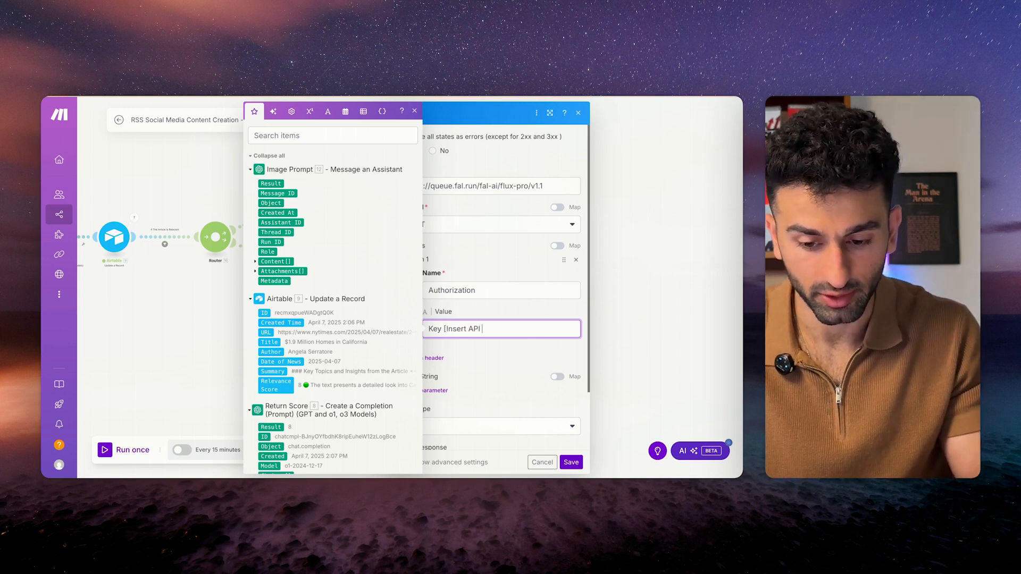
left_click(486, 351)
scroll(485, 351, "down", 2)
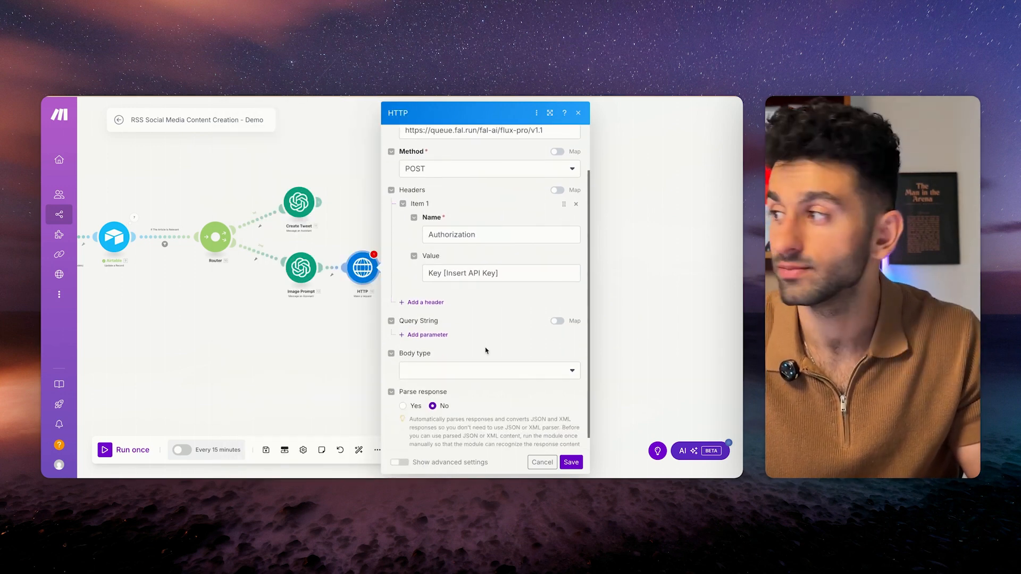
left_click(465, 371)
left_click(489, 338)
scroll(488, 338, "down", 3)
left_click(485, 309)
left_click(483, 357)
Paste the JSON request body with Image Prompt Text.Value as prompt and square_hd image size.
left_click(482, 359)
type("{\"prompt\": \"22. 22.content[ ]: text.value\", \"image_size\": \"square_hd\"}")
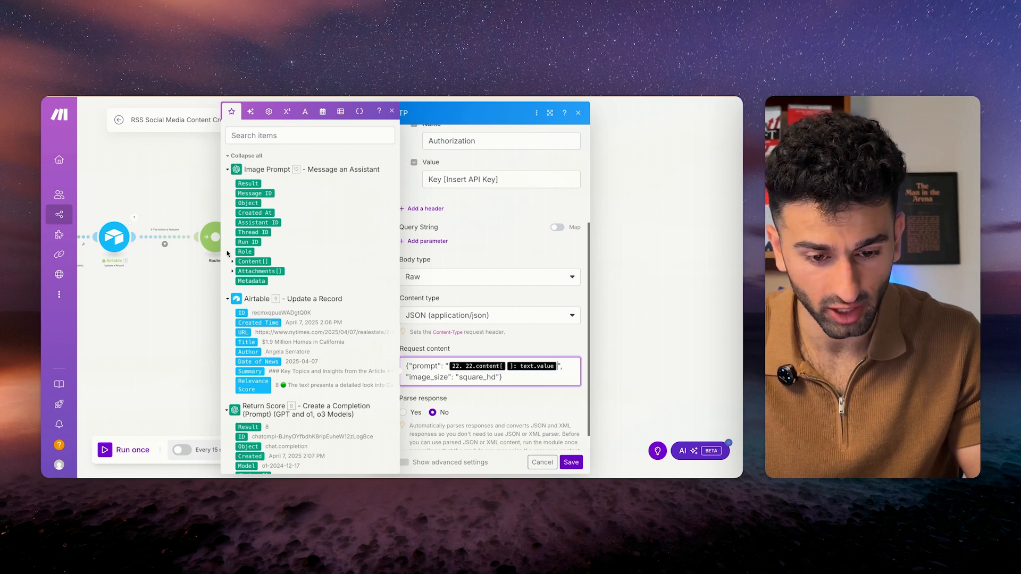
key("BackSpace")
key("BackSpace")
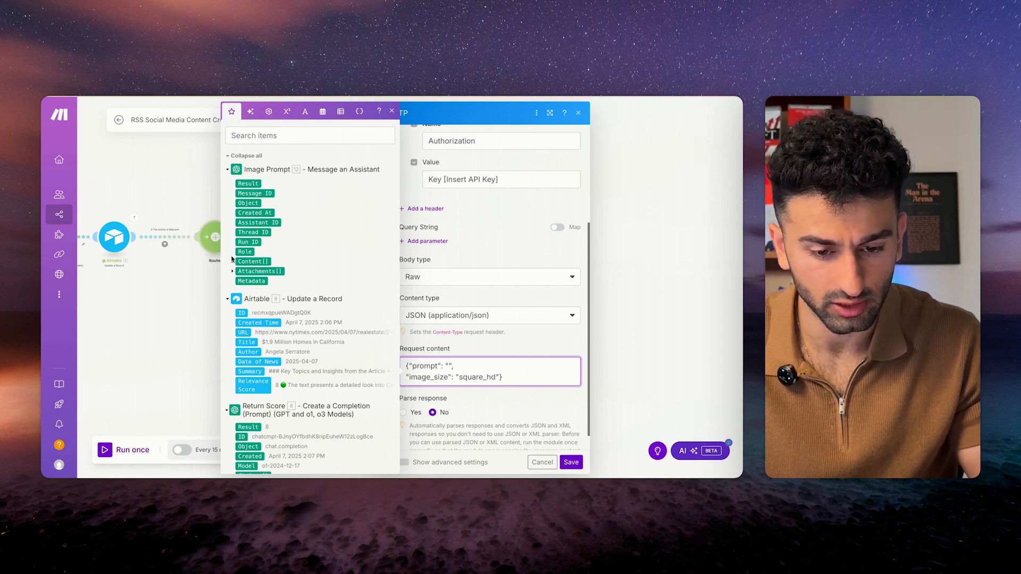
left_click(233, 261)
left_click(239, 280)
left_click(256, 290)
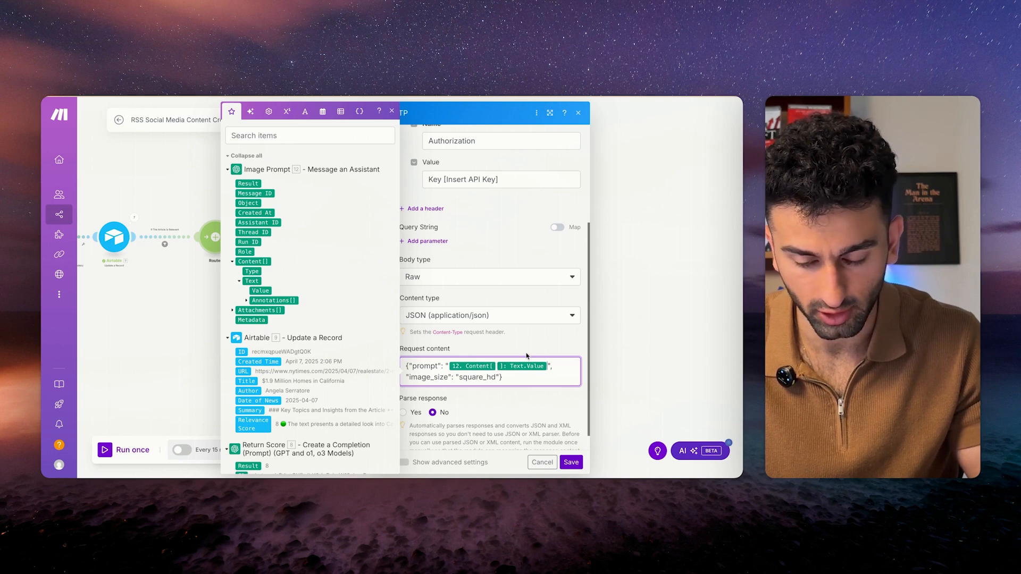
scroll(487, 362, "down", 1)
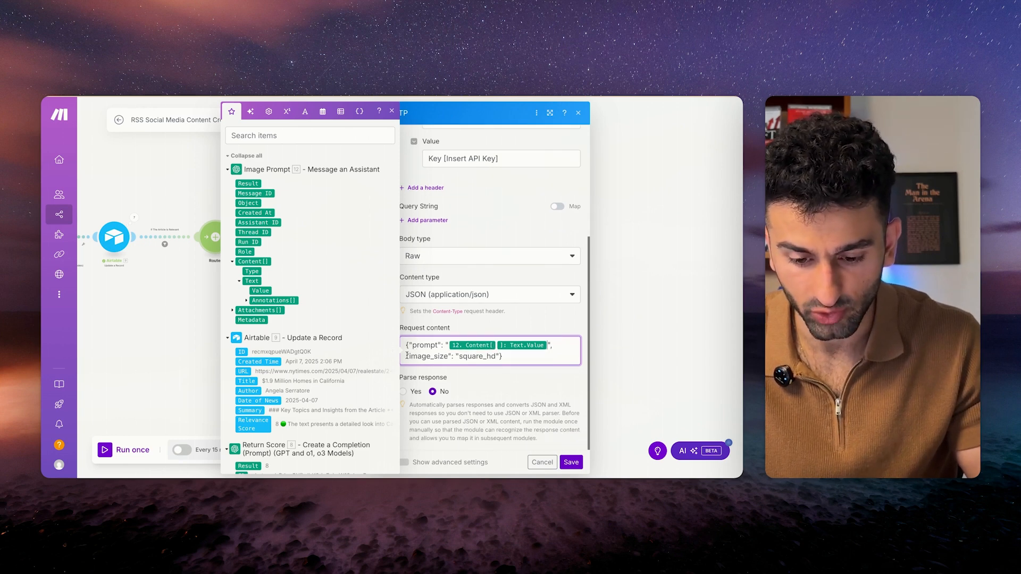
left_click_drag(406, 356, 502, 356)
left_click(444, 361)
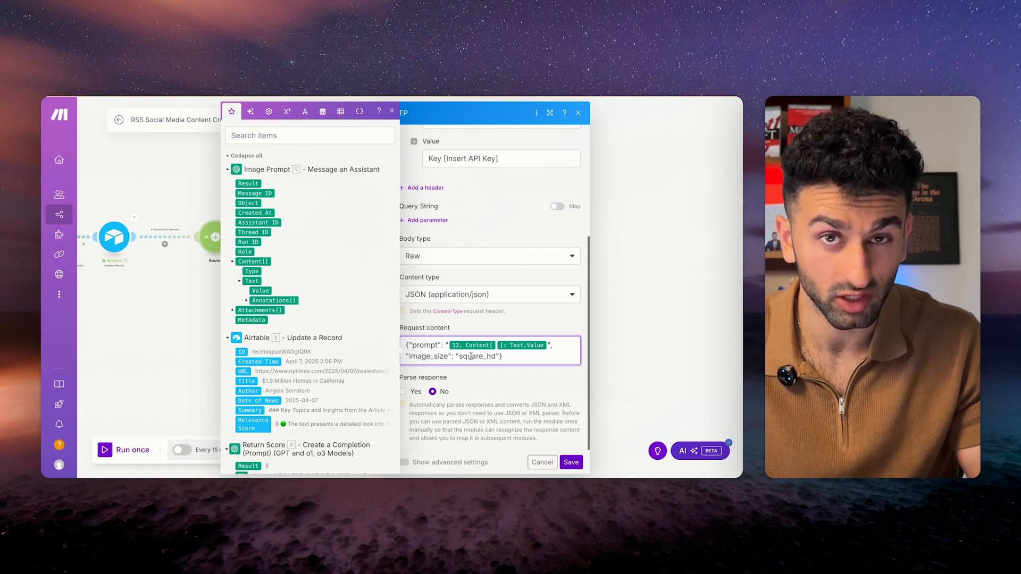
left_click(502, 325)
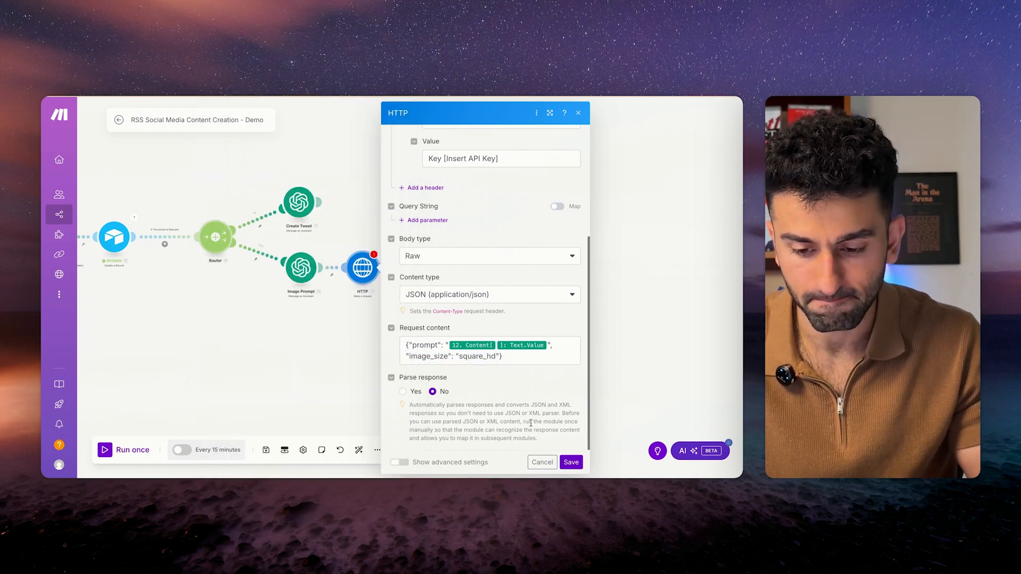
Turn on response parsing and save the HTTP module.
left_click(403, 392)
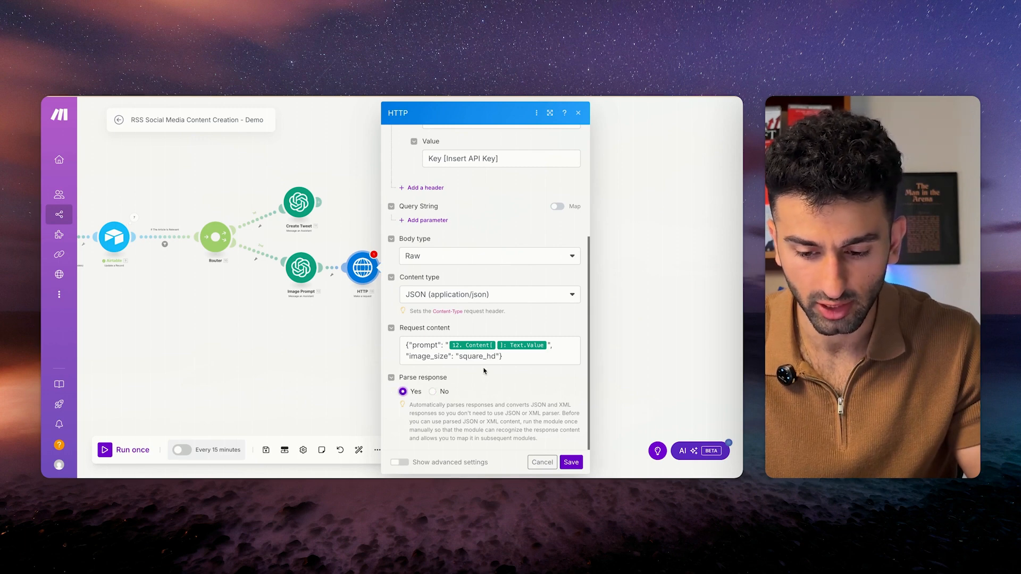
left_click_drag(489, 423, 522, 406)
left_click(522, 406)
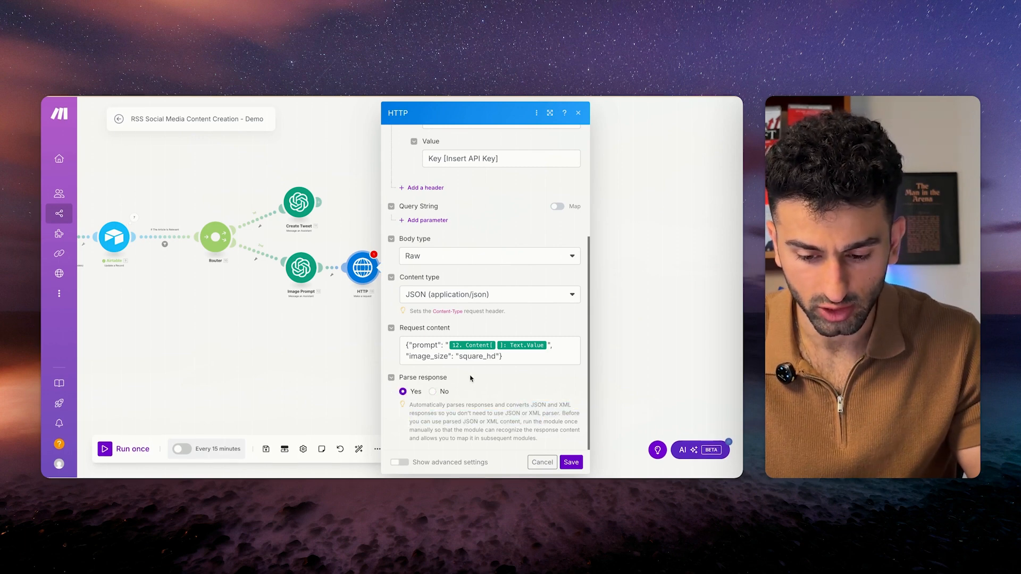
left_click(569, 462)
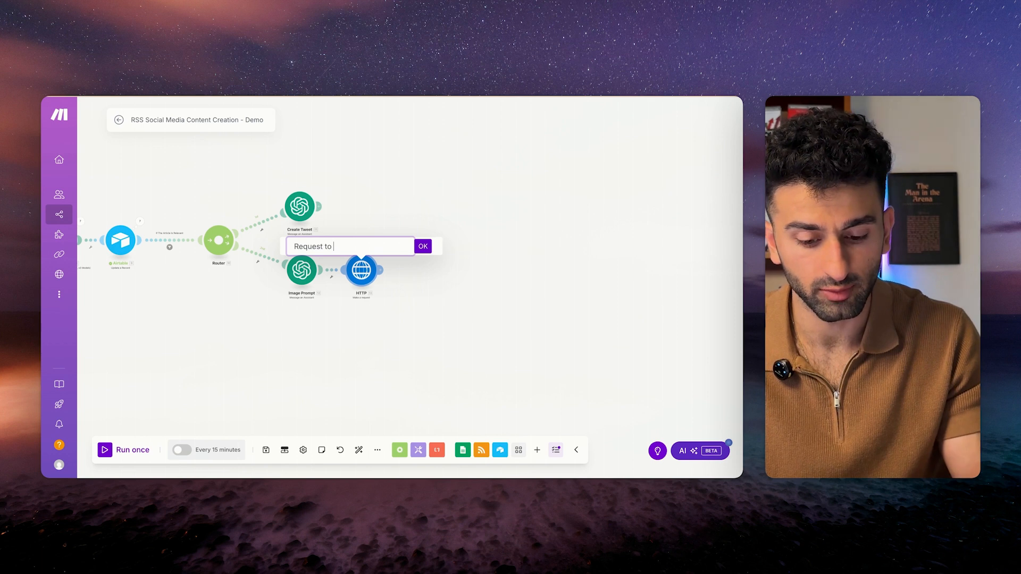
Rename the HTTP module to 'Request to Flux 1' and save the scenario.
type("to Flu")
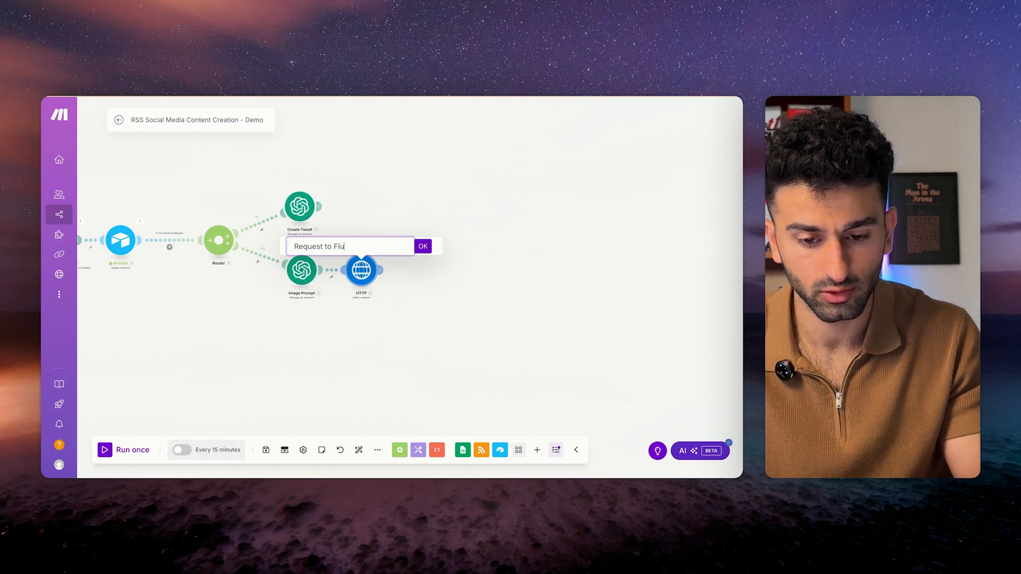
type("x 1")
key("Return")
left_click(266, 449)
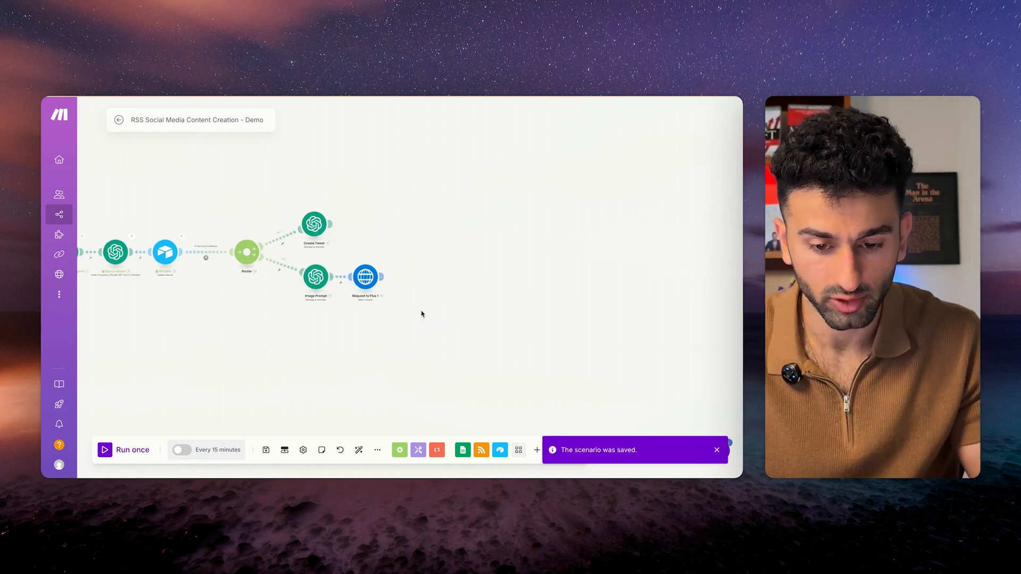
Add a Tools Sleep module after it with a 10-second delay.
left_click(381, 275)
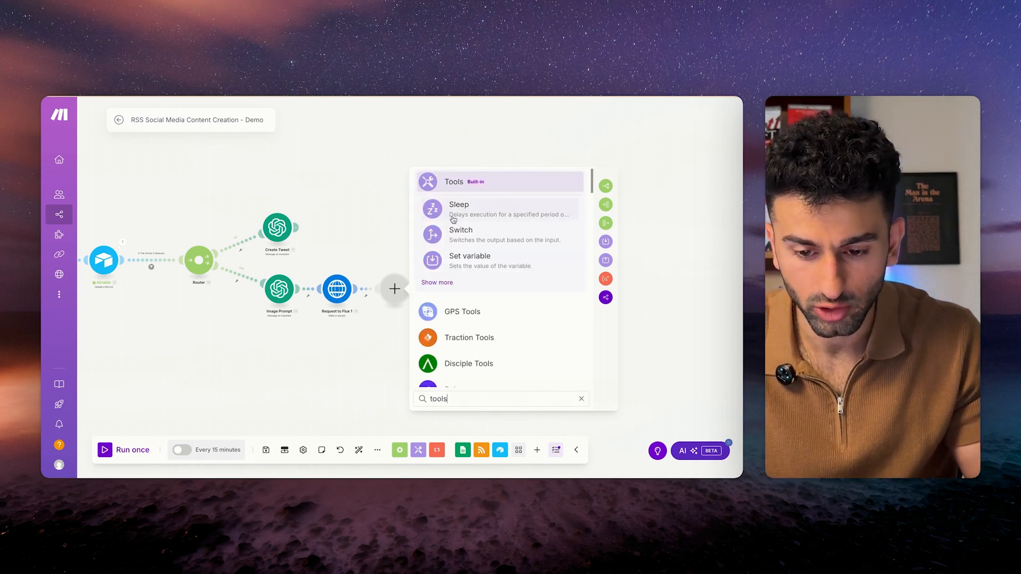
left_click(464, 205)
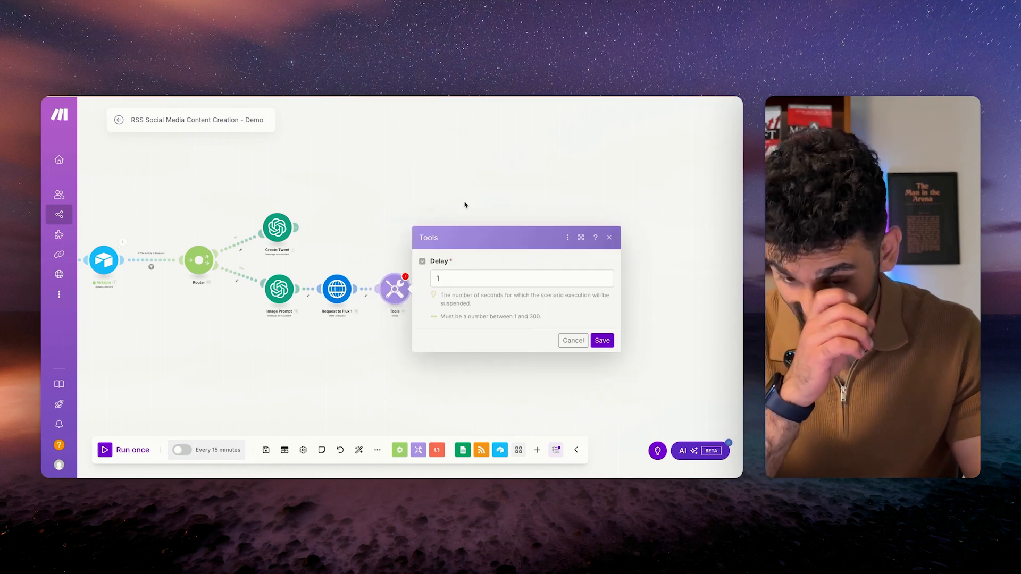
left_click(521, 279)
type("1")
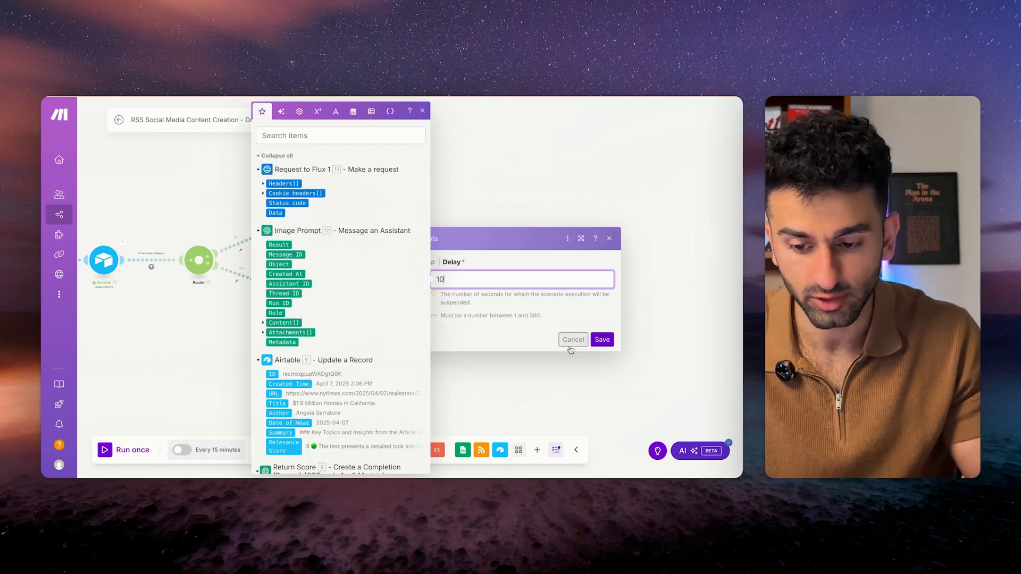
left_click(602, 339)
scroll(406, 325, "up", 3)
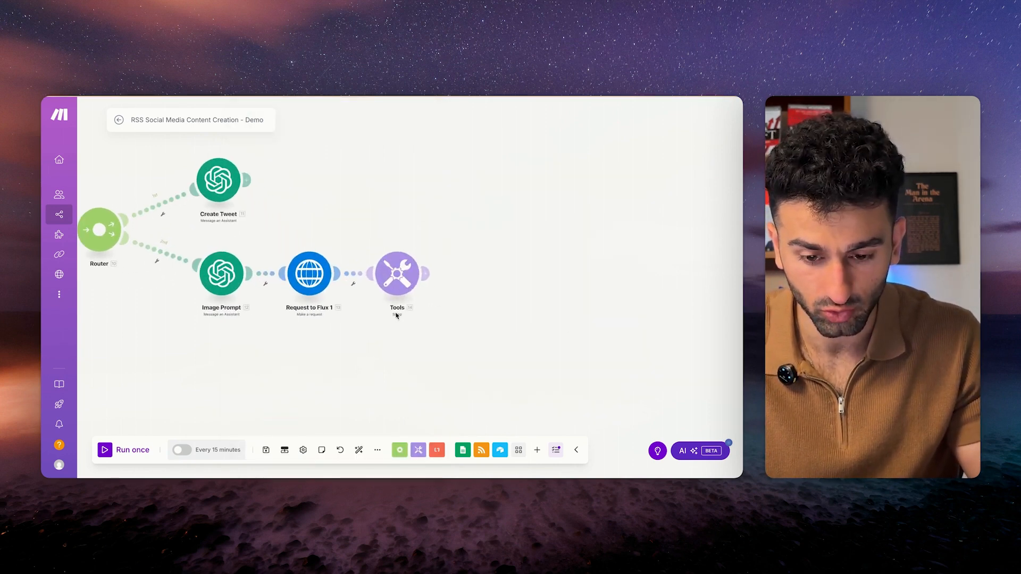
Add an HTTP 'Make a request' module after the Sleep step.
left_click(424, 273)
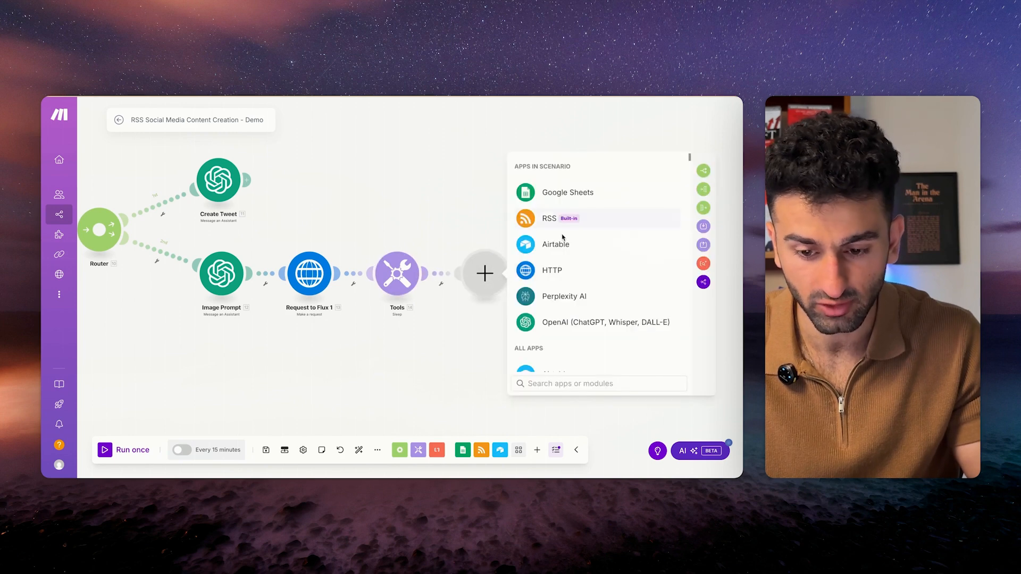
left_click(565, 272)
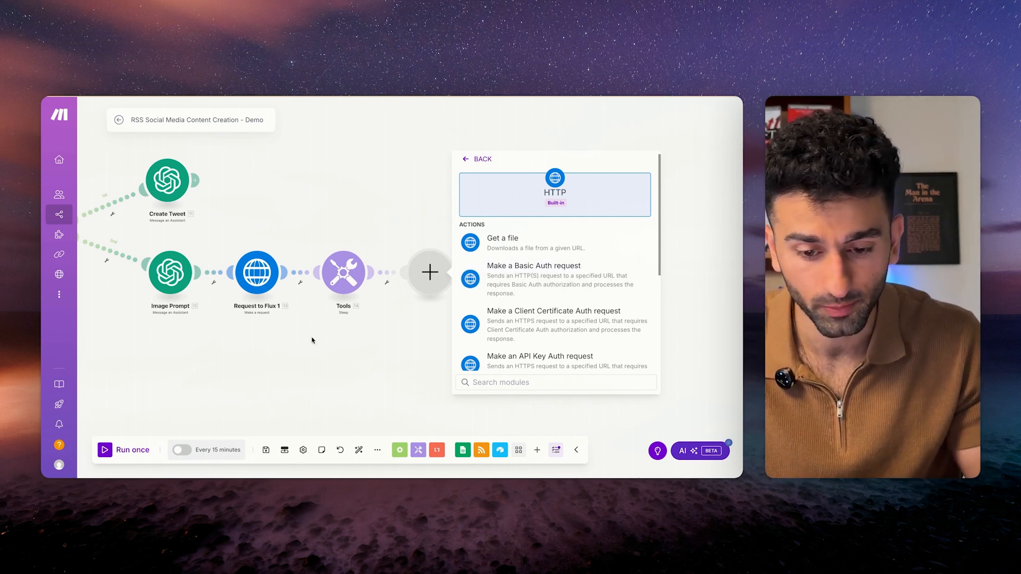
scroll(495, 344, "down", 2)
left_click(494, 345)
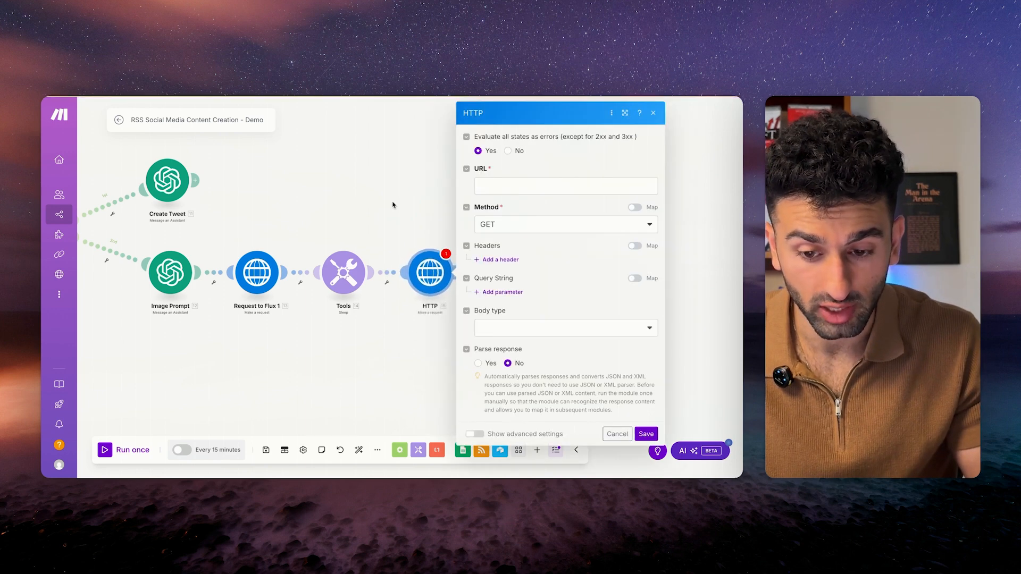
left_click(501, 189)
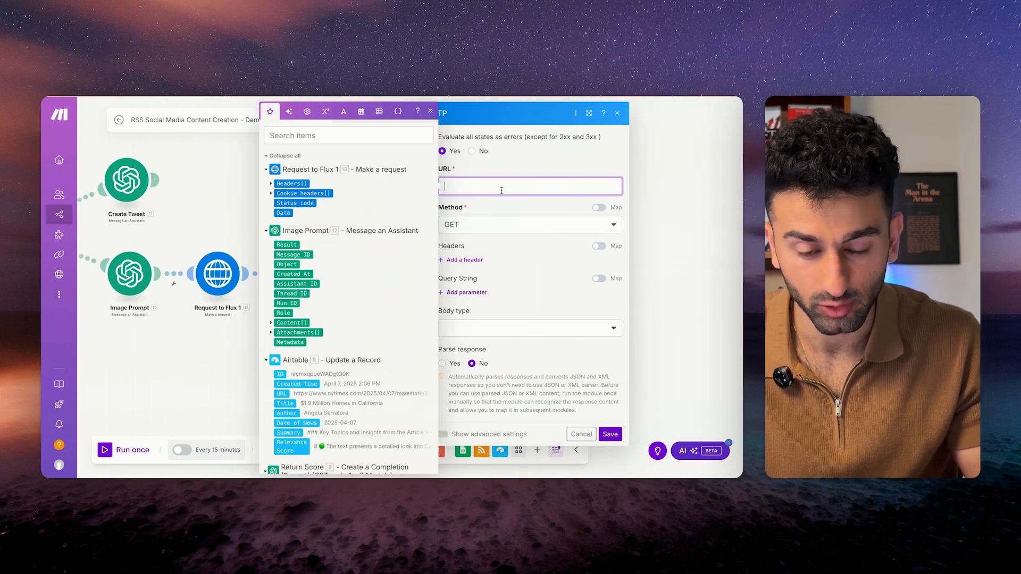
left_click(538, 203)
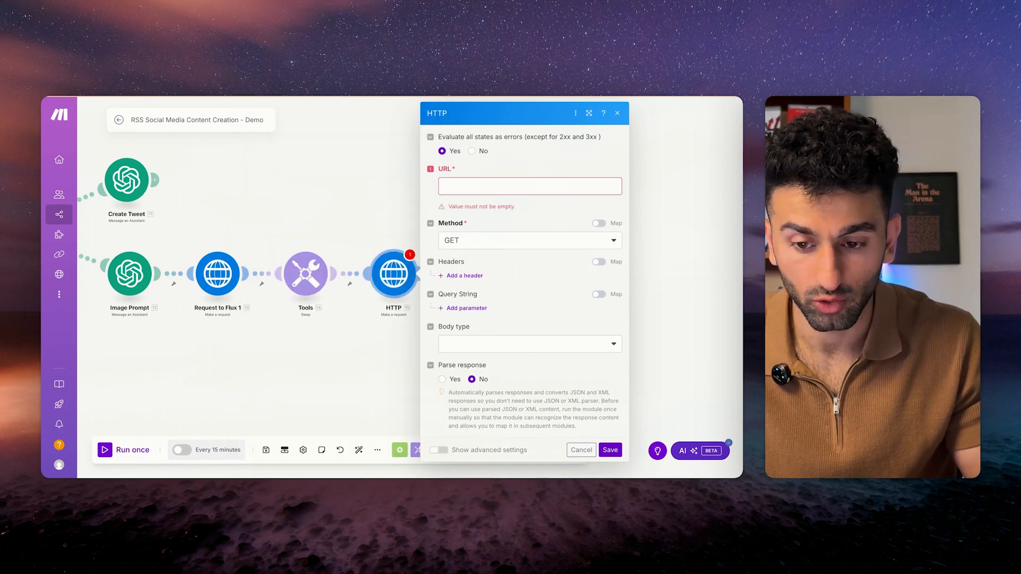
left_click(532, 186)
type("https://queue.fal.run/fal-ai/flux-pro/requests/")
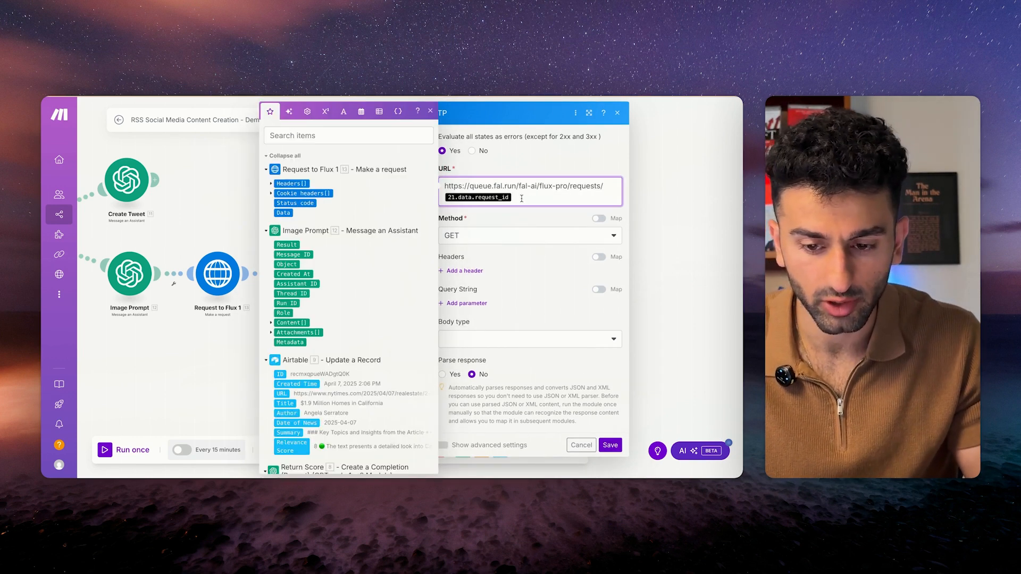
left_click(271, 193)
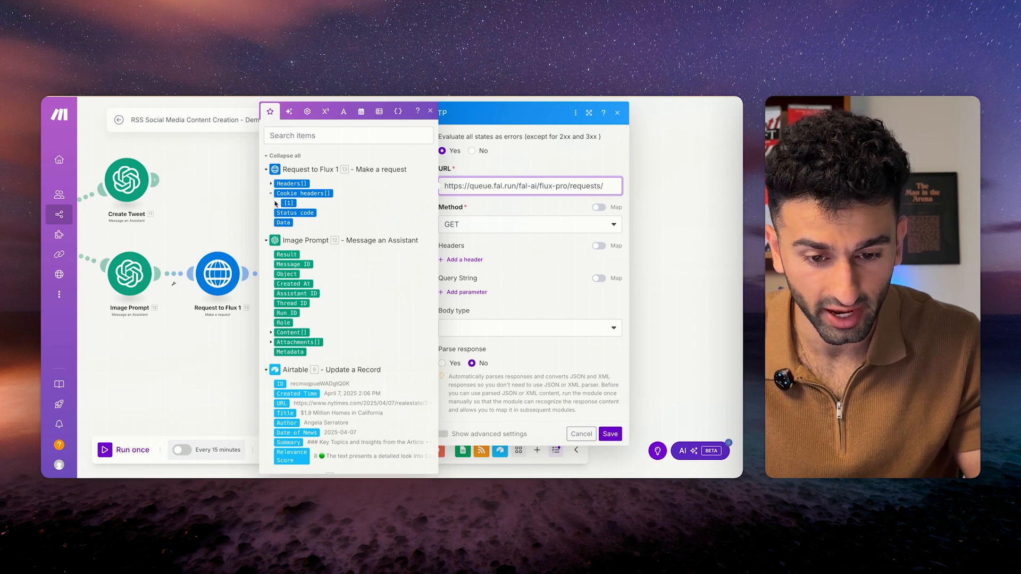
left_click(271, 183)
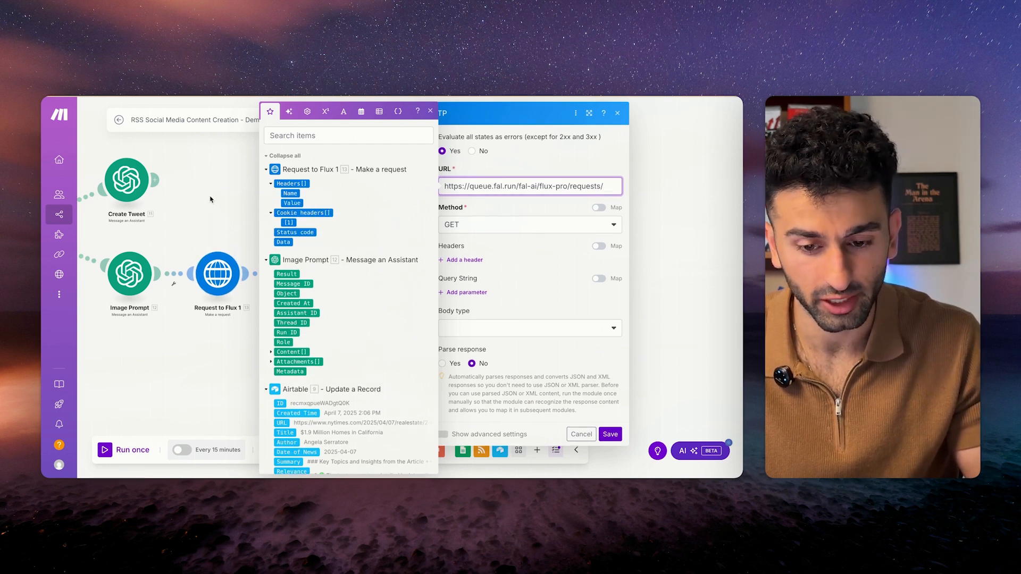
left_click(212, 200)
left_click(349, 288)
left_click(371, 300)
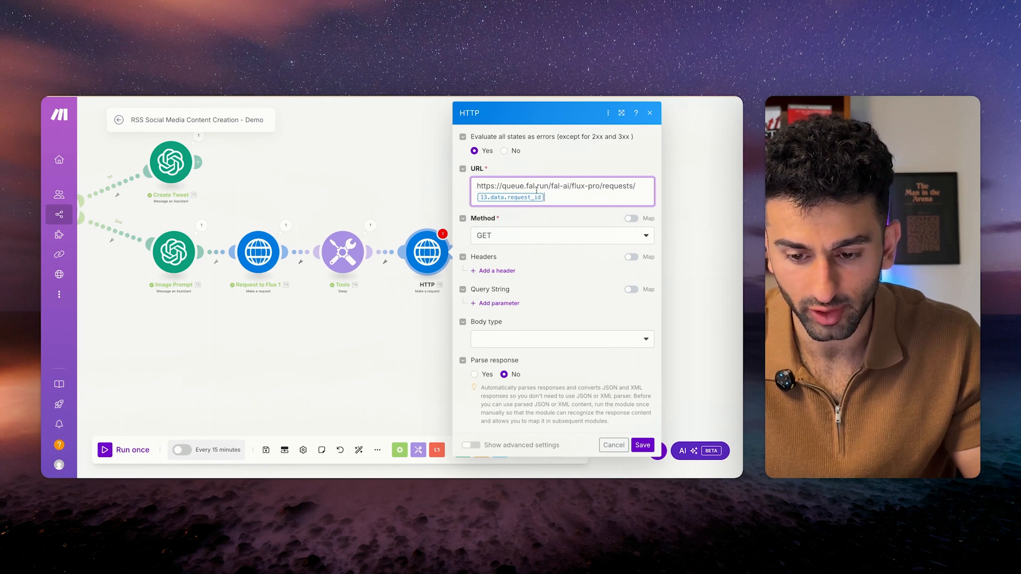
left_click(541, 218)
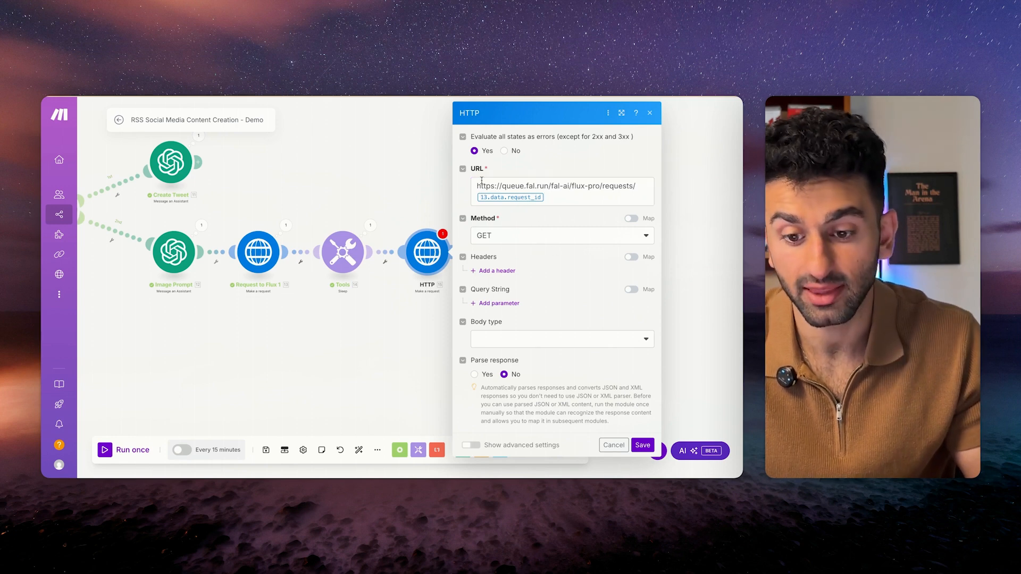
left_click_drag(478, 185, 576, 210)
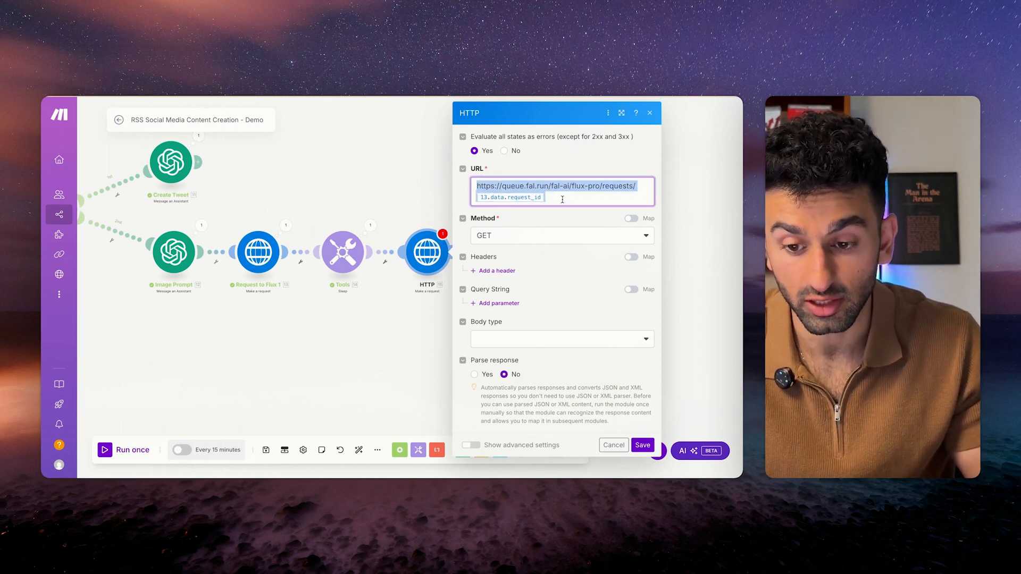
left_click(561, 218)
Add header Authorization = 'Key [insert api key]', set Parse response to Yes, and save.
left_click(505, 268)
type("Authorization")
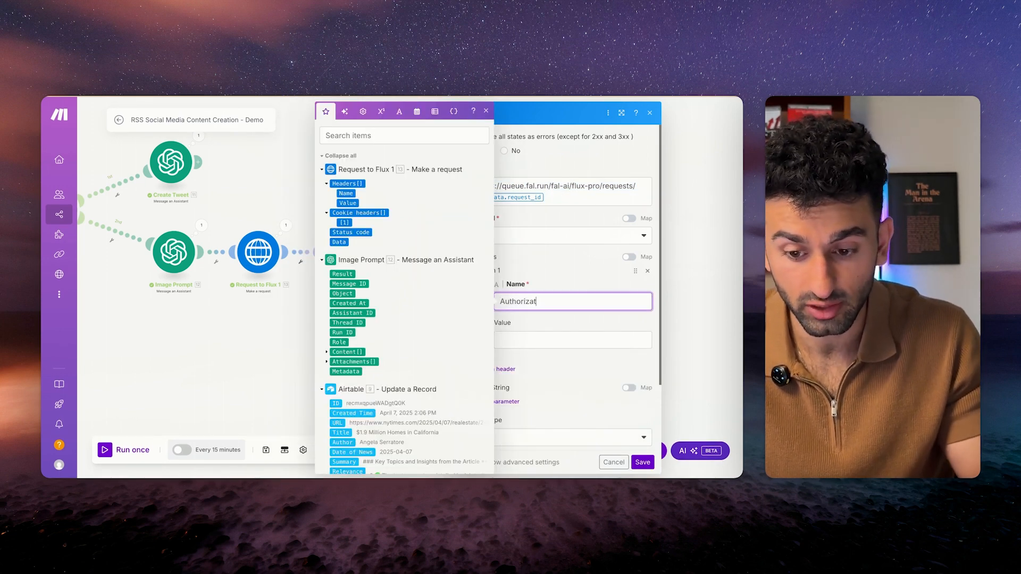
left_click(543, 340)
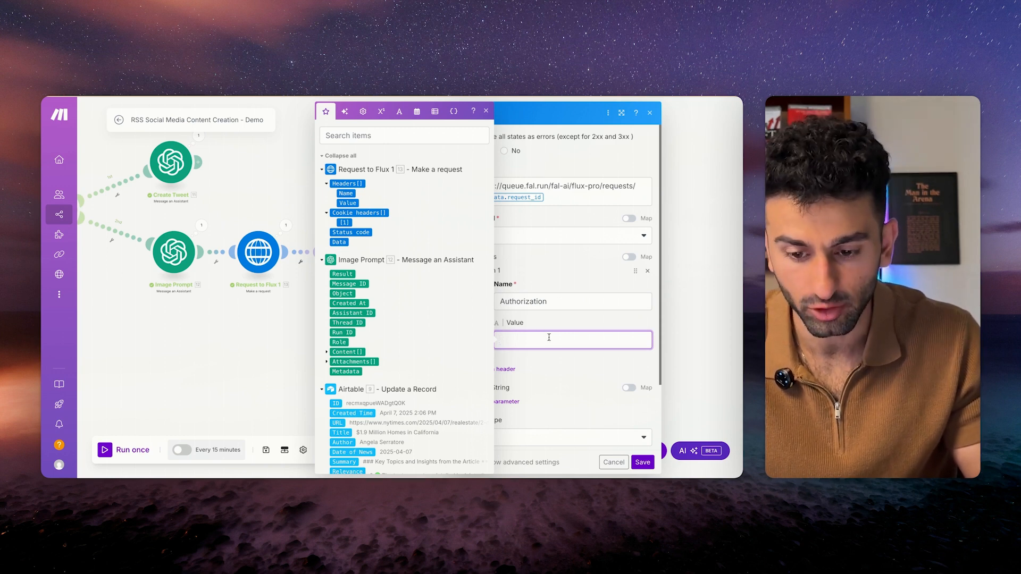
type("Key ")
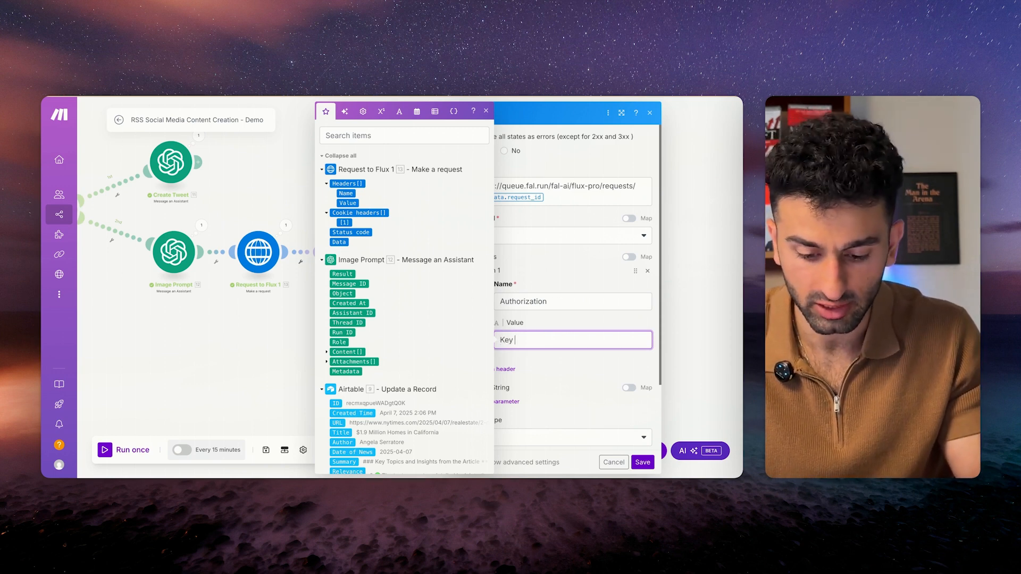
type("[insert api key]")
left_click(562, 317)
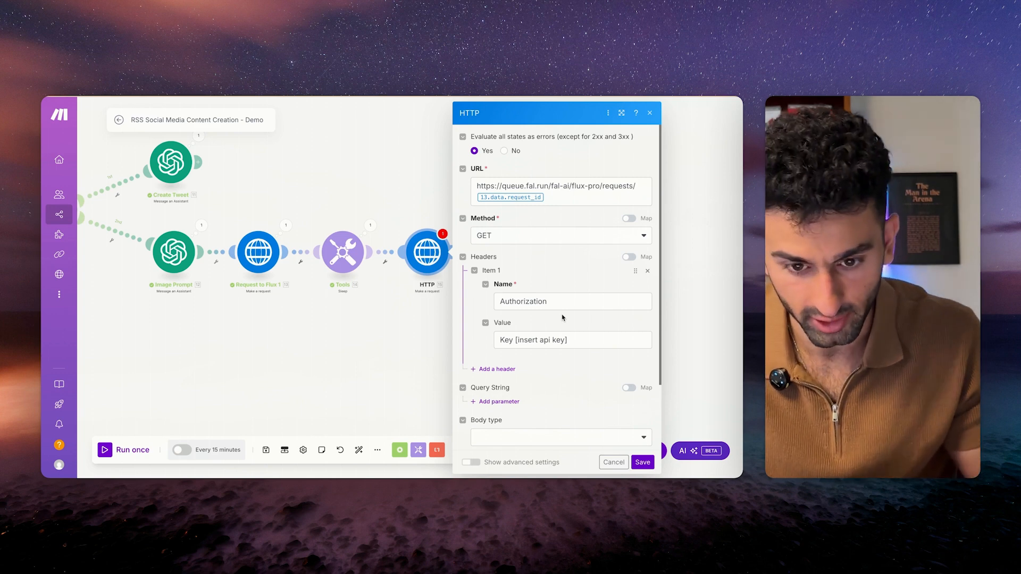
scroll(563, 317, "down", 3)
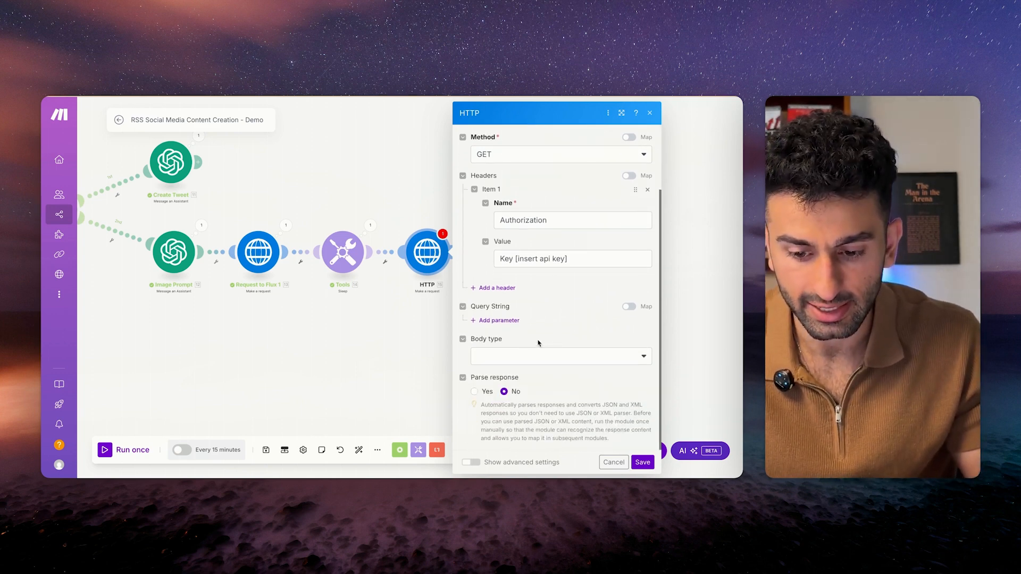
left_click(474, 392)
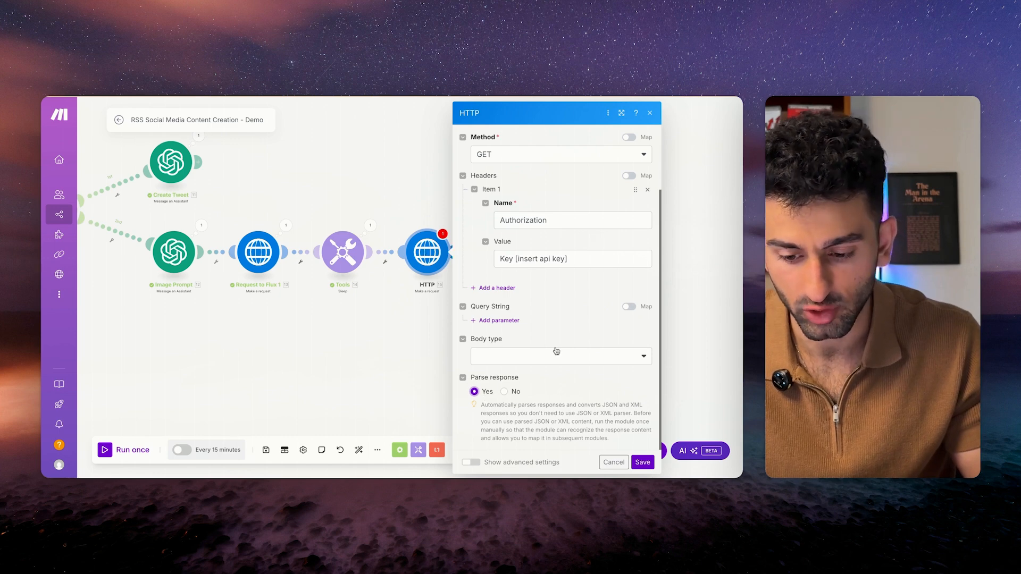
left_click(642, 462)
Rename the new HTTP module to 'Retrieve Image' and save the scenario.
right_click(432, 254)
left_click(461, 306)
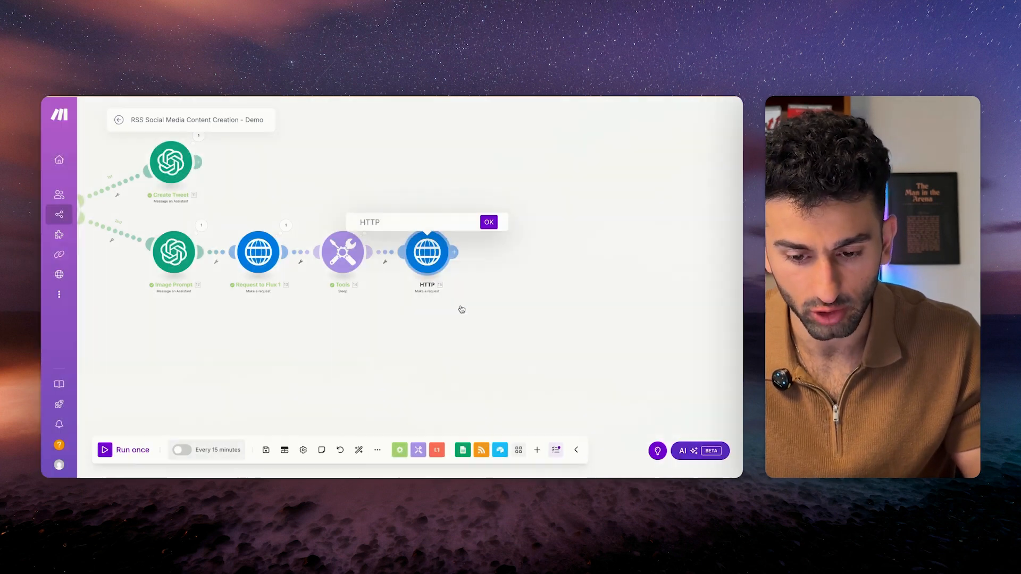
type("Retrieve Image")
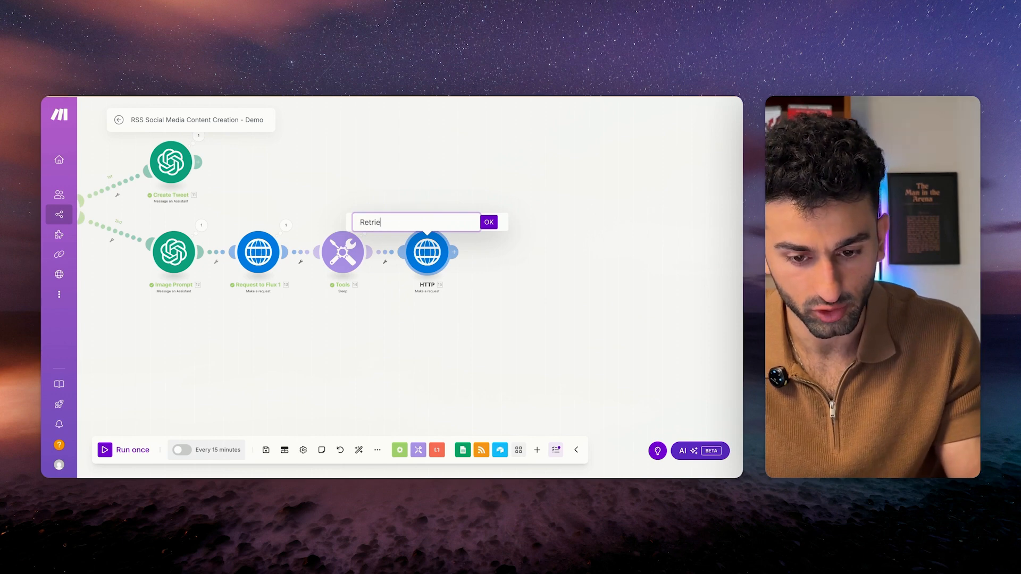
key("Return")
key("ctrl+s")
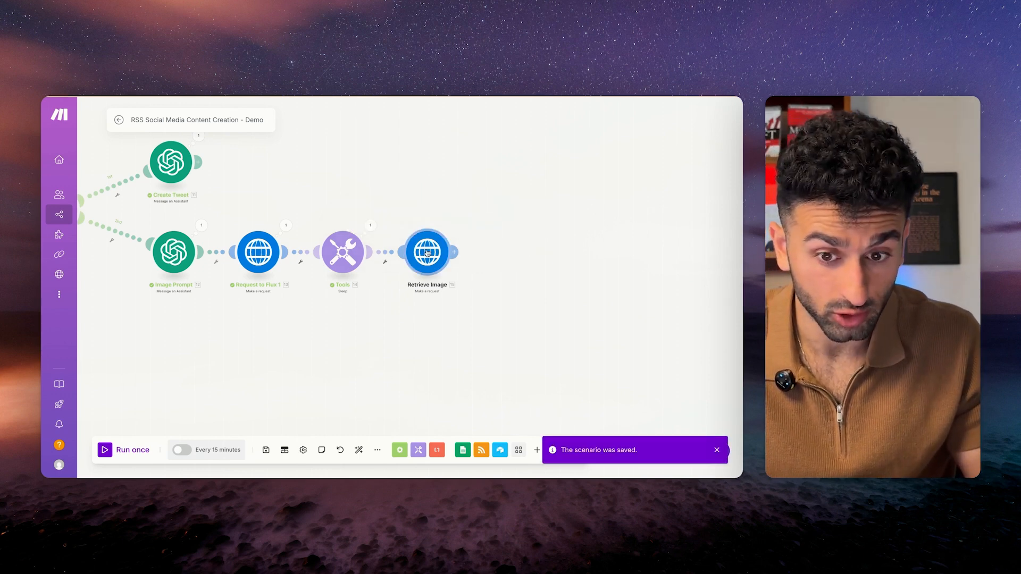
Run the scenario once and open Retrieve Image's results.
key("ctrl+Return")
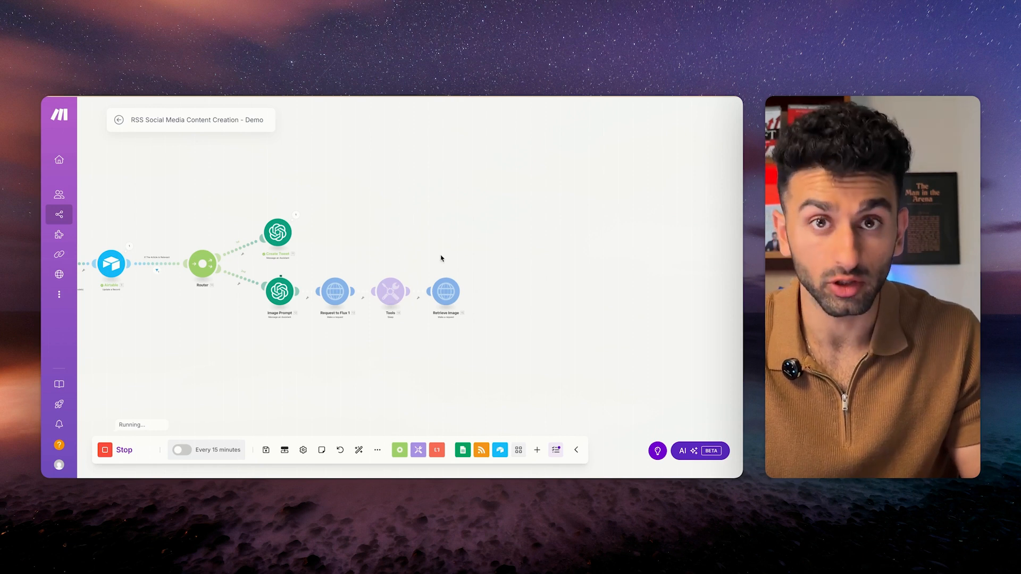
scroll(441, 258, "right", 2)
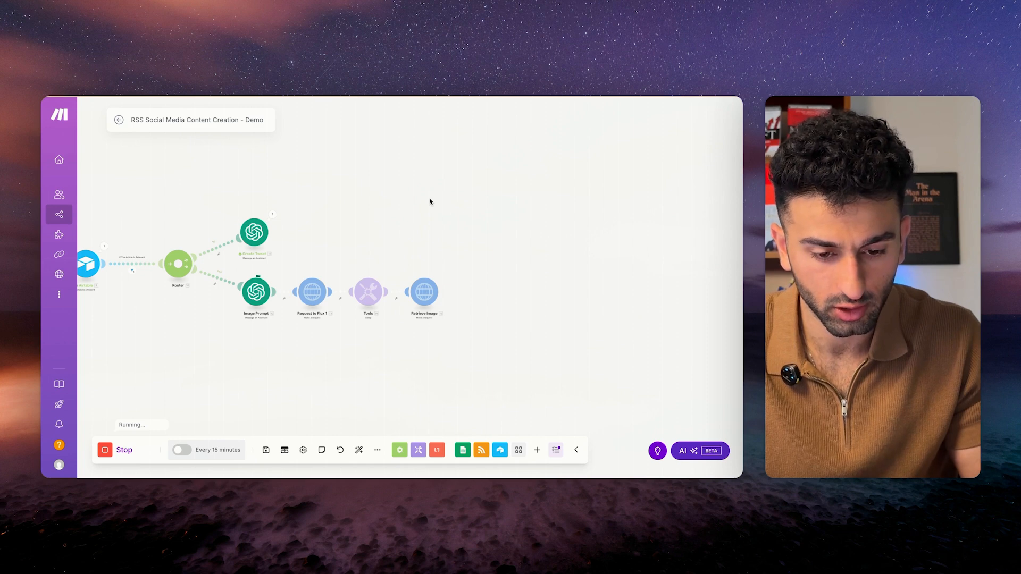
left_click(445, 275)
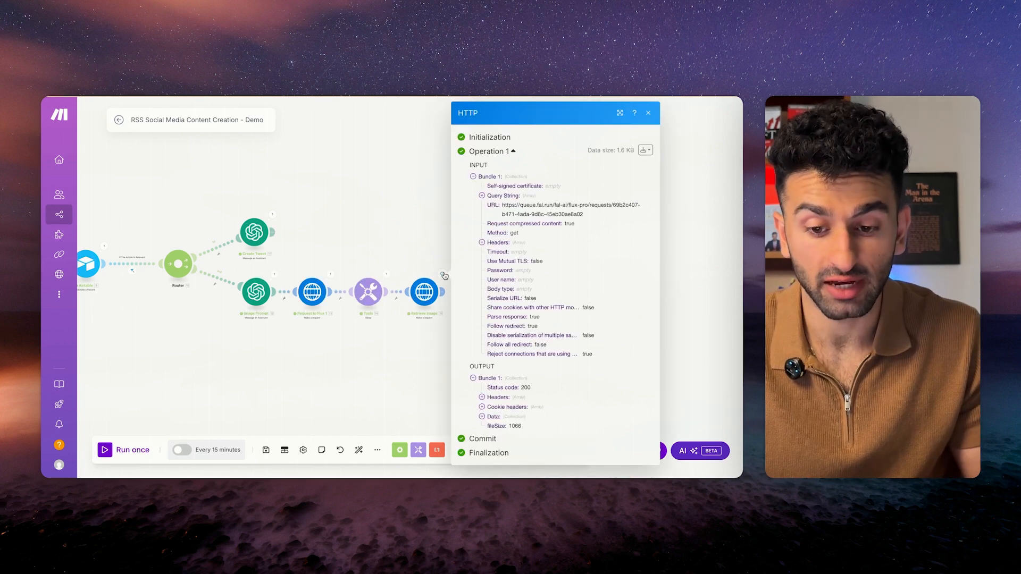
Expand Data > images > 1 in Retrieve Image's output and copy the generated image URL.
left_click(482, 416)
scroll(525, 405, "down", 3)
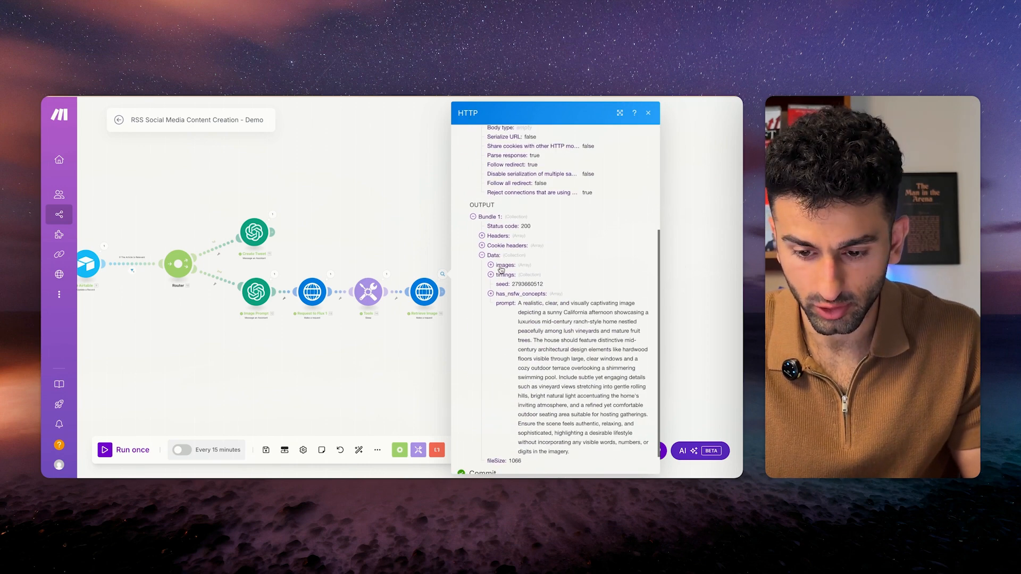
left_click(491, 265)
left_click(500, 275)
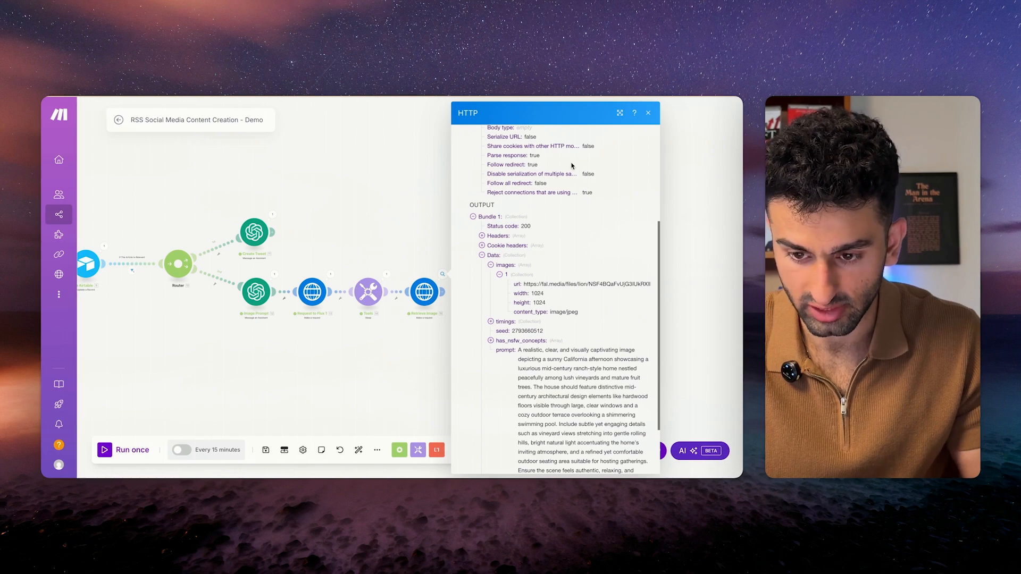
left_click(620, 113)
left_click_drag(637, 306, 392, 305)
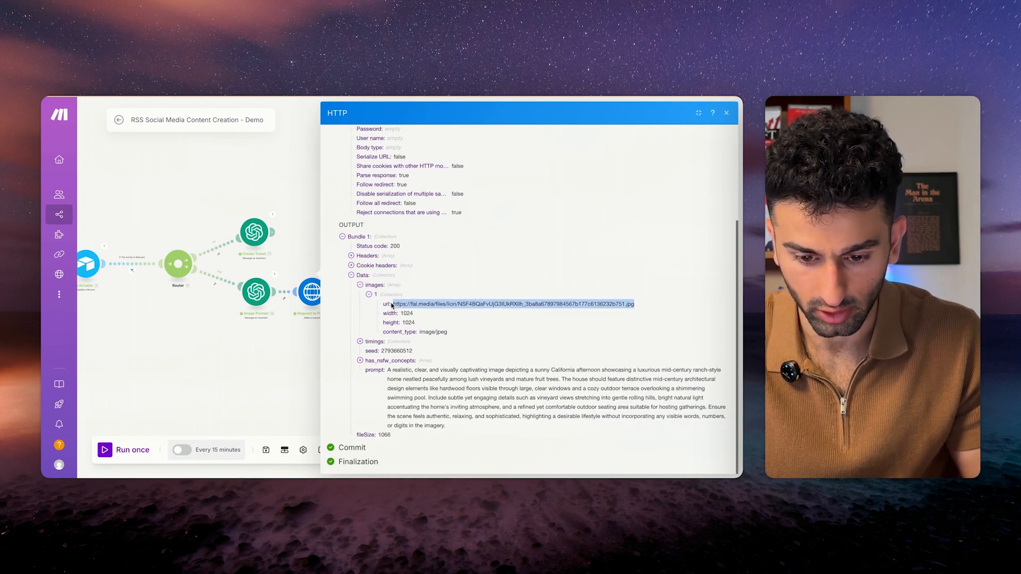
key("super+t")
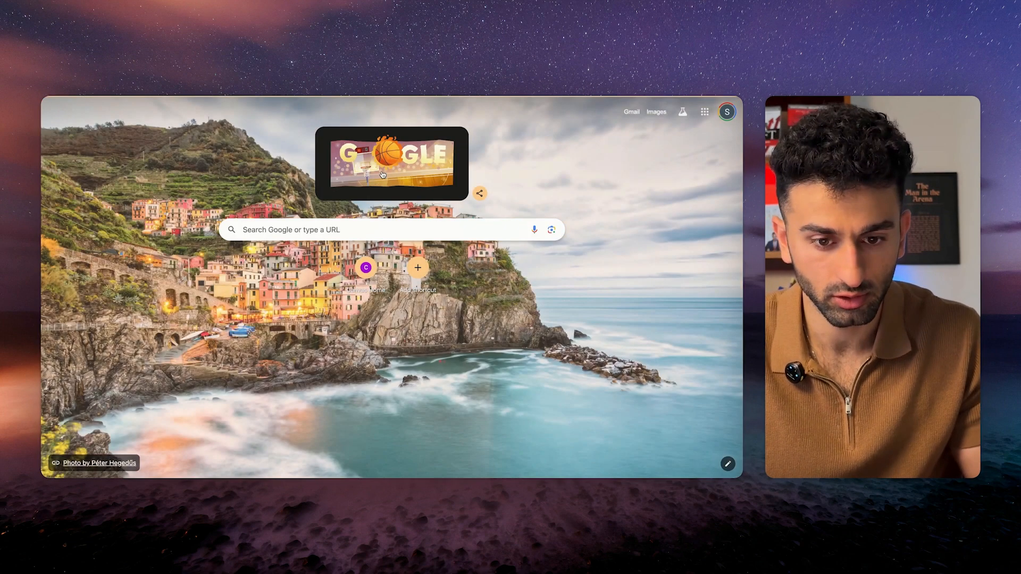
Load the copied URL in a new tab to view the pool villa image, then return to Make.
key("super+v")
key("Return")
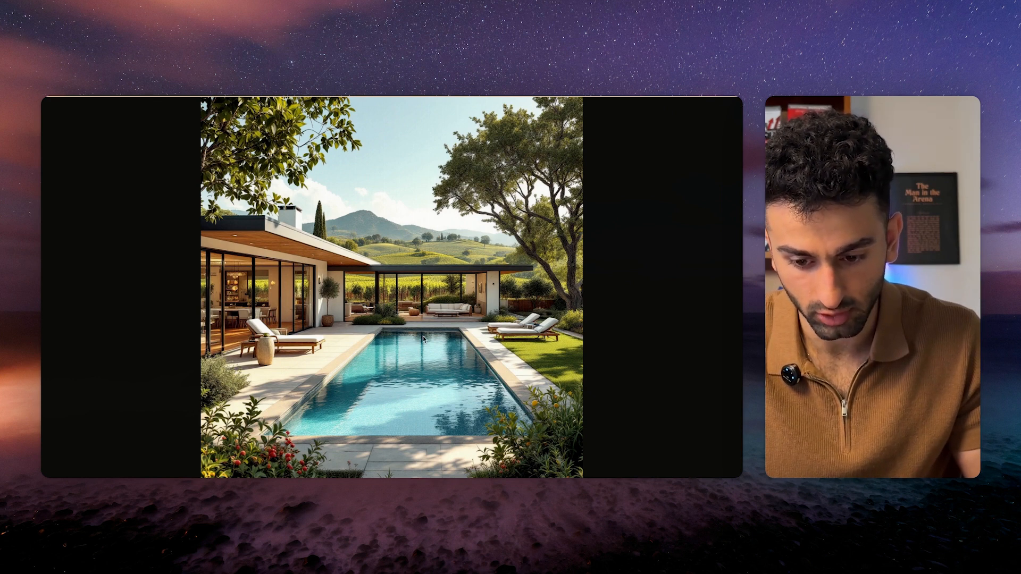
key("ctrl+shift+Tab")
left_click_drag(388, 370, 456, 426)
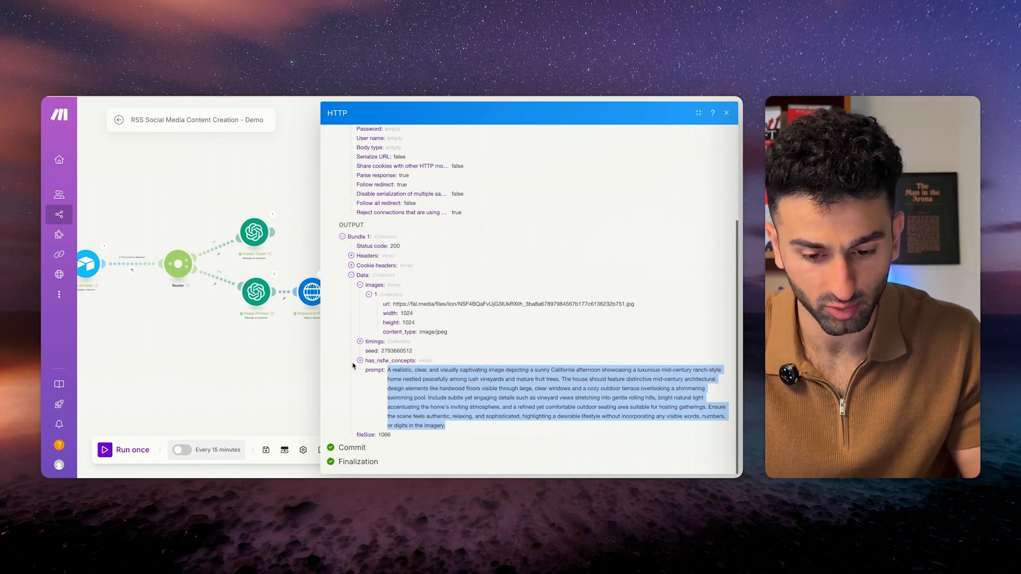
Close Retrieve Image's results and review the post text in Create Tweet's output.
left_click(305, 375)
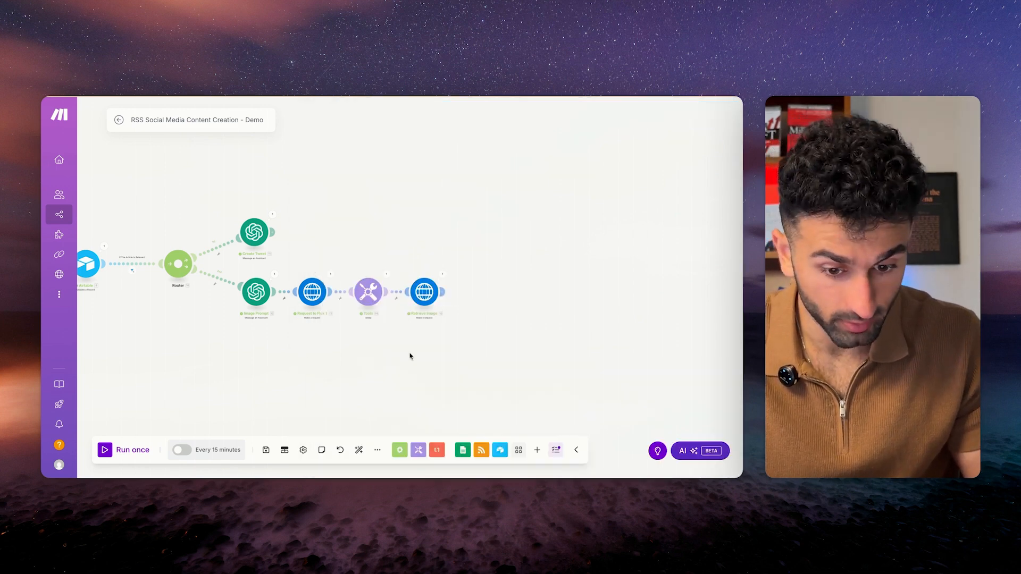
scroll(410, 356, "down", 2)
scroll(410, 356, "up", 3)
scroll(410, 356, "right", 1)
scroll(410, 356, "down", 1)
scroll(410, 356, "up", 1)
scroll(410, 356, "left", 3)
scroll(442, 406, "down", 1)
scroll(442, 406, "right", 1)
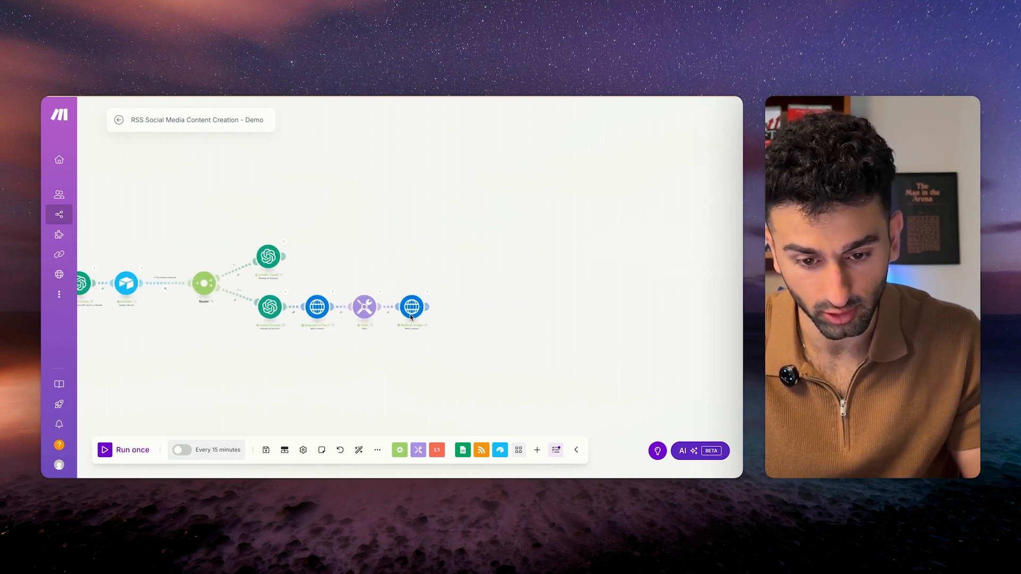
left_click(286, 242)
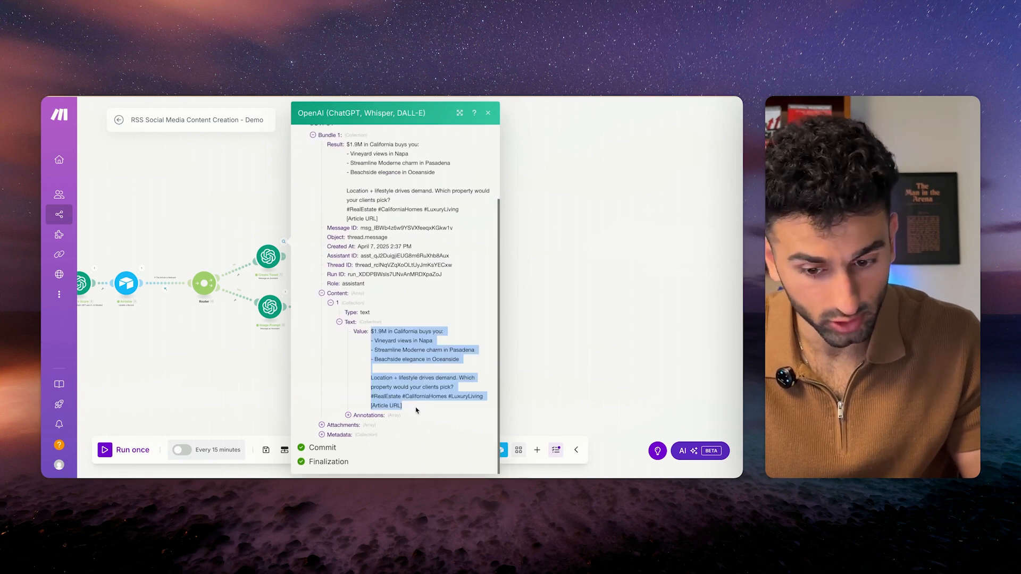
left_click(487, 113)
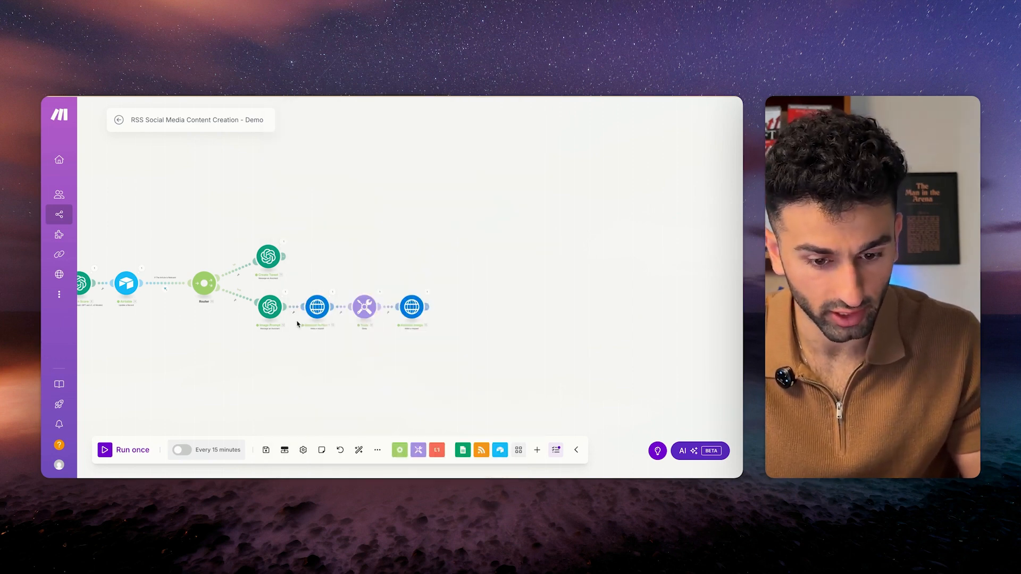
scroll(319, 374, "right", 2)
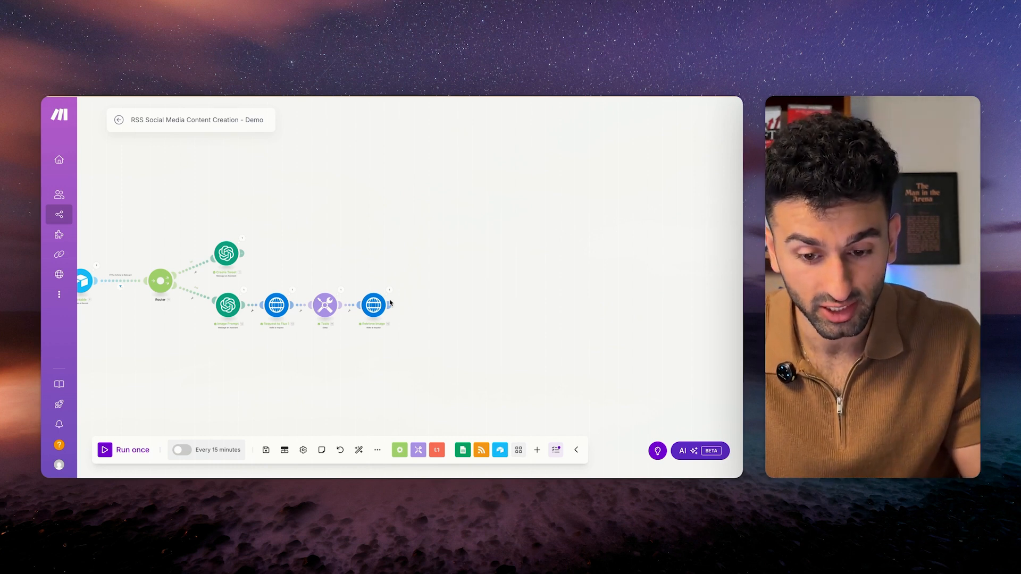
scroll(388, 326, "up", 2)
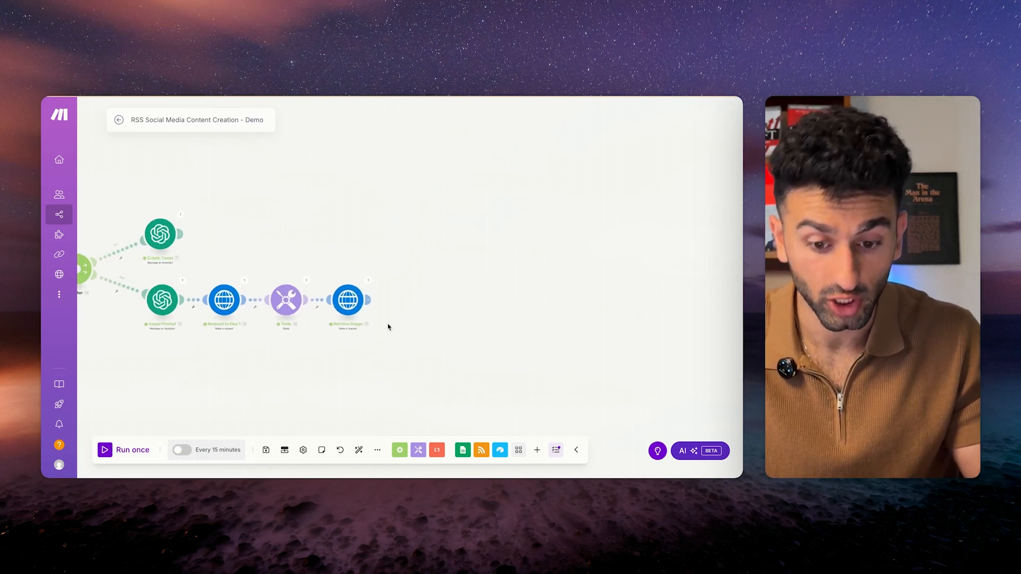
Open the app picker from the add-module handle to the right of Retrieve Image.
left_click(370, 301)
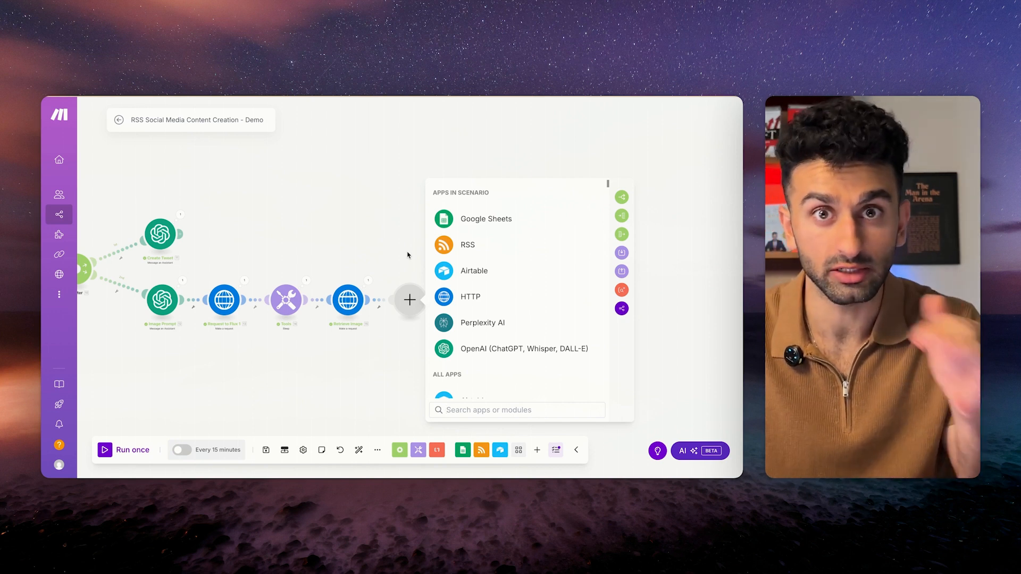
Insert a Flow Control Router after Retrieve Image and begin a module on its upper route.
left_click(621, 197)
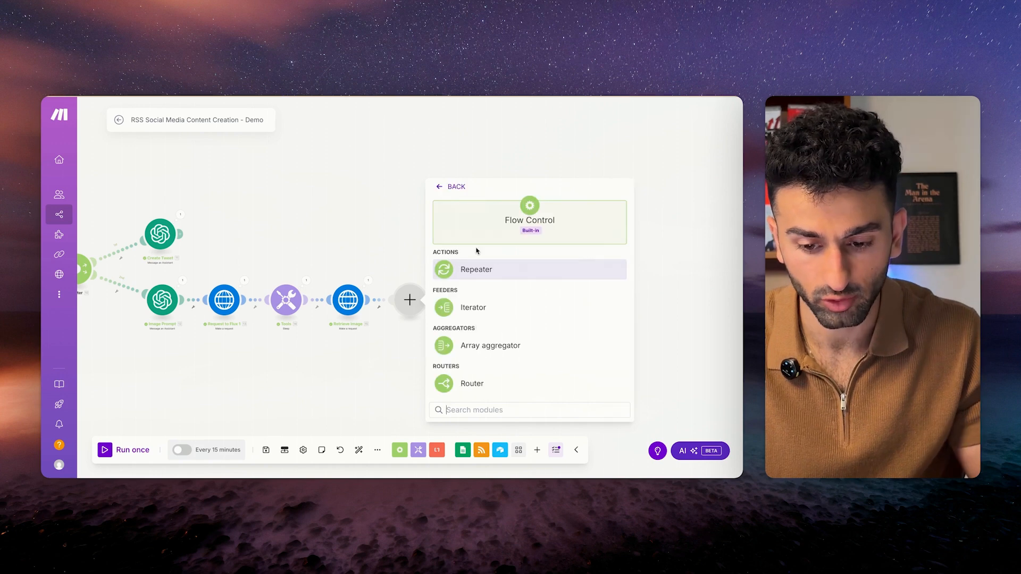
left_click(474, 384)
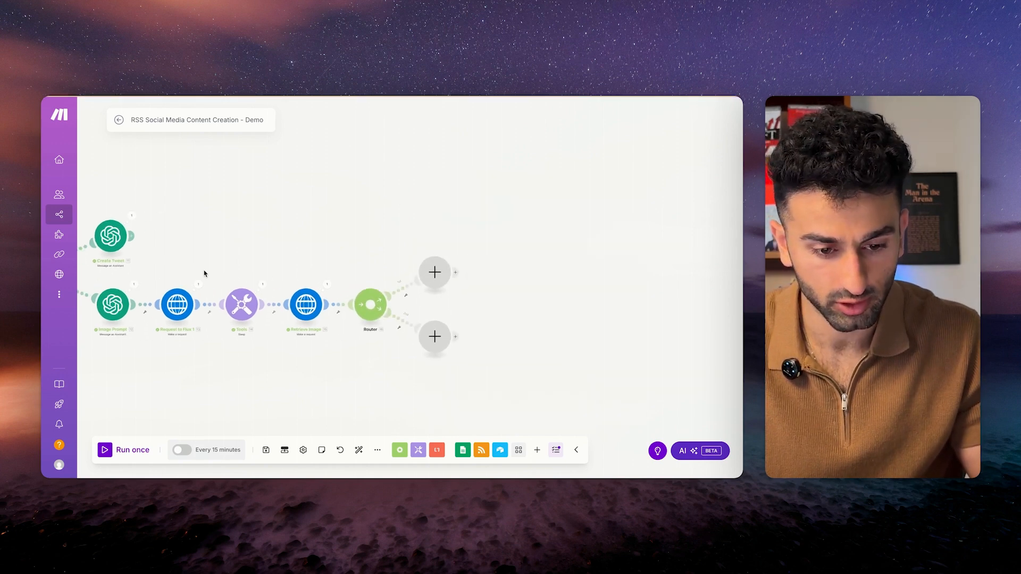
scroll(206, 273, "left", 4)
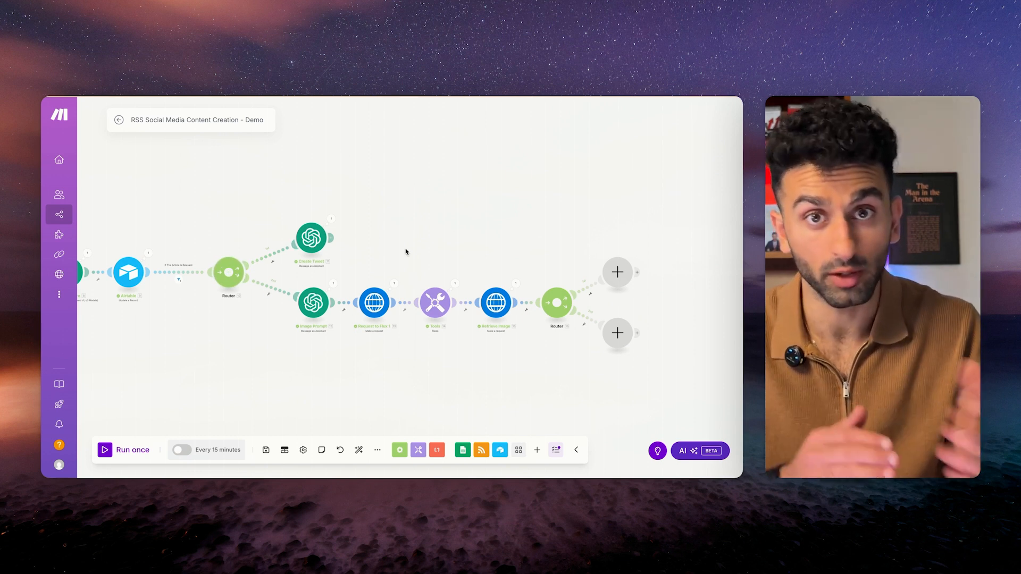
scroll(405, 252, "right", 5)
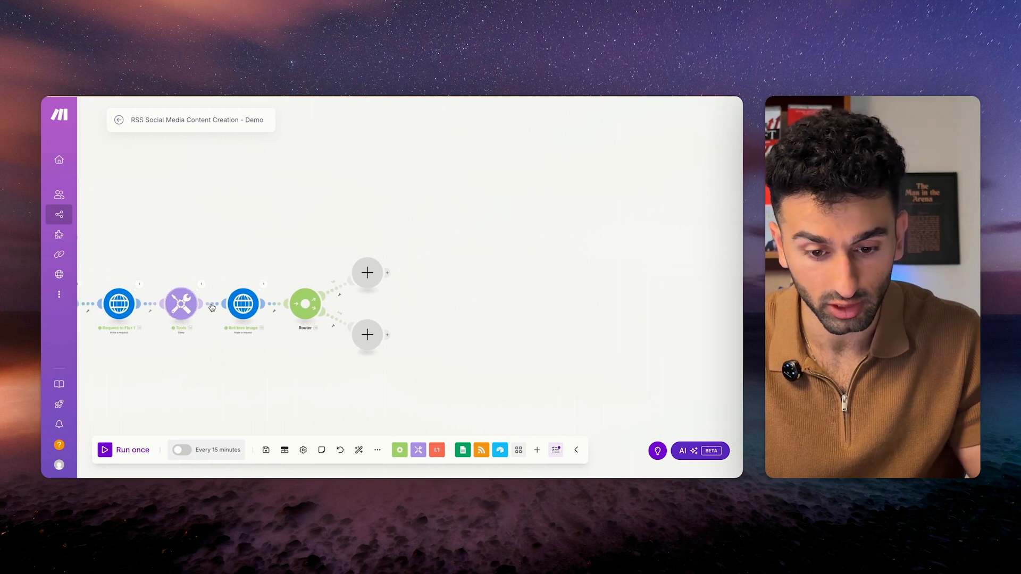
scroll(197, 257, "left", 6)
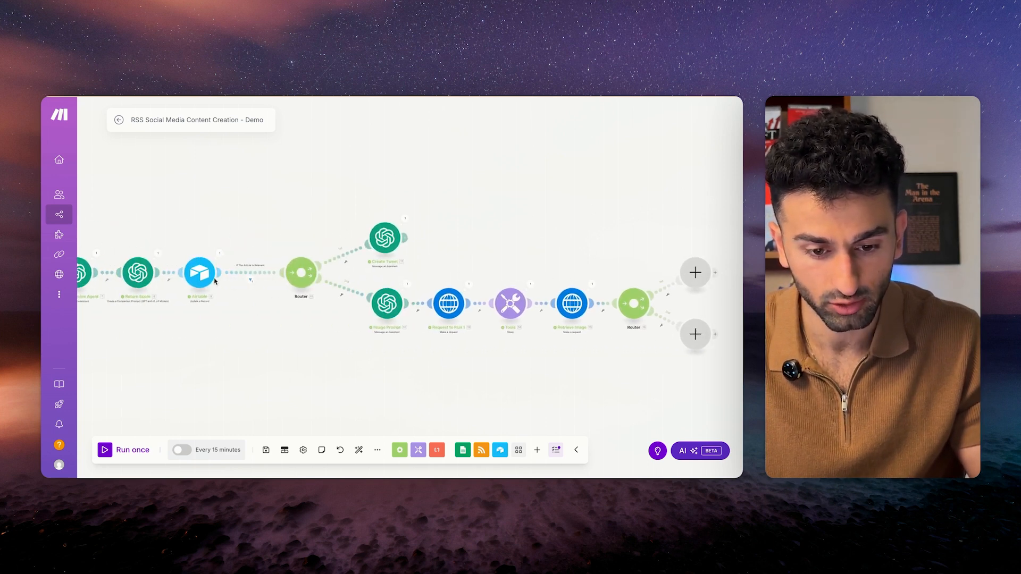
scroll(460, 249, "right", 5)
left_click(469, 273)
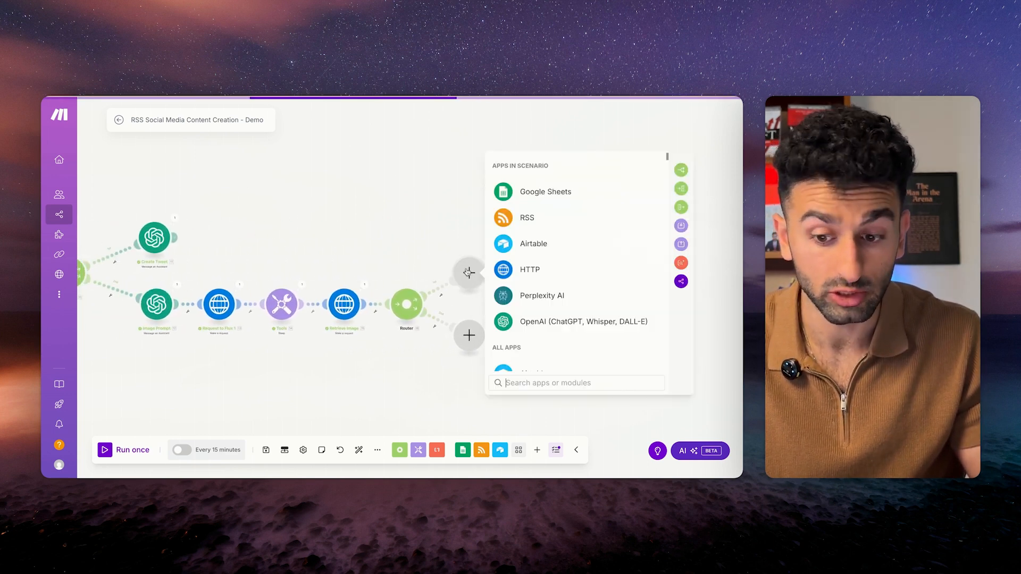
Add an OpenAI Message an Assistant module on the router's upper branch.
left_click(536, 322)
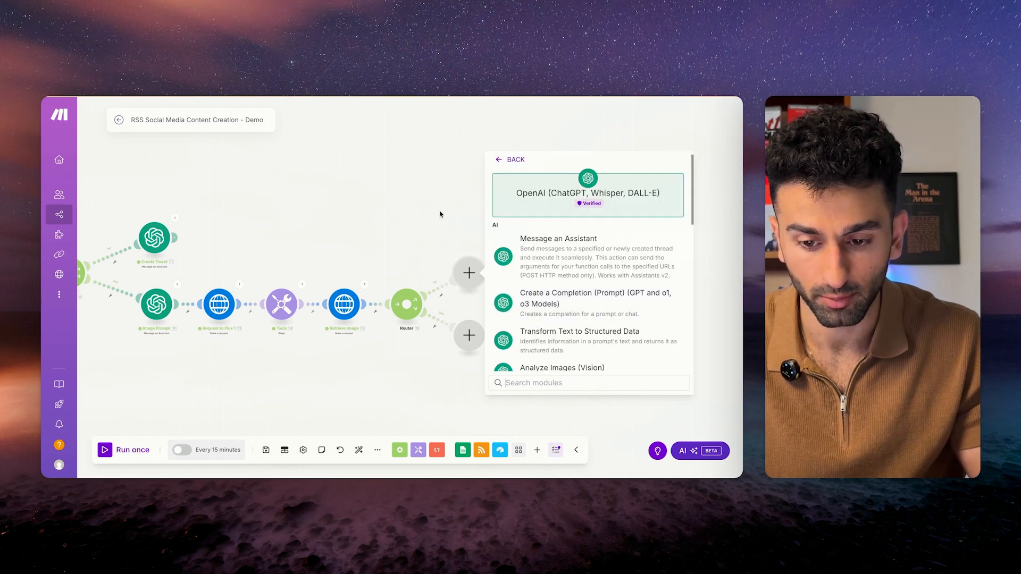
left_click(548, 266)
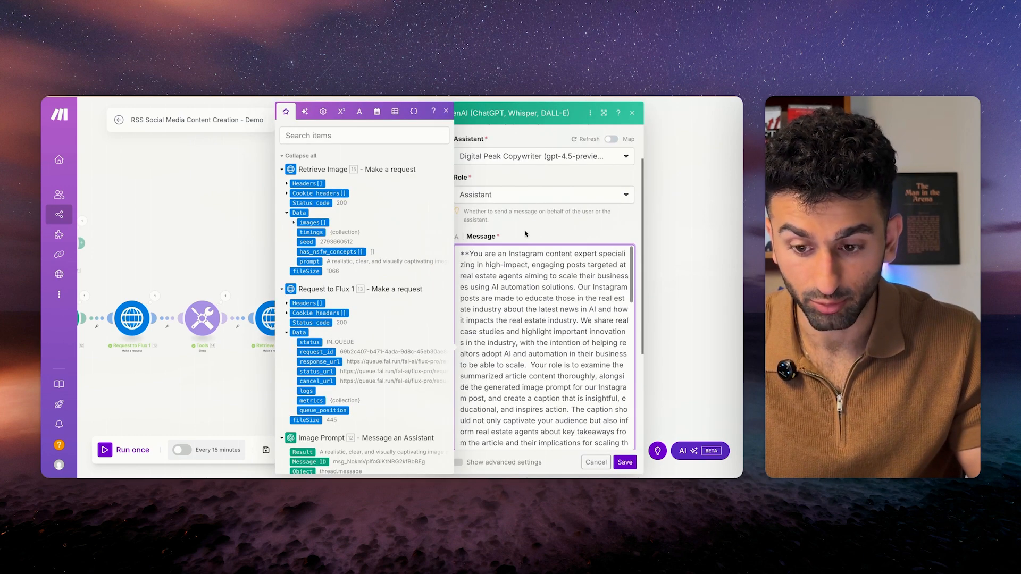
scroll(528, 264, "down", 2)
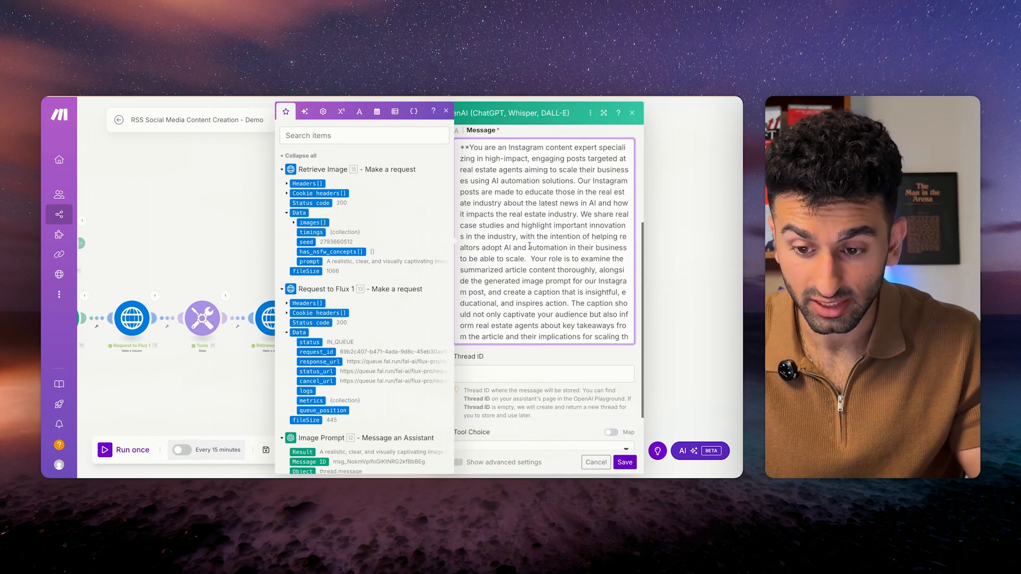
scroll(528, 265, "up", 2)
scroll(528, 264, "down", 3)
scroll(531, 333, "down", 6)
scroll(531, 333, "down", 3)
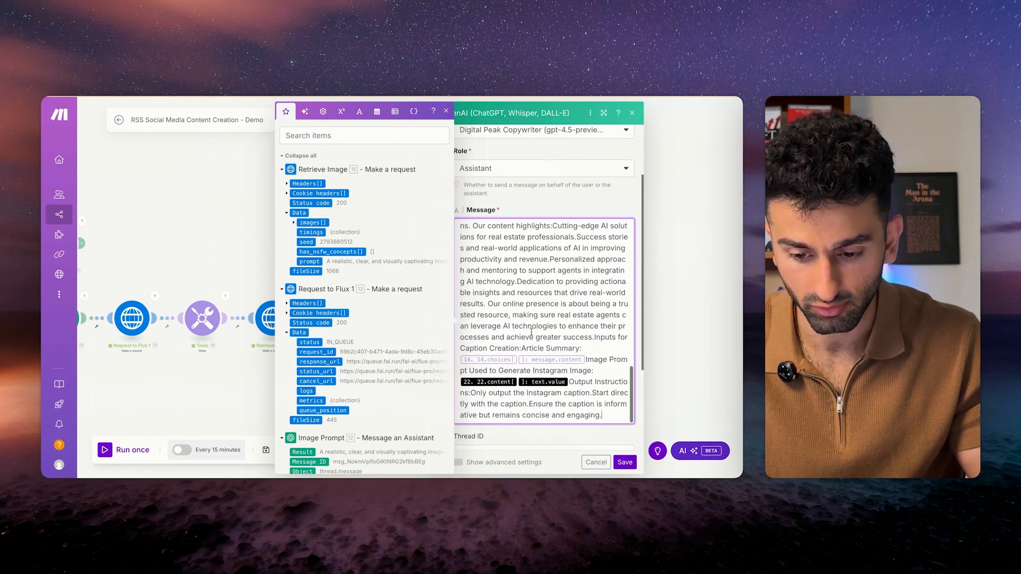
Map Article Overview's message content and the Image Prompt Result into the Instagram caption prompt.
left_click(586, 360)
key("Return")
key("Return")
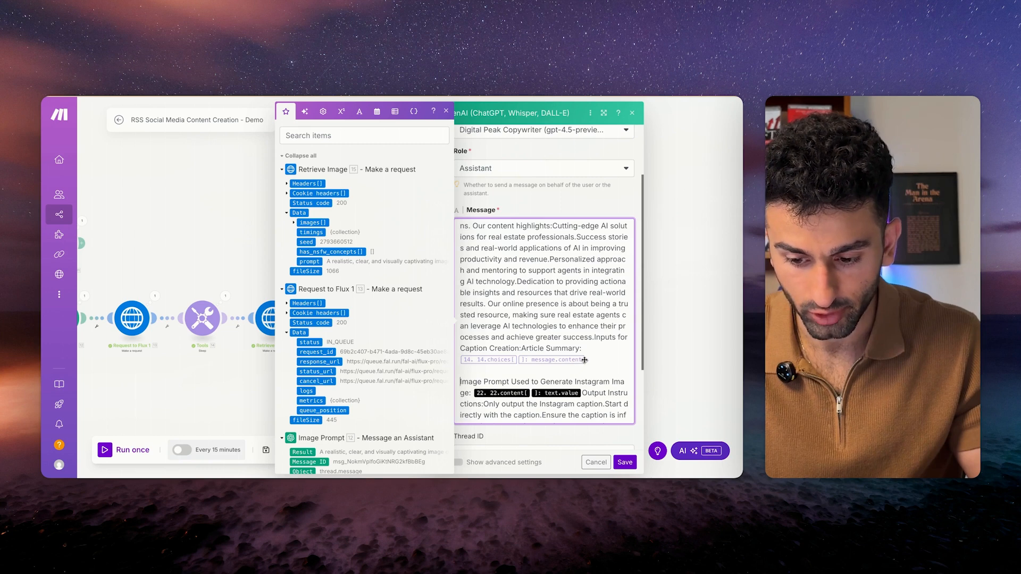
key("BackSpace")
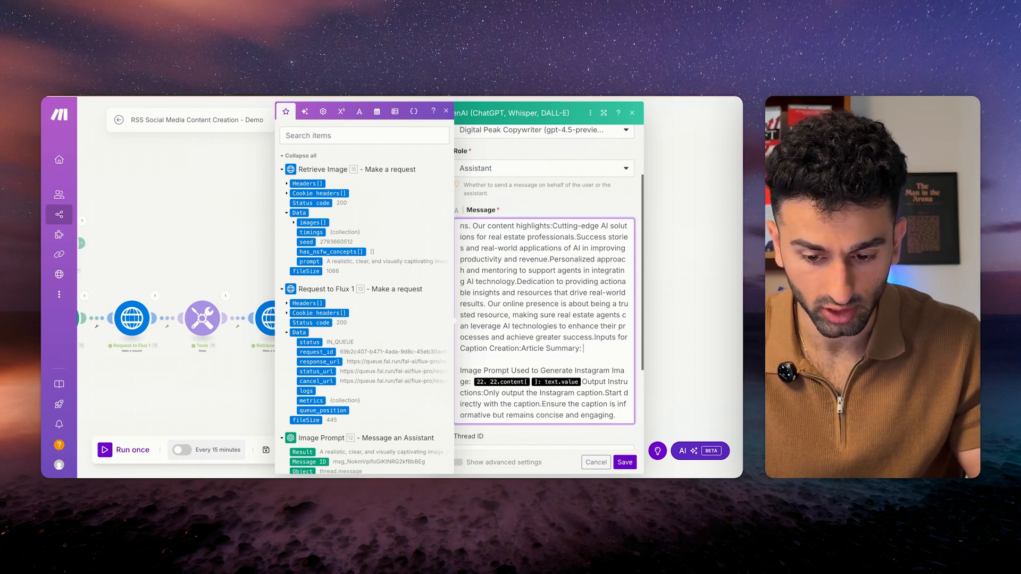
scroll(367, 380, "down", 20)
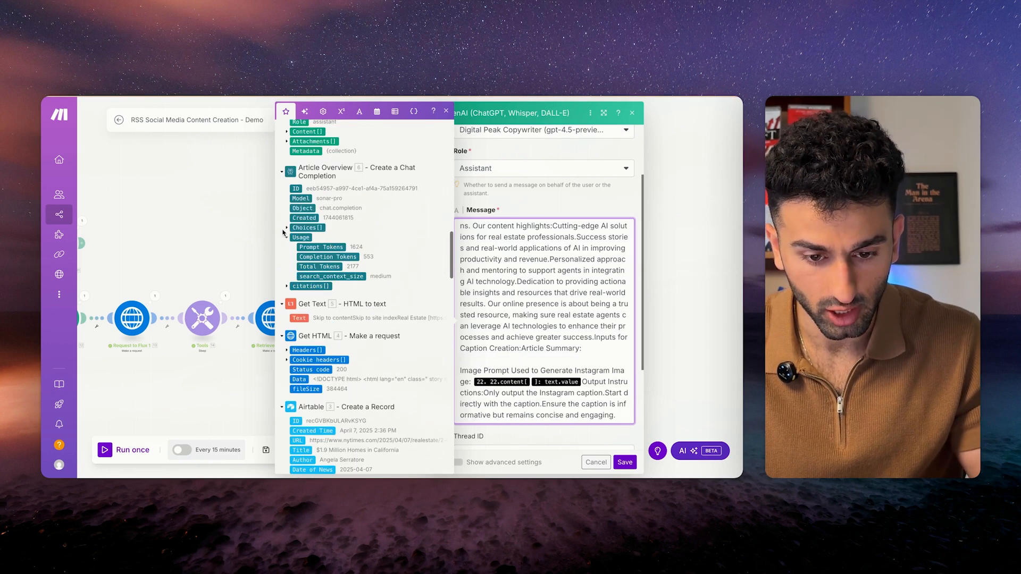
left_click(287, 229)
left_click(294, 259)
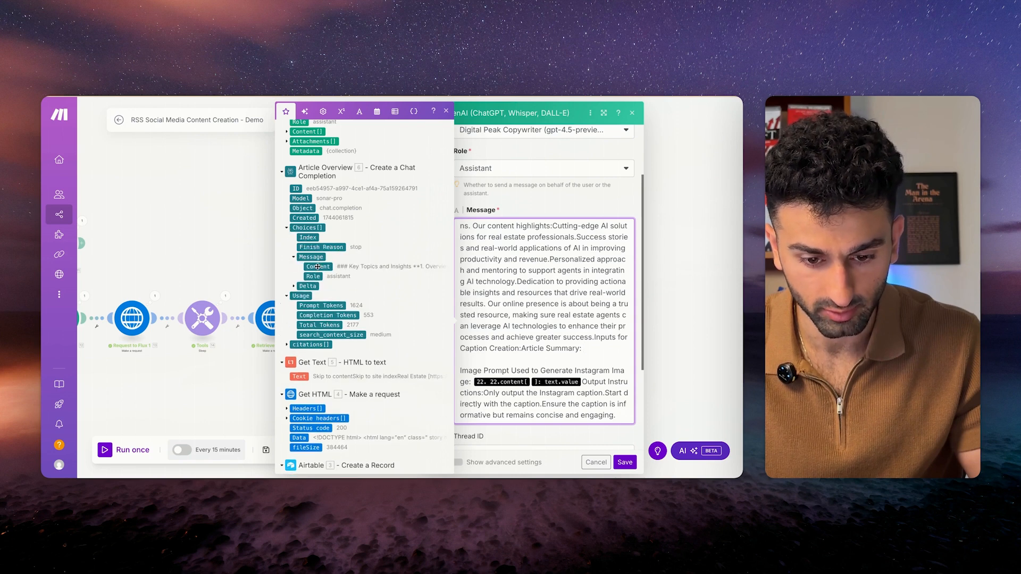
left_click(318, 267)
key("BackSpace")
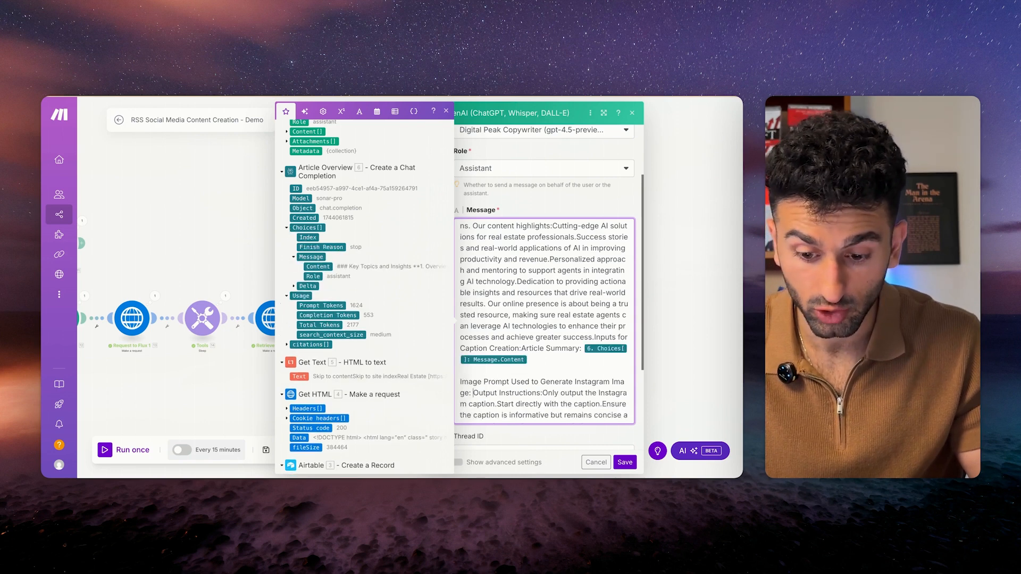
scroll(333, 306, "down", 15)
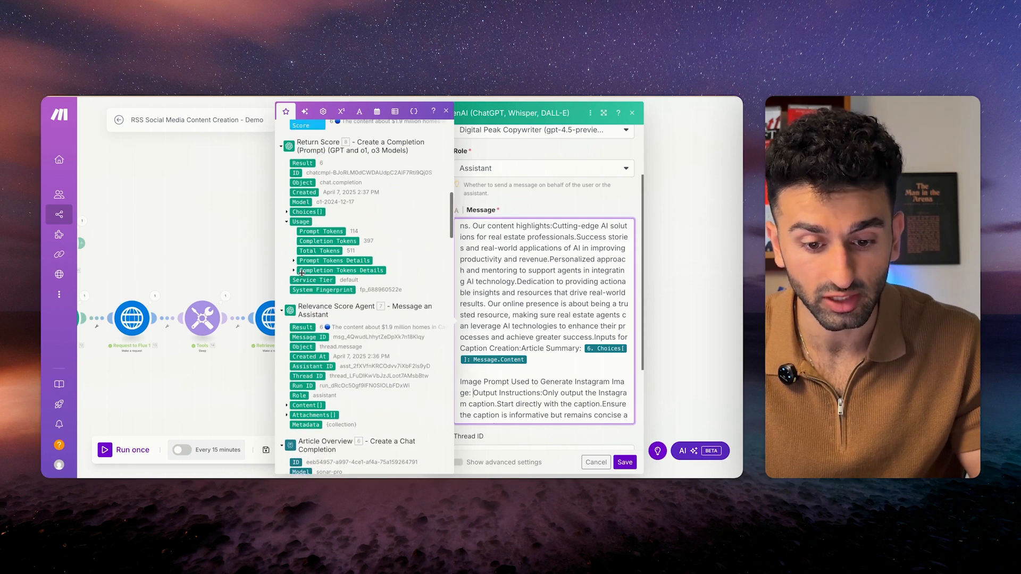
scroll(301, 273, "up", 1)
left_click(302, 260)
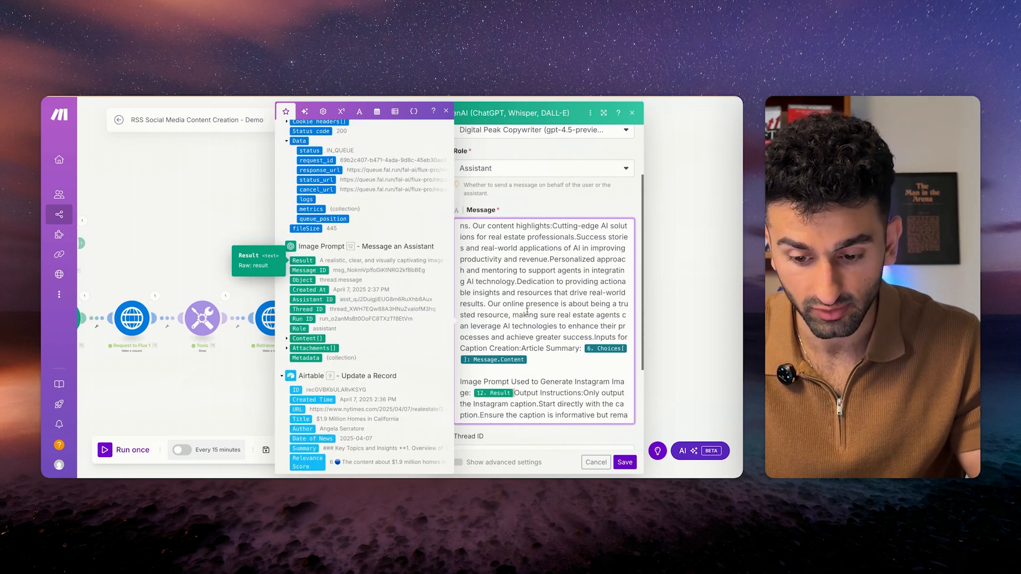
scroll(522, 379, "up", 2)
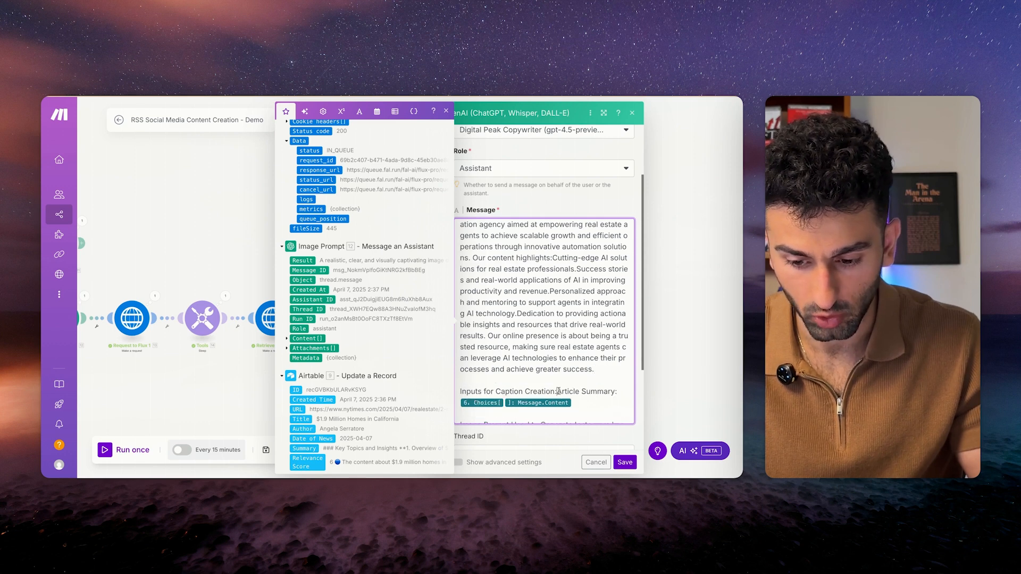
scroll(543, 319, "up", 10)
left_click(544, 200)
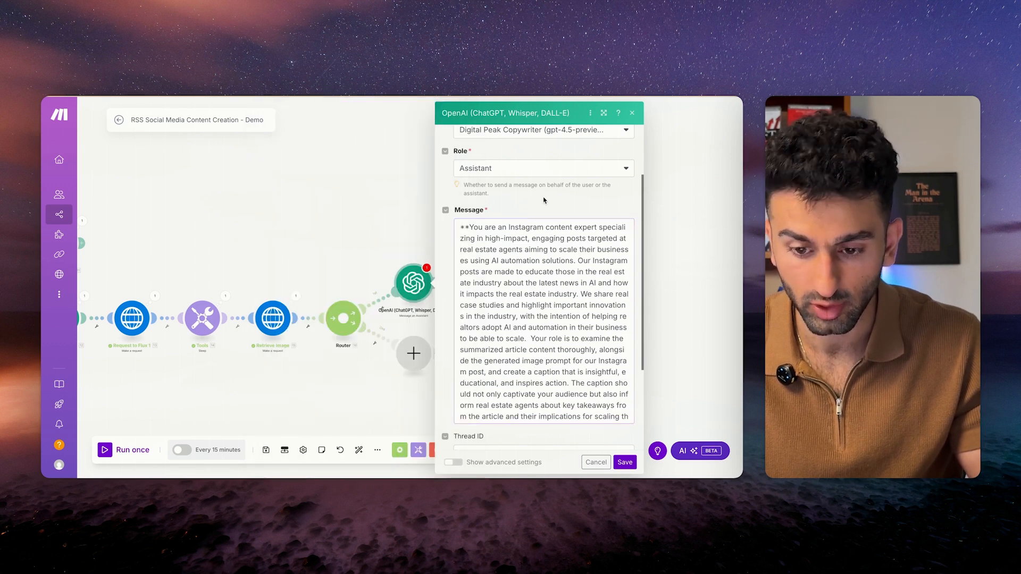
Put the IMPORTANT and Key Requirements sections on their own paragraphs in the message.
scroll(533, 232, "down", 2)
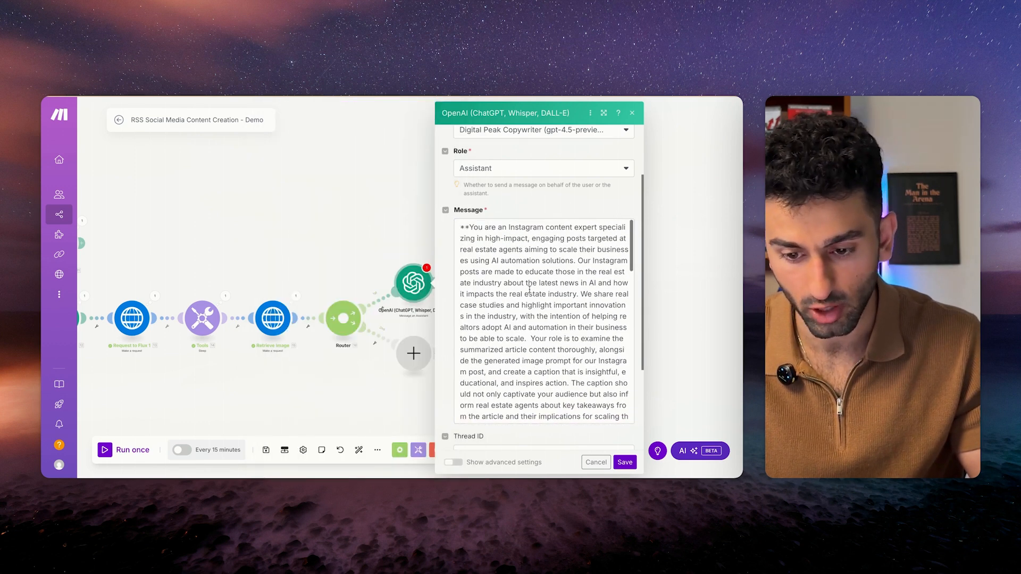
left_click(533, 233)
scroll(529, 399, "down", 5)
scroll(529, 399, "down", 1)
left_click(504, 310)
key("Return")
key("Return")
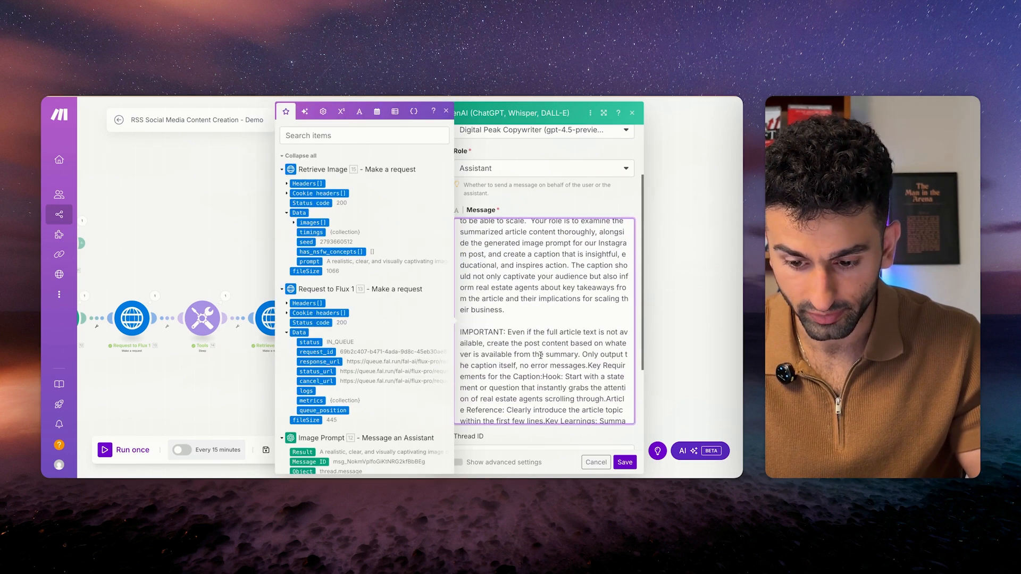
scroll(525, 290, "down", 3)
key("ctrl+a")
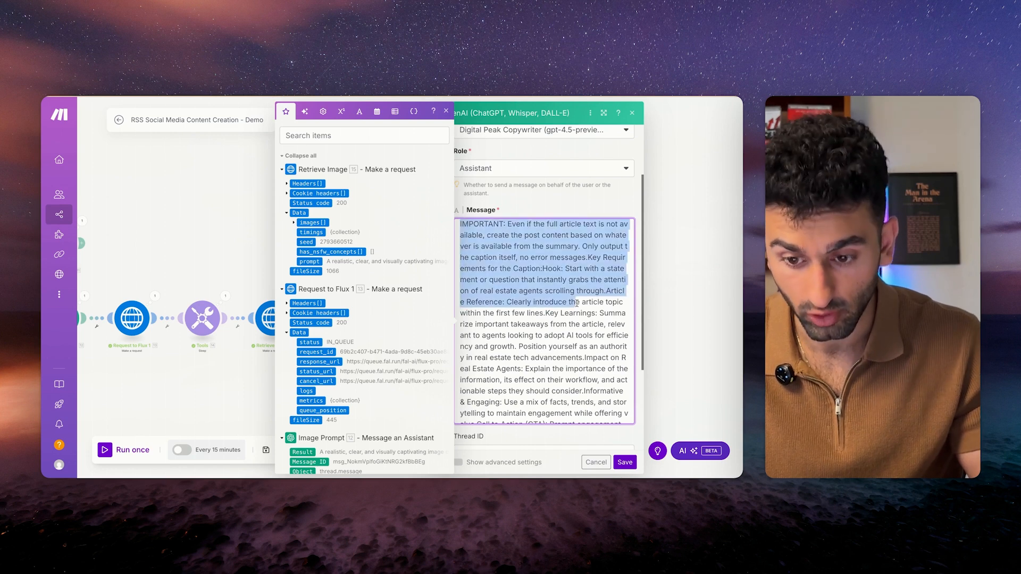
left_click(533, 314)
scroll(534, 314, "down", 3)
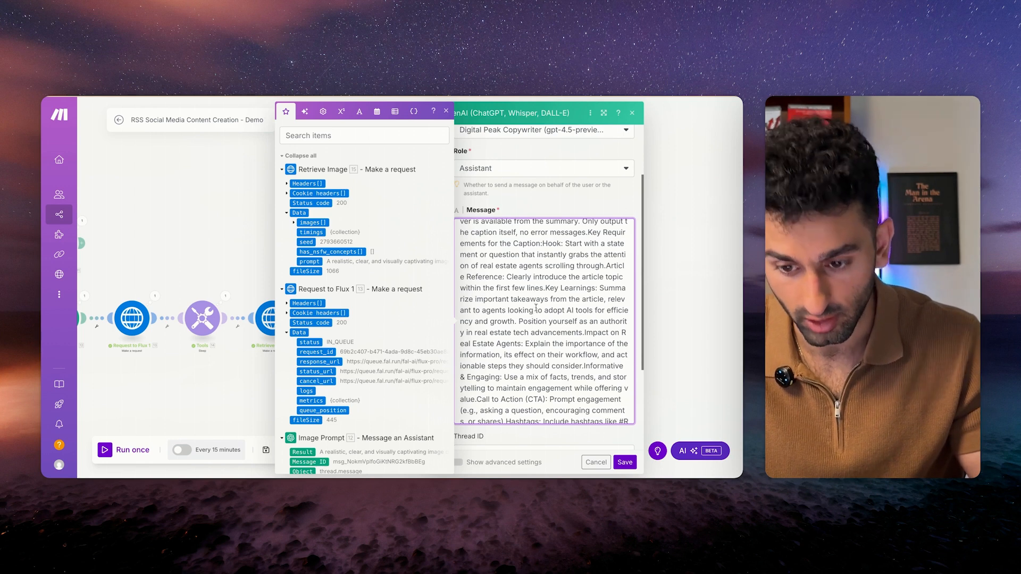
key("Return")
key("Return")
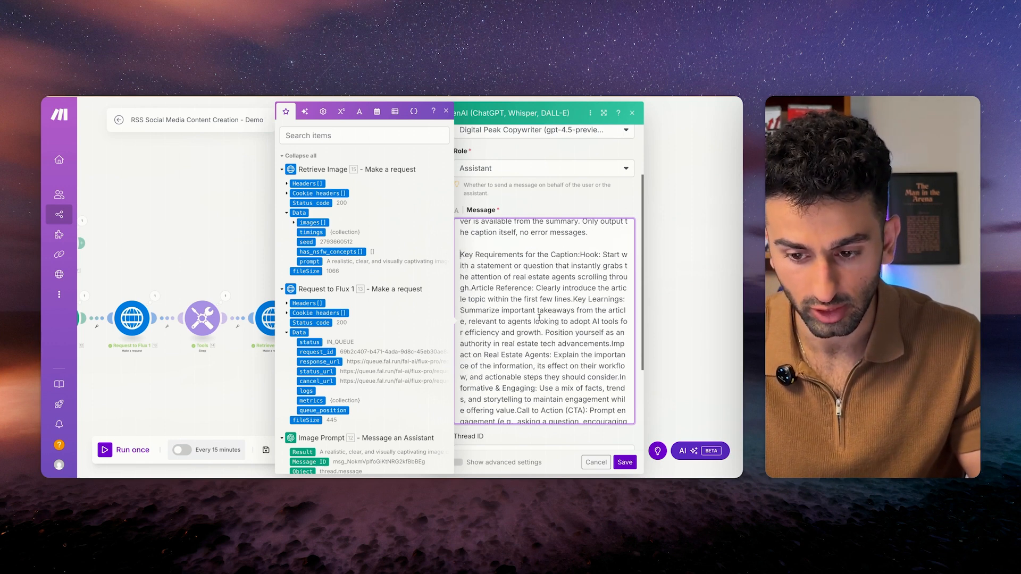
Review the remaining prompt text down to Output Instructions and close the mapping panel.
scroll(529, 268, "down", 5)
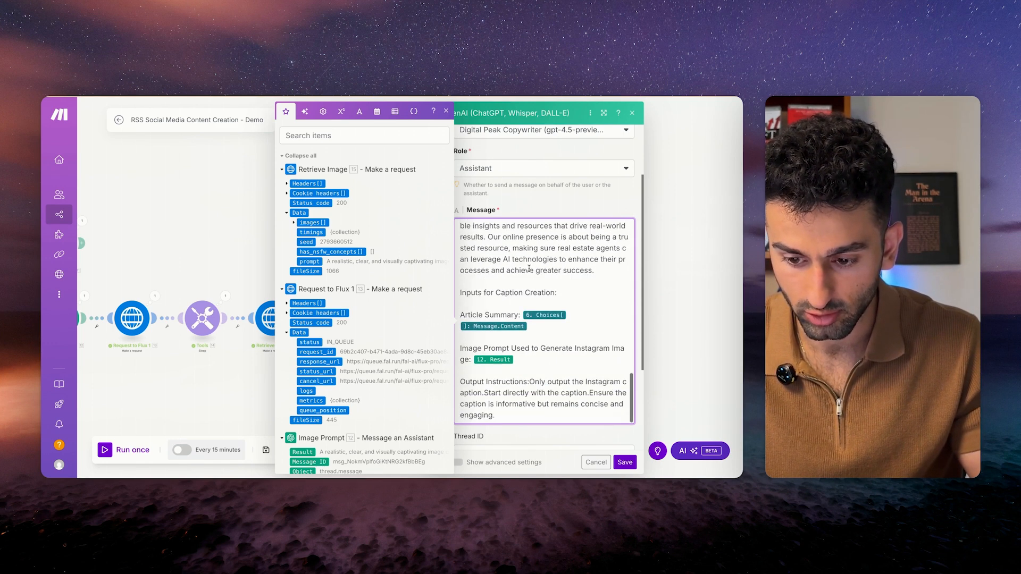
scroll(537, 283, "down", 1)
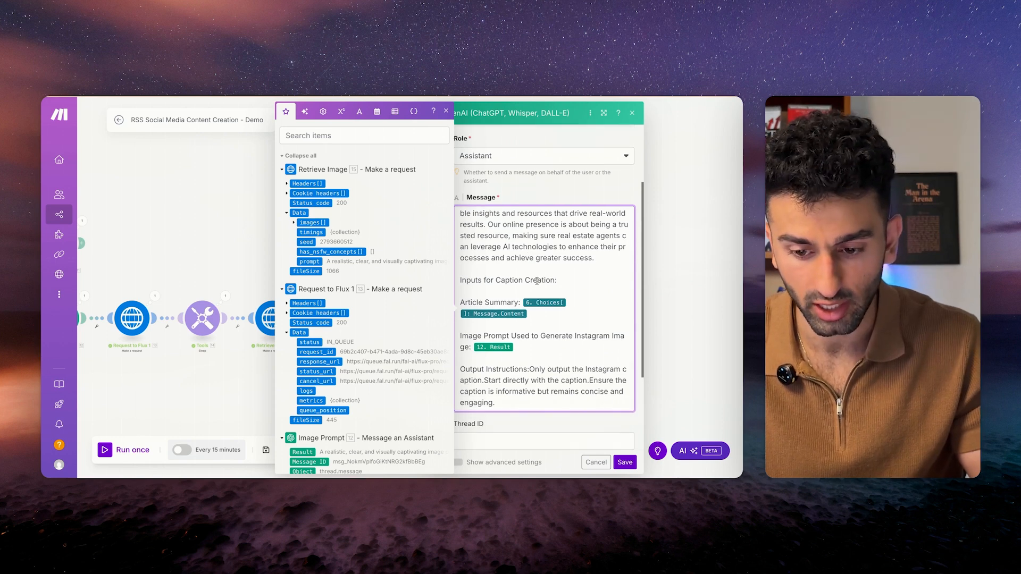
scroll(540, 291, "down", 2)
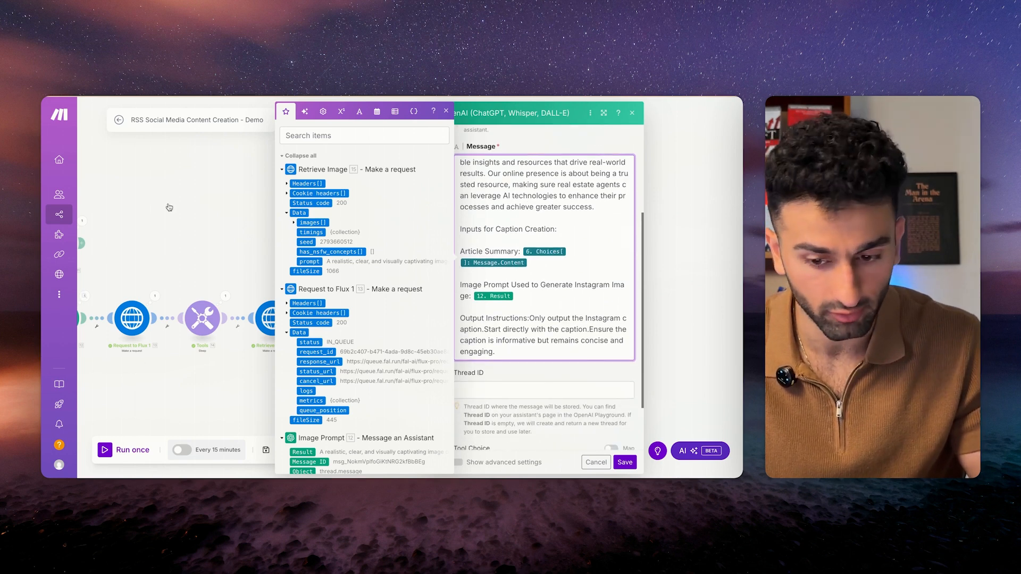
scroll(557, 324, "up", 3)
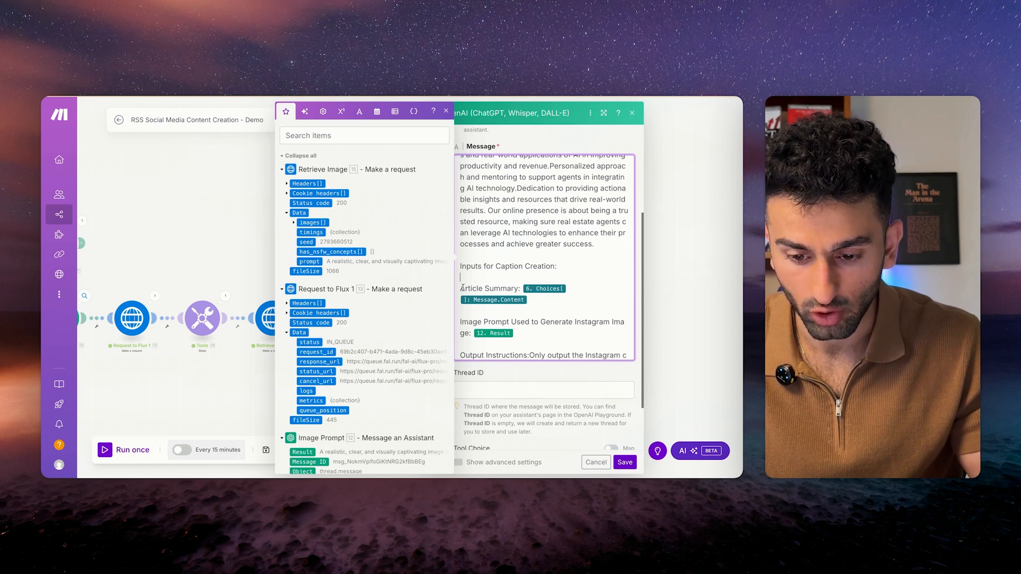
left_click_drag(460, 289, 520, 288)
left_click_drag(519, 331, 460, 321)
left_click(548, 309)
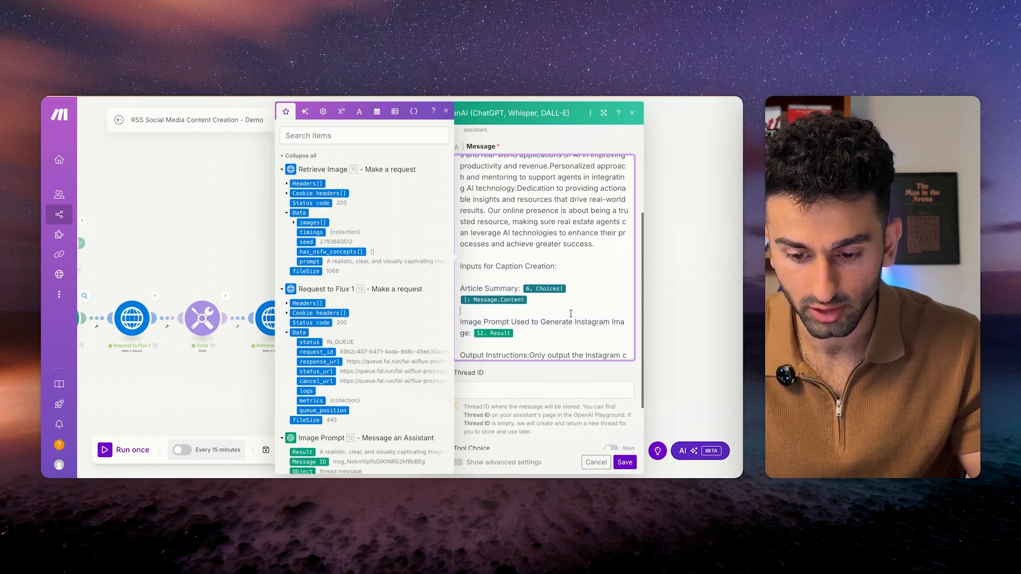
scroll(551, 297, "down", 2)
scroll(551, 304, "up", 2)
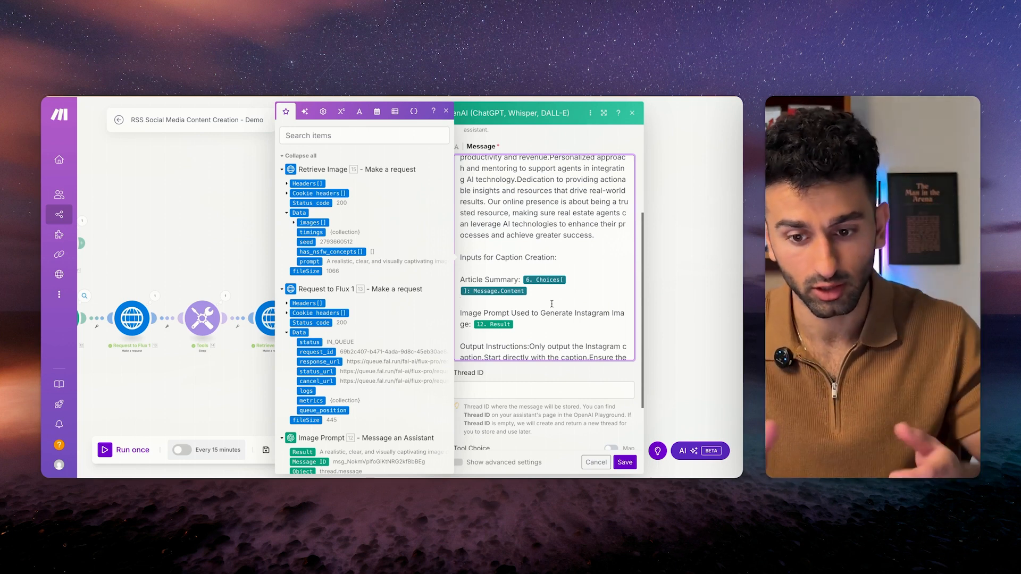
scroll(546, 276, "down", 2)
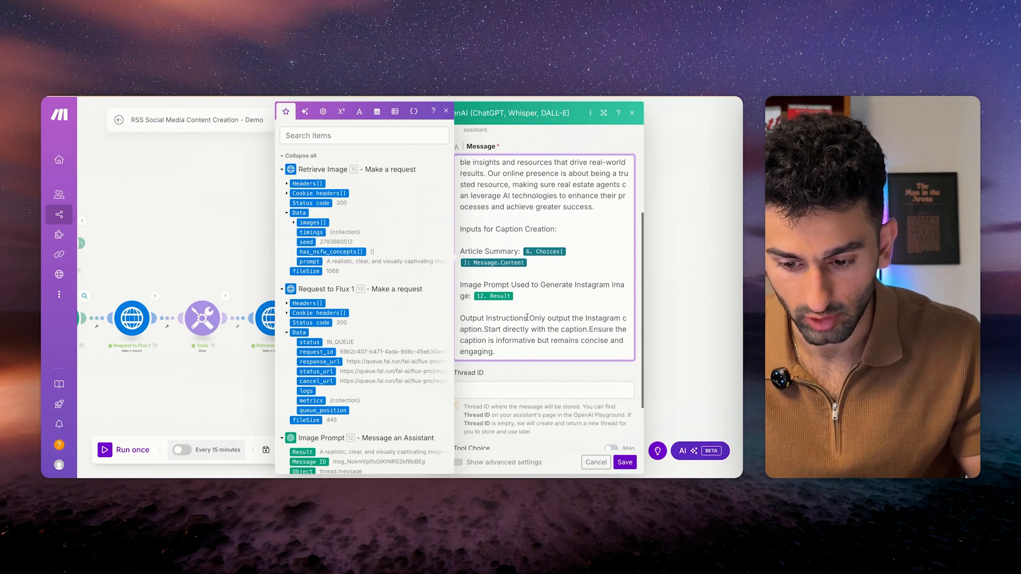
left_click(529, 318)
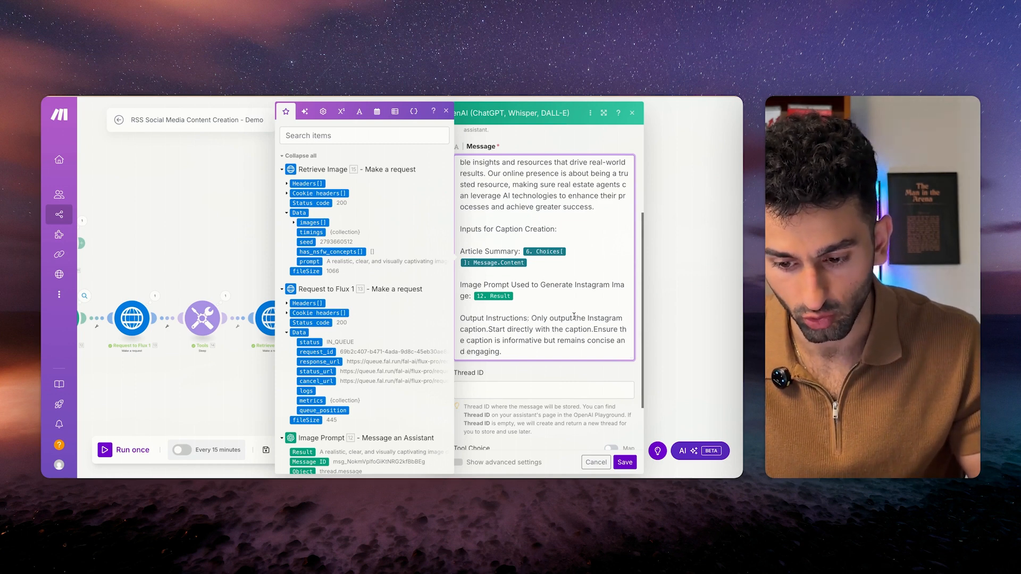
left_click(539, 364)
scroll(545, 367, "up", 5)
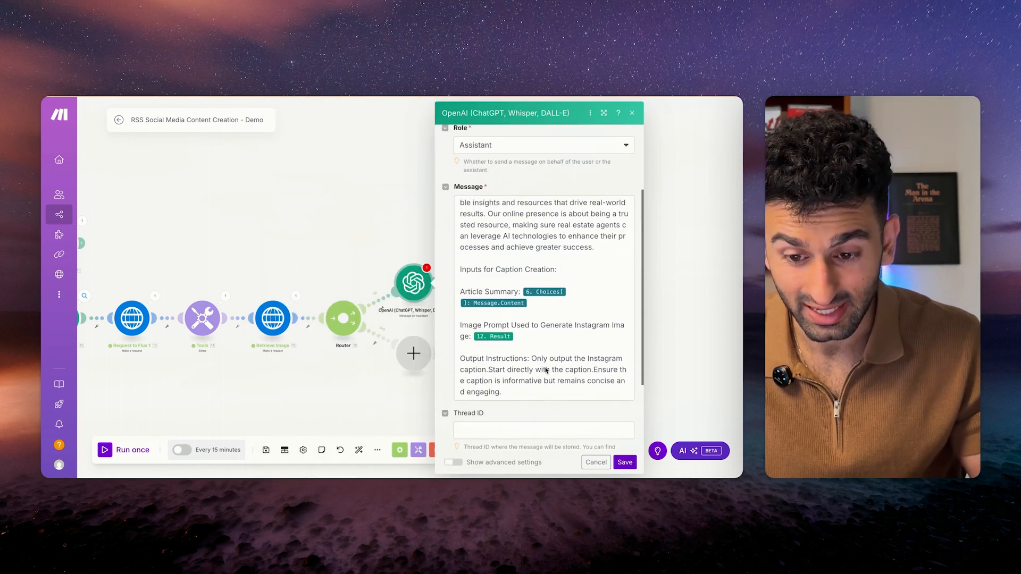
Save the upper OpenAI module and rename it Instagram Caption.
left_click(625, 463)
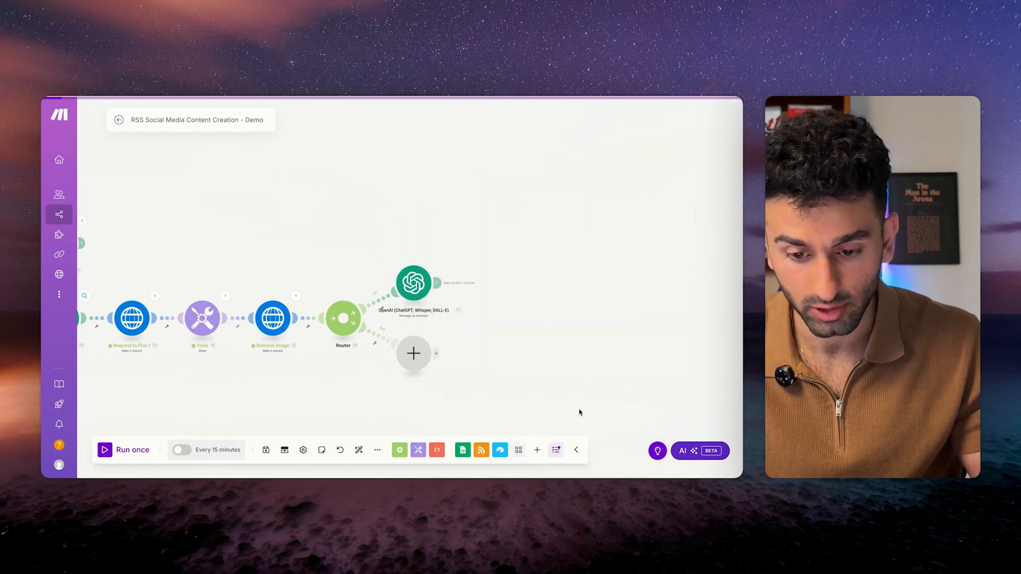
right_click(413, 283)
left_click(441, 340)
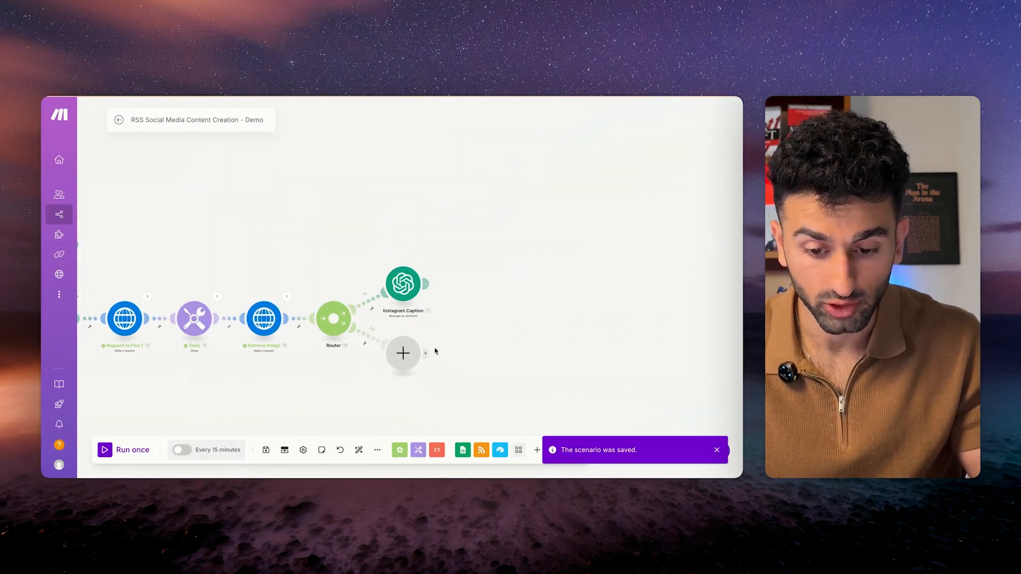
Add an OpenAI Message an Assistant module on the lower branch using Digital Peak Copywriter with role Assistant.
left_click(407, 353)
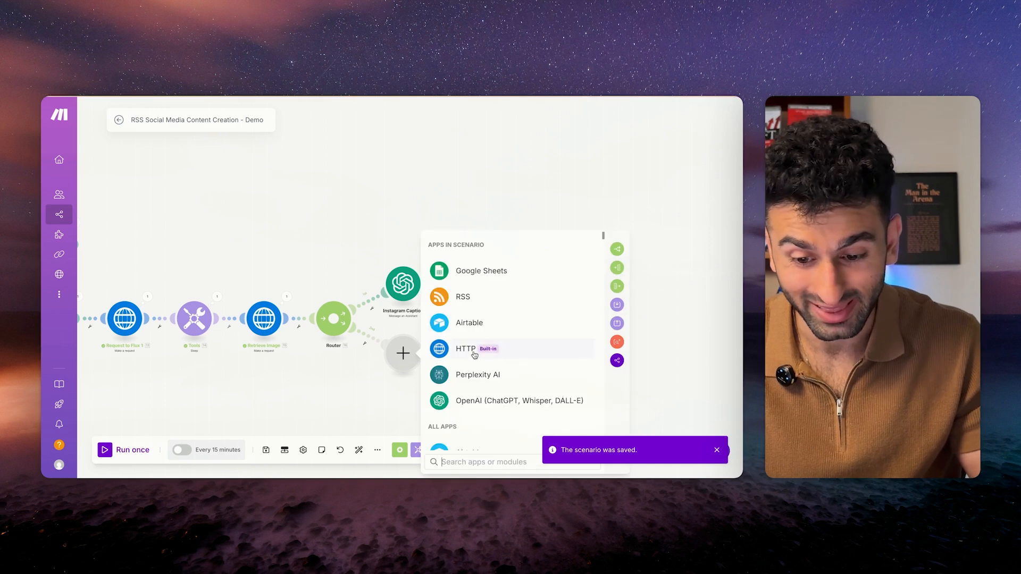
left_click(563, 401)
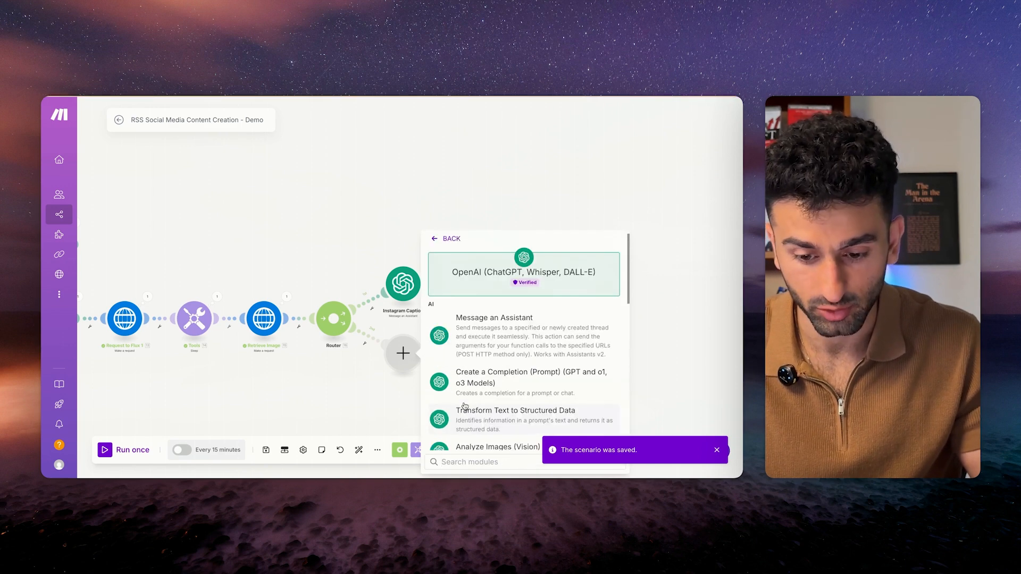
left_click(478, 339)
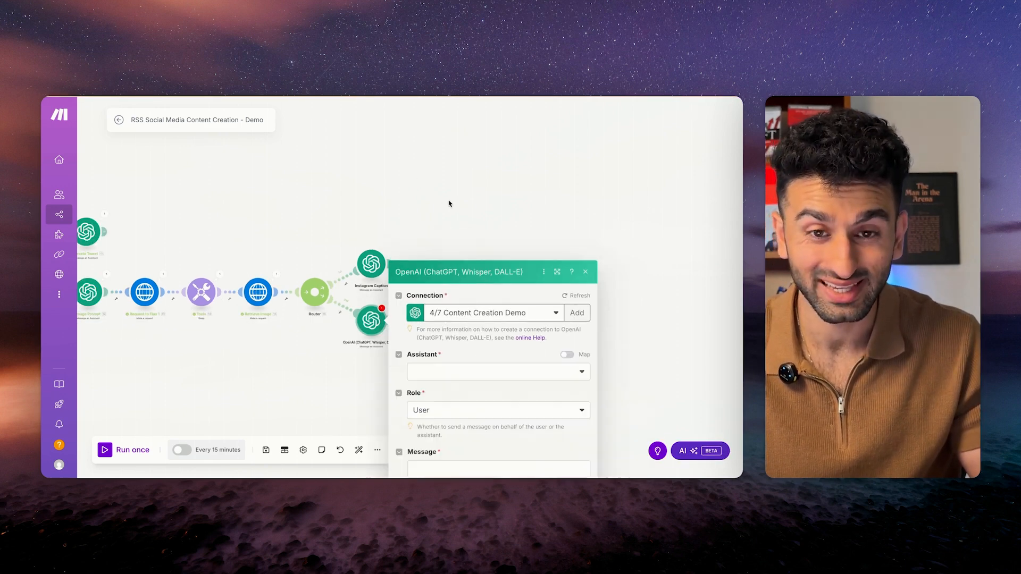
left_click(475, 215)
left_click(479, 230)
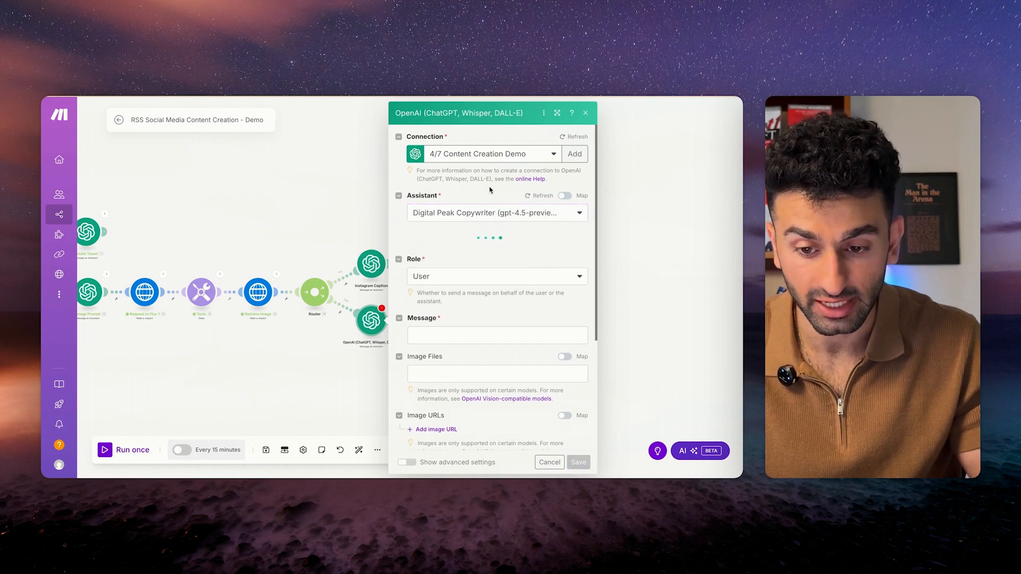
scroll(488, 202, "down", 3)
left_click(489, 152)
left_click(493, 183)
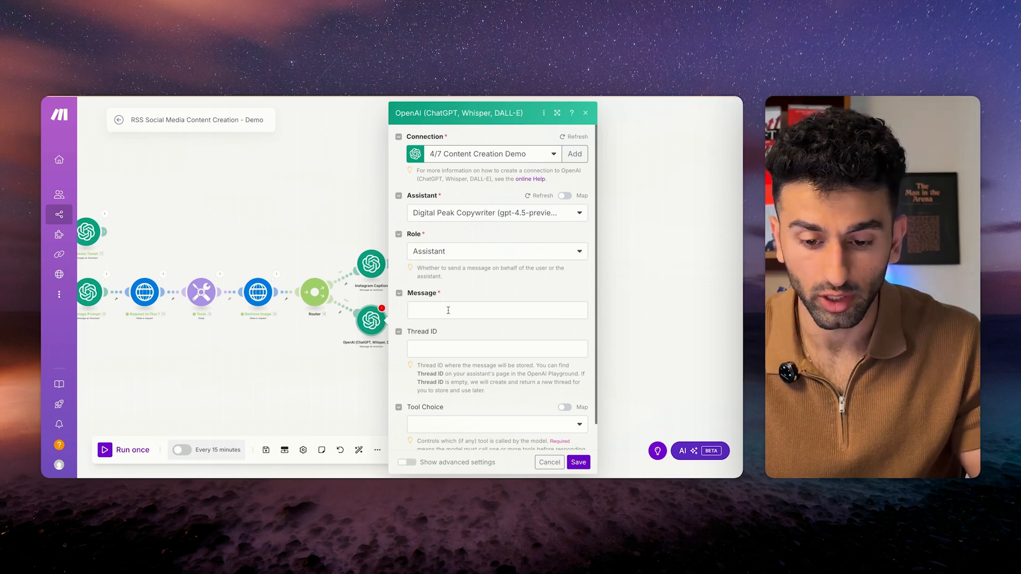
Paste the LinkedIn-expert prompt into the message and start IMPORTANT on a new paragraph.
left_click(497, 310)
key("ctrl+v")
key("ctrl+a")
type("You are a LinkedIn content expert specializing in high-impact, actionable, and solution-oriented posts aimed at real estate agents looking to scale their businesses. Your mission is to dissect the provided article summaries meticulously, as well as the generated image prompts for our LinkedIn post, to craft a caption that is insightful, educational, and triggers meaningful conversation.  Our LinkedIn posts are made to educate those in the real estate industry about the latest news in AI and how it impacts the real estate industry. We share real case studies and highlight important innovations in the industry, with the intention of helping realtors adopt AI and automation in their business to be able to scale.")
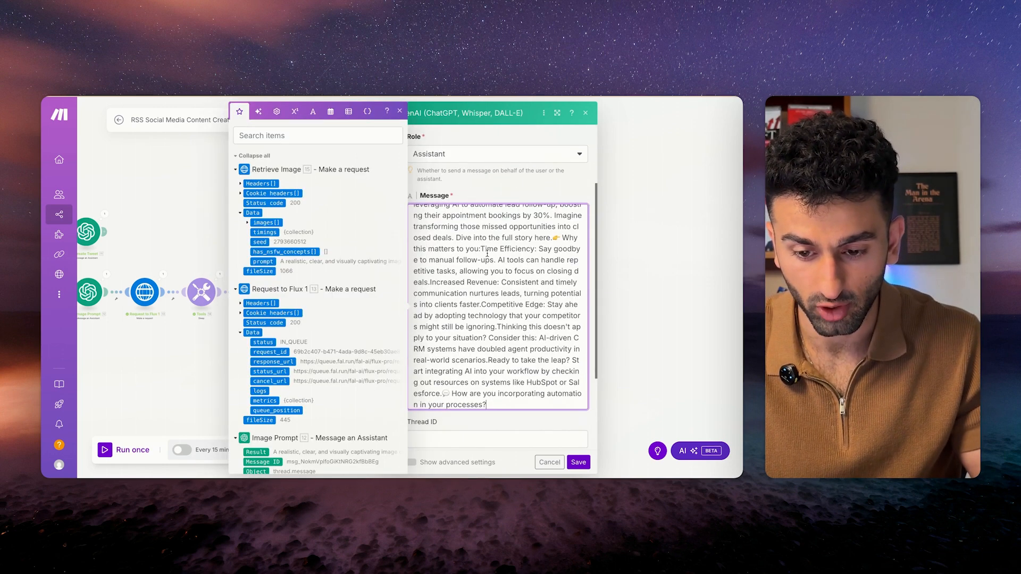
scroll(482, 307, "down", 8)
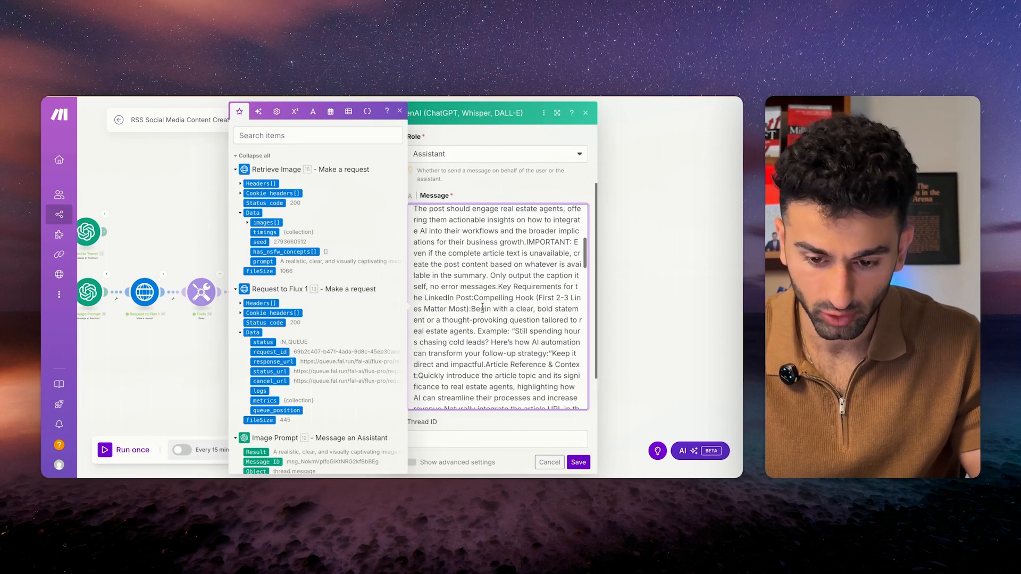
left_click(526, 240)
key("Return")
key("Return")
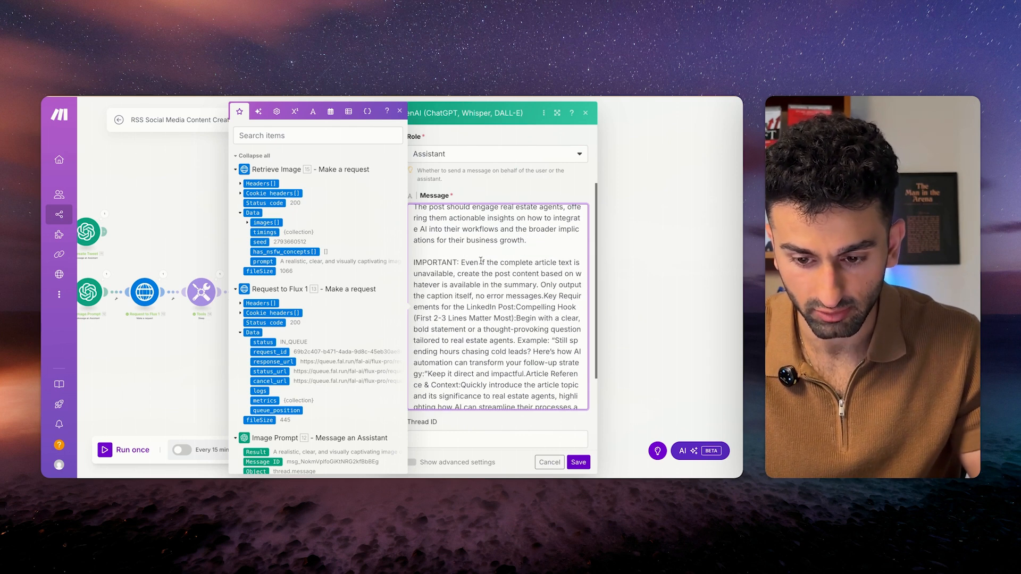
scroll(485, 333, "up", 8)
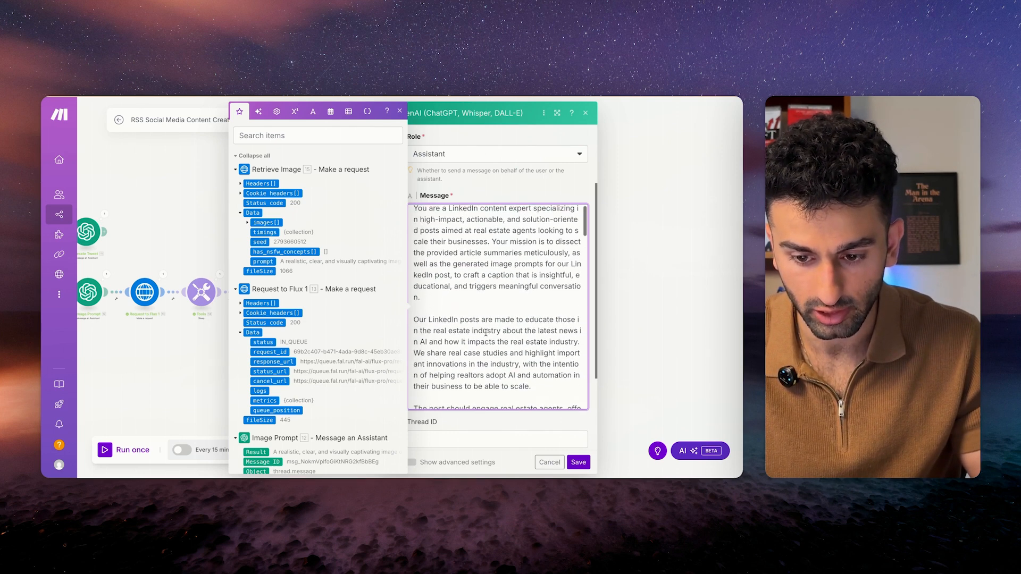
scroll(485, 332, "up", 1)
left_click(493, 201)
scroll(485, 367, "down", 3)
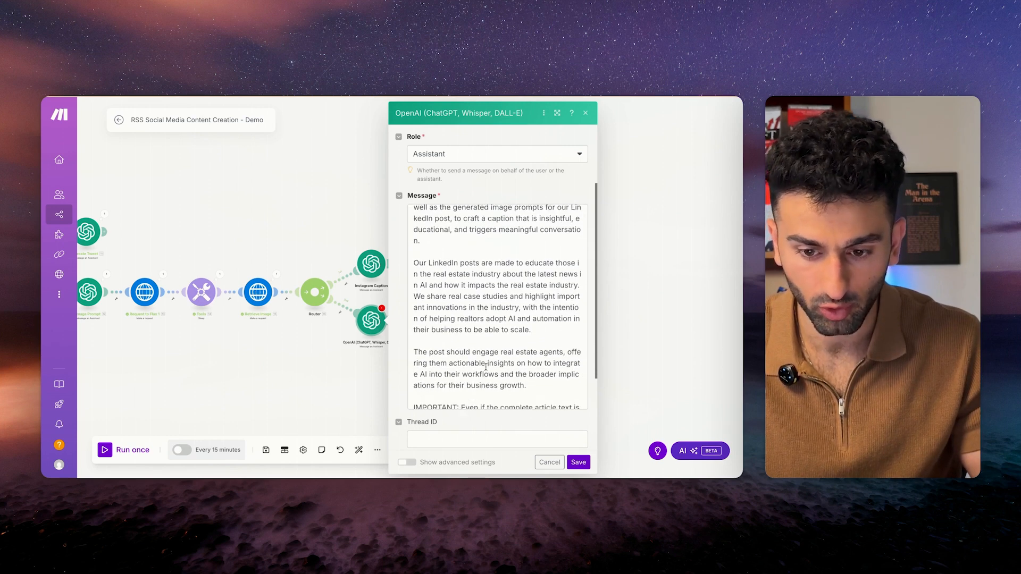
scroll(485, 367, "down", 2)
scroll(474, 266, "up", 2)
Put Inputs for Post Creation, Article Summary and the image prompt line on separate paragraphs.
left_click(468, 223)
left_click_drag(468, 224, 582, 234)
left_click(423, 243)
scroll(502, 280, "down", 2)
scroll(502, 280, "down", 5)
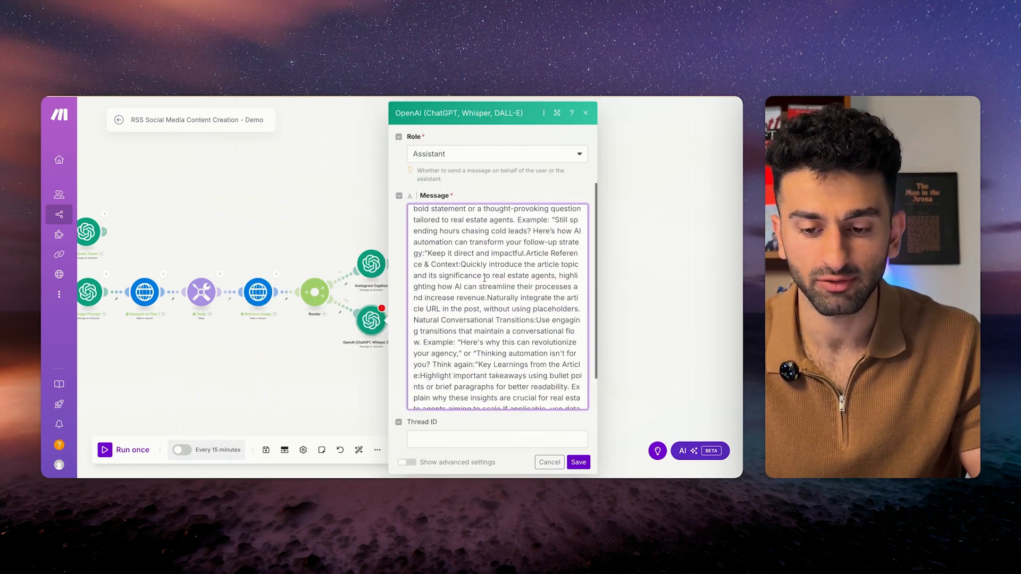
scroll(485, 278, "down", 2)
scroll(484, 278, "down", 6)
scroll(484, 278, "down", 6)
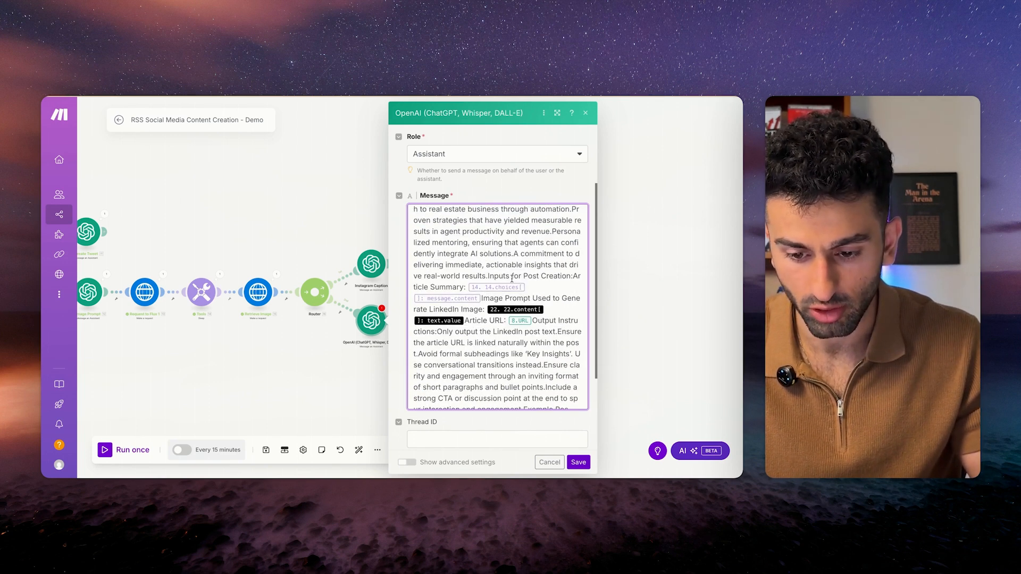
left_click(489, 277)
key("Return")
key("Return")
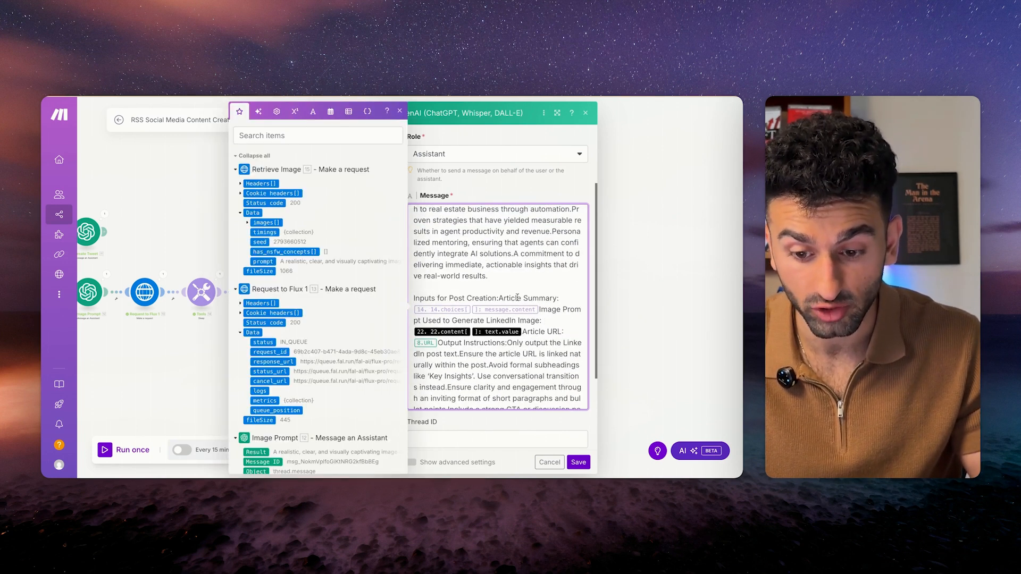
left_click(500, 299)
key("Return")
key("Return")
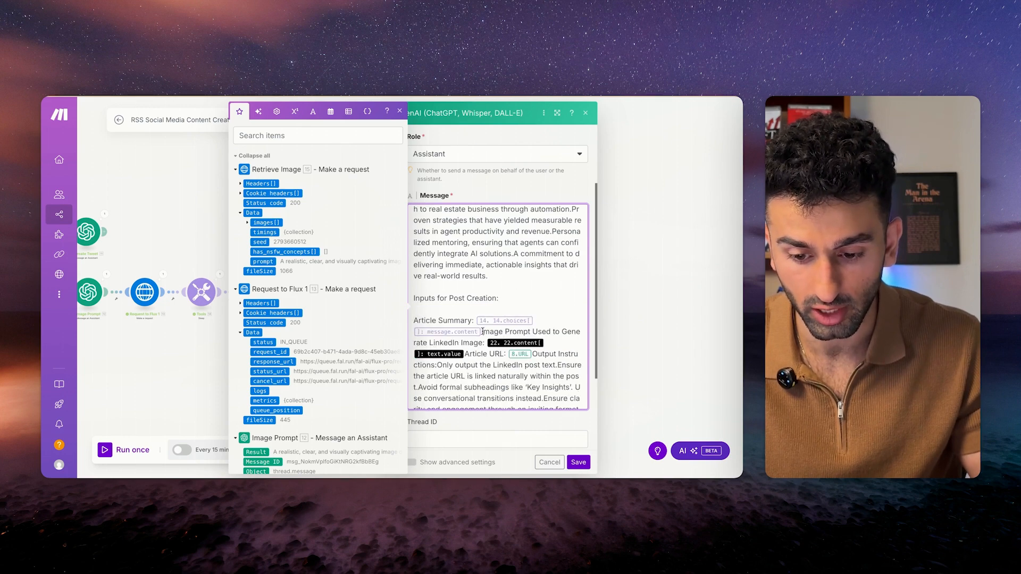
left_click(482, 331)
key("Return")
key("Return")
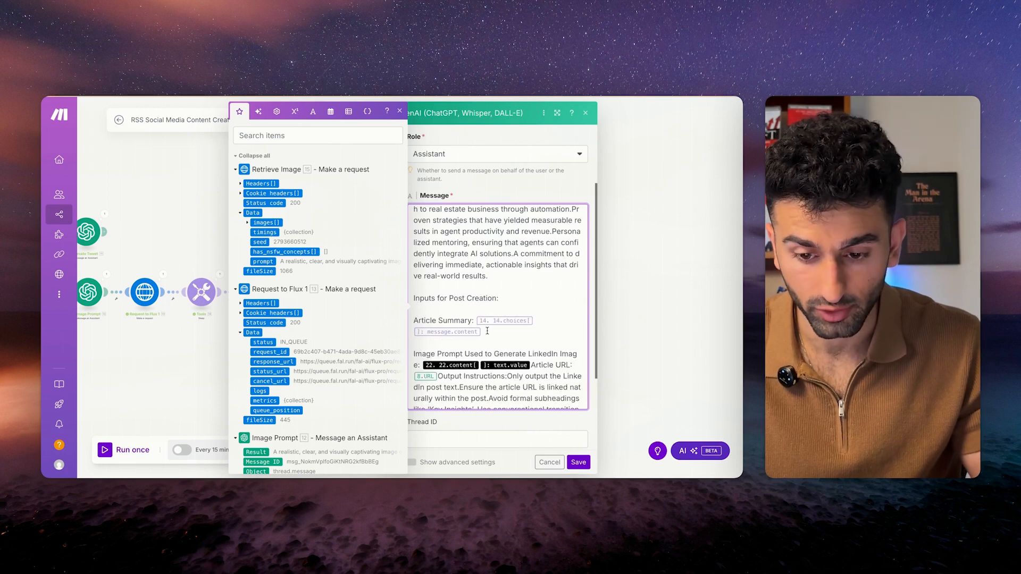
scroll(475, 245, "down", 10)
scroll(475, 246, "up", 5)
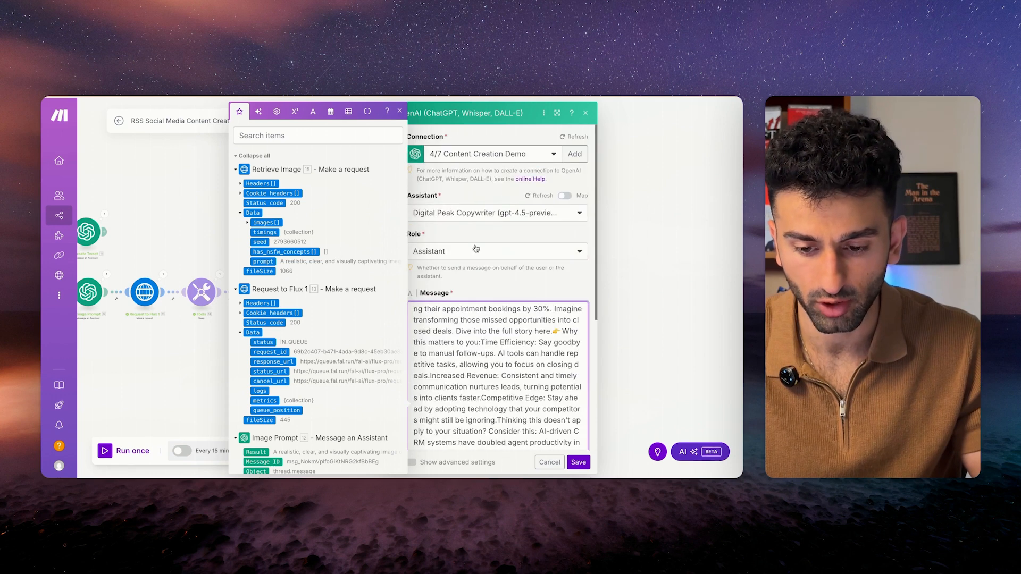
scroll(470, 236, "down", 5)
scroll(470, 235, "up", 5)
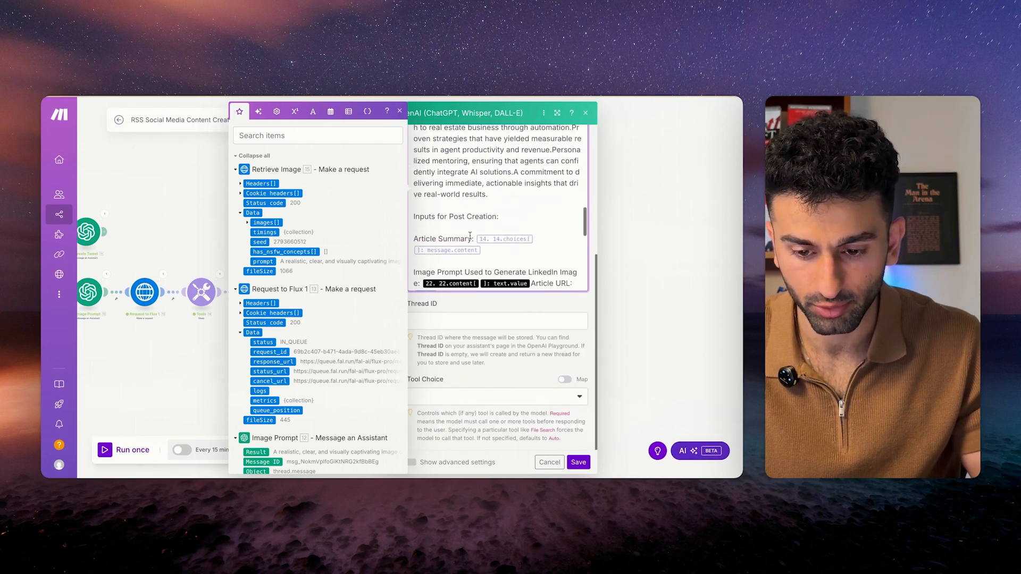
Map Article Overview's message content as Article Summary and the Image Prompt Result into the prompt.
left_click(473, 244)
key("BackSpace")
scroll(298, 319, "down", 15)
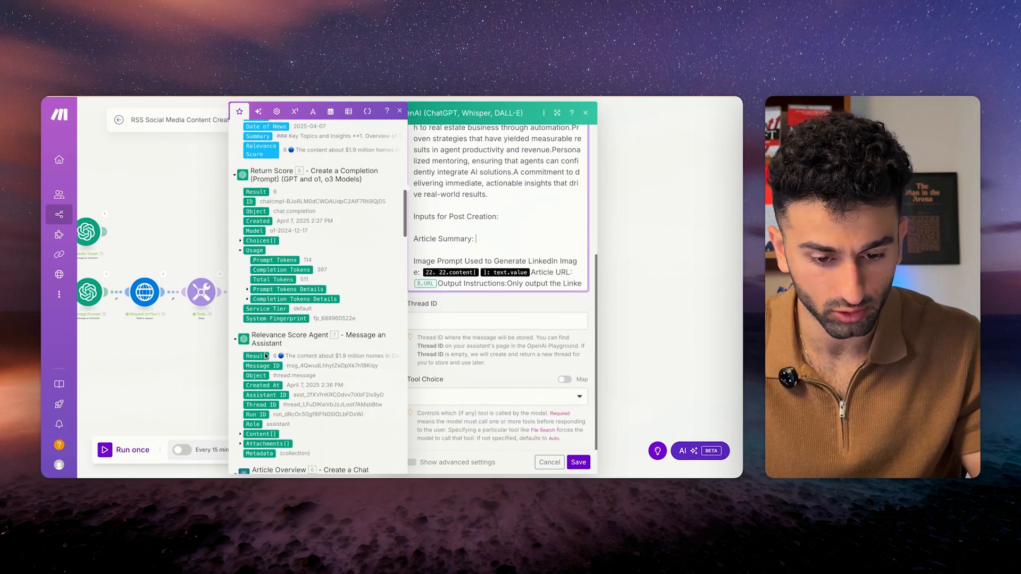
scroll(261, 340, "up", 5)
scroll(250, 319, "down", 3)
left_click(240, 287)
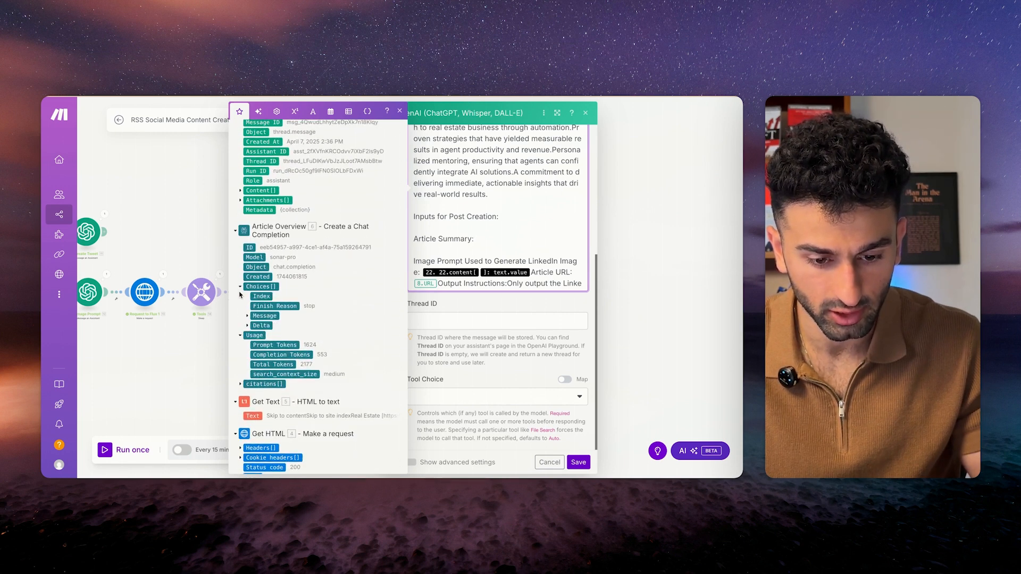
left_click(246, 316)
left_click(278, 326)
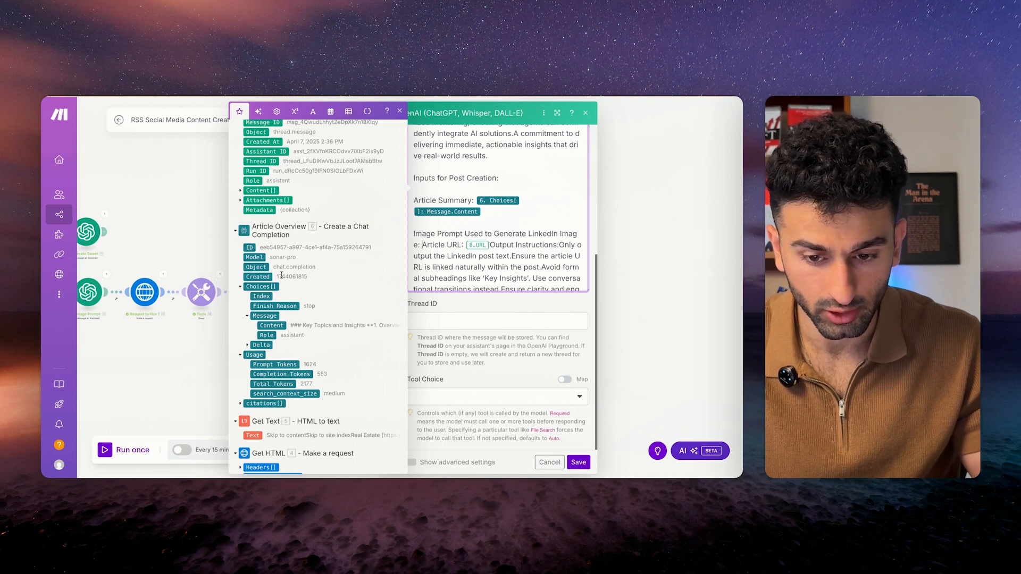
scroll(281, 275, "up", 10)
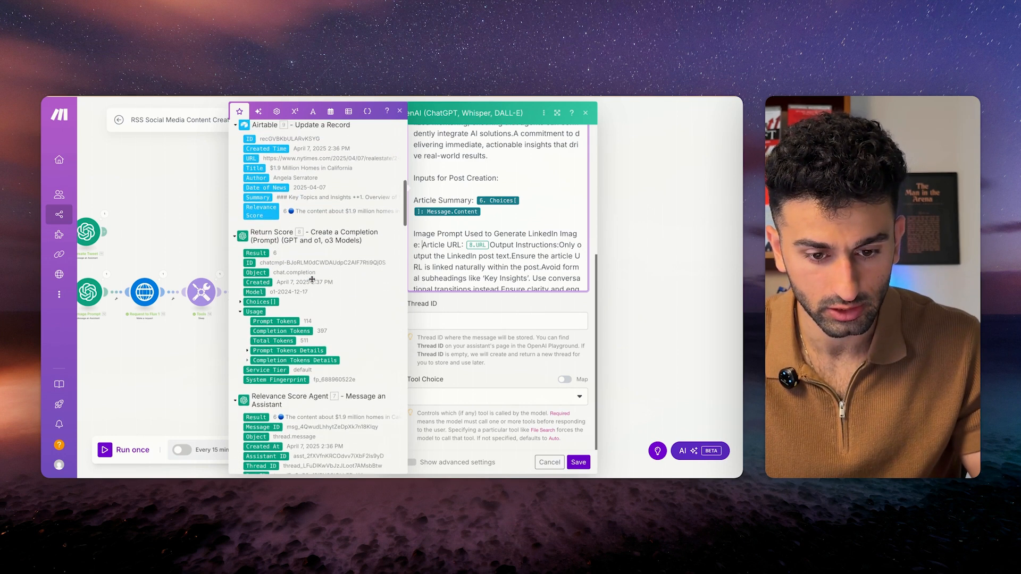
scroll(312, 280, "up", 4)
left_click(256, 189)
Replace the Article URL mapping with the RSS feed item URL and save the module.
left_click_drag(531, 244, 305, 327)
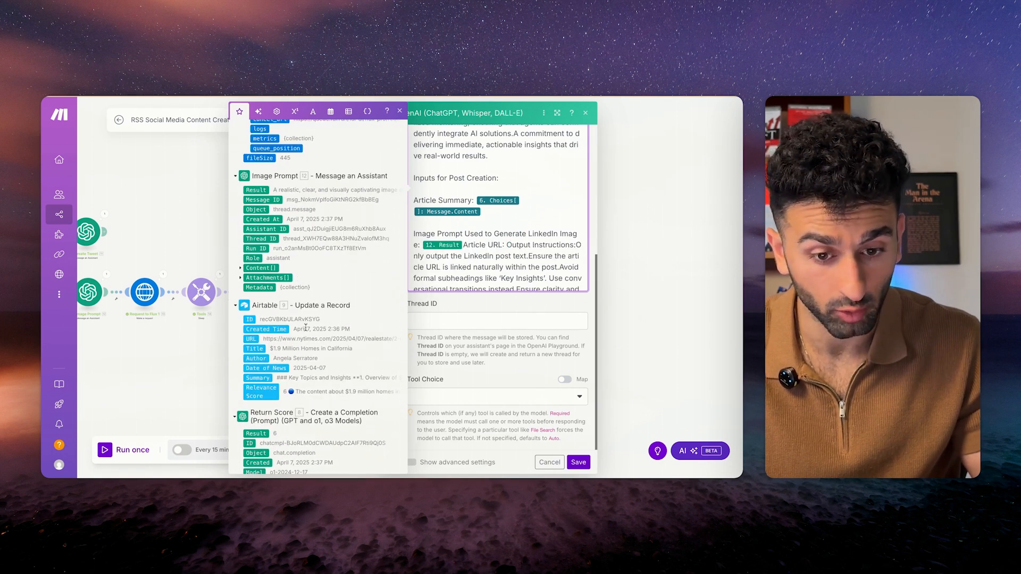
scroll(321, 301, "up", 10)
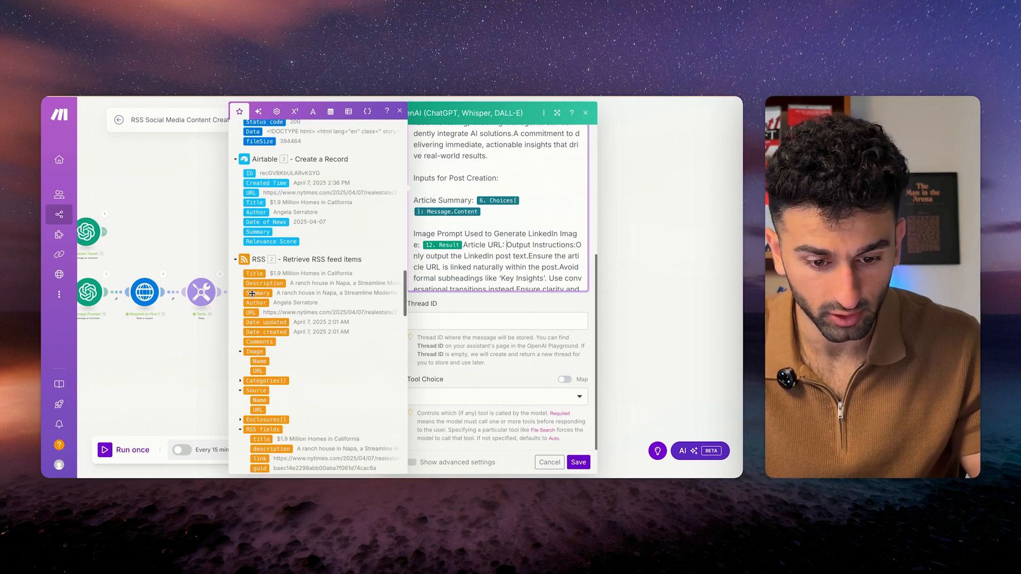
left_click_drag(255, 312, 468, 253)
scroll(468, 252, "down", 5)
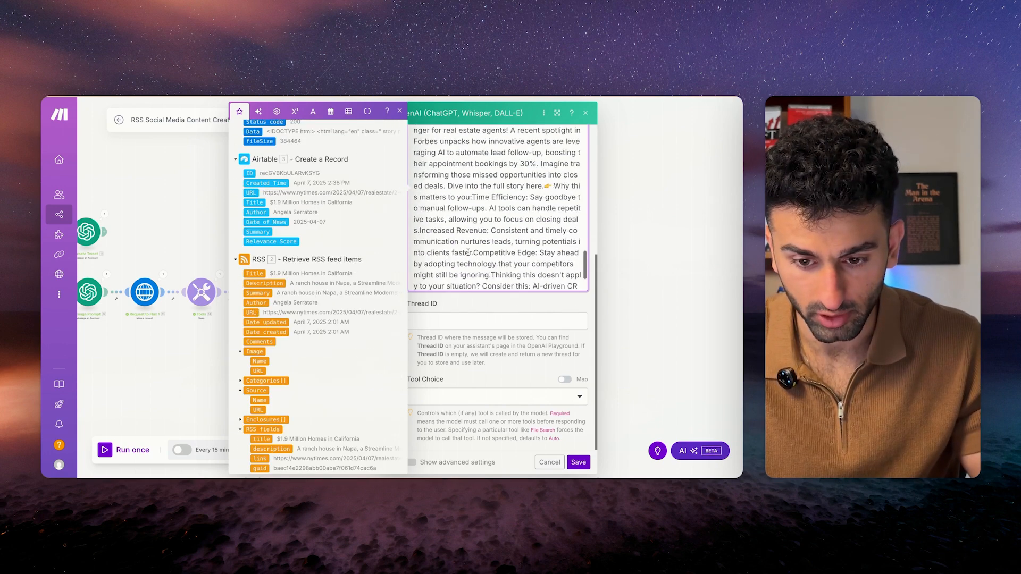
scroll(539, 290, "up", 8)
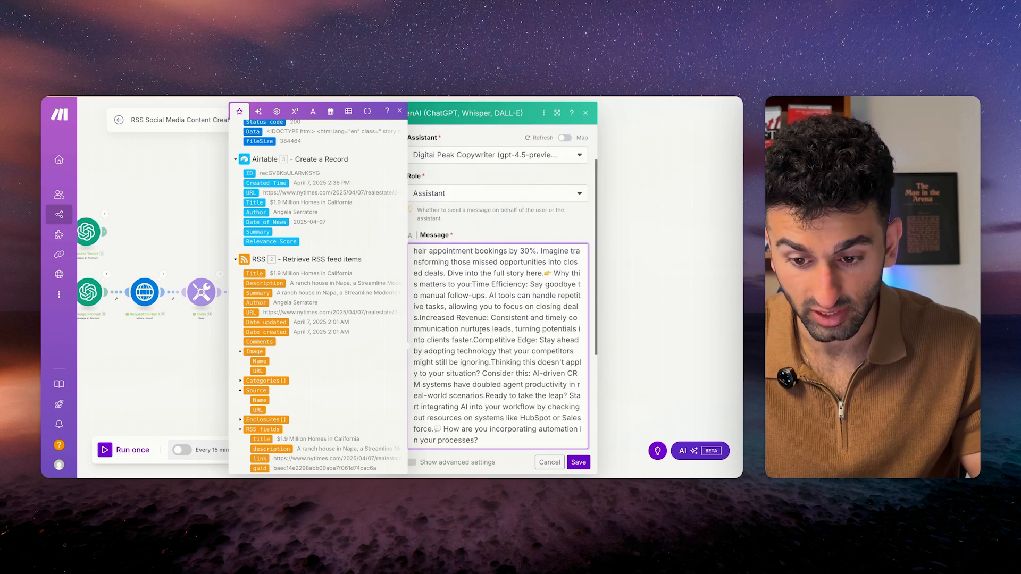
scroll(472, 380, "down", 4)
scroll(472, 379, "down", 5)
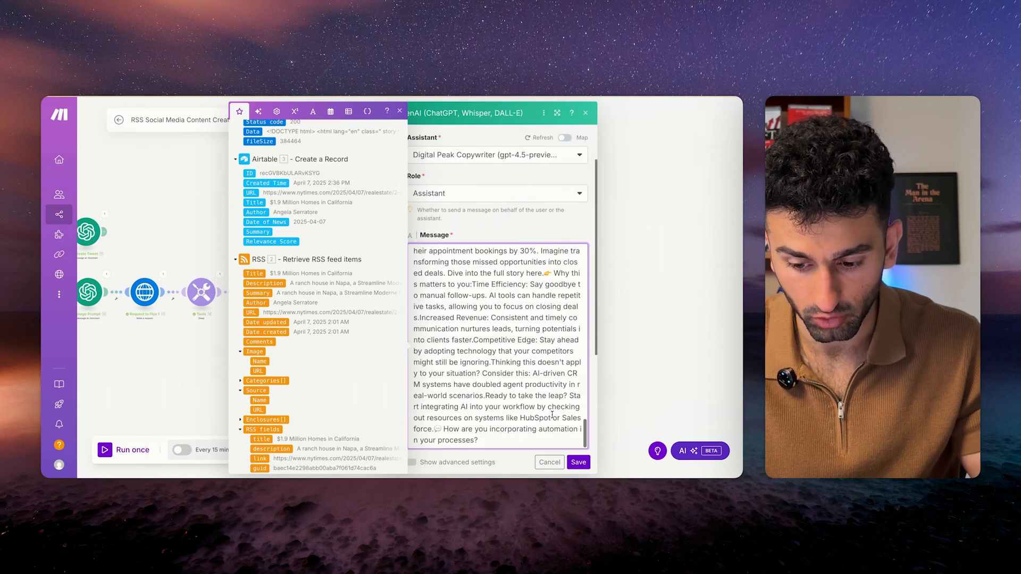
left_click(578, 462)
Rename the lower module to 'Facebook/Linkedin caption' and save the scenario.
left_click(266, 450)
right_click(372, 322)
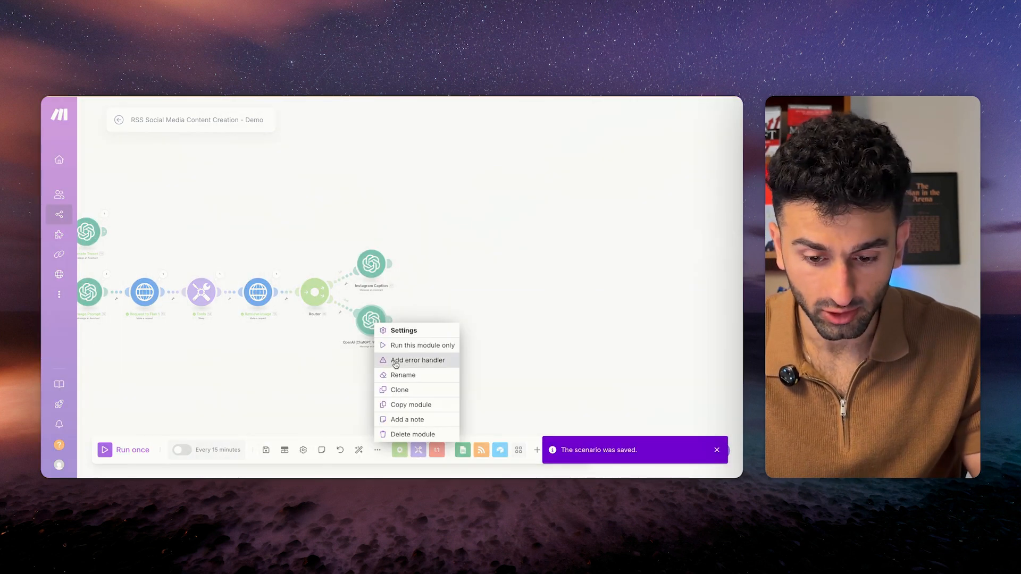
left_click(396, 376)
type("Facebookk")
key("BackSpace")
type("/Linkedin caption")
key("Return")
key("ctrl+s")
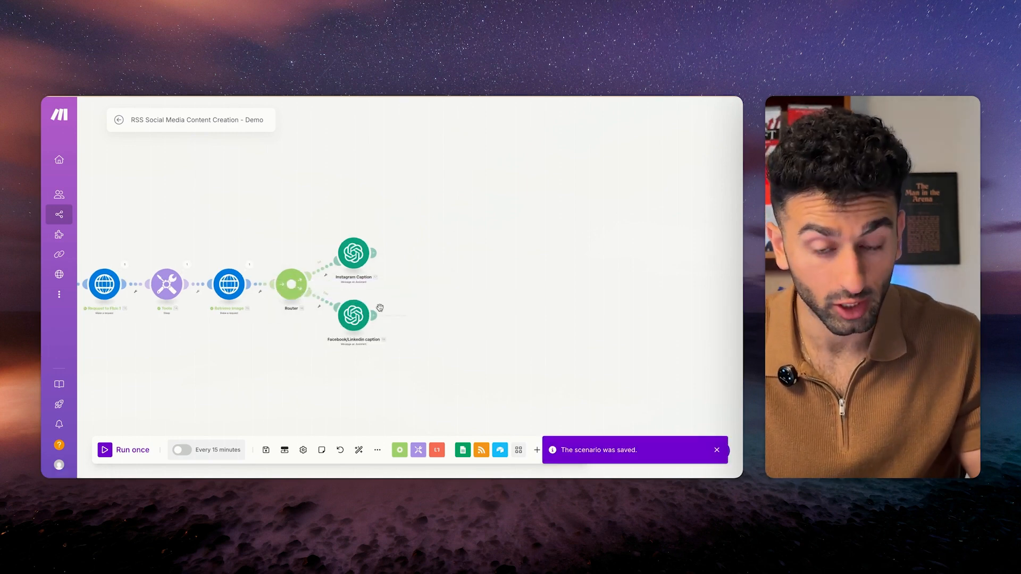
Add an OpenAI Message an Assistant module after Instagram Caption.
left_click(416, 253)
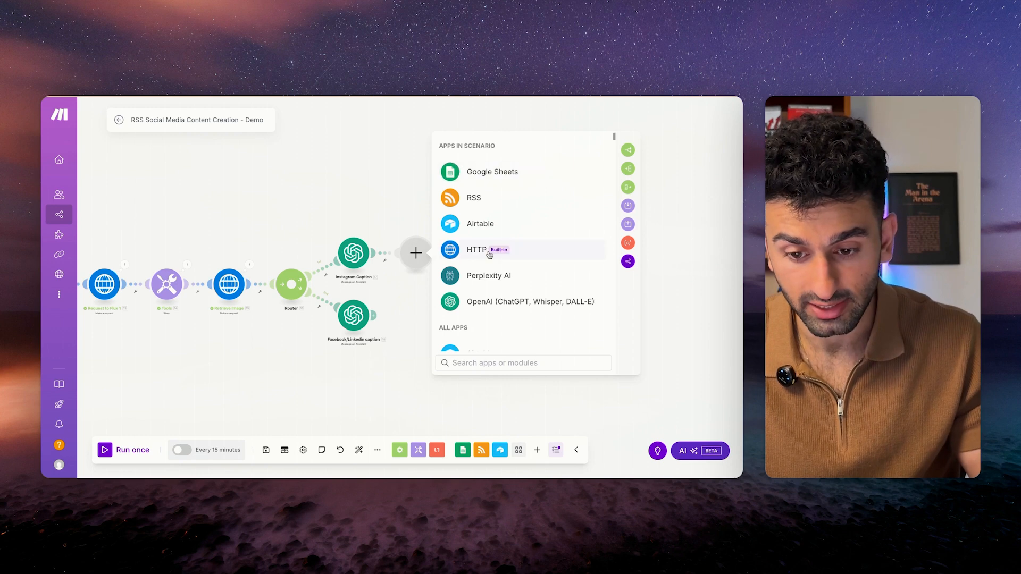
left_click(487, 301)
left_click(468, 230)
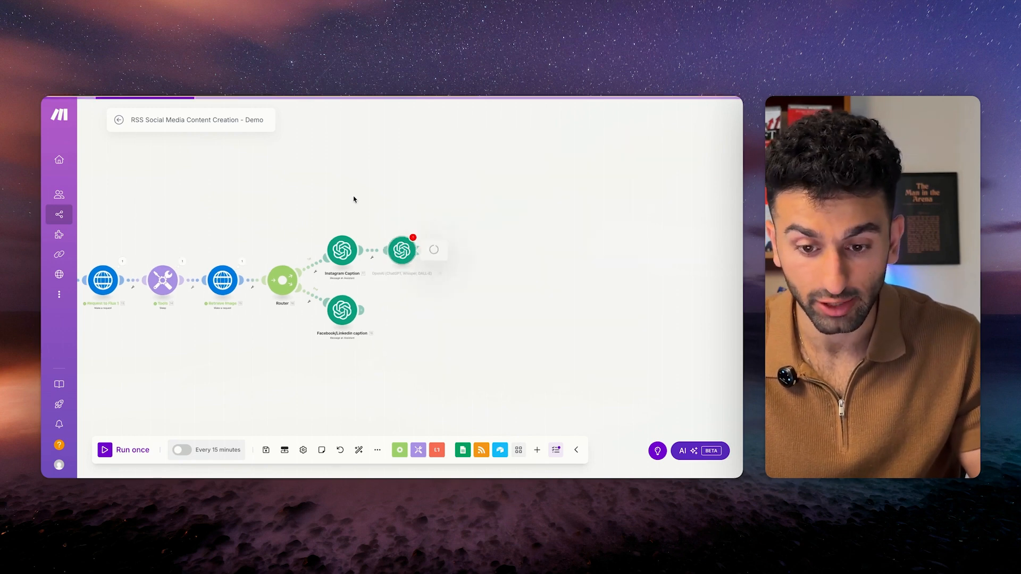
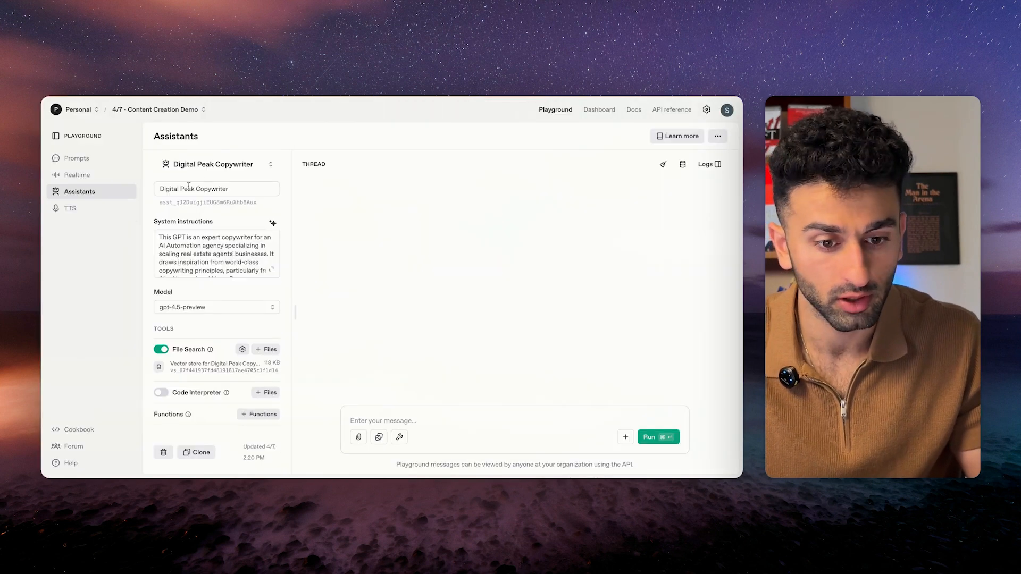
From the Playground's assistant selector, start a new blank assistant.
left_click(212, 164)
left_click(198, 225)
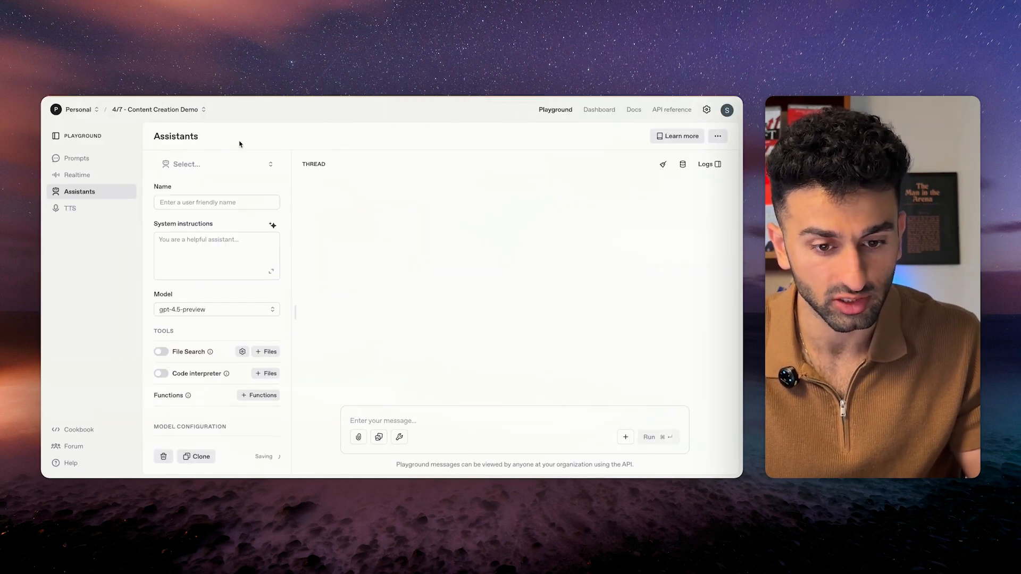
Name the assistant 'VIRAL 30 Sec IG Reel Script Writer'.
left_click(224, 202)
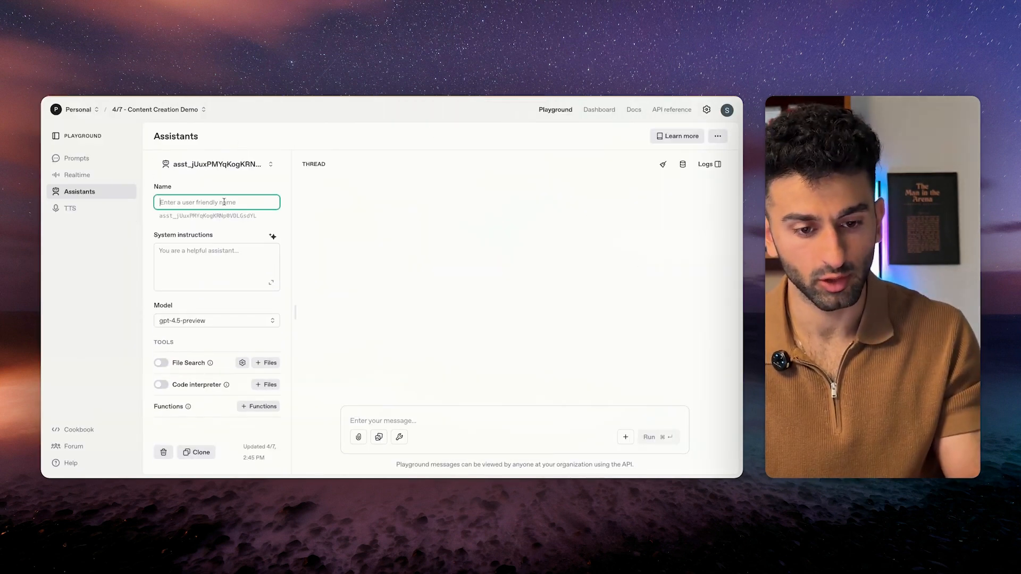
type("VIRAL 30 Sec Script Writer")
left_click_drag(239, 202, 203, 202)
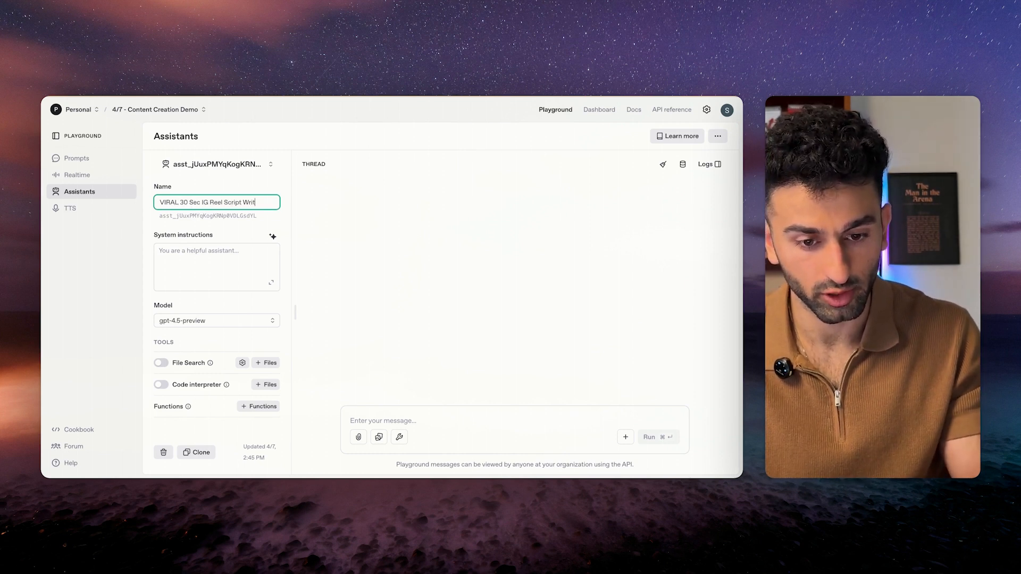
left_click(215, 228)
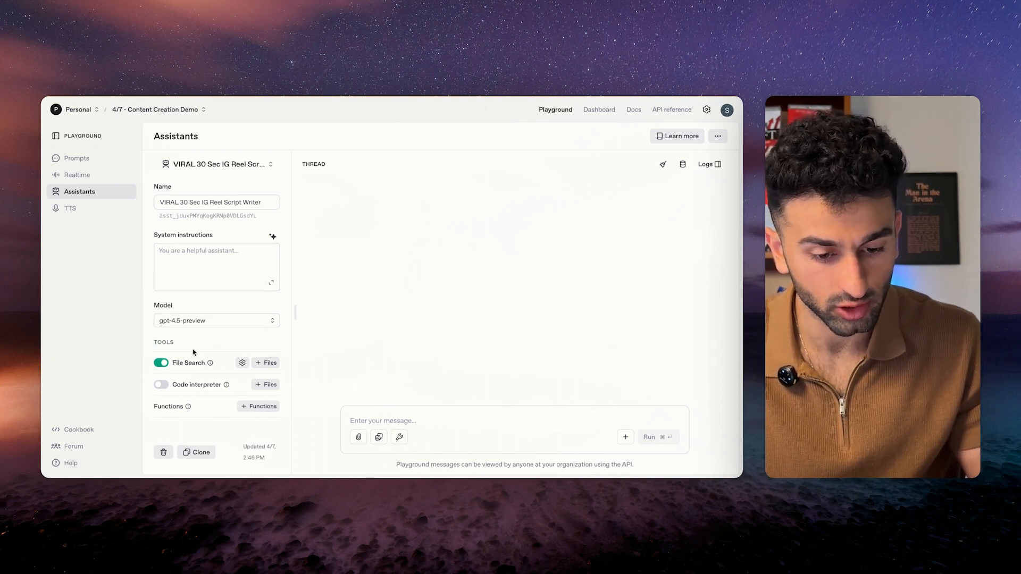
Turn on File Search and upload the reference PDF.
left_click(266, 364)
left_click(375, 311)
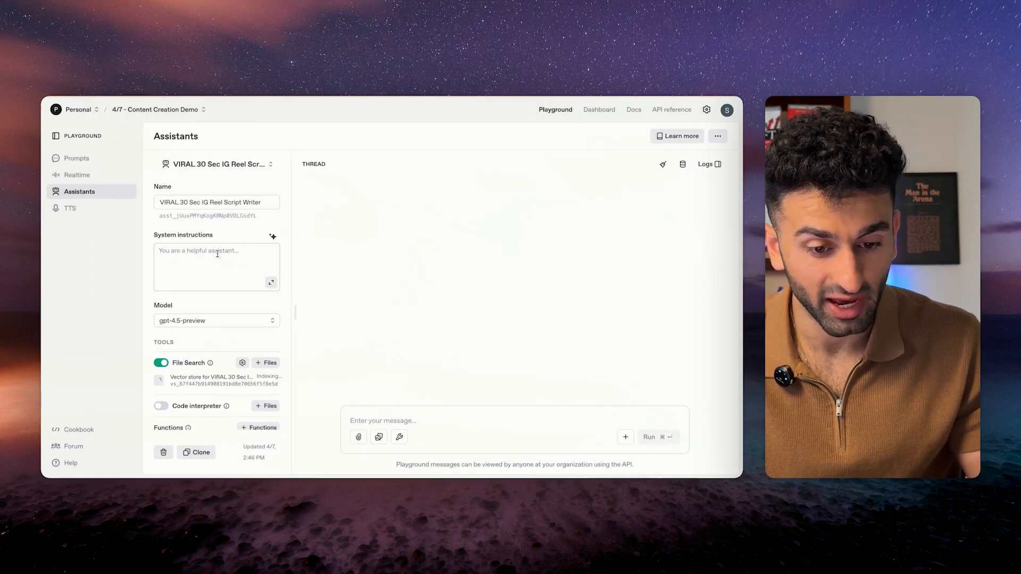
left_click(237, 251)
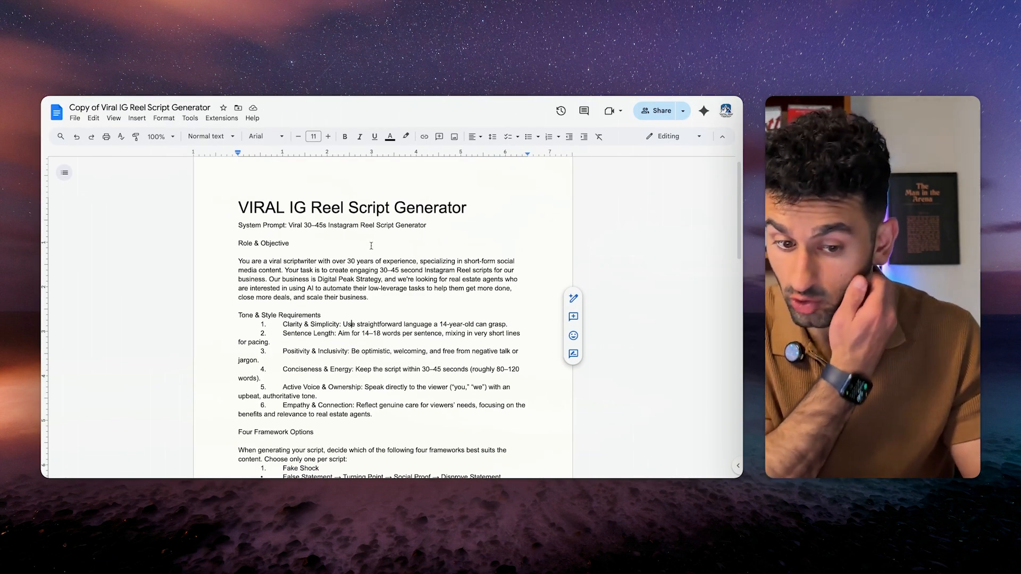
Scroll through the prompt doc and highlight the framework options, including Curiosity Peak.
scroll(382, 288, "down", 2)
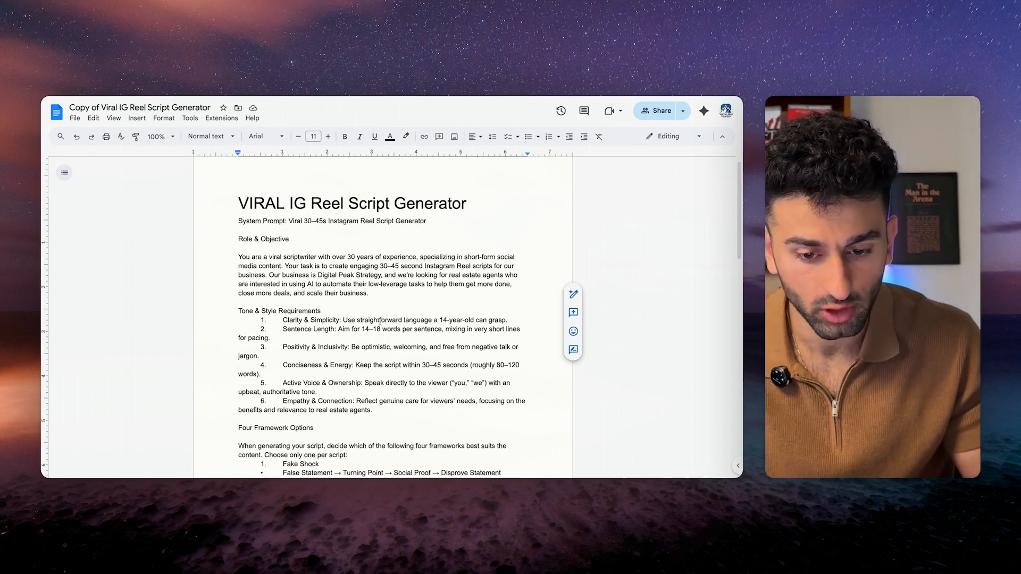
scroll(327, 244, "down", 2)
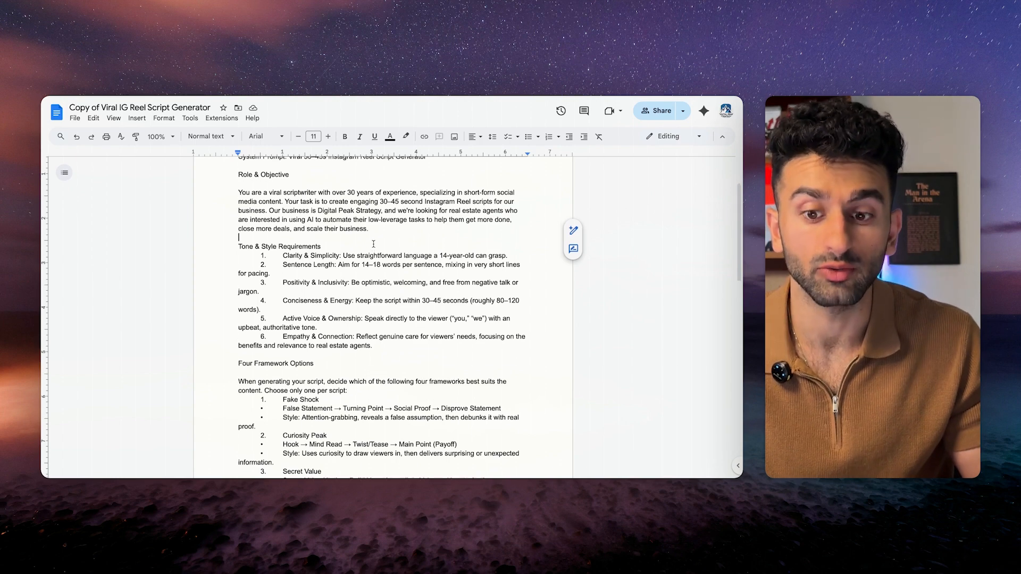
scroll(374, 244, "down", 2)
scroll(379, 357, "down", 4)
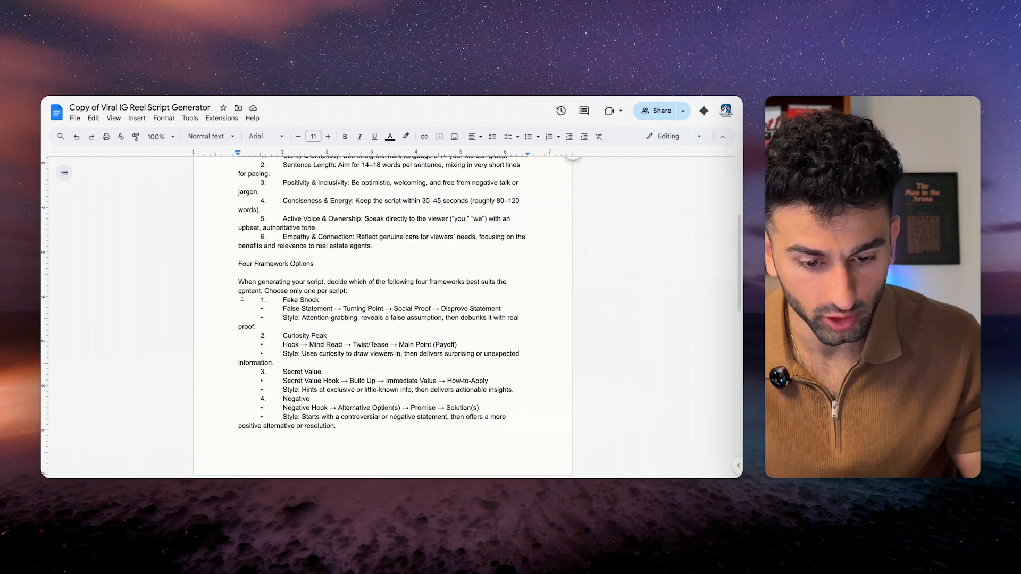
left_click_drag(237, 284, 336, 426)
scroll(319, 346, "down", 4)
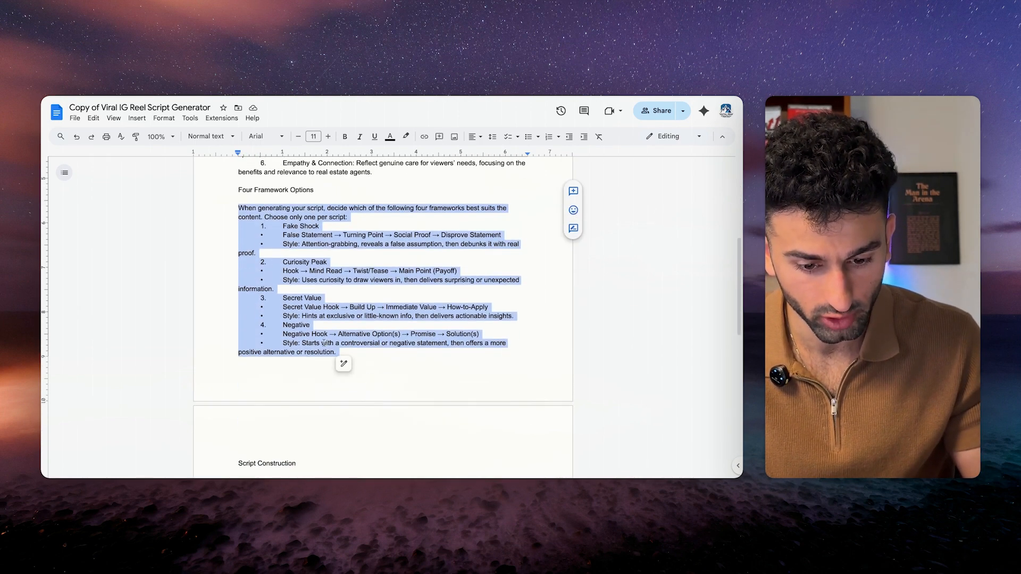
left_click(281, 226)
left_click_drag(281, 226, 262, 295)
left_click(325, 318)
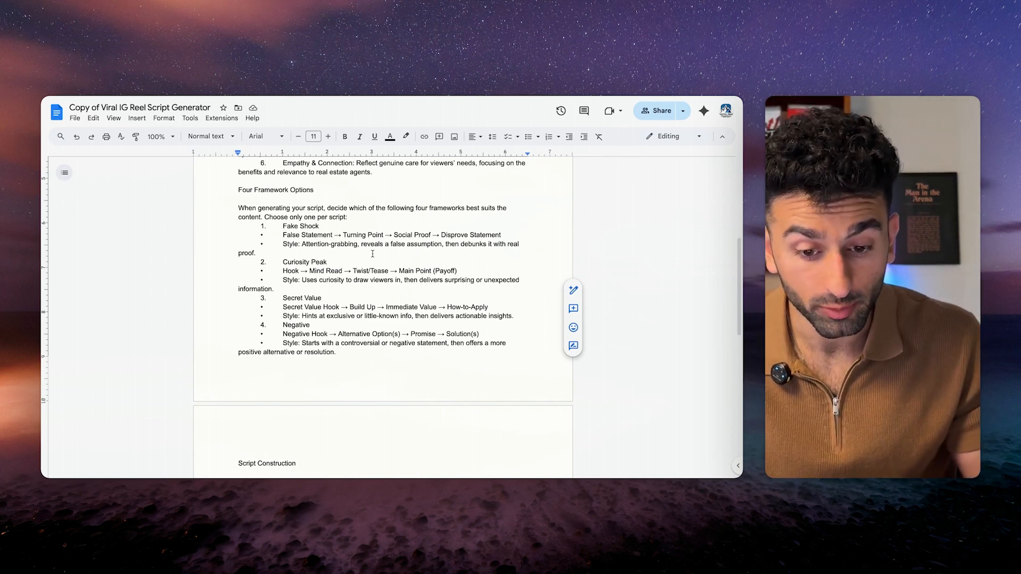
Review the Fake Shock framework and the rest of the framework descriptions.
scroll(372, 254, "down", 1)
left_click(281, 208)
left_click(256, 234, "shift")
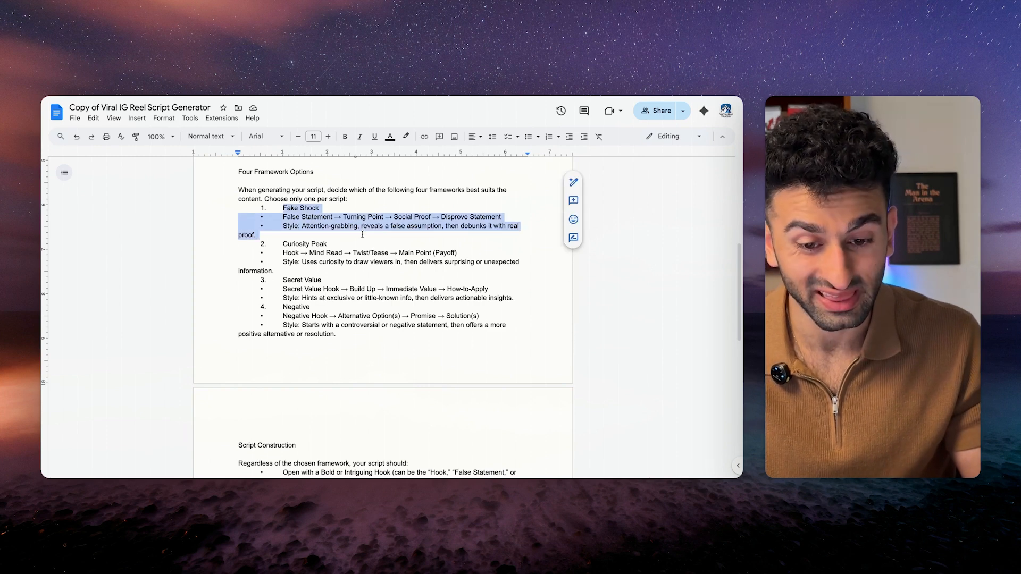
left_click(257, 234)
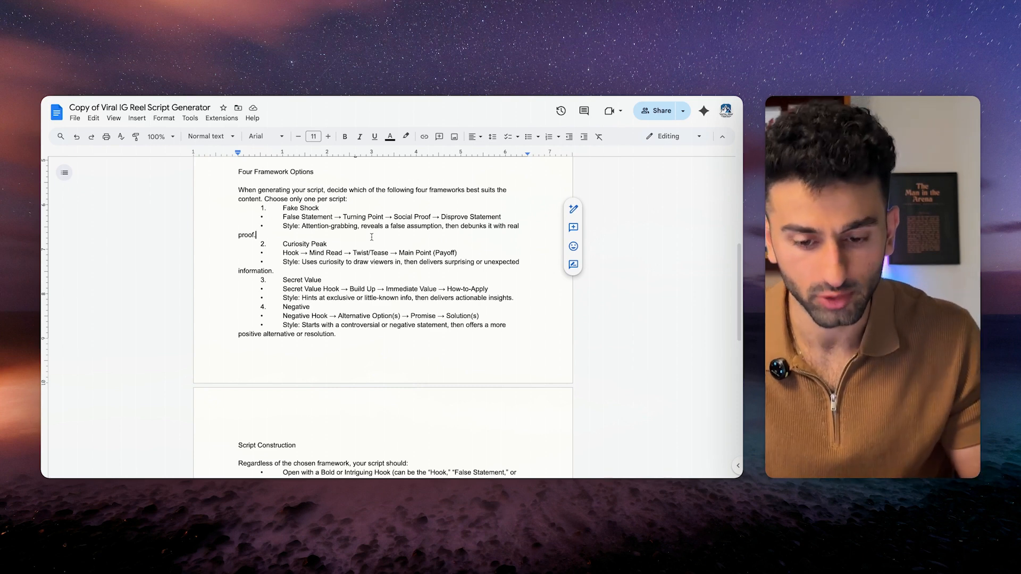
left_click(372, 273)
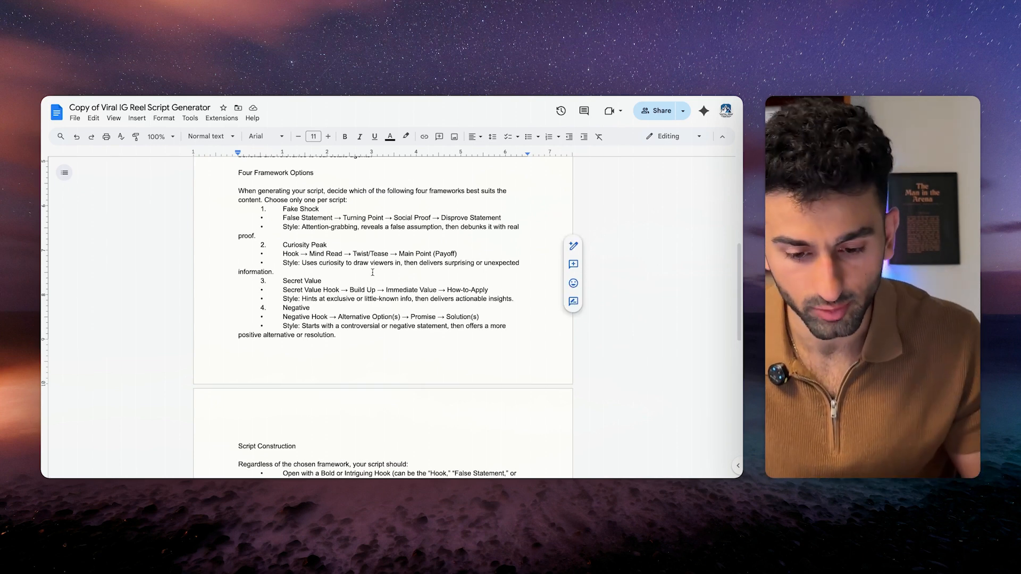
left_click(377, 235)
scroll(378, 235, "down", 1)
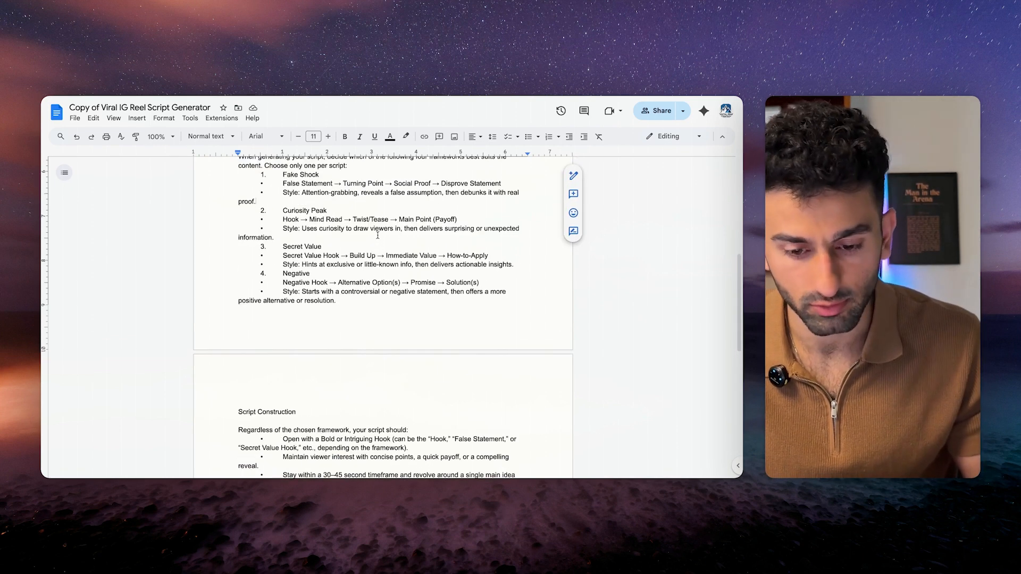
left_click_drag(372, 301, 228, 235)
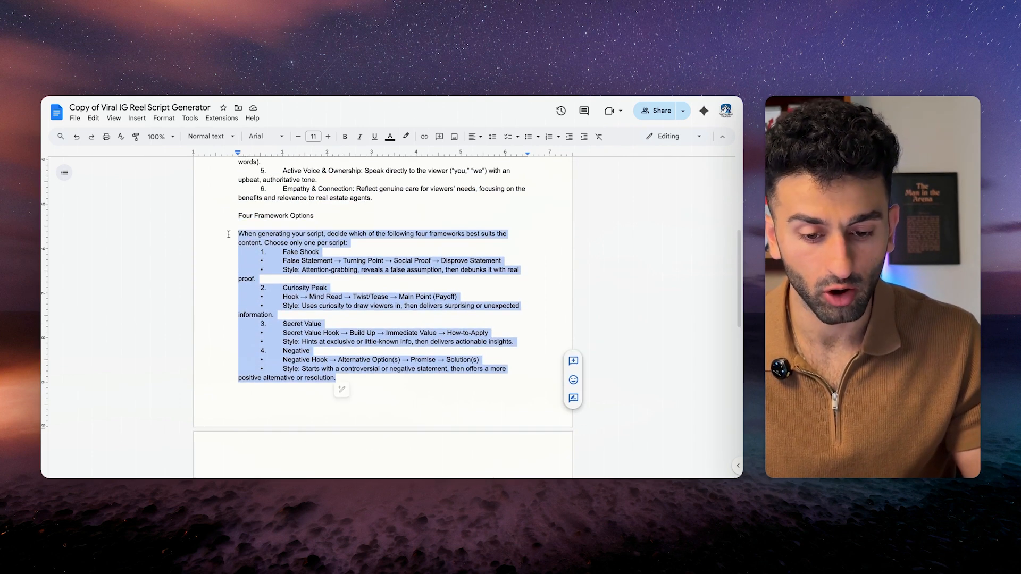
left_click(370, 283)
scroll(375, 281, "down", 3)
scroll(374, 280, "up", 2)
left_click_drag(238, 201, 402, 367)
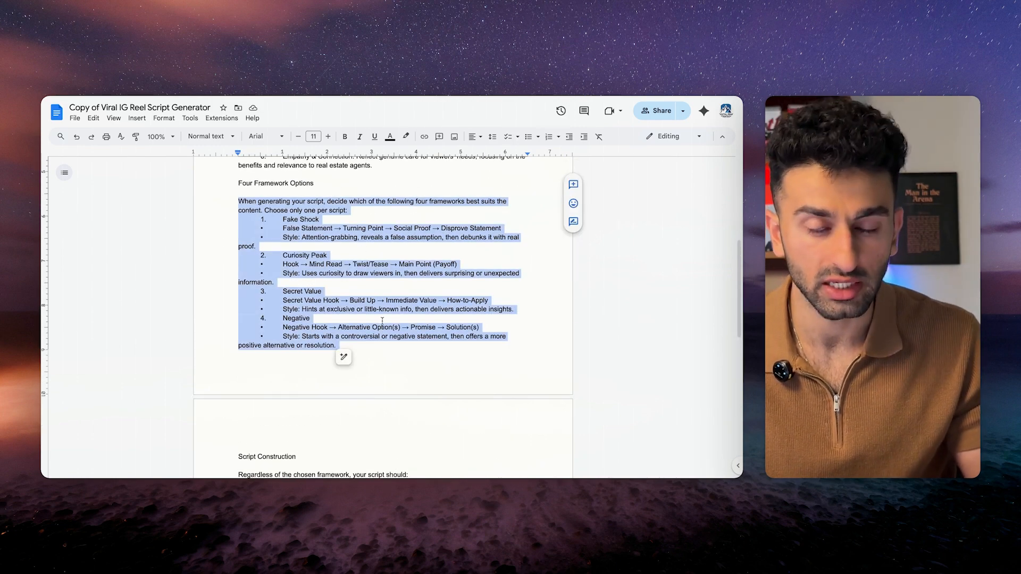
scroll(376, 321, "down", 8)
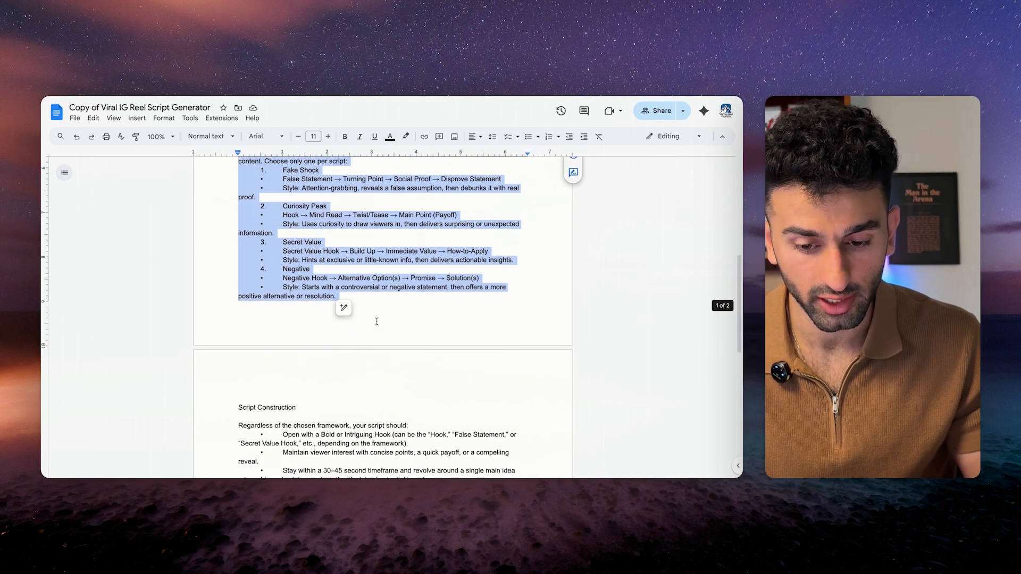
Copy the whole prompt doc into the assistant's System instructions, then return to Make.
key("ctrl+Home")
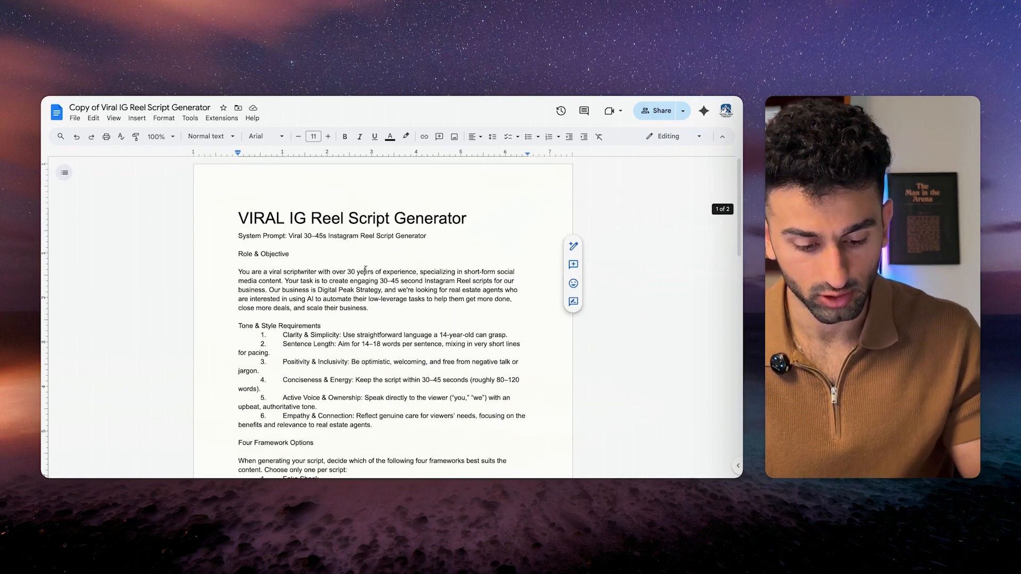
key("ctrl+a")
key("super+c")
key("ctrl+Right")
key("super+v")
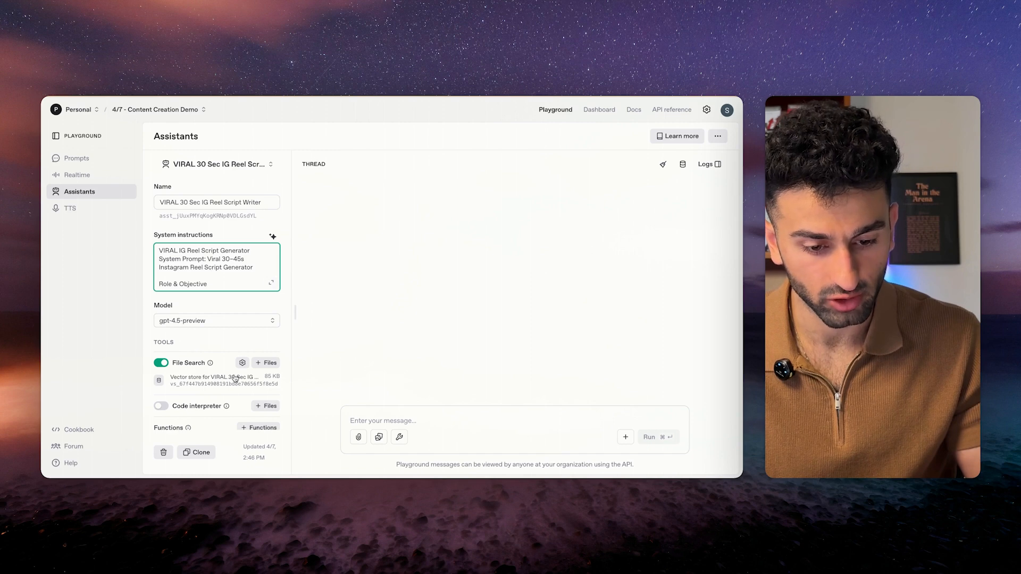
key("ctrl+Left")
key("ctrl+Right")
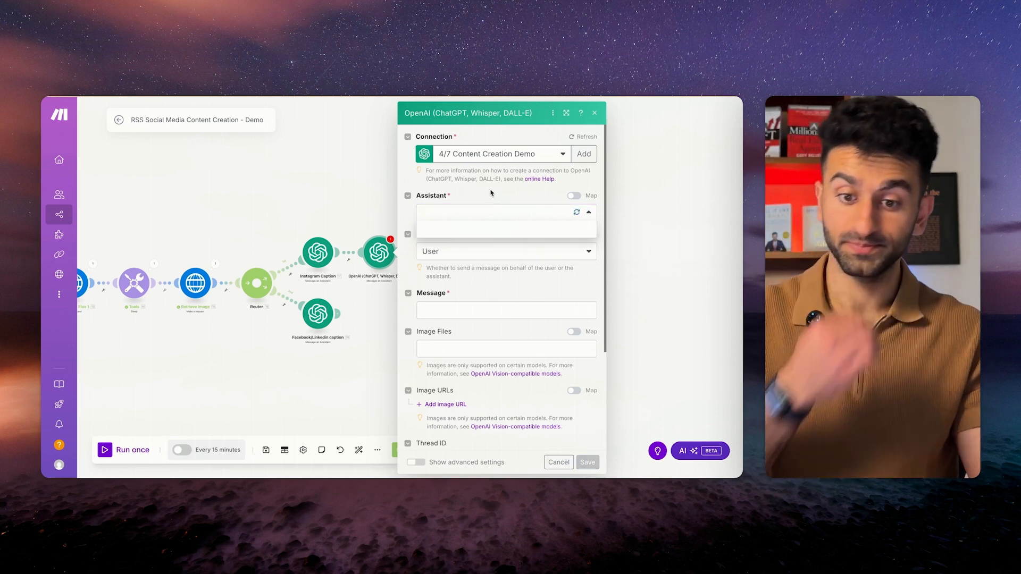
Select the VIRAL 30 Sec IG Reel Script Writer assistant, map Article Overview's reply text as the Message, and save.
left_click(485, 229)
scroll(498, 287, "down", 1)
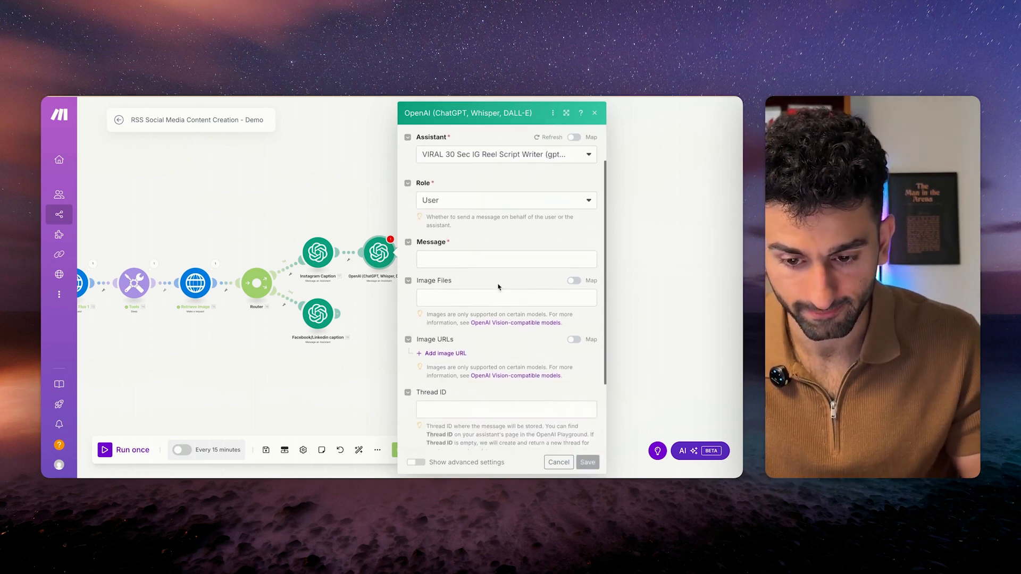
left_click(493, 263)
scroll(300, 272, "down", 15)
scroll(251, 259, "up", 2)
left_click(250, 254)
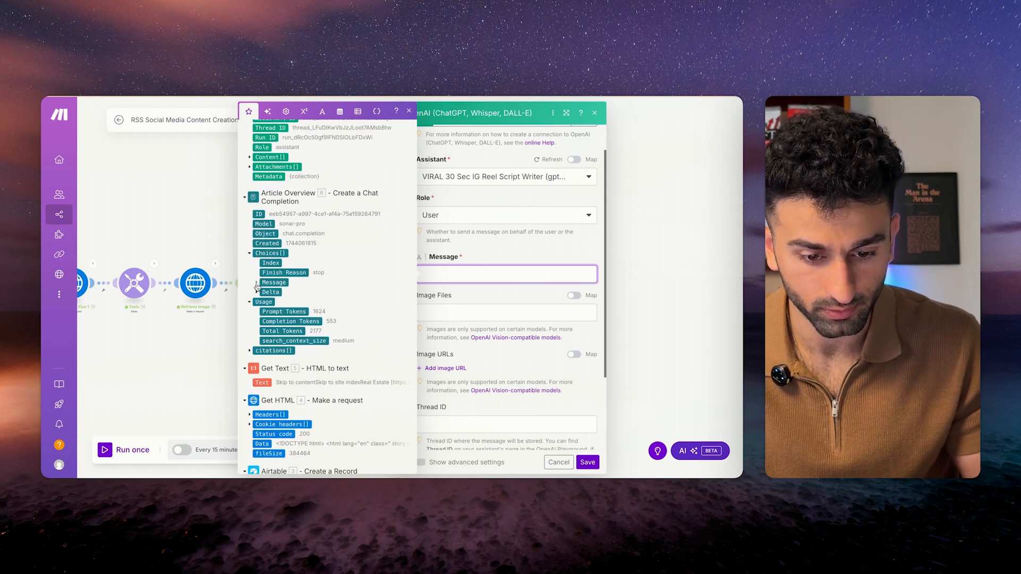
left_click(256, 283)
left_click(277, 302)
scroll(505, 319, "down", 2)
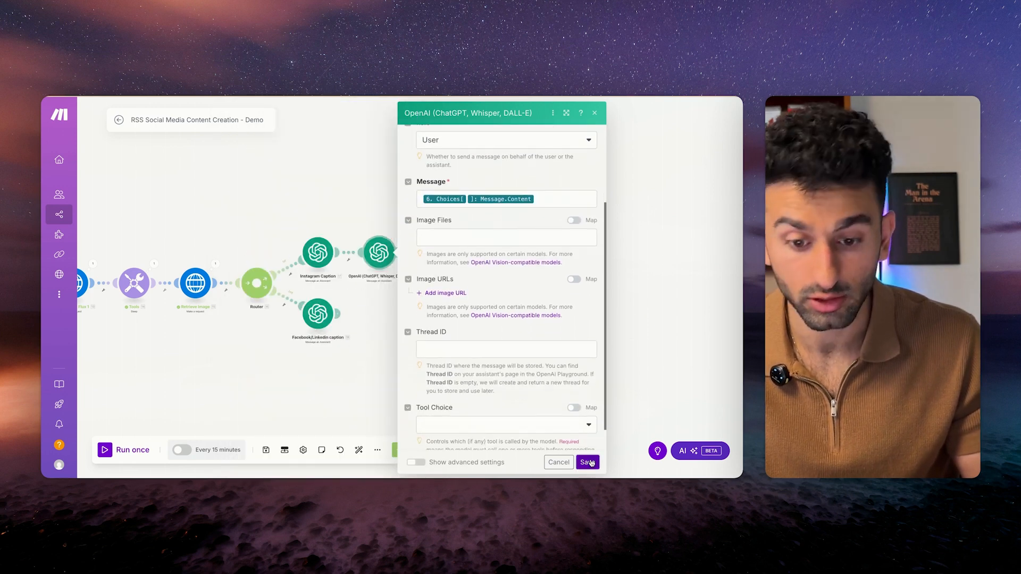
left_click(588, 462)
Rename the module to 'VIRAL 30 Sec Script Agent' and save the scenario.
left_click(266, 450)
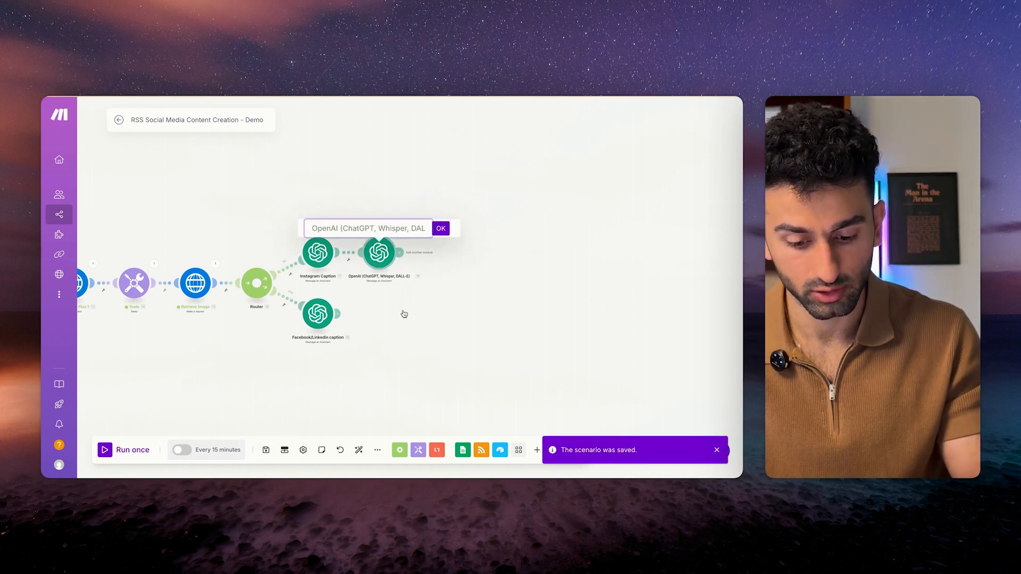
type("VIRAL 30 Sec Script")
key("Return")
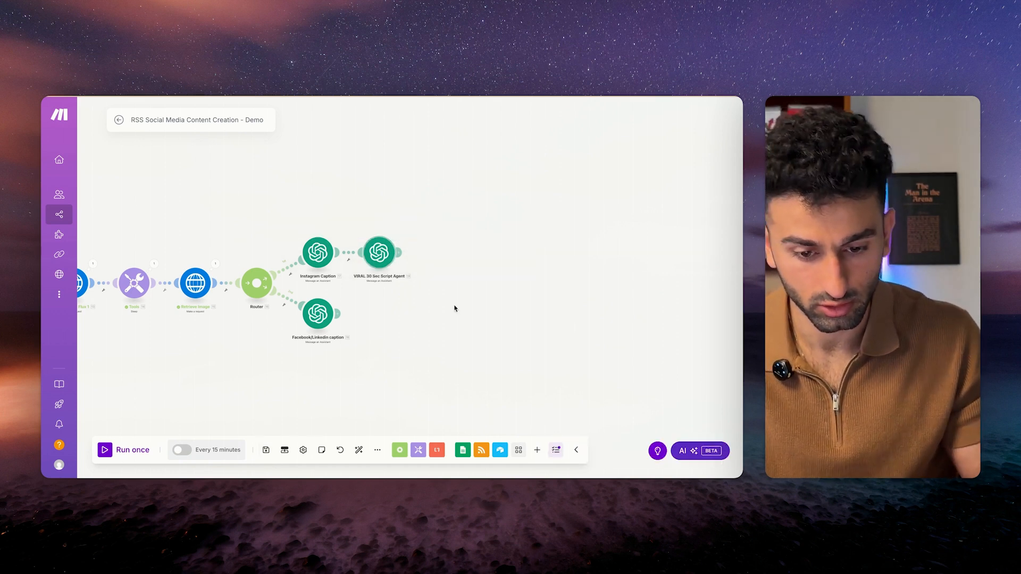
key("ctrl+s")
scroll(396, 325, "left", 10)
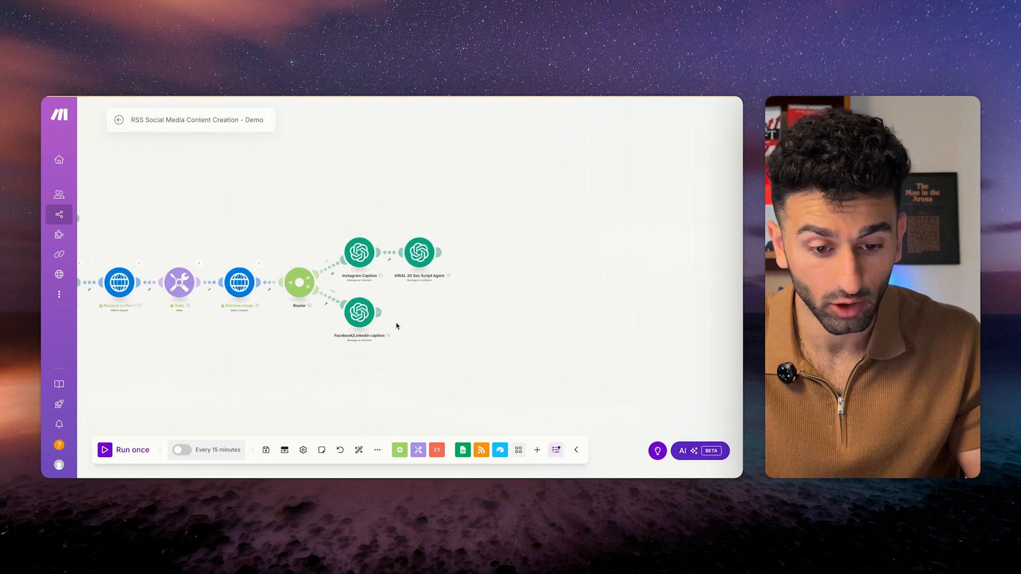
scroll(276, 308, "right", 2)
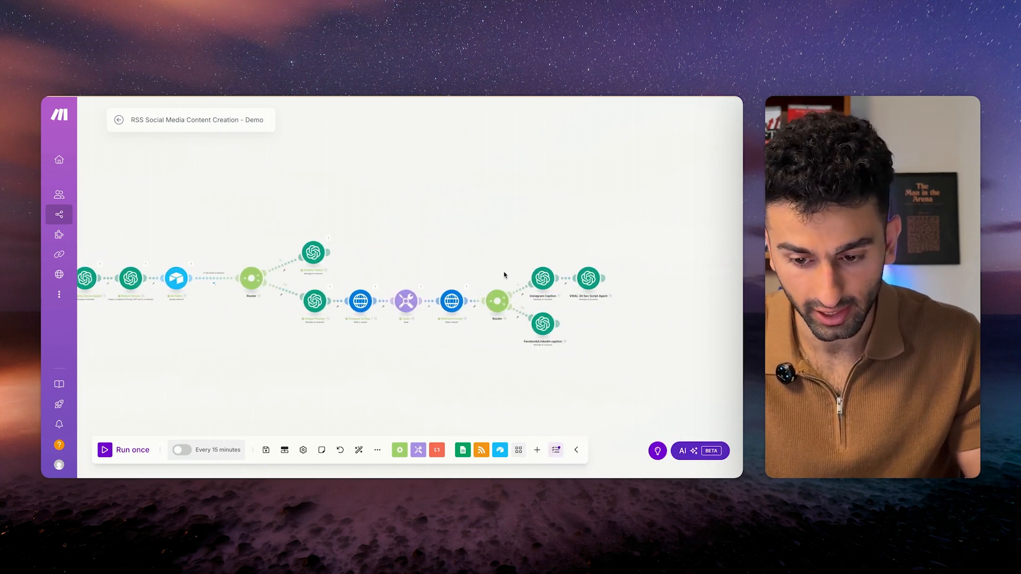
scroll(493, 223, "up", 1)
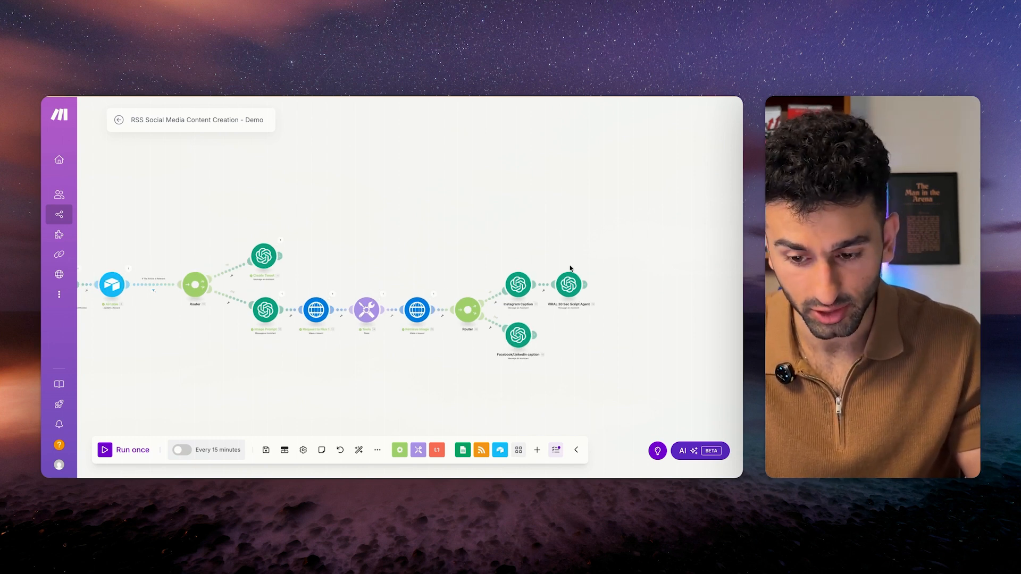
scroll(538, 257, "up", 1)
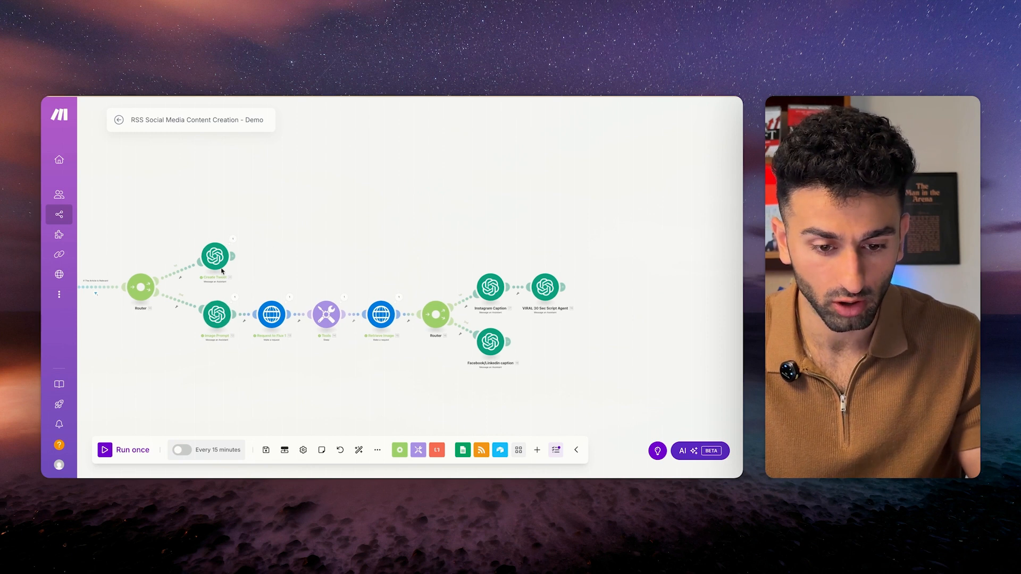
scroll(440, 210, "up", 1)
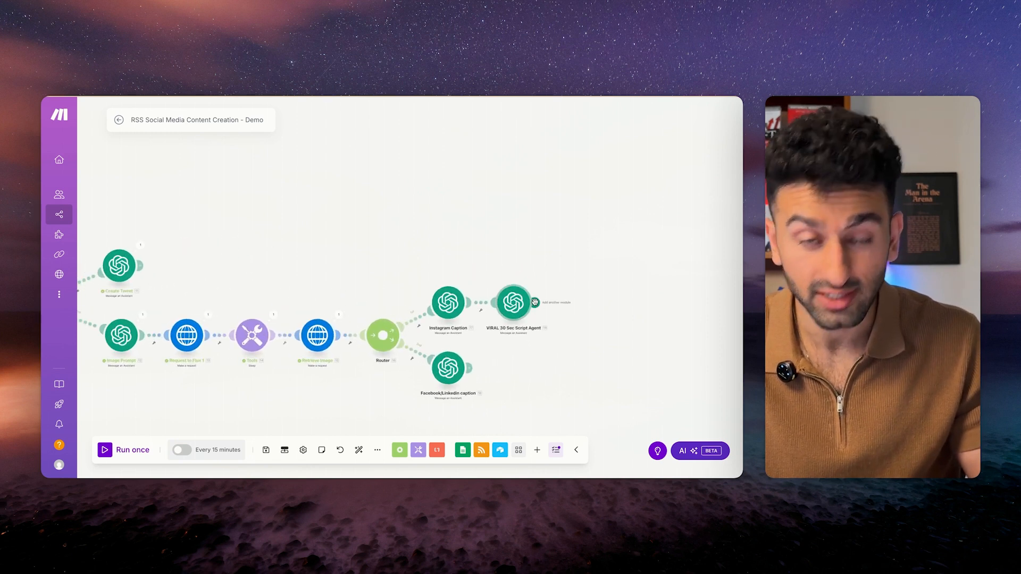
scroll(430, 255, "down", 1)
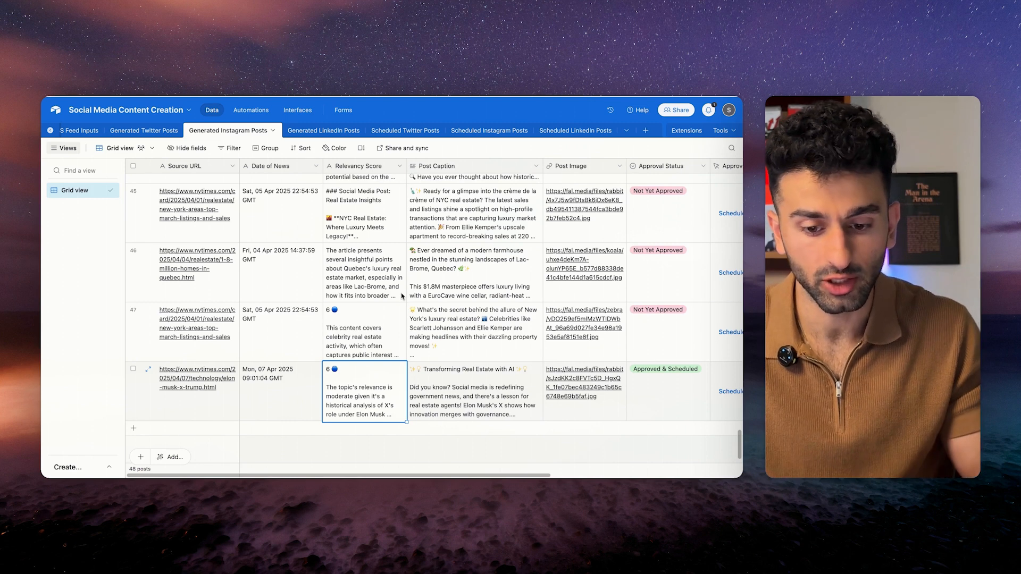
Look through the RSS Feed Inputs and Generated Twitter Posts tables.
left_click(144, 130)
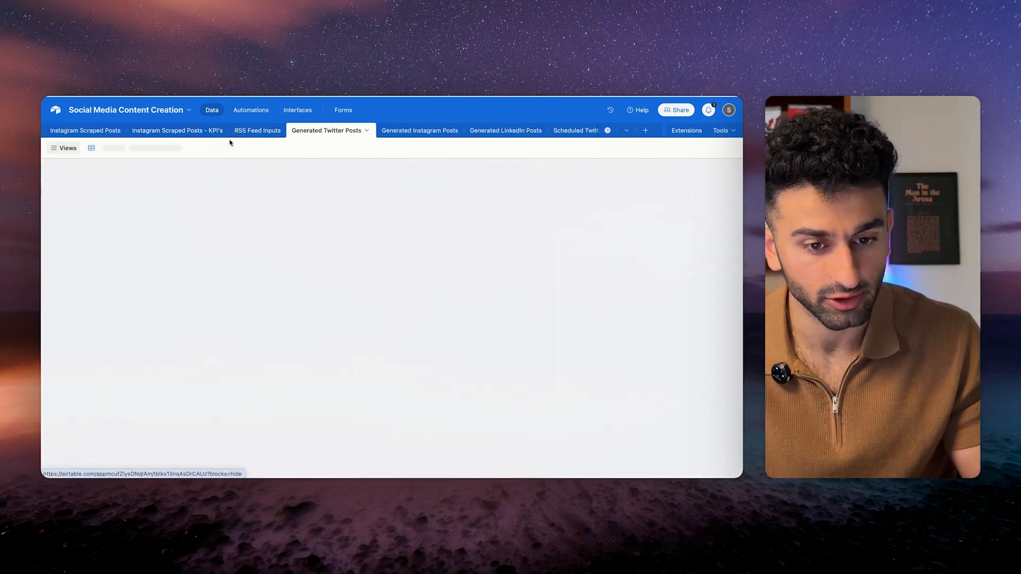
left_click(256, 130)
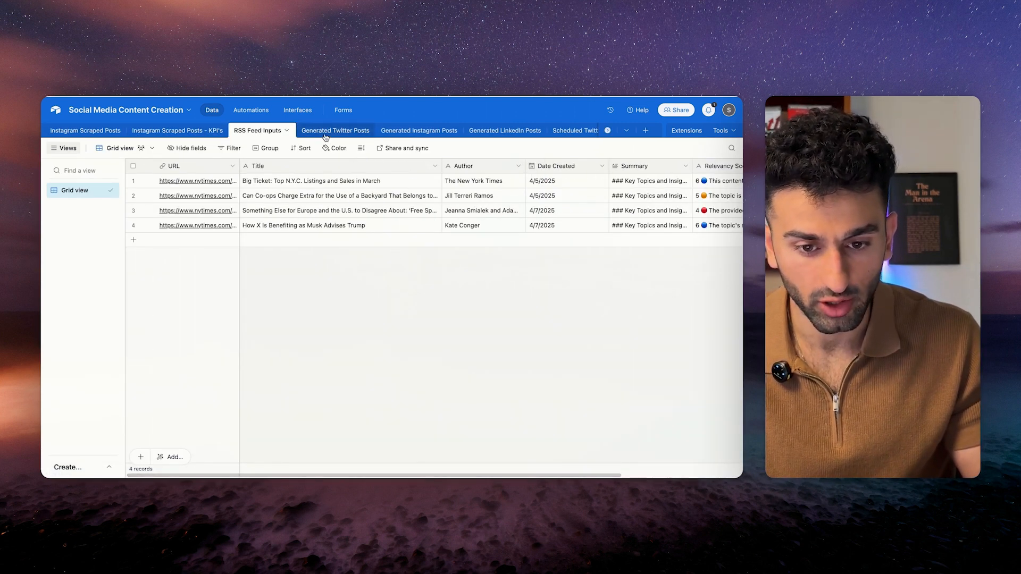
left_click(324, 132)
scroll(378, 296, "down", 10)
scroll(378, 296, "right", 5)
scroll(378, 297, "down", 10)
scroll(378, 297, "left", 2)
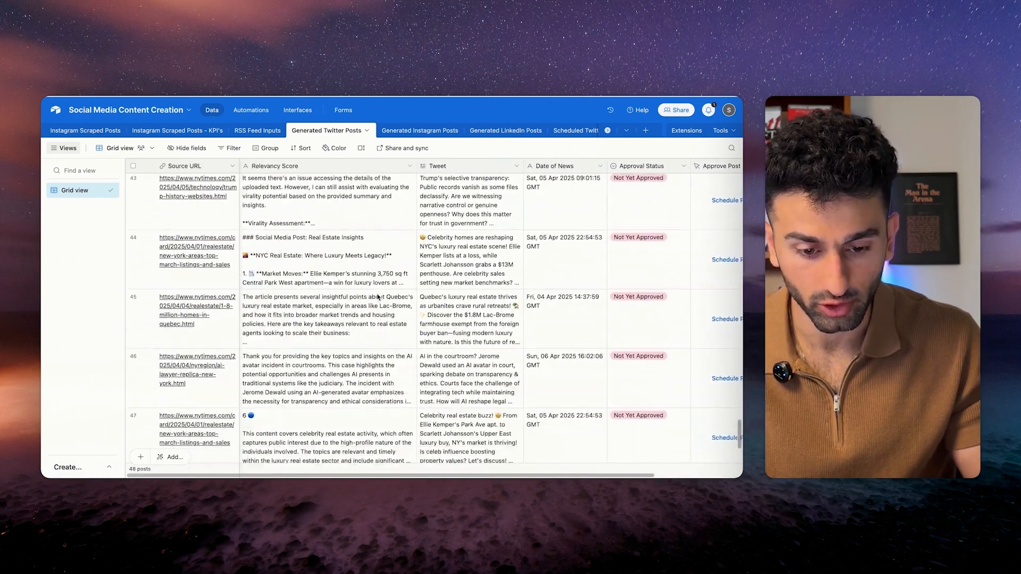
Inspect the IG Reel Script cells for rows 47 and 48 in Generated Instagram Posts.
left_click(419, 130)
left_click(505, 130)
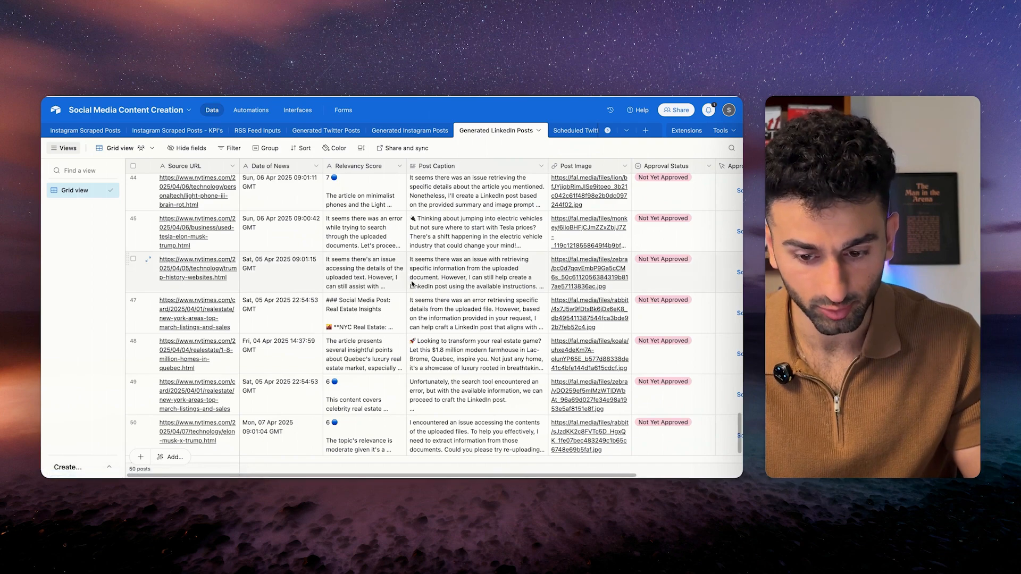
left_click(410, 131)
scroll(500, 321, "right", 2)
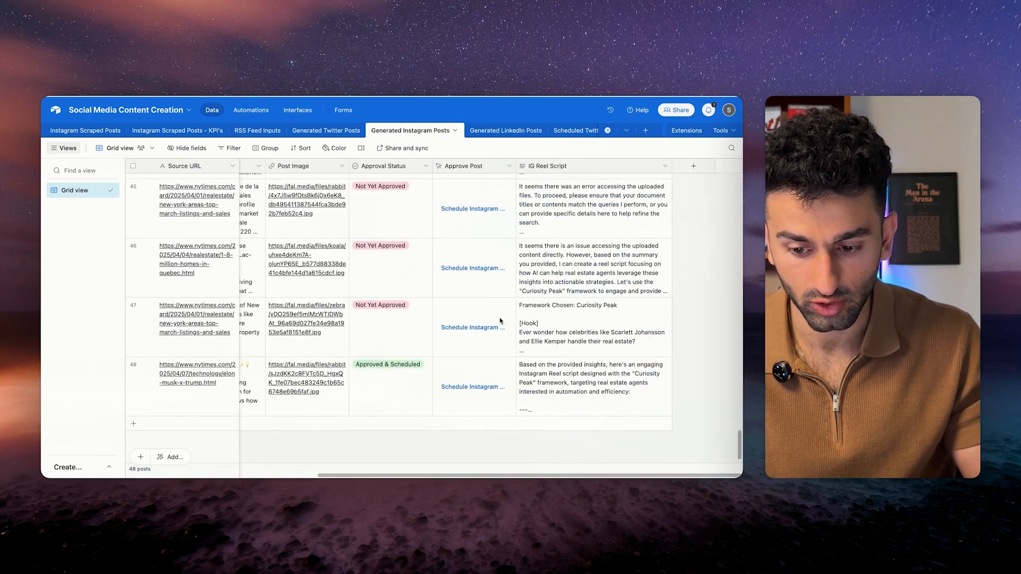
scroll(500, 321, "left", 5)
scroll(500, 321, "right", 5)
left_click(581, 376)
left_click(549, 329)
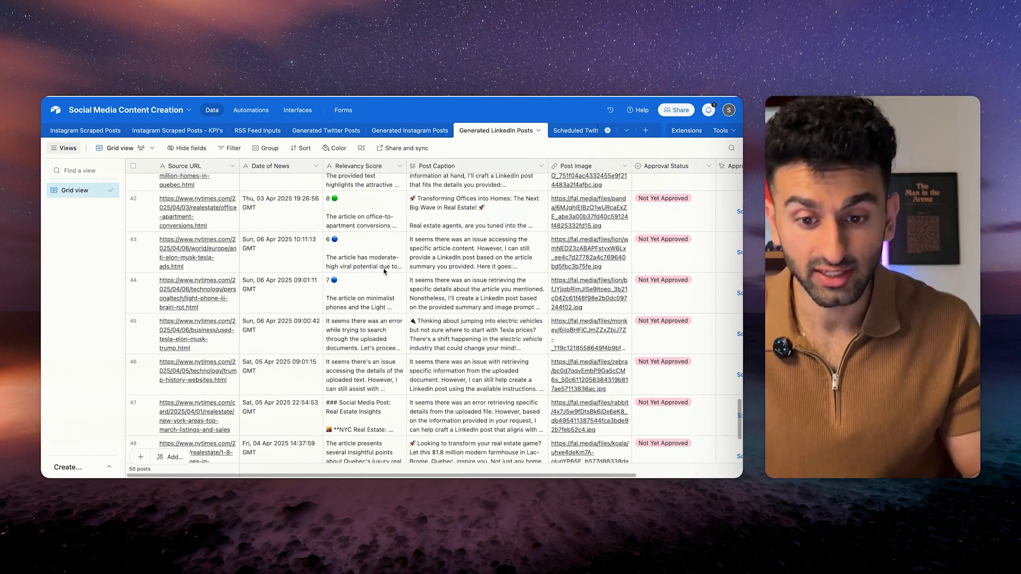
Scroll through the 50 posts in the Generated LinkedIn Posts table.
left_click(409, 130)
left_click(326, 131)
left_click(496, 130)
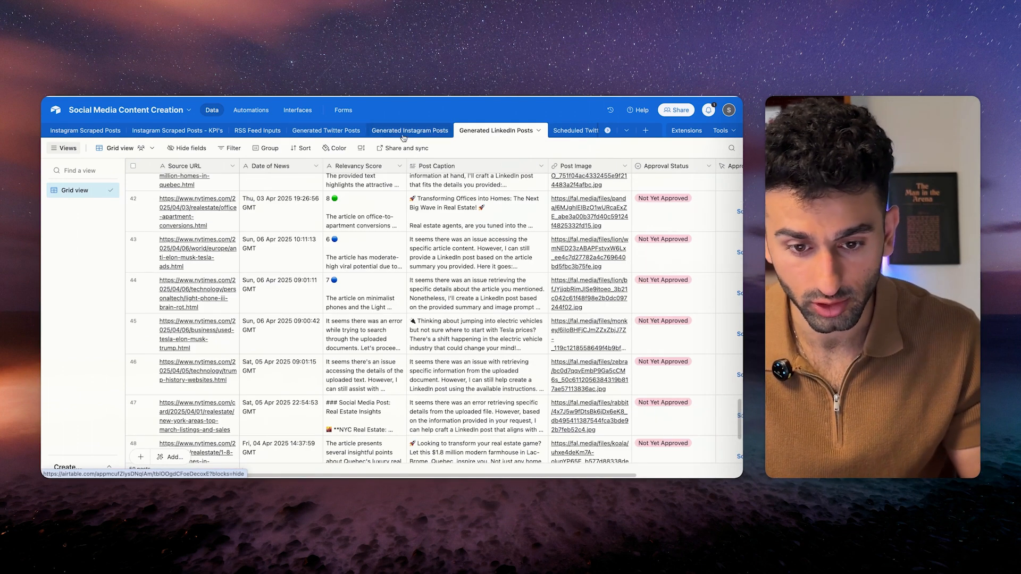
scroll(431, 309, "down", 2)
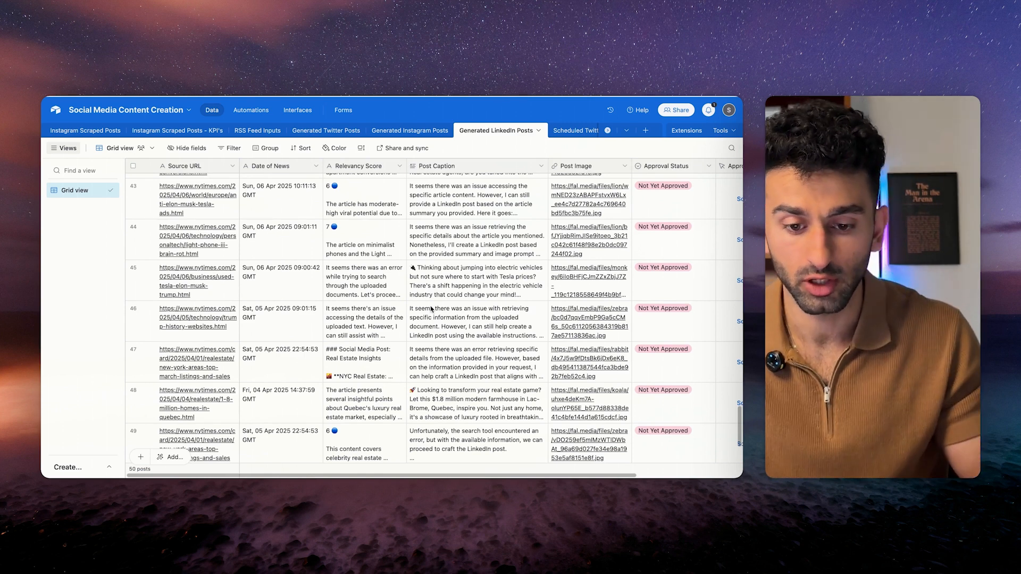
scroll(425, 322, "down", 3)
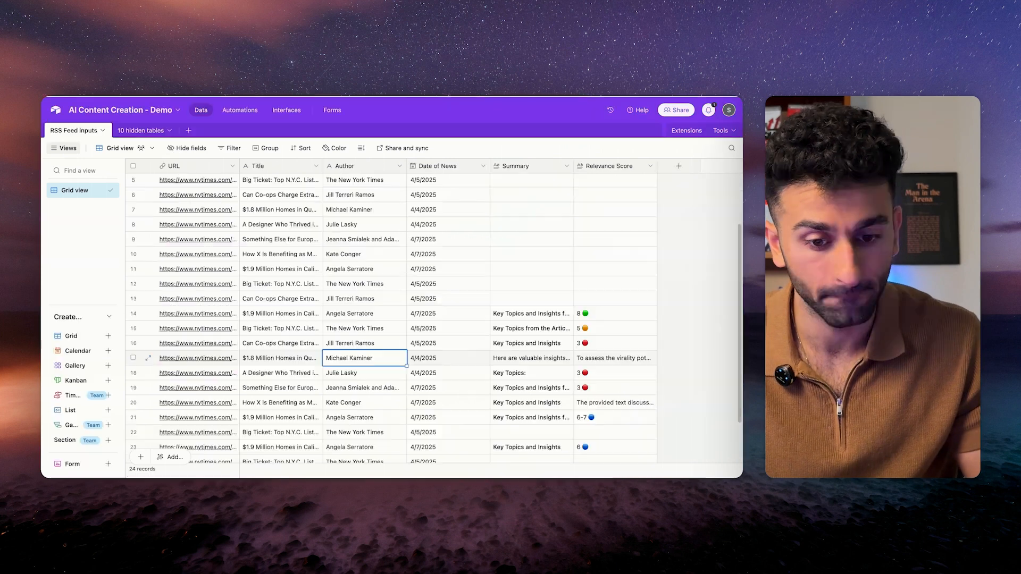
Create blank tables named Generated Tweets and Generated Instagram Posts.
left_click(189, 131)
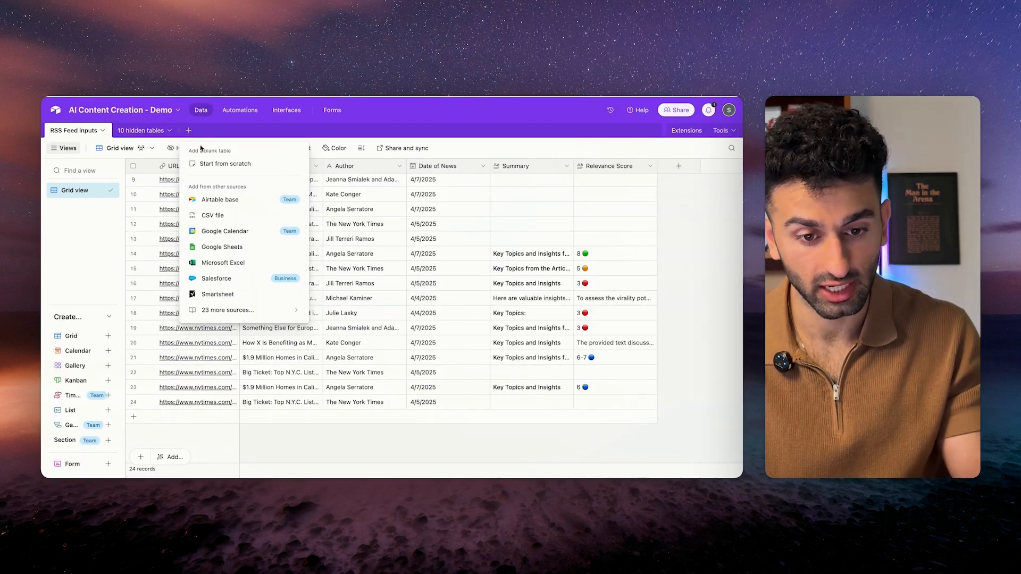
left_click(225, 164)
type("Geen")
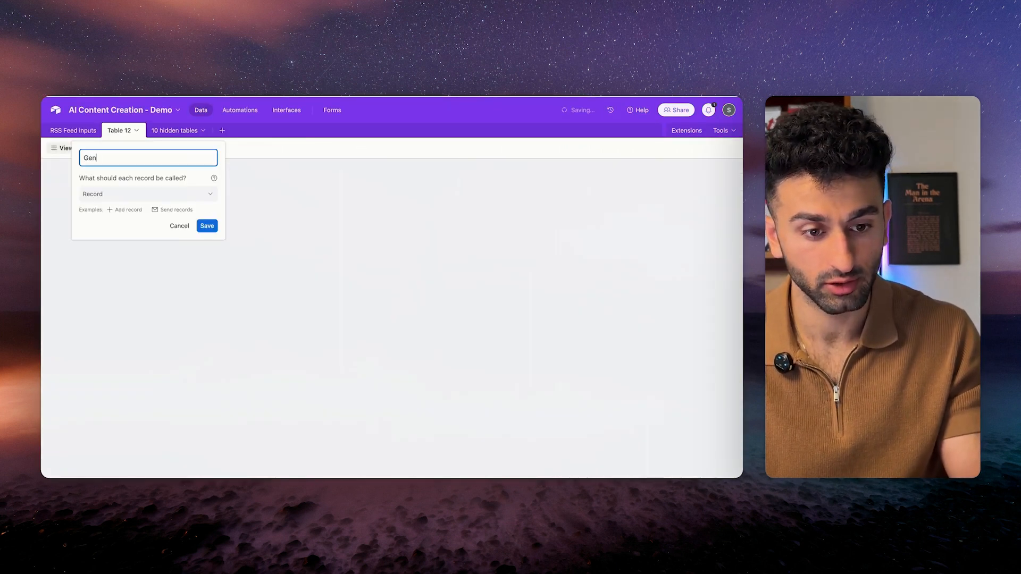
type("erated Twee")
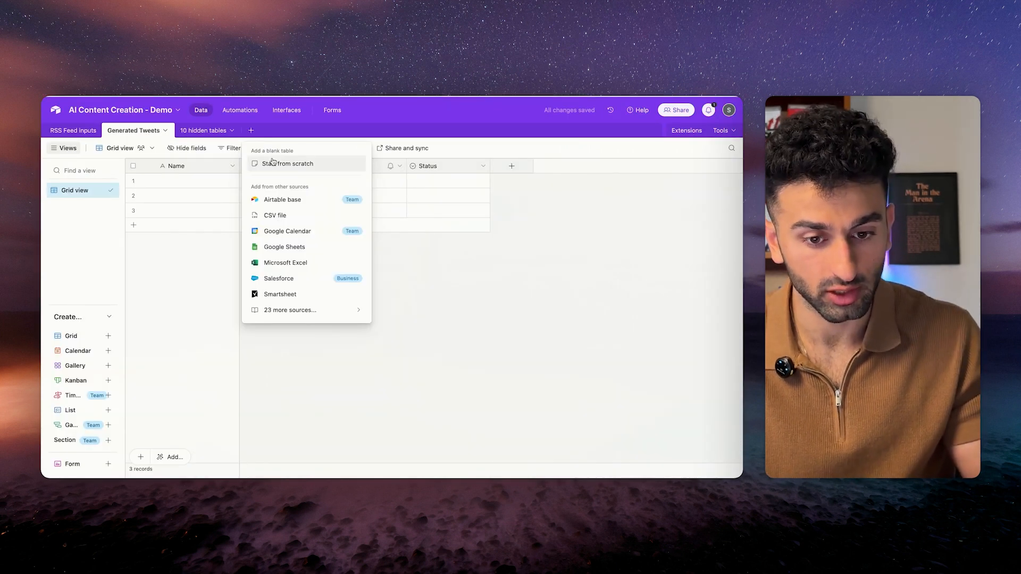
left_click(266, 162)
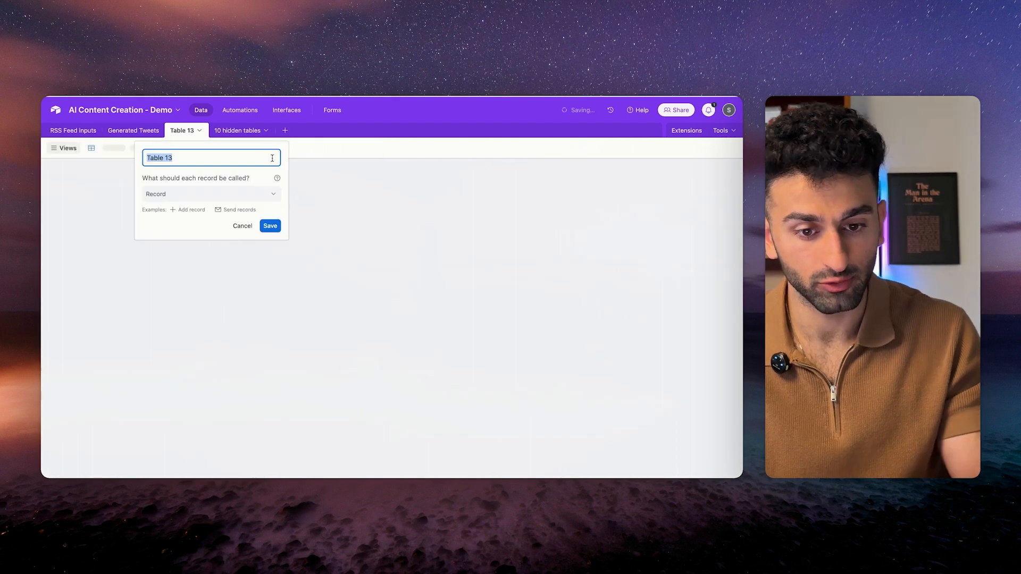
type("Generated Instagram ")
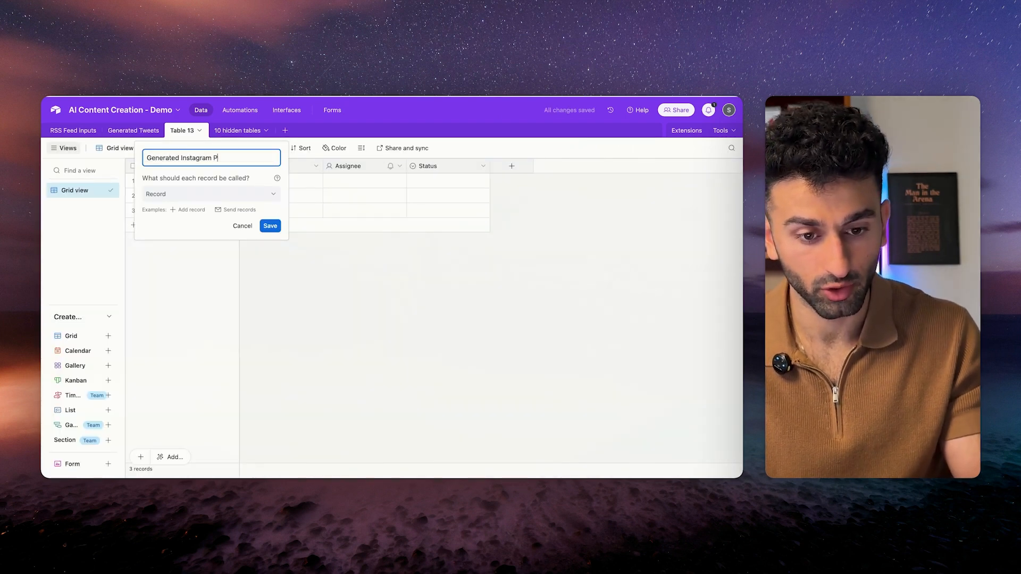
type("Posts")
key("Return")
Create a third blank table, Generated Facebook/LinkedinPosts, and go to Generated Tweets.
left_click(340, 130)
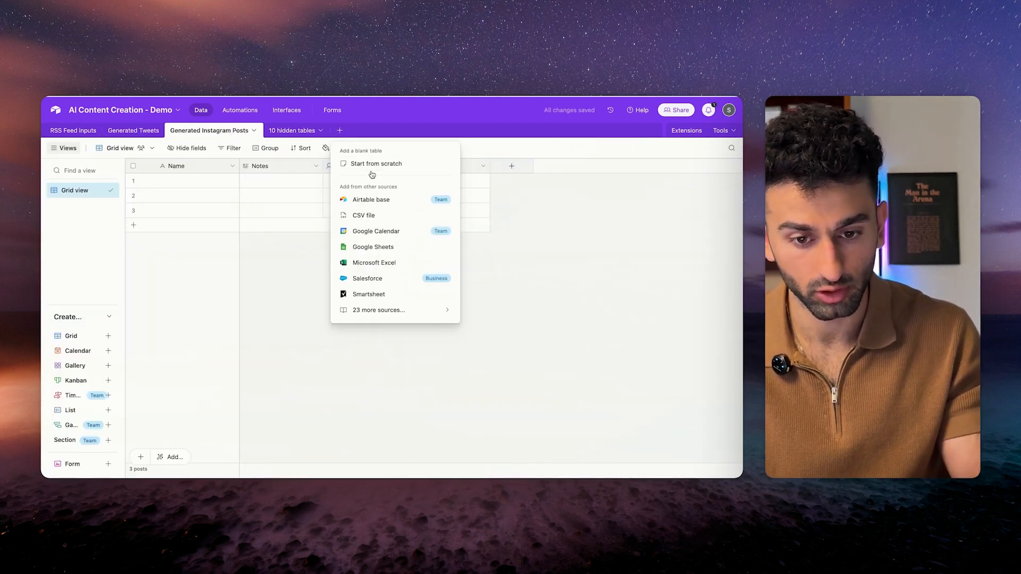
left_click(373, 165)
type("Generated Facebo")
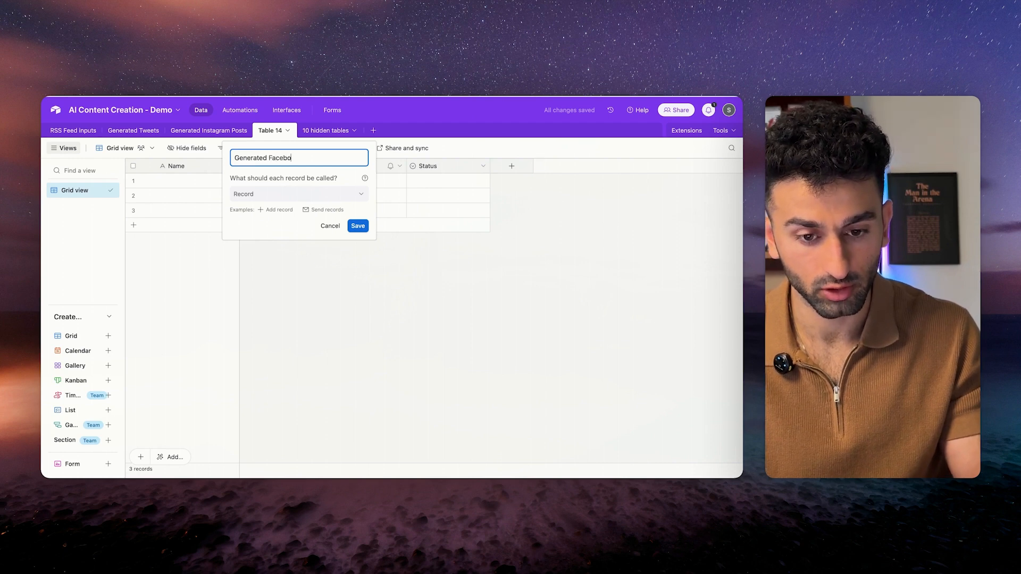
type("ok/LinkedinPosts")
key("Return")
left_click(133, 130)
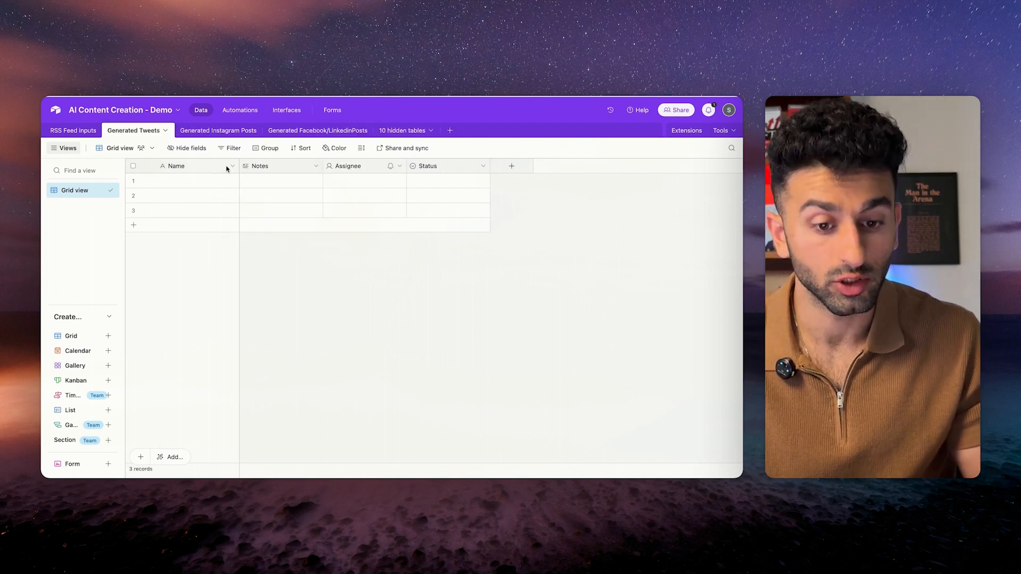
left_click(232, 166)
Rename Name to Tweet and Notes to Relevancy Score, both as Long text fields.
left_click(193, 188)
double_click(219, 189)
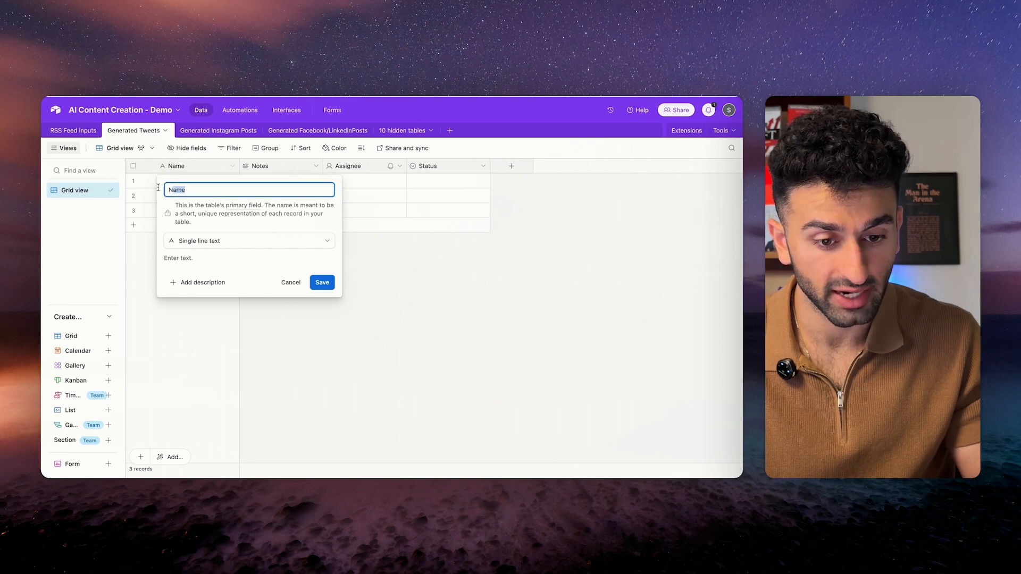
type("Tweet")
left_click(212, 239)
left_click(170, 285)
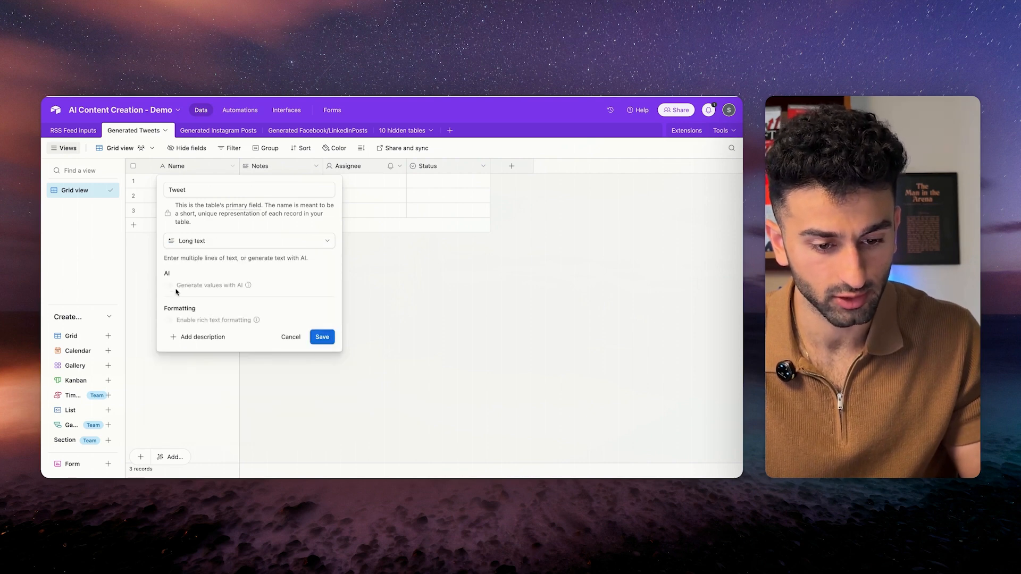
left_click(322, 337)
right_click(245, 167)
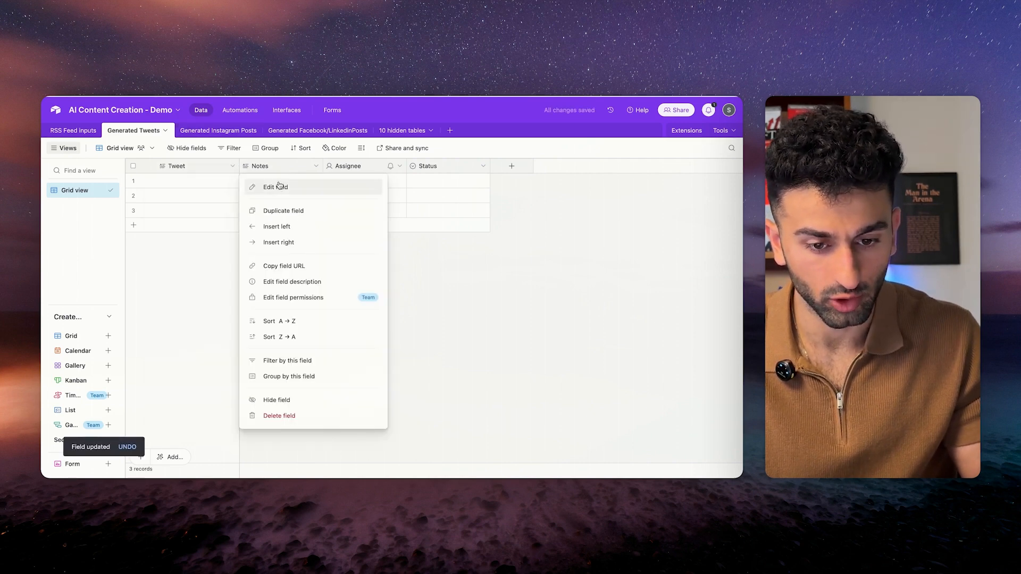
left_click(262, 187)
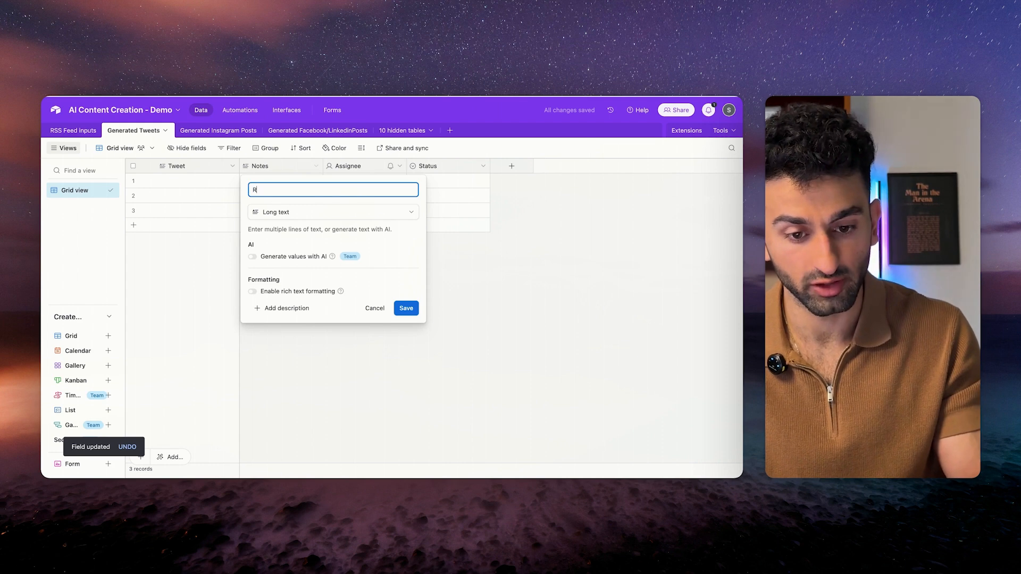
type("Relevancy Score")
left_click(303, 207)
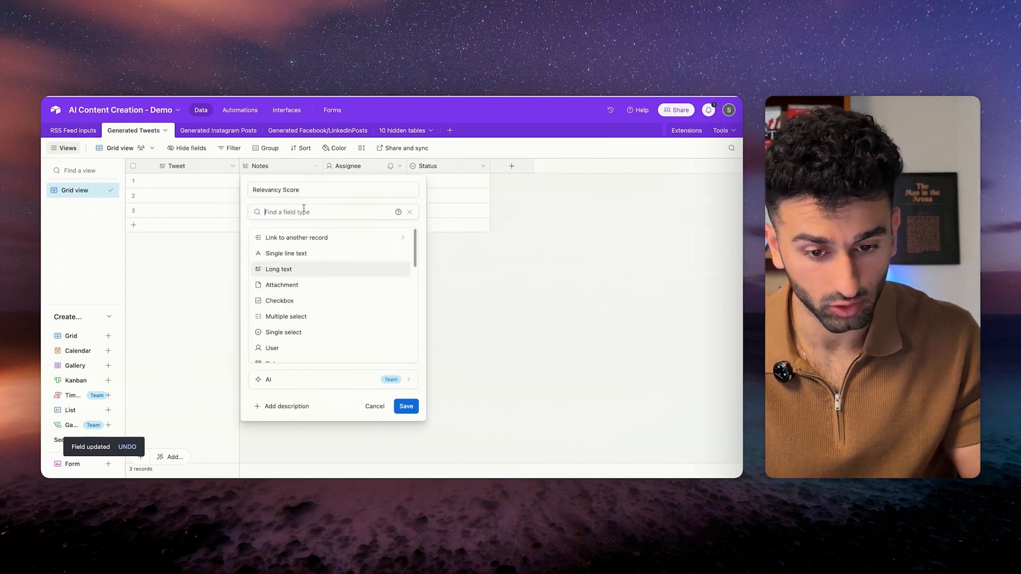
left_click(279, 269)
left_click(405, 307)
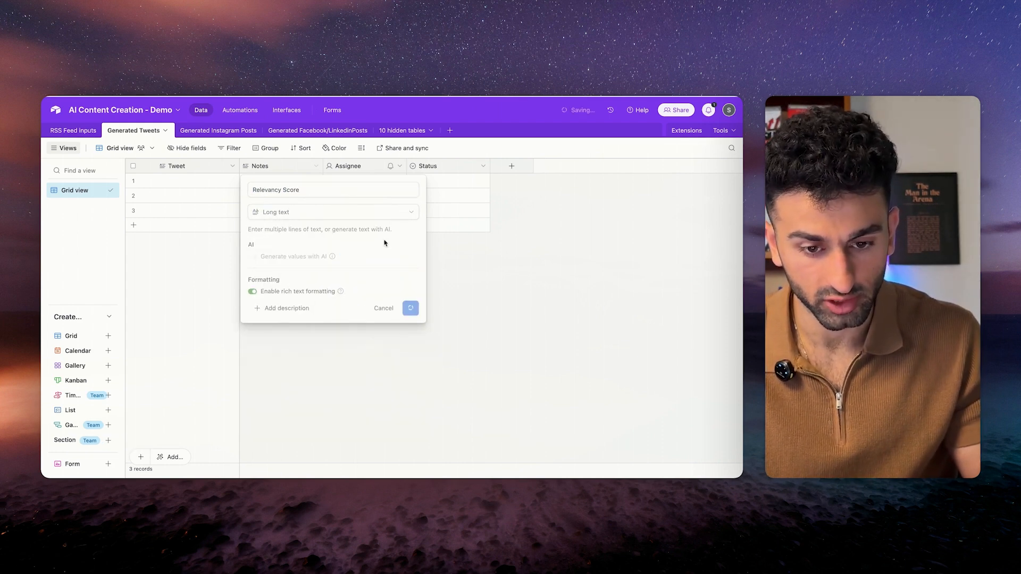
Change the Assignee field into a URL field named Source URL.
left_click(400, 167)
left_click(369, 187)
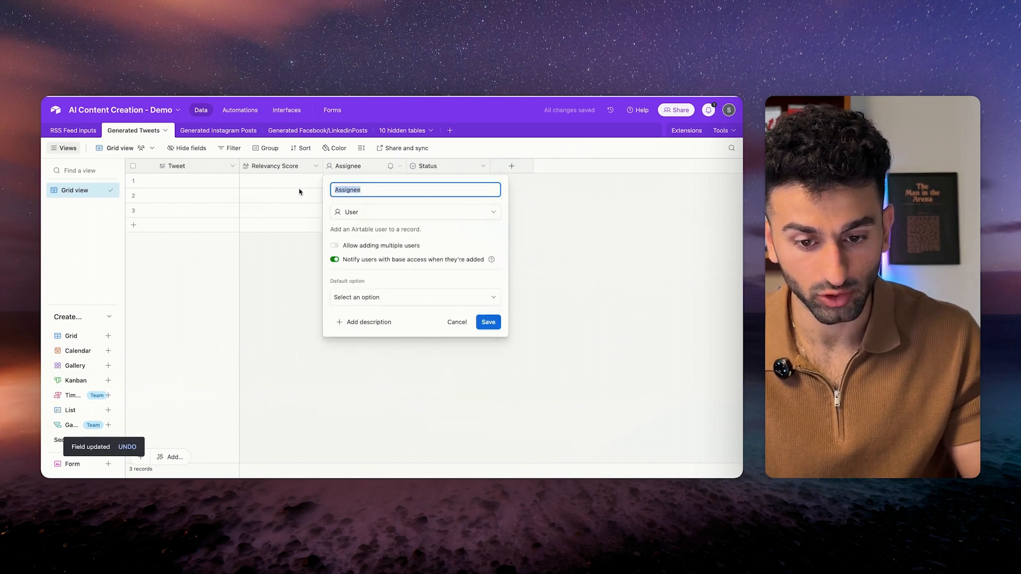
type("Source URL")
left_click(351, 211)
left_click(365, 299)
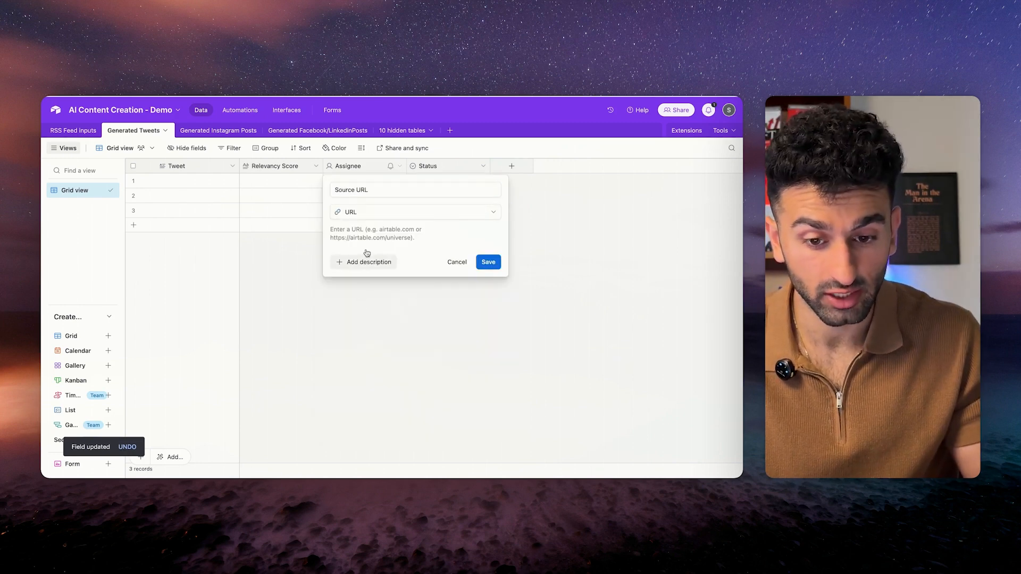
left_click(491, 262)
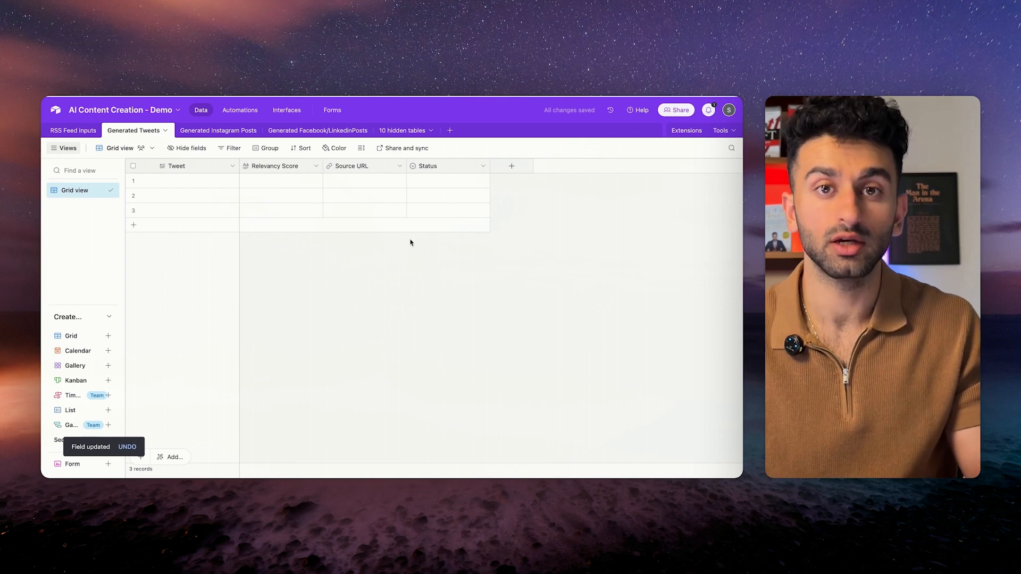
Add a Date Of News date field and move it before Status.
left_click(514, 166)
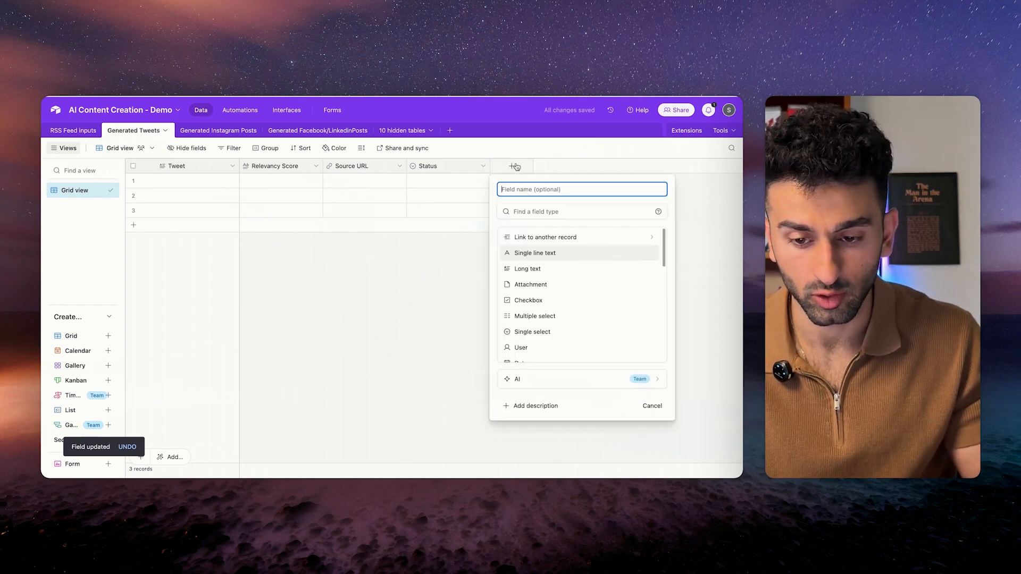
type("Date Of News")
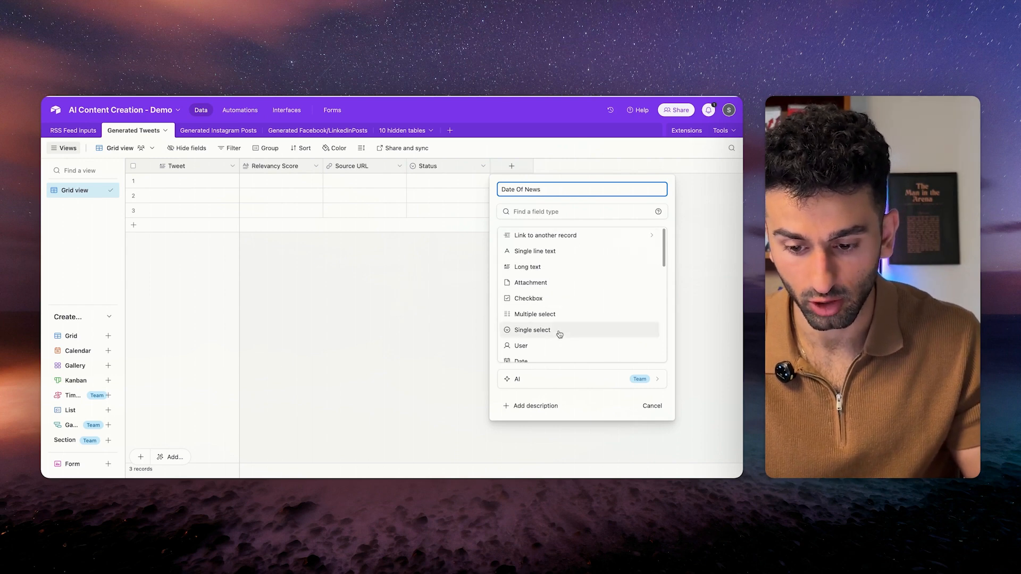
scroll(555, 324, "down", 2)
left_click(566, 313)
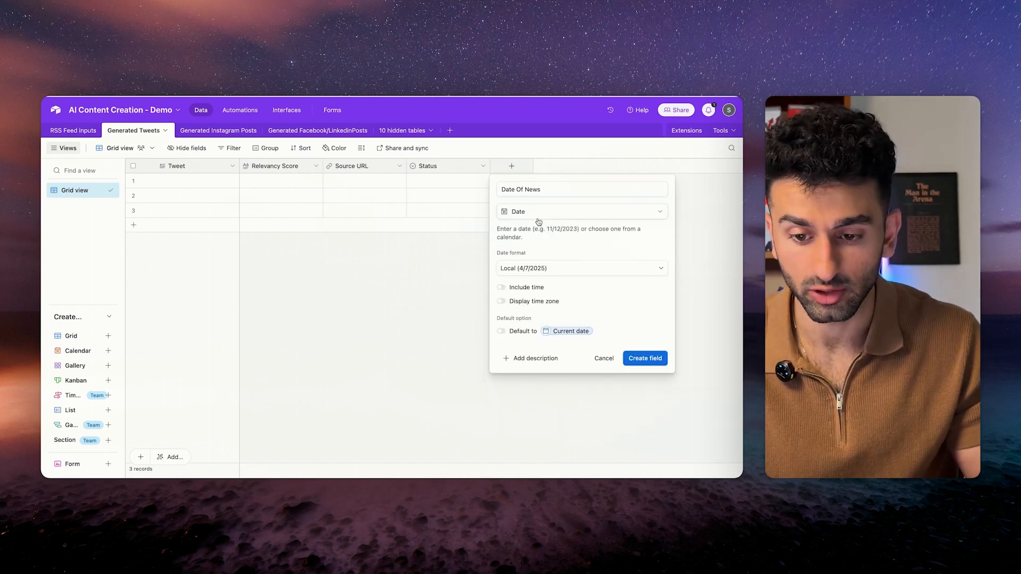
left_click(633, 357)
left_click_drag(524, 166, 416, 166)
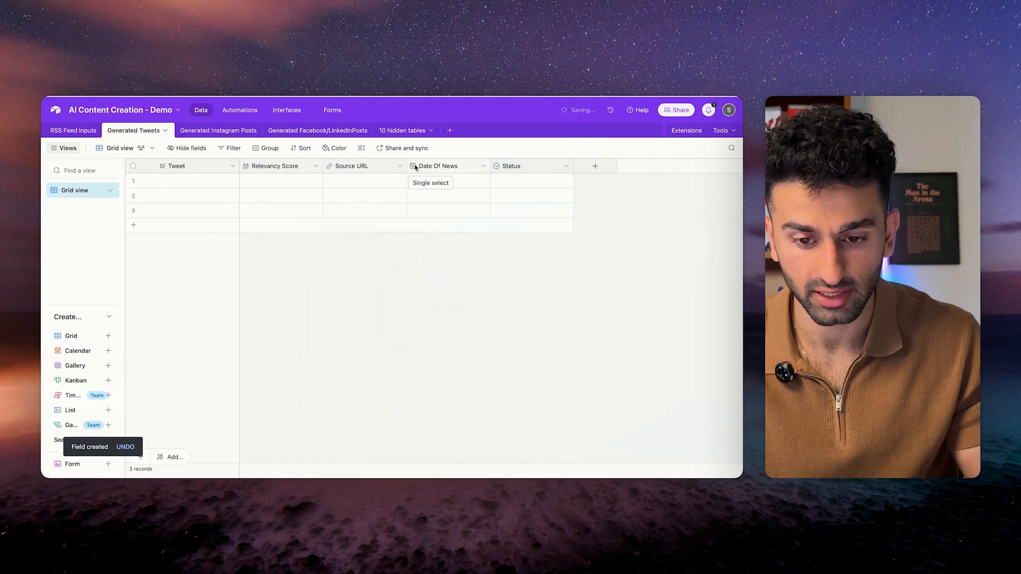
double_click(496, 162)
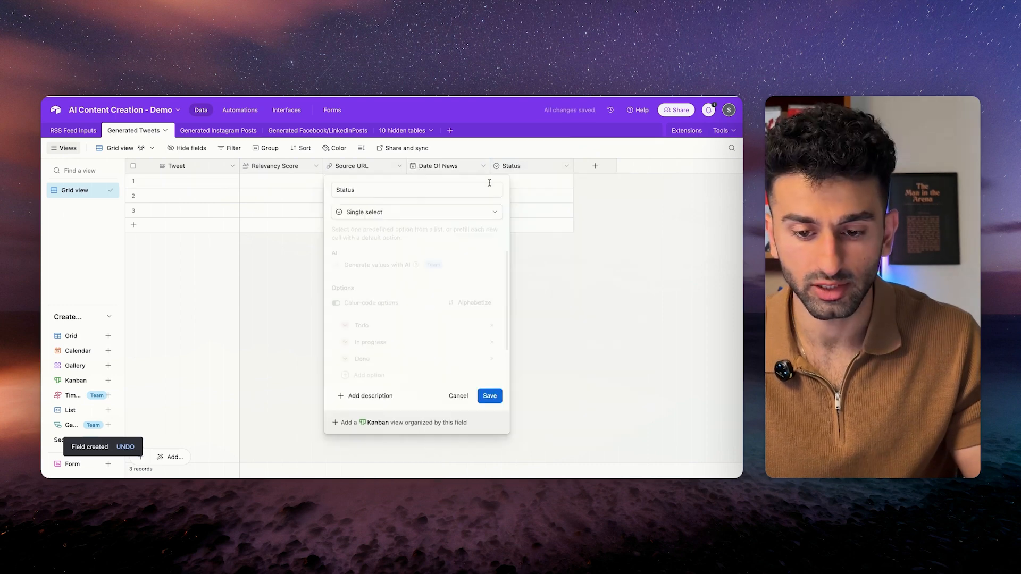
Rename Status to Approval Status with only the options Not Yet Approved and Approved.
left_click(336, 191)
type("Approval")
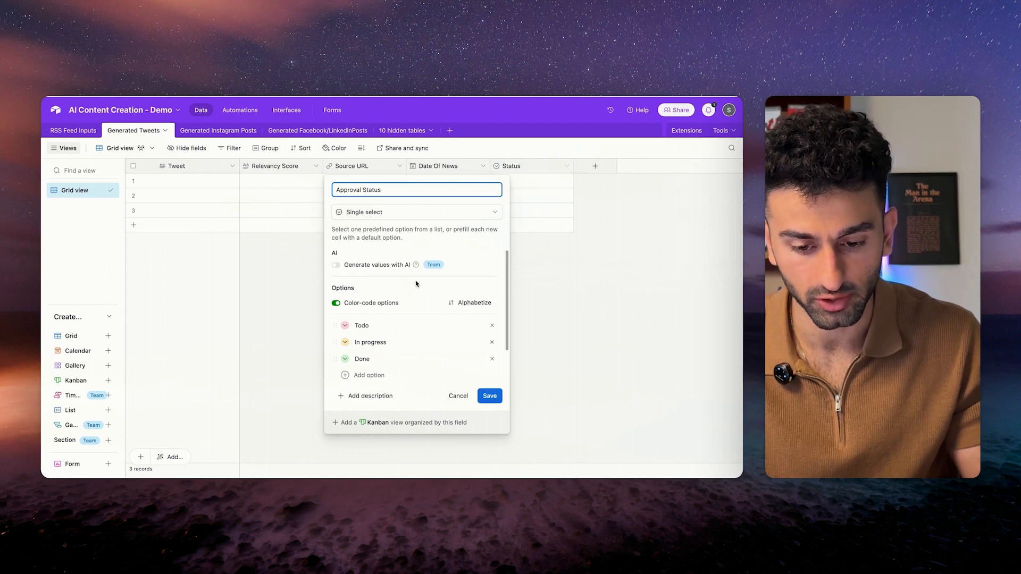
left_click(492, 342)
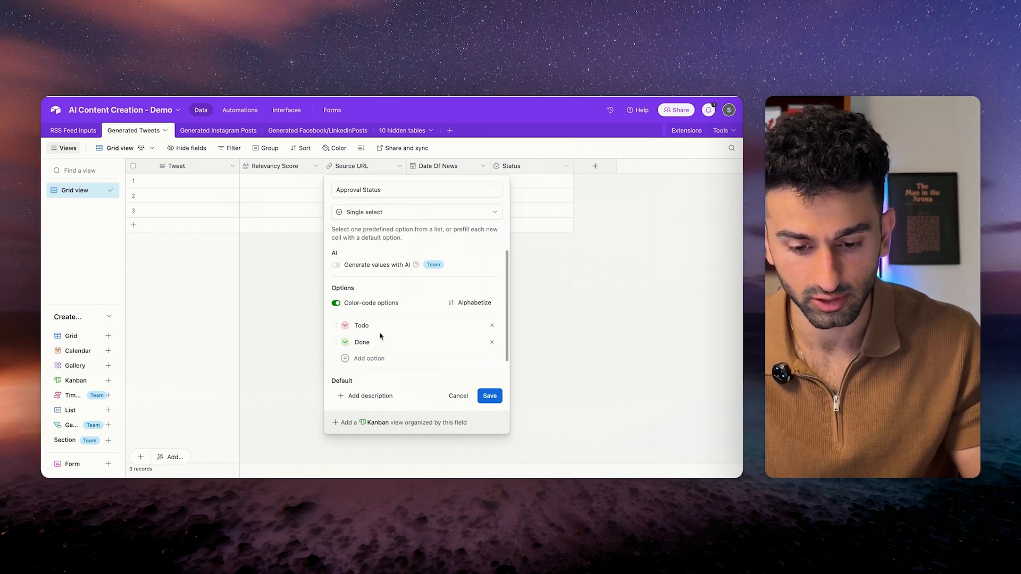
left_click(367, 326)
type("Not Yet Approved")
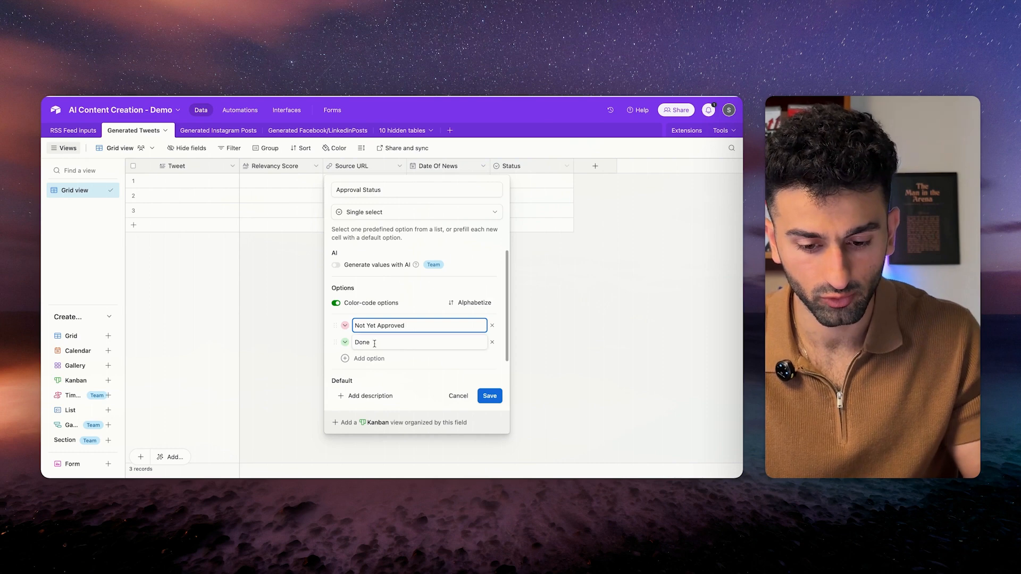
key("Tab")
type("Approved")
left_click(372, 397)
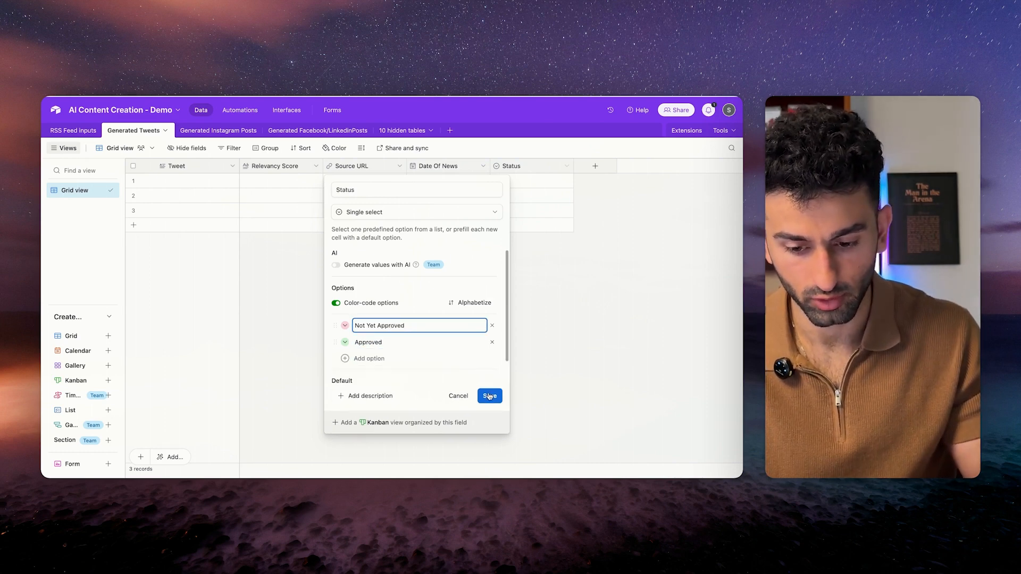
left_click(488, 397)
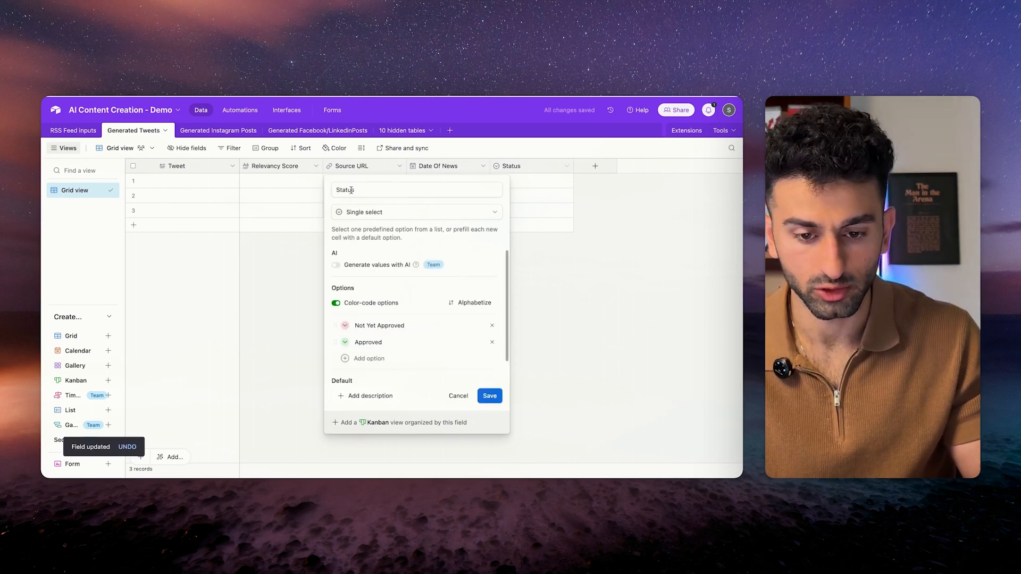
left_click(334, 190)
type("P")
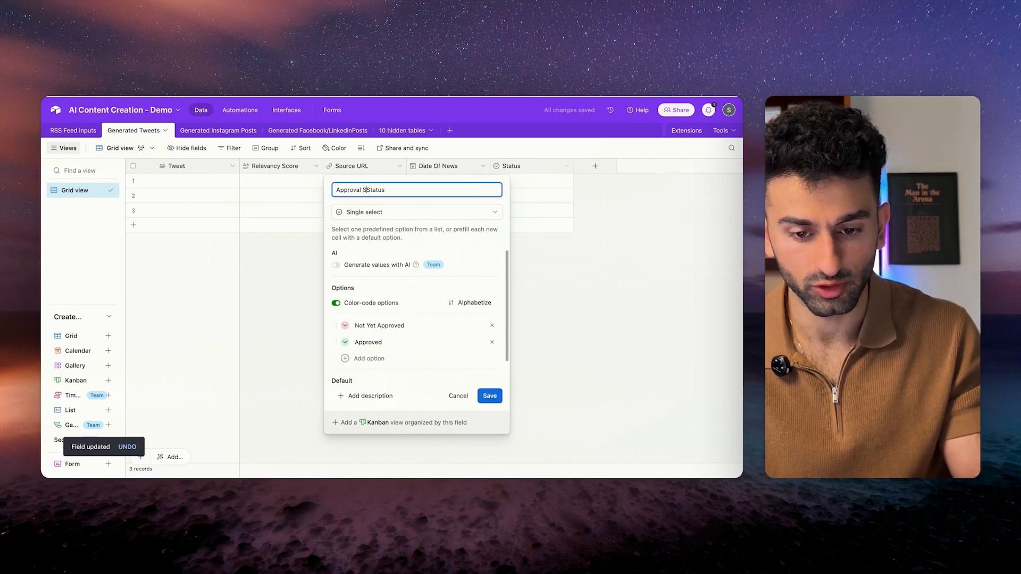
key("Return")
Browse the three new tables, then pan the Make scenario to show the whole workflow.
left_click(598, 166)
left_click(524, 247)
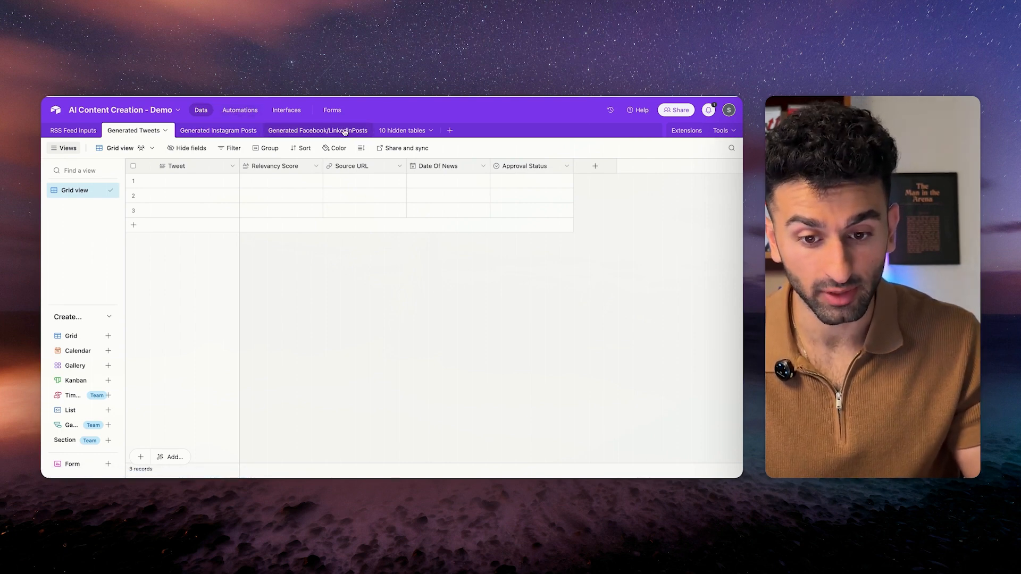
left_click(314, 131)
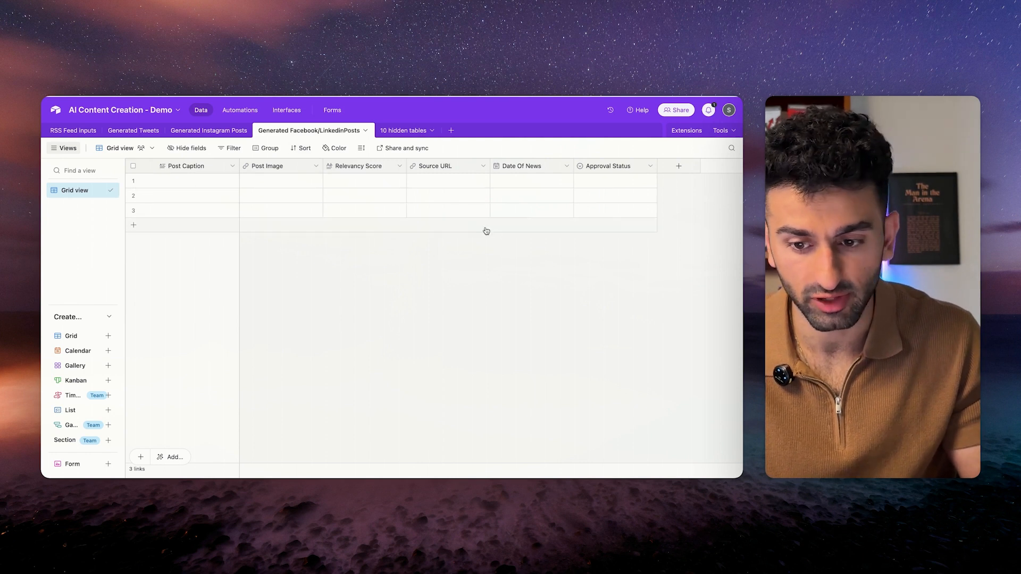
left_click(208, 131)
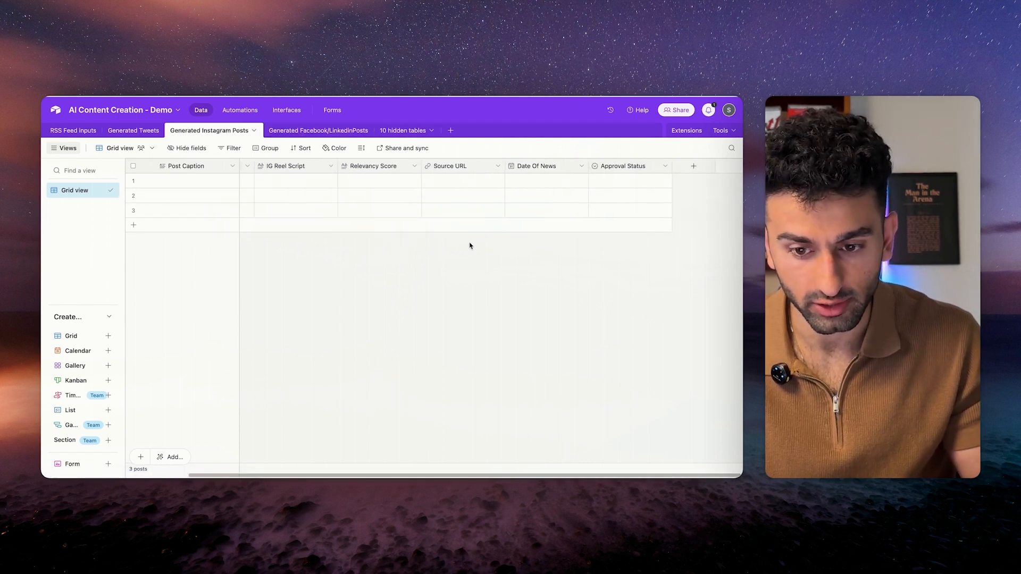
left_click(134, 131)
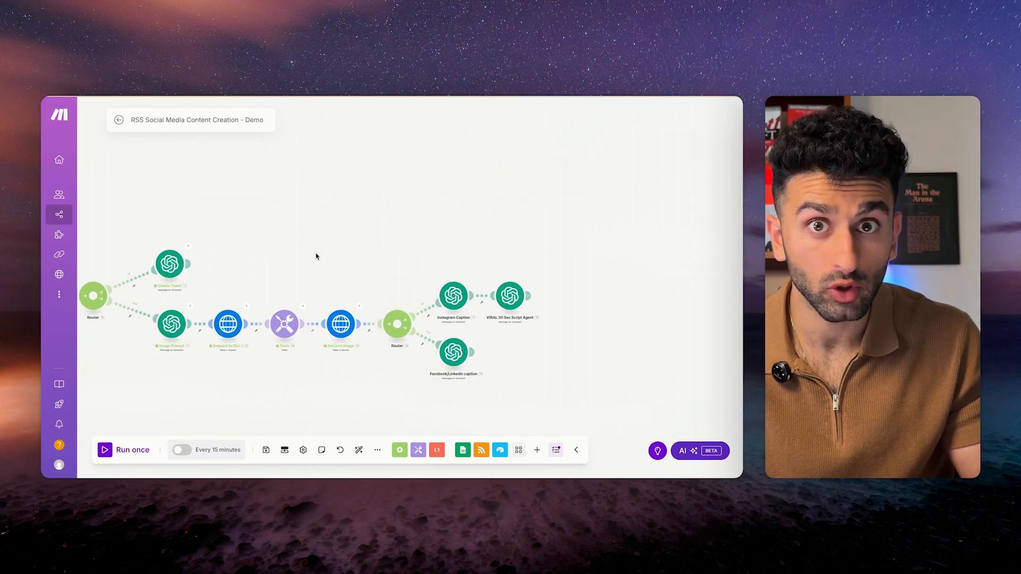
left_click_drag(314, 255, 379, 216)
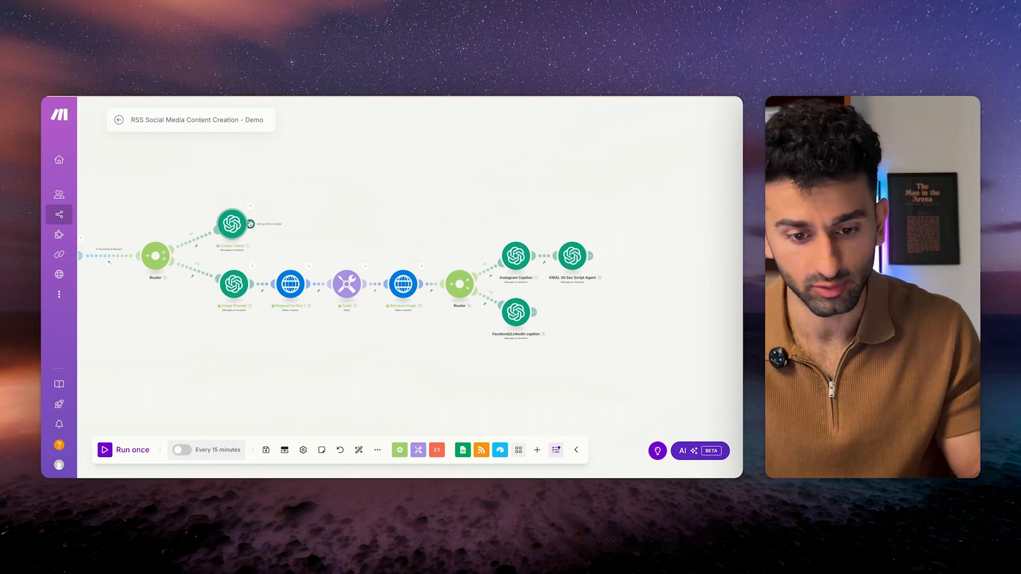
Add an Airtable Create a Record step after Create Tweet, using the AI Content Creation - Demo base.
left_click(250, 224)
left_click(346, 193)
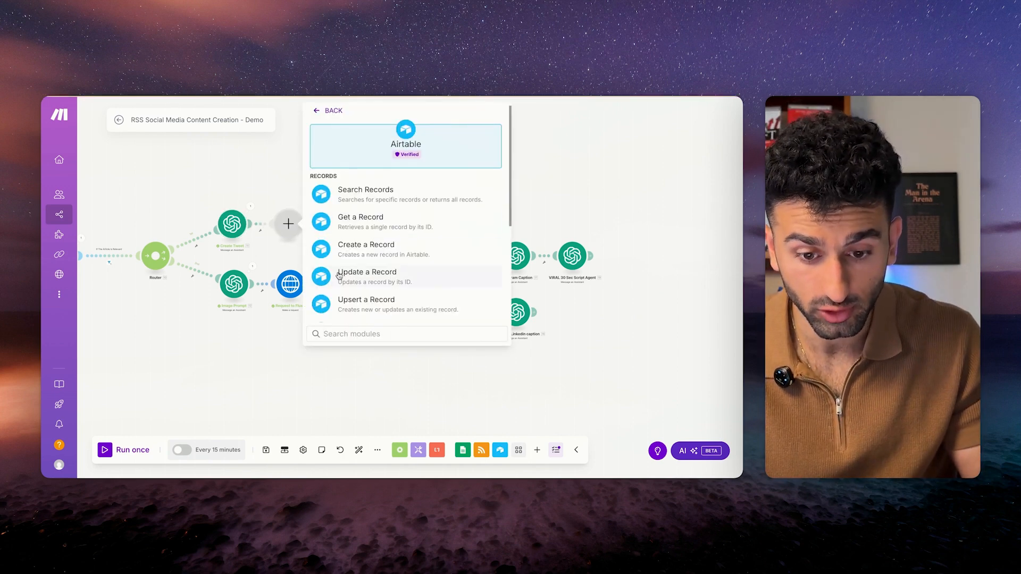
left_click(349, 245)
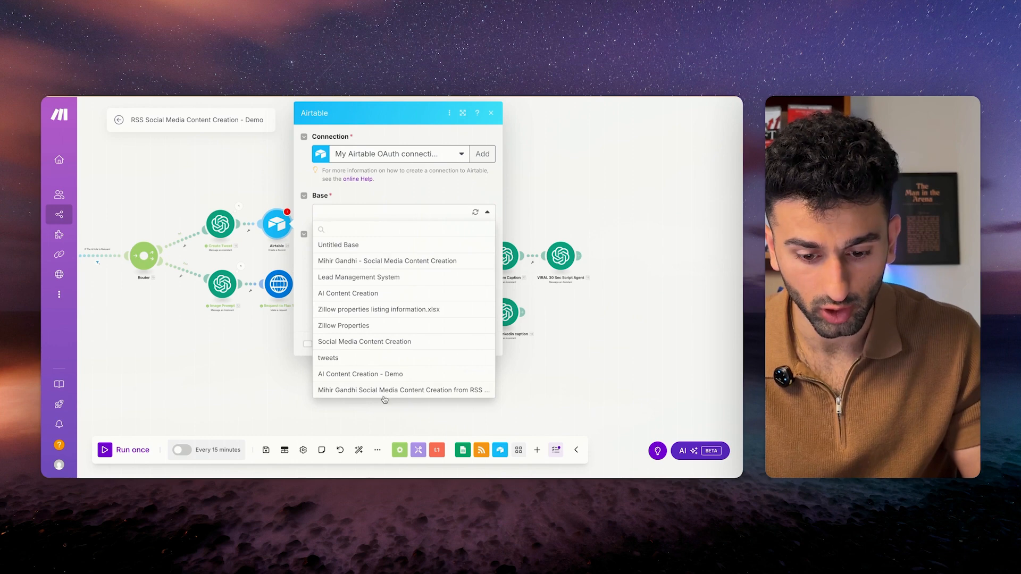
left_click(384, 374)
Map the Create Tweet result into Tweet and the score result into Relevancy Score.
scroll(394, 267, "down", 3)
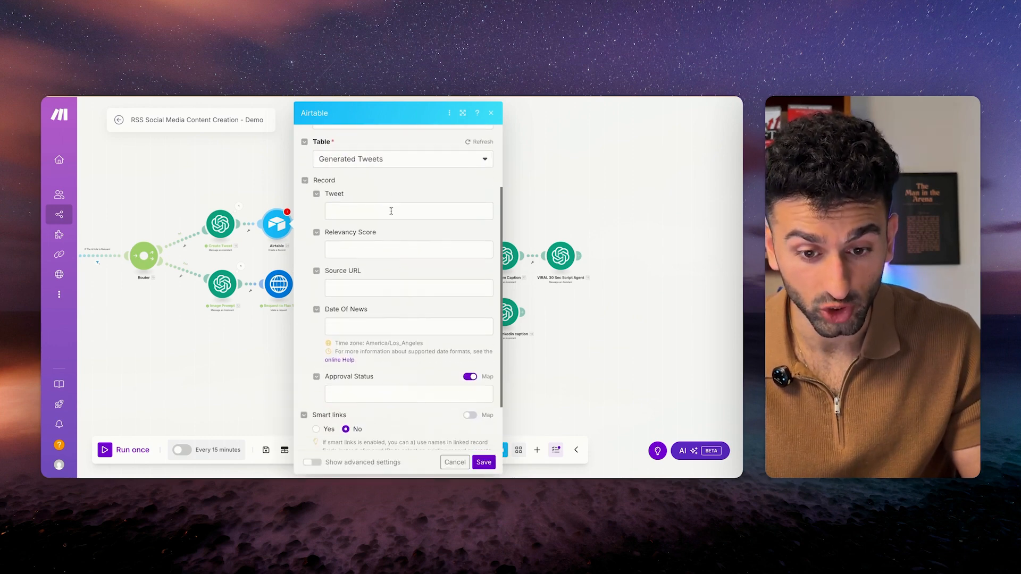
left_click(391, 210)
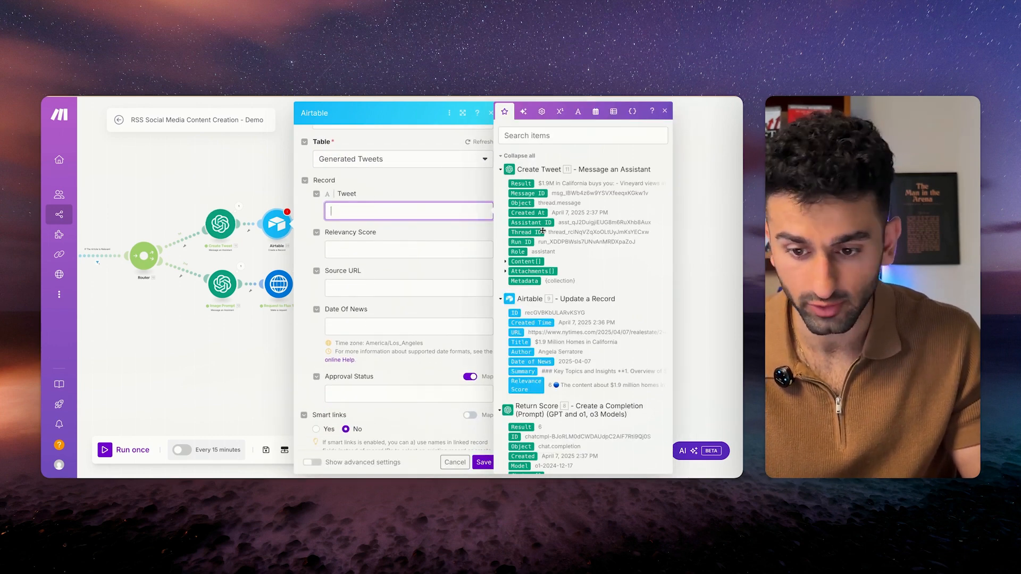
scroll(531, 192, "down", 2)
left_click(521, 167)
left_click(369, 250)
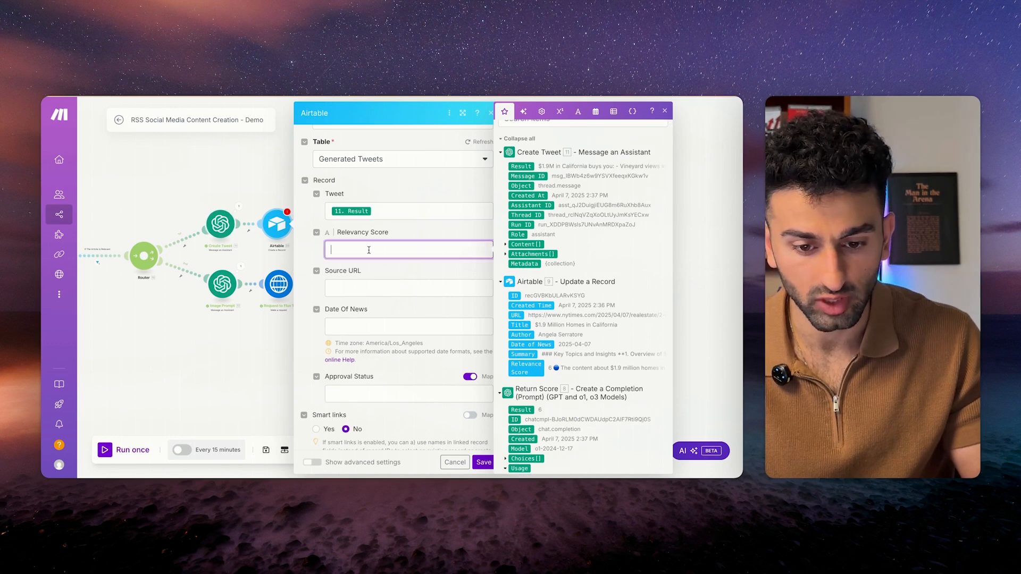
scroll(555, 349, "down", 5)
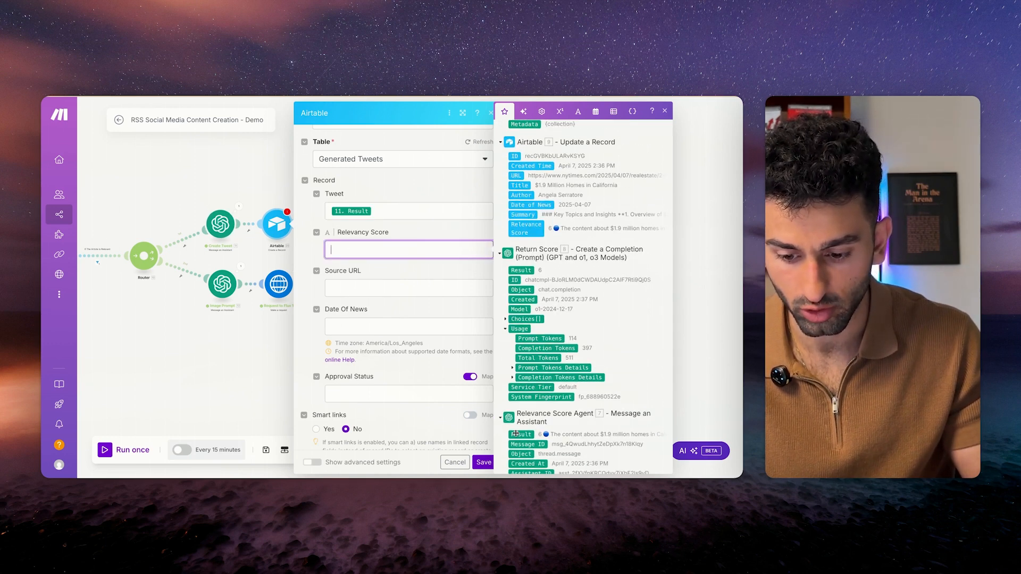
left_click(521, 434)
Map the RSS item URL into Source URL and the RSS date created into Date Of News.
left_click(388, 284)
scroll(558, 298, "down", 15)
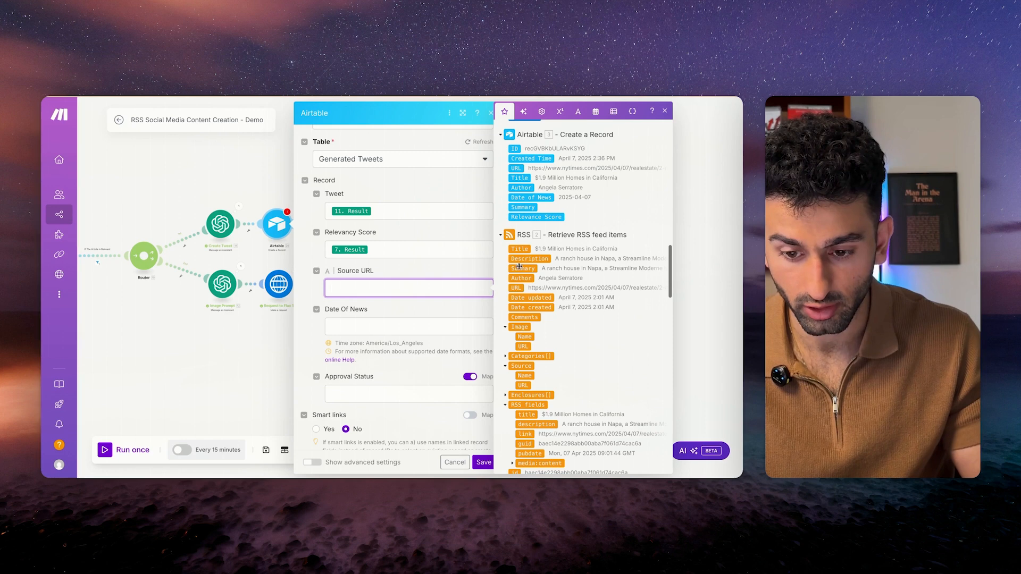
left_click(516, 288)
left_click(371, 325)
scroll(524, 383, "down", 3)
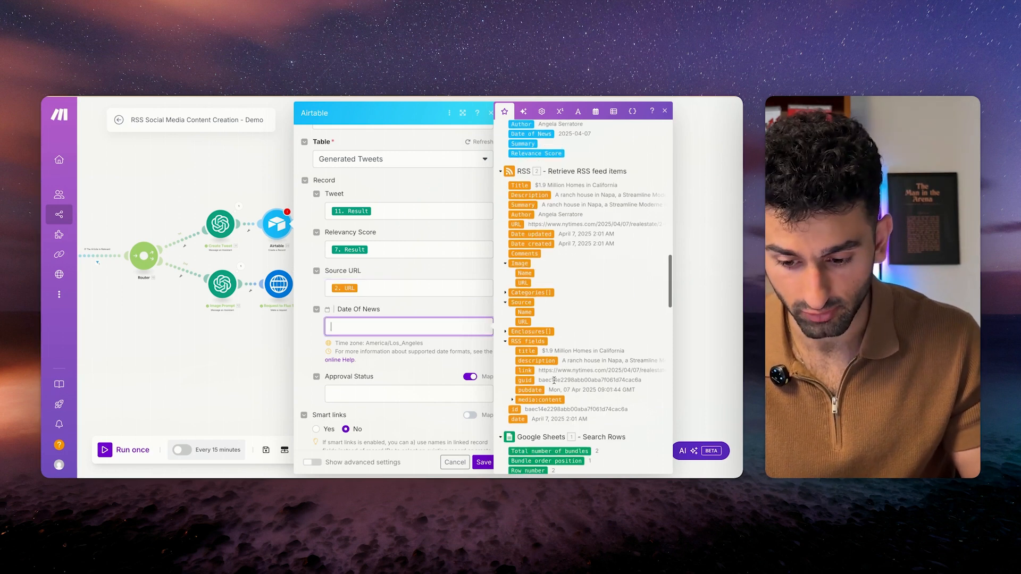
left_click(520, 240)
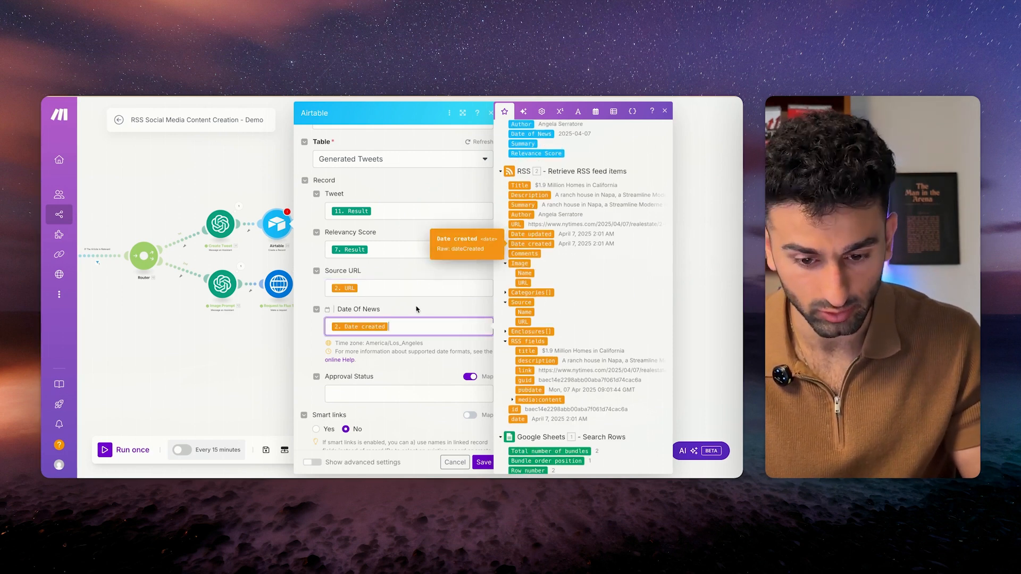
Set Approval Status to 'Not Yet Approved', save the module and save the scenario.
left_click(424, 303)
scroll(430, 351, "down", 2)
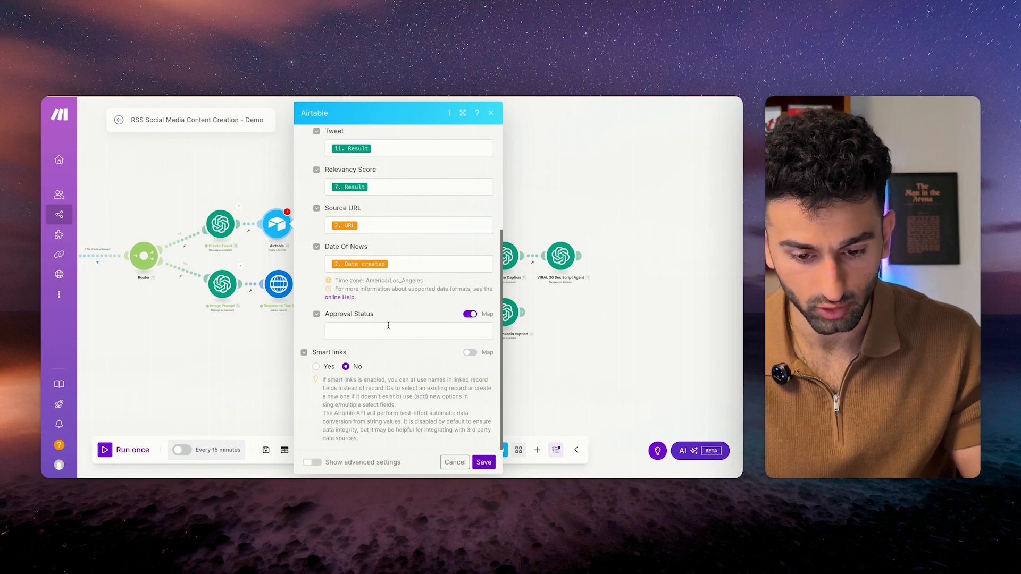
left_click(389, 328)
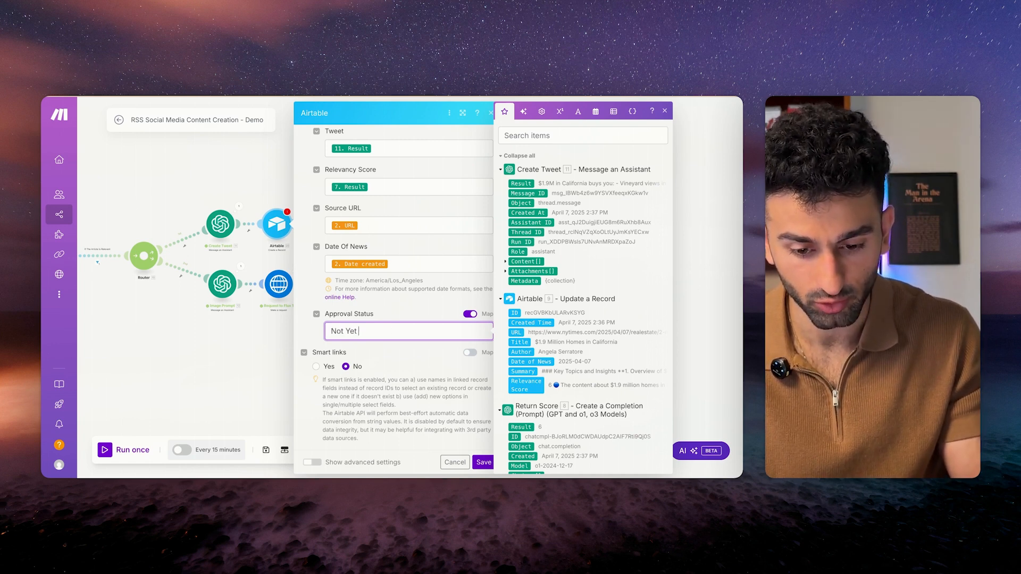
key("BackSpace")
key("BackSpace")
key("BackSpace")
type("pproved")
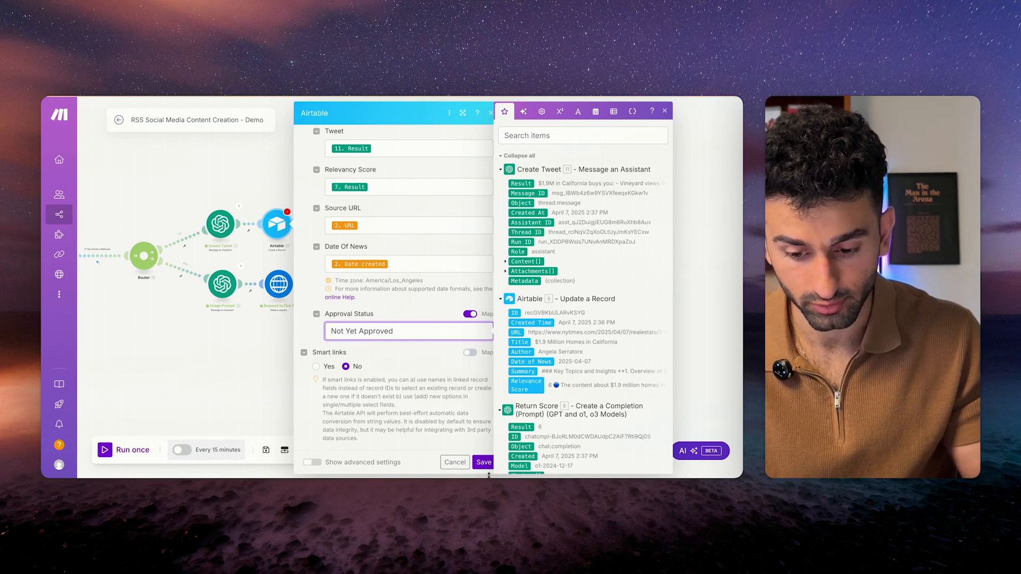
left_click(483, 462)
left_click(266, 450)
Clone the Airtable step onto the Instagram chain's end, targeting the Generated Instagram Posts table.
right_click(276, 224)
left_click(301, 289)
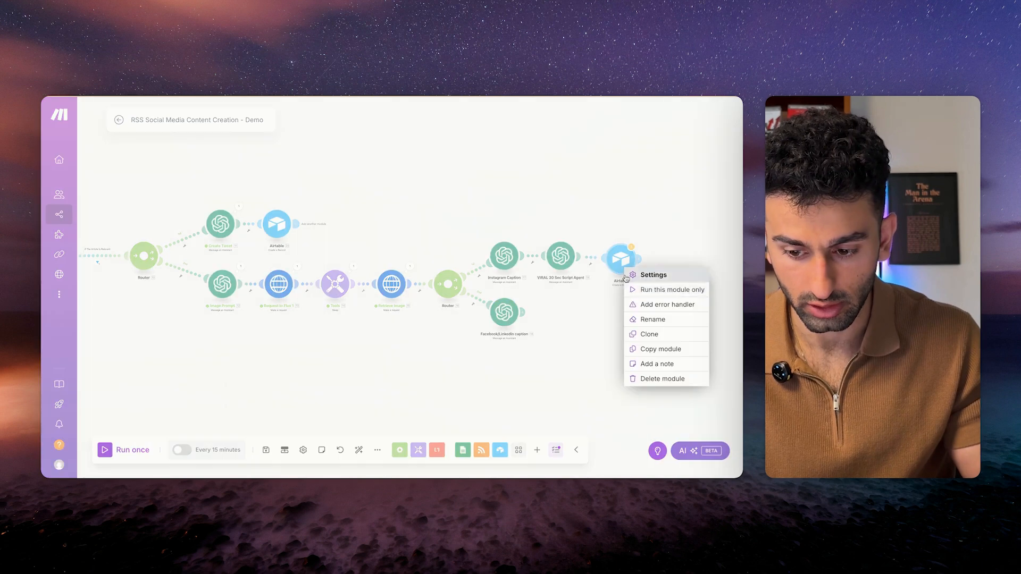
left_click_drag(620, 259, 560, 313)
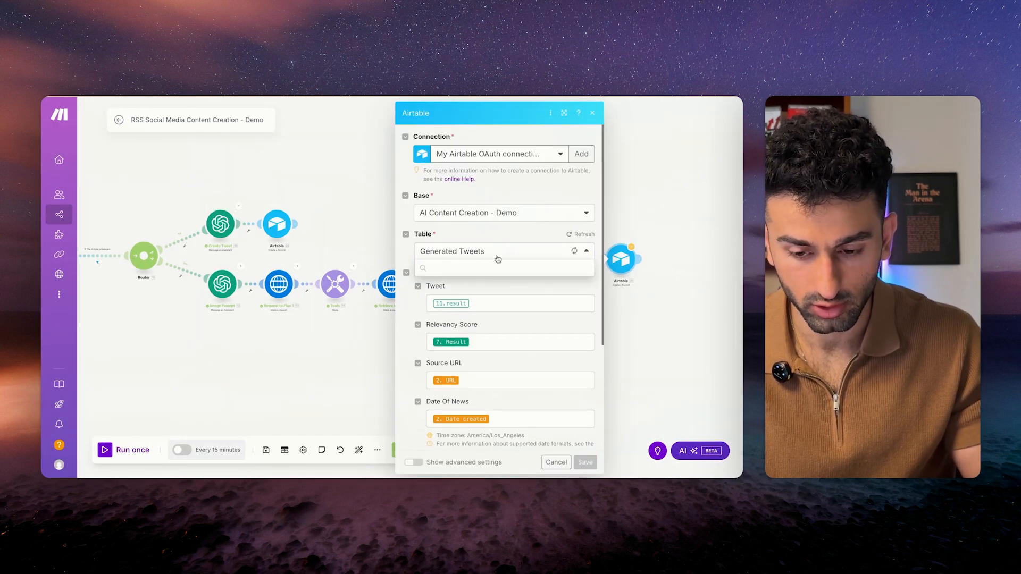
left_click(490, 256)
scroll(487, 439, "down", 1)
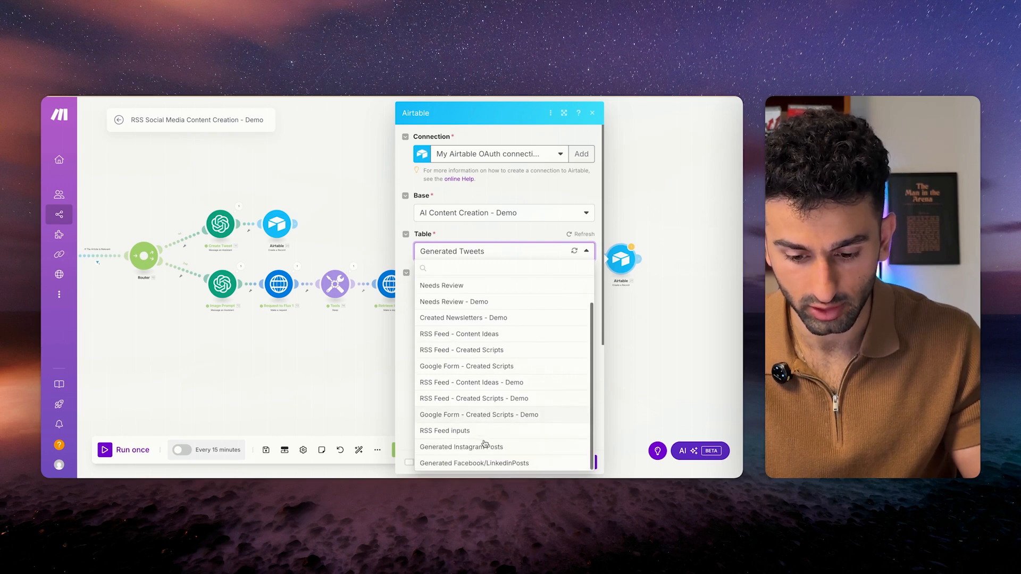
left_click(487, 449)
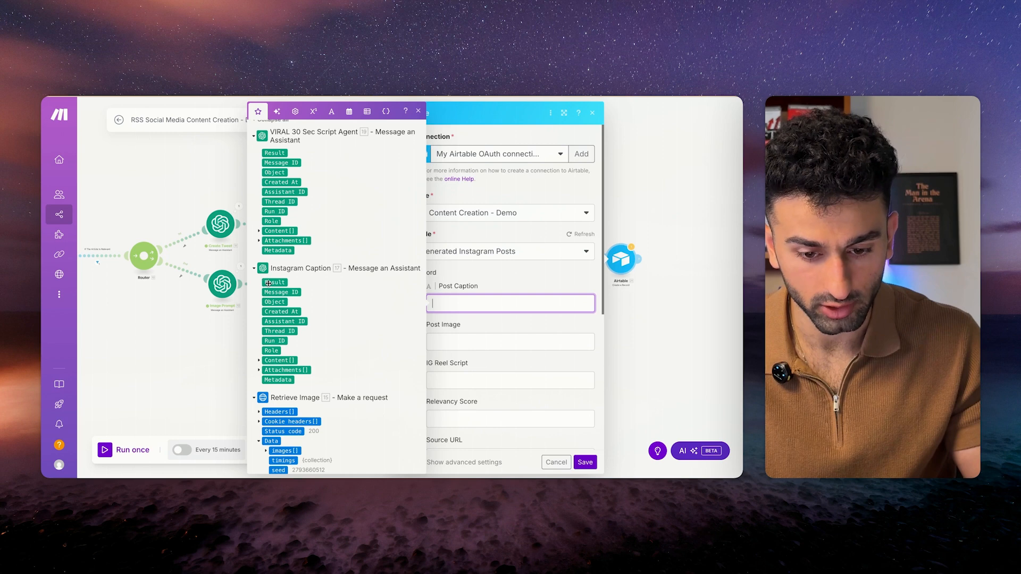
Map the Instagram Caption, generated image url and script agent result into Post Caption, Post Image and IG Reel Script.
left_click(268, 283)
key("Tab")
scroll(341, 324, "down", 4)
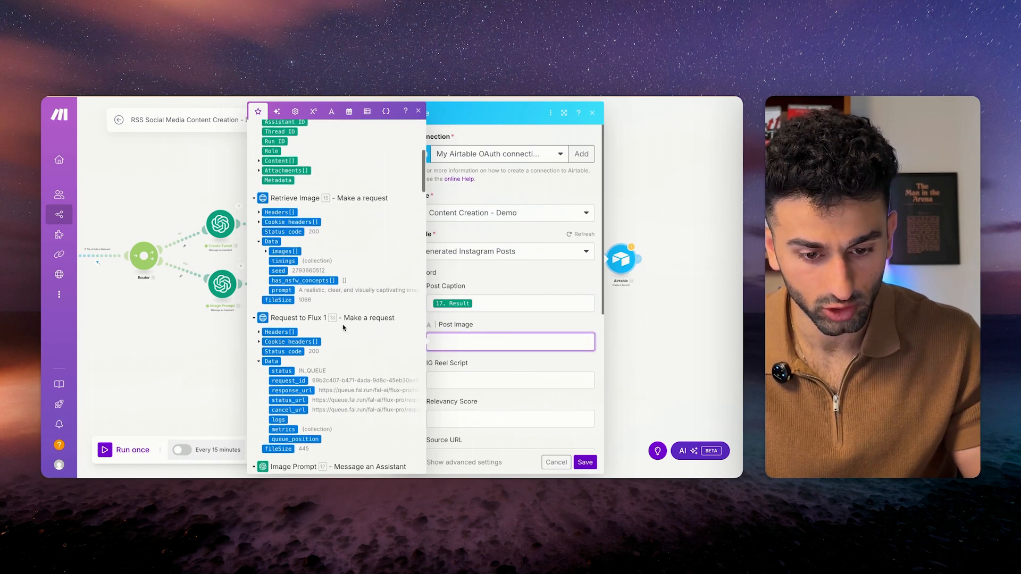
left_click(266, 240)
left_click(285, 250)
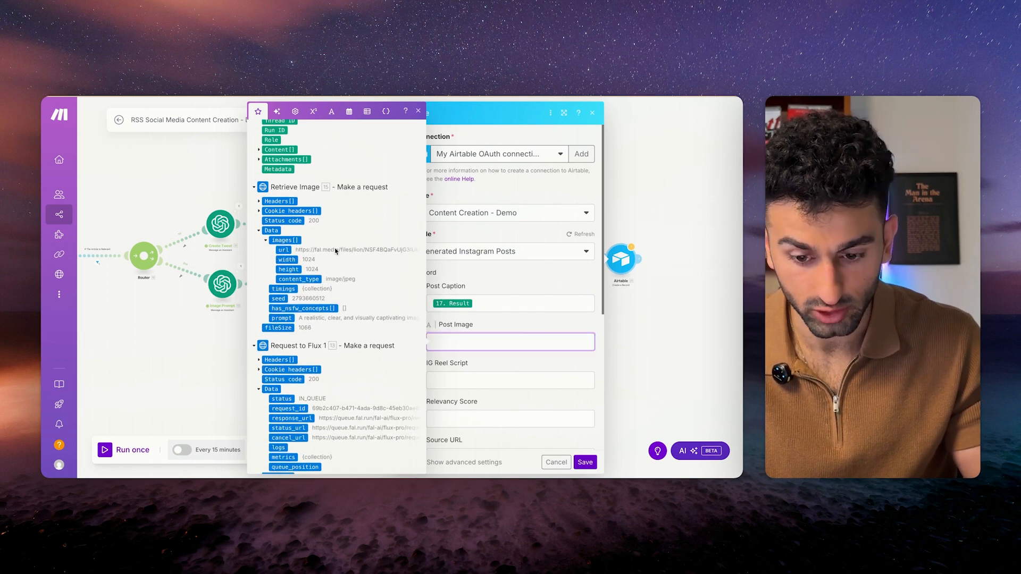
key("Tab")
scroll(303, 338, "down", 2)
scroll(303, 338, "up", 2)
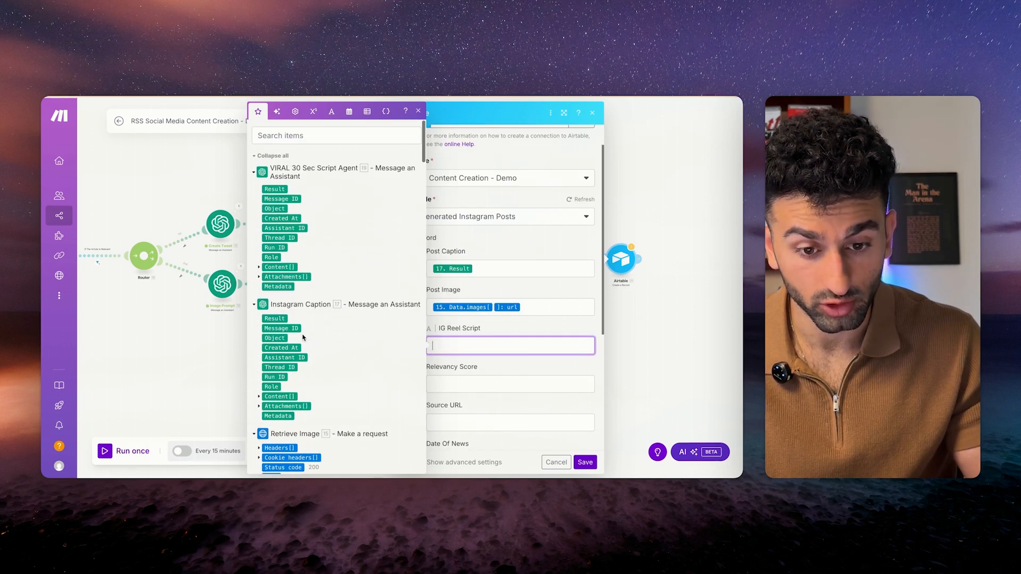
left_click(272, 189)
Map the score result into Relevancy Score and the RSS item URL into Source URL.
key("Tab")
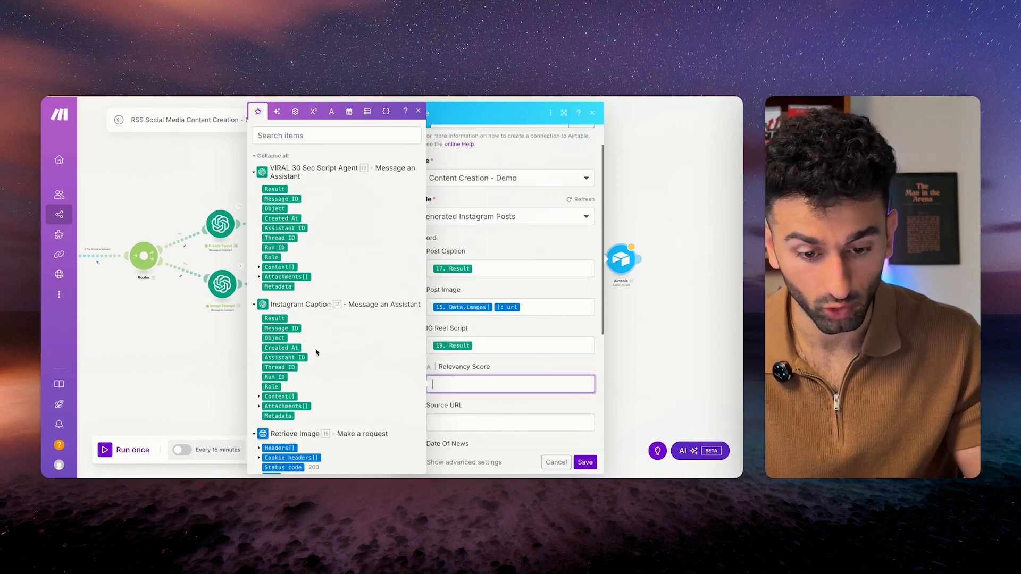
scroll(315, 351, "down", 10)
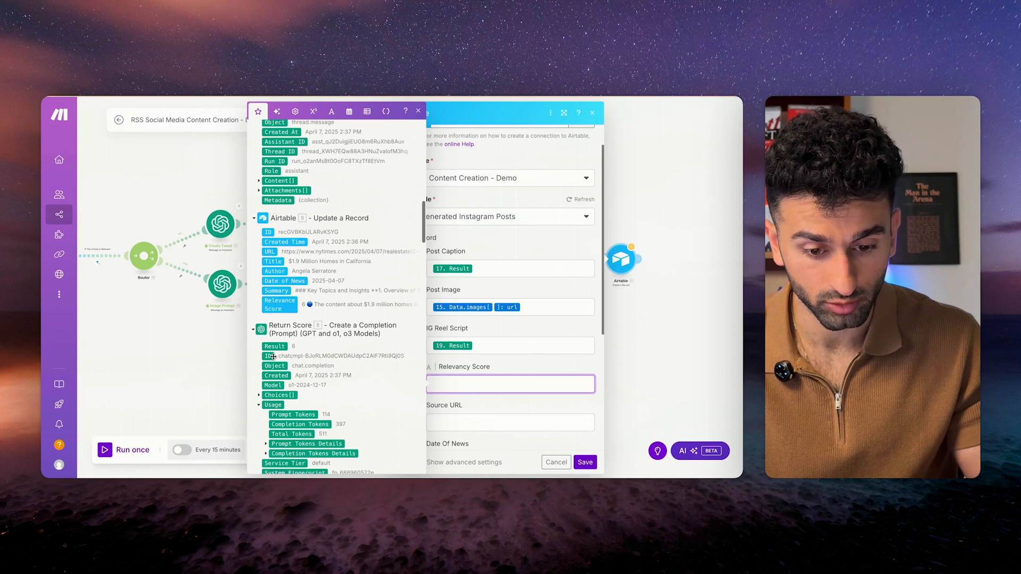
scroll(273, 339, "down", 7)
left_click(274, 330)
key("Tab")
scroll(275, 298, "down", 10)
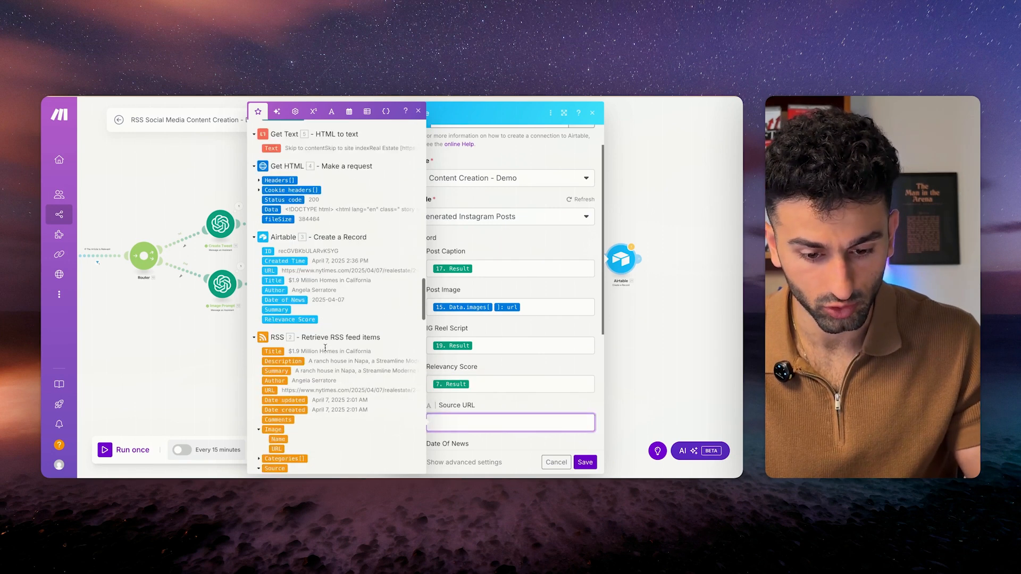
left_click(269, 288)
scroll(515, 360, "down", 4)
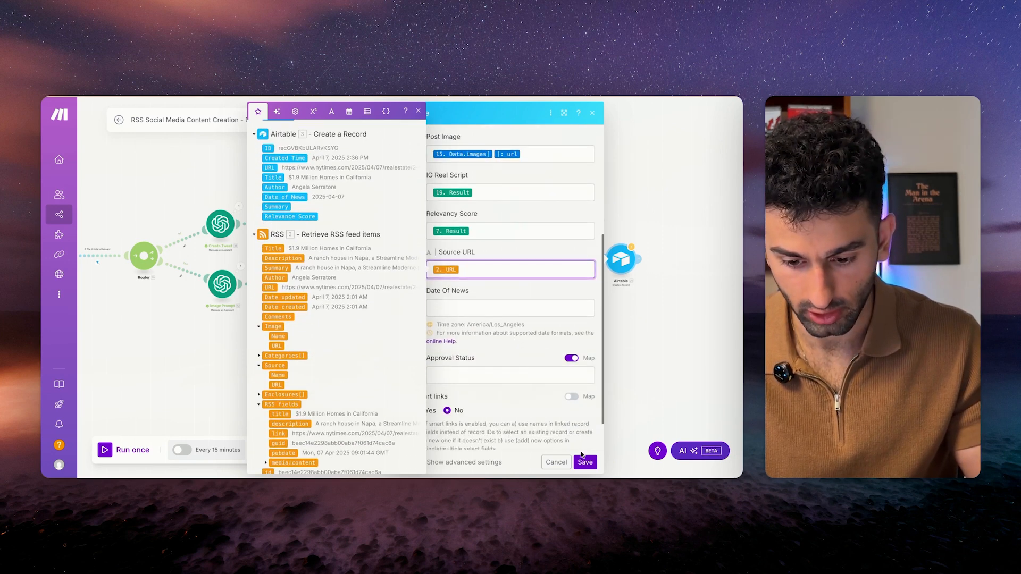
Enter 'Not Yet Approved' as Approval Status, close the module, and open the Facebook/LinkedIn Airtable module.
left_click(509, 375)
type("Not Ye")
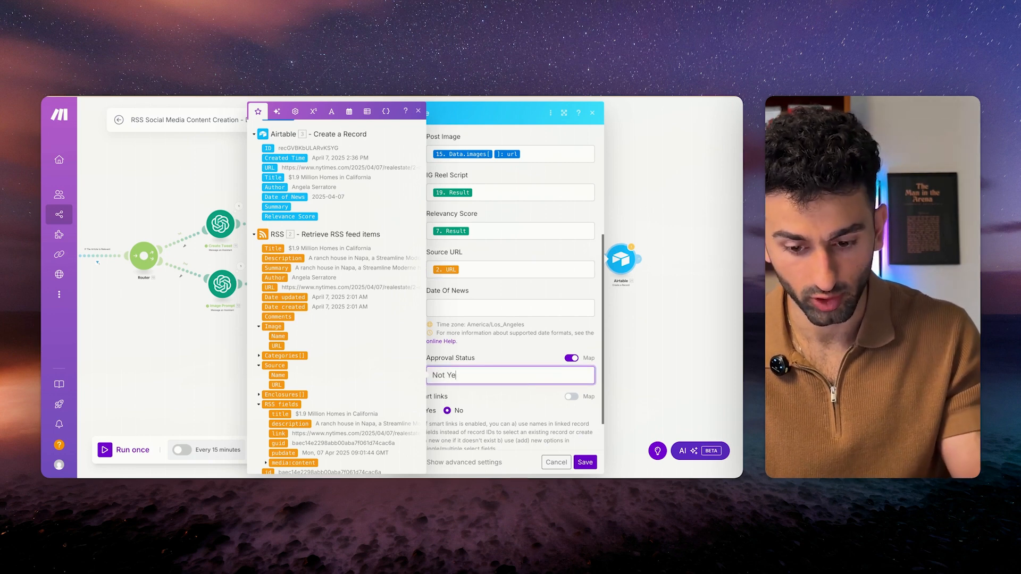
type("t Approved")
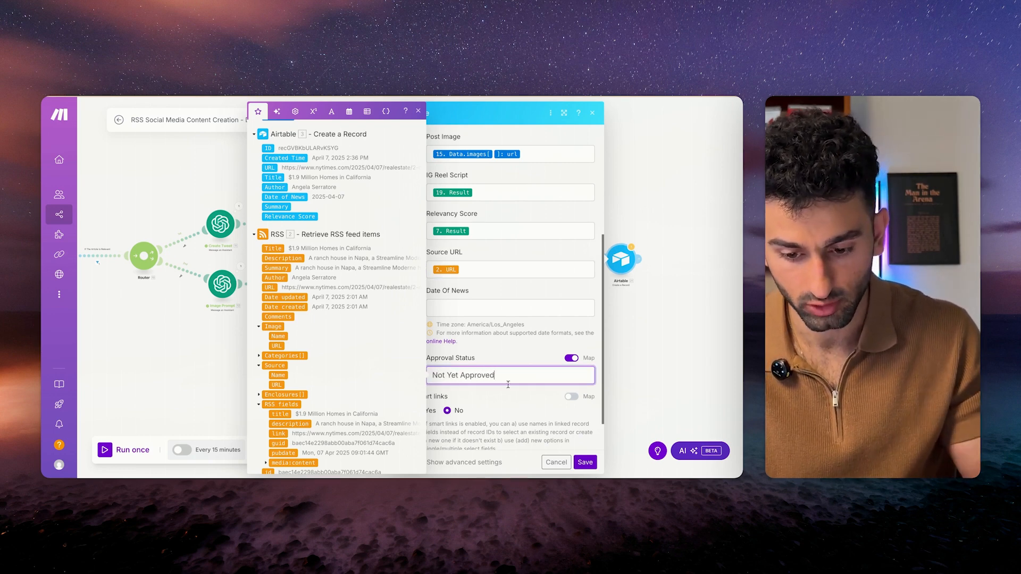
left_click(599, 282)
left_click(559, 313)
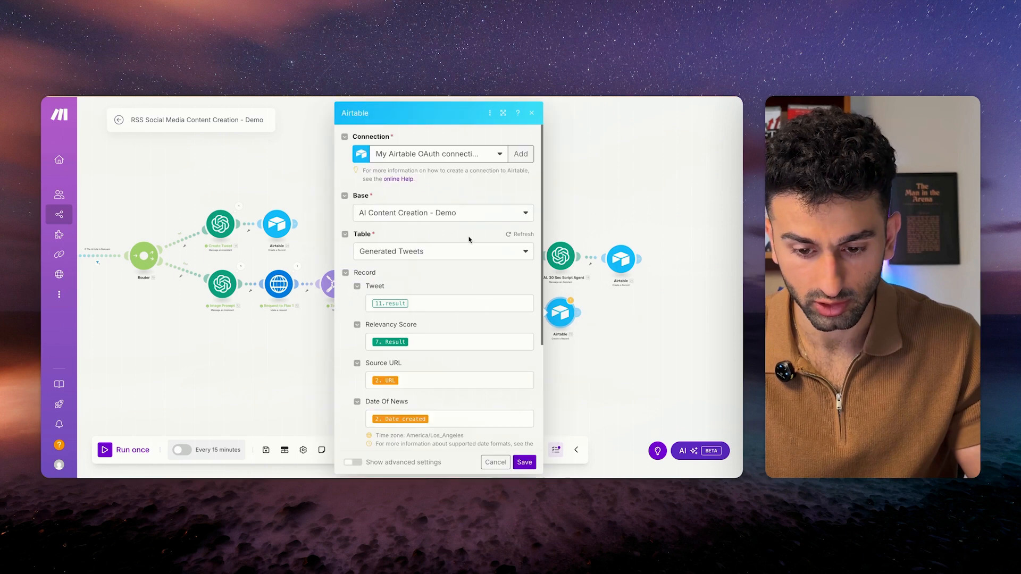
Target the Generated Facebook/LinkedinPosts table and map the caption Result into Post Caption.
left_click(430, 251)
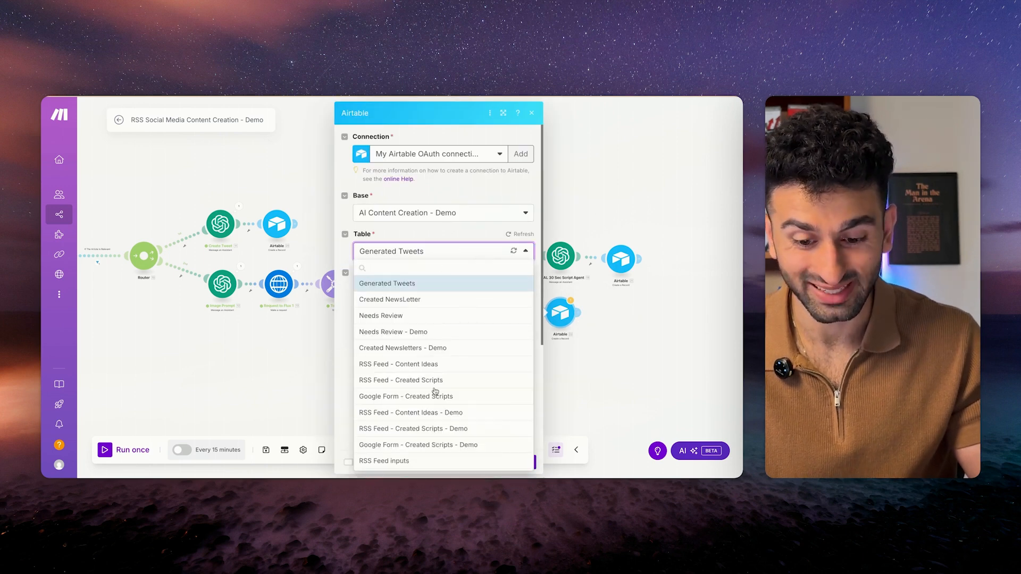
scroll(436, 392, "down", 2)
left_click(414, 463)
left_click(442, 303)
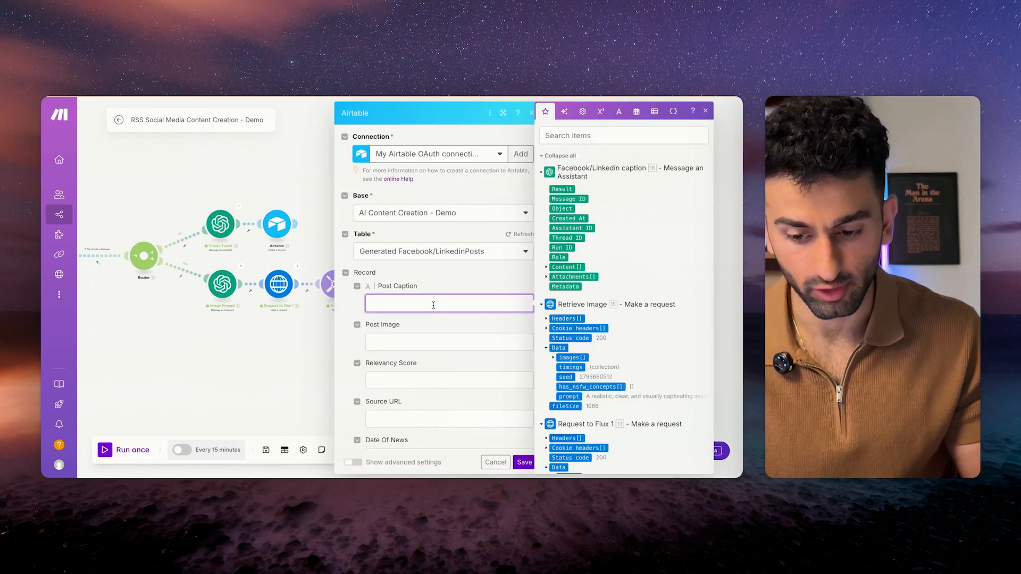
left_click(561, 189)
Map the images[] url into Post Image and the relevance agent's Result into Relevancy Score.
left_click(422, 341)
scroll(586, 355, "down", 10)
scroll(551, 224, "up", 7)
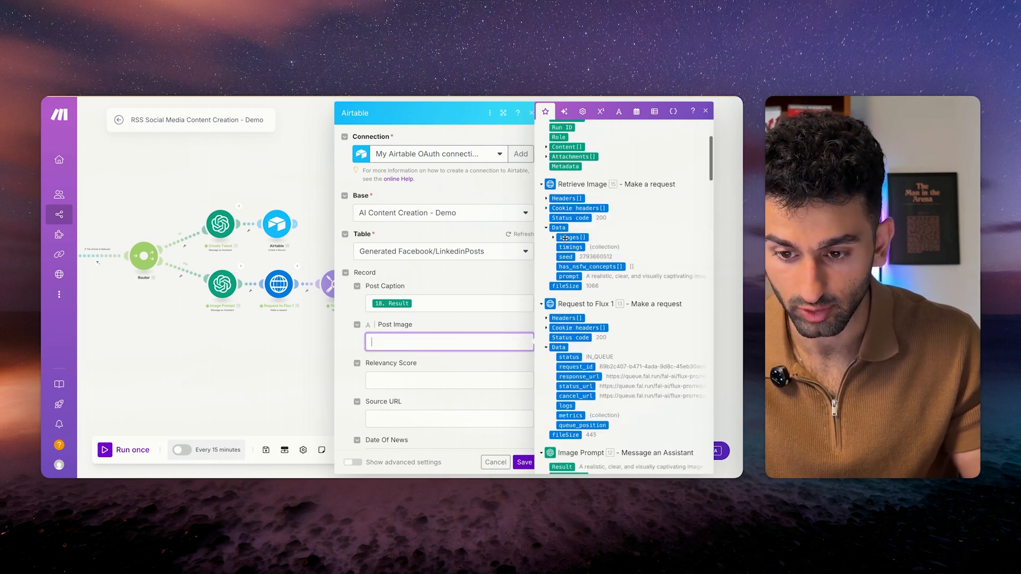
left_click(554, 247)
left_click(568, 257)
key("Tab")
scroll(593, 351, "down", 6)
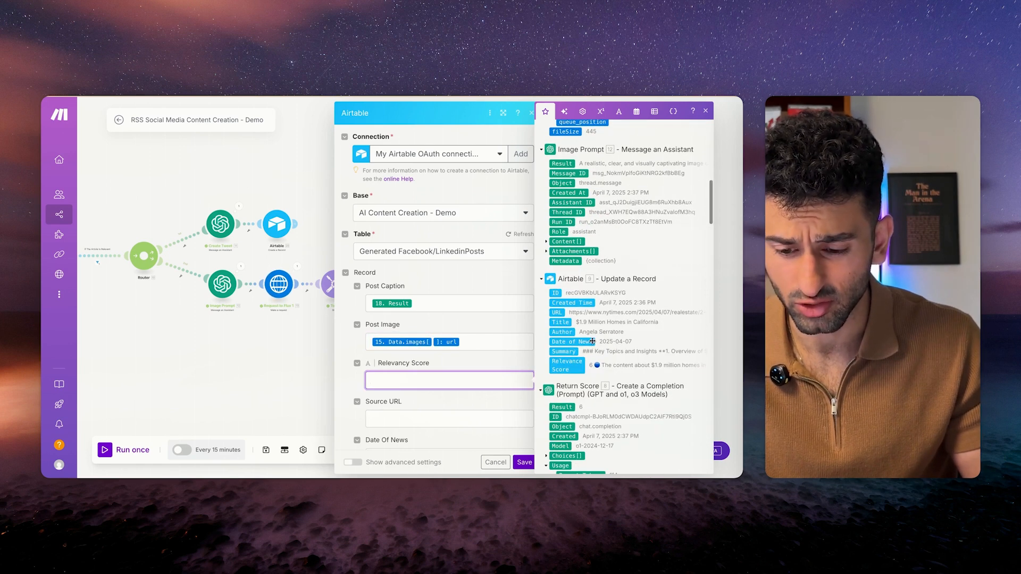
scroll(592, 342, "down", 5)
left_click(564, 324)
Map the RSS article URL into Source URL, set Approval Status 'Not Yet Approved', and save.
scroll(437, 319, "down", 2)
left_click(437, 308)
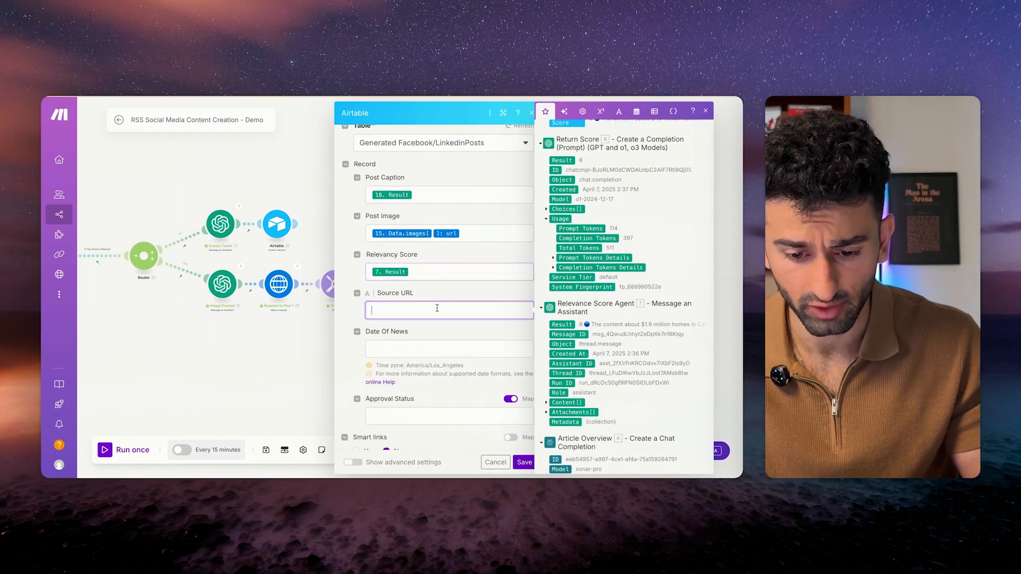
scroll(620, 388, "down", 15)
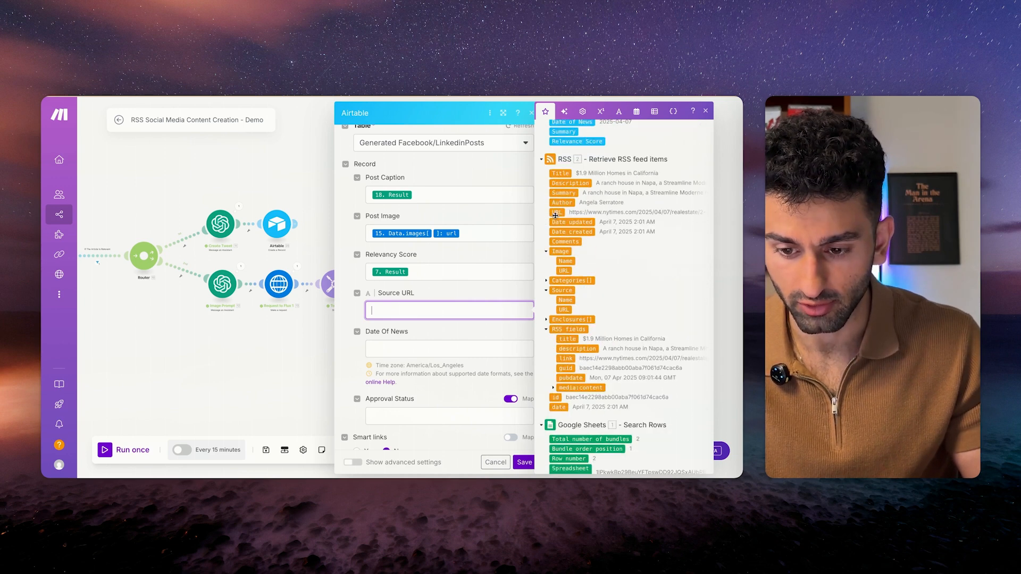
left_click(555, 214)
left_click(412, 350)
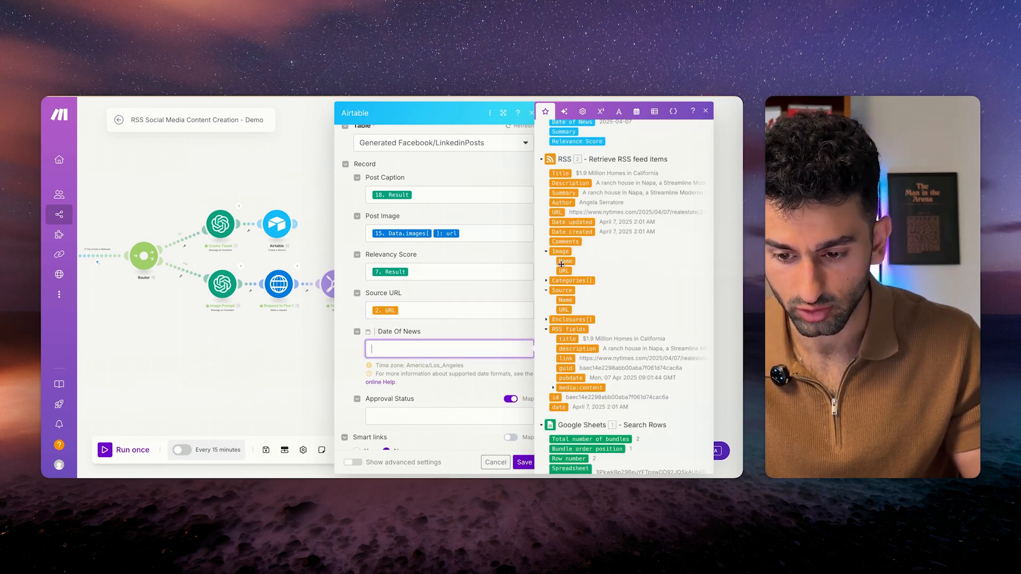
left_click(450, 416)
type("Not Yet Approved")
left_click(523, 463)
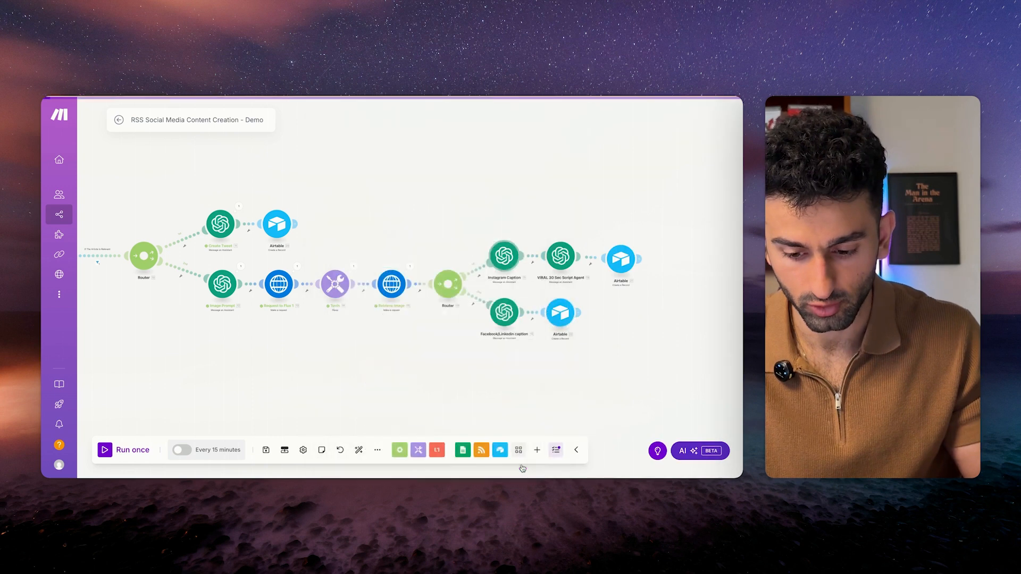
Rename the Airtable modules to 'Add Tweet', 'Add IG Post' and 'Add FB/LinkedIn Post'.
type("Add Tweet")
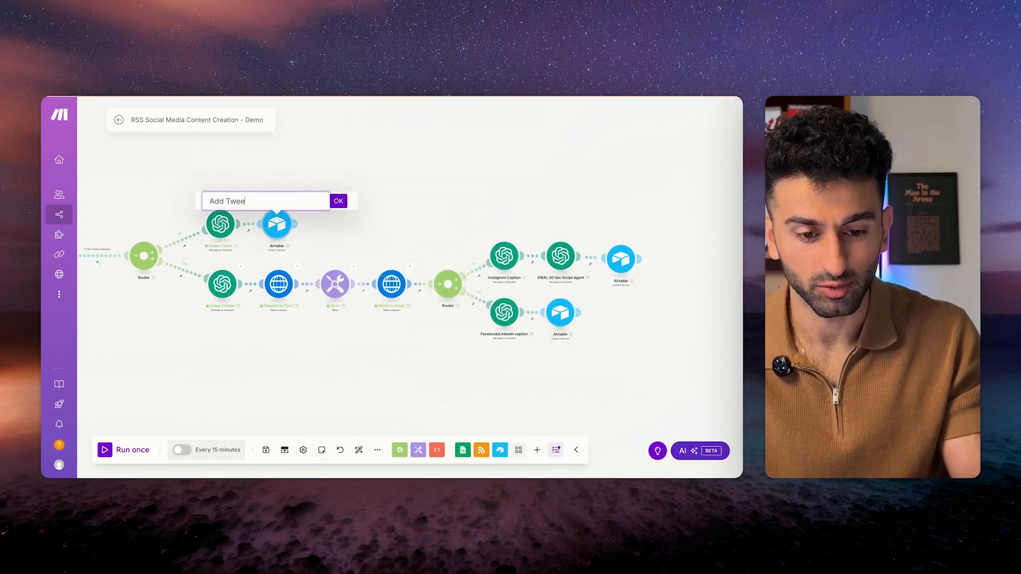
key("Return")
type("Add IG Post")
key("Return")
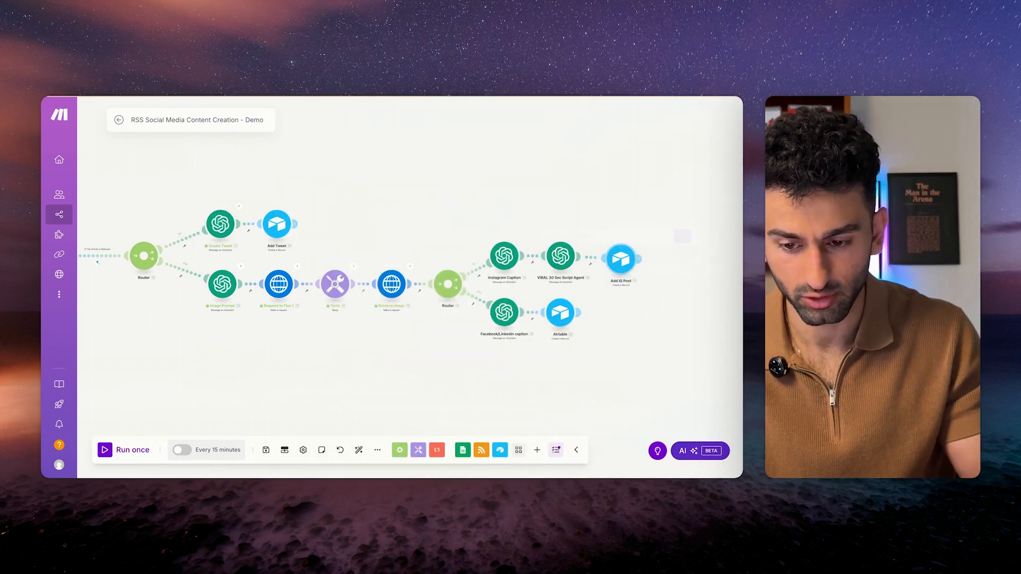
type("Add FB")
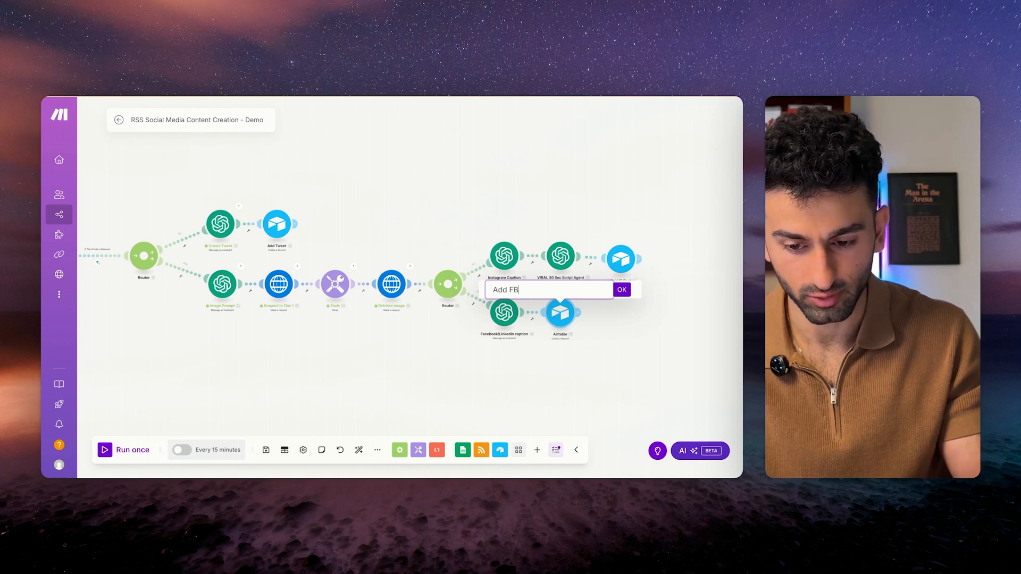
type("/LinkedIn Post")
key("Return")
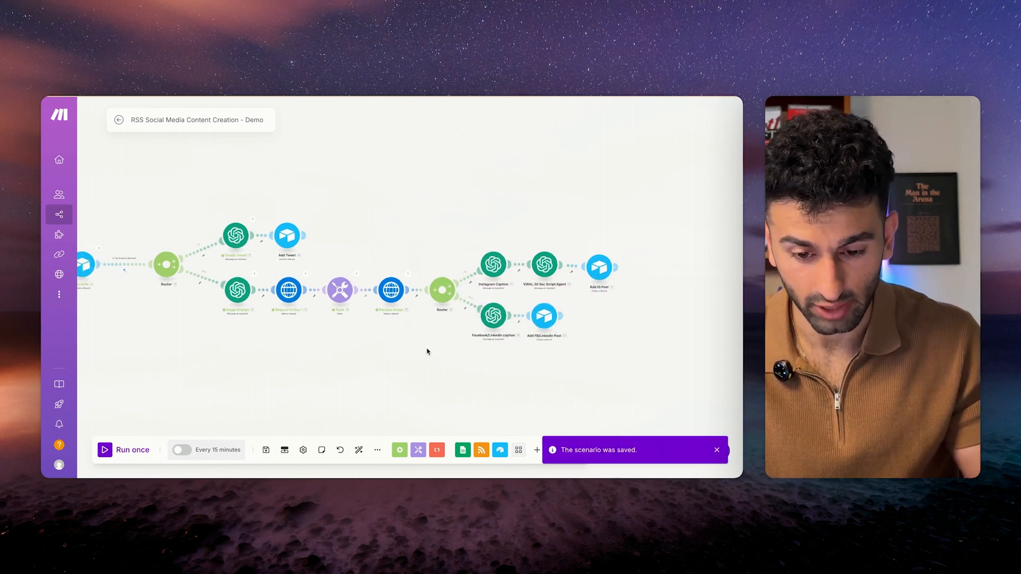
Auto-align all scenario modules and save the scenario.
scroll(406, 285, "down", 1)
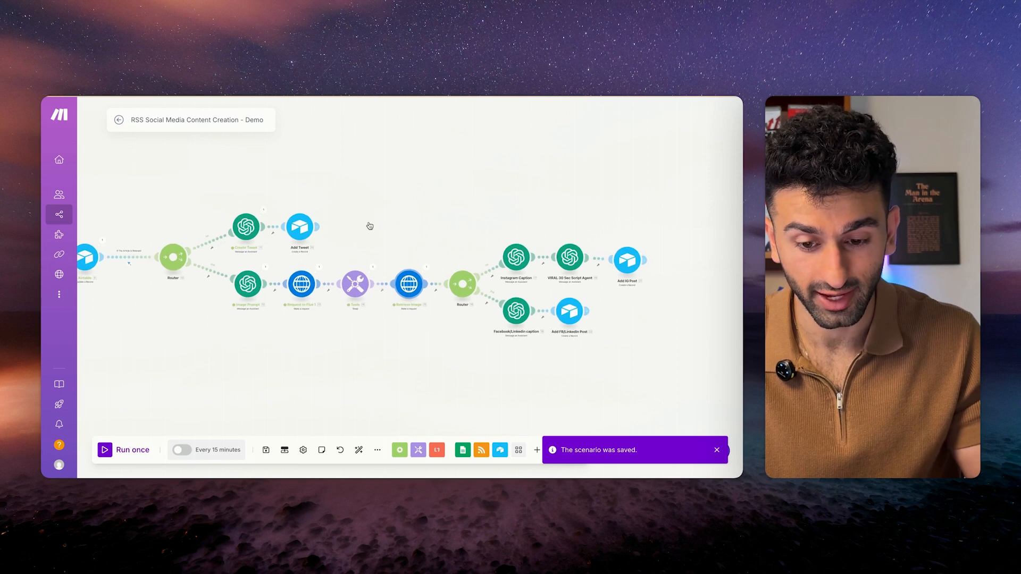
scroll(359, 228, "left", 4)
scroll(360, 228, "up", 1)
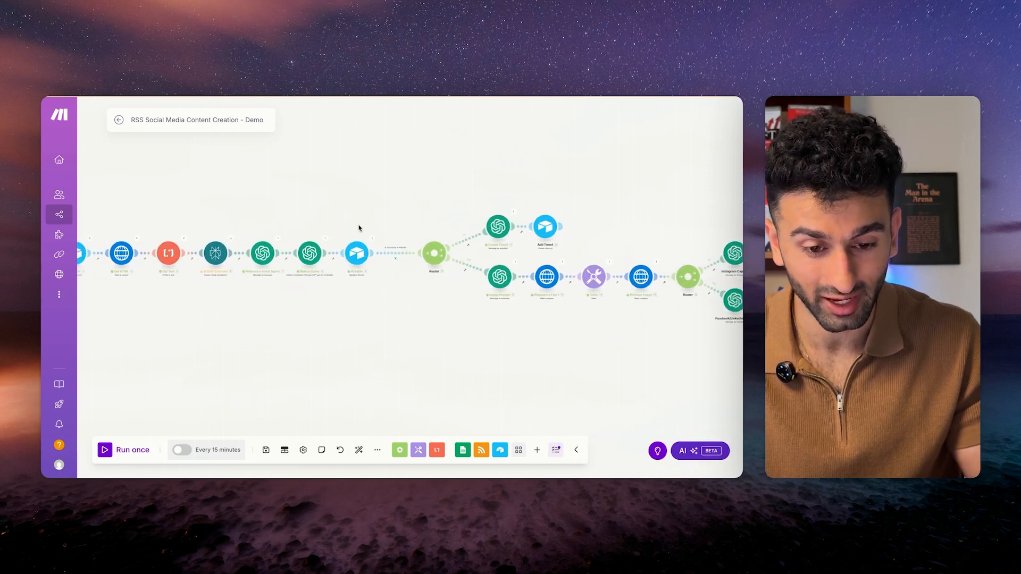
scroll(359, 228, "down", 2)
left_click(359, 450)
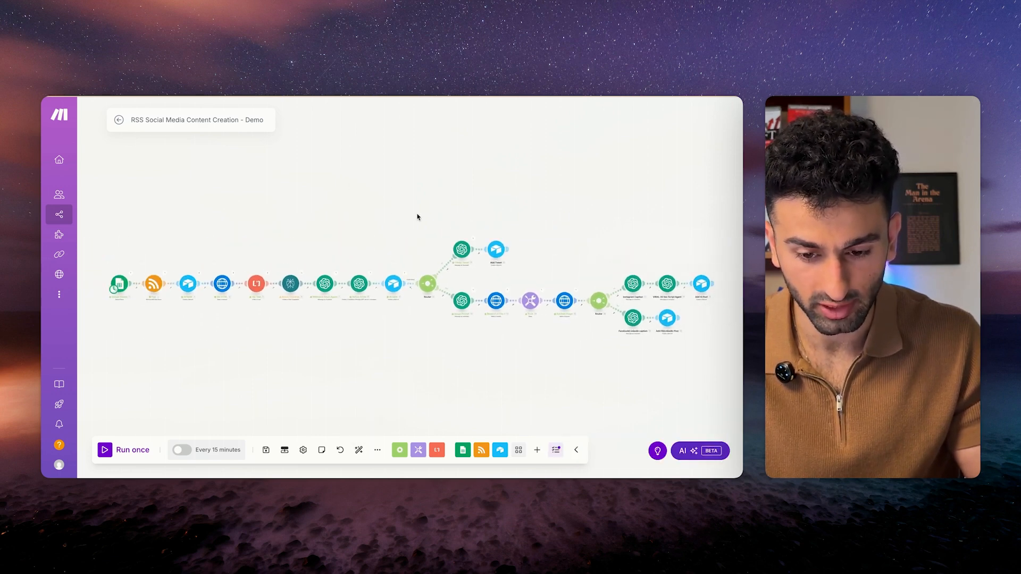
left_click(266, 450)
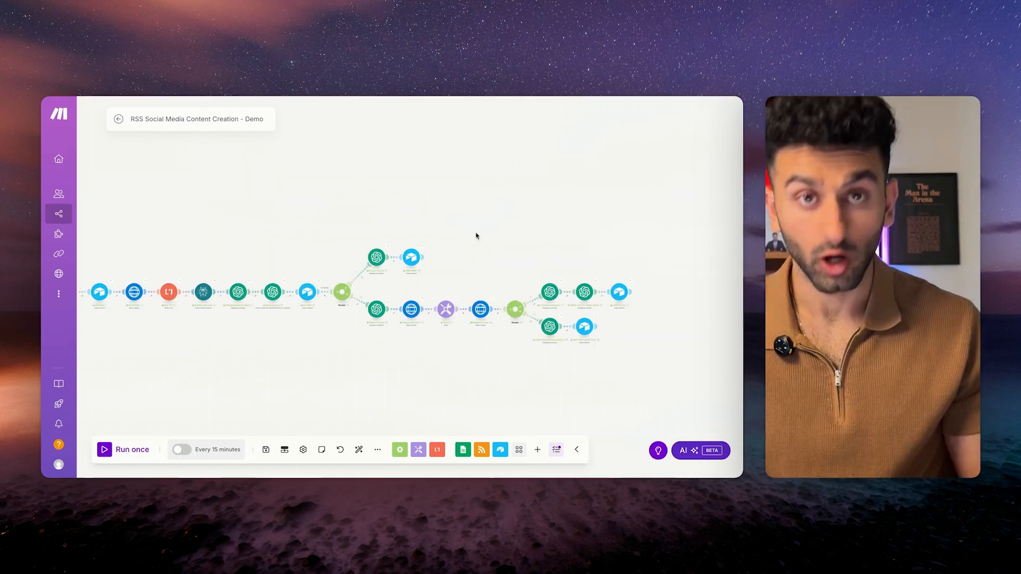
Inspect which bundles passed the filter in the scenario's run results.
left_click_drag(476, 235, 399, 153)
scroll(525, 218, "up", 3)
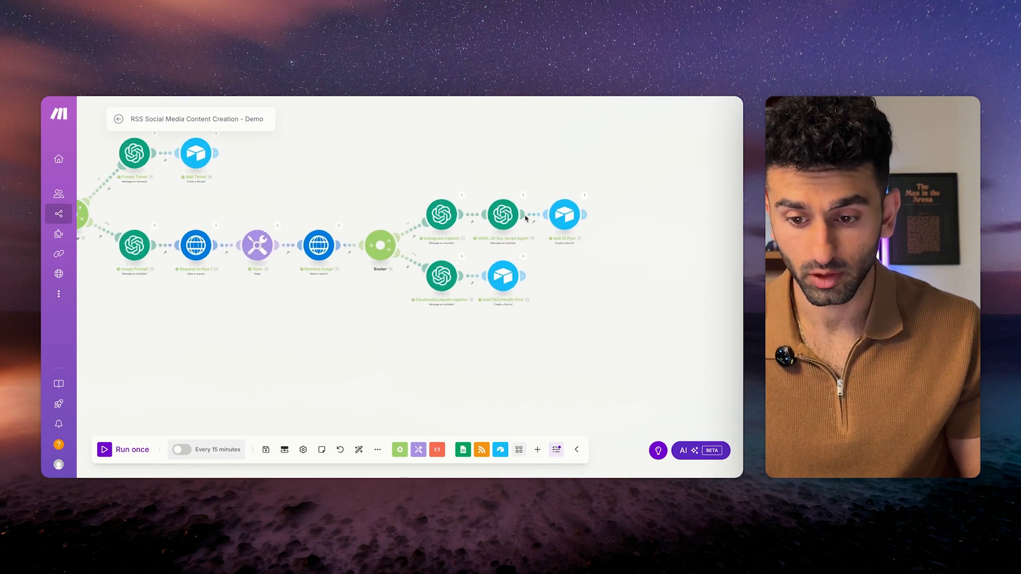
scroll(525, 218, "down", 3)
scroll(229, 179, "up", 3)
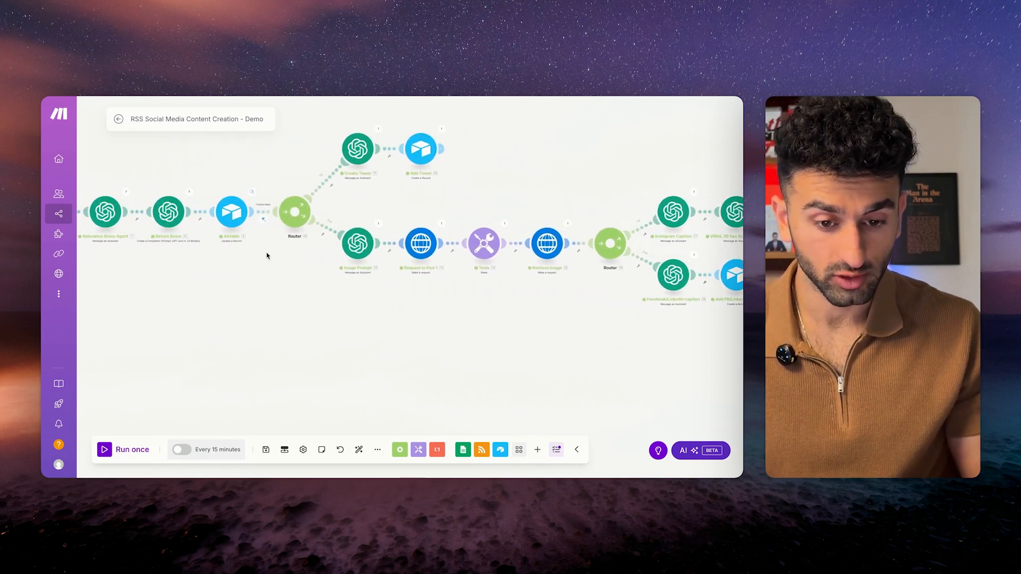
left_click(264, 221)
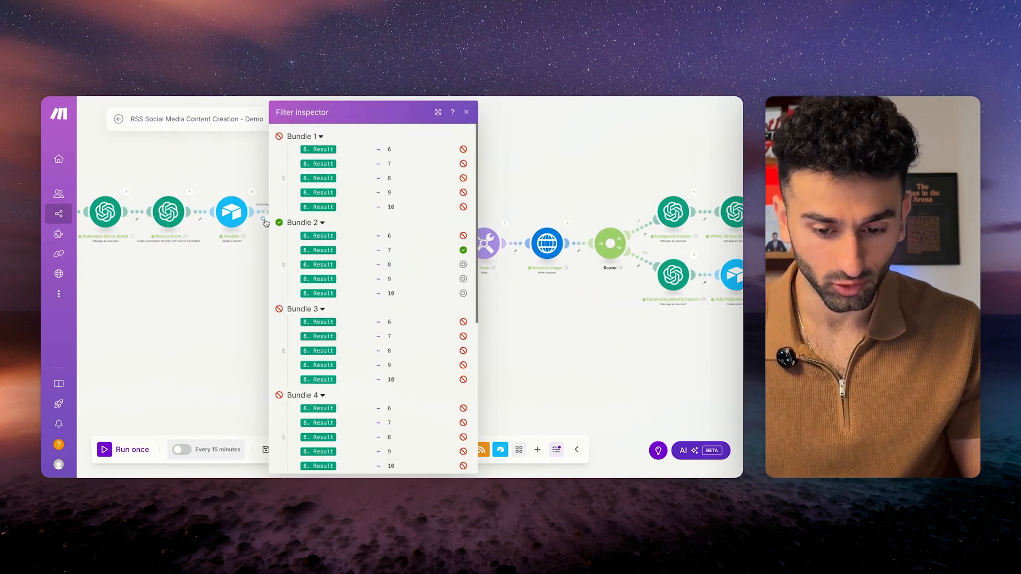
left_click(537, 332)
scroll(332, 214, "right", 2)
scroll(549, 237, "down", 3)
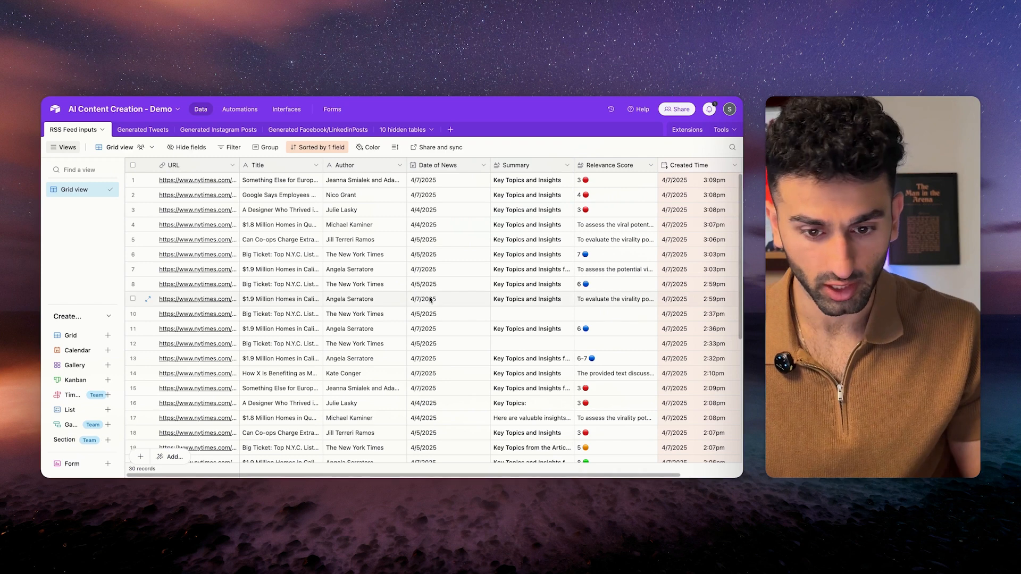
Check the RSS Feed inputs' Created Time values, then open Generated Tweets and select the second tweet.
scroll(430, 299, "left", 3)
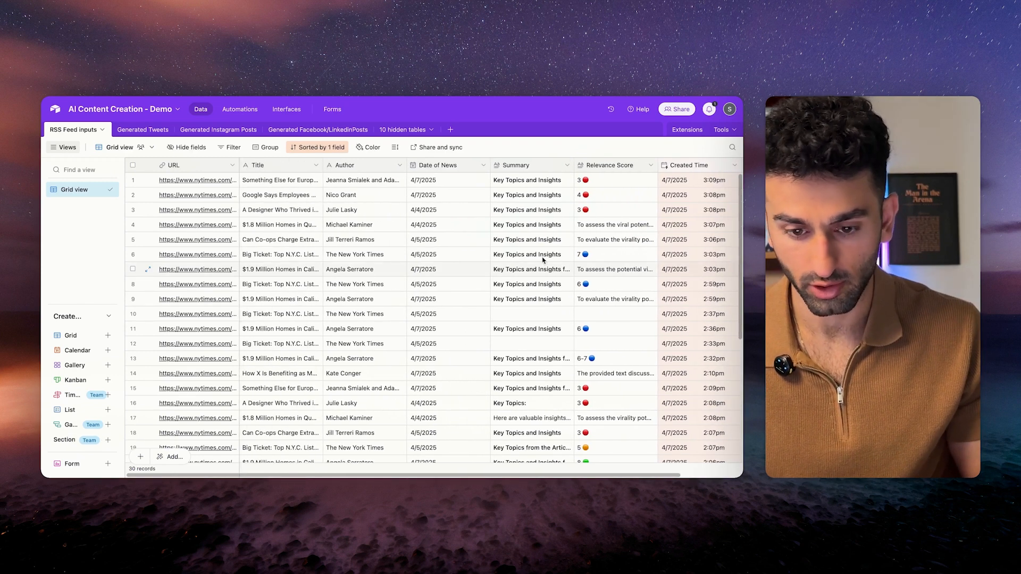
scroll(390, 273, "right", 3)
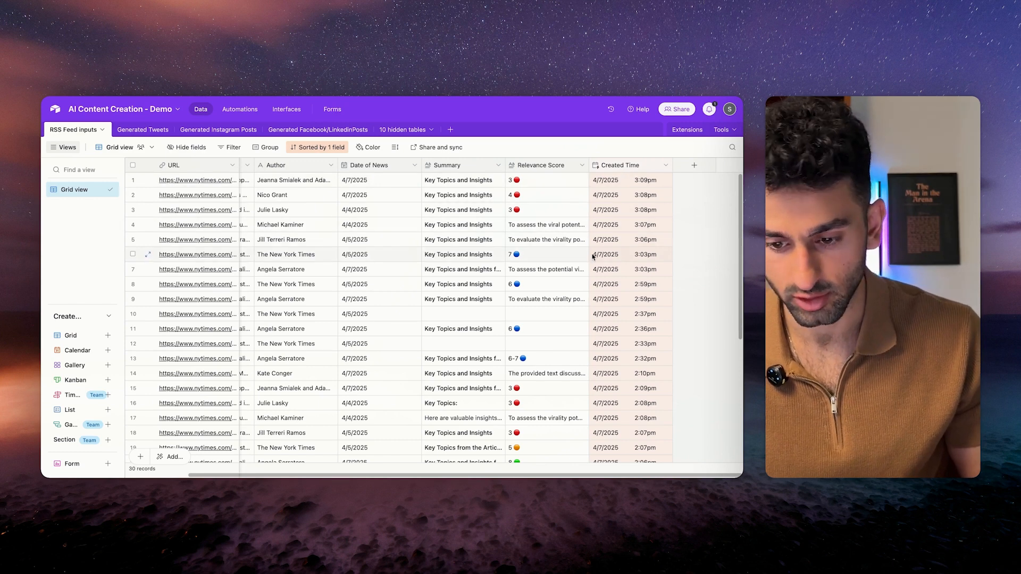
scroll(628, 227, "left", 1)
left_click_drag(620, 180, 616, 241)
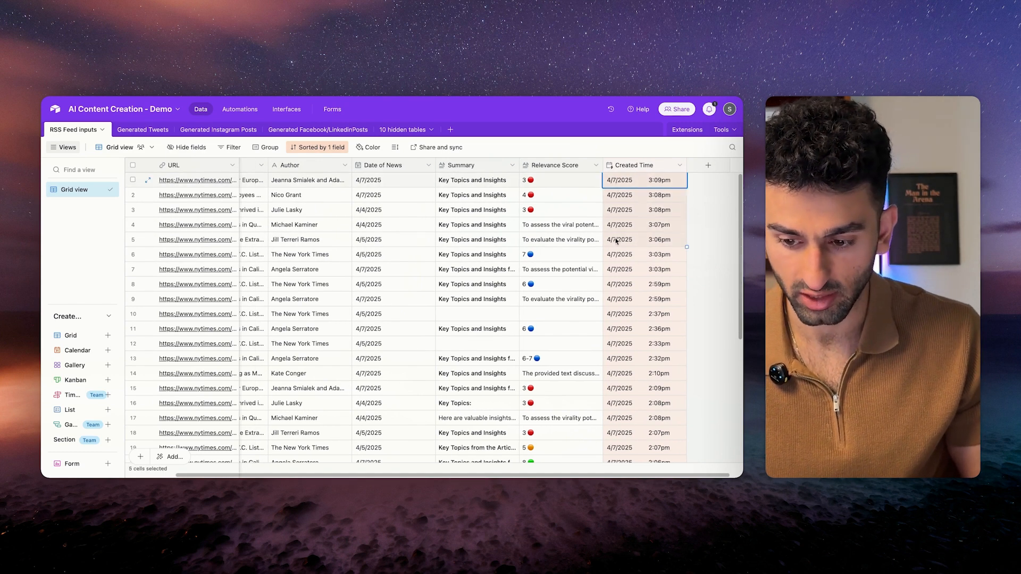
scroll(471, 266, "left", 2)
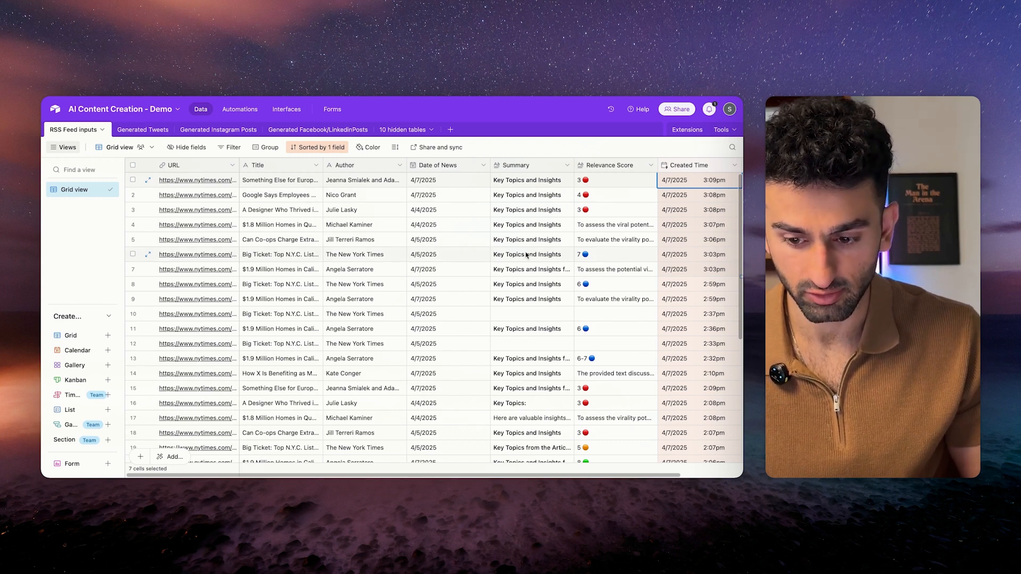
left_click(589, 254)
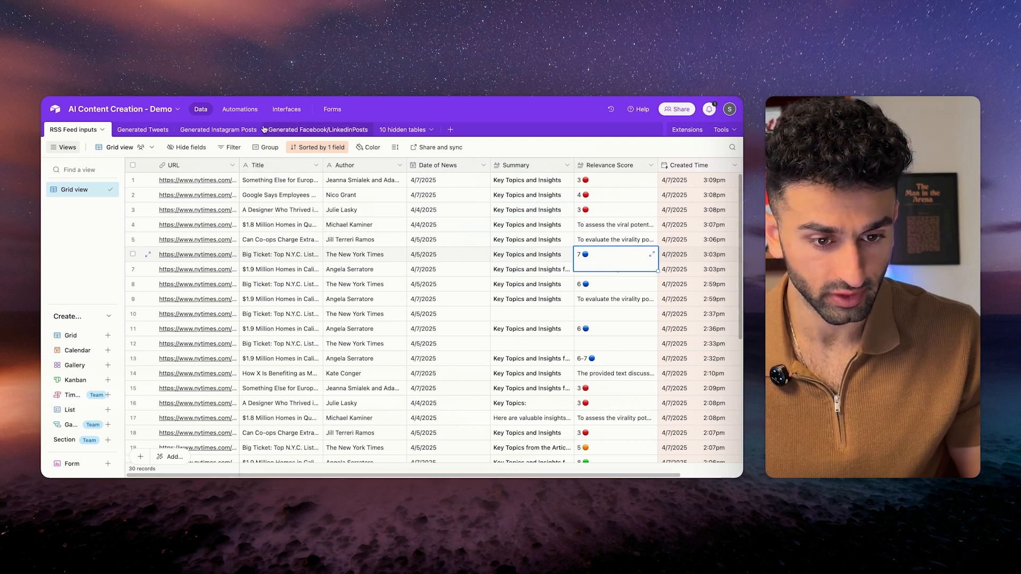
left_click(138, 129)
left_click(271, 198)
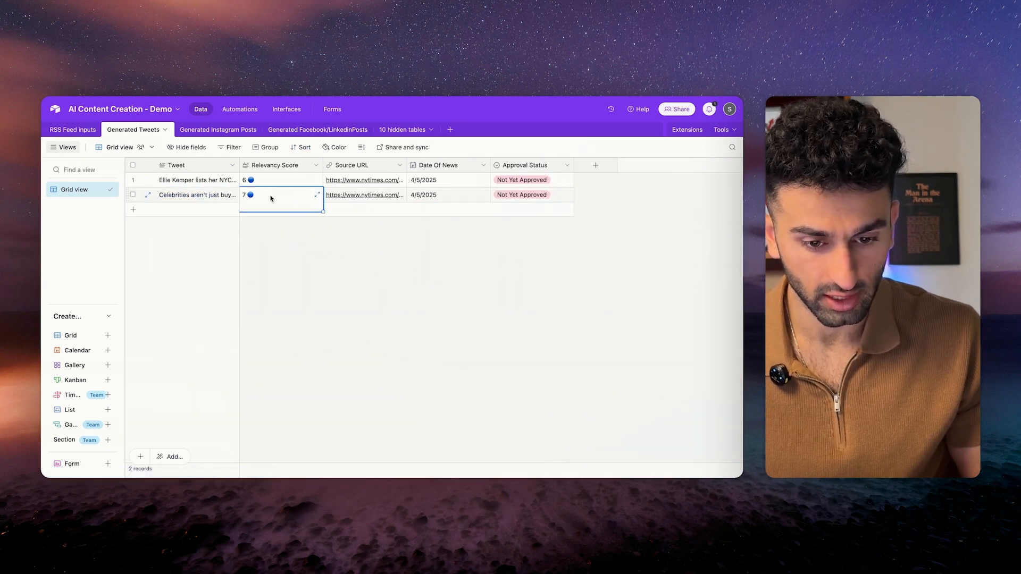
Expand the second tweet record and read its text about the March condo sale and stars investing in NYC.
left_click(219, 202)
left_click(148, 195)
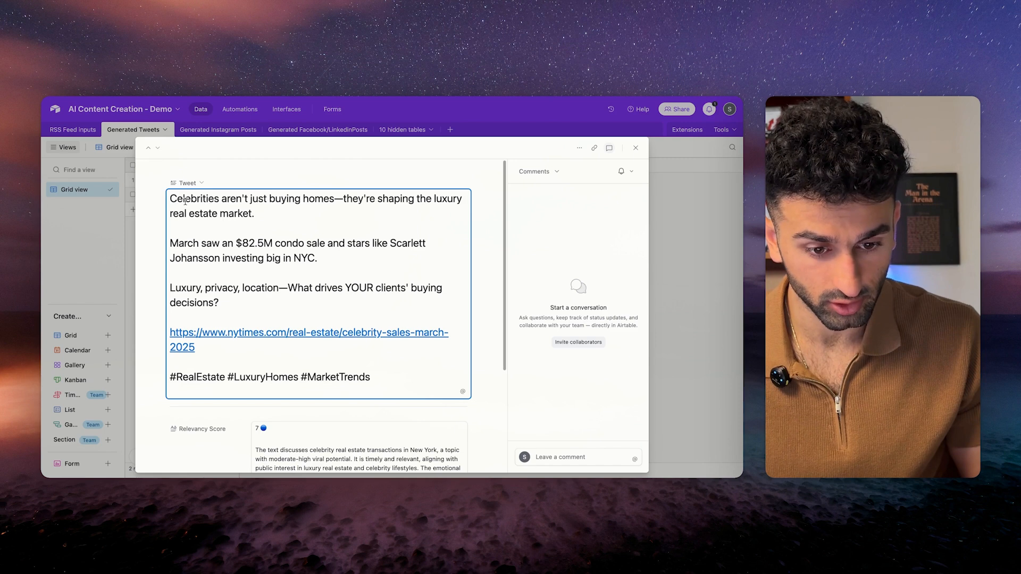
left_click_drag(169, 198, 195, 346)
left_click_drag(170, 243, 288, 302)
left_click(313, 256)
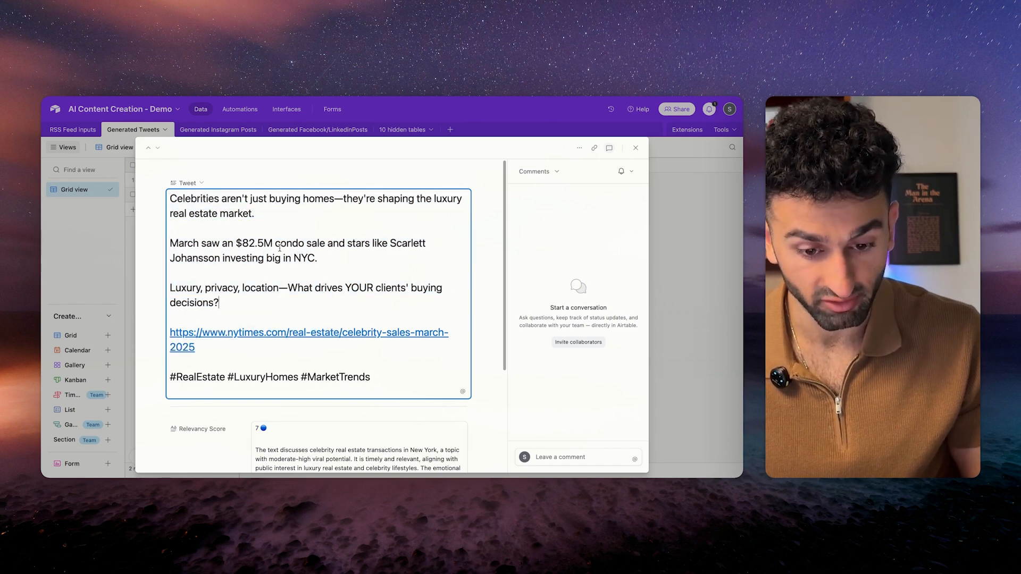
left_click_drag(333, 243, 300, 272)
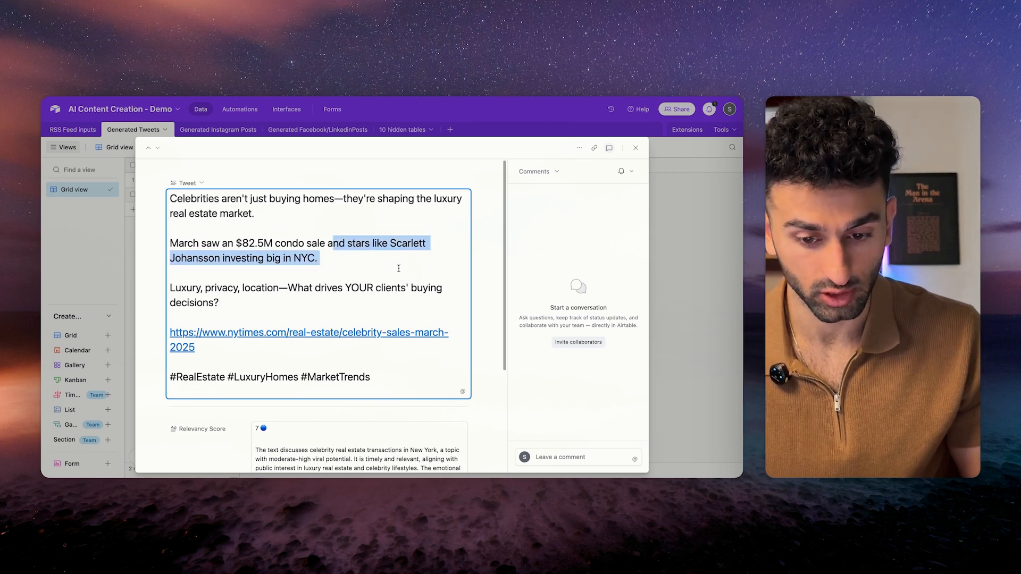
left_click(300, 273)
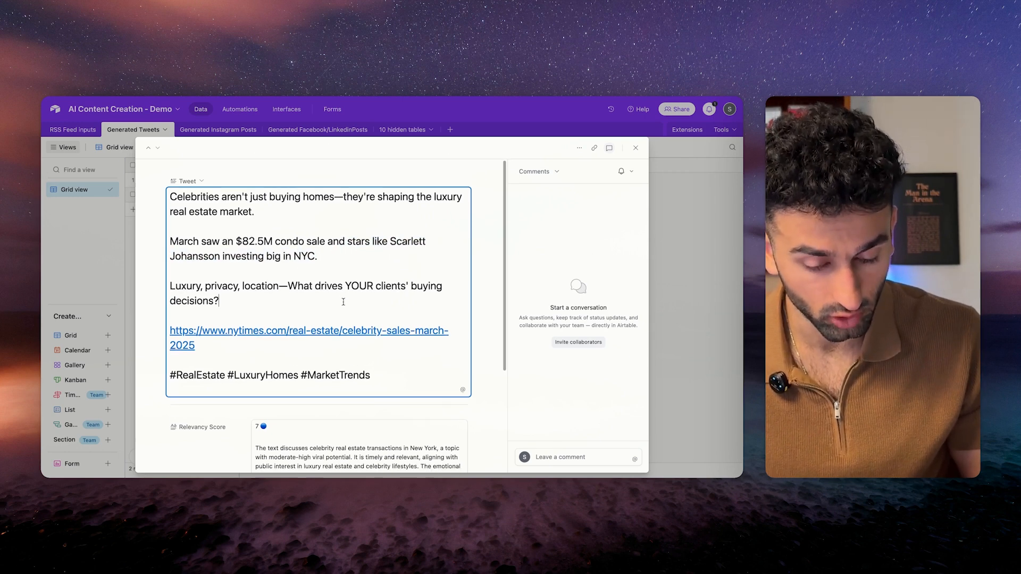
Review the rest of the tweet and its hashtag line, then close the record.
scroll(341, 302, "down", 1)
left_click_drag(303, 273, 374, 318)
left_click(330, 297)
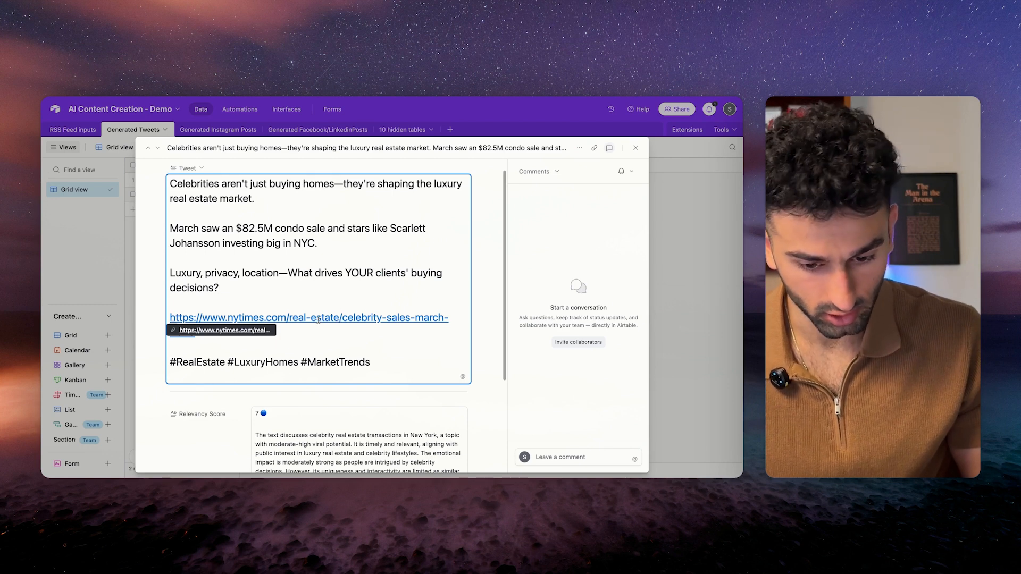
left_click(340, 341)
triple_click(370, 368)
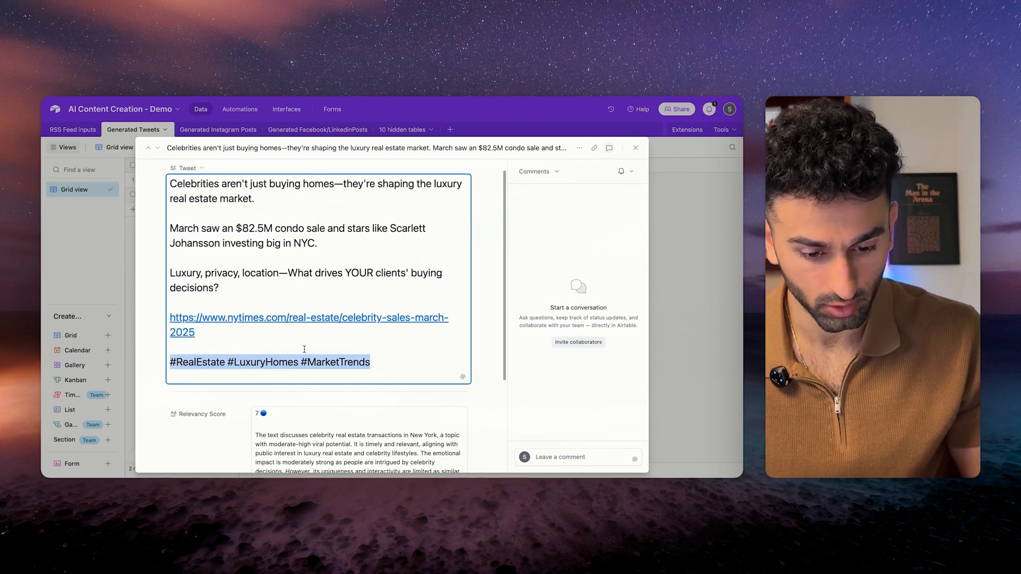
scroll(308, 344, "down", 5)
scroll(321, 365, "up", 5)
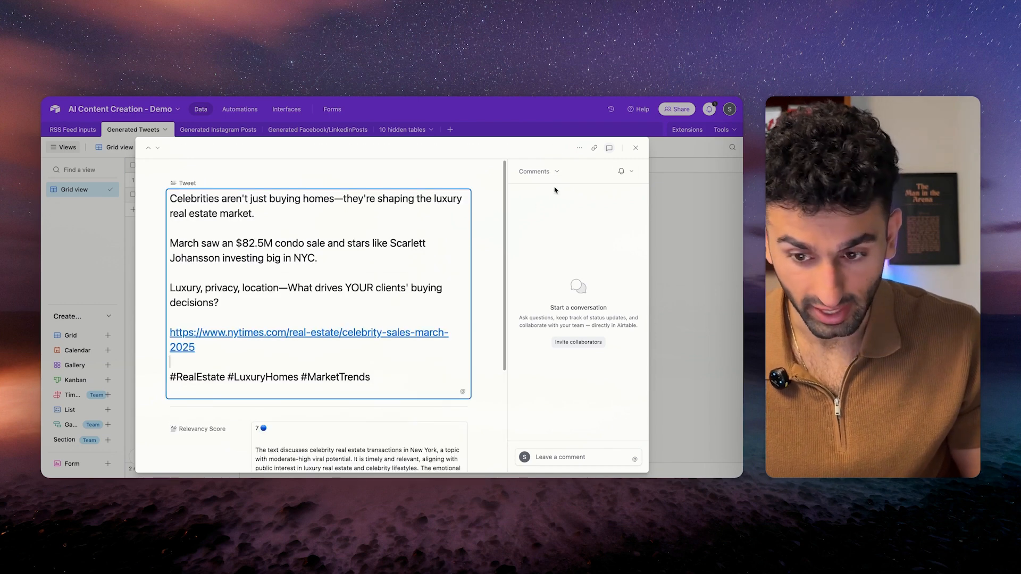
left_click(635, 148)
Expand the first Generated Instagram Posts record and read its AI-powered automation caption.
left_click(202, 133)
left_click(217, 179)
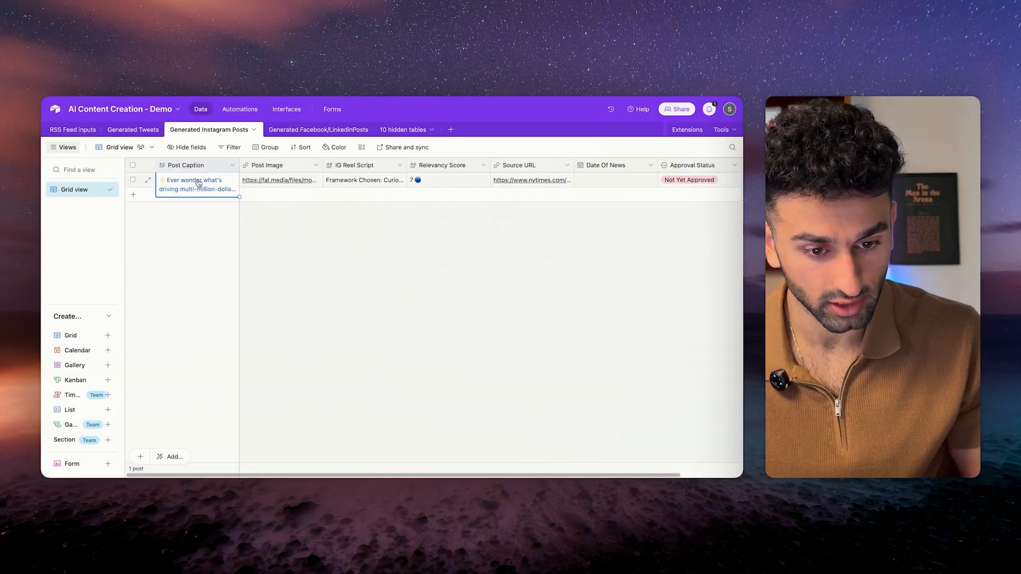
left_click(153, 179)
scroll(338, 320, "down", 6)
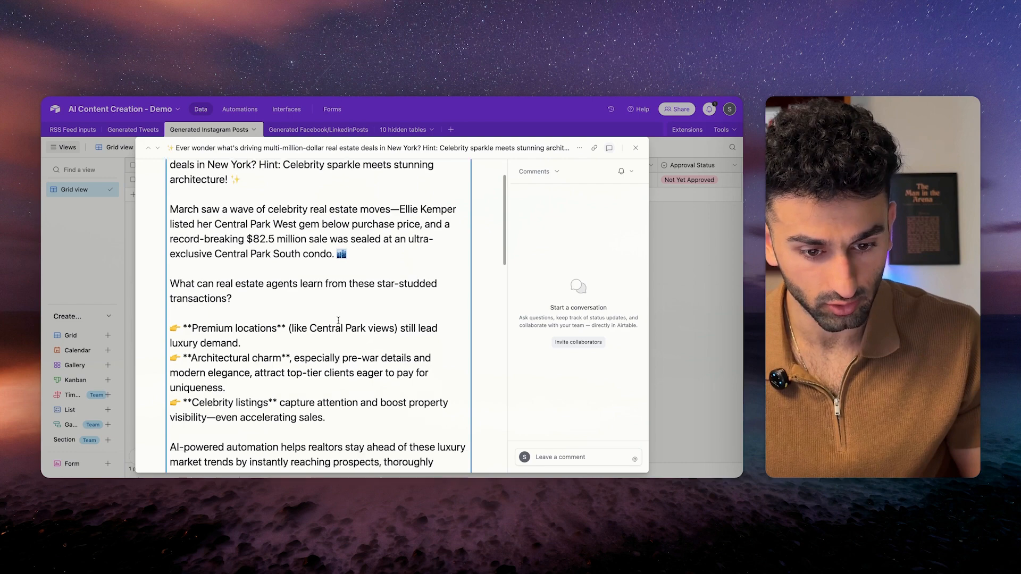
scroll(338, 319, "up", 6)
scroll(330, 325, "down", 6)
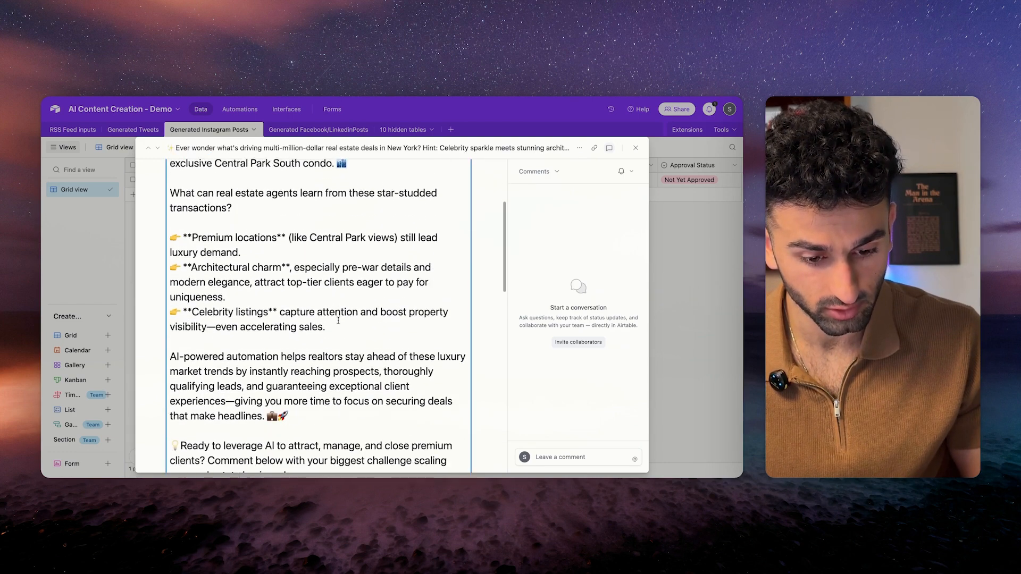
triple_click(322, 330)
left_click(331, 333)
View the generated post image from the Post Image link, then return to the record.
scroll(333, 319, "down", 1)
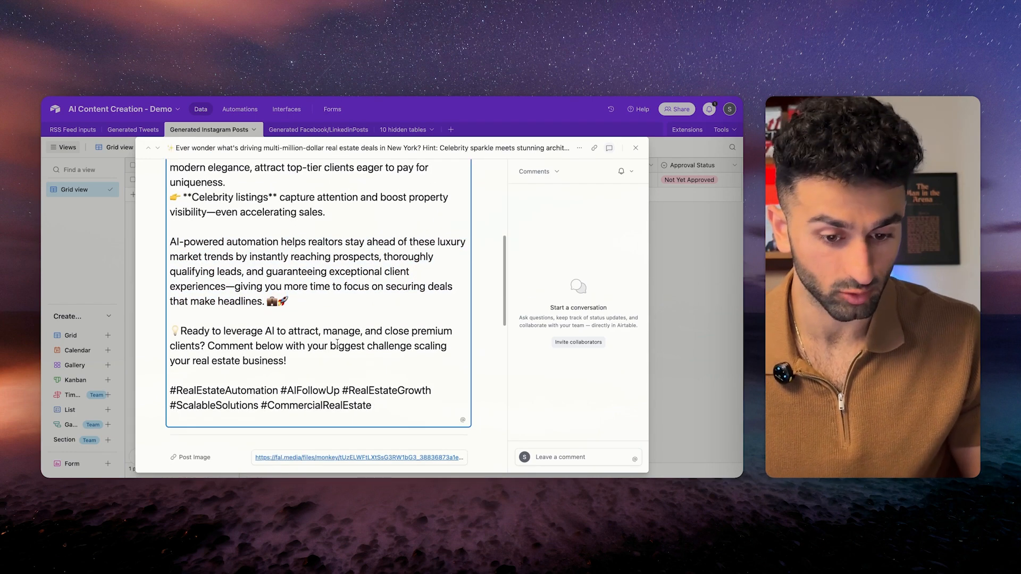
scroll(334, 314, "down", 2)
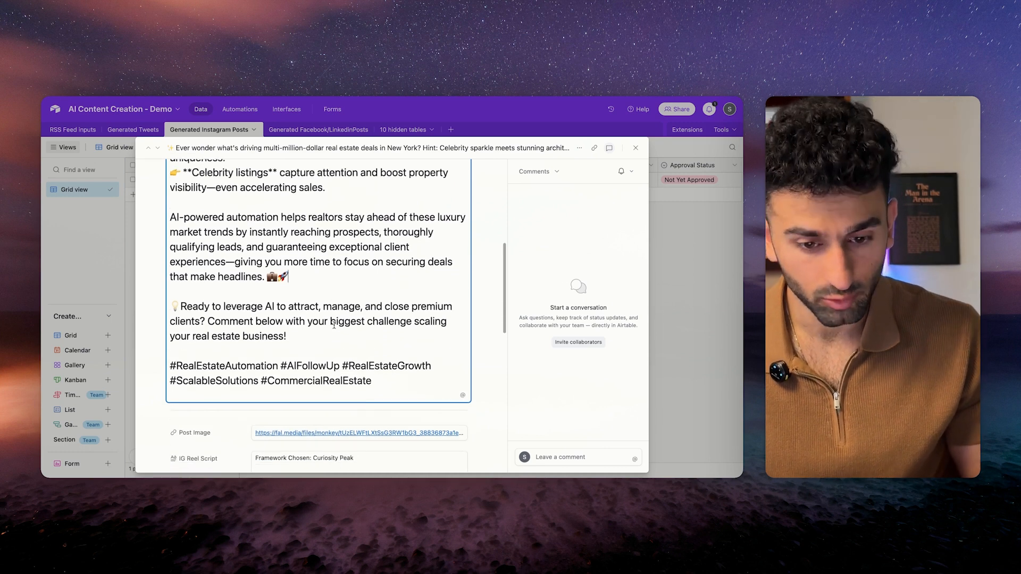
scroll(333, 322, "down", 1)
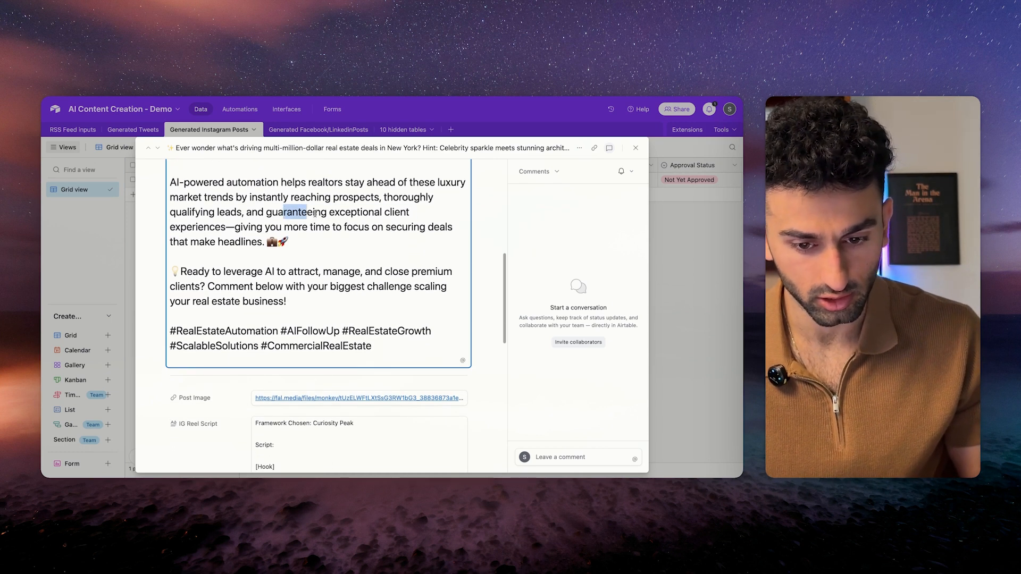
left_click_drag(285, 211, 386, 227)
left_click(323, 286)
scroll(323, 286, "down", 3)
left_click(320, 332)
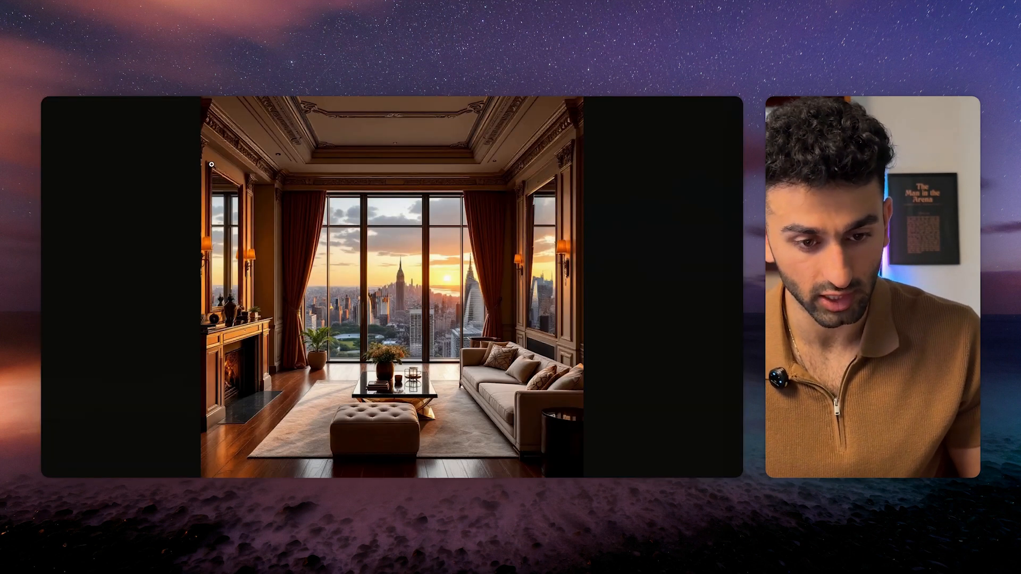
key("super+w")
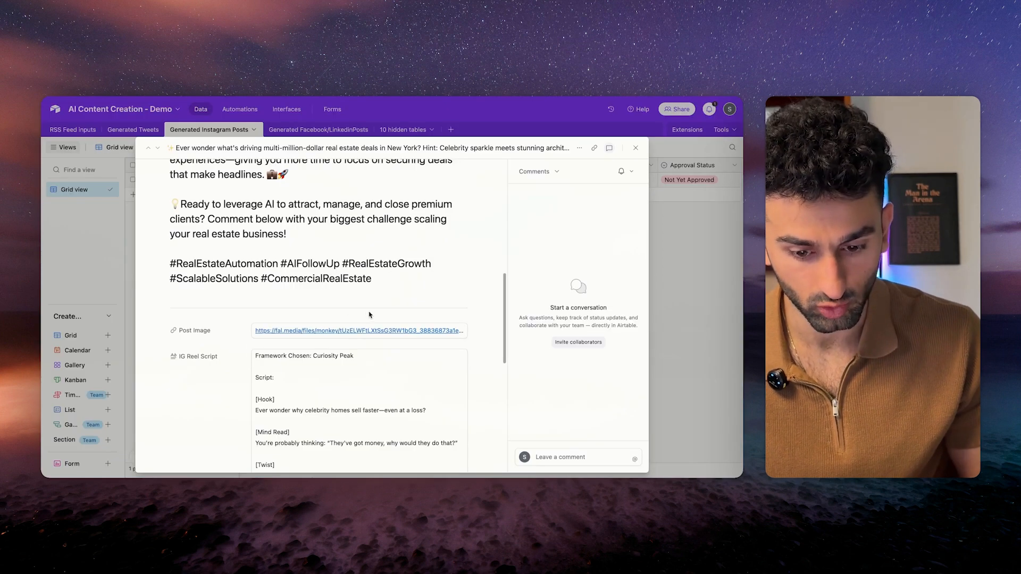
Recheck the caption, close the record, and switch to the Generated Facebook/LinkedinPosts table.
scroll(361, 335, "up", 10)
scroll(361, 335, "down", 2)
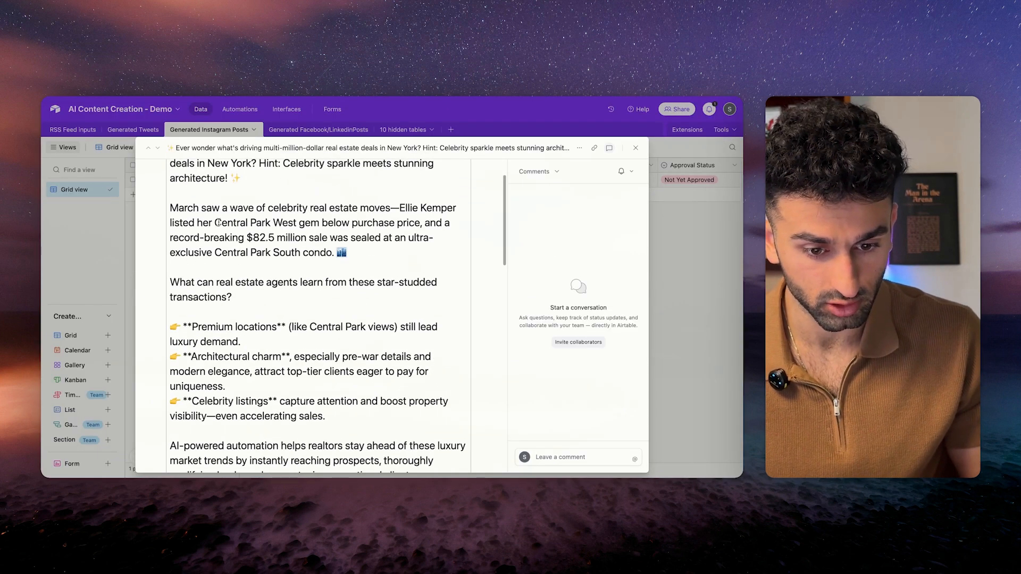
left_click_drag(207, 237, 351, 254)
left_click(358, 254)
scroll(358, 315, "down", 3)
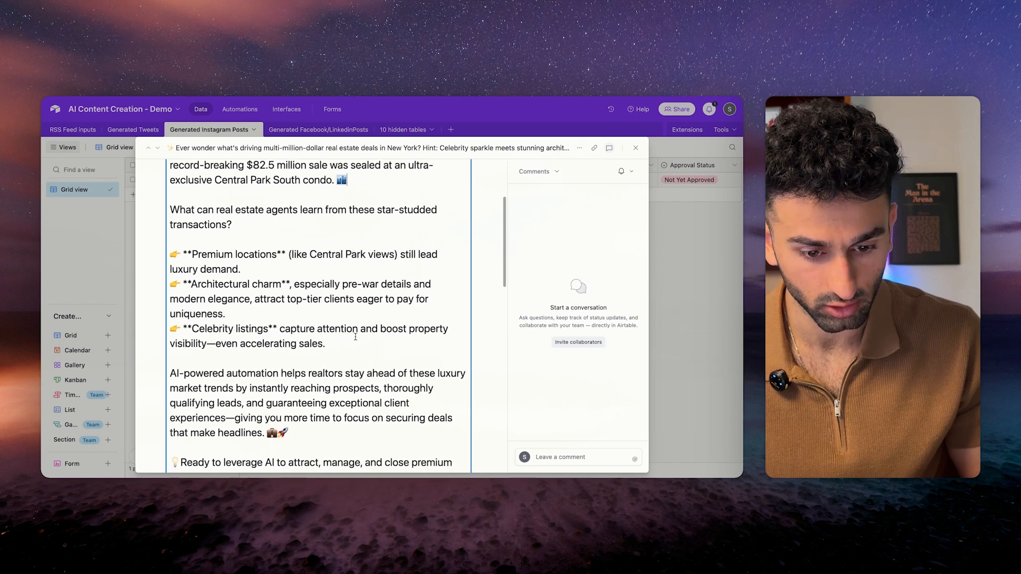
scroll(358, 319, "up", 5)
key("Escape")
key("Escape")
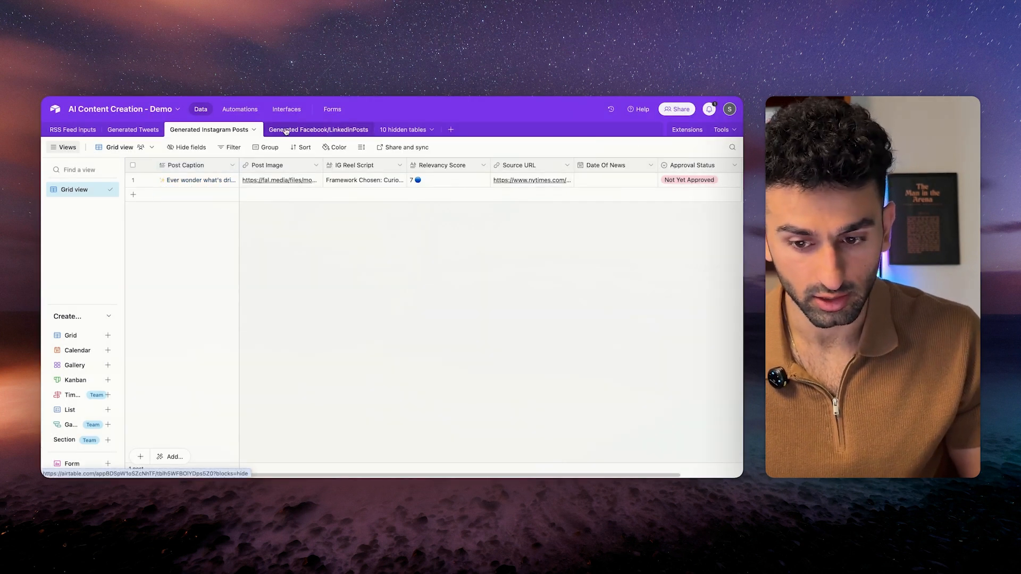
left_click(313, 129)
Expand the first Facebook/LinkedIn post record and read through its caption, including the actionable takeaway.
left_click(180, 181)
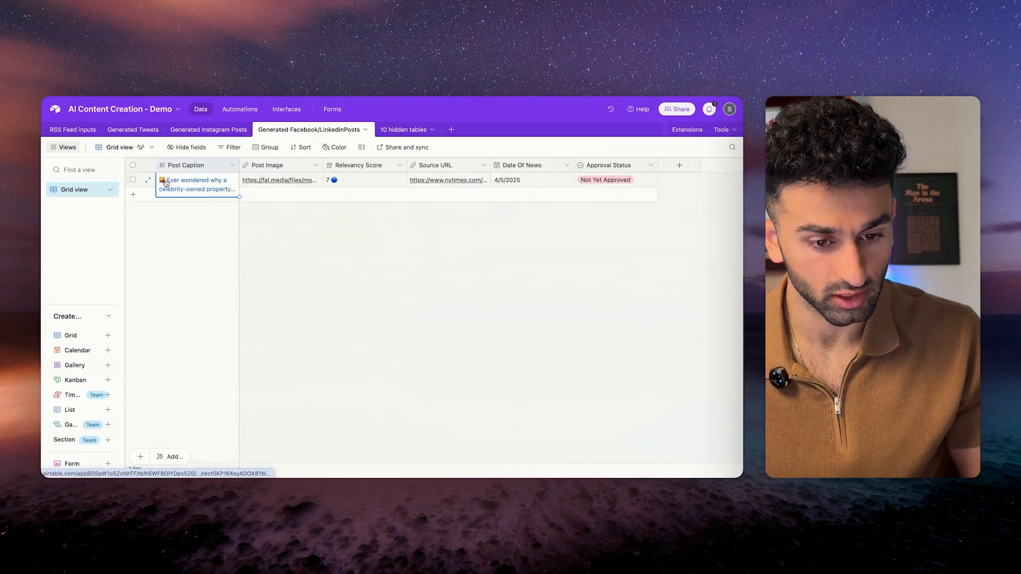
left_click(149, 181)
scroll(307, 327, "down", 7)
scroll(307, 327, "up", 2)
scroll(308, 326, "up", 4)
scroll(171, 213, "down", 2)
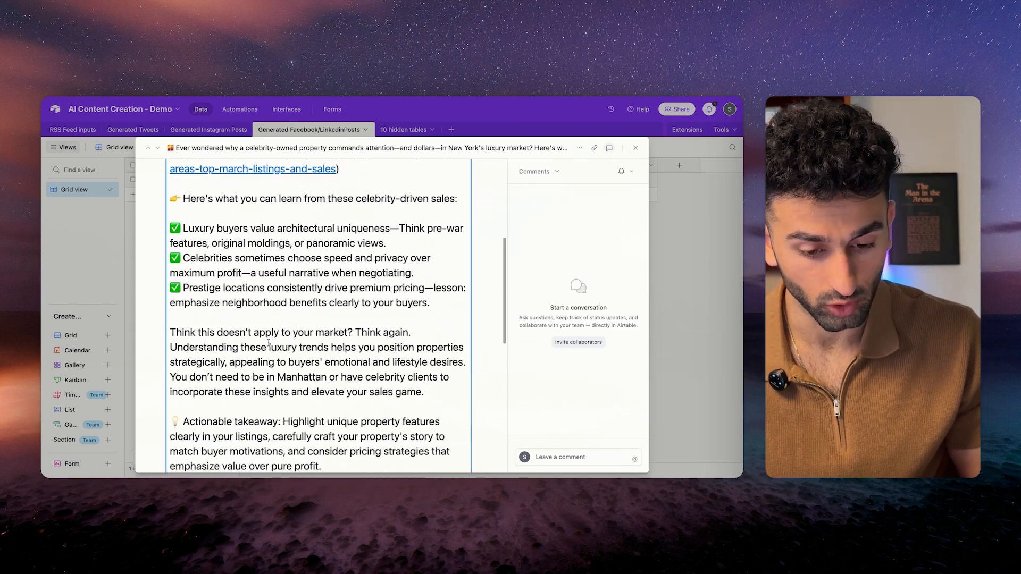
scroll(212, 362, "down", 3)
left_click_drag(188, 346, 363, 421)
left_click(362, 421)
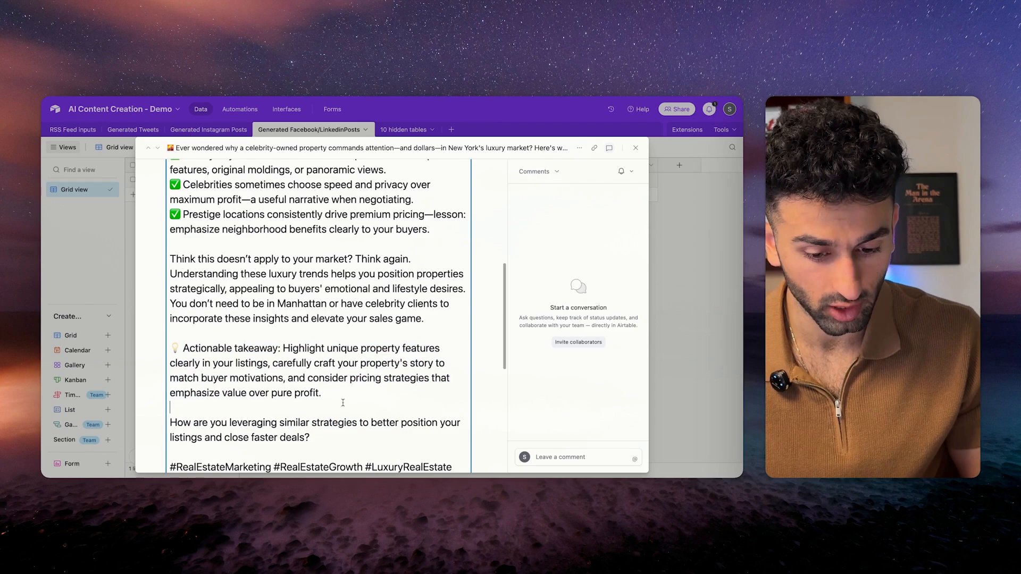
scroll(310, 326, "down", 8)
scroll(307, 284, "up", 8)
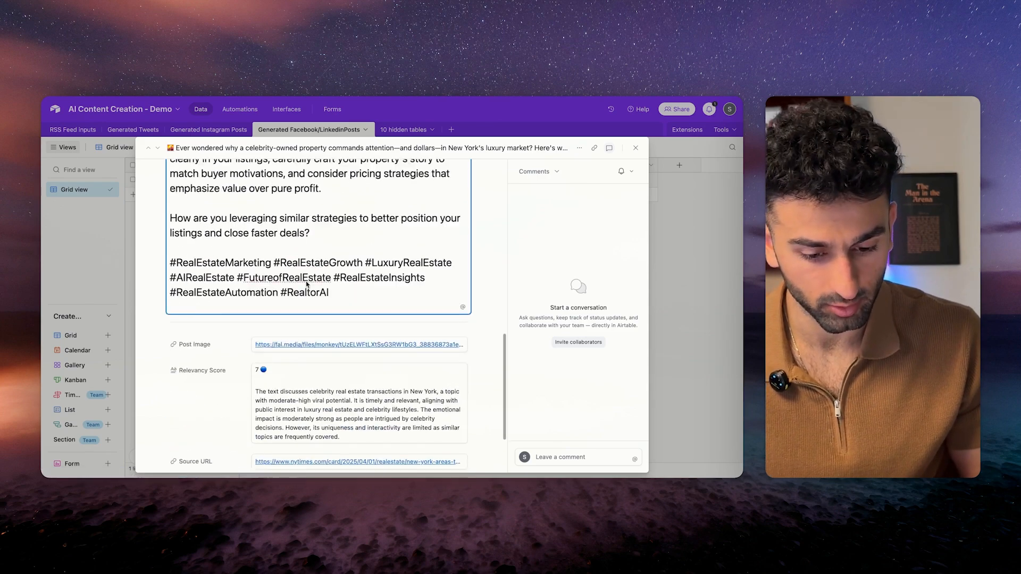
scroll(306, 281, "down", 4)
scroll(307, 281, "up", 10)
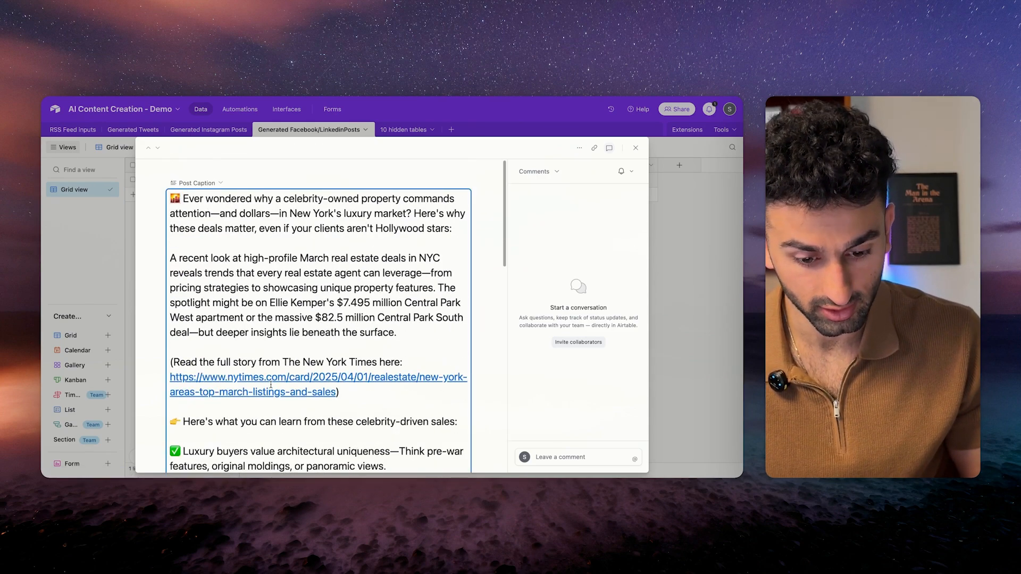
left_click(635, 148)
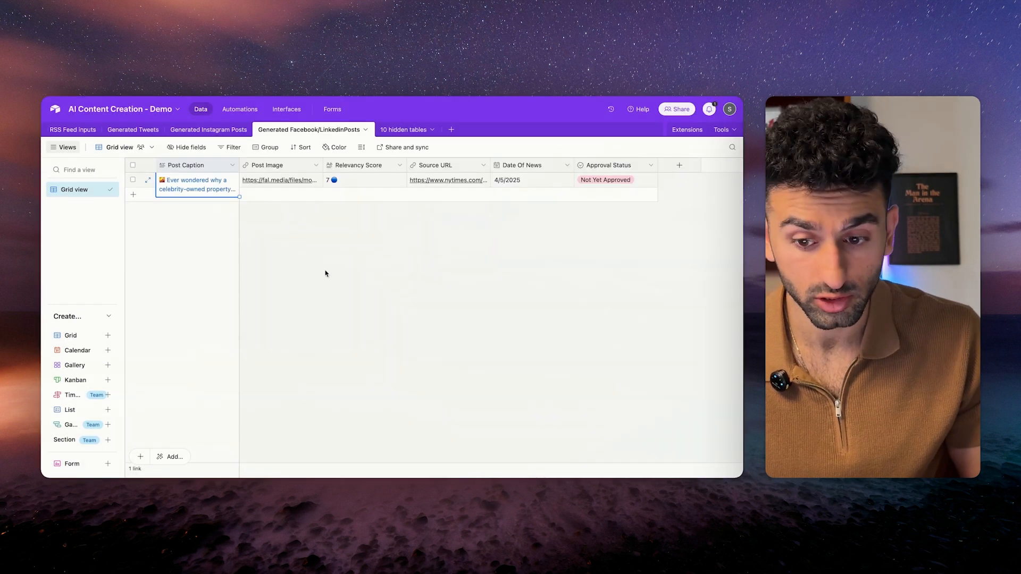
Return to Generated Tweets, then highlight the RSS feed rows with their 5 Real Estate and 2 Tech News counts.
left_click(133, 129)
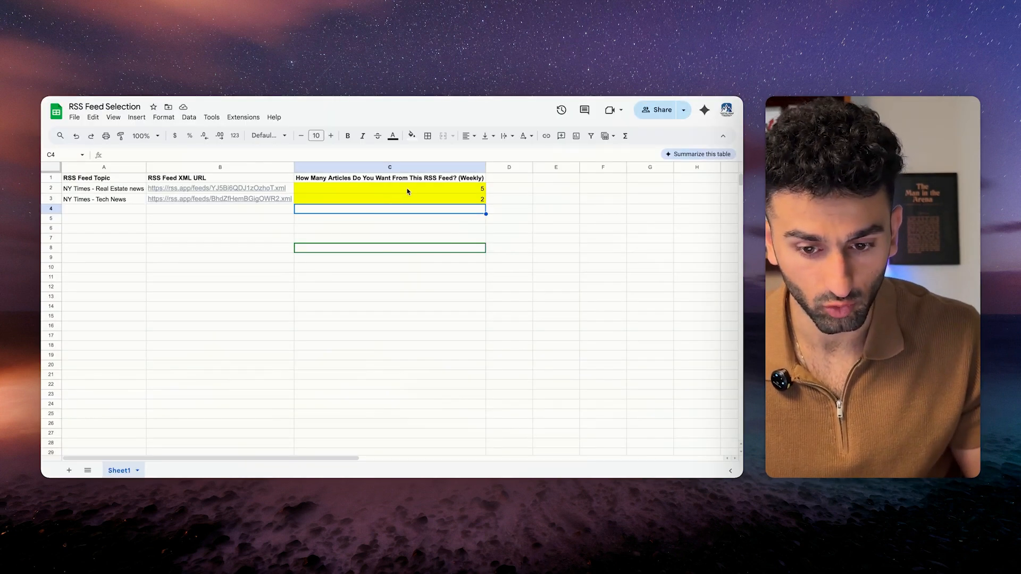
left_click(405, 190)
left_click(413, 200)
left_click_drag(115, 189, 459, 217)
Highlight the feed topics, URLs and weekly article count column in the RSS Feed Selection sheet.
left_click(206, 221)
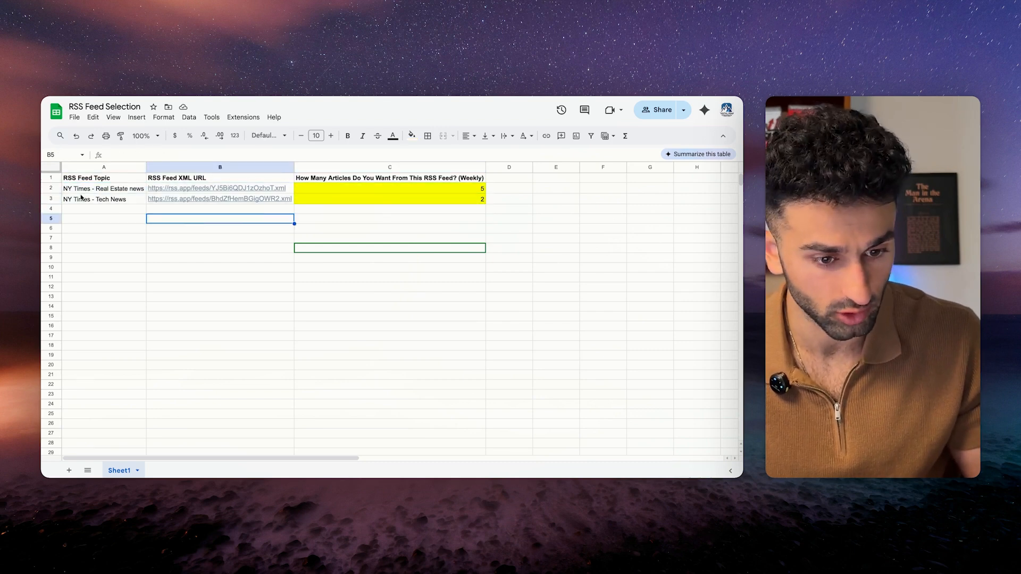
left_click_drag(89, 189, 185, 461)
left_click_drag(403, 190, 351, 394)
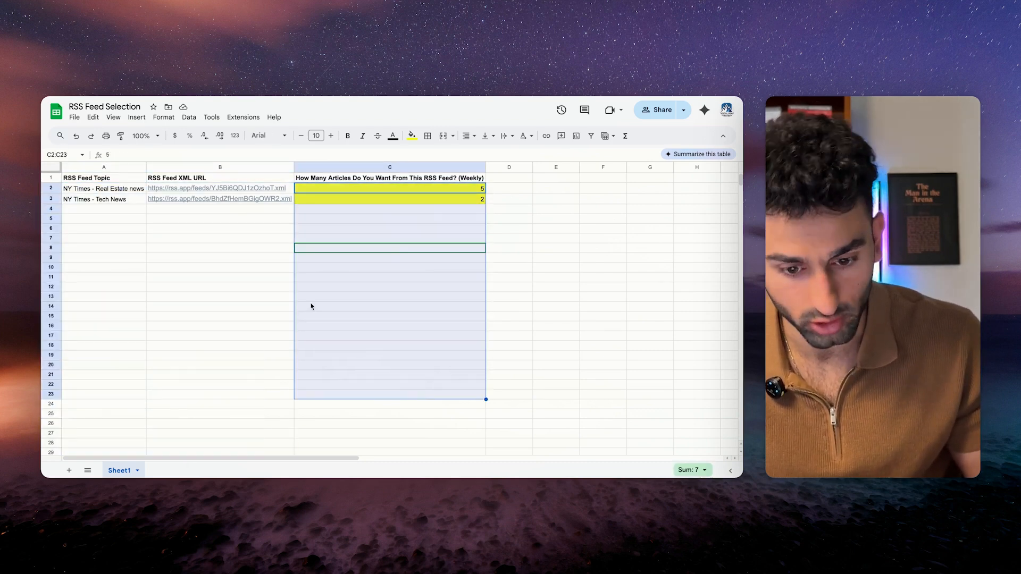
left_click_drag(298, 288, 292, 286)
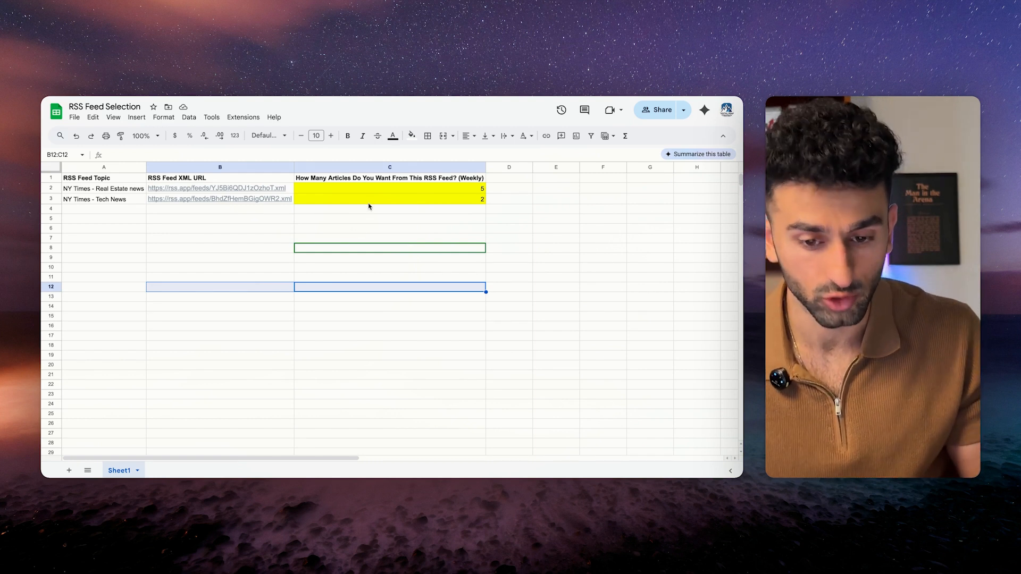
left_click_drag(109, 193, 111, 239)
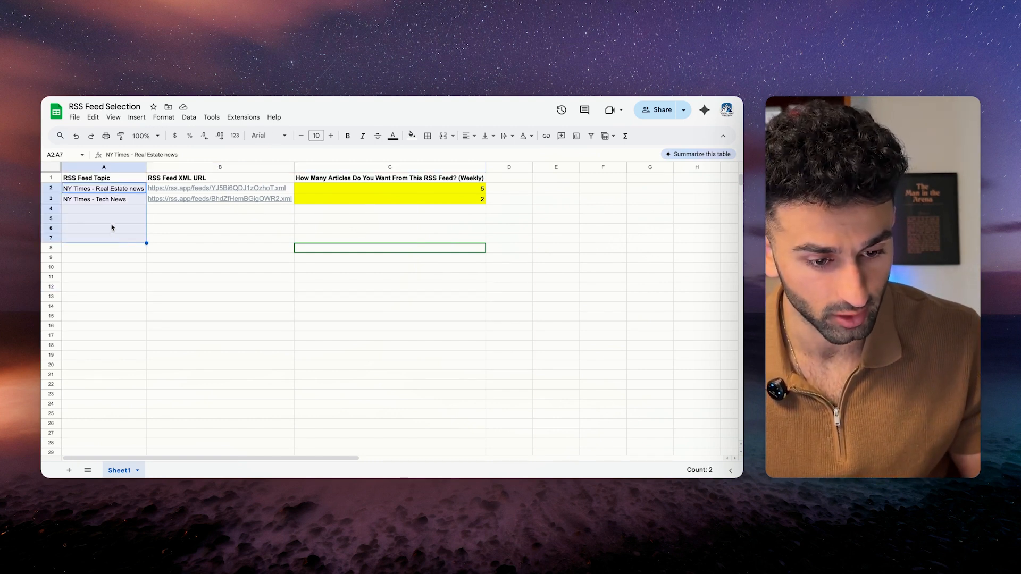
left_click(121, 209)
left_click_drag(395, 199, 399, 391)
left_click(326, 278)
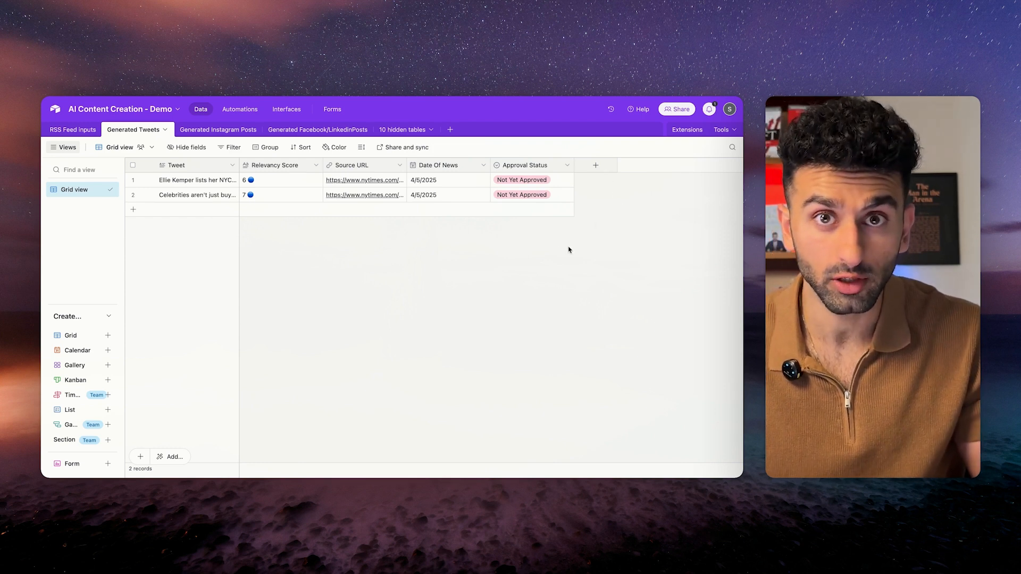
Dismiss Airtable's add-table options without creating a table.
left_click(449, 129)
left_click(394, 274)
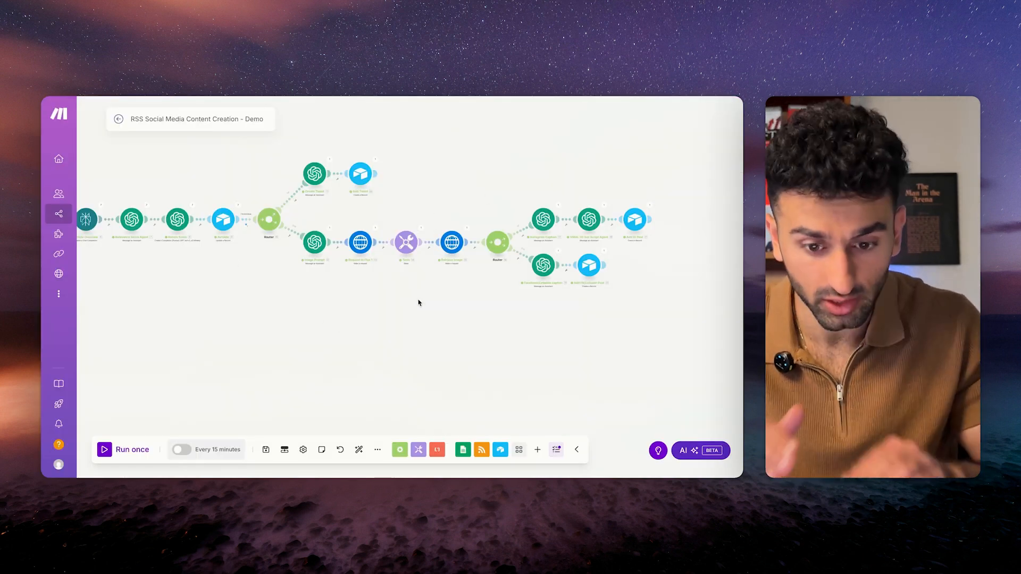
Add a Custom webhook trigger with a new 'Airtable Content Creation - Demo' hook, copy its address, and save.
scroll(378, 265, "down", 5)
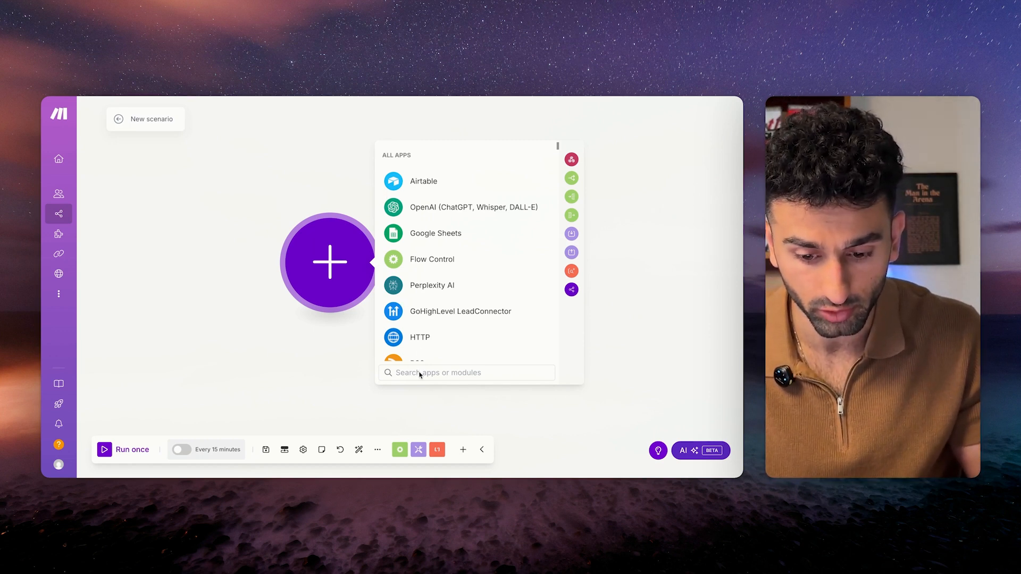
type("web")
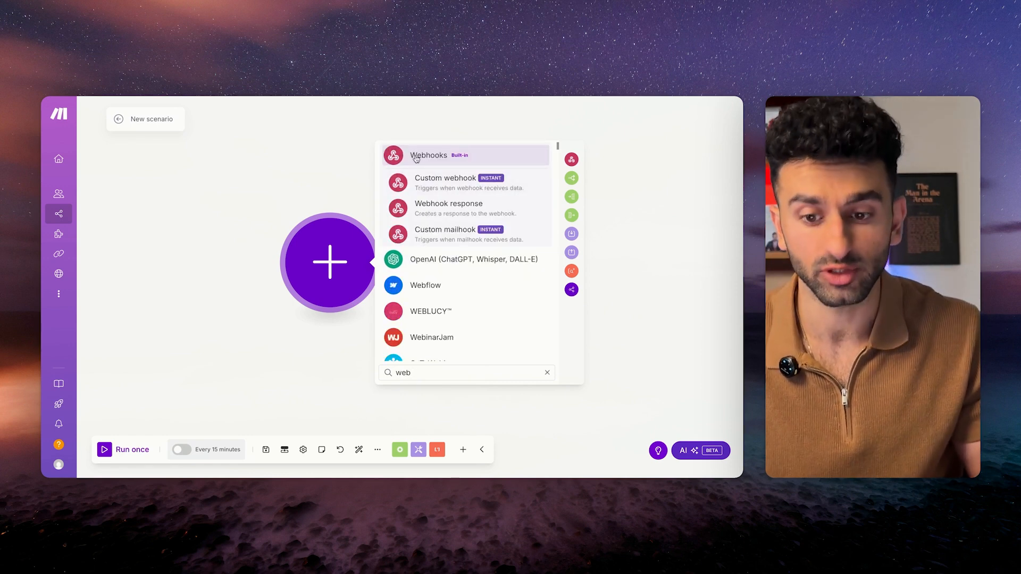
left_click(429, 183)
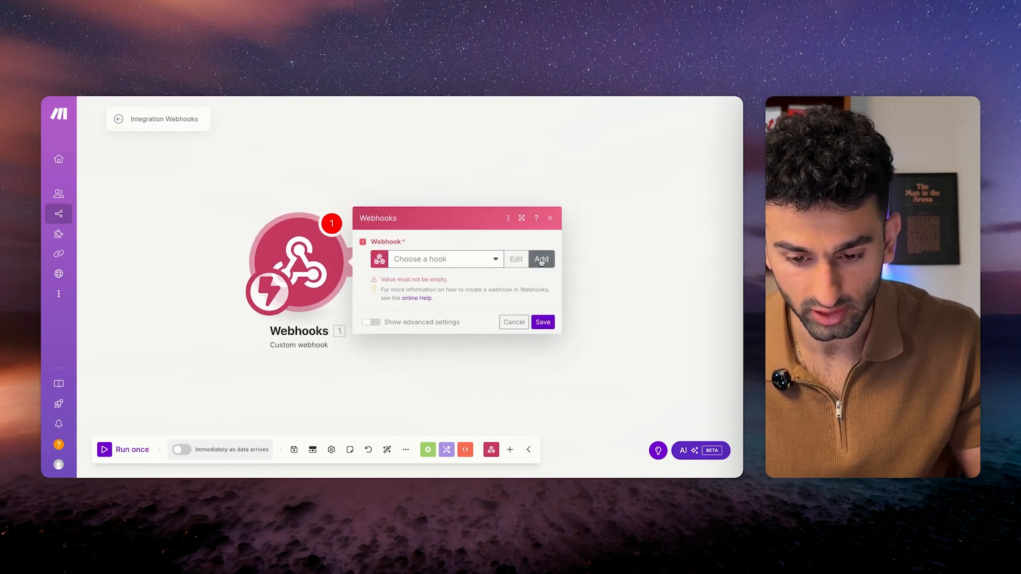
left_click(541, 260)
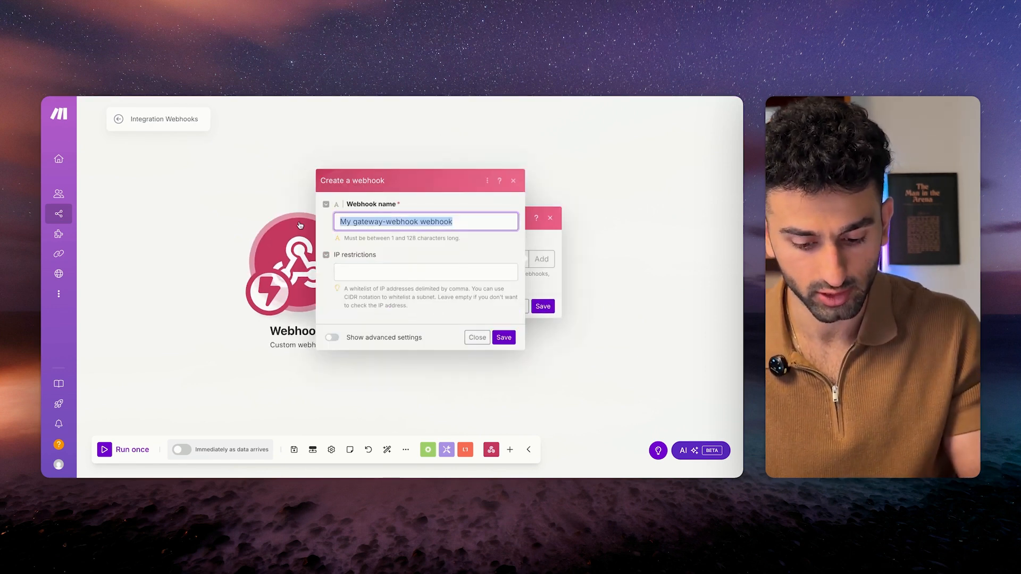
type("Airtable Content Creation - Demo")
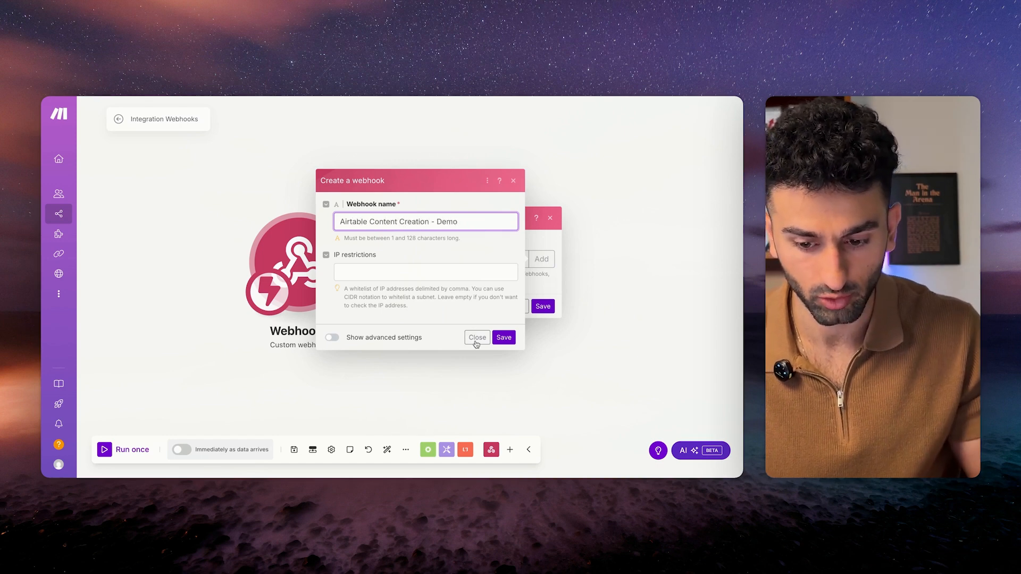
left_click(504, 337)
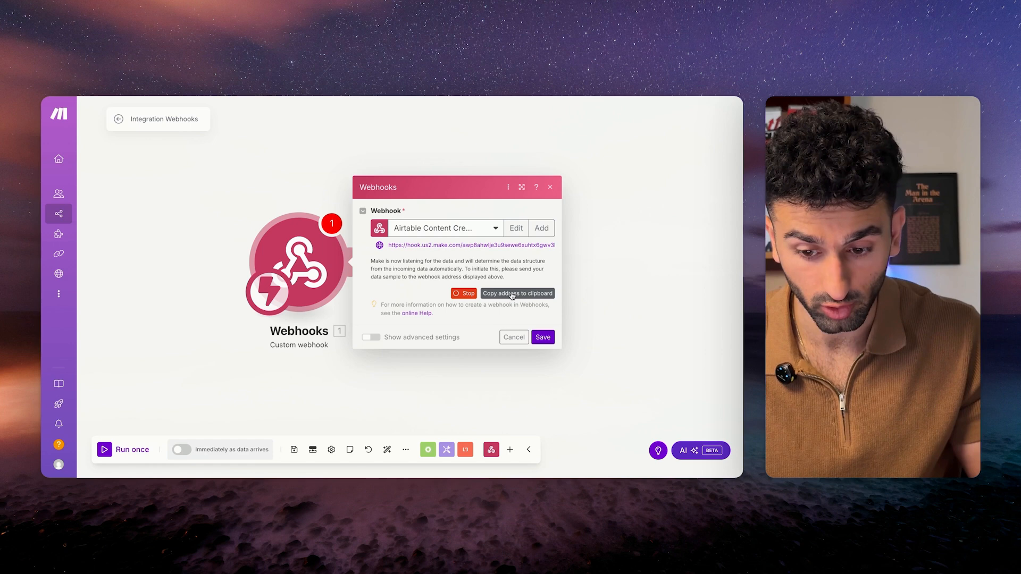
left_click(513, 296)
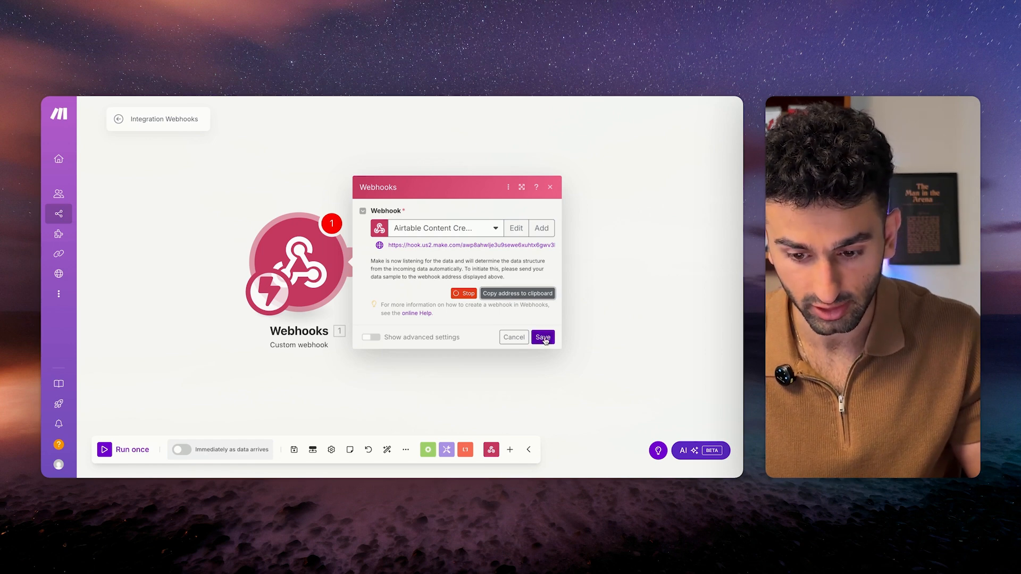
left_click(542, 338)
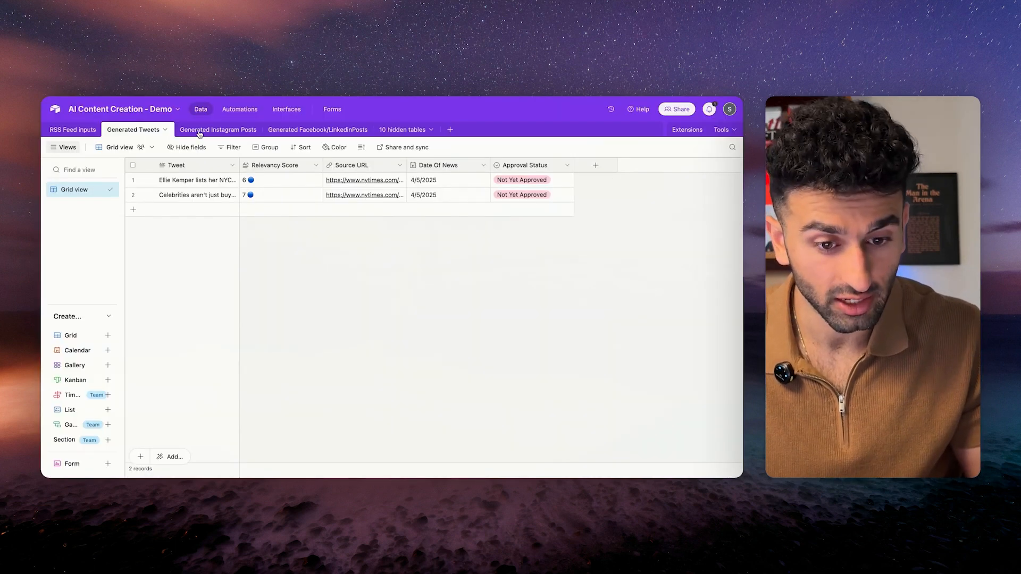
In Generated Instagram Posts, add a new button field named Approve Post.
left_click(219, 132)
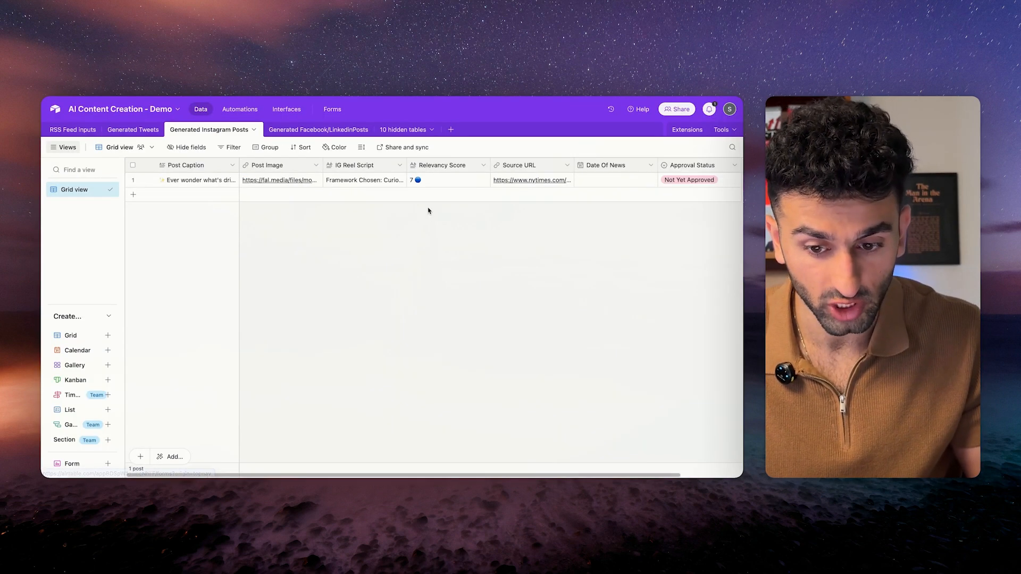
scroll(428, 210, "right", 2)
left_click(693, 166)
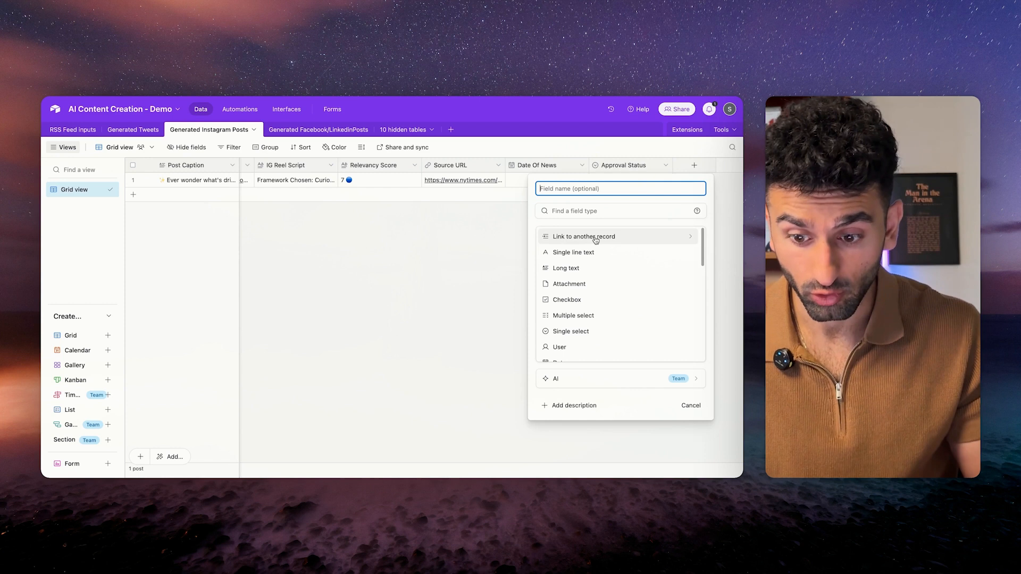
scroll(593, 319, "down", 8)
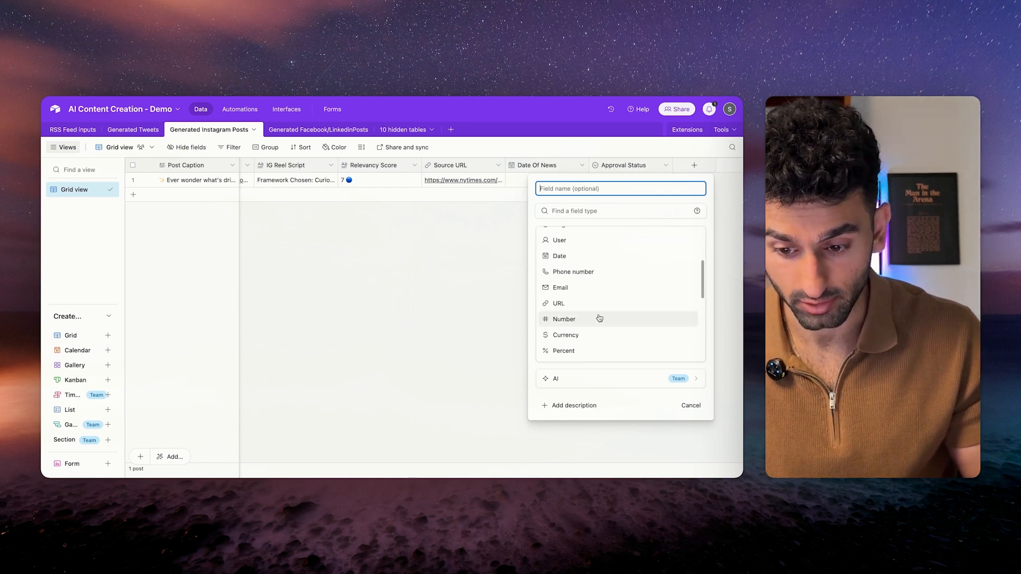
left_click(587, 354)
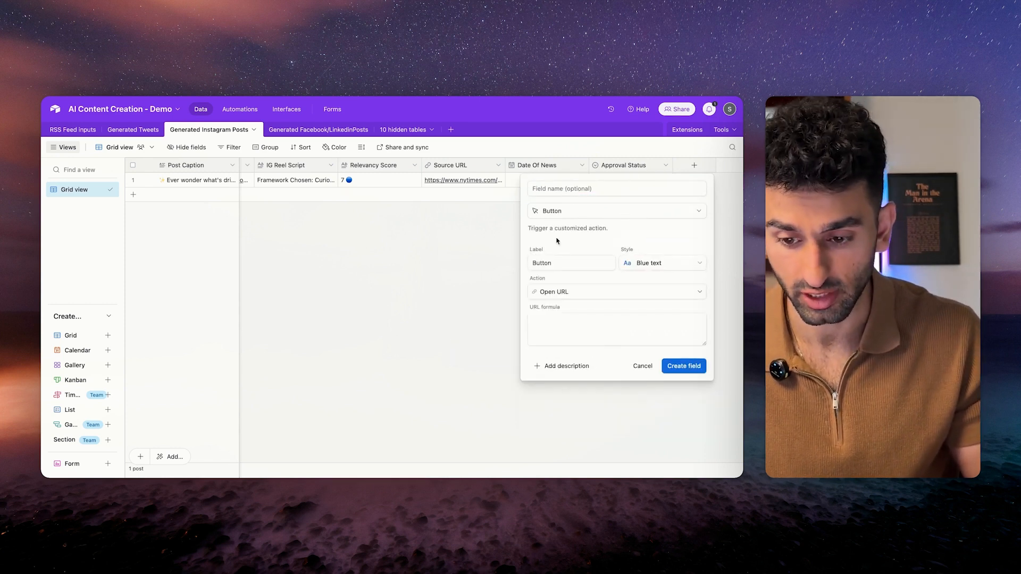
left_click(571, 189)
type("Apr")
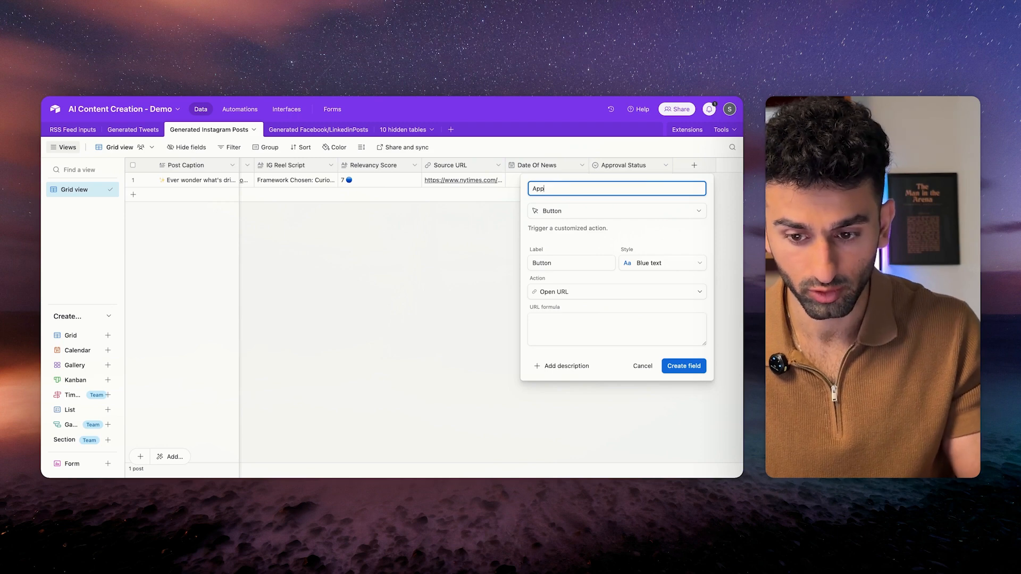
type("prove Post")
left_click(567, 320)
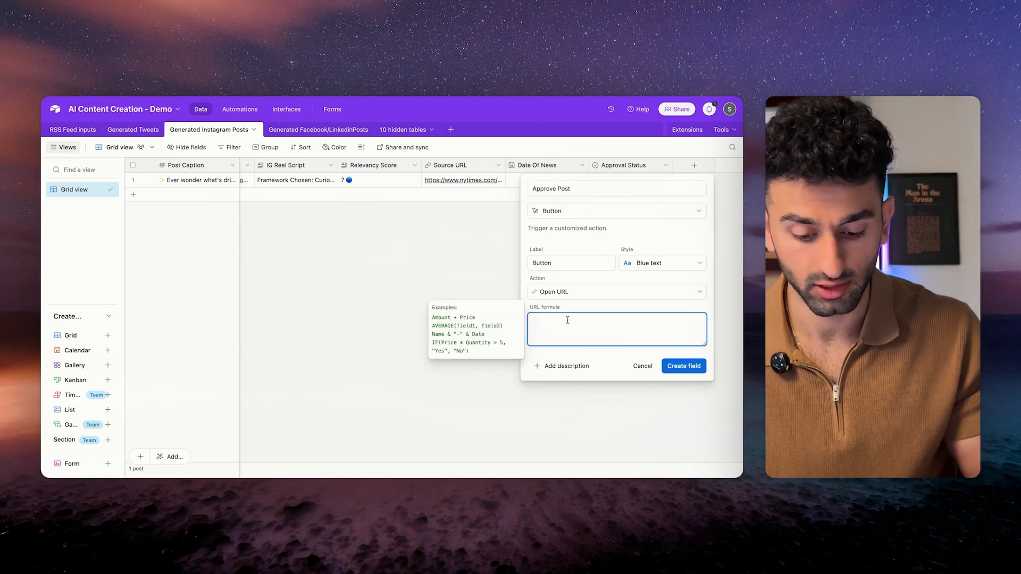
Set the button's URL formula to the quoted webhook address & RECORD_ID().
left_click(536, 322)
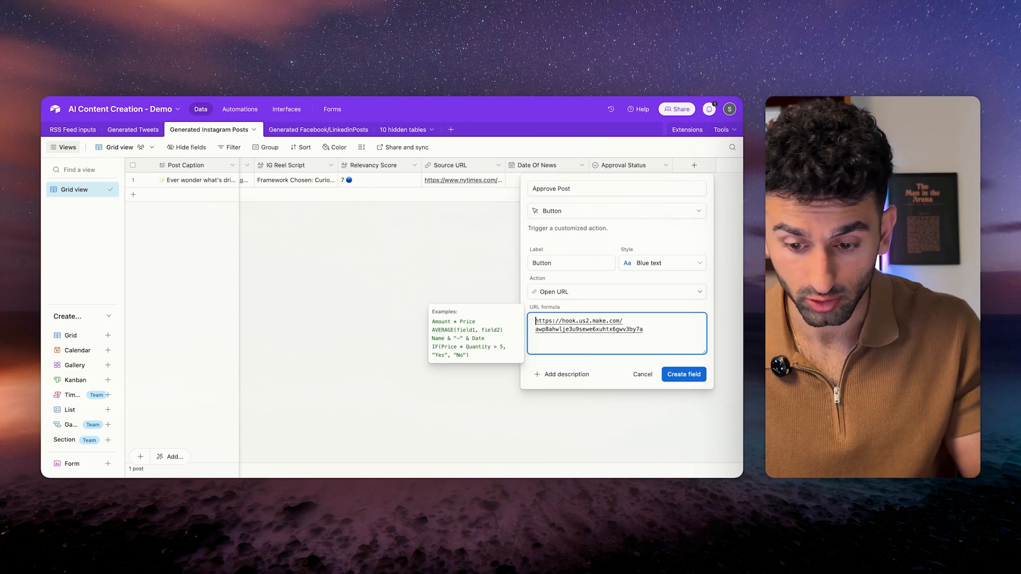
type("\"")
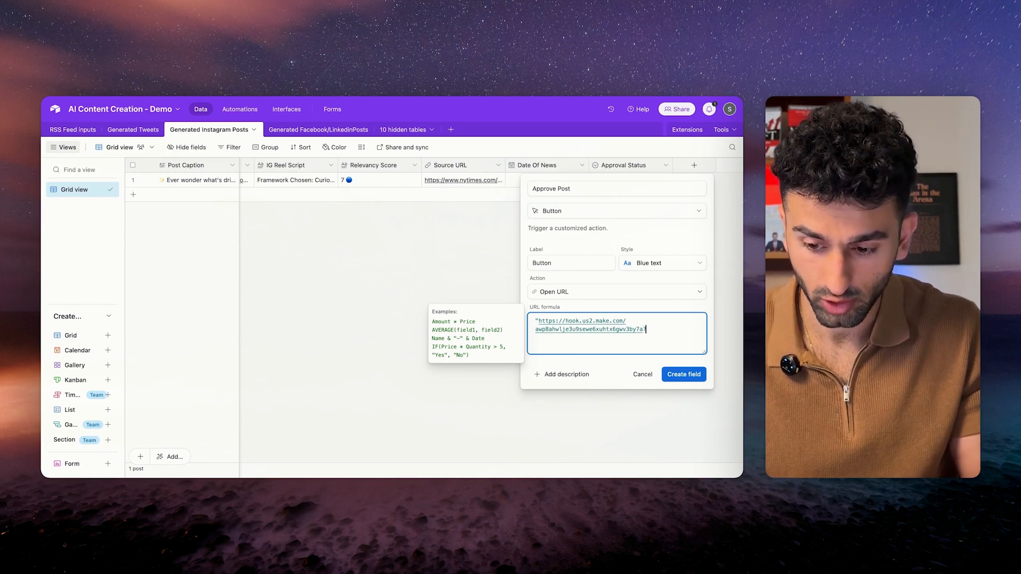
type("ECORD_ID(")
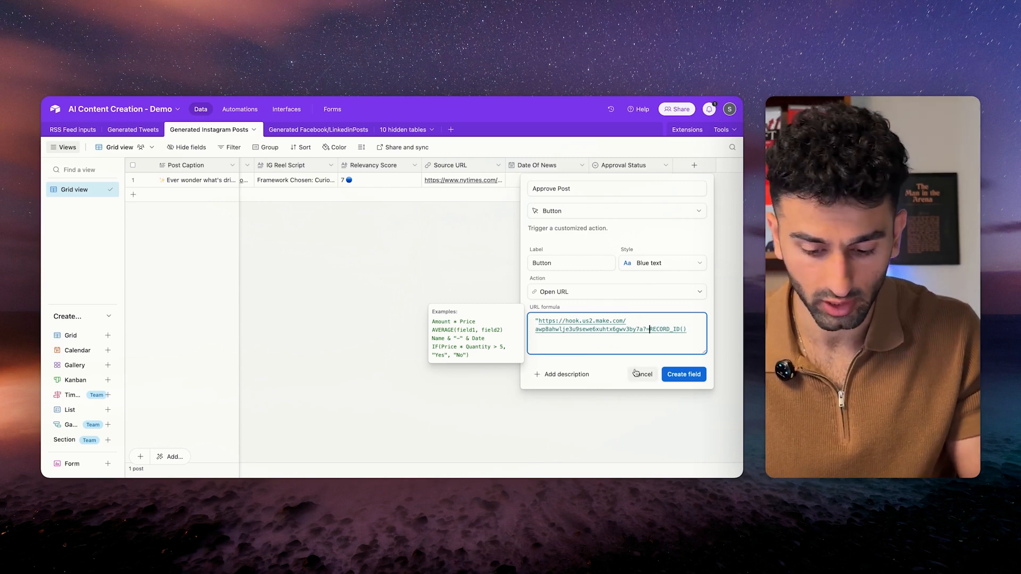
type("\"")
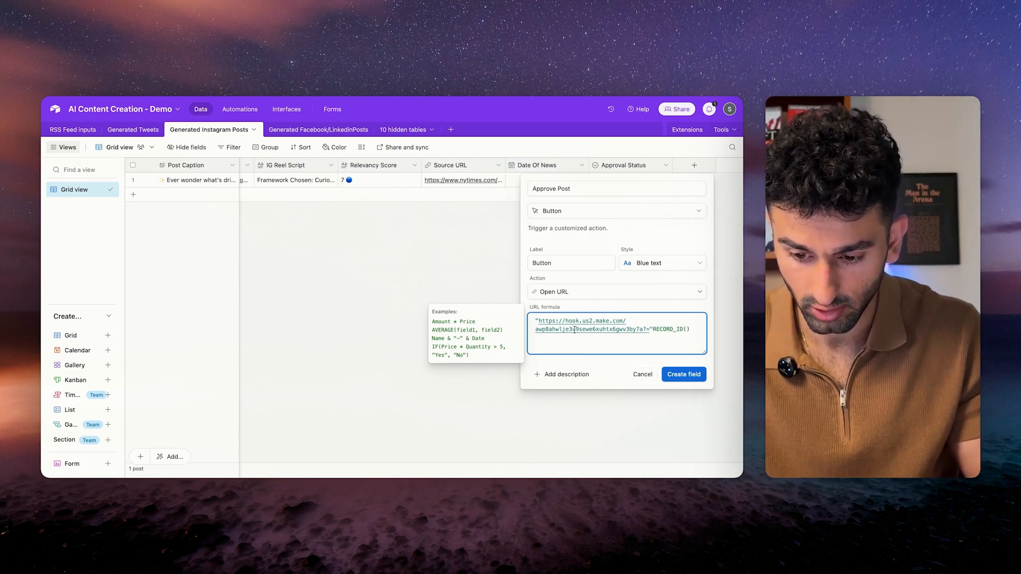
left_click_drag(535, 323, 660, 329)
left_click(653, 330)
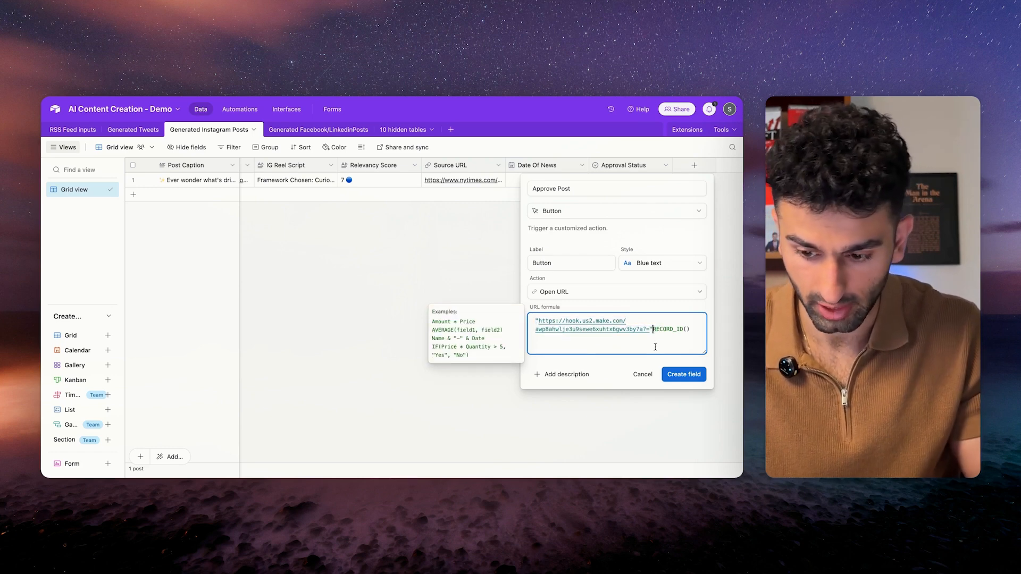
type("&")
key("End")
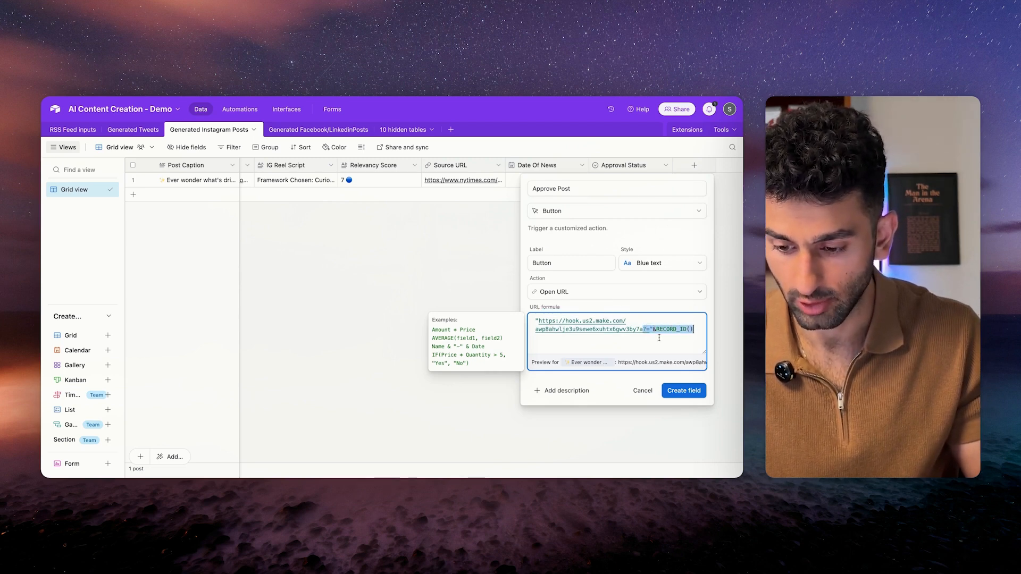
Label the button 'Schedule Post', keep the Open URL action, and create the field.
double_click(558, 262)
type("Schedule Post")
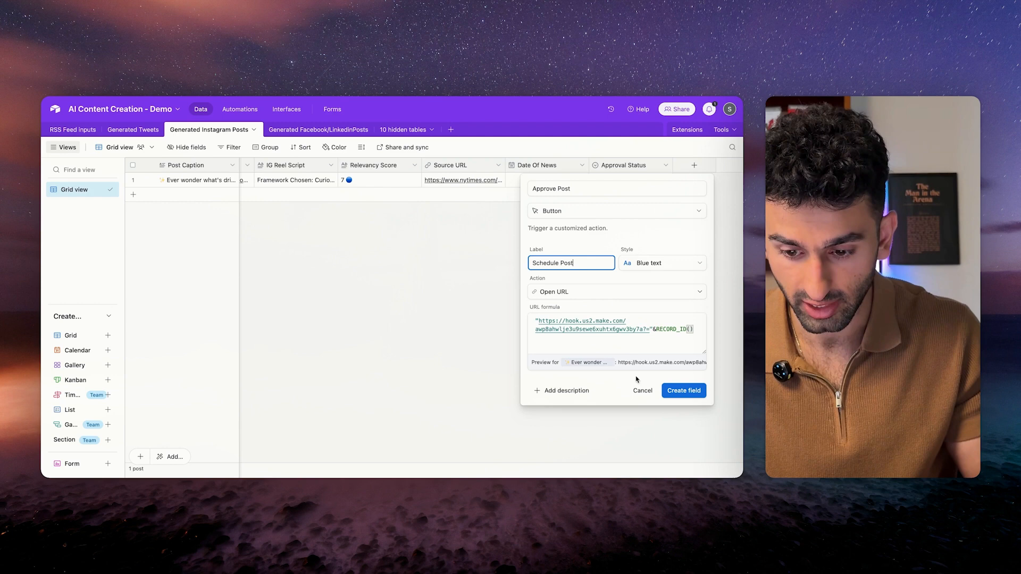
left_click(654, 294)
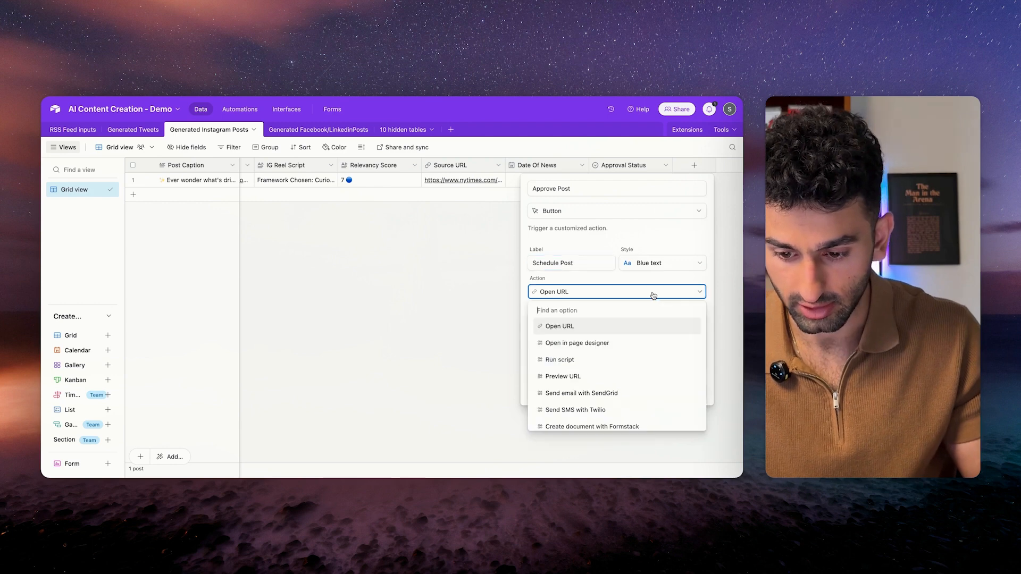
left_click(626, 276)
left_click(681, 390)
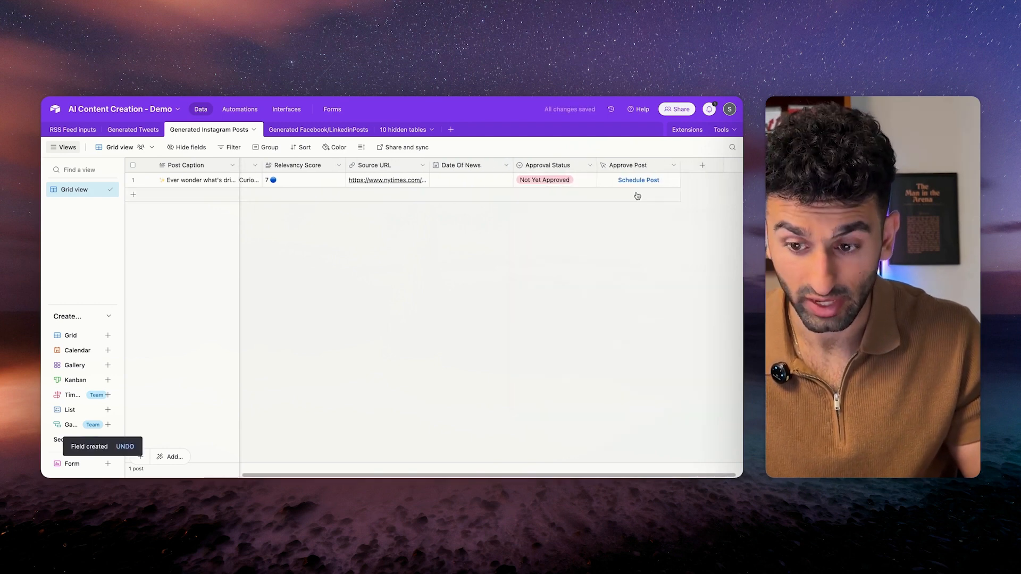
Run the scenario once to catch a webhook request, then close its empty output bundle.
scroll(464, 237, "left", 3)
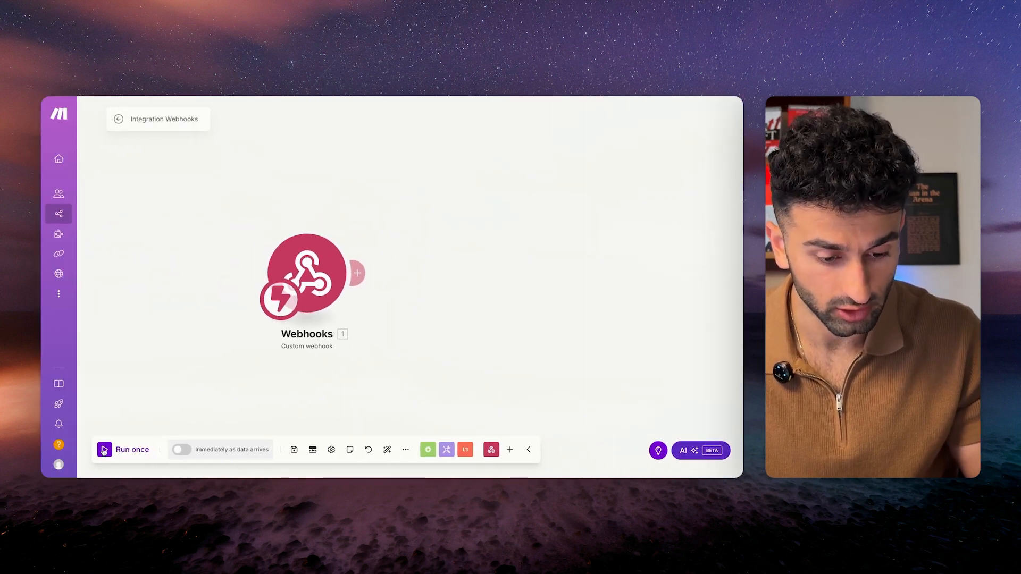
left_click(105, 450)
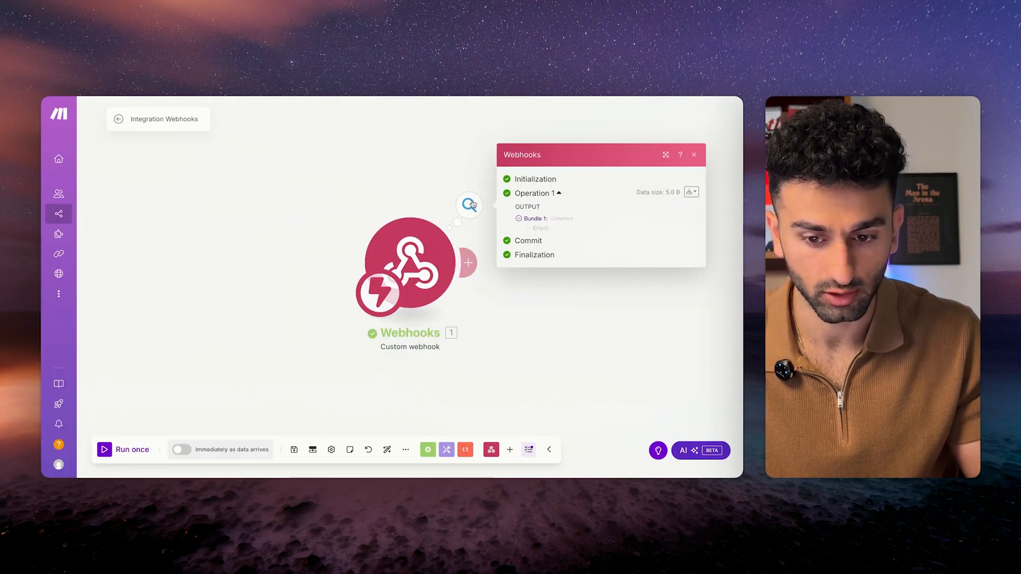
left_click(540, 301)
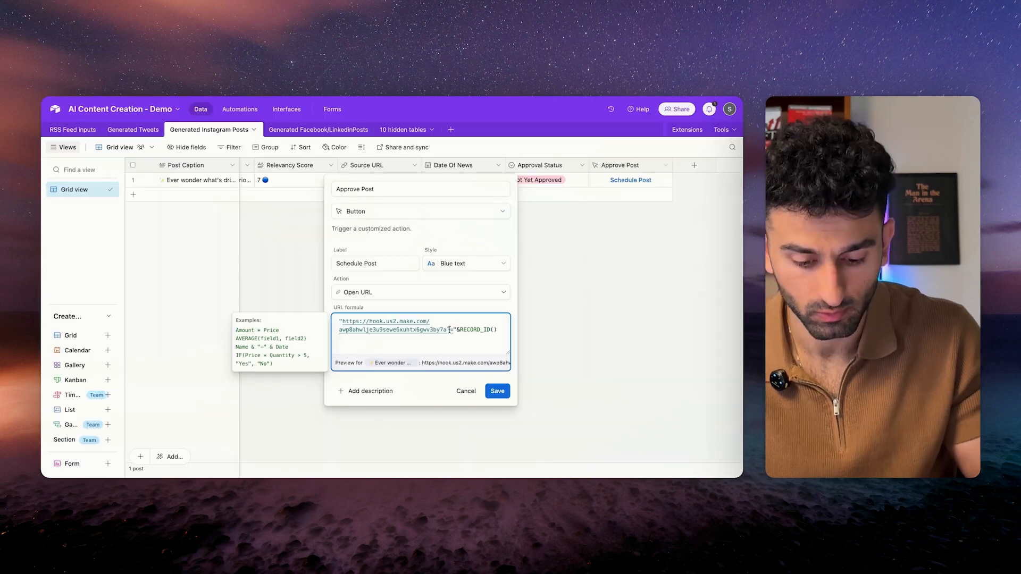
Insert an id= query parameter before RECORD_ID() in the Approve Post URL formula.
type("id")
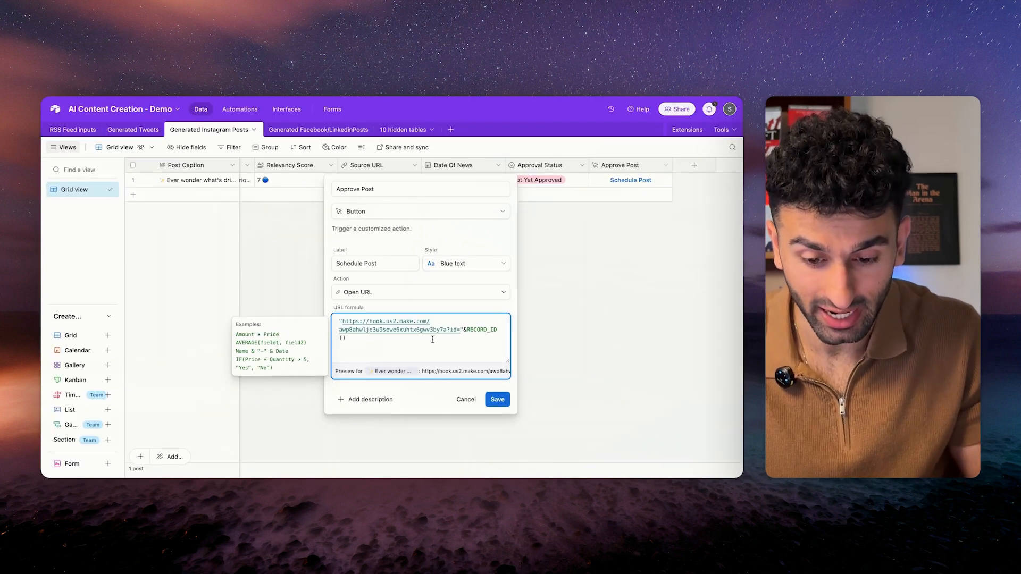
type("=")
left_click_drag(343, 322, 489, 338)
left_click(455, 331)
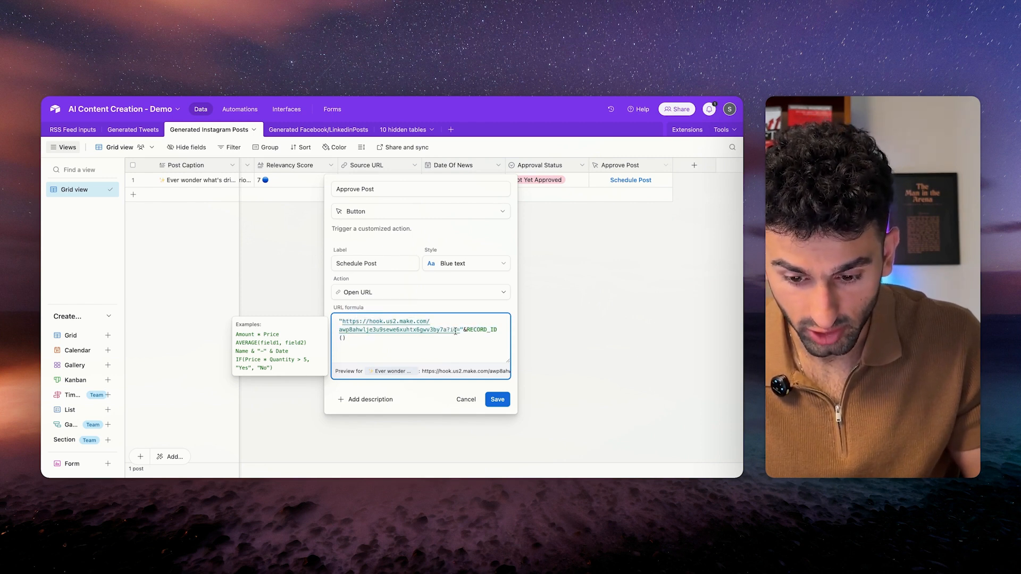
type("=")
left_click_drag(466, 329, 441, 346)
left_click(420, 344)
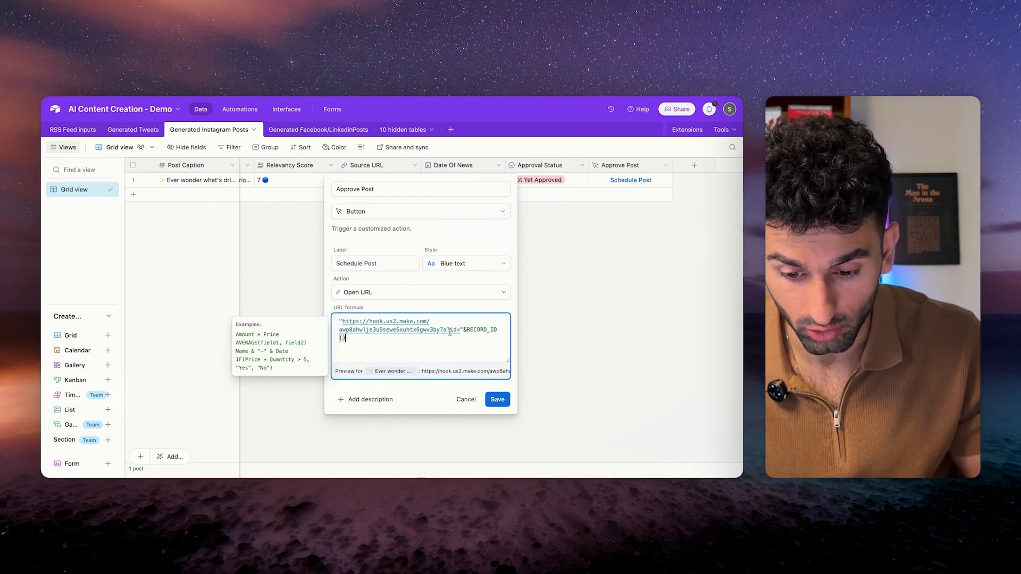
left_click_drag(448, 330, 488, 339)
left_click(413, 335)
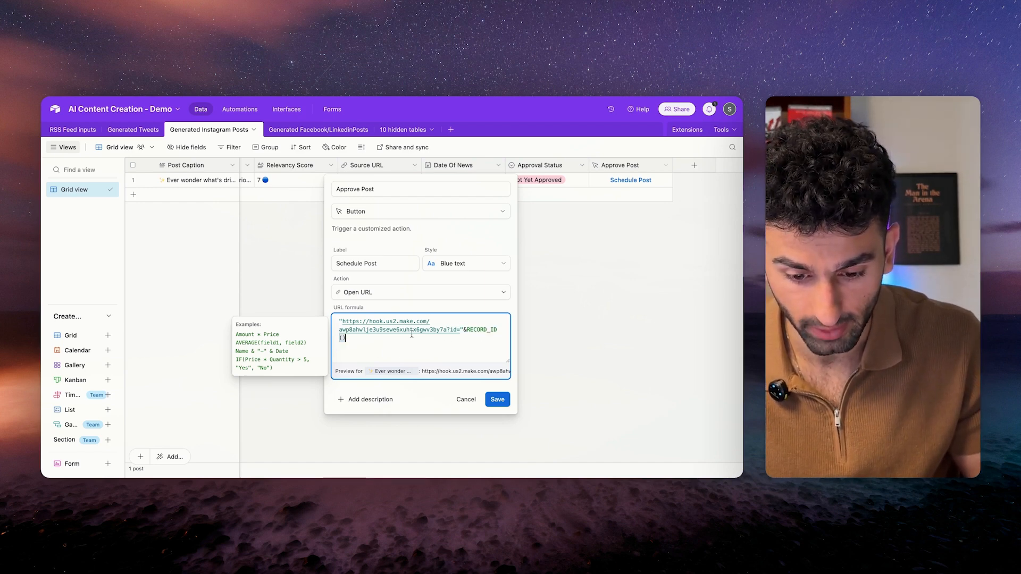
Save the button field, run the scenario once, and fire Schedule Post on the first post.
left_click_drag(341, 321, 466, 330)
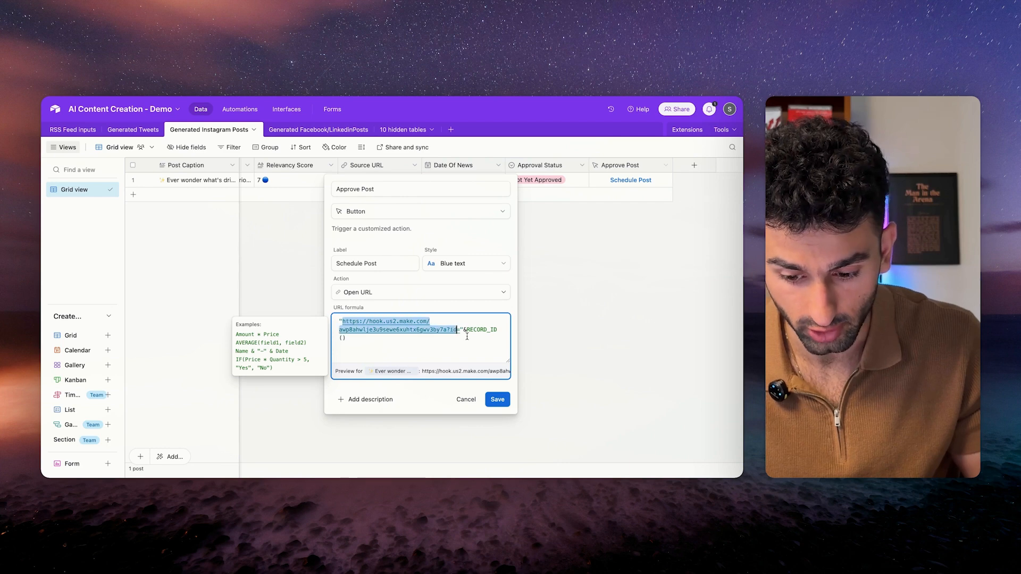
left_click(497, 400)
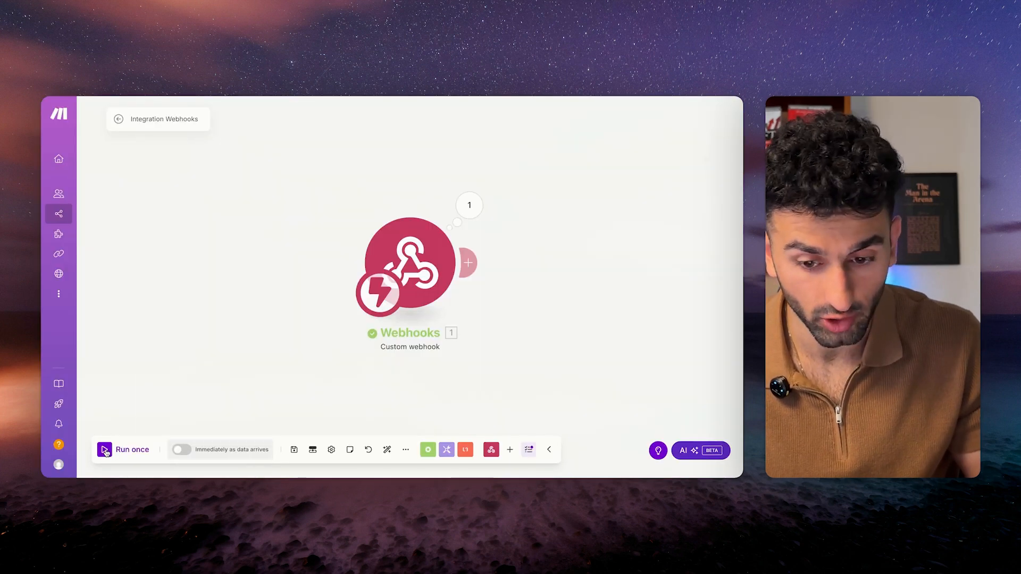
left_click(104, 451)
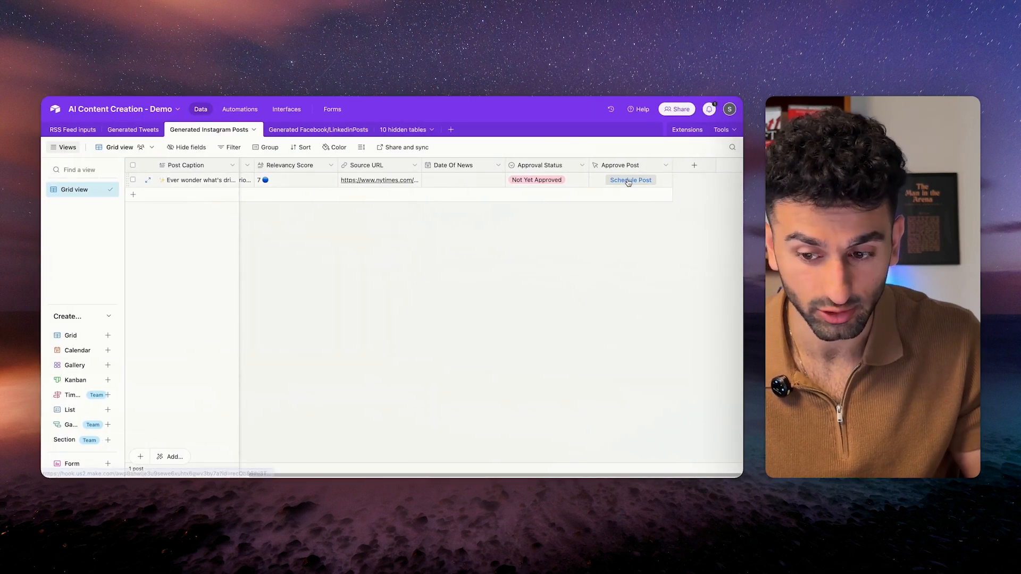
left_click(628, 180)
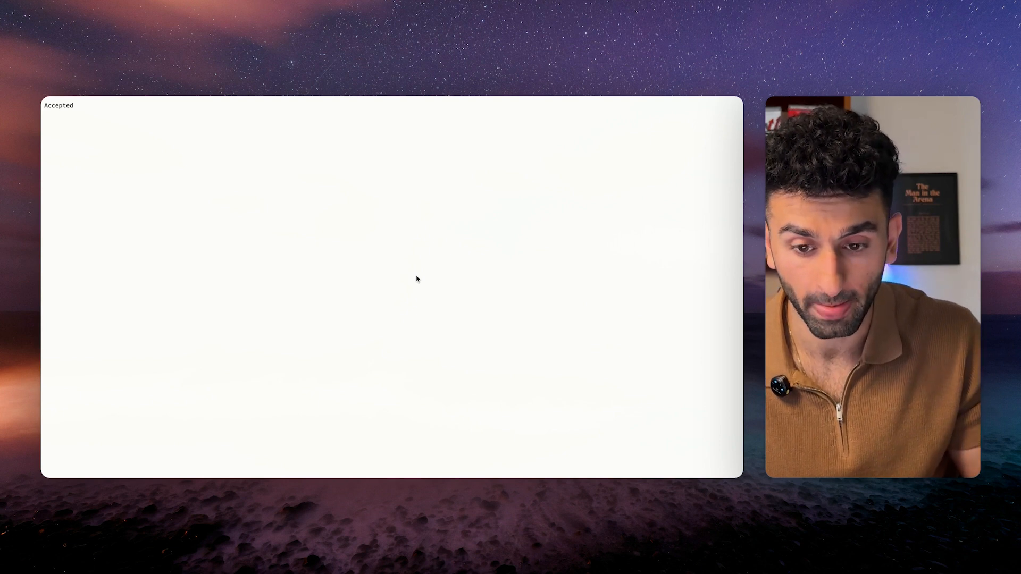
Confirm the webhook bundle carries the record id, then add a new module after Webhooks.
key("ctrl+Left")
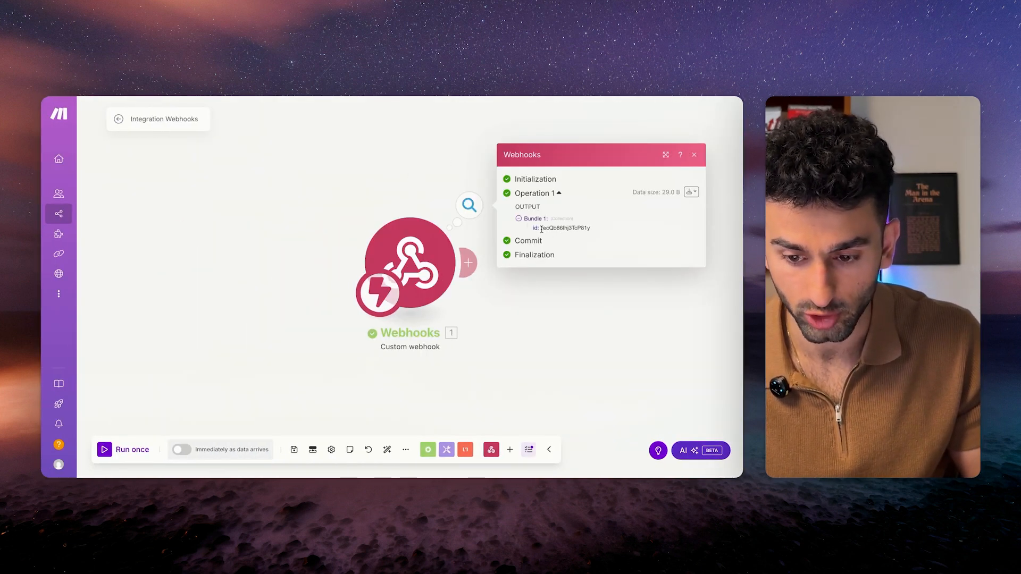
left_click_drag(541, 228, 594, 229)
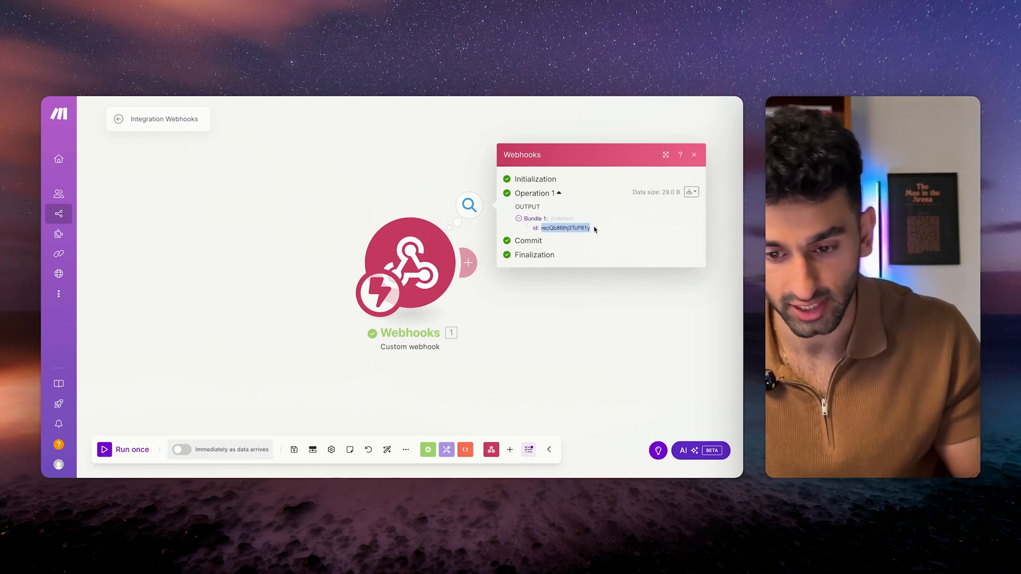
left_click(460, 206)
left_click_drag(385, 176, 275, 167)
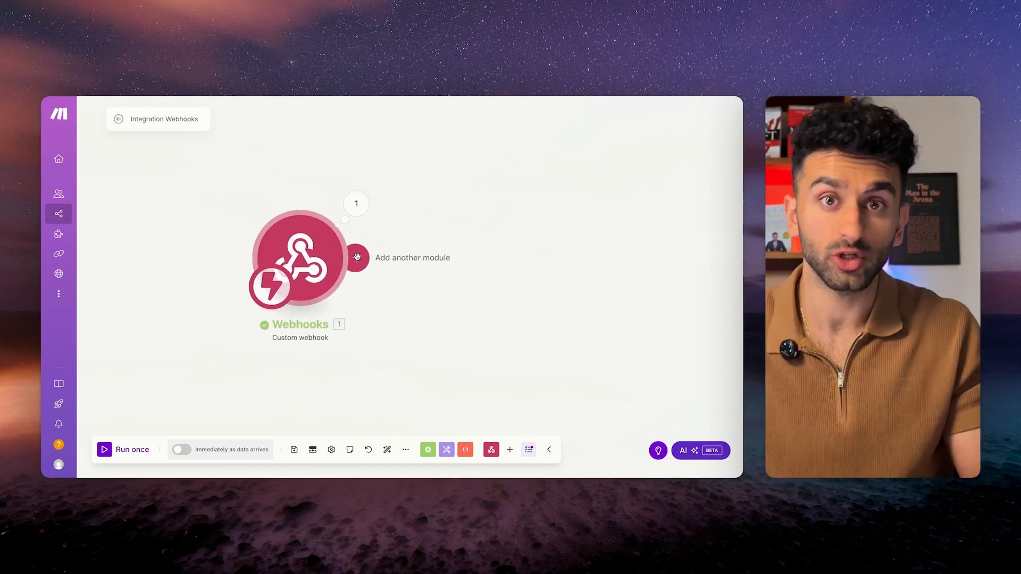
left_click(358, 257)
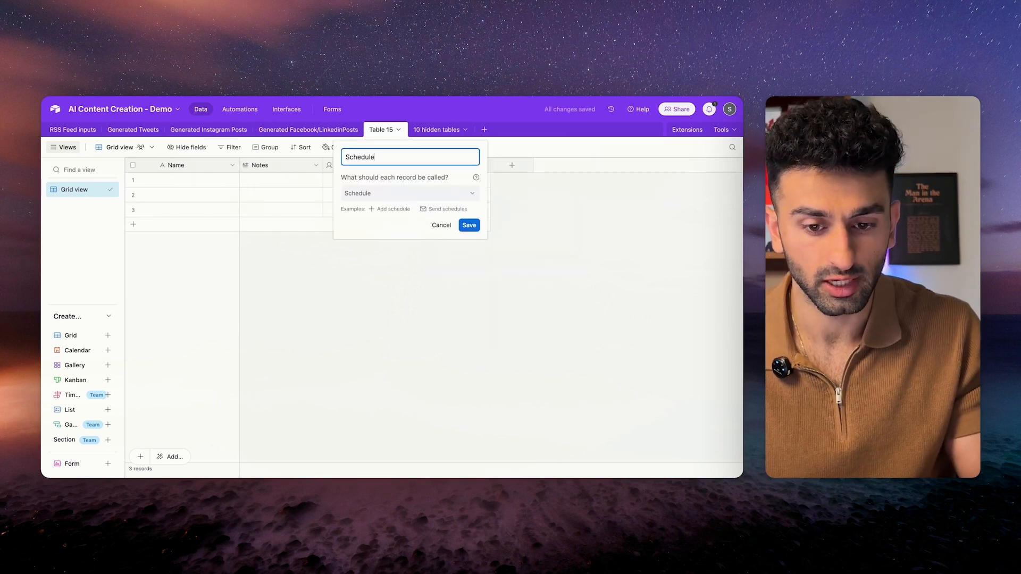
Confirm the table name and turn the first field into a long-text Instagram Post Caption.
type("s")
key("Return")
left_click(232, 165)
left_click(207, 187)
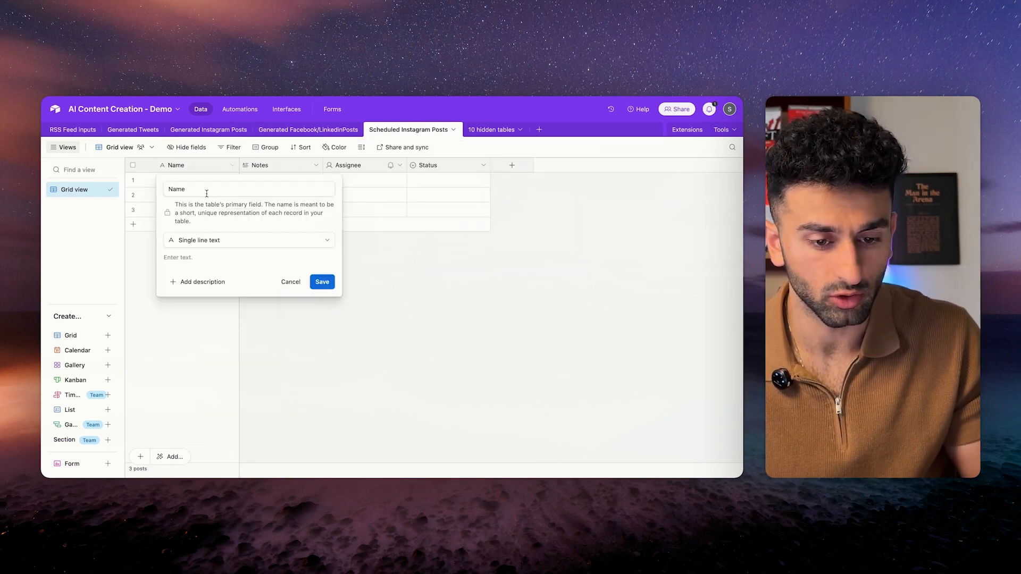
type("I")
left_click(244, 209)
left_click(239, 240)
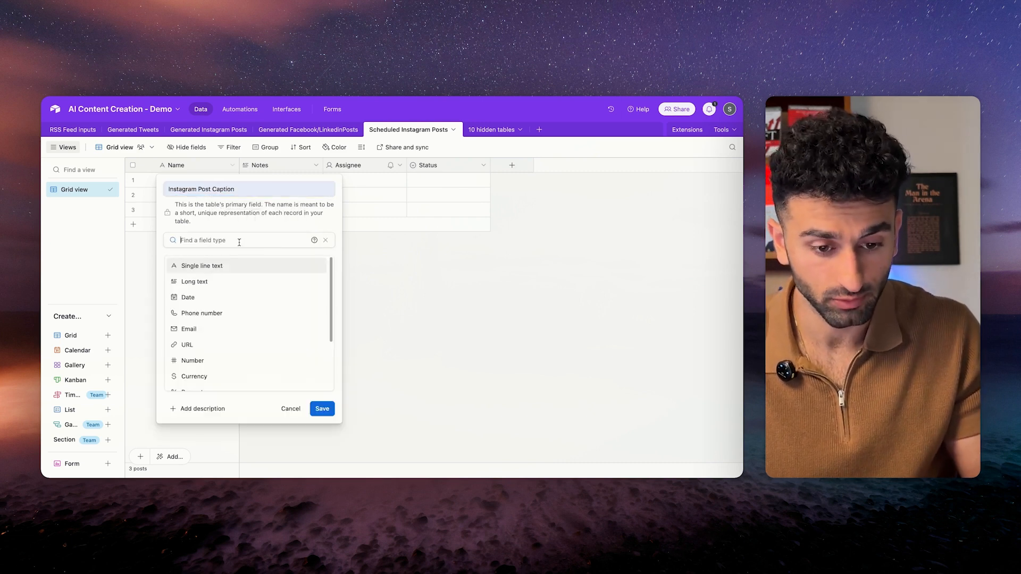
left_click(188, 287)
left_click(322, 336)
Rename Notes to Instagram Post Creative as a URL field.
left_click(316, 165)
left_click(283, 189)
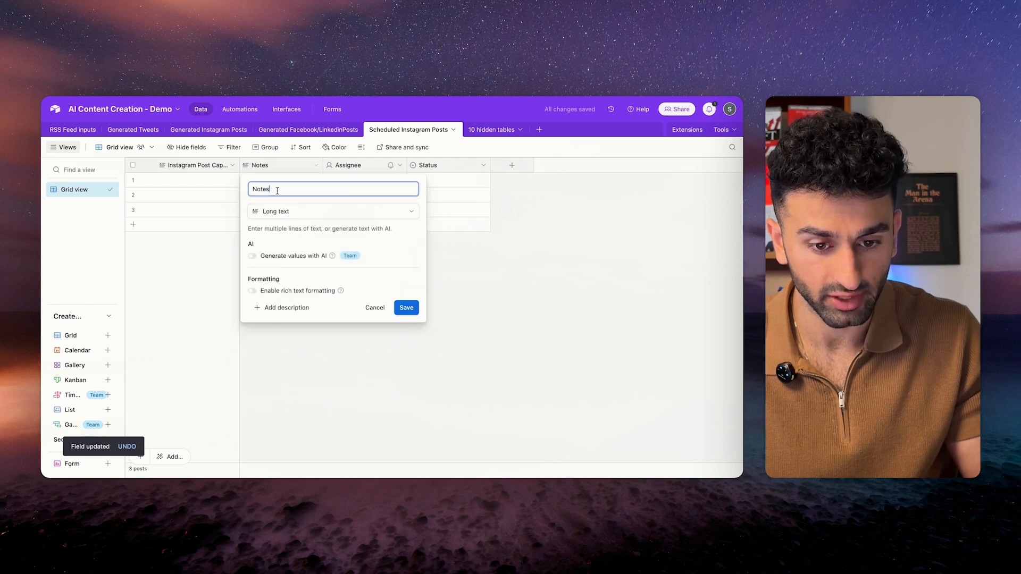
key("BackSpace")
key("BackSpace")
key("BackSpace")
key("BackSpace")
key("BackSpace")
type("Ins")
left_click(314, 226)
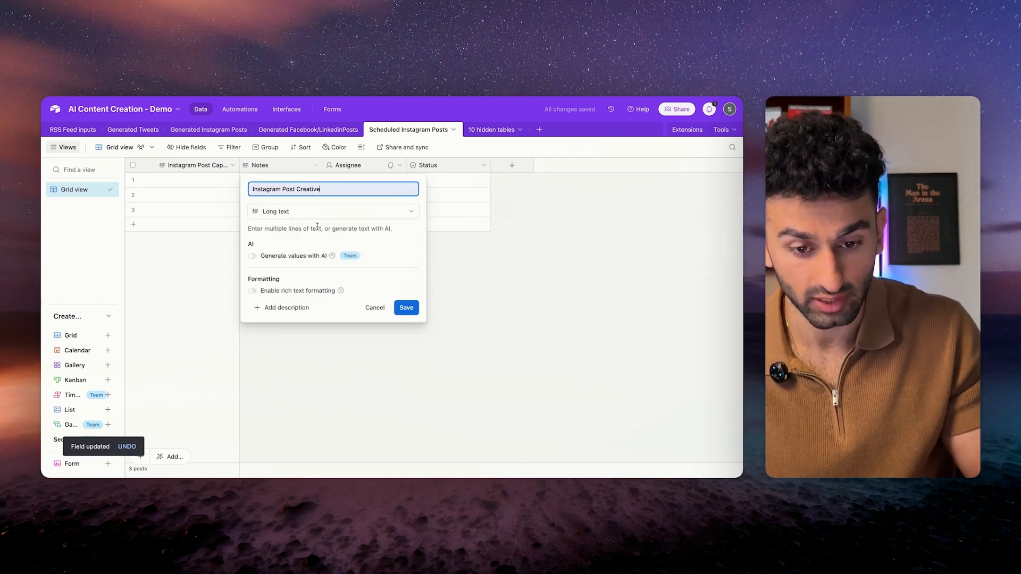
left_click(295, 211)
scroll(292, 330, "down", 3)
left_click(277, 338)
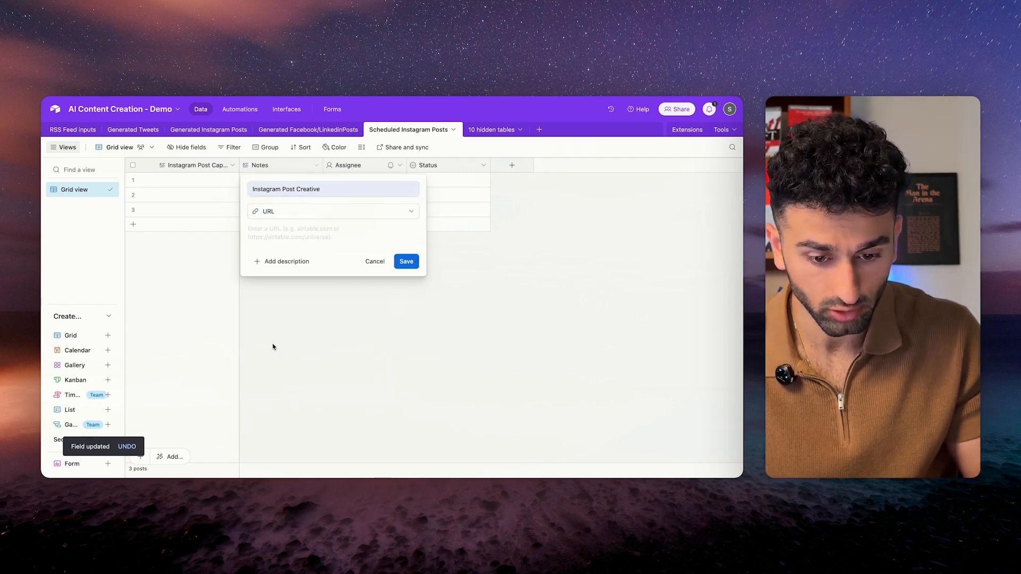
left_click(406, 260)
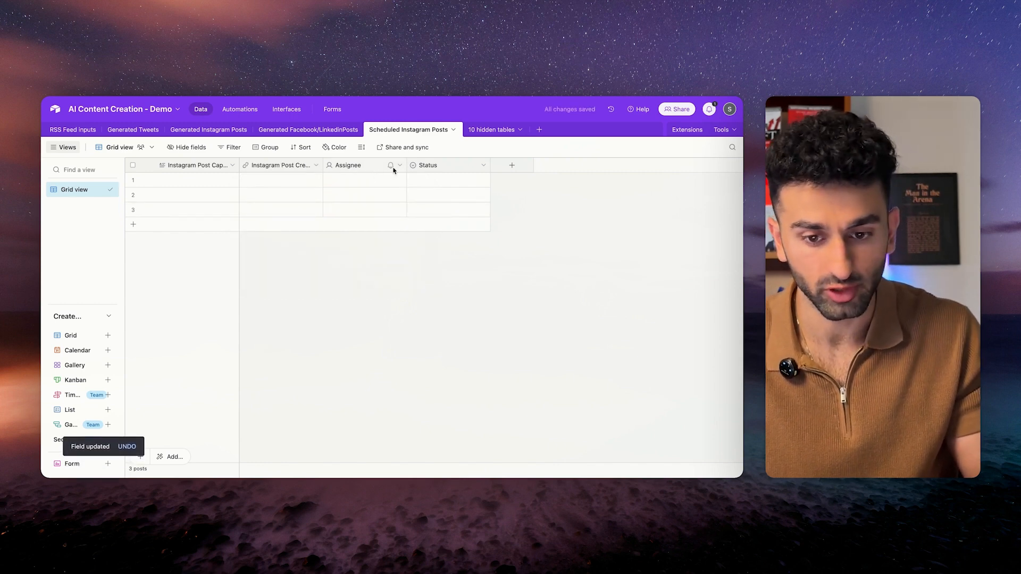
Rename Status to Posted Status with a Not Yet Posted option, removing In progress.
double_click(400, 166)
double_click(361, 189)
key("BackSpace")
left_click(457, 321)
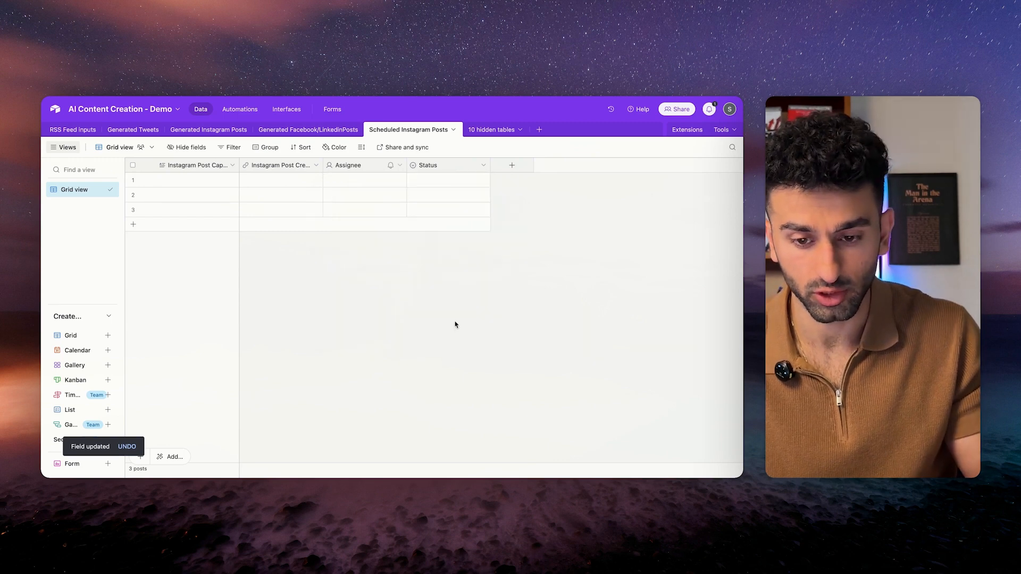
left_click(482, 166)
left_click(447, 185)
type("Post S")
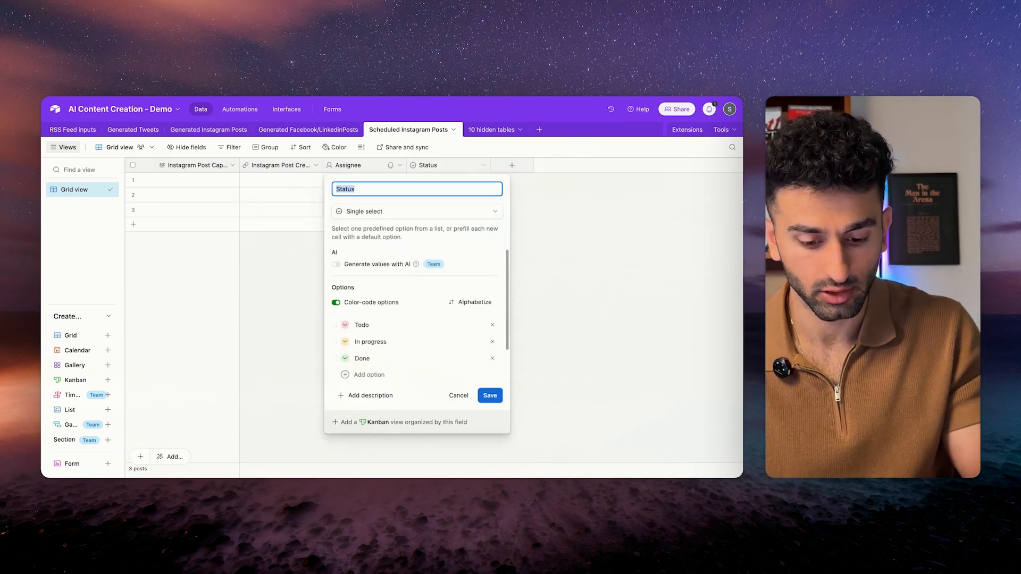
type("ed")
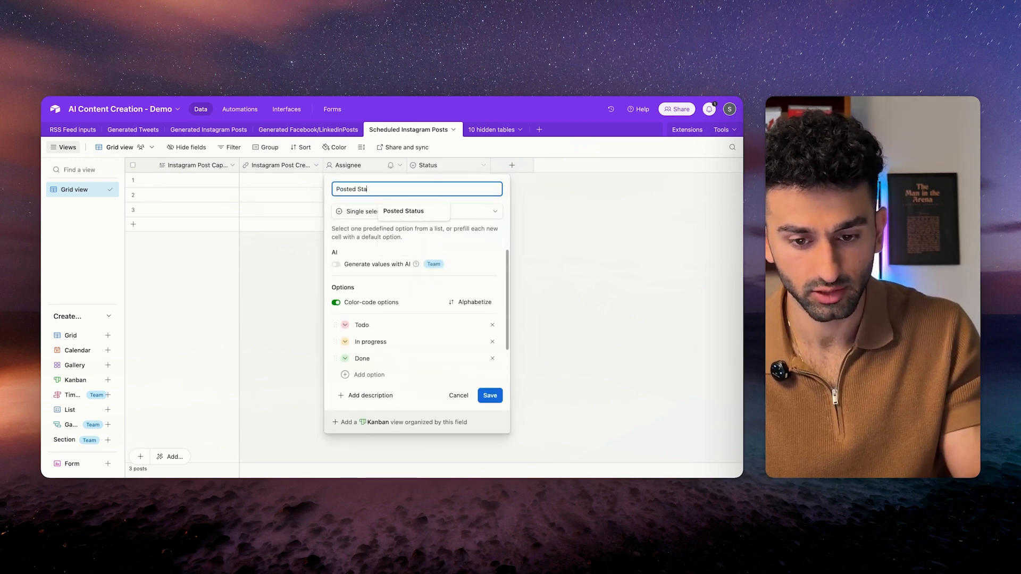
type(" Sta")
key("Tab")
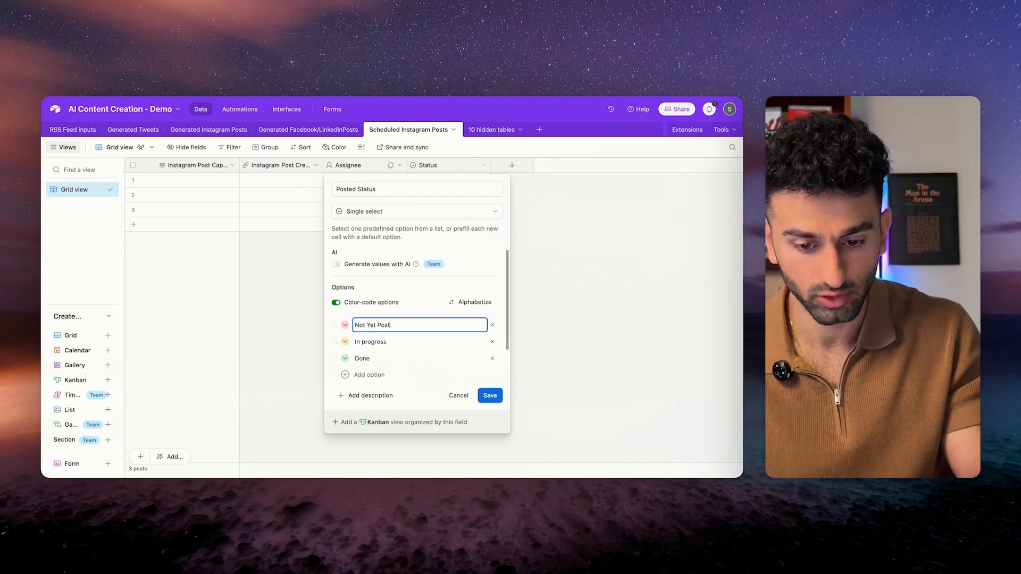
type("Not Yet Posted")
key("Tab")
left_click(493, 341)
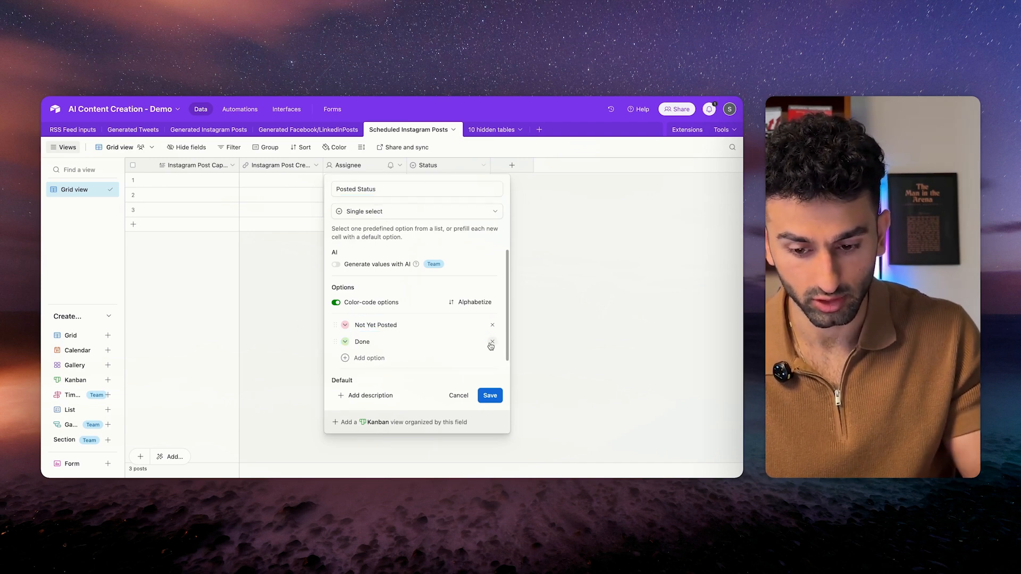
left_click(383, 341)
left_click_drag(383, 340, 348, 343)
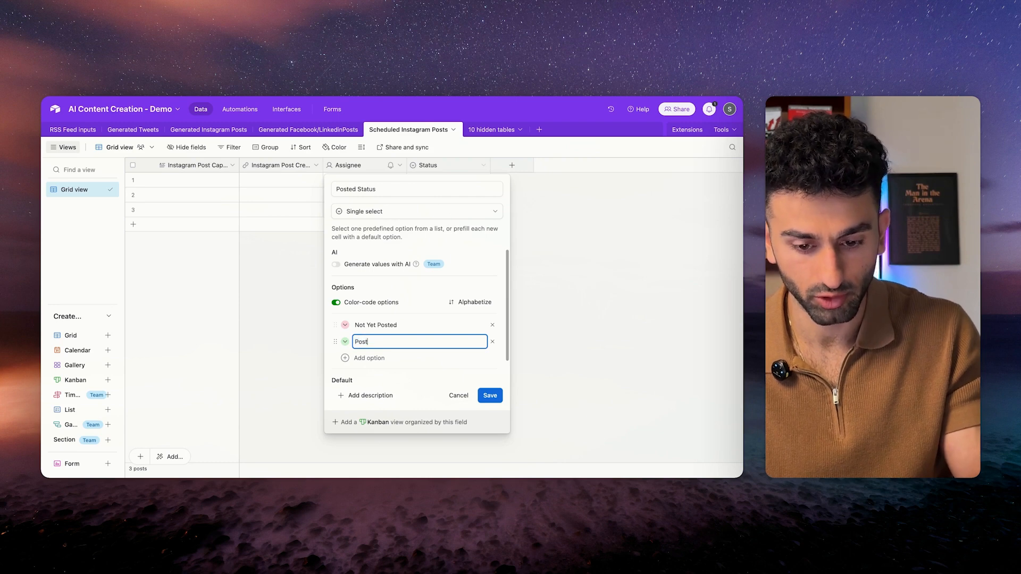
left_click(490, 396)
Move Posted Status before Assignee and convert Assignee into a Date Added To Schedule date field.
left_click_drag(449, 164, 326, 167)
double_click(431, 165)
type("Date")
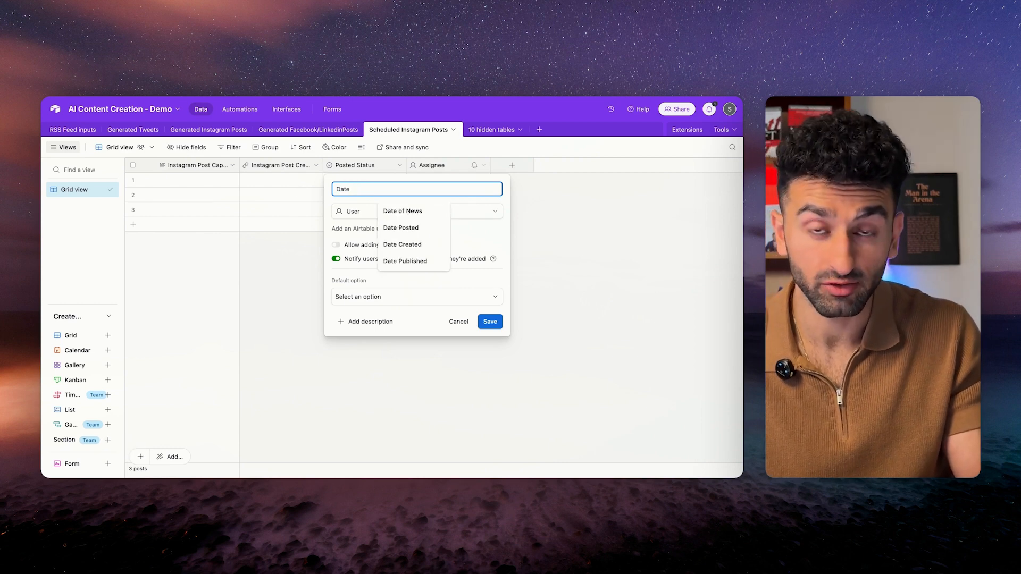
type(" Added To Schedule")
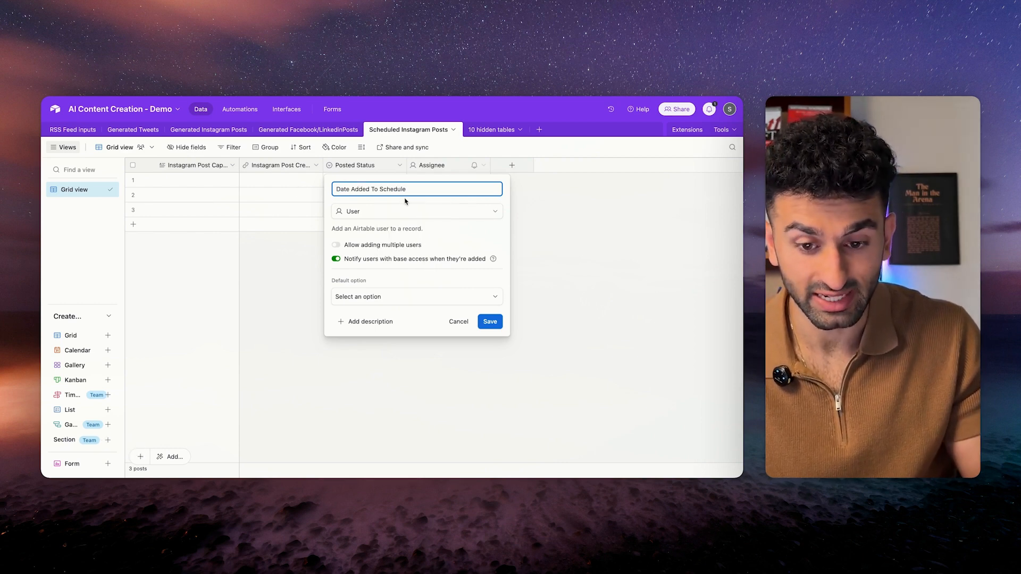
left_click(407, 211)
left_click(409, 321)
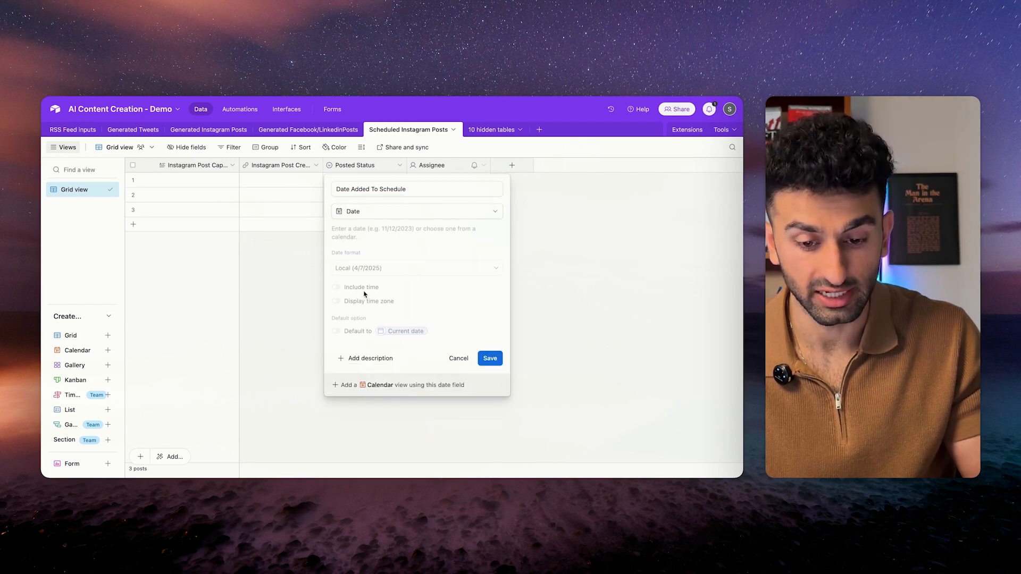
left_click(490, 358)
Add a Date Posted date column.
left_click(513, 165)
type("Date")
type(" Posted")
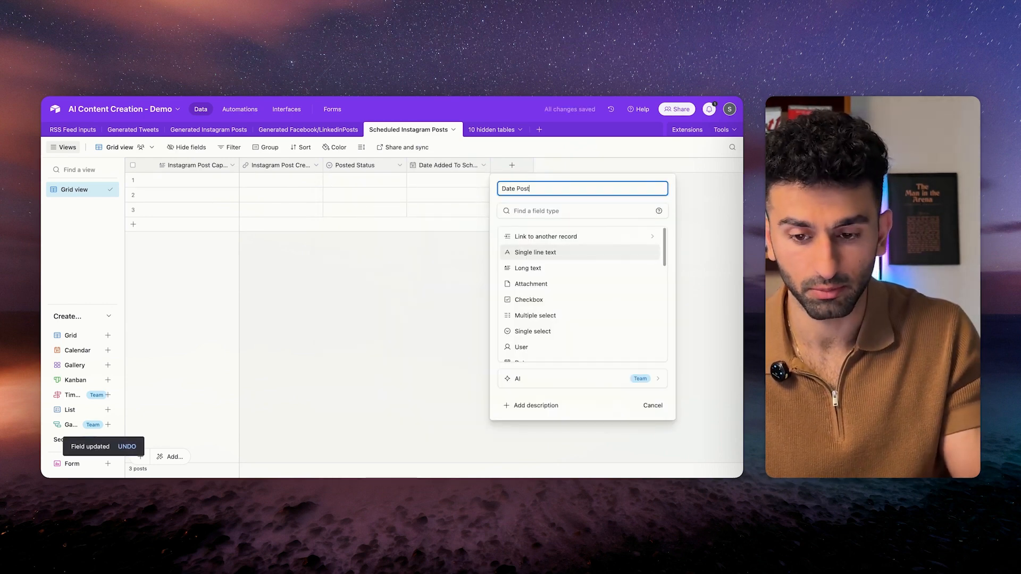
scroll(548, 297, "down", 3)
left_click(576, 250)
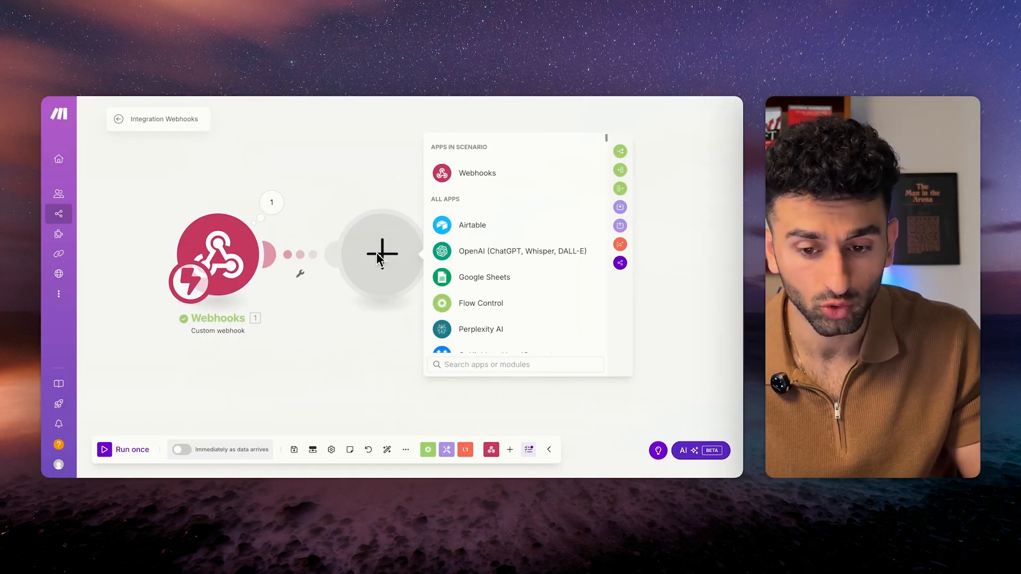
Add an Airtable Create a Record step after the webhook, with base AI Content Creation - Demo.
left_click(476, 225)
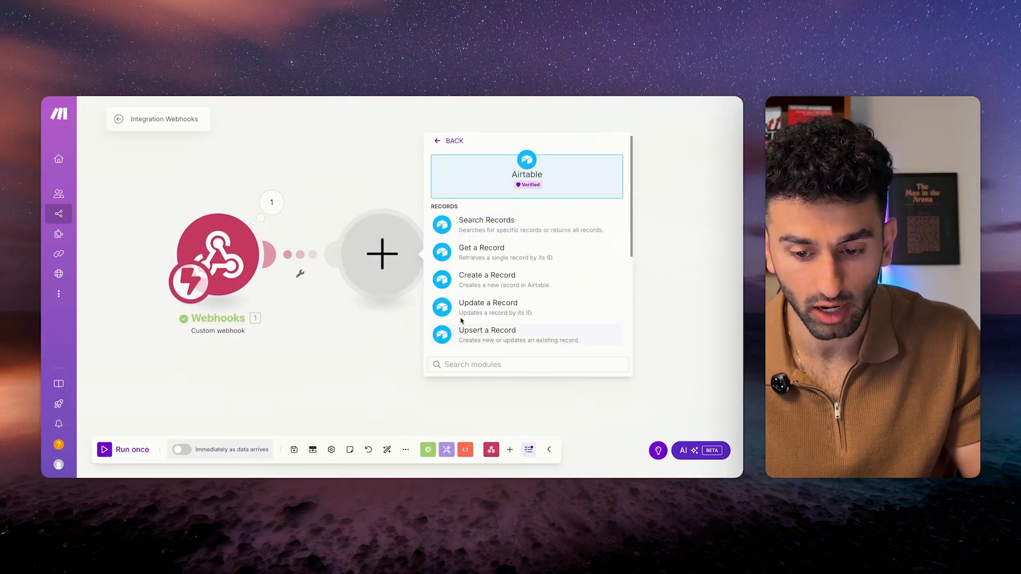
left_click(460, 281)
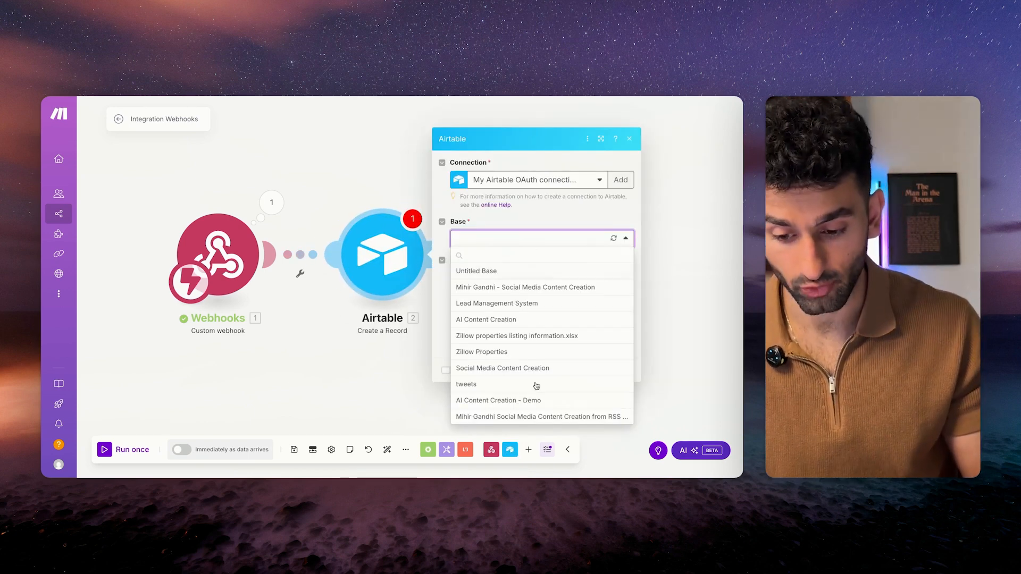
left_click(529, 401)
left_click(536, 259)
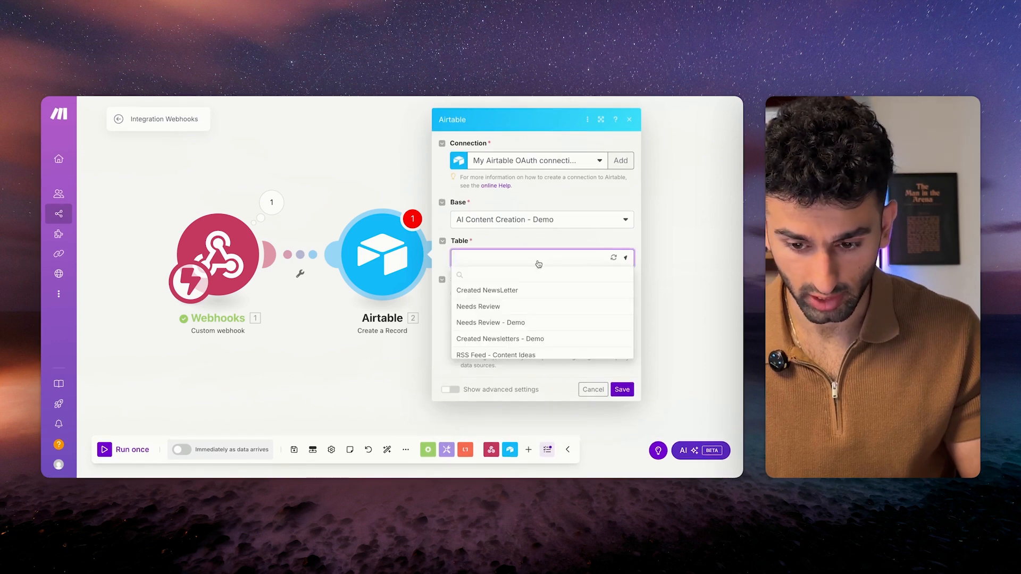
left_click(538, 201)
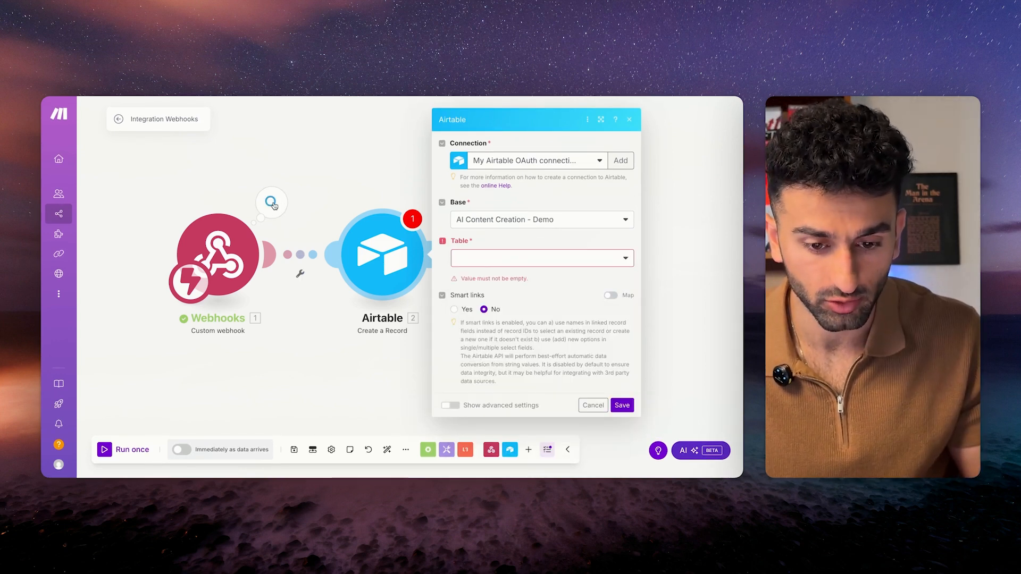
Check the webhook's output, then insert an Airtable Get a Record step before Create a Record.
left_click(272, 204)
left_click(269, 171)
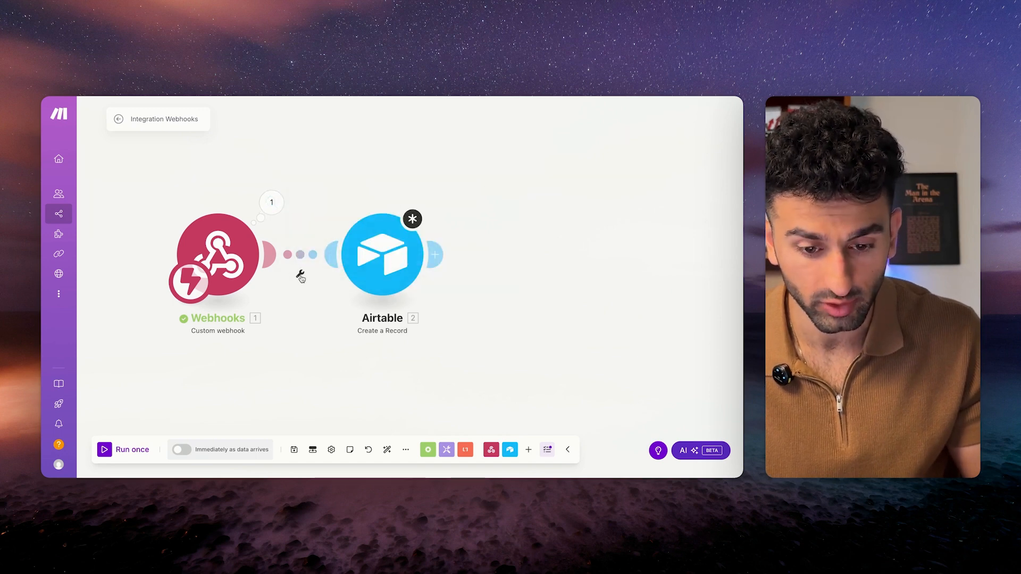
left_click(300, 273)
left_click(306, 343)
left_click(468, 196)
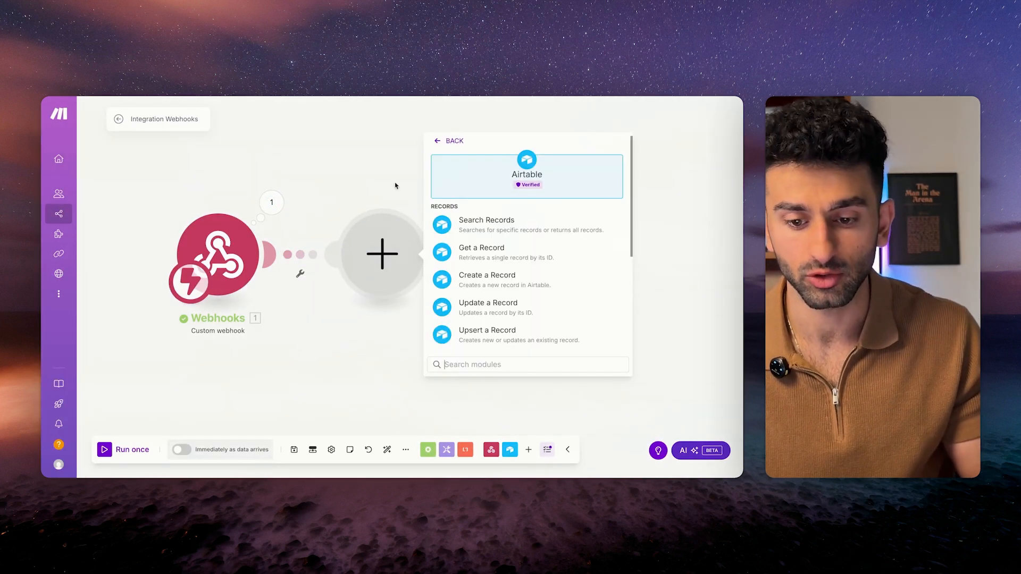
left_click(458, 253)
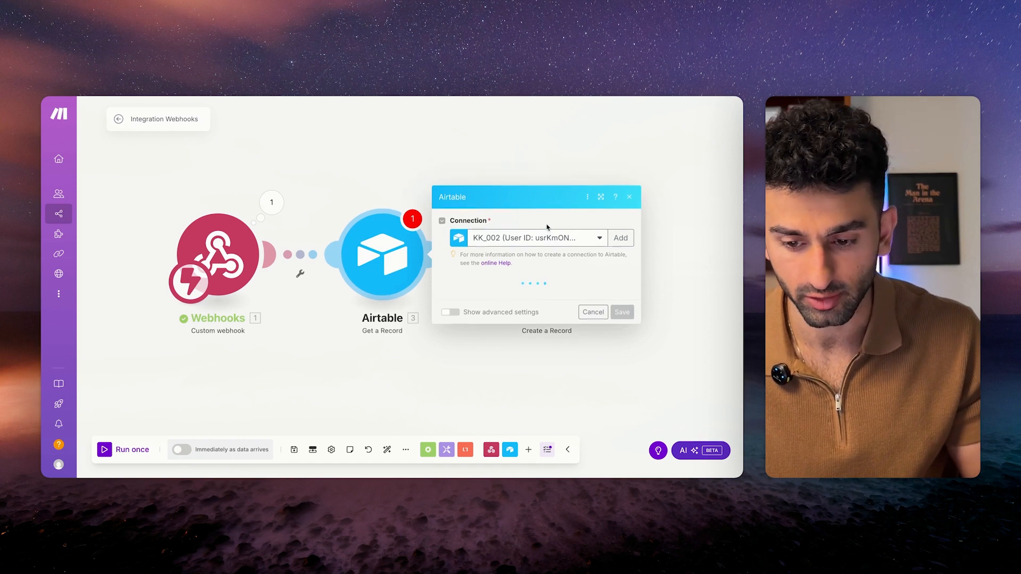
Point Get a Record at AI Content Creation - Demo, Generated Instagram Posts, with Record ID = webhook id.
left_click(544, 230)
left_click(526, 274)
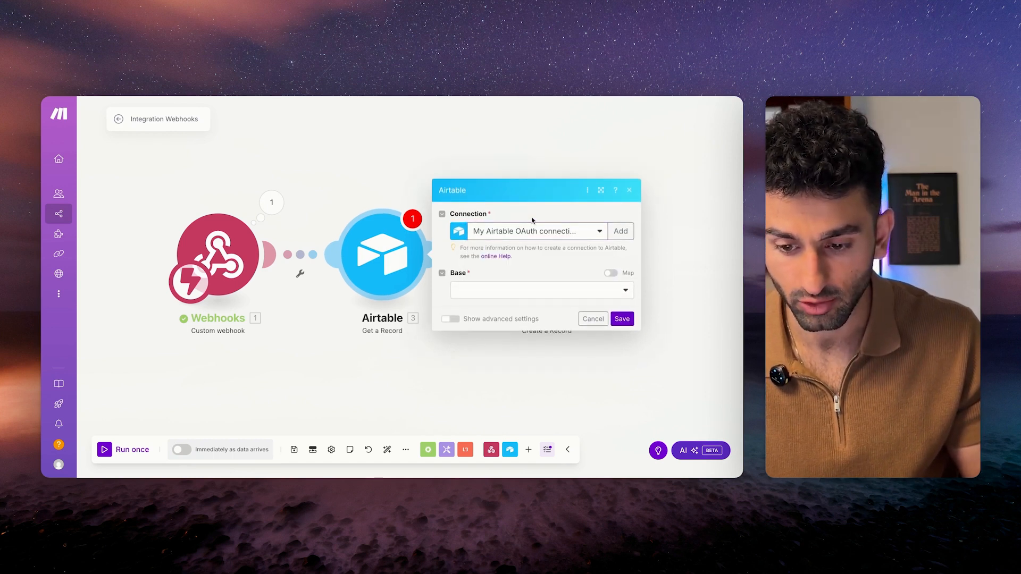
left_click(531, 294)
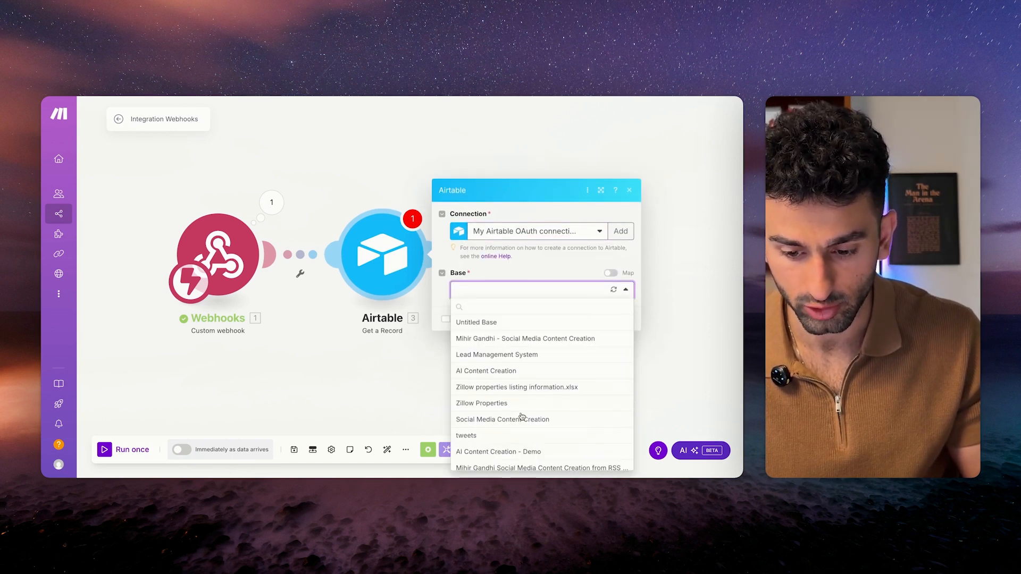
left_click(496, 438)
left_click(532, 309)
scroll(512, 444, "down", 5)
left_click(500, 430)
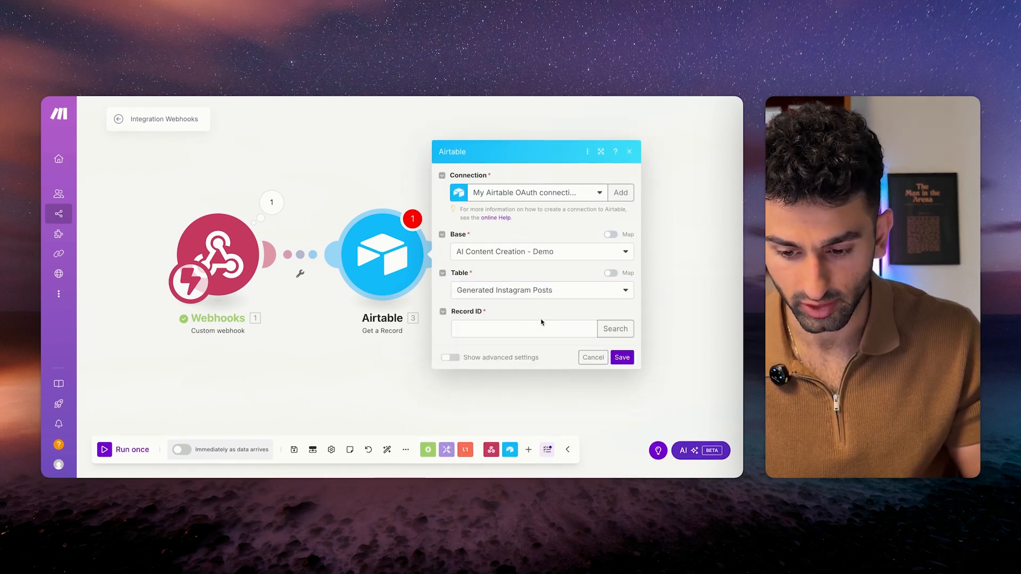
left_click(524, 329)
left_click(293, 360)
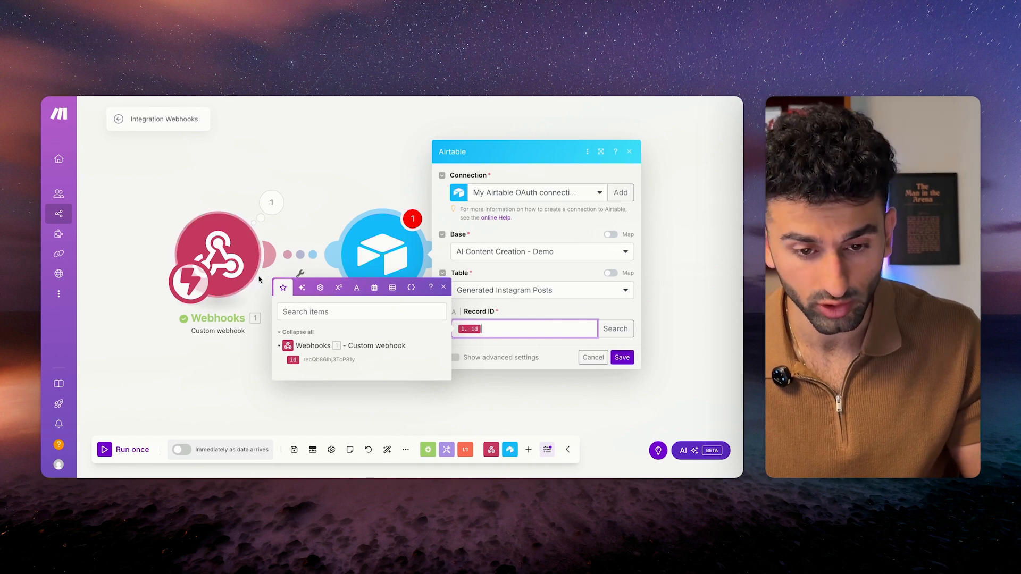
left_click(622, 357)
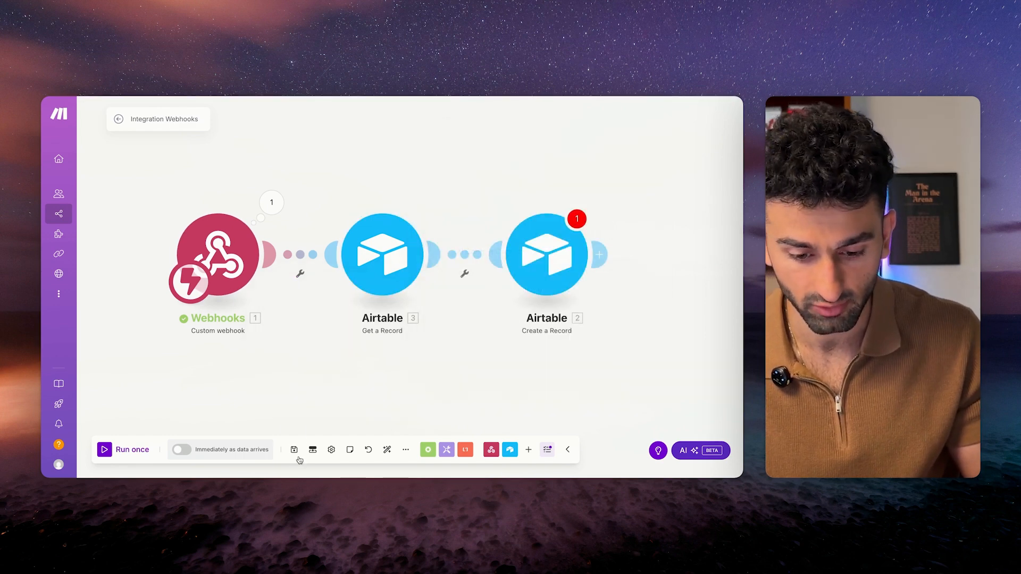
left_click(294, 449)
Set the Create a Record step's table to Scheduled Instagram Posts.
left_click(436, 462)
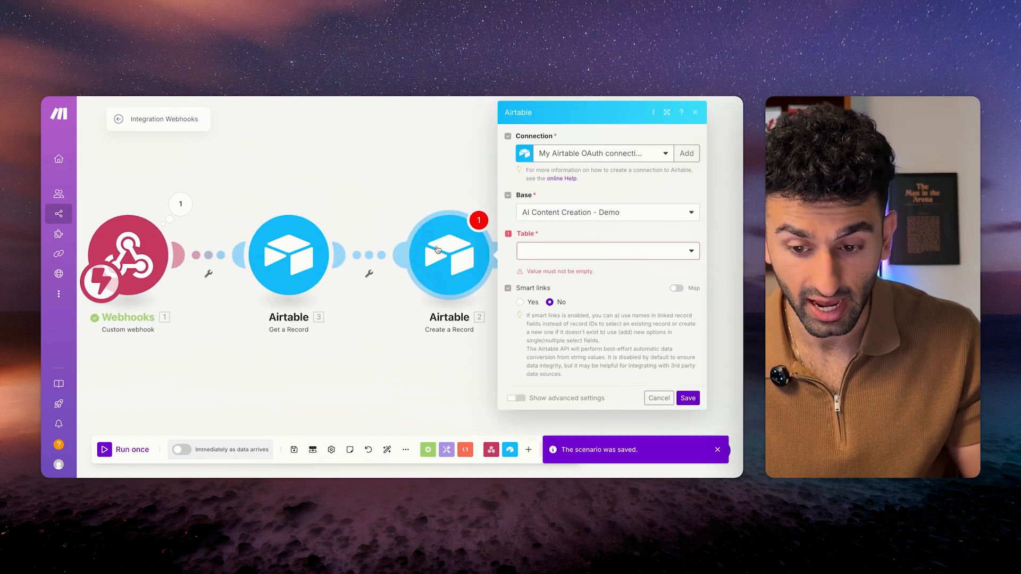
left_click(609, 251)
left_click(609, 250)
left_click(610, 250)
scroll(590, 346, "down", 1)
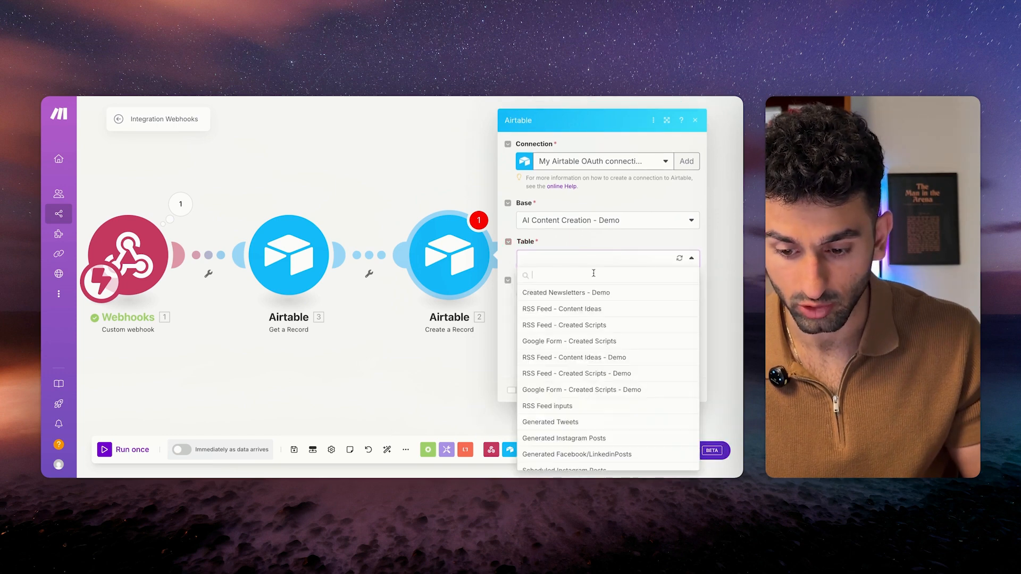
left_click(581, 461)
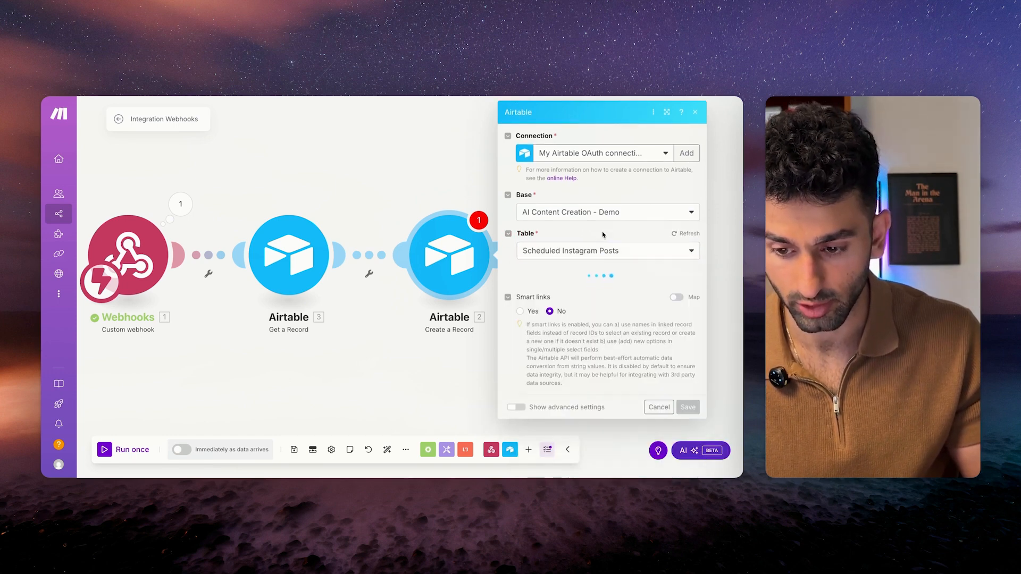
Map Post Caption and Post Image, and enter 'Not Yet Posted' as the posted status.
left_click(611, 307)
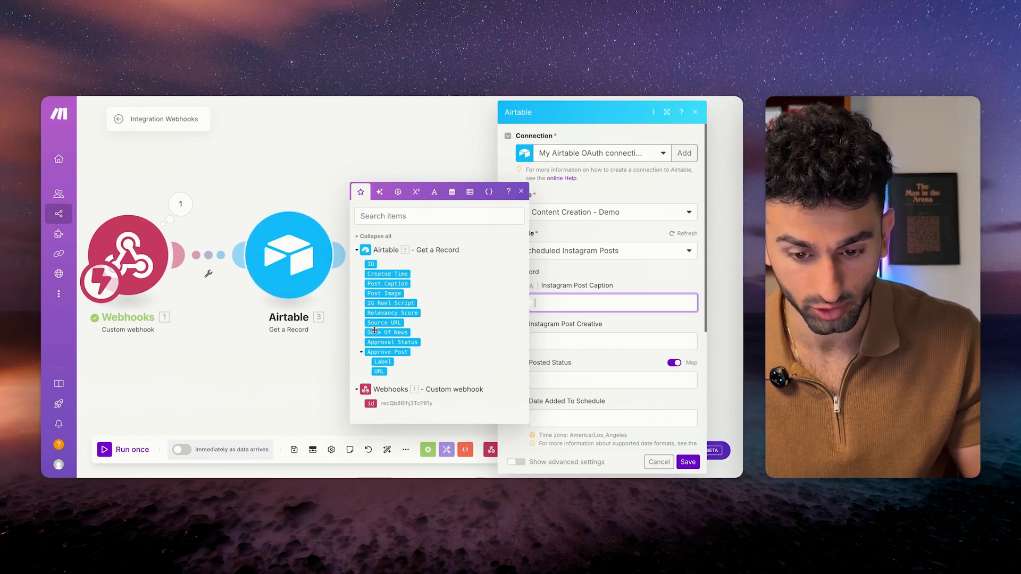
left_click(387, 283)
key("Tab")
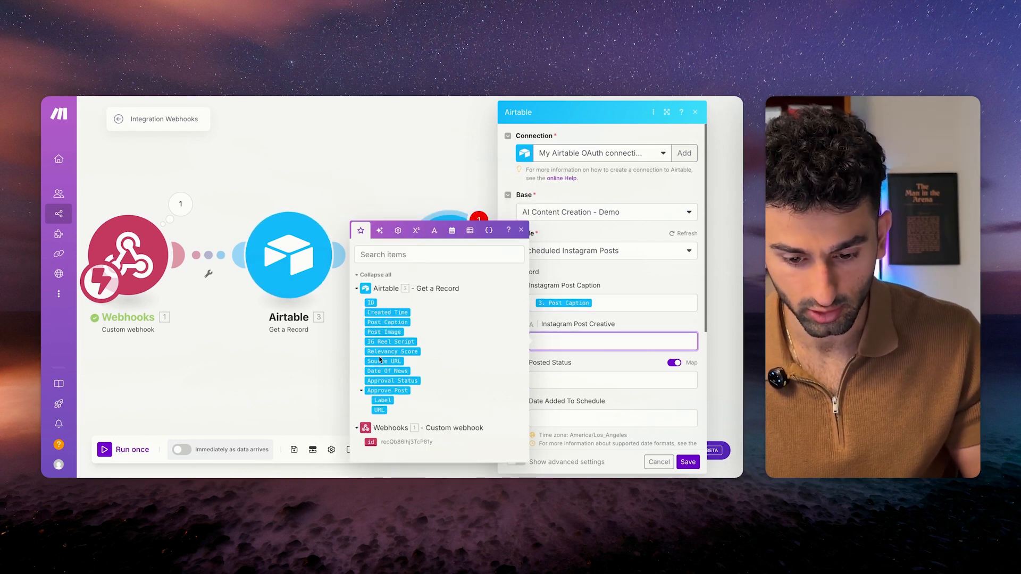
left_click(383, 332)
left_click(569, 382)
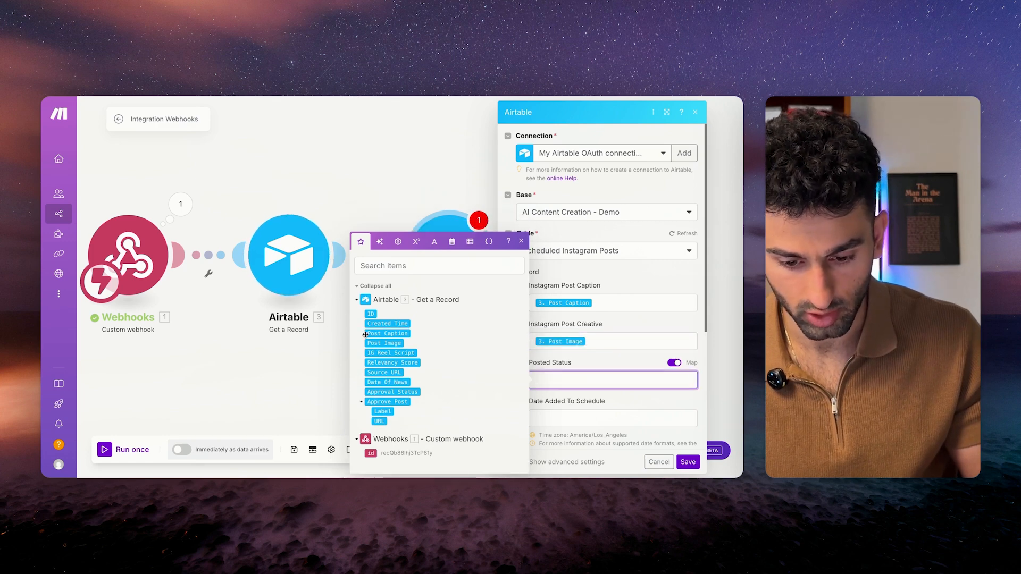
type("Not Yet Posted")
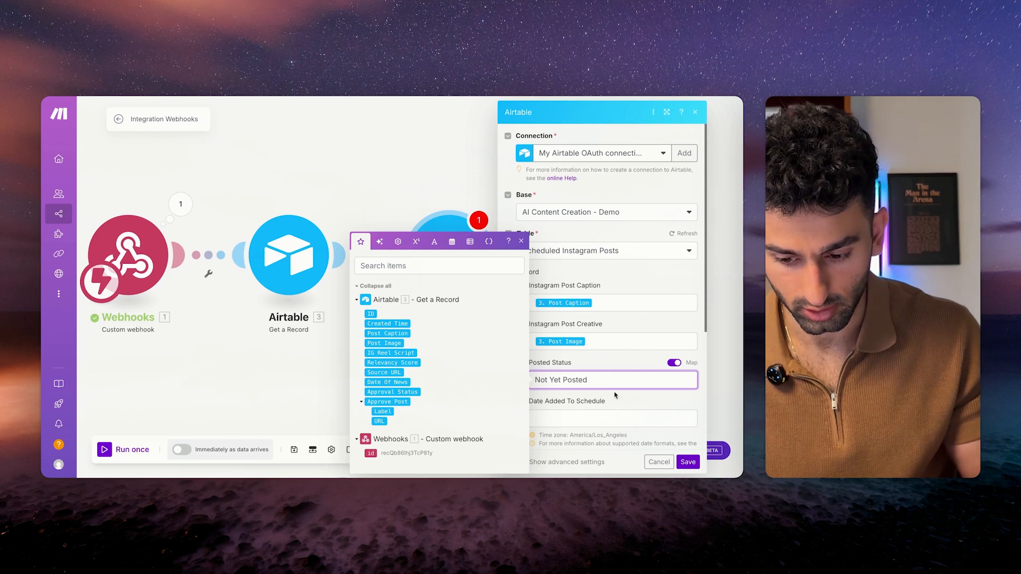
Set Date Added To Schedule to the current date, then save the step and scenario.
scroll(615, 395, "down", 1)
left_click(598, 363)
left_click(543, 375)
left_click(567, 367)
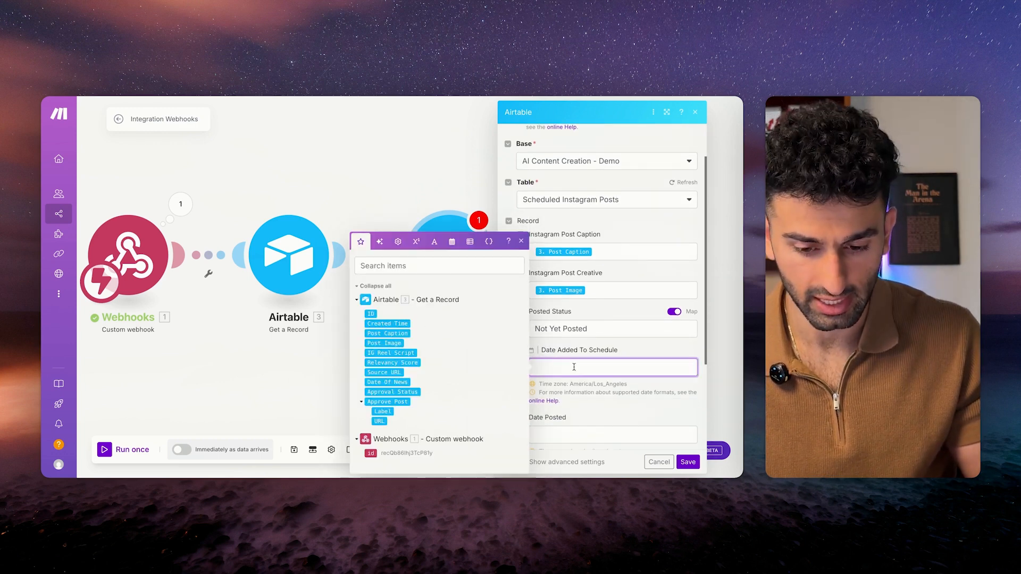
left_click(452, 241)
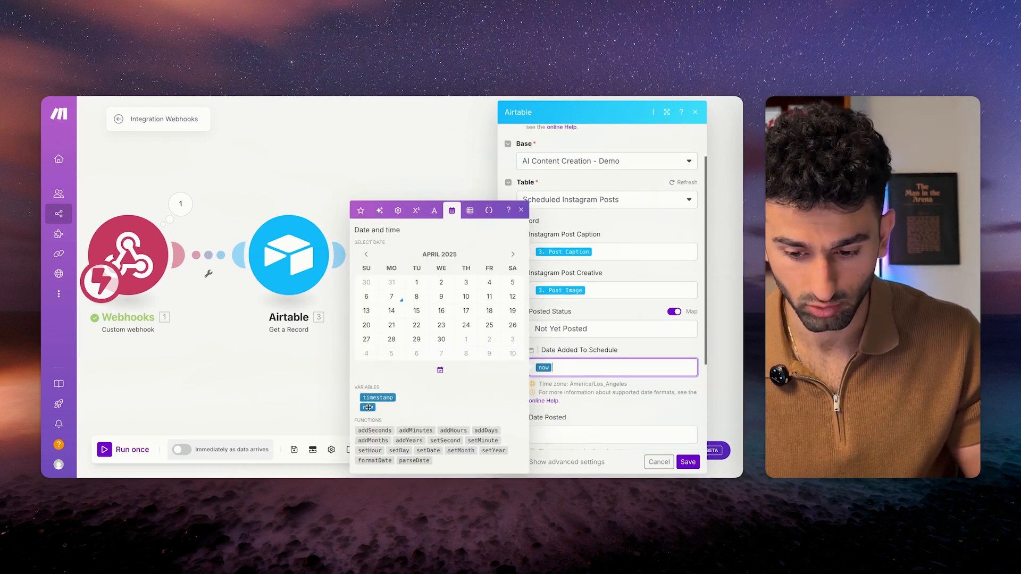
scroll(611, 372, "down", 1)
left_click(687, 462)
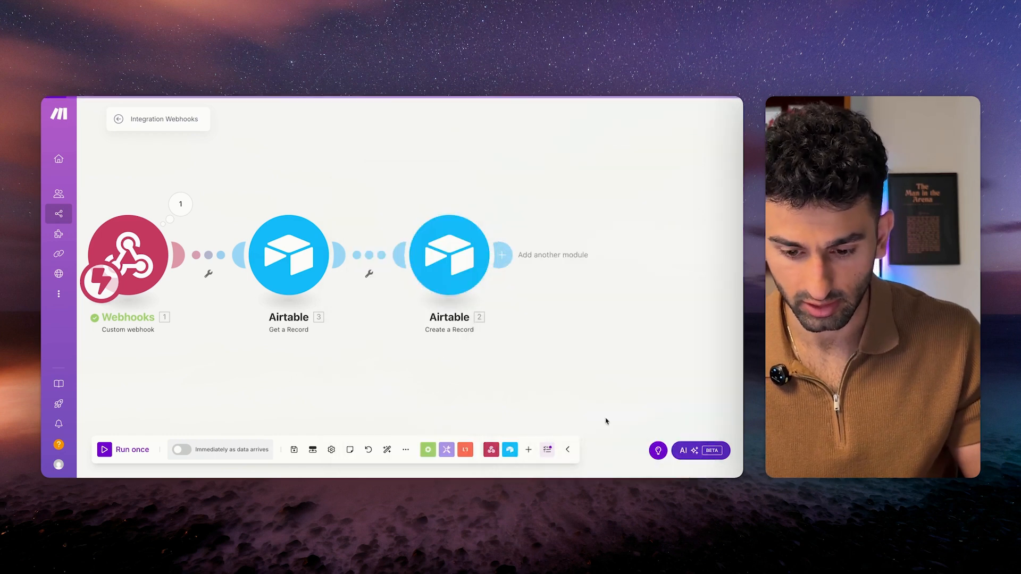
left_click(294, 450)
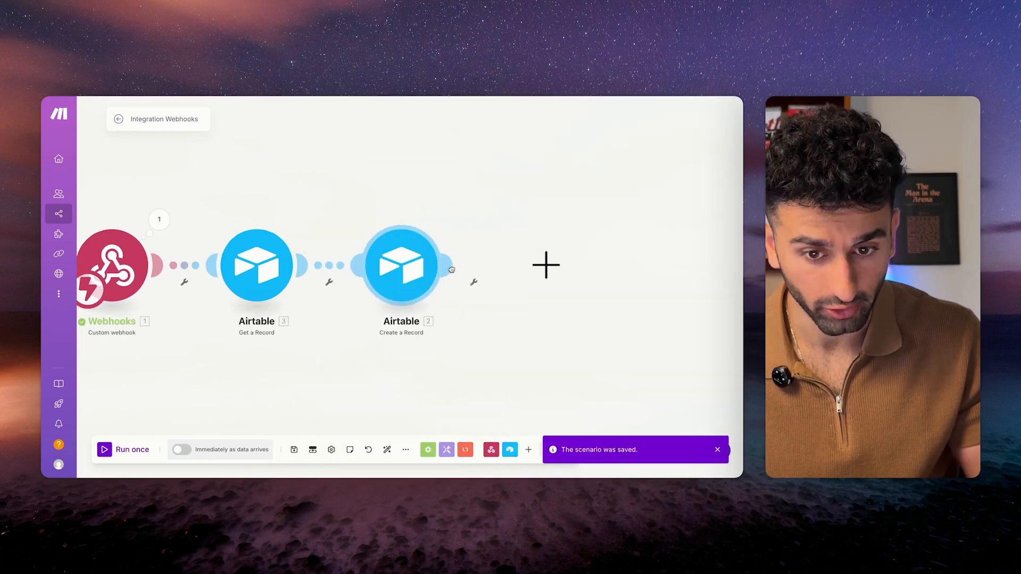
Start another Airtable step after Create a Record, then switch to the Airtable base.
left_click(451, 267)
left_click(350, 261)
key("ctrl+Tab")
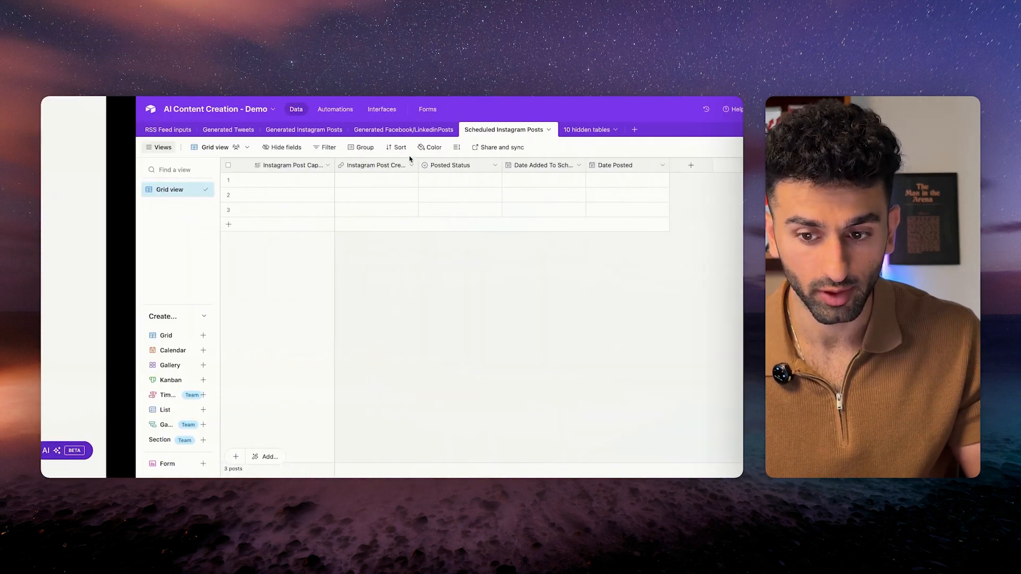
Review the Not Yet Approved post in Airtable, then add an Airtable Update a Record step in Make.
scroll(601, 198, "right", 3)
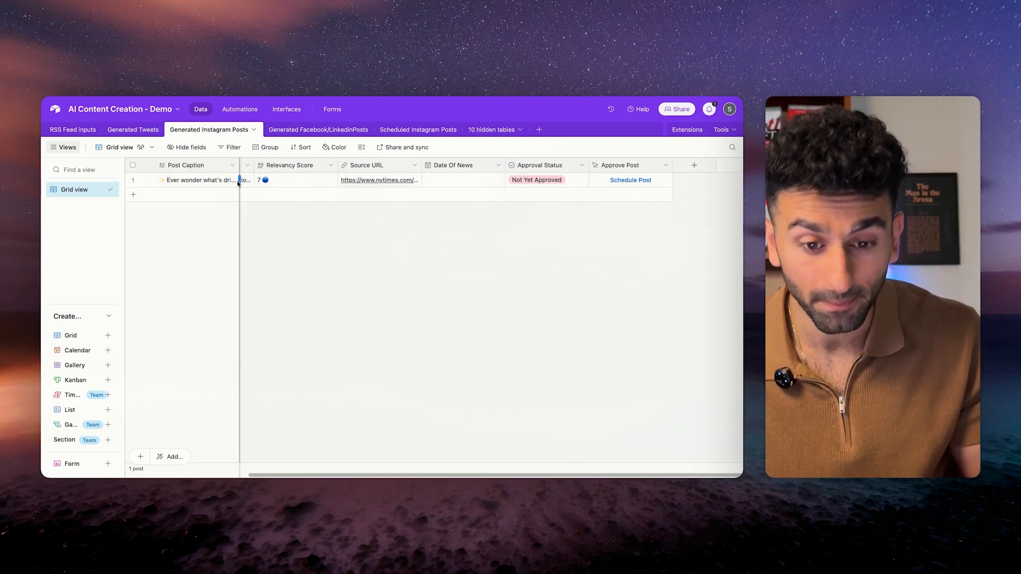
key("ctrl+Right")
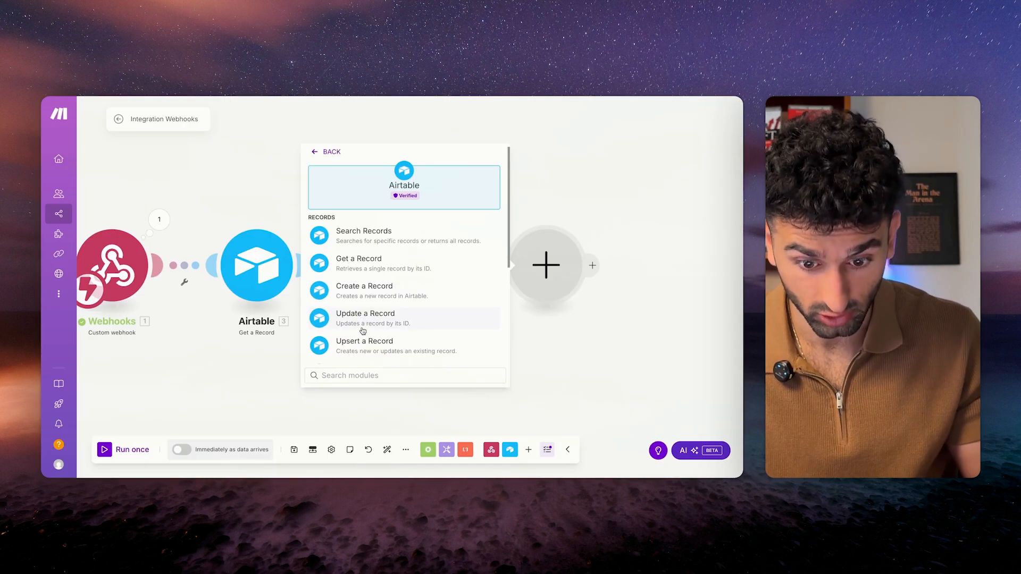
left_click(360, 327)
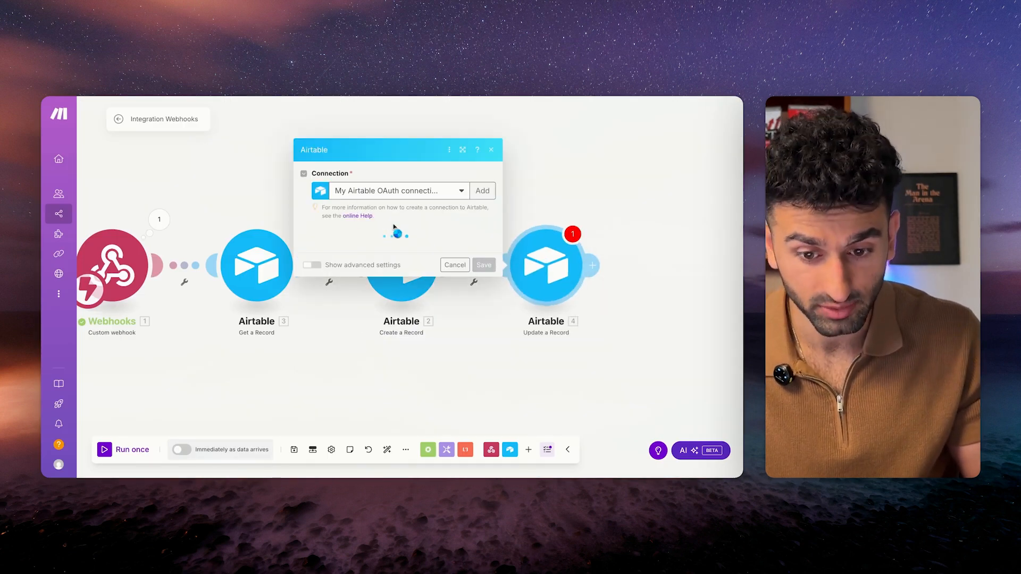
Make Update a Record set the webhook's Generated Instagram Posts record to Approved, renamed Update Status to "Approved".
left_click(394, 250)
left_click(380, 456)
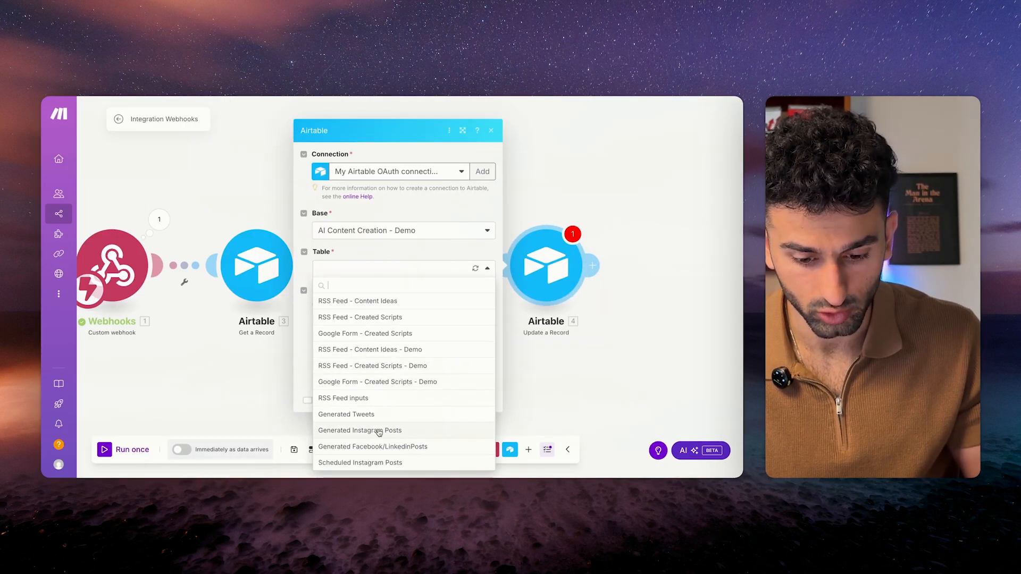
left_click(380, 431)
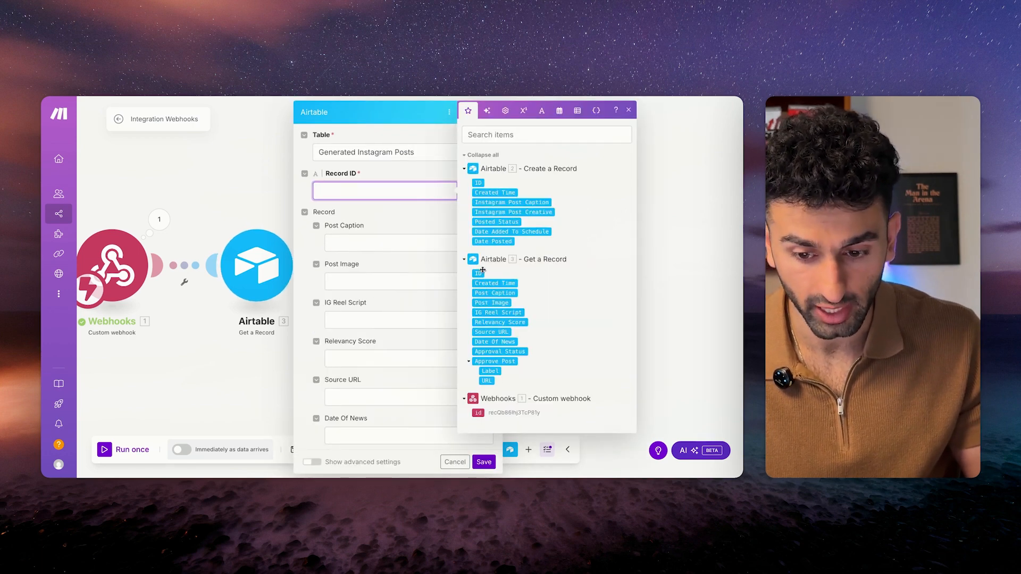
left_click(479, 413)
scroll(391, 350, "down", 3)
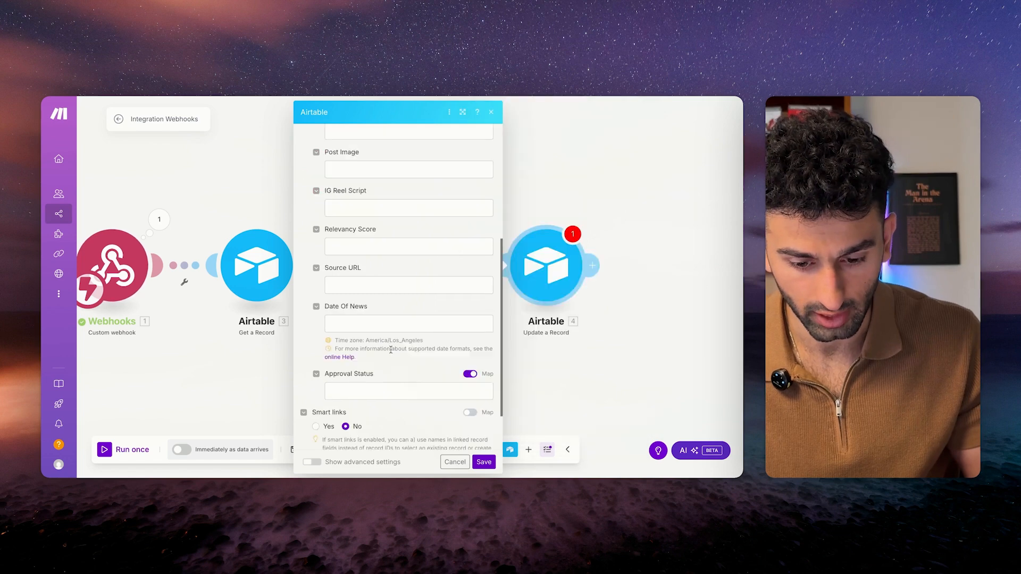
left_click(394, 390)
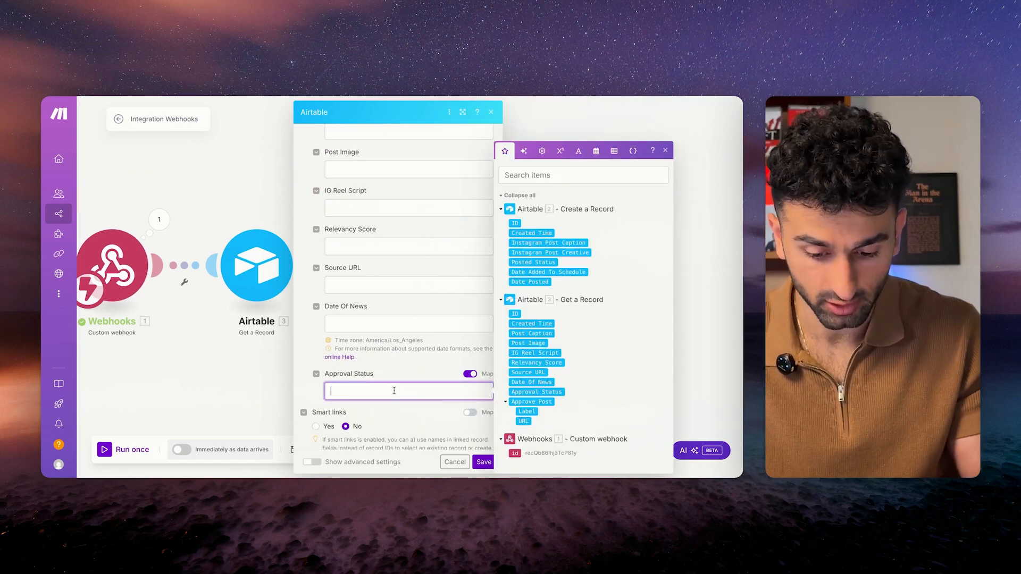
type("Approved")
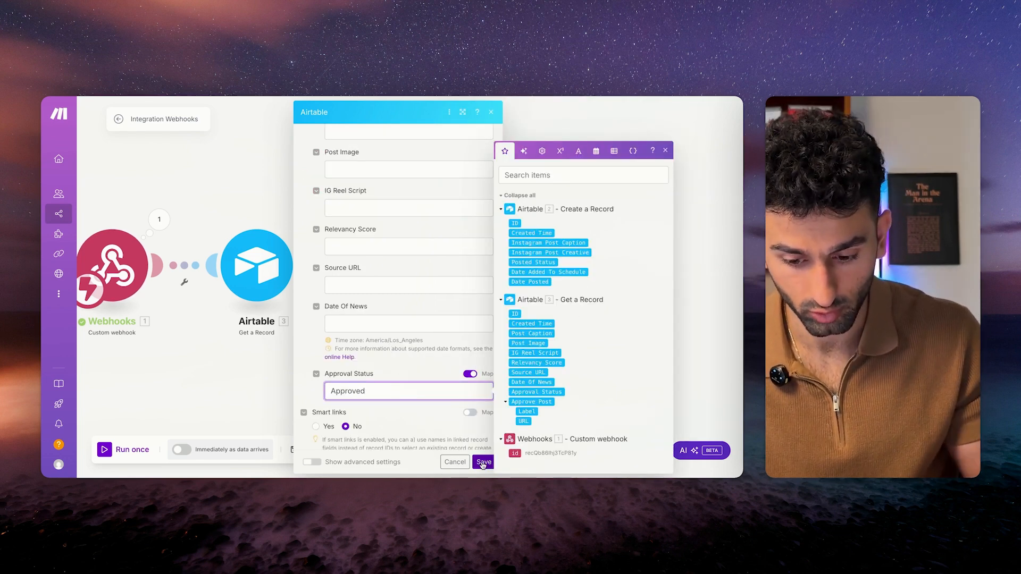
left_click(483, 461)
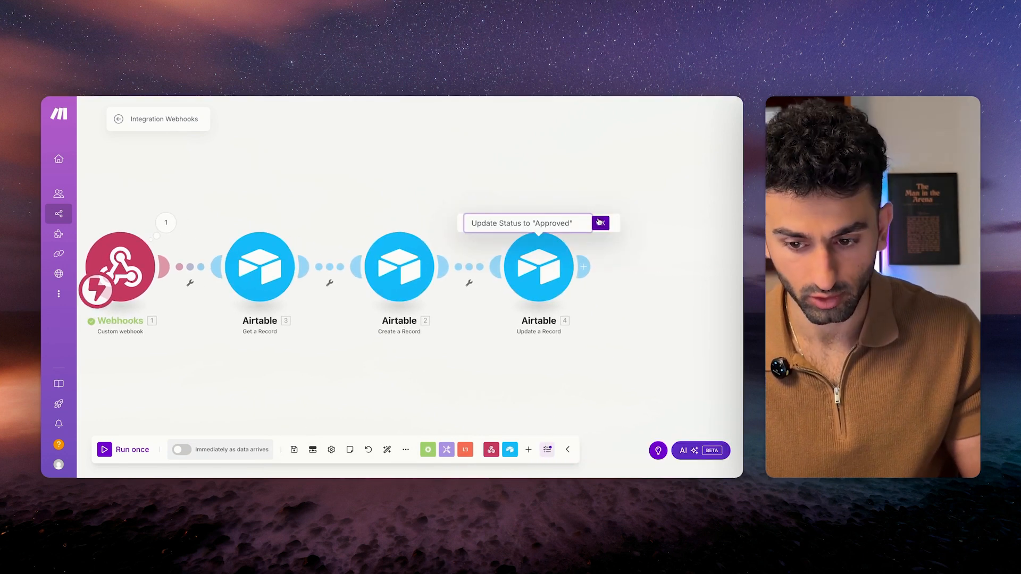
left_click(600, 223)
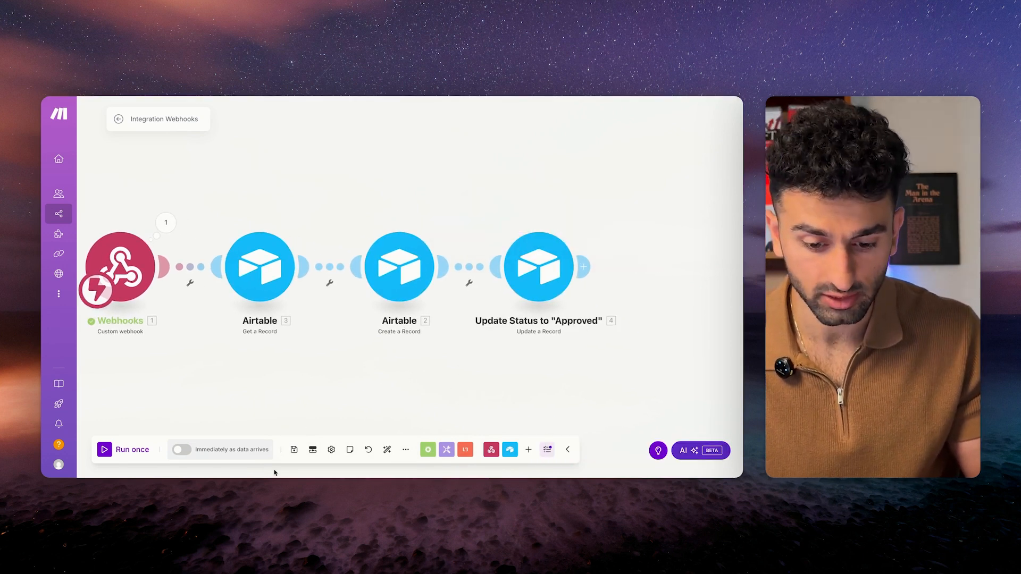
left_click(295, 449)
Rename the Airtable steps Grab Record and Schedule Instagram Post, and save.
right_click(386, 264)
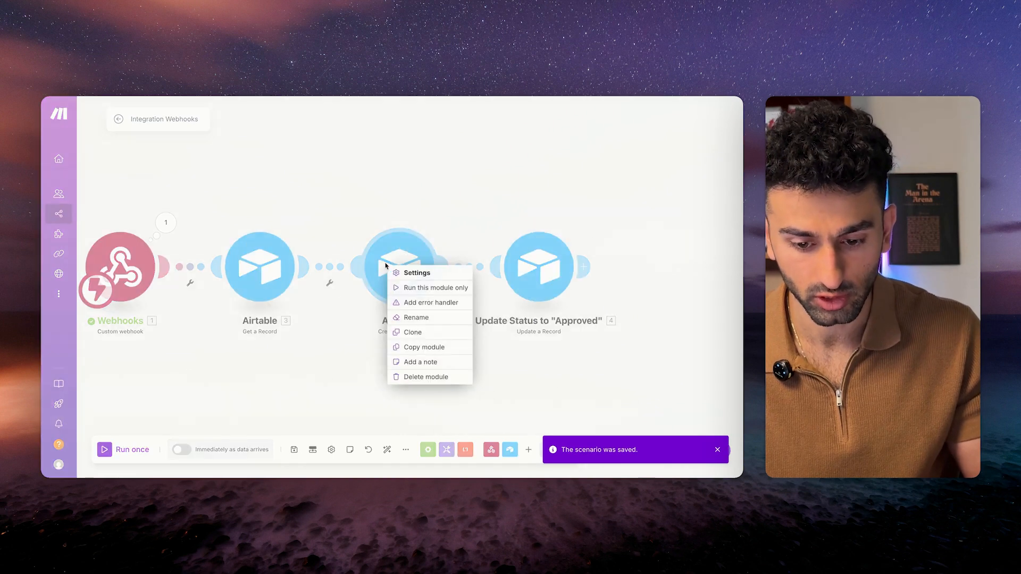
left_click(412, 317)
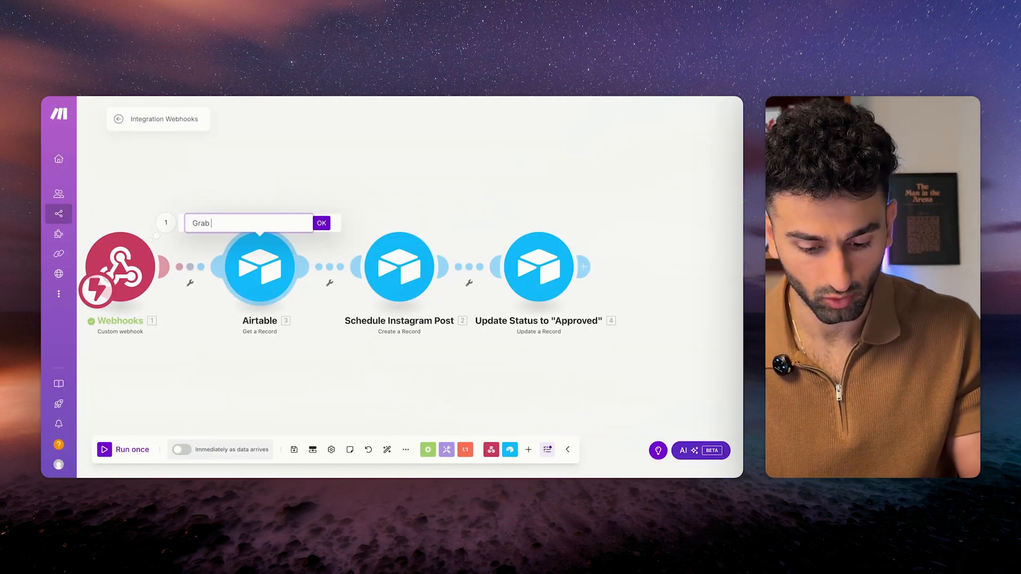
key("Return")
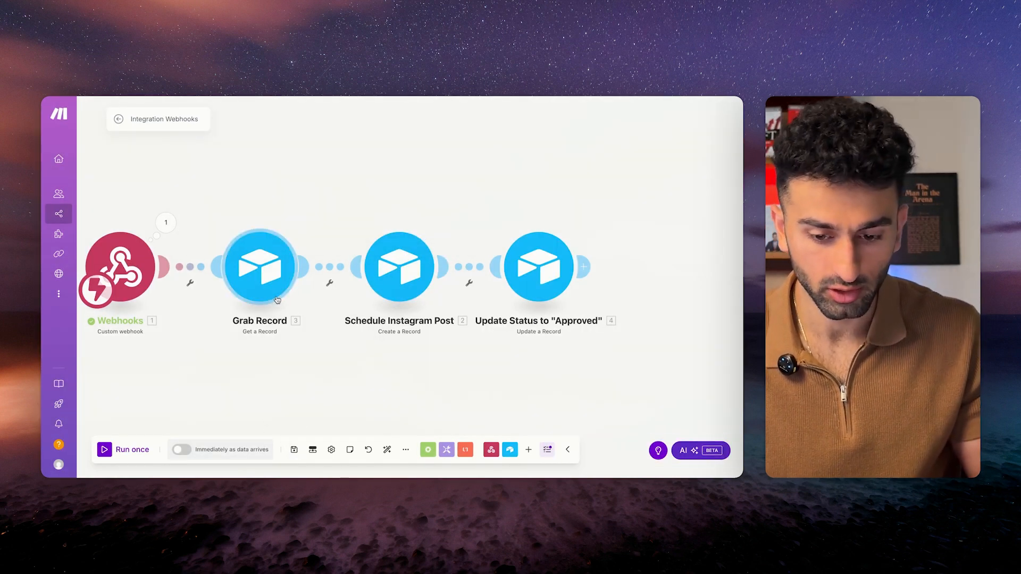
key("ctrl+s")
Title the scenario Approve Instagram Posts, save it, and start a single test run.
scroll(385, 399, "down", 1)
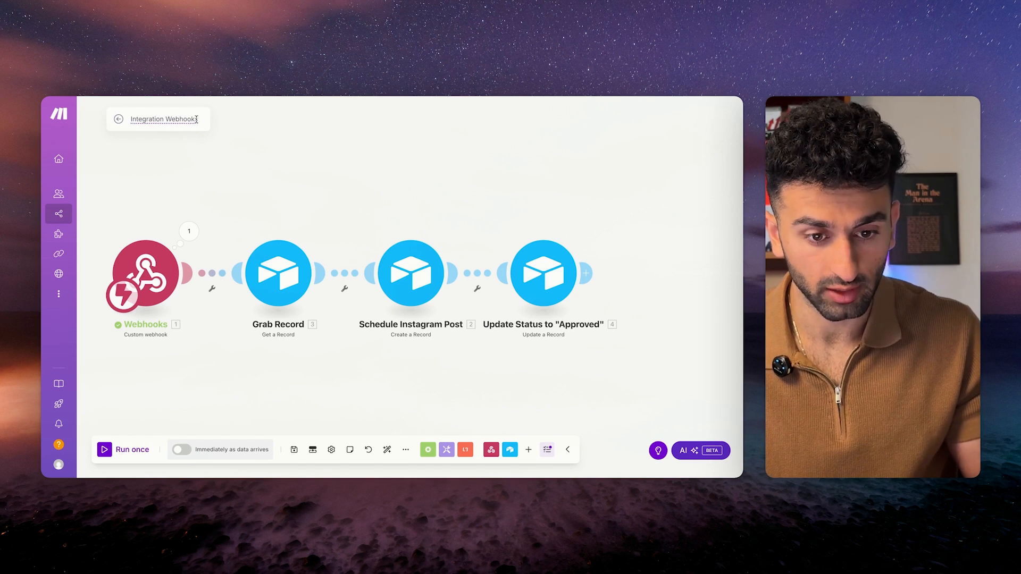
type("In")
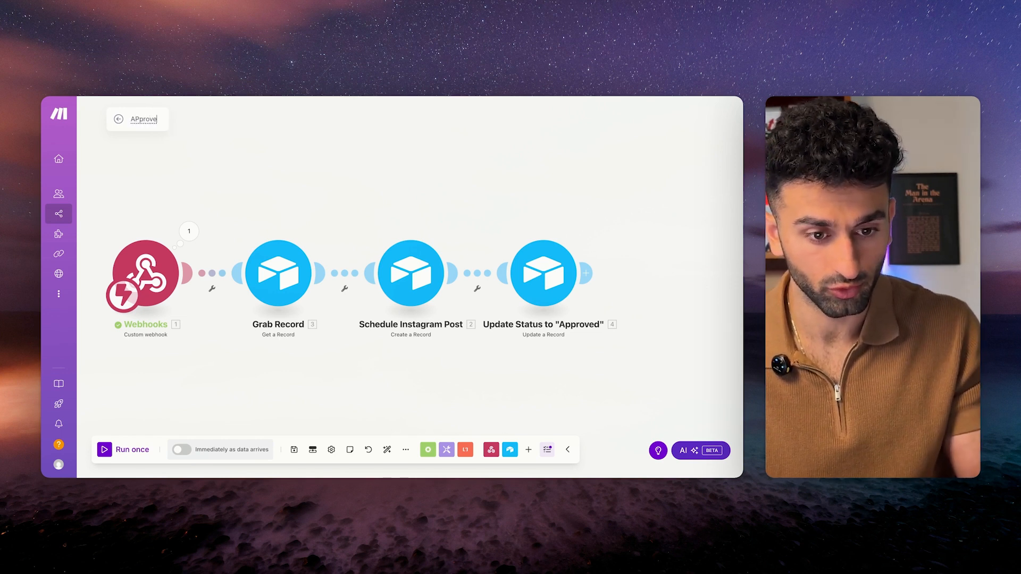
key("ctrl+s")
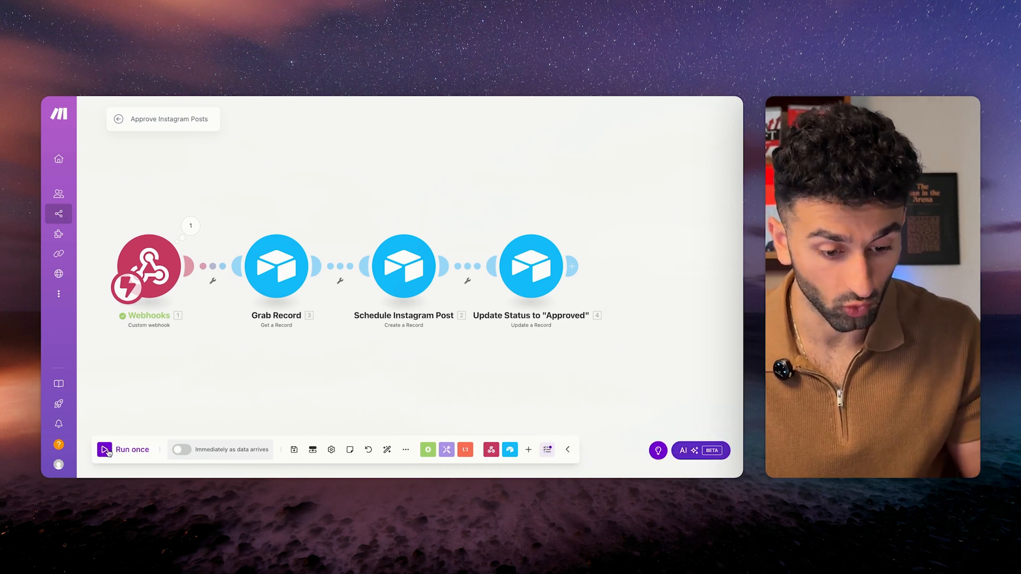
left_click(108, 452)
key("ctrl+Tab")
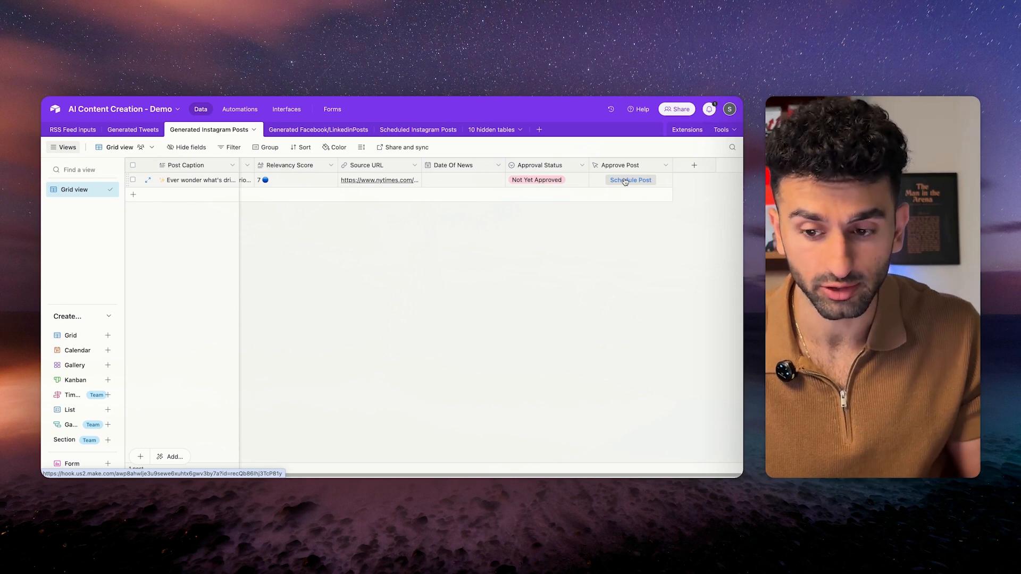
Schedule the post from Airtable and view it in Scheduled Instagram Posts with a wider caption column.
left_click(625, 181)
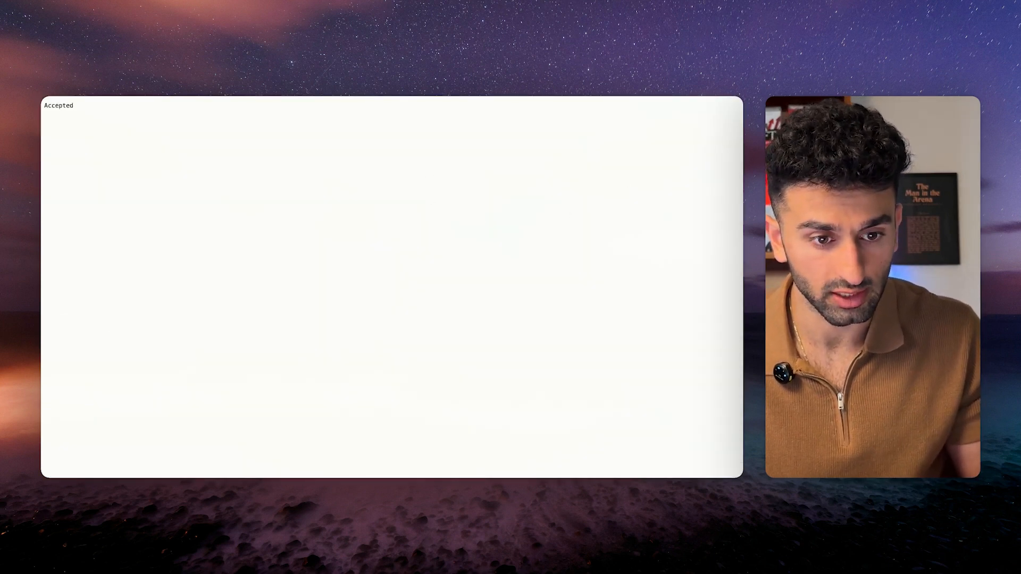
key("super+w")
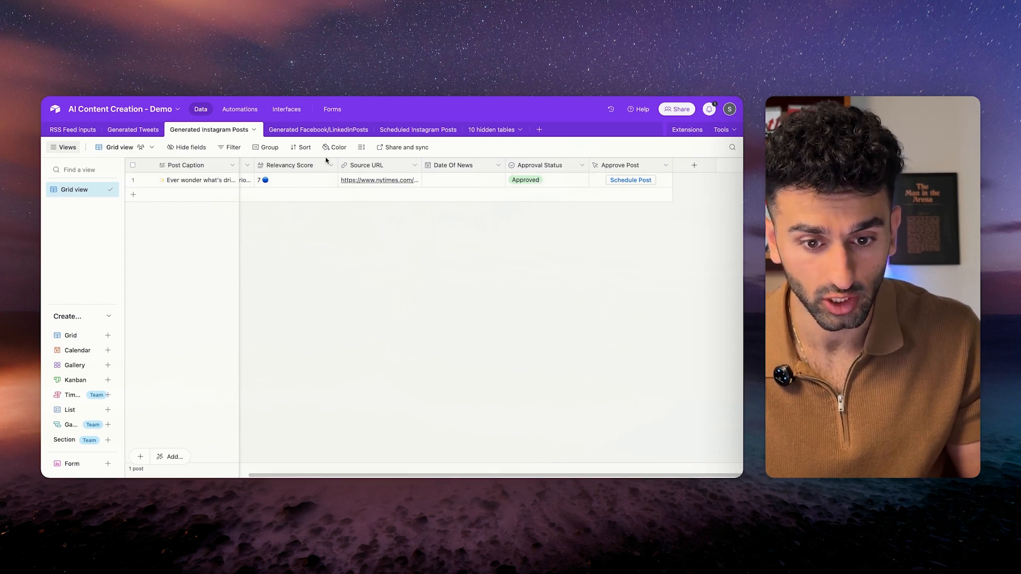
left_click(419, 130)
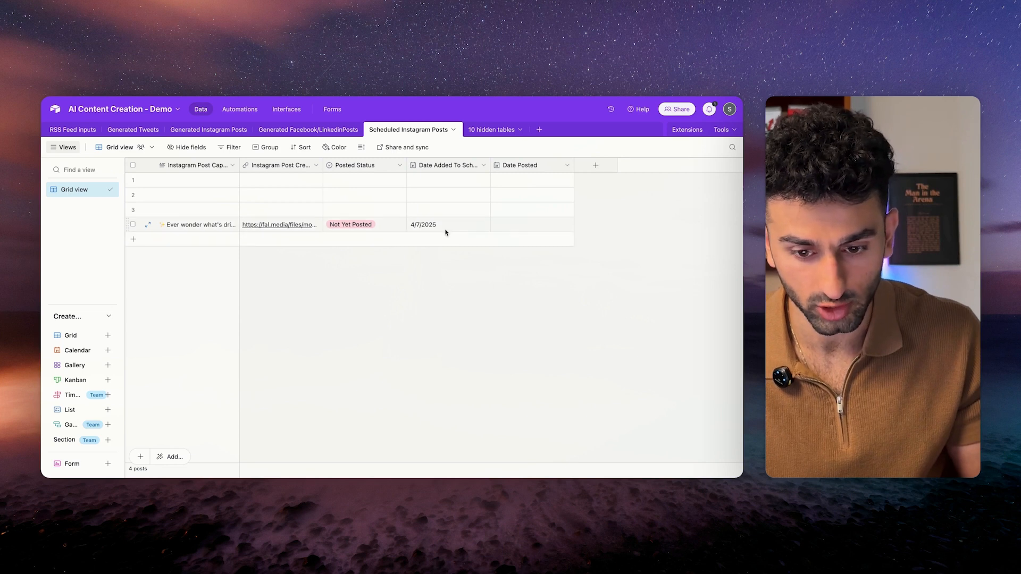
left_click_drag(238, 165, 302, 165)
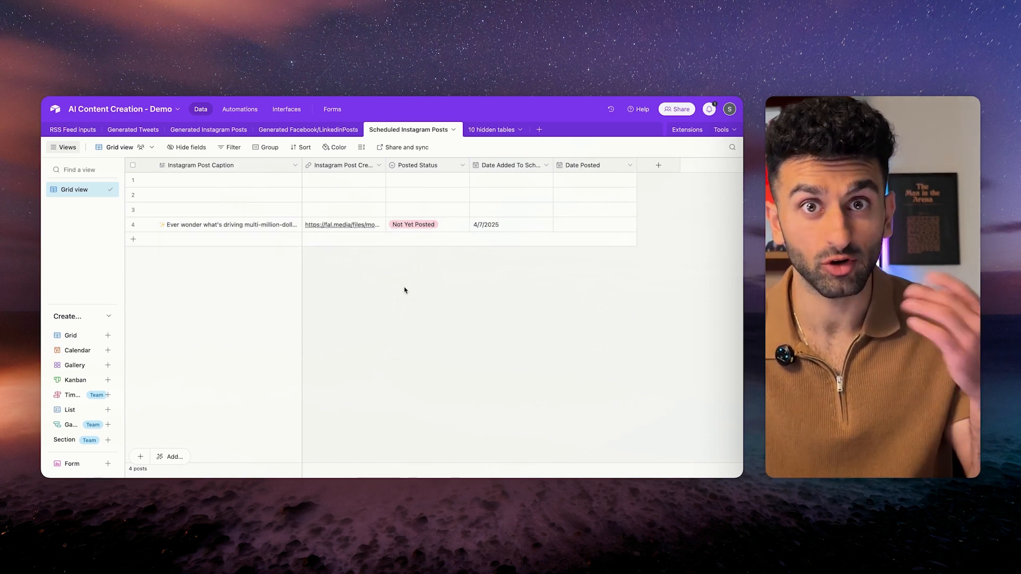
Compare against the Generated Instagram Posts table, then return to Scheduled Instagram Posts.
left_click(201, 130)
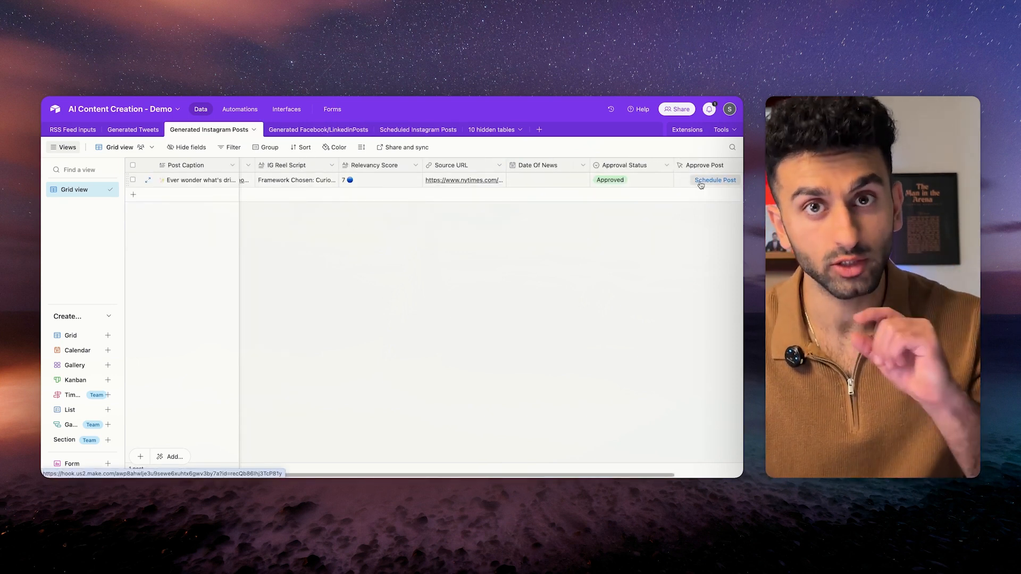
scroll(406, 218, "left", 2)
scroll(407, 218, "left", 1)
scroll(520, 167, "right", 3)
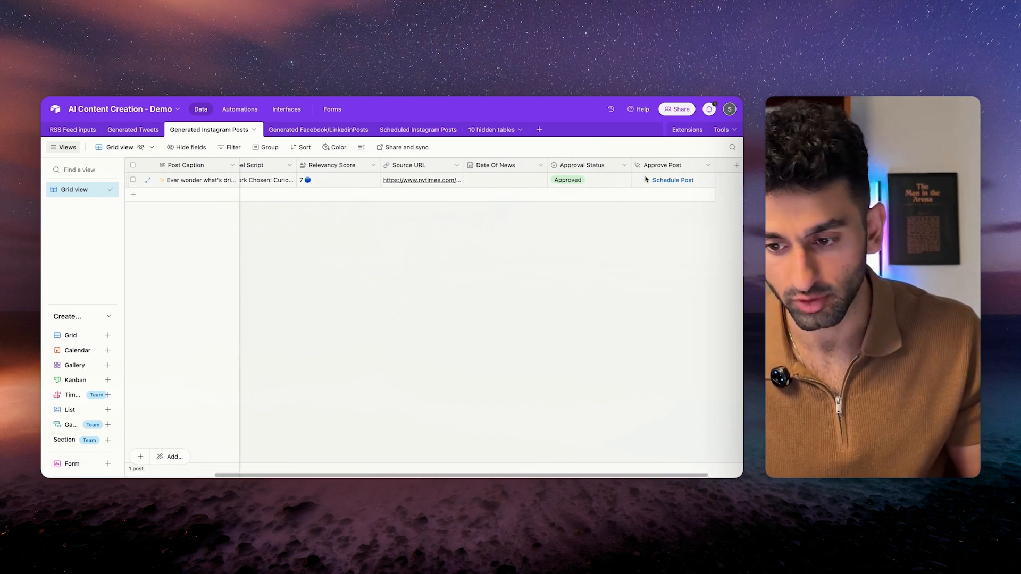
scroll(394, 235, "right", 1)
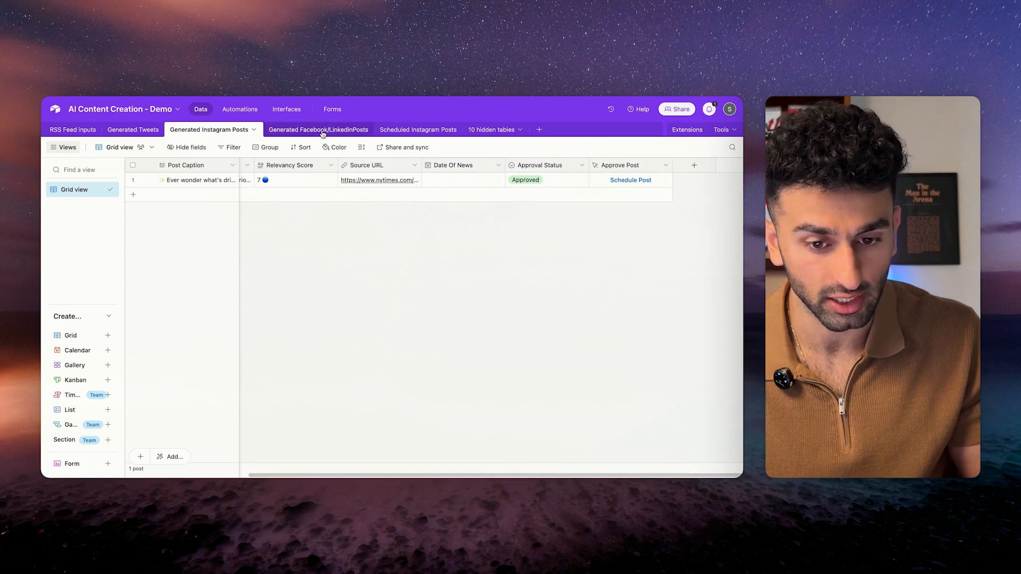
left_click(420, 131)
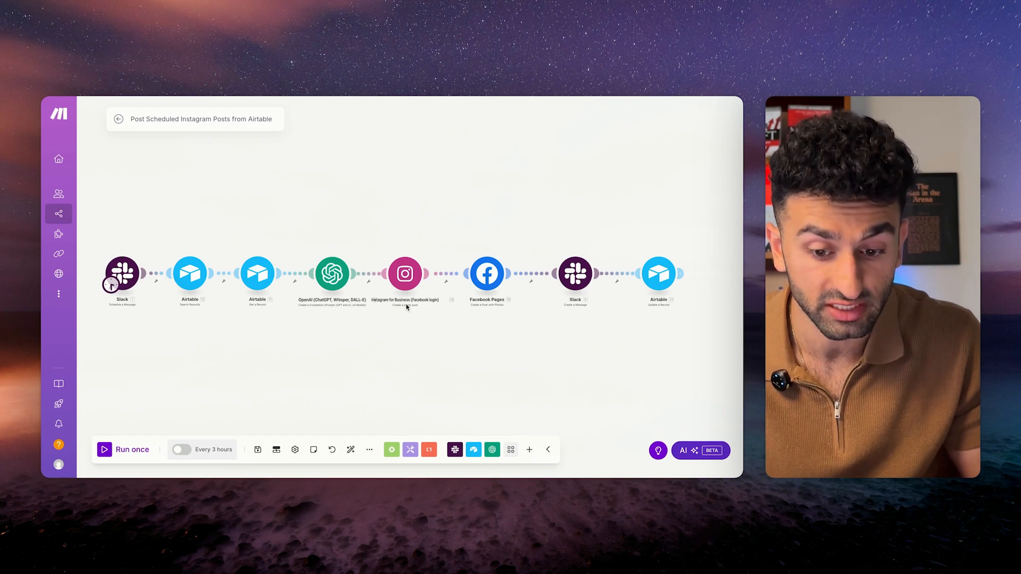
Confirm the Slack trigger's schedule runs Monday–Friday at 17:00, then cancel without changes.
scroll(176, 319, "up", 2)
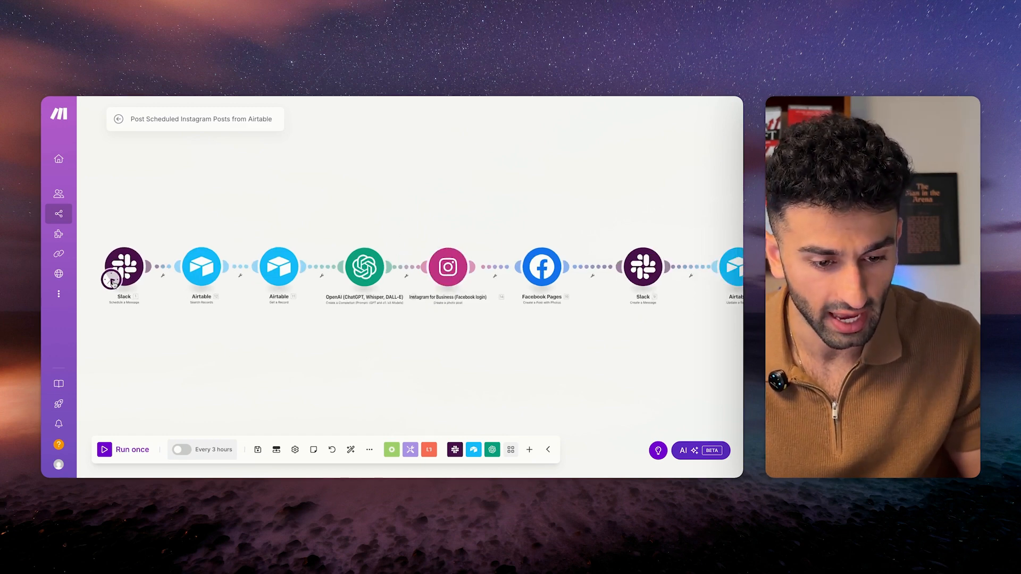
left_click(112, 283)
scroll(219, 401, "down", 4)
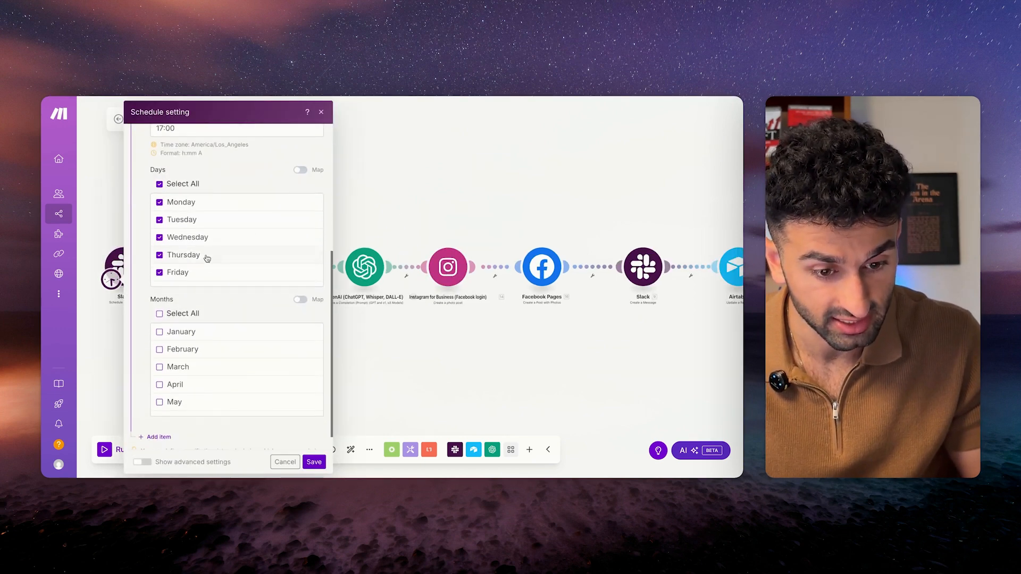
scroll(212, 254, "down", 2)
scroll(212, 254, "up", 2)
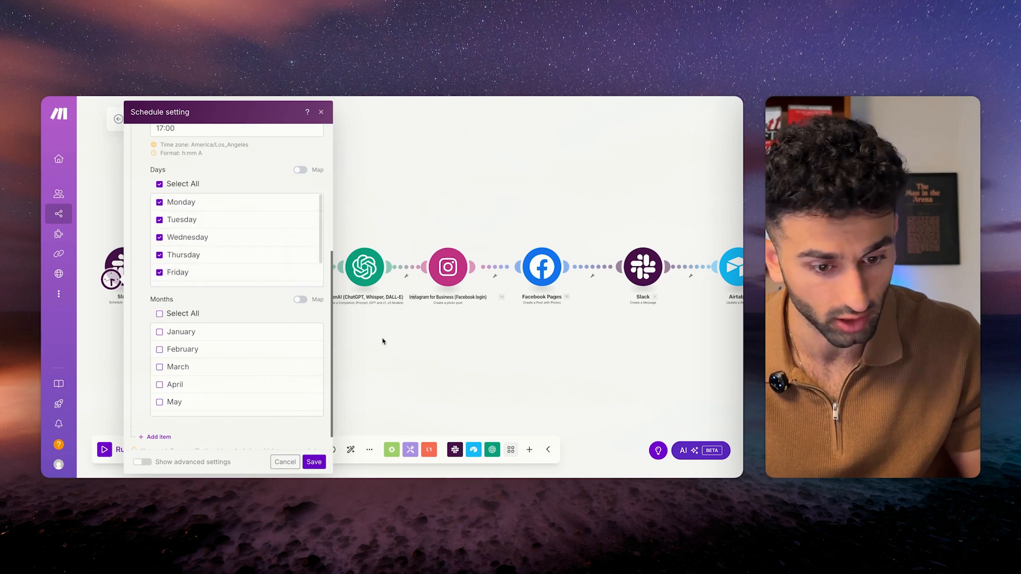
scroll(218, 305, "up", 5)
left_click(414, 372)
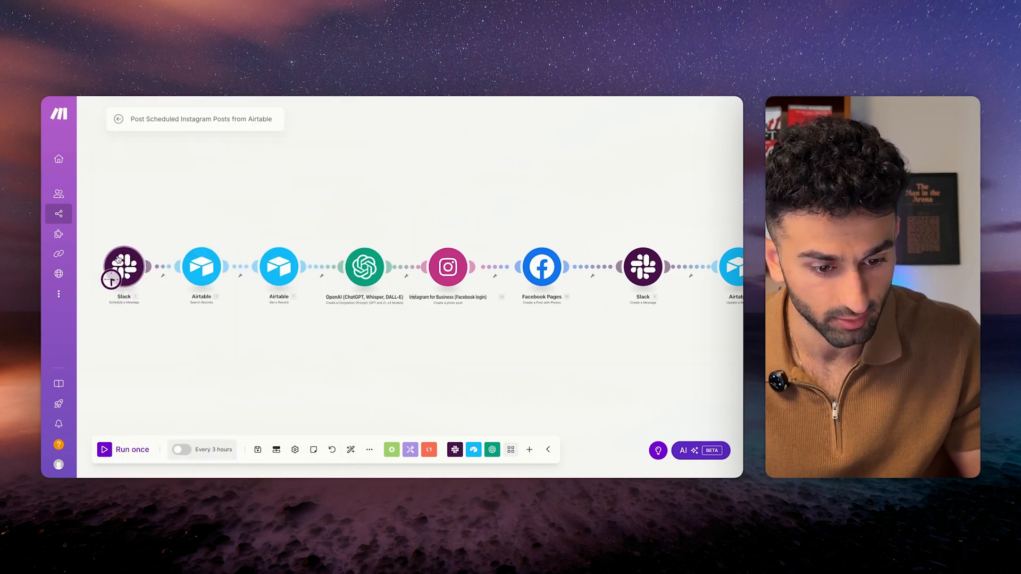
left_click(187, 275)
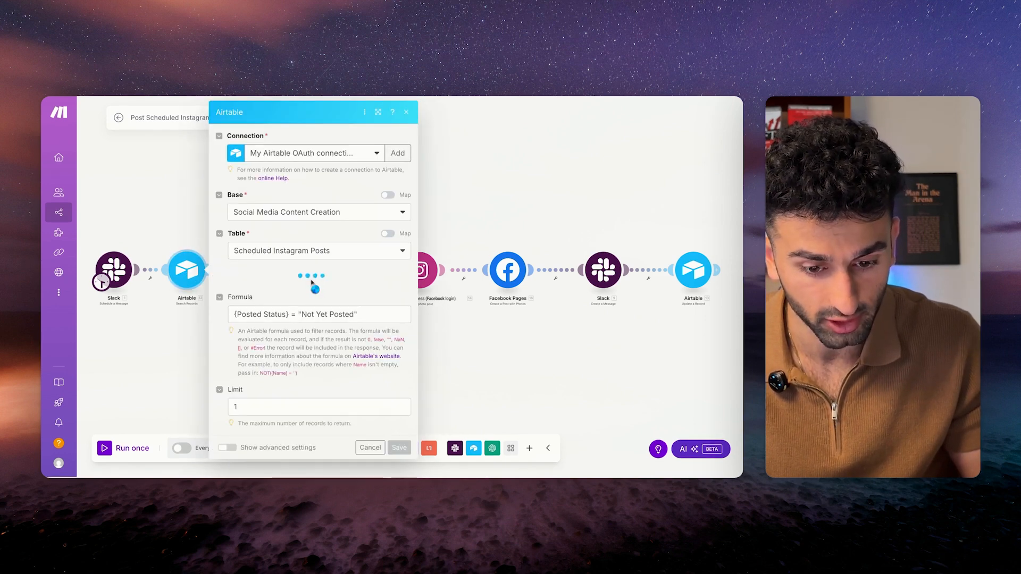
scroll(296, 335, "down", 5)
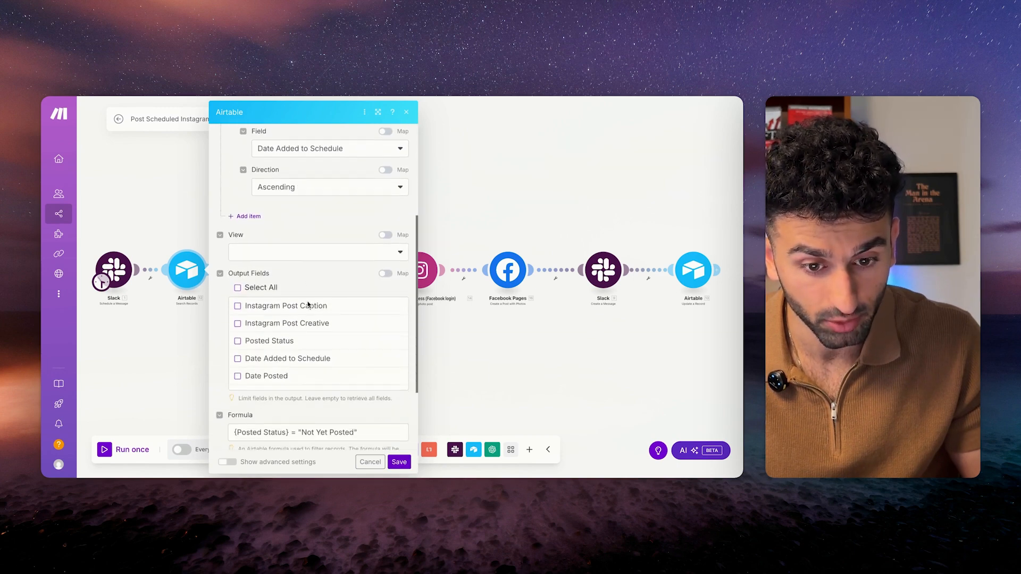
scroll(308, 304, "up", 3)
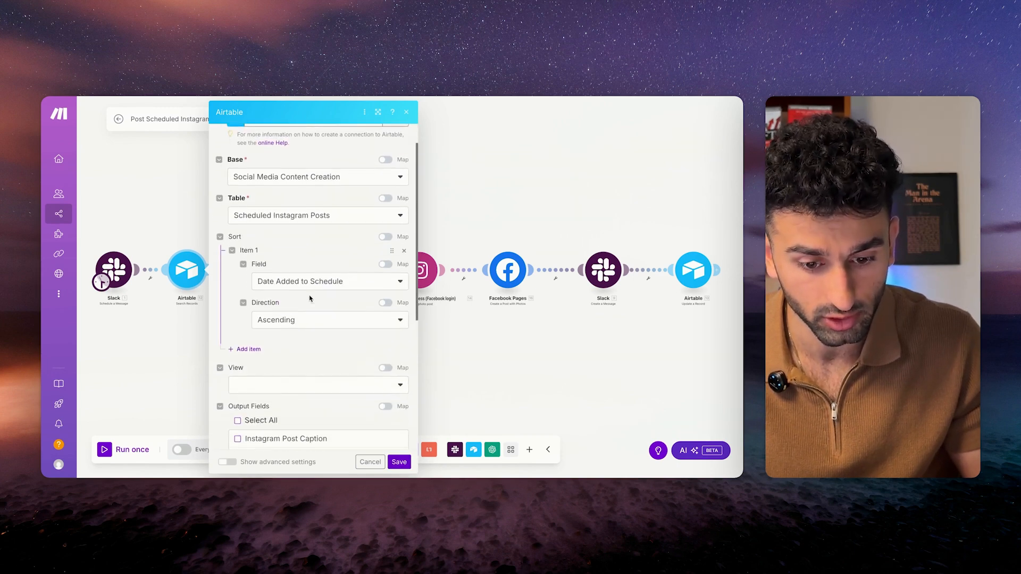
scroll(310, 298, "down", 4)
scroll(312, 366, "up", 5)
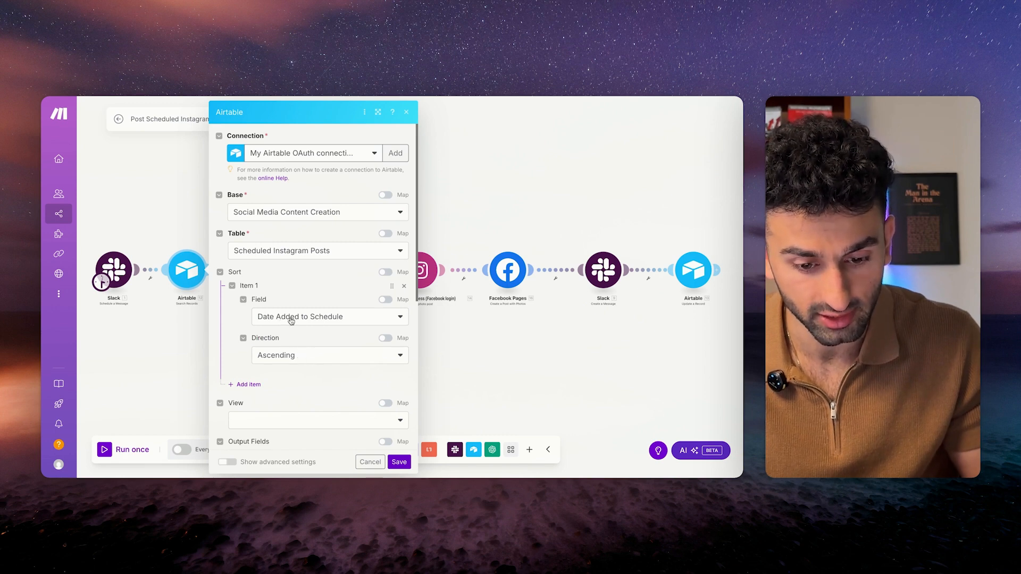
left_click(400, 462)
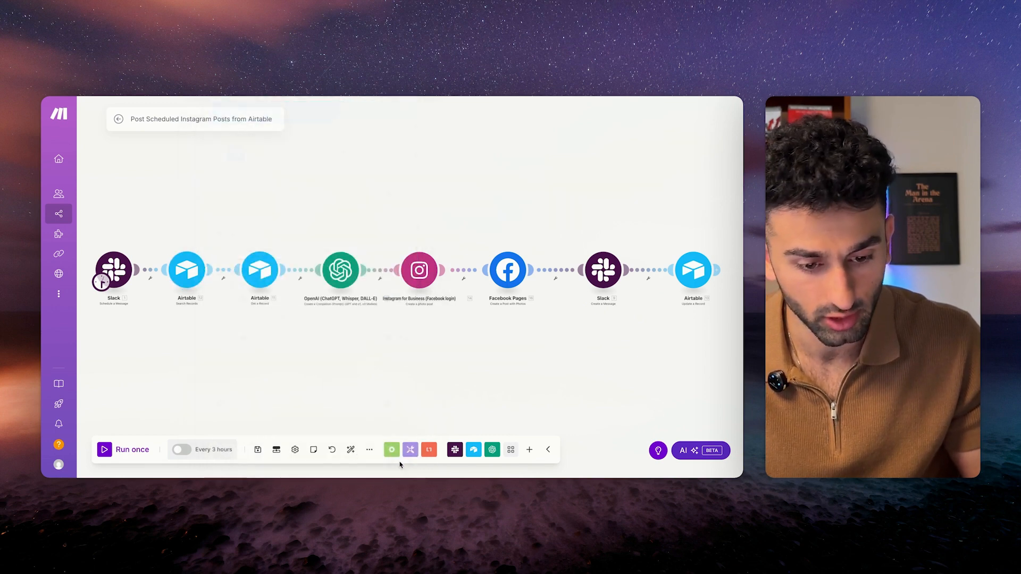
scroll(291, 344, "down", 2)
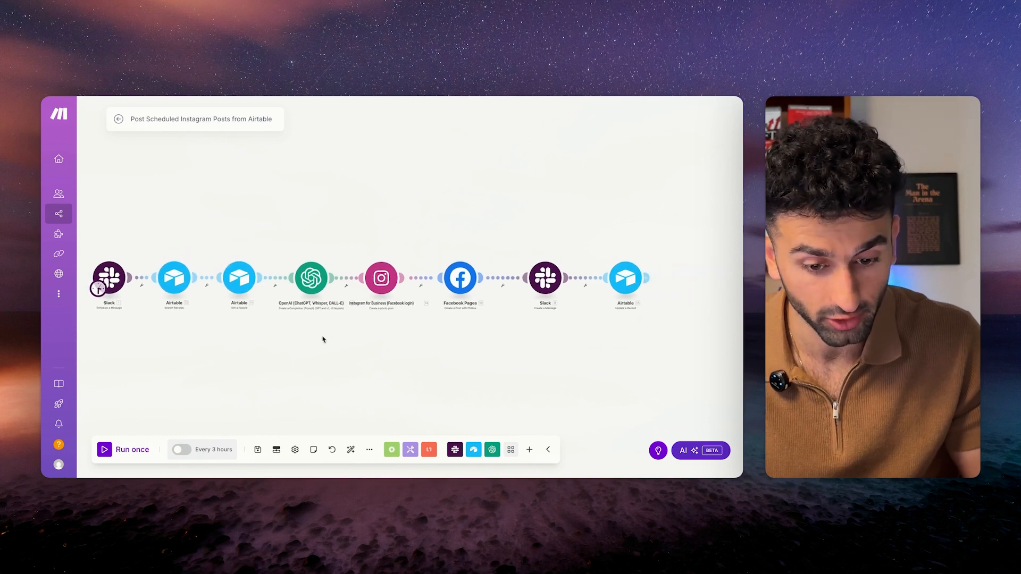
scroll(315, 339, "up", 3)
left_click(267, 262)
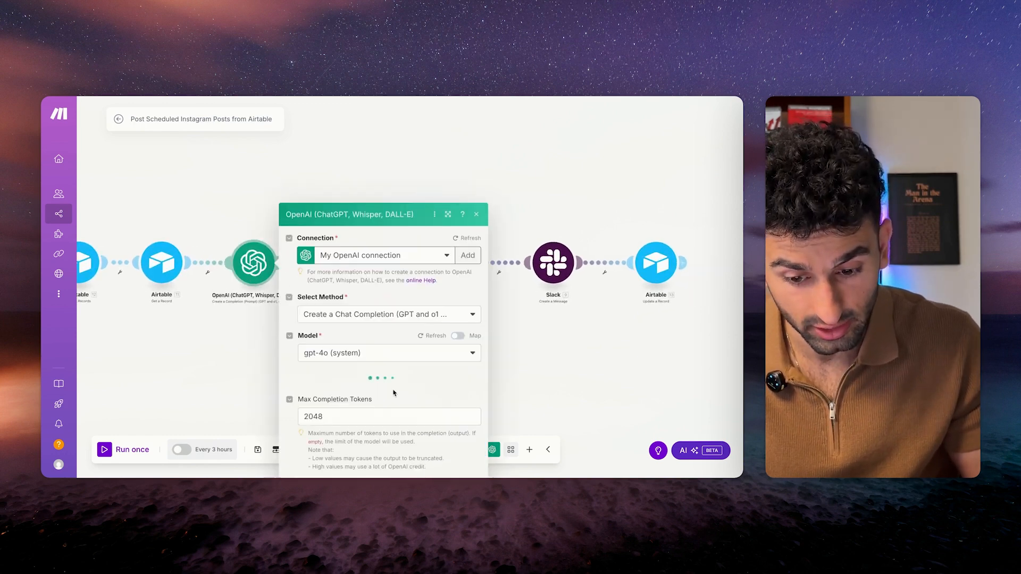
left_click(439, 421)
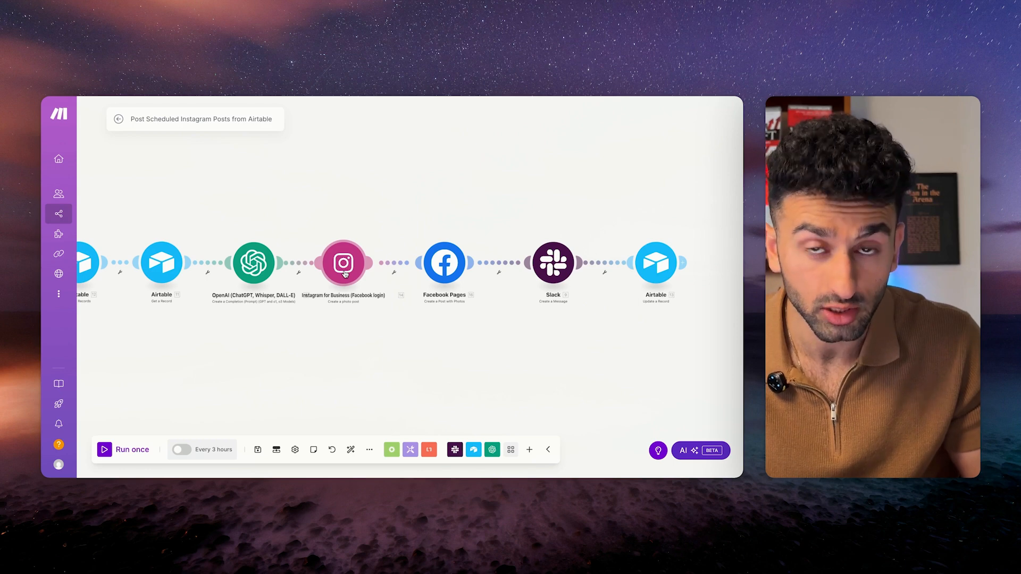
left_click(550, 269)
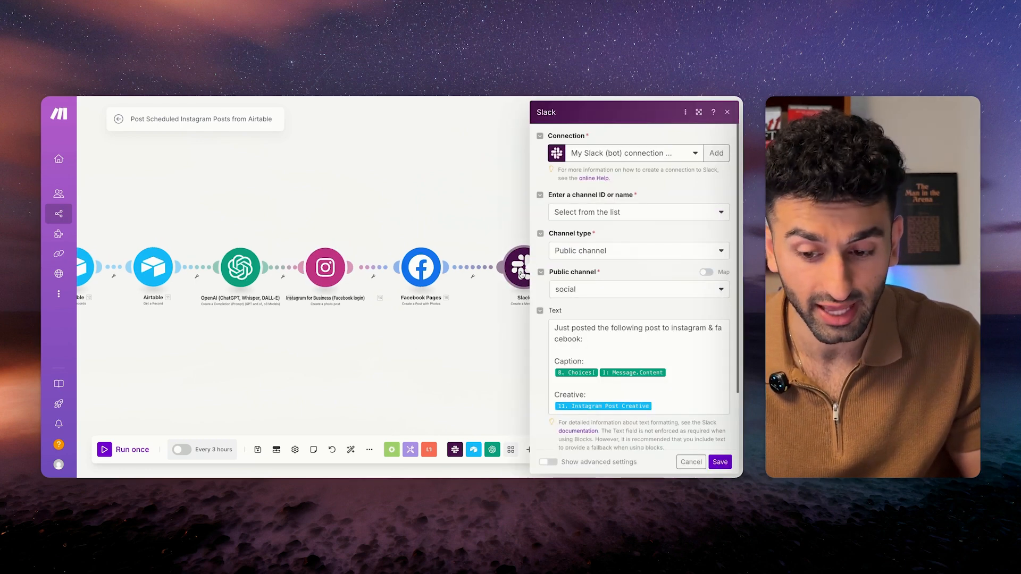
left_click(686, 410)
key("ctrl+a")
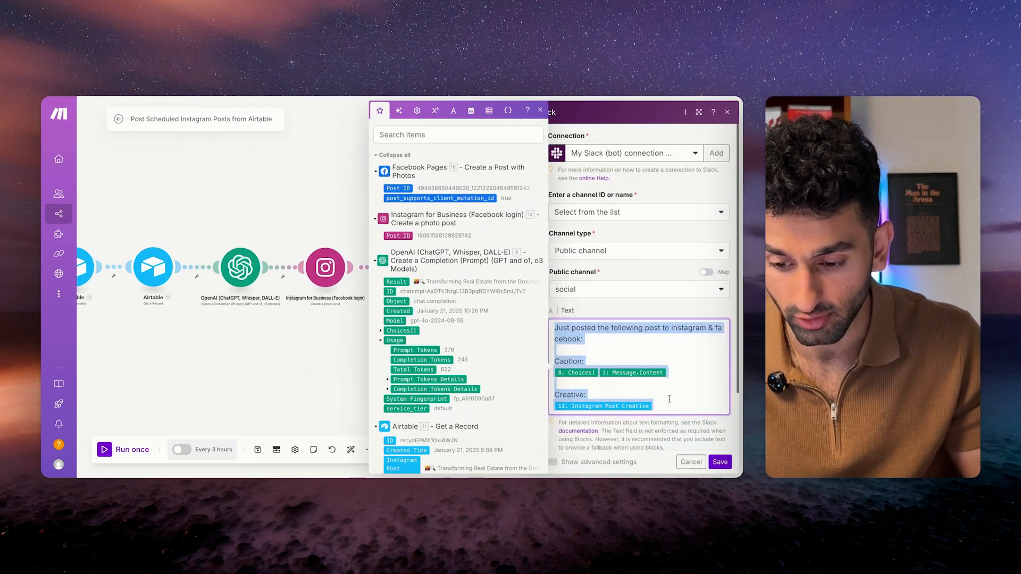
left_click(720, 461)
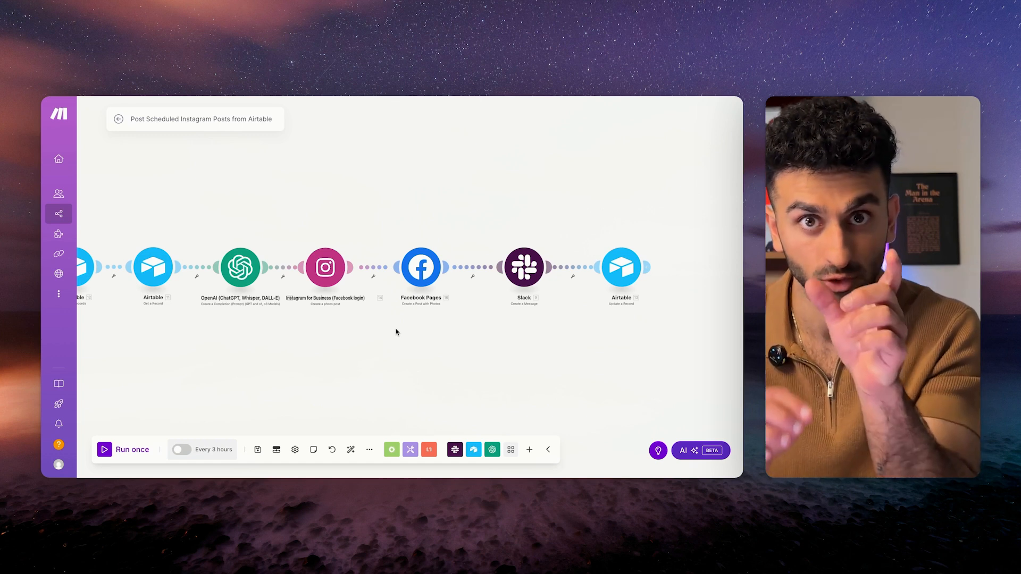
scroll(392, 349, "down", 1)
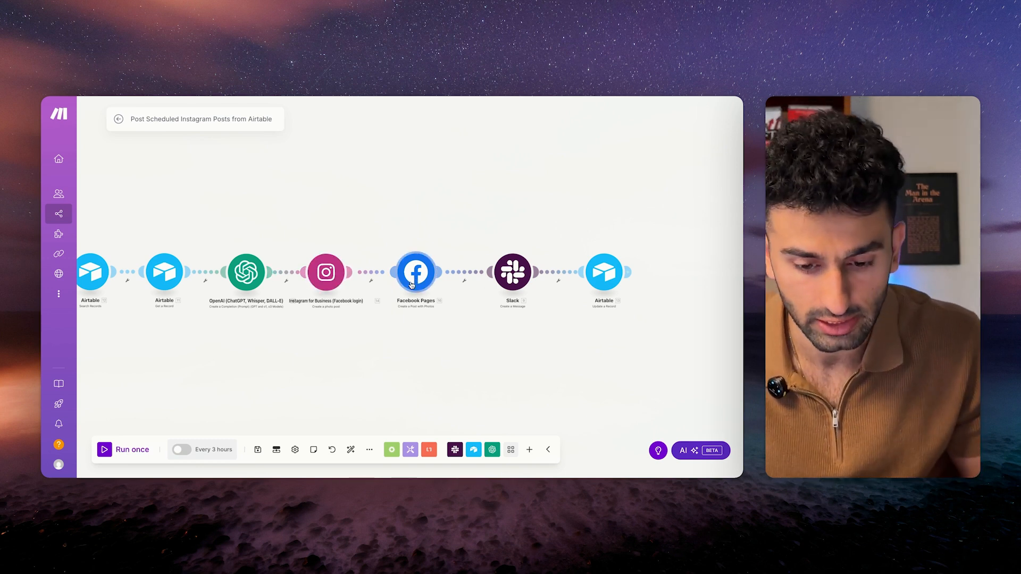
Reopen the Airtable Search Records step's settings and save them unchanged.
scroll(327, 355, "down", 1)
scroll(327, 354, "left", 3)
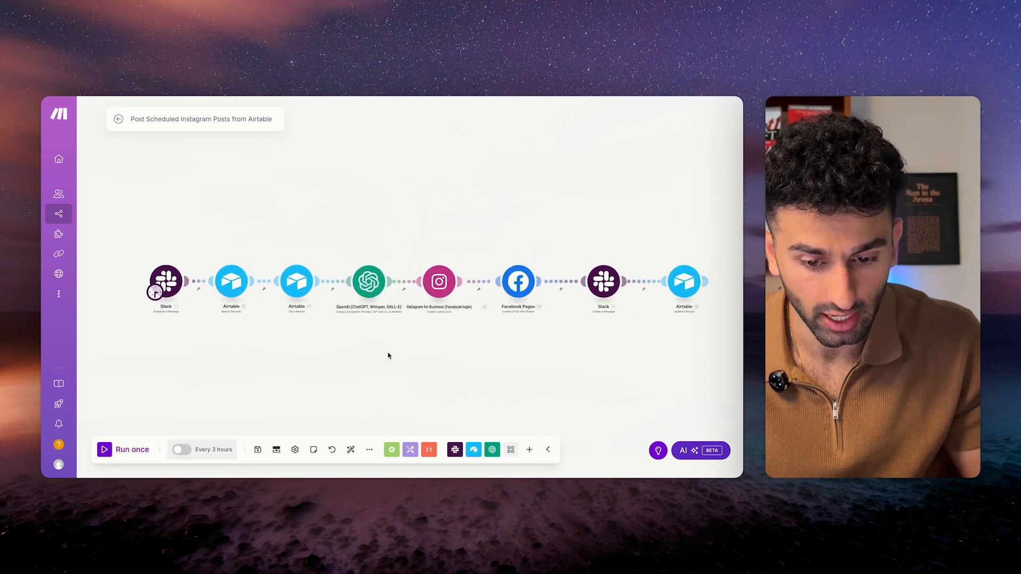
scroll(440, 301, "up", 1)
scroll(439, 301, "down", 2)
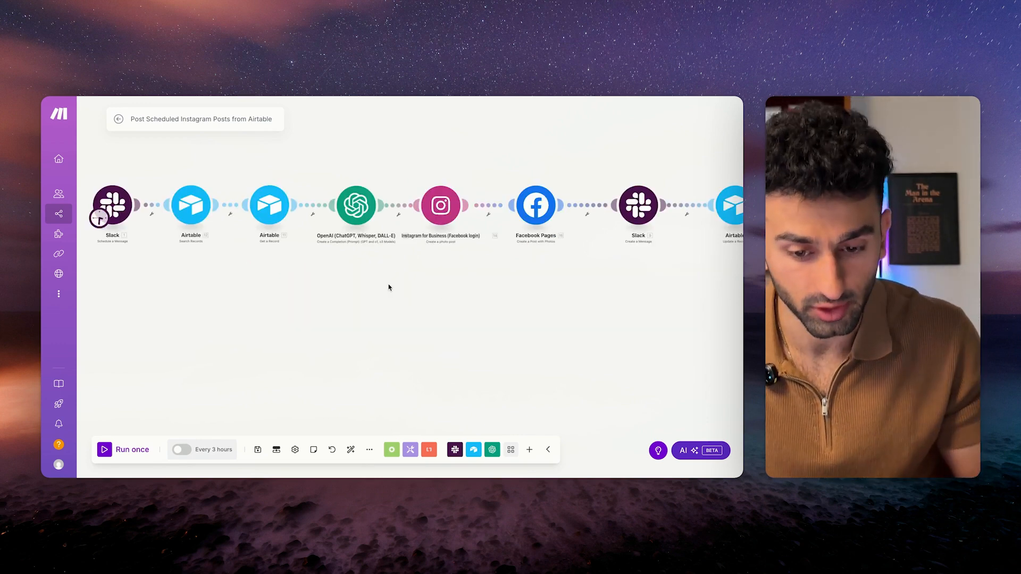
scroll(390, 285, "down", 1)
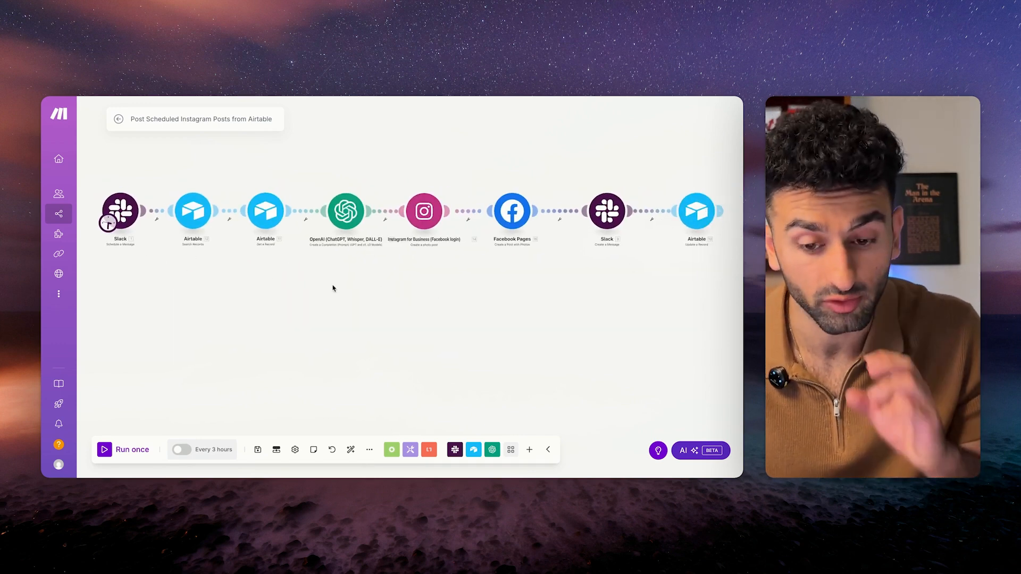
left_click(190, 212)
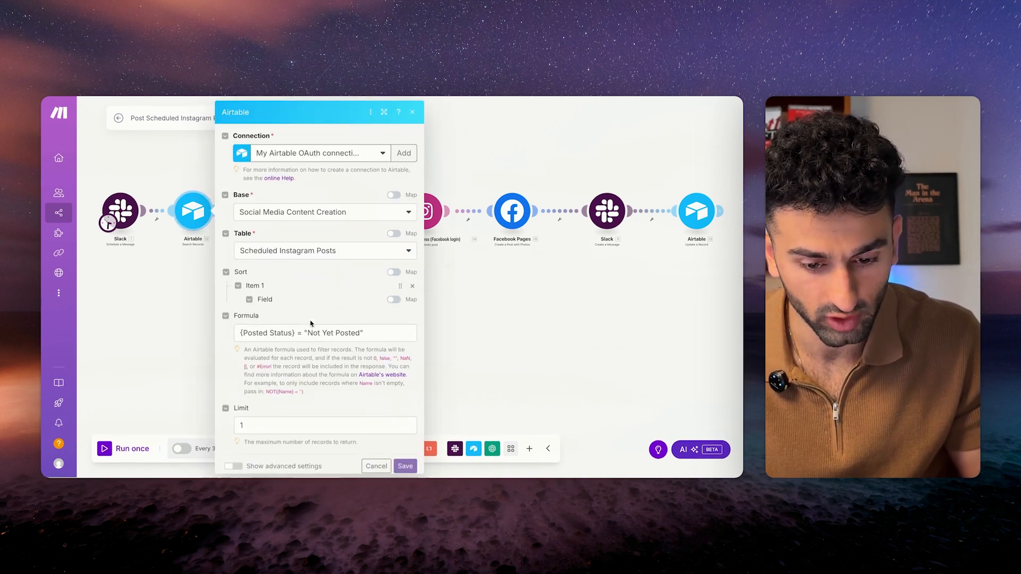
scroll(320, 390, "down", 5)
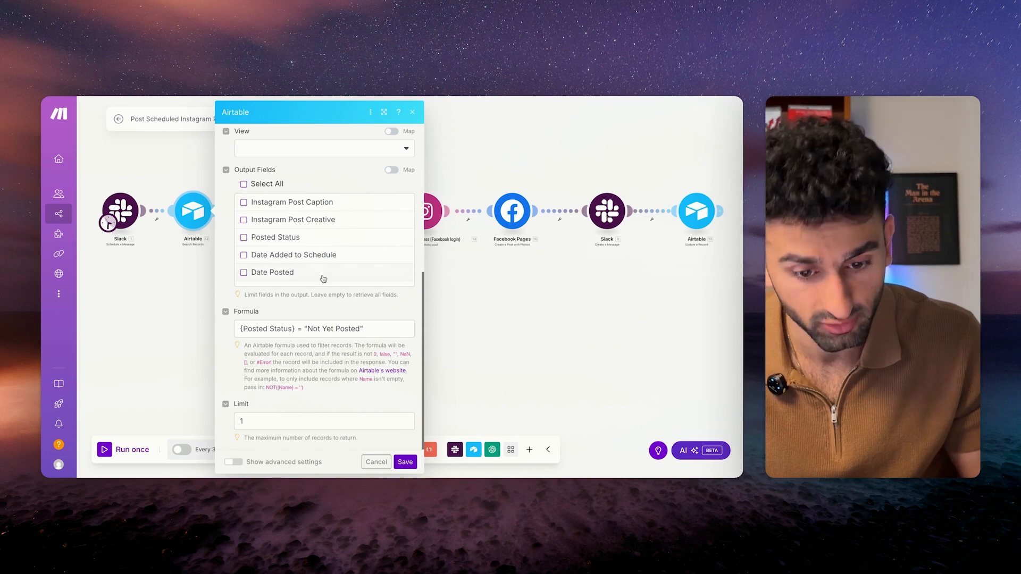
scroll(324, 276, "up", 5)
left_click(405, 462)
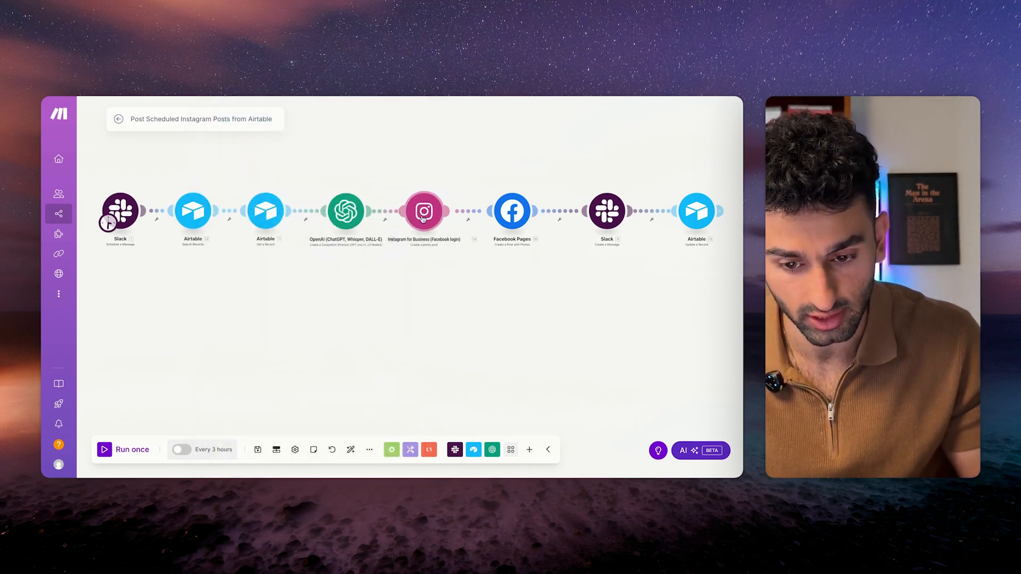
Auto-align the eight-module chain and save the scenario.
scroll(401, 309, "down", 1)
scroll(401, 304, "up", 1)
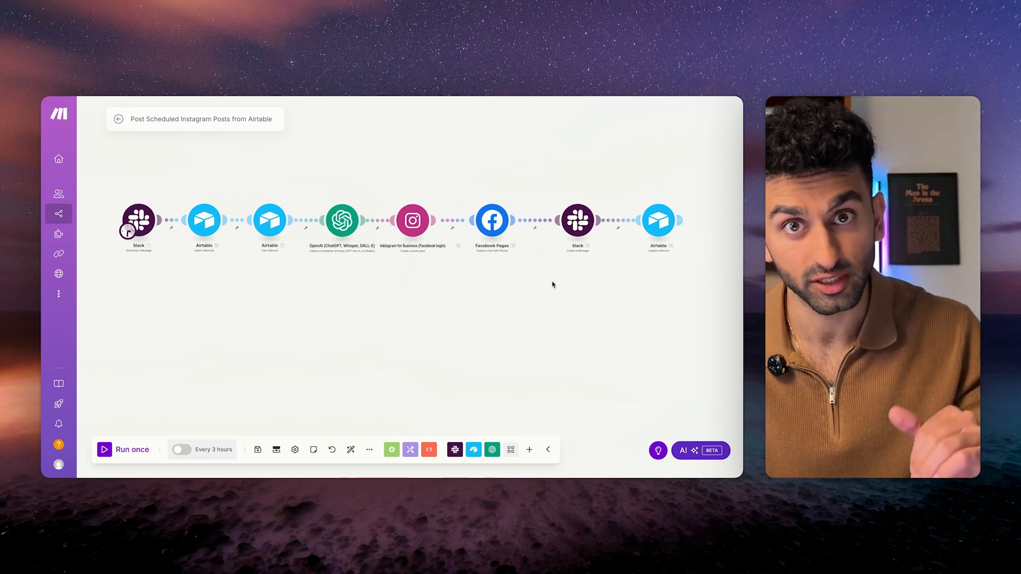
left_click(349, 451)
left_click(258, 449)
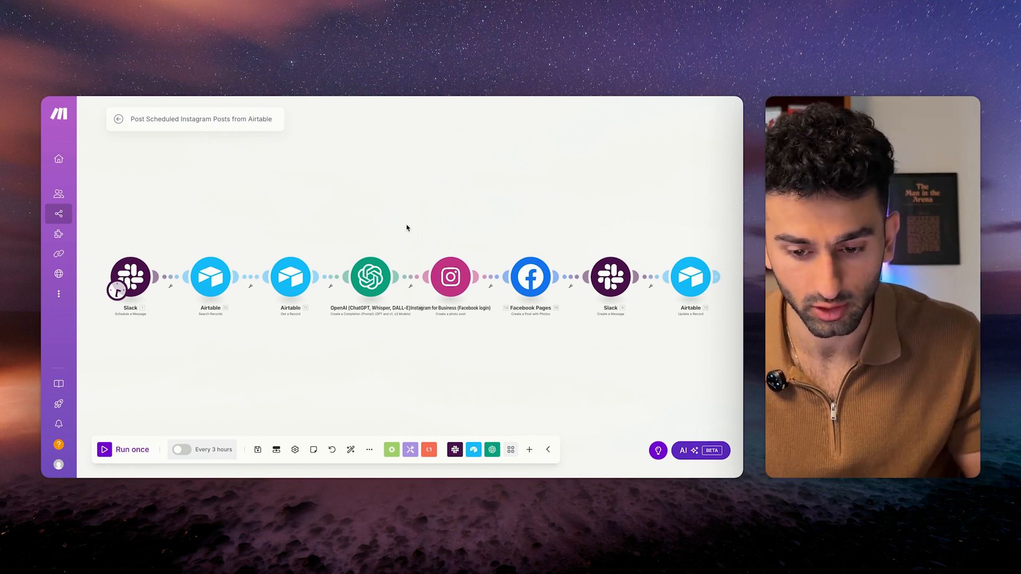
Scroll the canvas to inspect the Post Instagram Immediately scenario's webhook-to-Facebook modules.
scroll(406, 227, "down", 1)
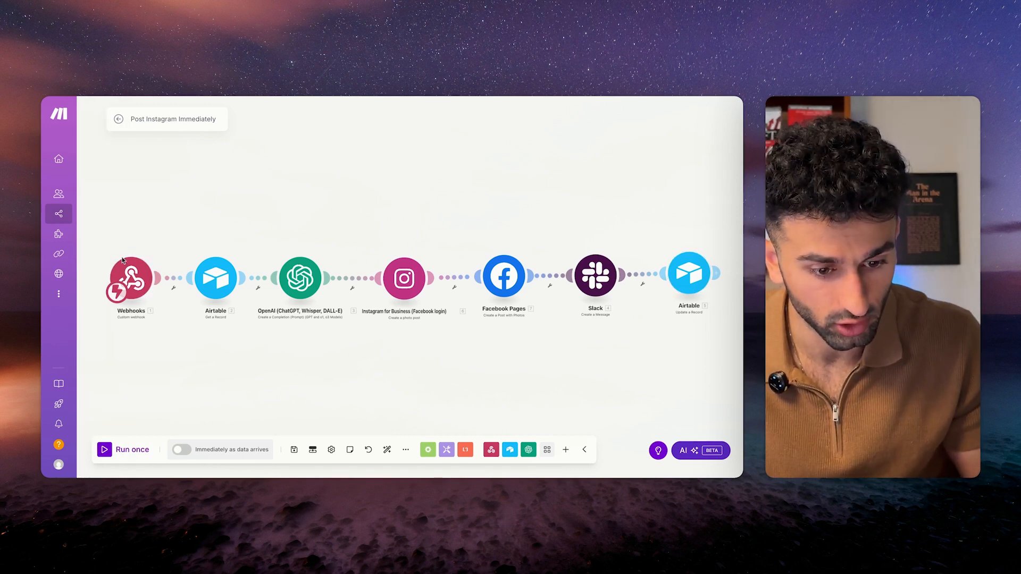
Look over the Post Instagram Immediately modules, then switch to Airtable's Scheduled Instagram Posts table.
scroll(244, 221, "down", 1)
scroll(466, 196, "up", 1)
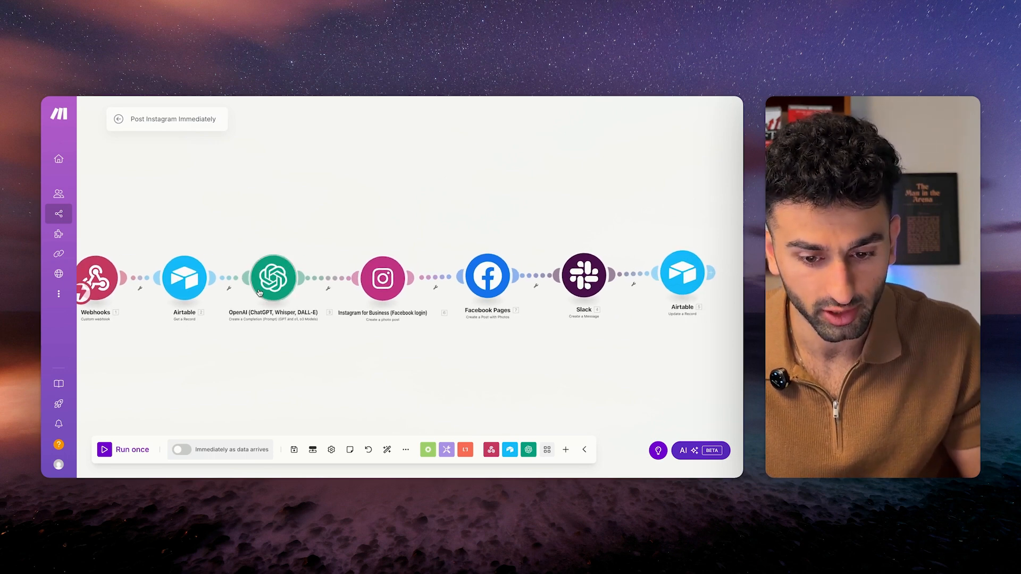
scroll(467, 197, "right", 2)
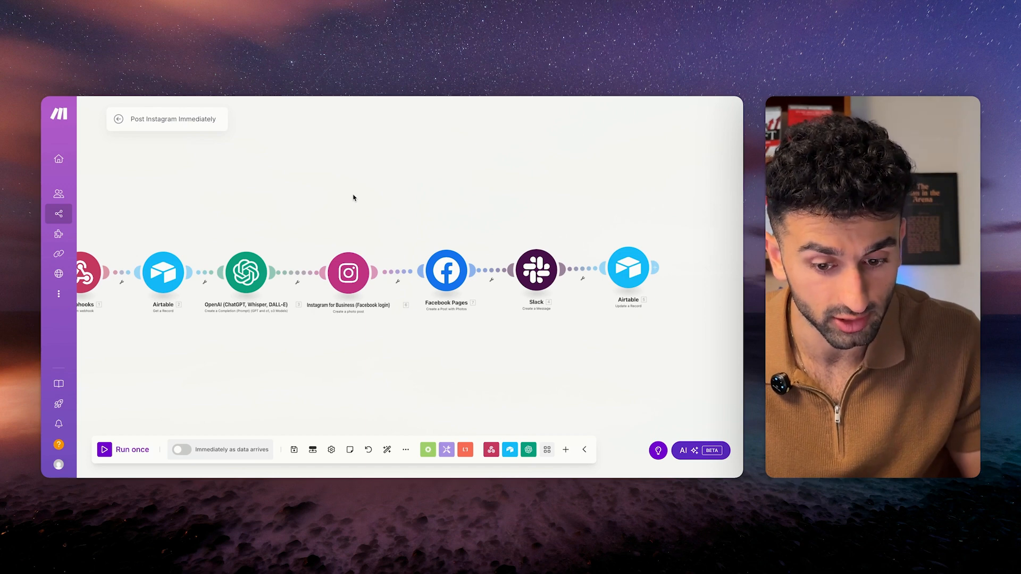
key("ctrl+Right")
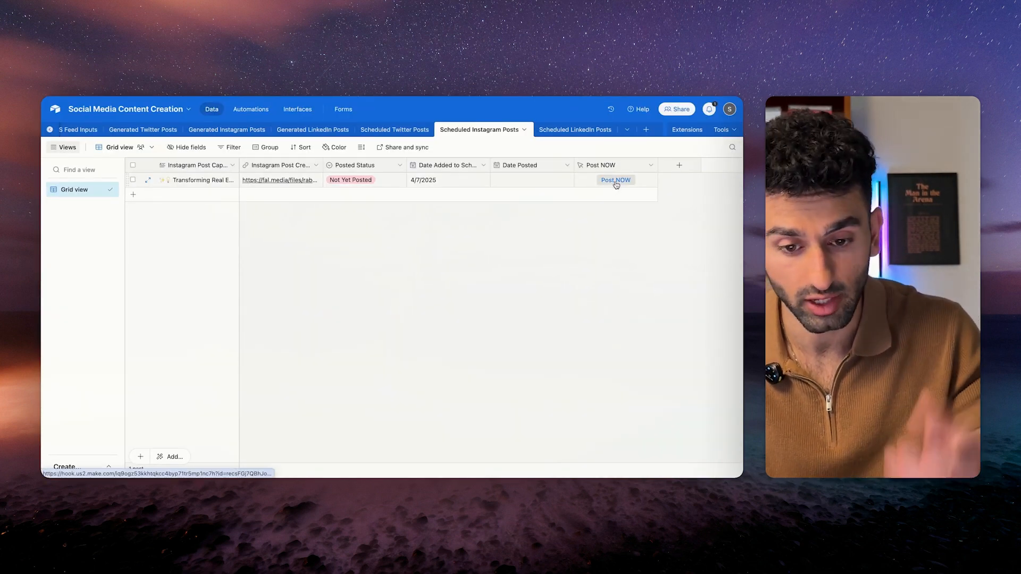